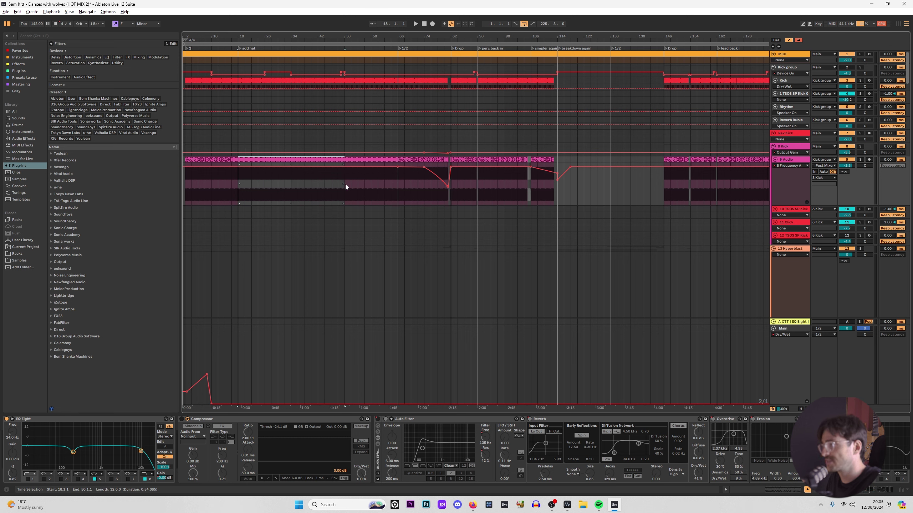
Highlight the 32-bar section from bar 18 to bar 50 on the 9 Audio kick track.
left_click_drag(345, 184, 291, 169)
left_click(238, 162, "shift")
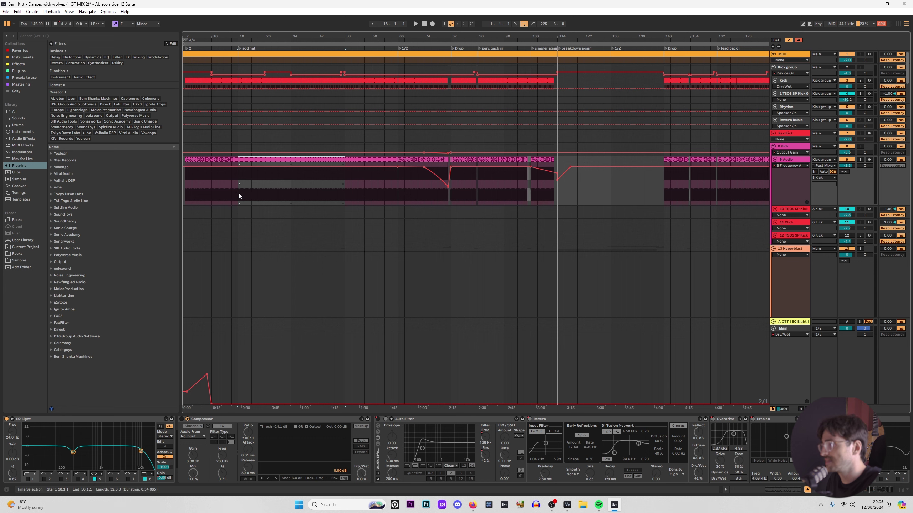
left_click_drag(238, 192, 346, 166)
scroll(908, 79, "down", 1)
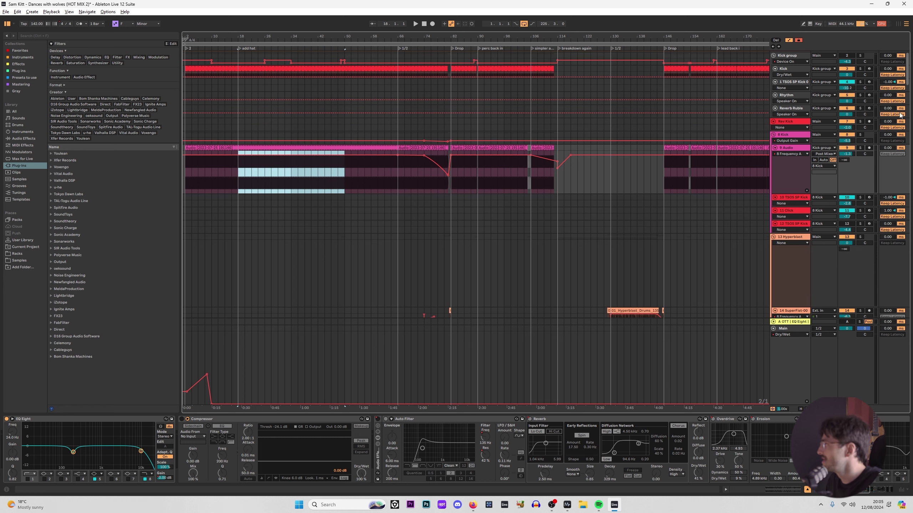
Highlight the 48-bar section from bar 18 to bar 66 on the 14 SuperFist track.
scroll(909, 78, "down", 10)
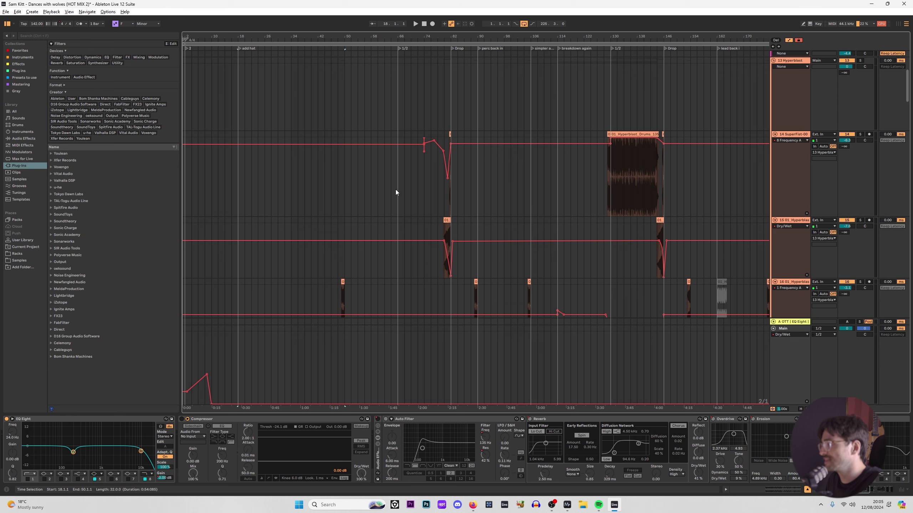
key("minus")
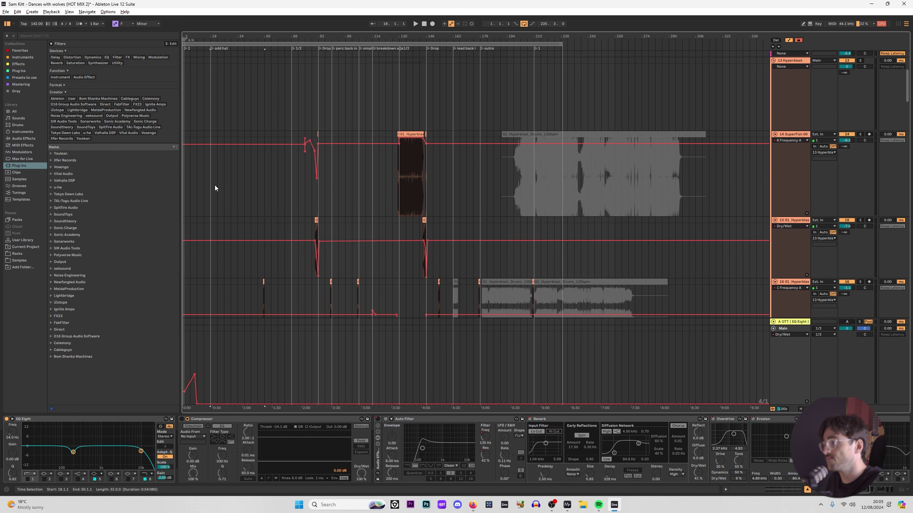
left_click_drag(215, 186, 291, 140)
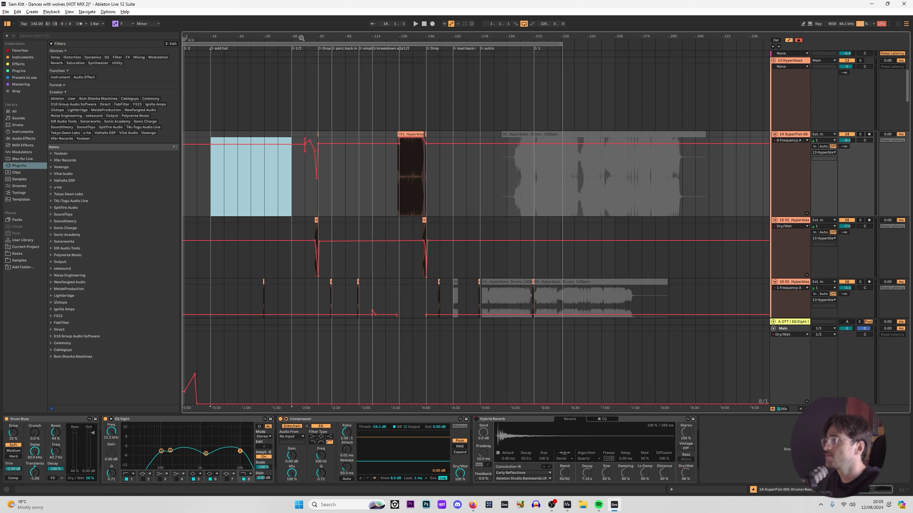
key("plus")
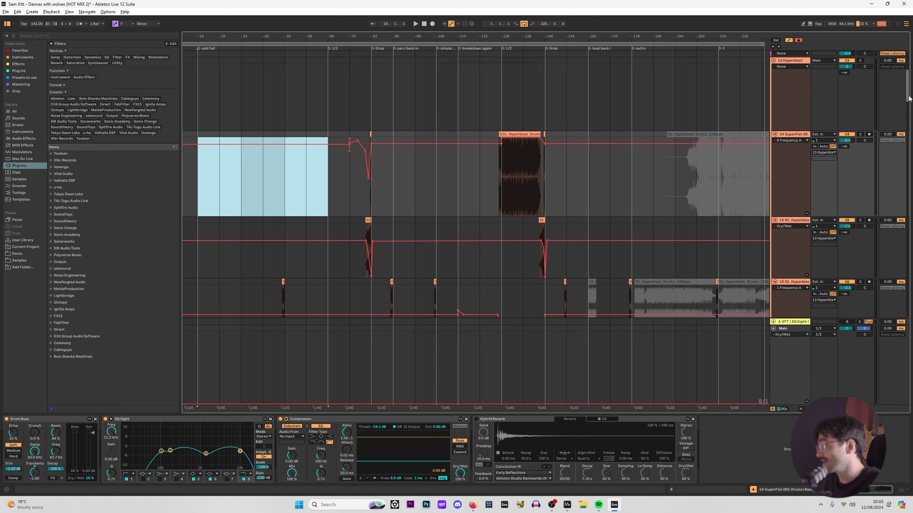
Highlight the 16-bar section from bar 50 to bar 66 on the Loop 1 track in the Shakers group.
scroll(905, 103, "down", 8)
scroll(905, 104, "down", 3)
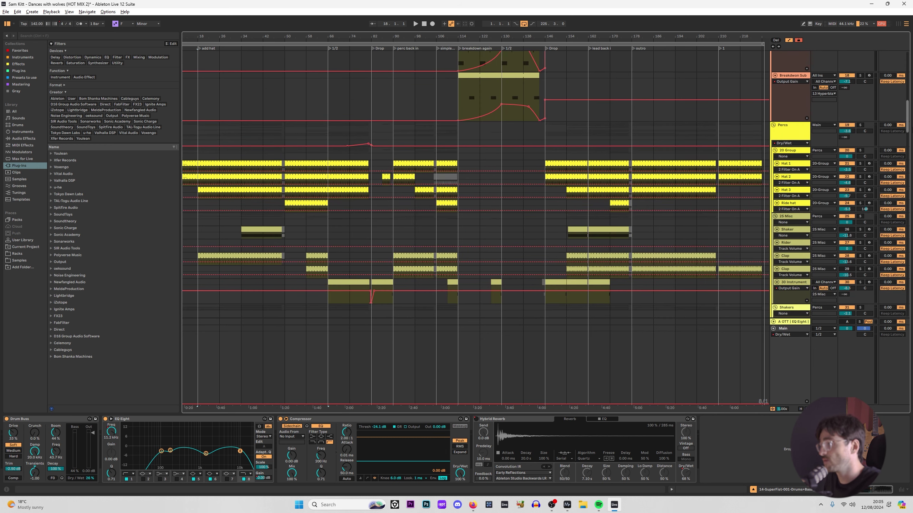
scroll(333, 257, "down", 4)
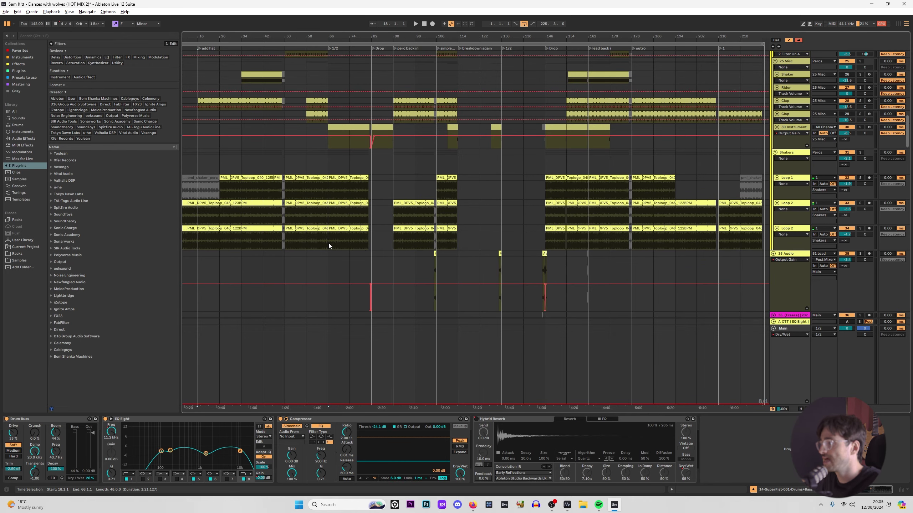
left_click_drag(328, 243, 285, 180)
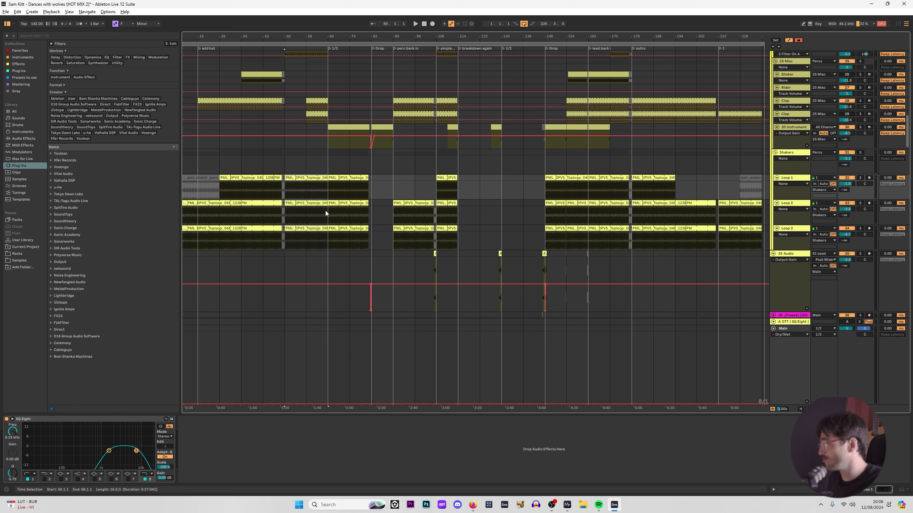
Look over the remaining tracks down to the drone track, and highlight bars 2 to 234 on the Synths group.
left_click(773, 315)
scroll(907, 136, "down", 3)
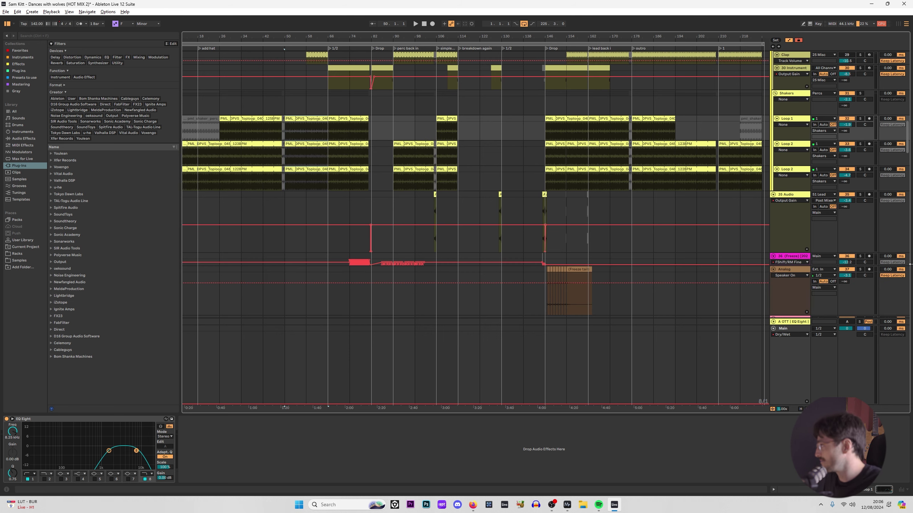
left_click_drag(907, 135, 907, 294)
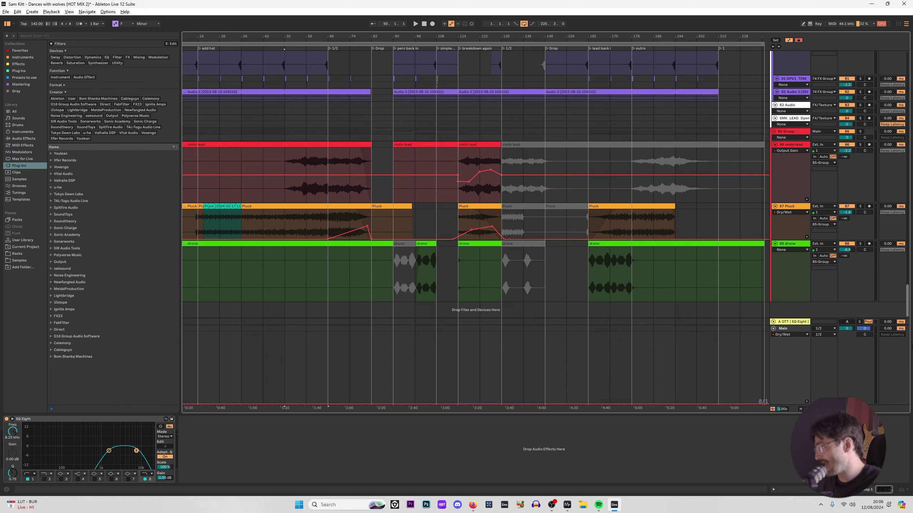
scroll(907, 294, "up", 10)
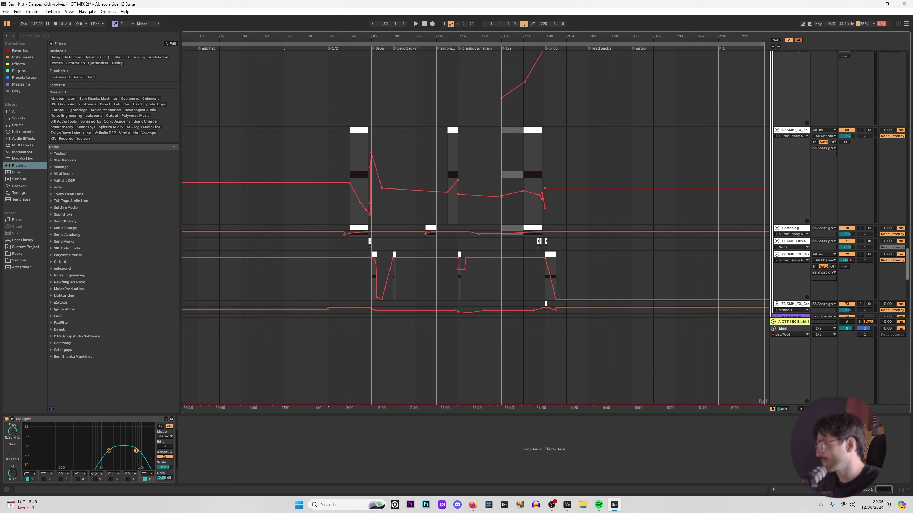
scroll(474, 179, "up", 10)
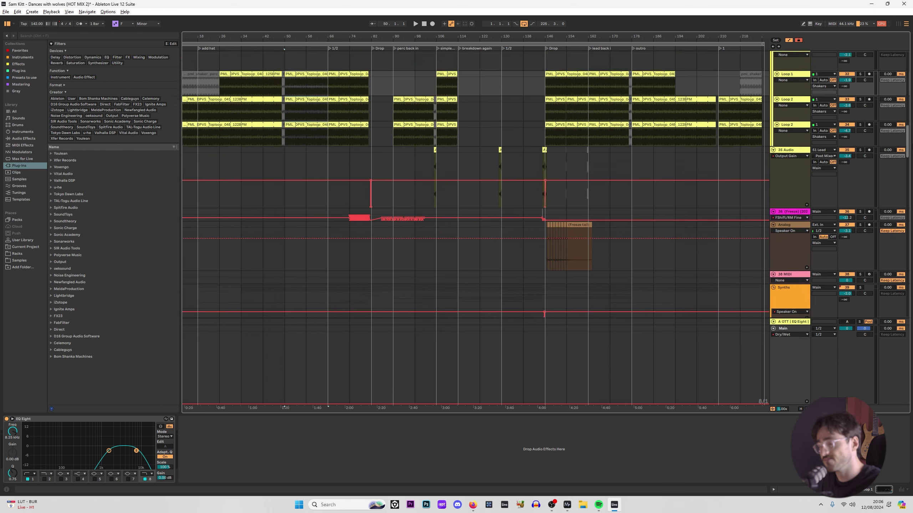
scroll(474, 180, "up", 10)
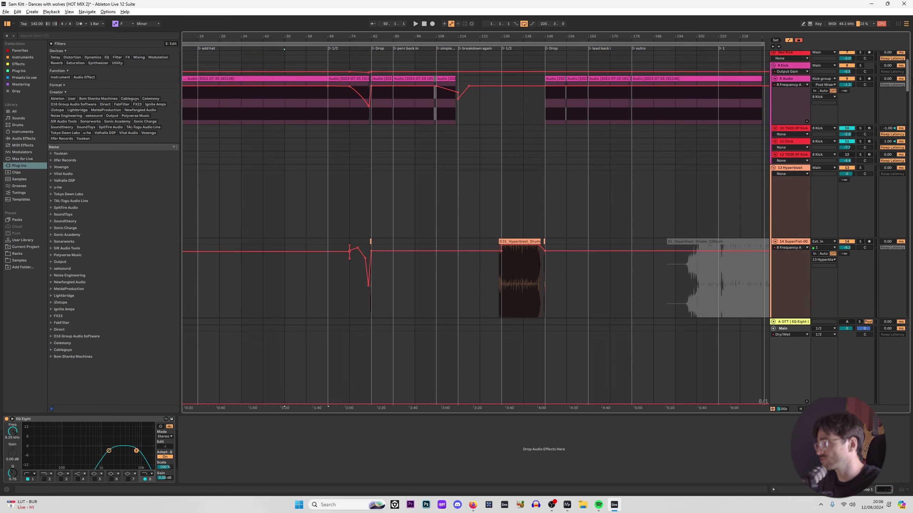
left_click_drag(327, 203, 346, 194)
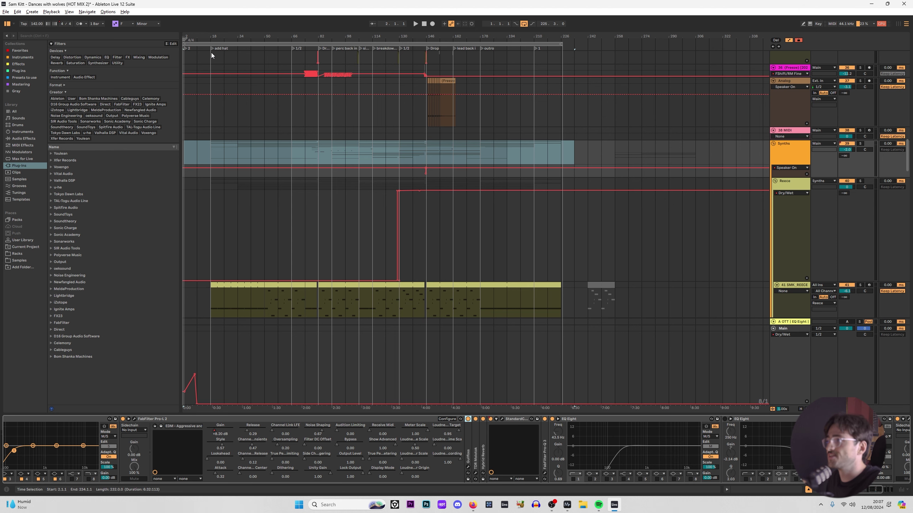
Highlight bars 18 to 66 and then bars 114 to 162 in the Reece group's clip overview.
mouse_move(230, 37)
left_mouse_down()
mouse_move(230, 57)
mouse_move(230, 41)
left_mouse_up()
left_click_drag(222, 189, 331, 191)
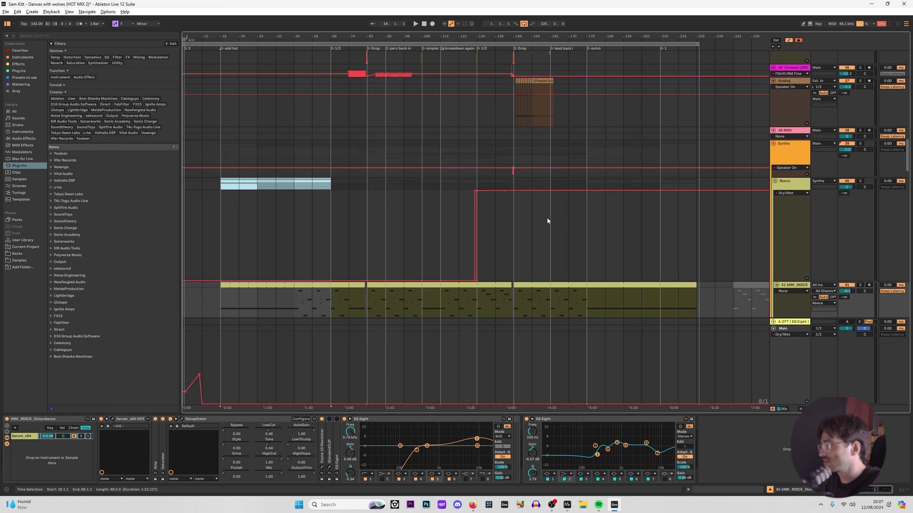
left_click_drag(547, 218, 437, 189)
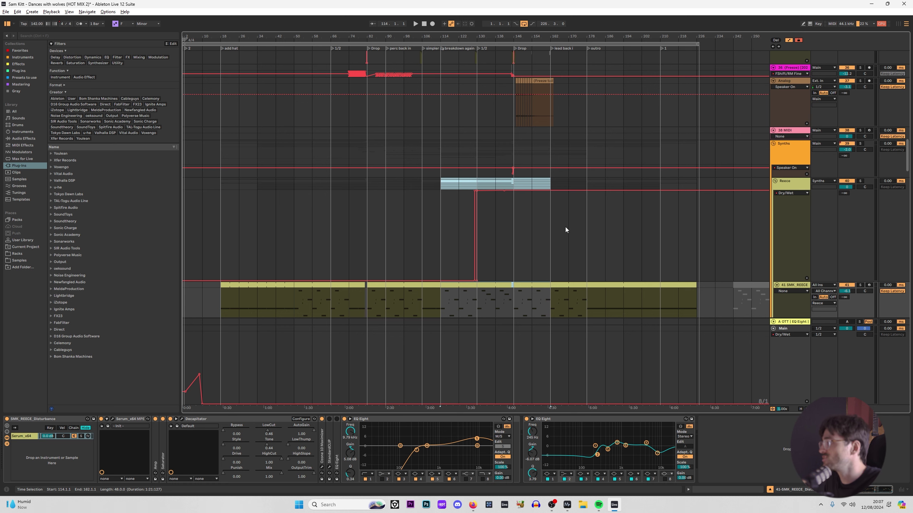
Highlight bars 18 to 82, the outro from bar 178 to 226, and bars 18 to 66 on the Reece group's automation lane.
left_click_drag(576, 239, 221, 212)
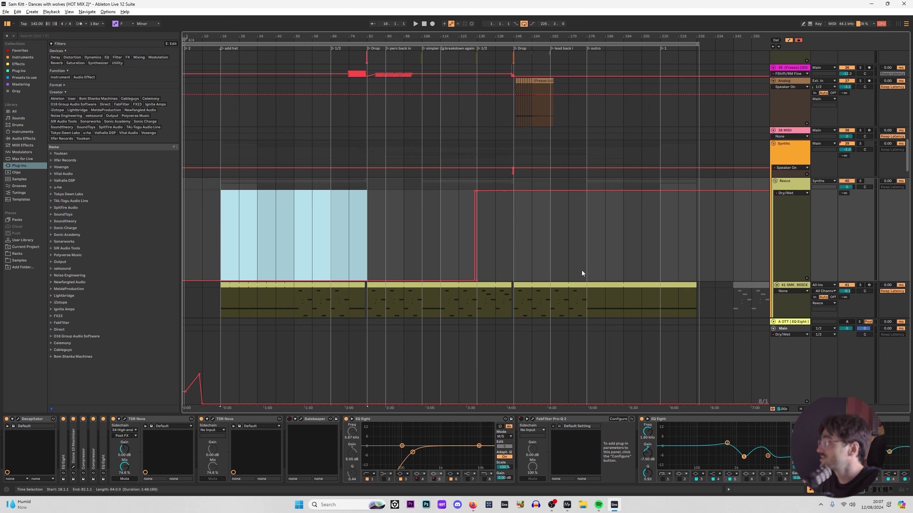
left_click_drag(697, 207, 588, 194)
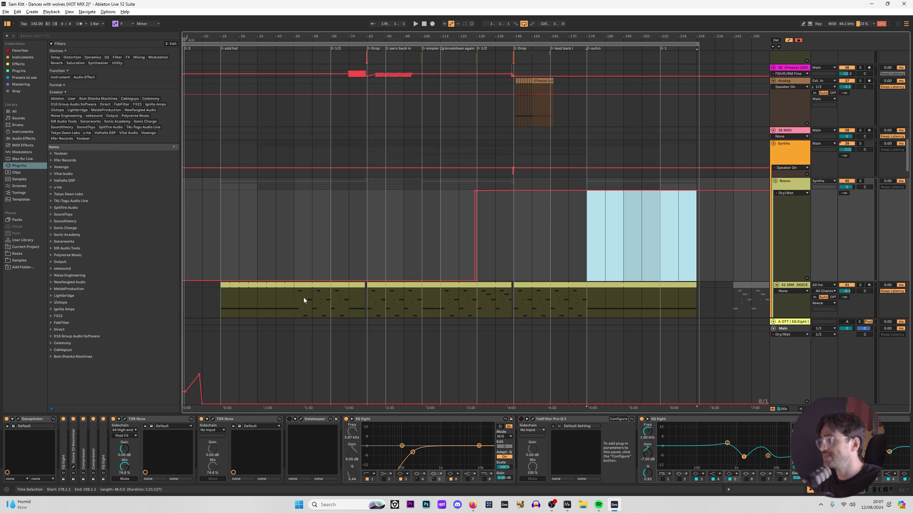
left_click_drag(221, 227, 330, 226)
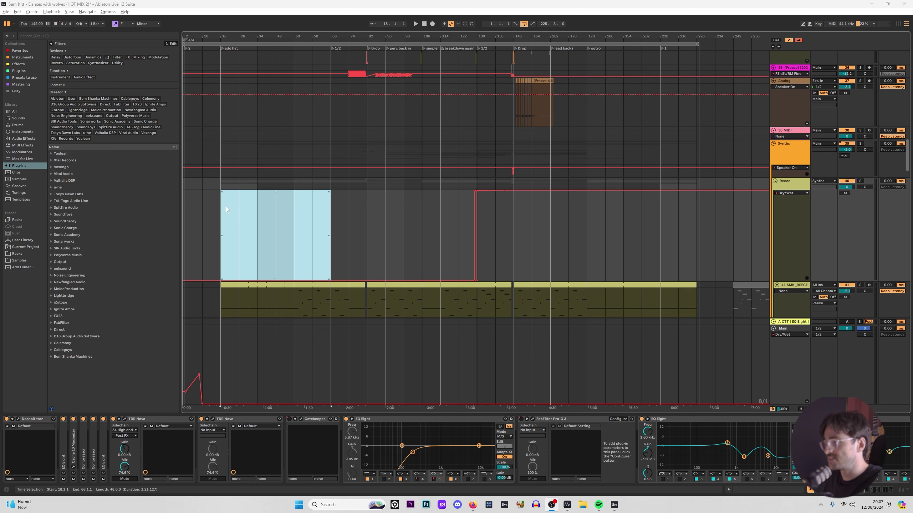
Highlight bars 18 to 82 on the Reece automation lane and place the insert marker at bar 18 on the SMK_REECE track.
mouse_move(226, 208)
left_mouse_down()
mouse_move(366, 195)
mouse_move(221, 193)
left_mouse_up()
scroll(275, 253, "down", 2)
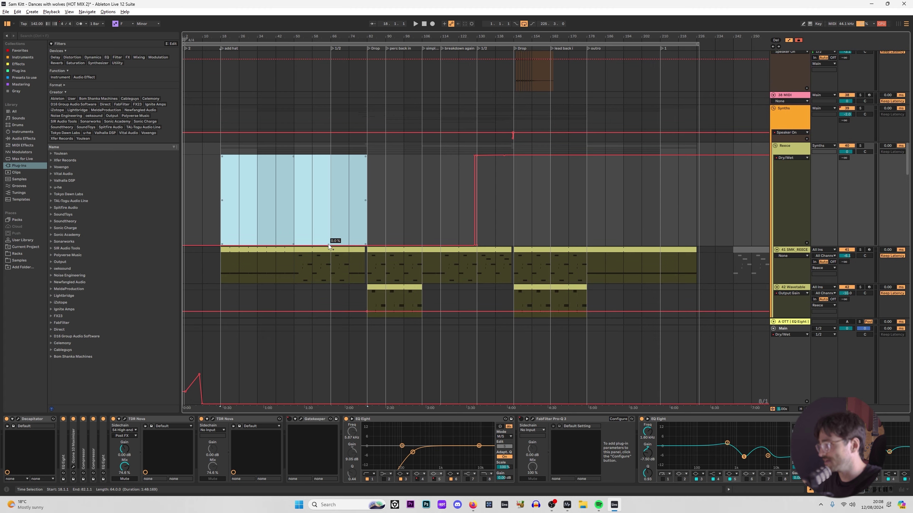
left_click(219, 270)
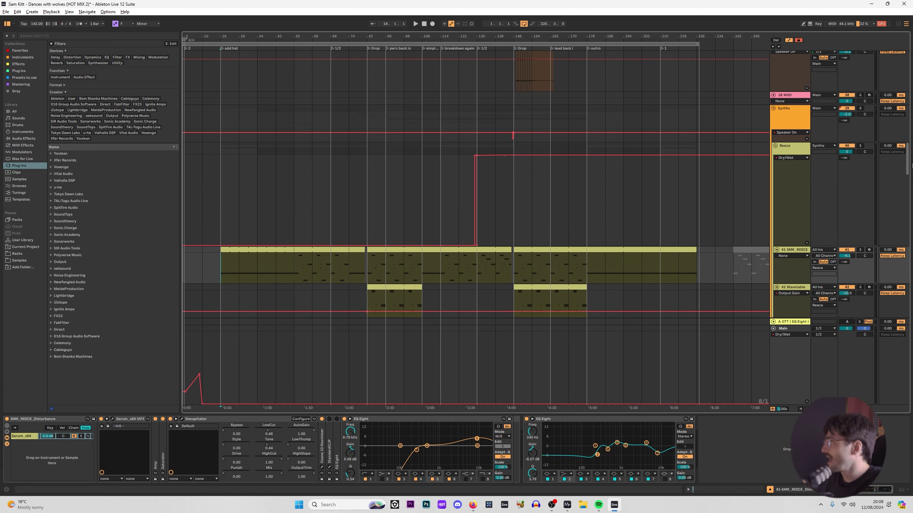
Highlight bars 18 to 34 on the Loop 1 shaker track, and place the insert marker at bar 42.
scroll(907, 153, "up", 3)
left_click_drag(907, 153, 912, 134)
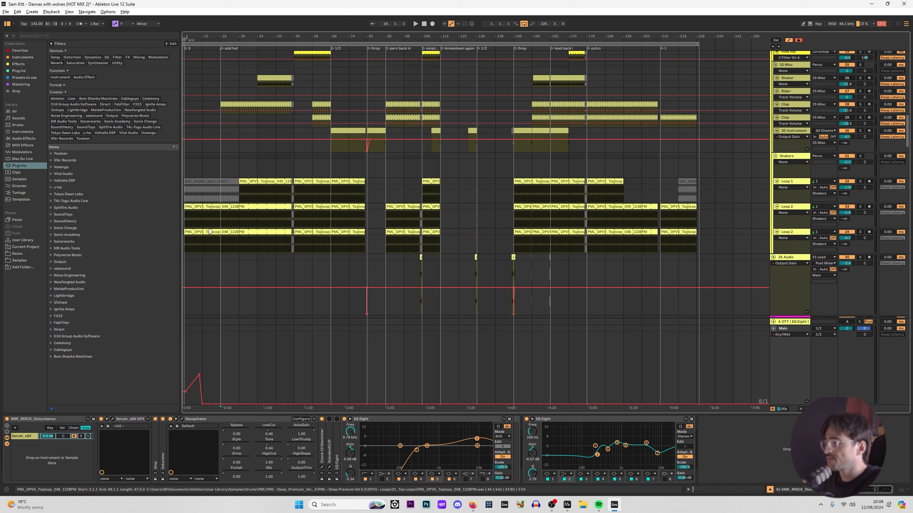
left_click_drag(230, 214, 221, 190)
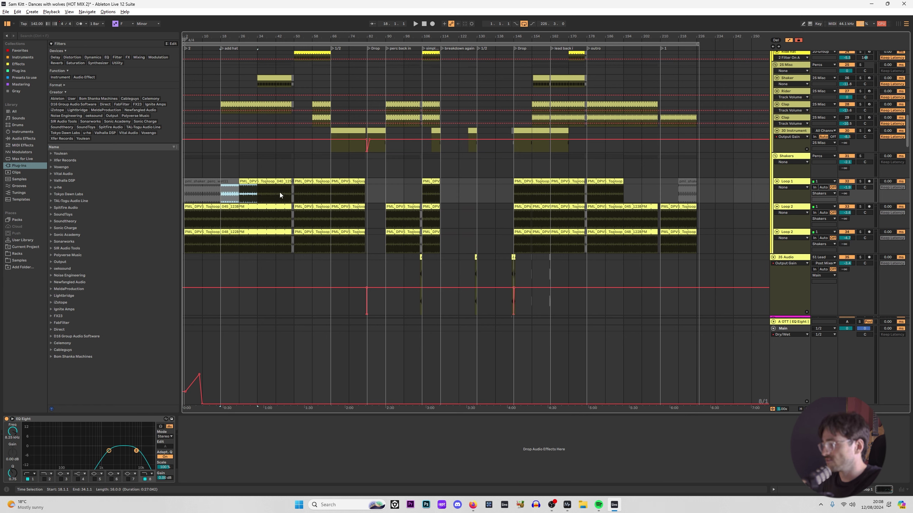
left_click(272, 191)
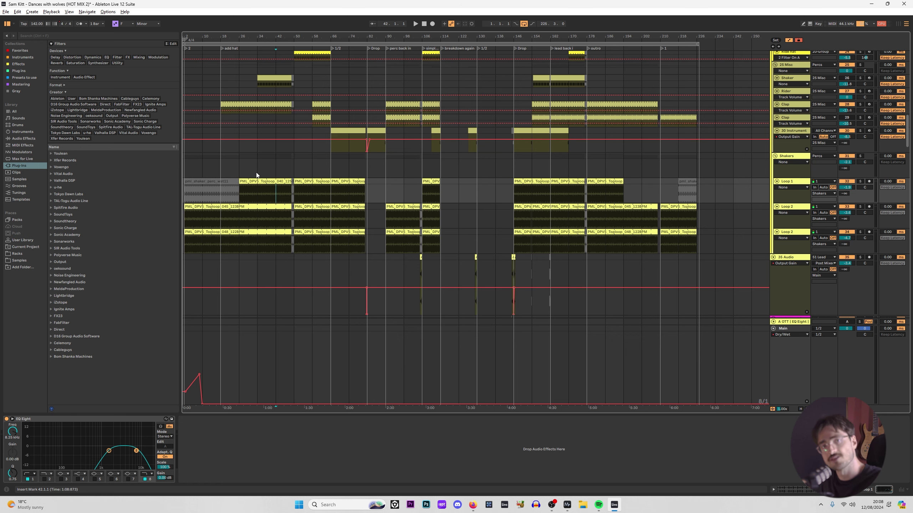
Highlight bars 18 to 226 on the upper Breakdown Sub track.
scroll(264, 168, "up", 3)
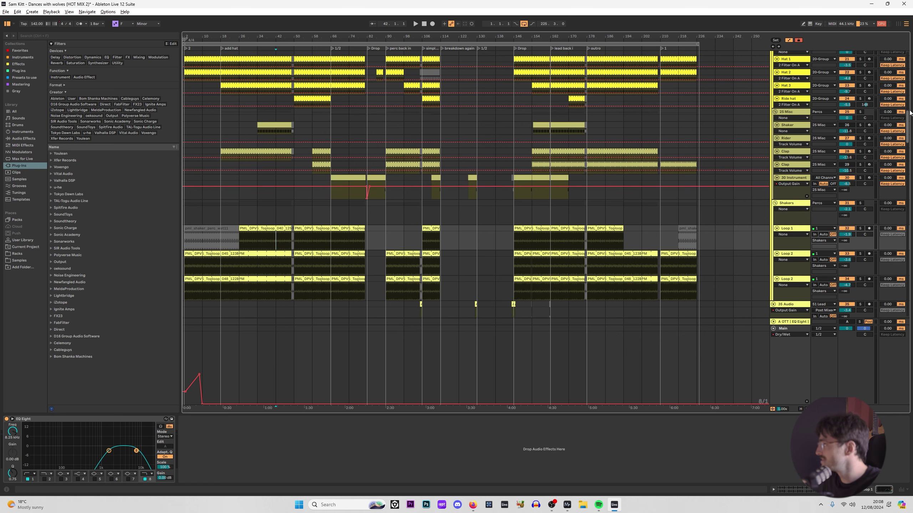
left_click_drag(910, 113, 912, 90)
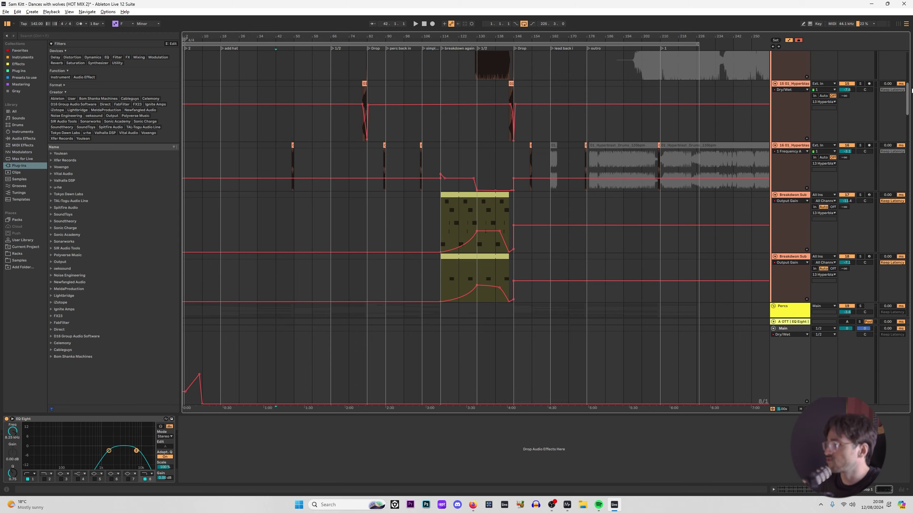
left_click_drag(230, 223, 377, 204)
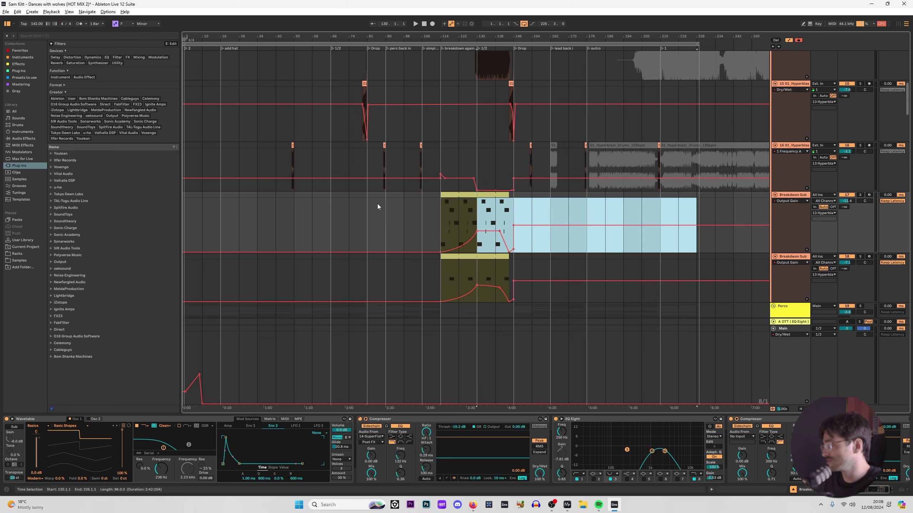
left_click(221, 196, "shift")
scroll(368, 274, "up", 2)
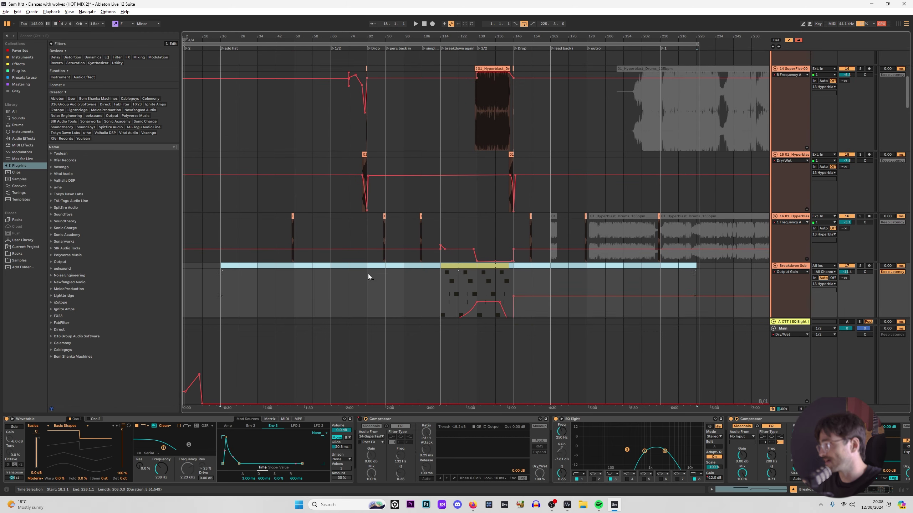
Highlight the 16-bar section from bar 66 to bar 82 on the 55 Main Lead track in the High end group.
scroll(368, 273, "up", 3)
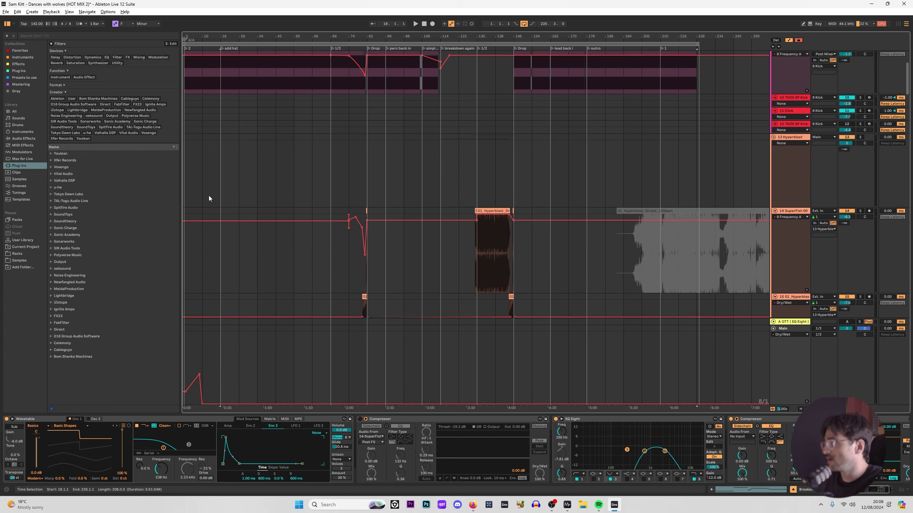
scroll(207, 190, "up", 3)
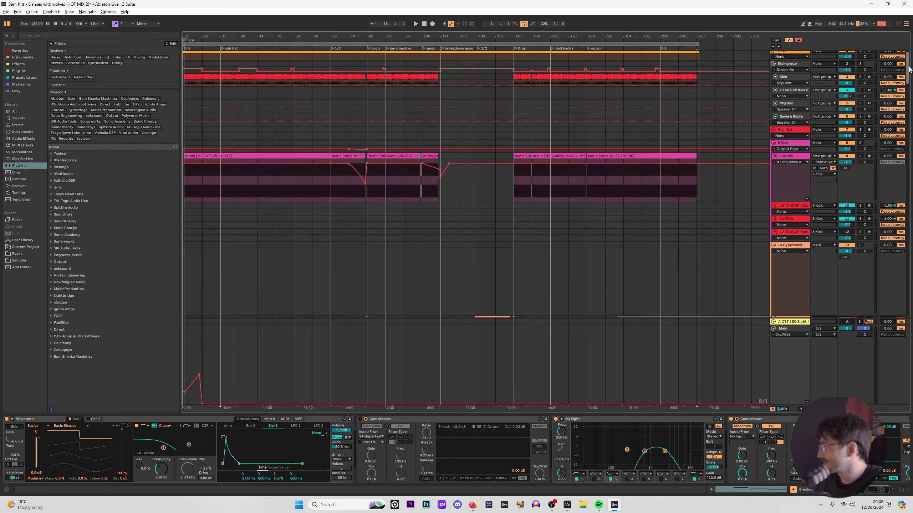
left_click_drag(909, 69, 910, 308)
scroll(698, 224, "up", 15)
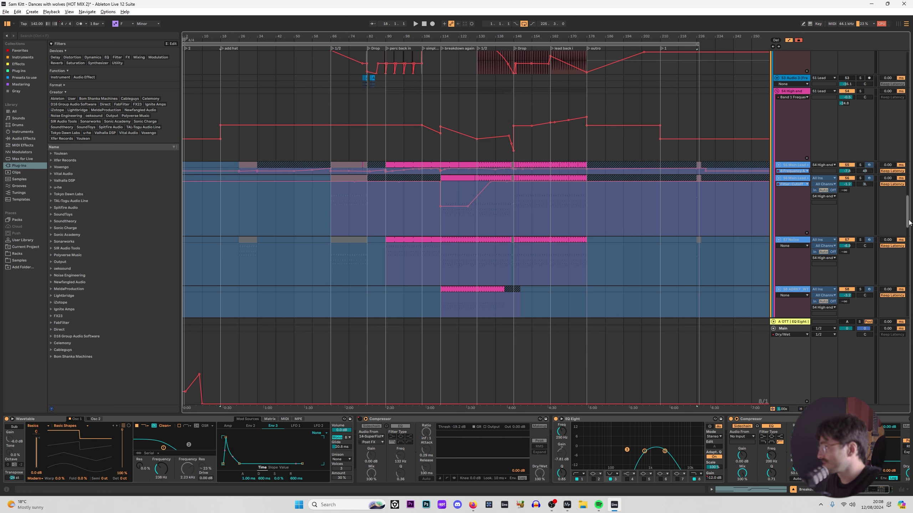
left_click_drag(325, 206, 329, 164)
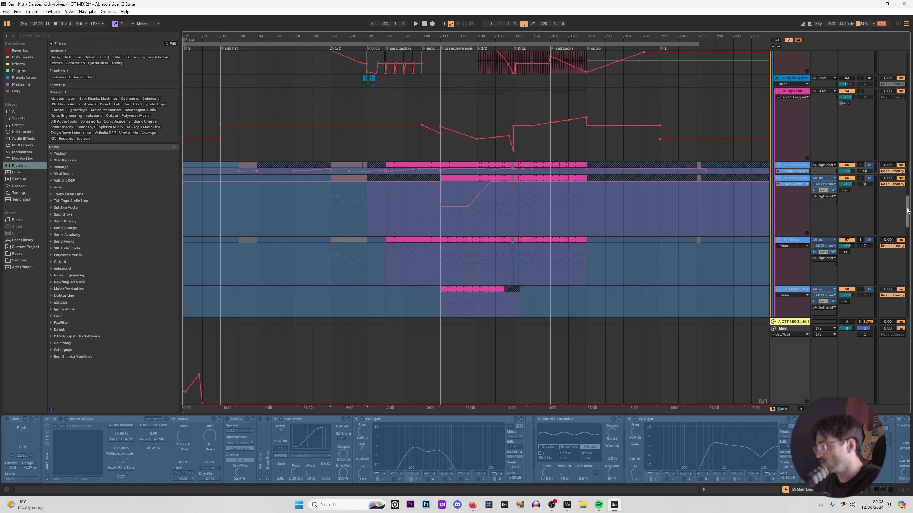
Highlight the 8-bar section from bar 50 to bar 58 on the 9 Audio kick track.
left_click_drag(905, 210, 909, 54)
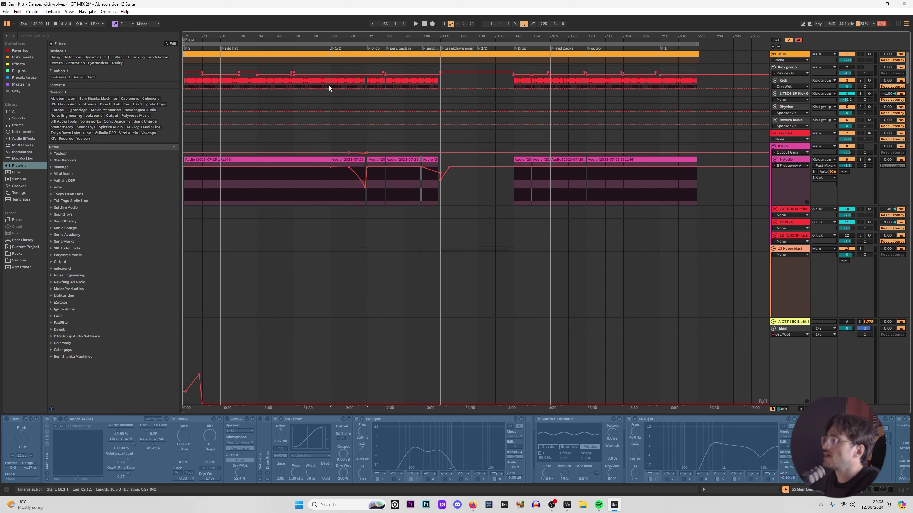
left_click_drag(289, 185, 313, 166)
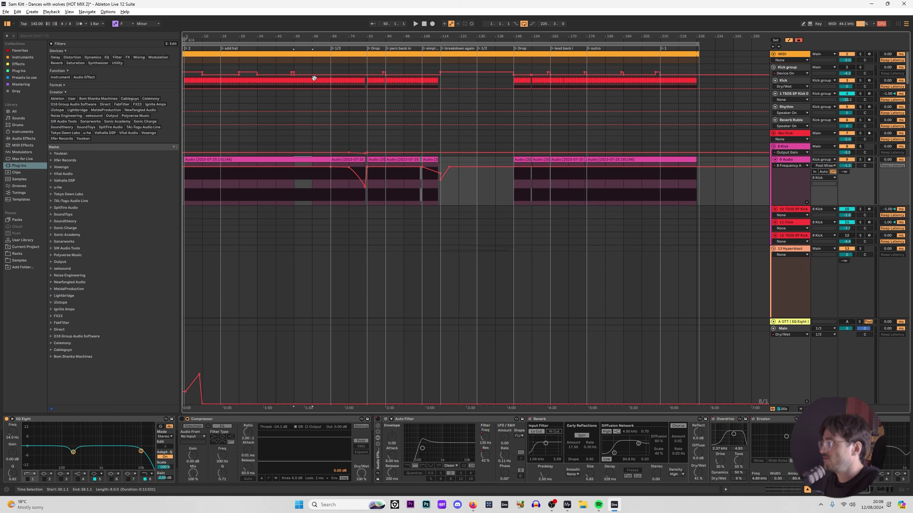
Expand the Kick track in the Kick group and place the insert marker at bar 50 on it.
left_click_drag(298, 78, 315, 116)
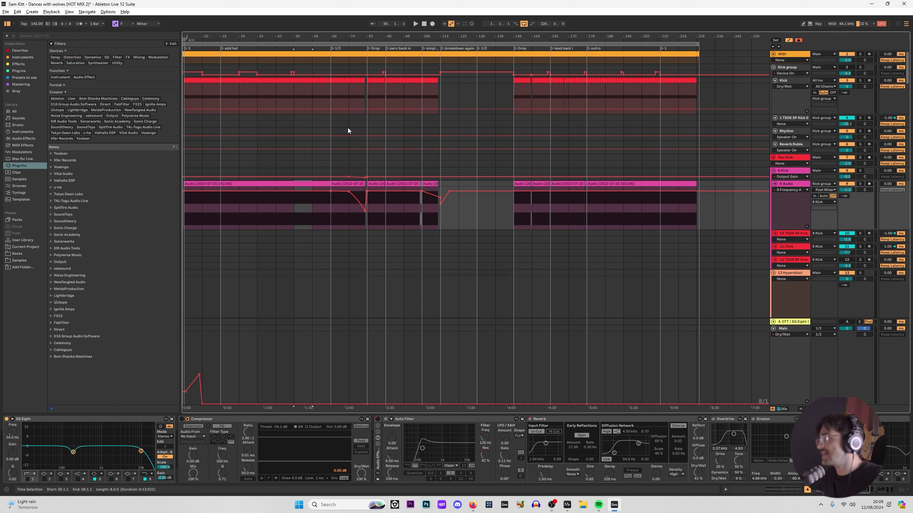
left_click(294, 221)
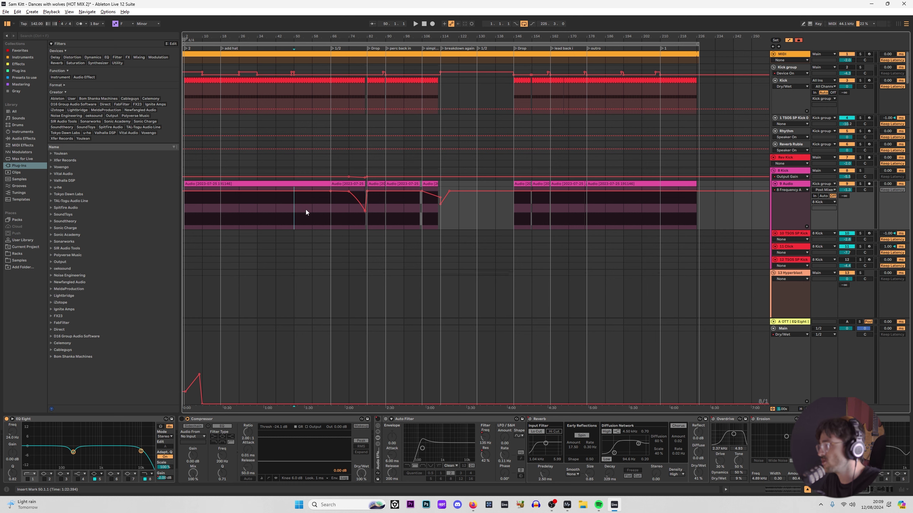
left_click(297, 94)
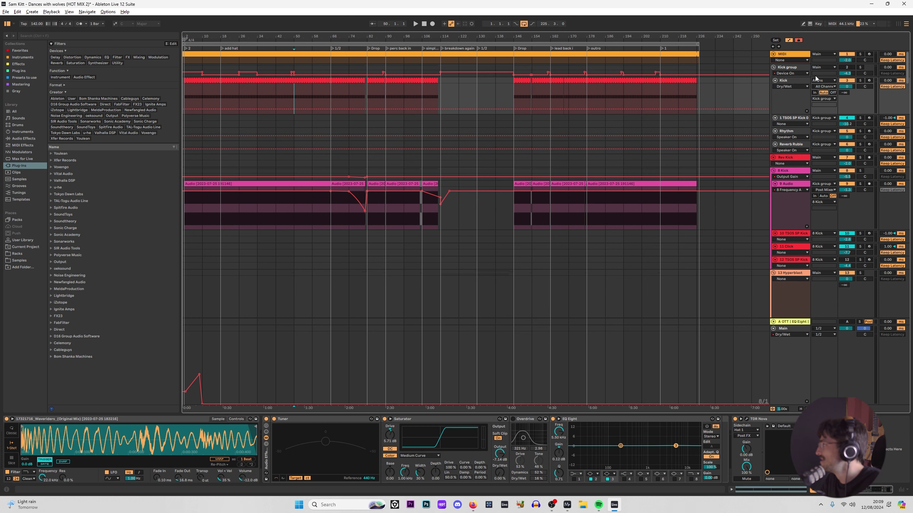
Solo the Kick group, and place the insert marker at bar 66 on the Kick track to show its sampler device.
left_click(787, 68)
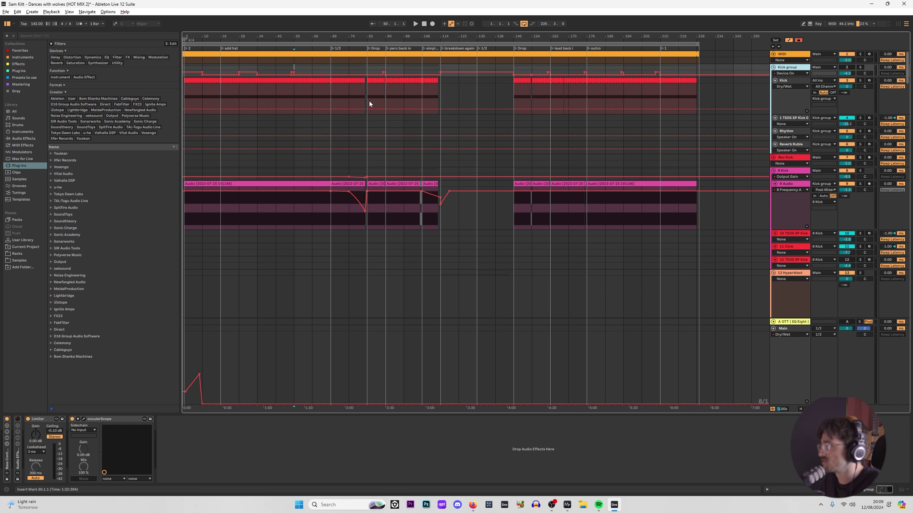
key("s")
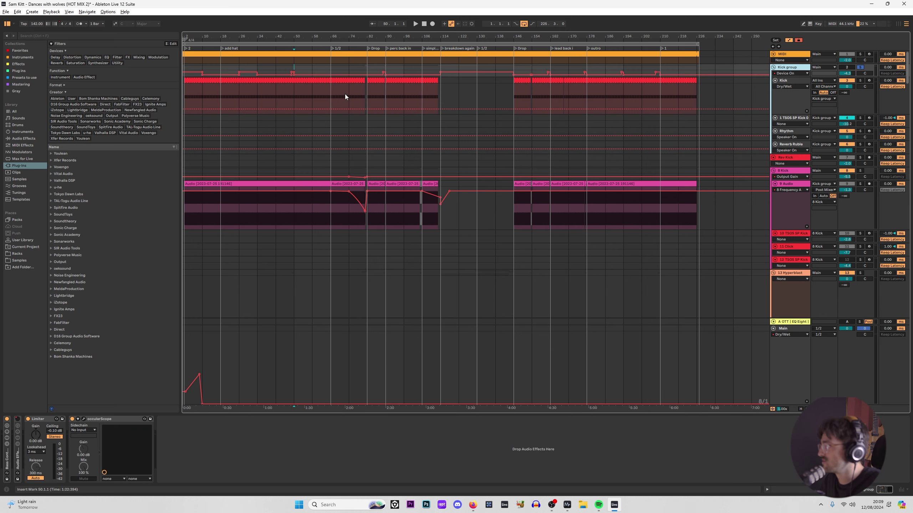
left_click(783, 81)
scroll(328, 93, "up", 1)
scroll(334, 92, "up", 3)
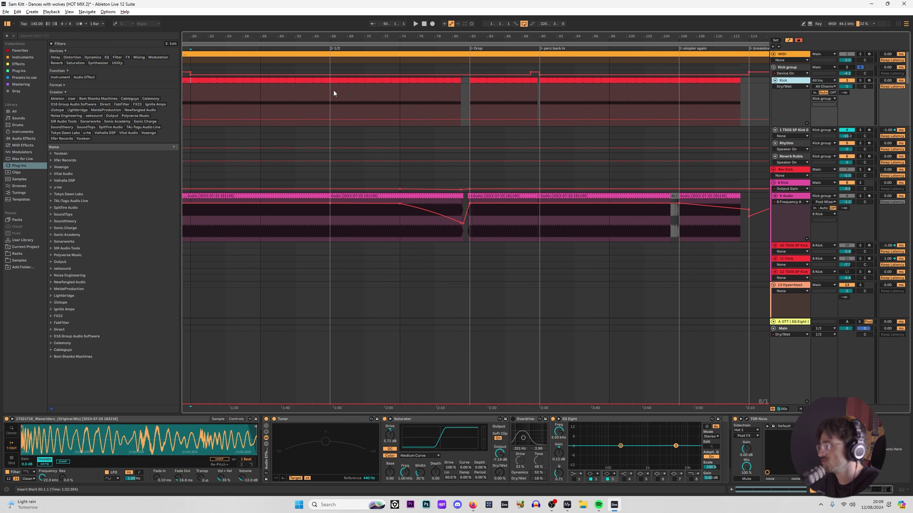
left_click(334, 90)
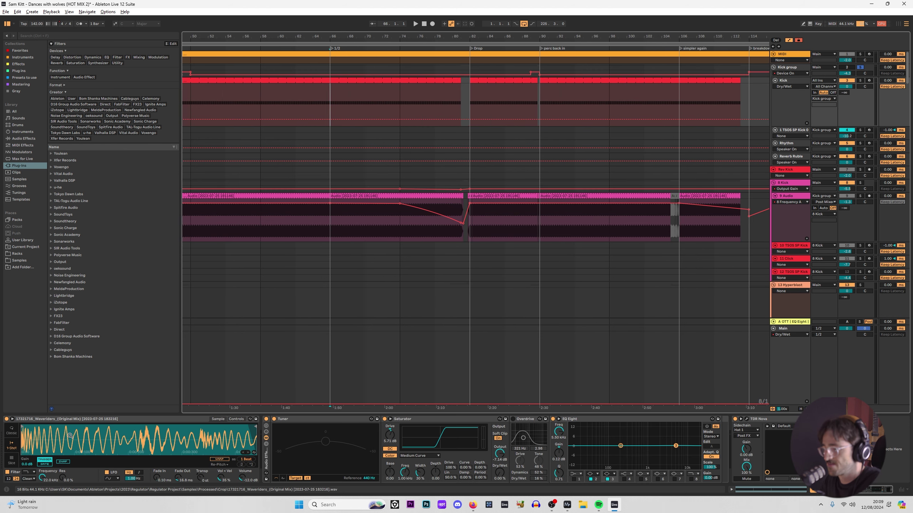
left_click(56, 421)
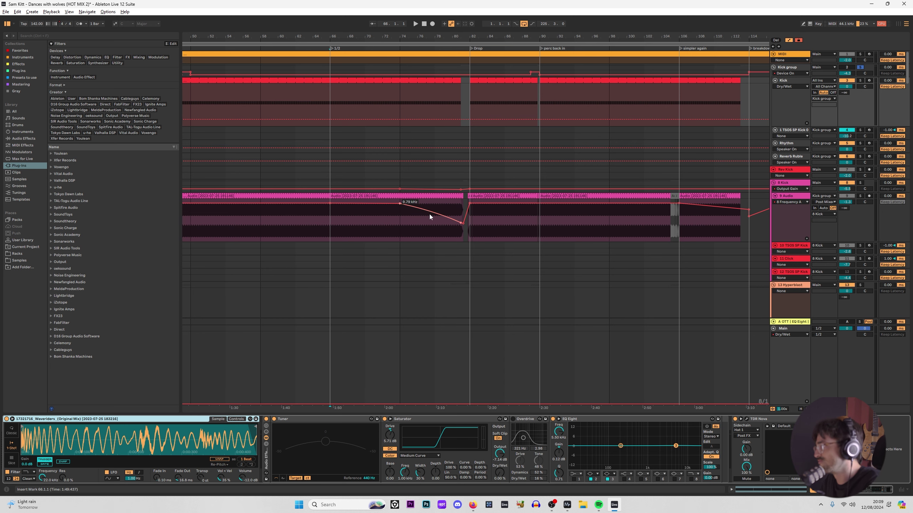
View the device chains of the 1 TSOS SP Kick, Rhythm and Reverb Ruble tracks in turn.
left_click(796, 130)
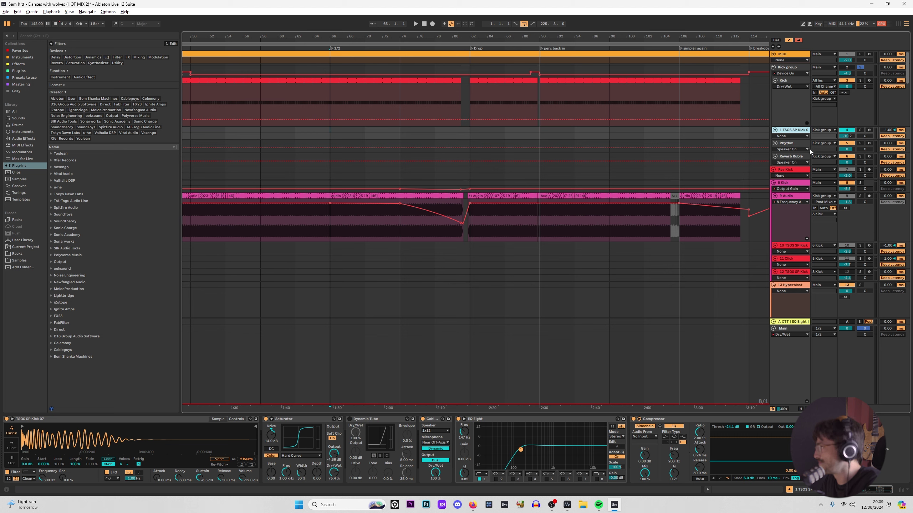
left_click(790, 143)
left_click(797, 157)
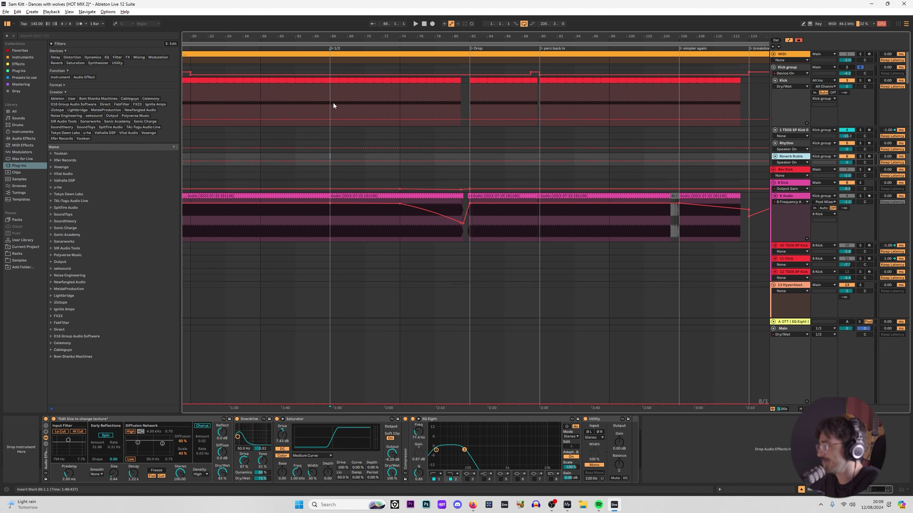
Solo the 9 Audio kick track and play a short passage of it from bar 18.
left_click(335, 226)
key("shift+Tab")
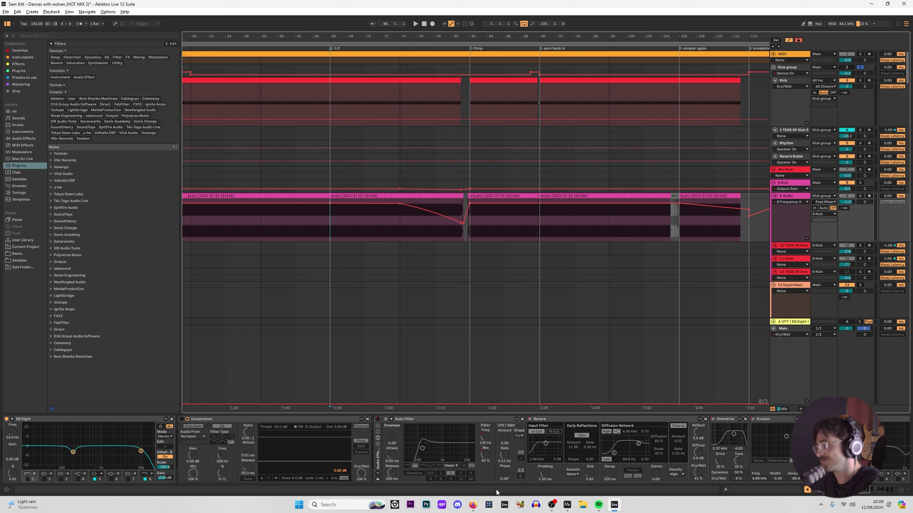
key("minus")
key("minus")
key("minus")
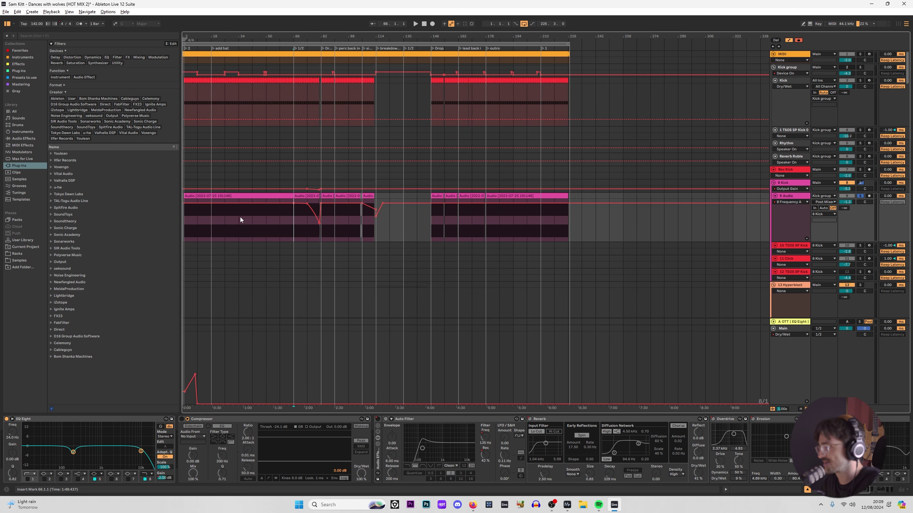
key("plus")
key("plus")
key("space")
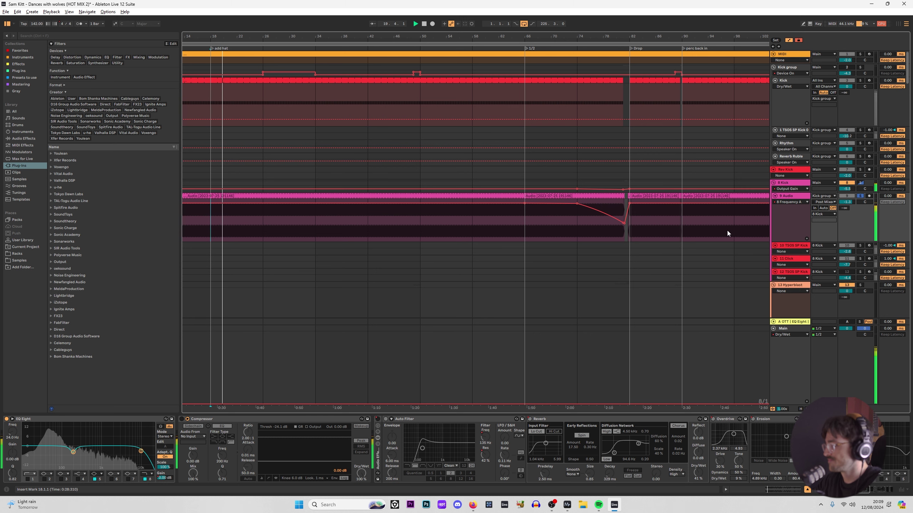
key("space")
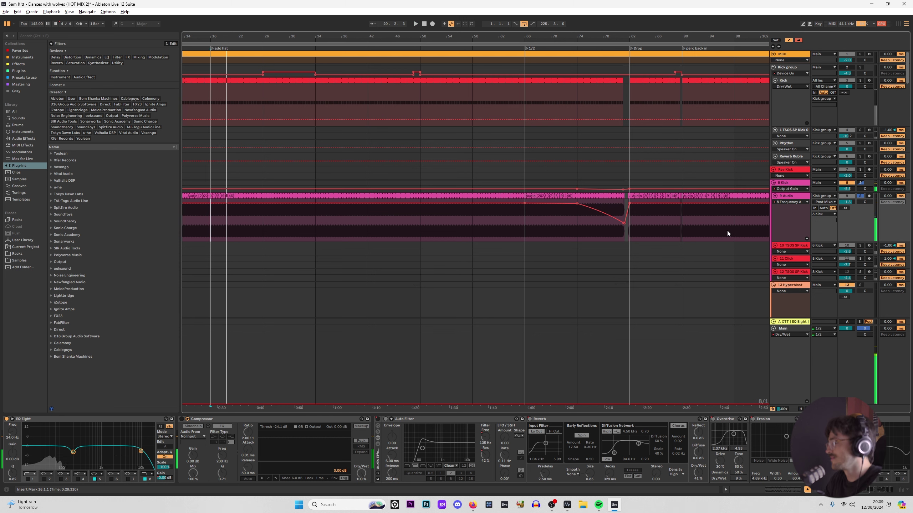
Select the 8-bar section from bar 18 to bar 26 on the 9 Audio track and loop it.
key("minus")
key("minus")
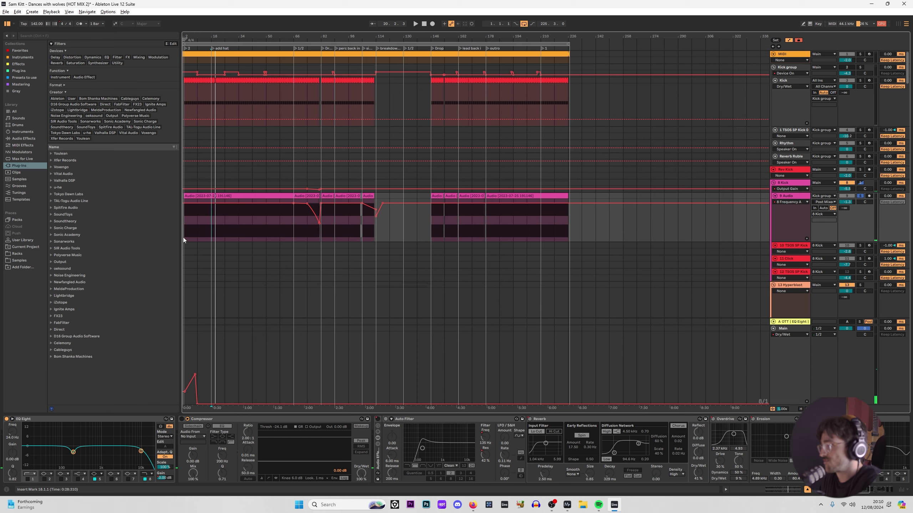
key("plus")
key("plus")
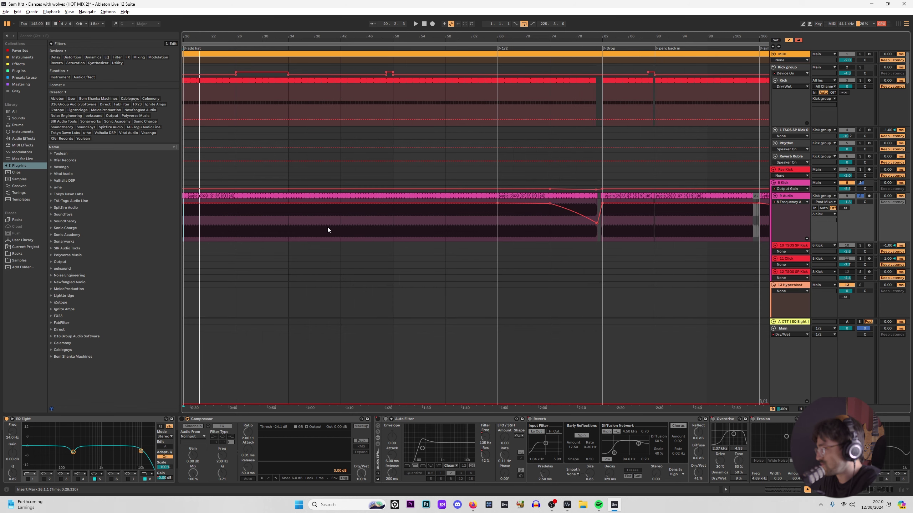
scroll(224, 193, "left", 3)
left_click(261, 102)
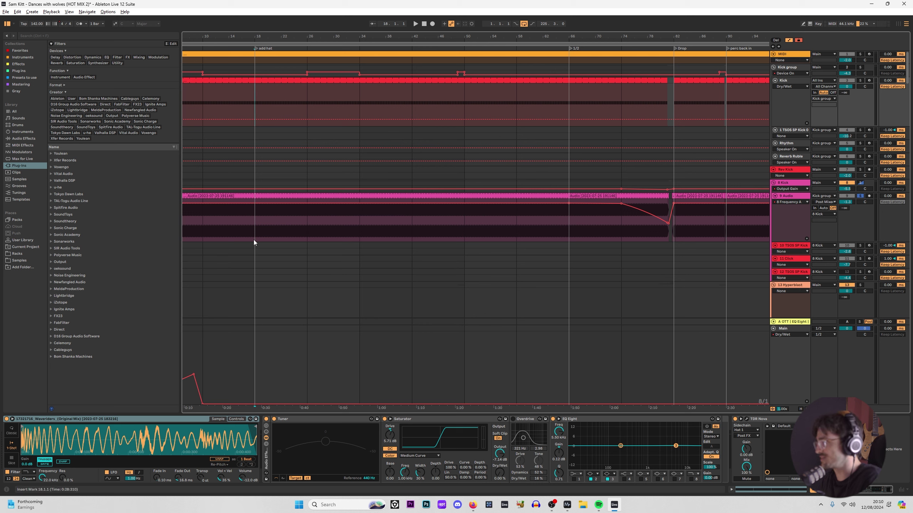
left_click_drag(254, 240, 308, 215)
key("ctrl+l")
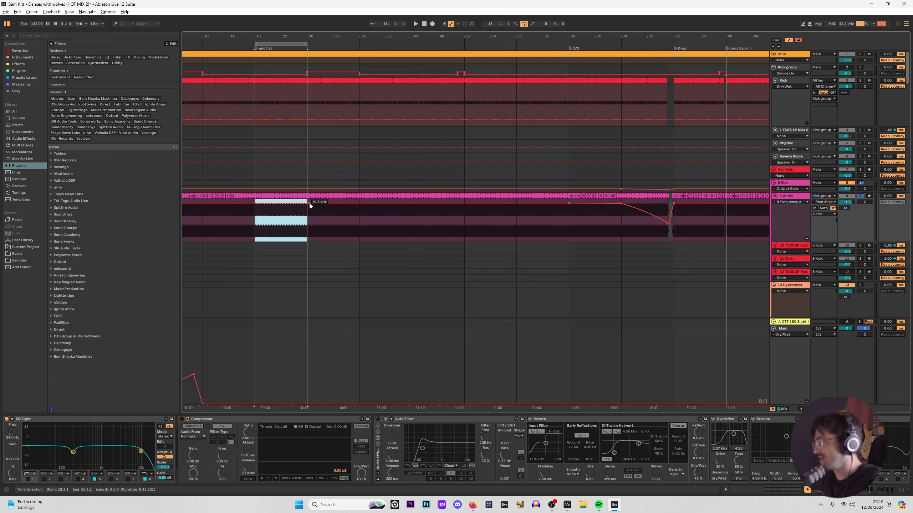
Select the 8 Kick group and collapse all tracks into a compact overview of the whole arrangement.
left_click(798, 198)
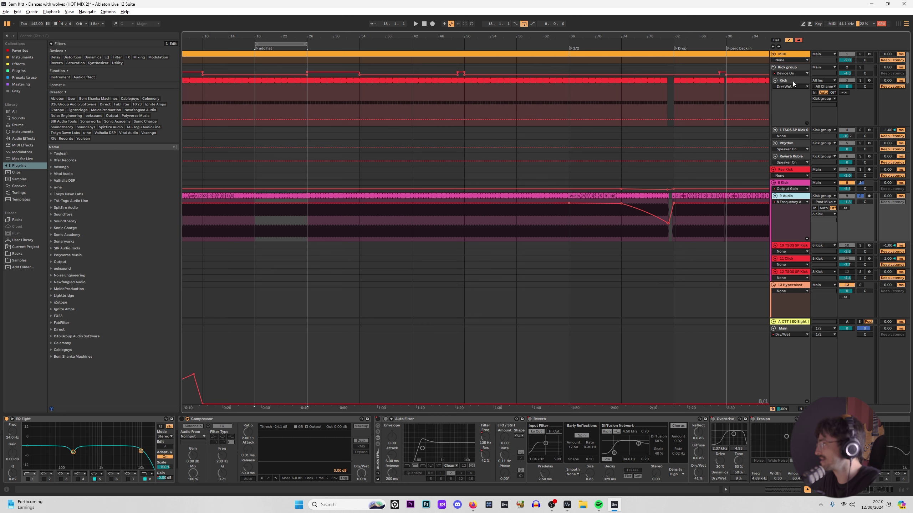
left_click(798, 184)
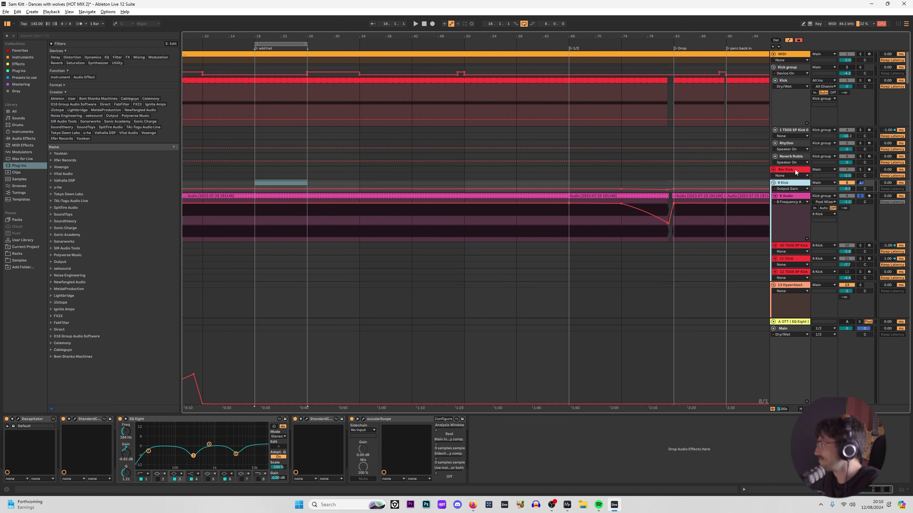
scroll(718, 180, "down", 4)
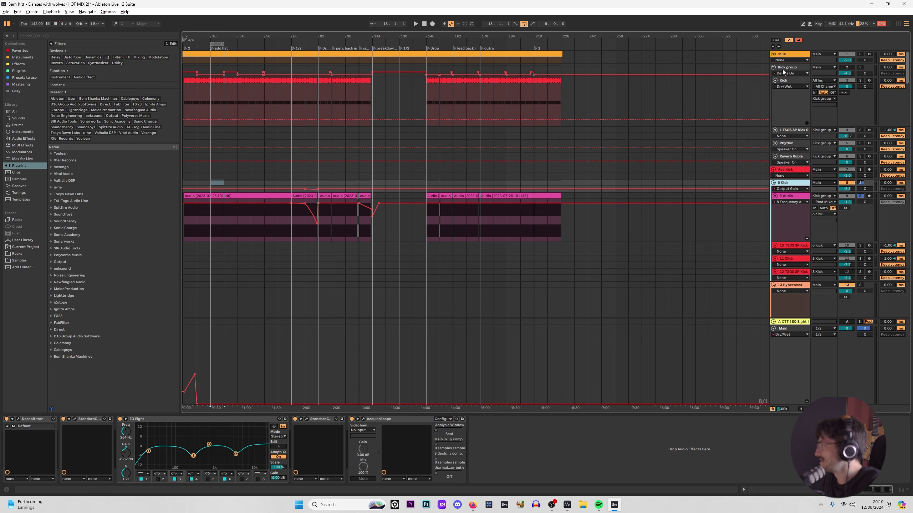
left_click(774, 80, "alt")
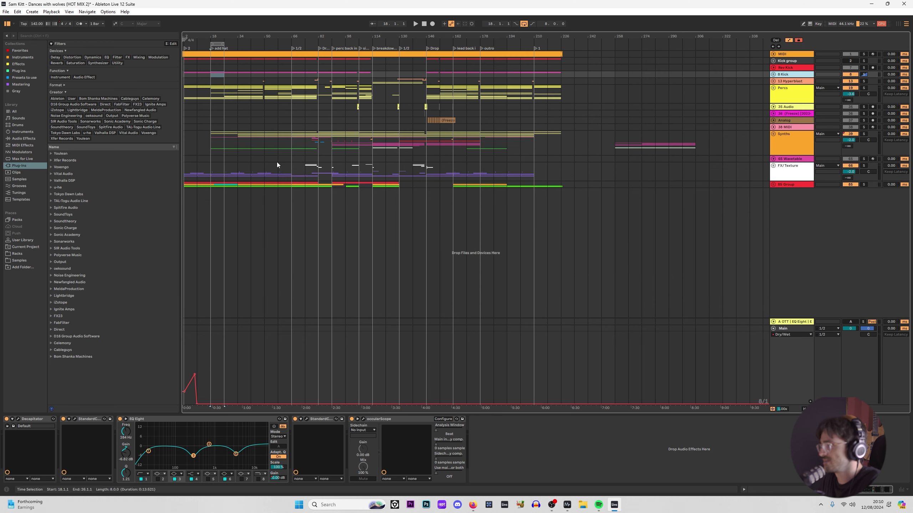
Unfold the 8 Kick and Percs groups to view their tracks, and collapse them again.
left_click(772, 74)
left_click(773, 184)
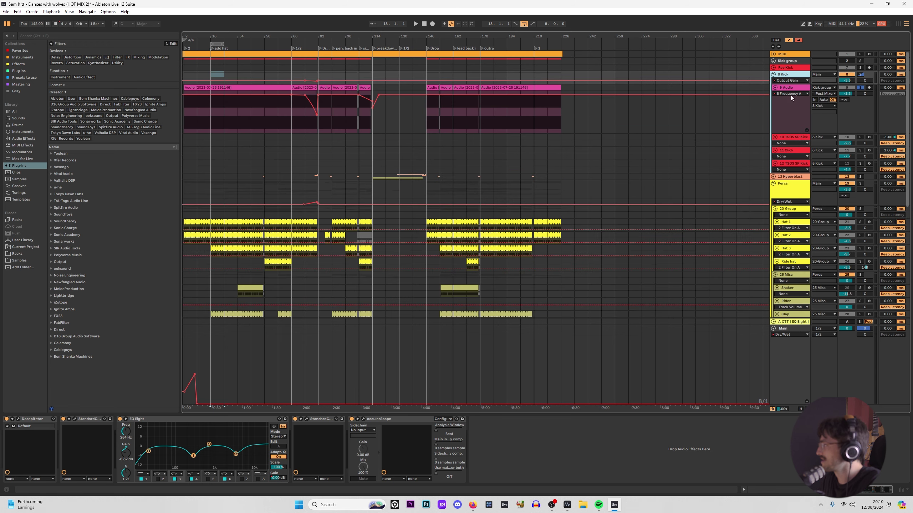
left_click(774, 75, "alt")
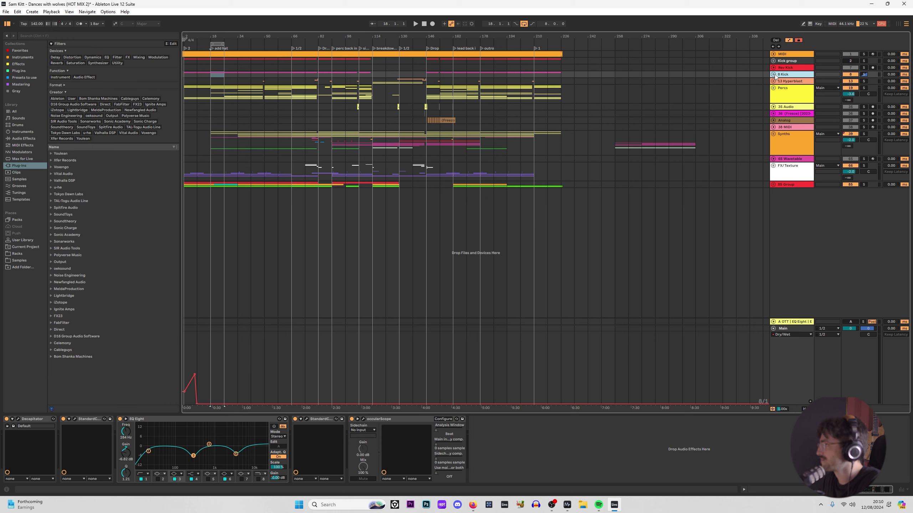
left_click(773, 74)
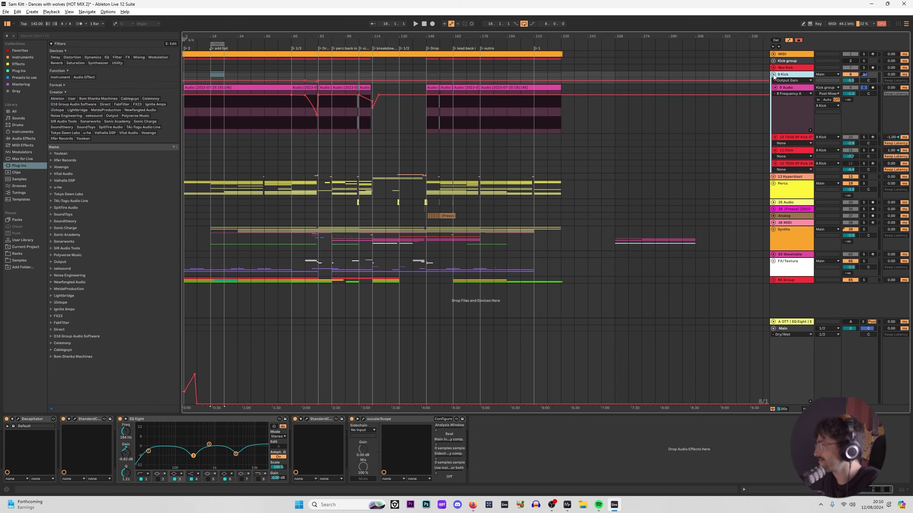
left_click(773, 75)
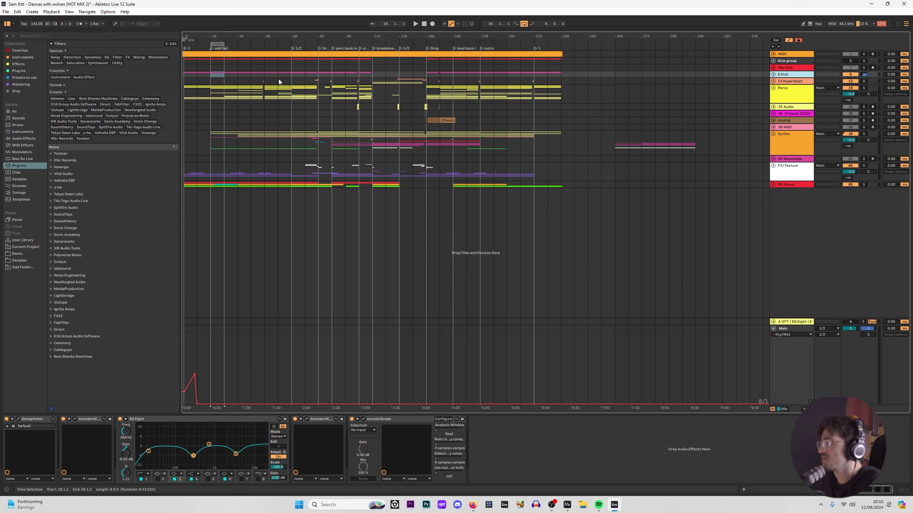
Place the insert marker at the Drop on bar 82, and unfold the 8 Kick group to select its 9 Audio track.
scroll(284, 79, "up", 5)
scroll(395, 70, "up", 5)
scroll(395, 158, "up", 3)
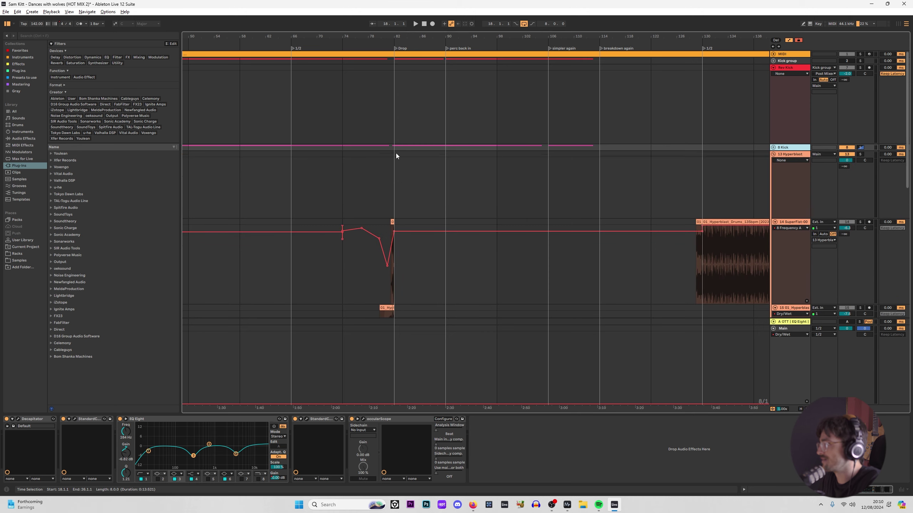
left_click(407, 147)
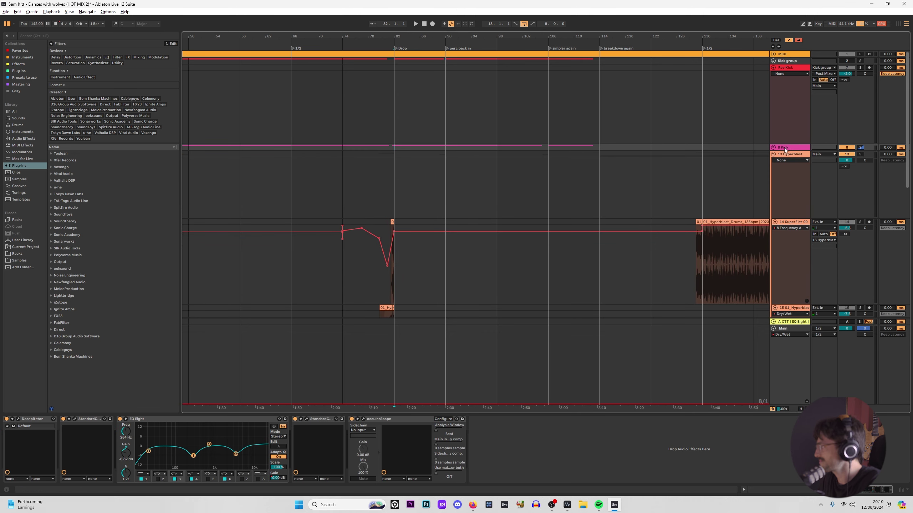
left_click(774, 147)
left_click(347, 197)
Select the first beat of bar 66 on the 9 Audio track and loop it.
scroll(263, 174, "up", 5)
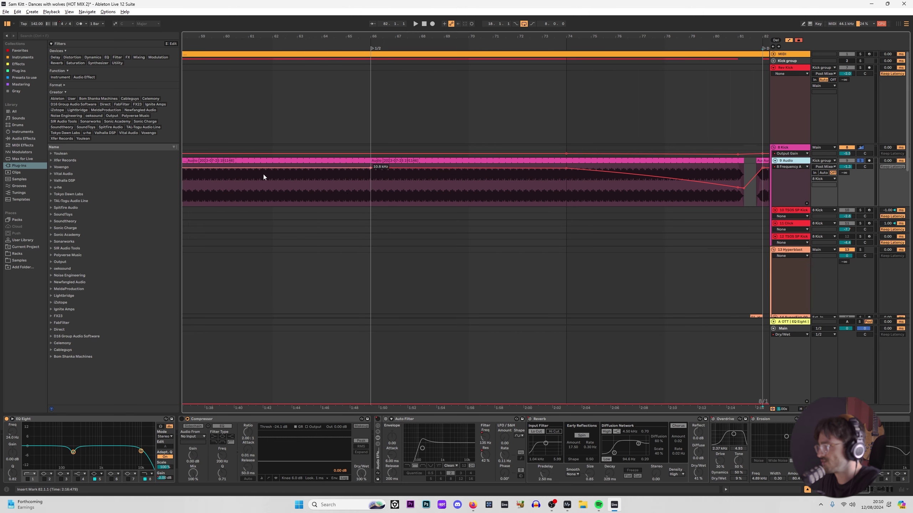
scroll(375, 187, "up", 10)
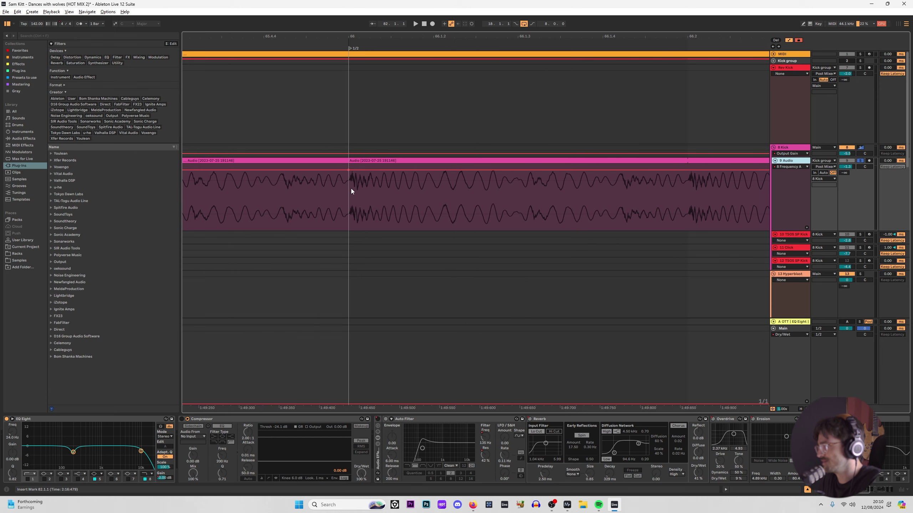
left_click_drag(358, 199, 692, 183)
key("ctrl+l")
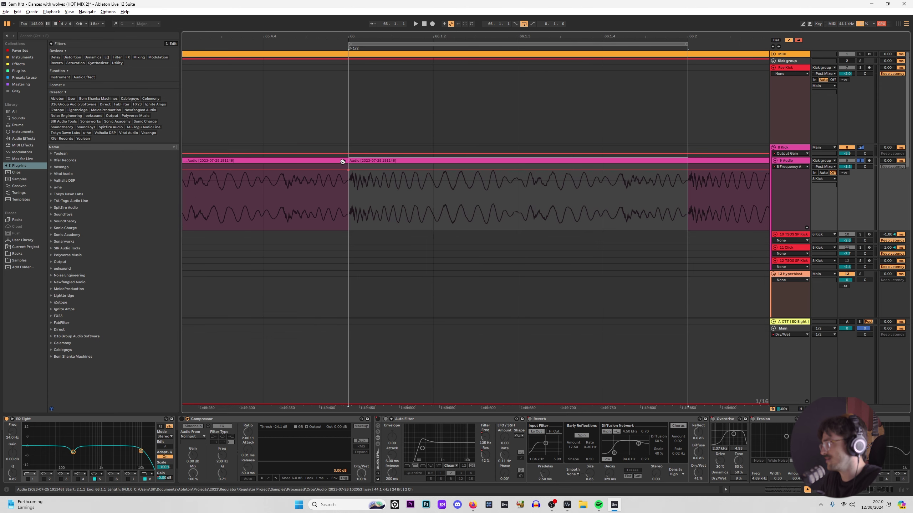
key("z")
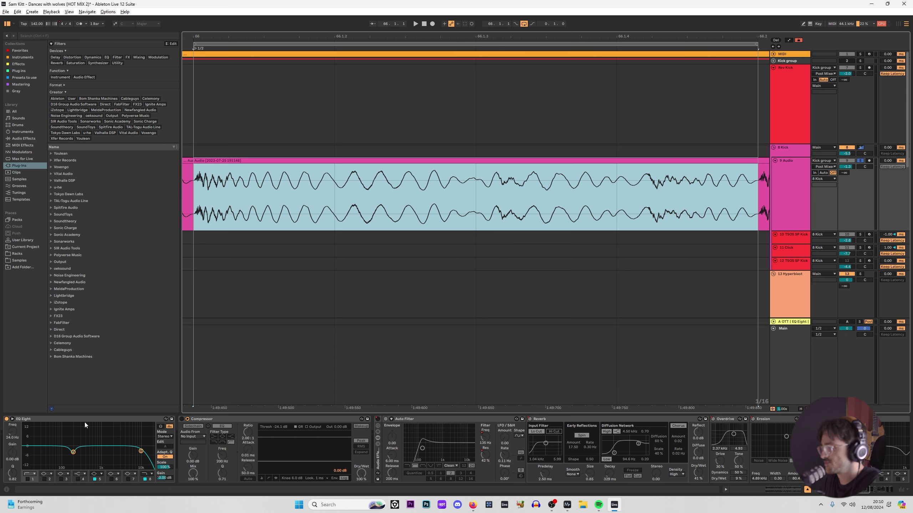
Open the enlarged display of the 9 Audio track's EQ Eight and outline the dip in its curve.
left_click(85, 425)
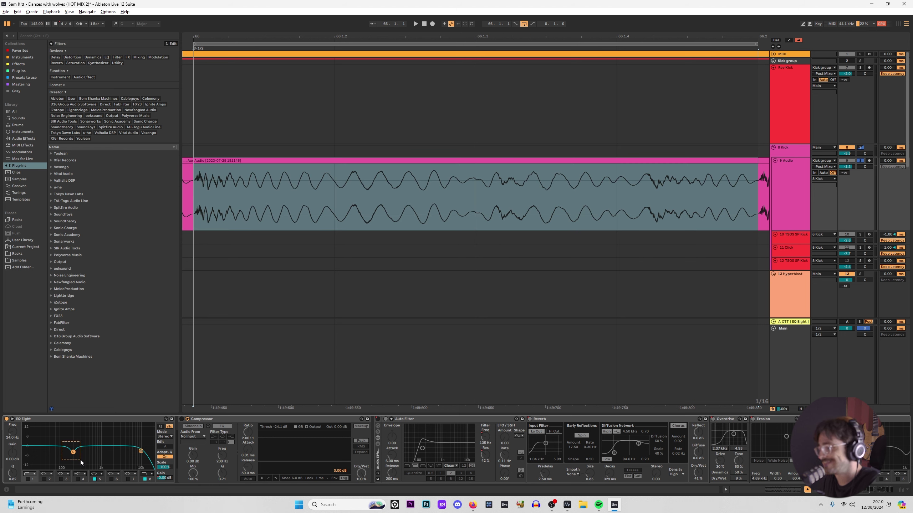
left_click(66, 433)
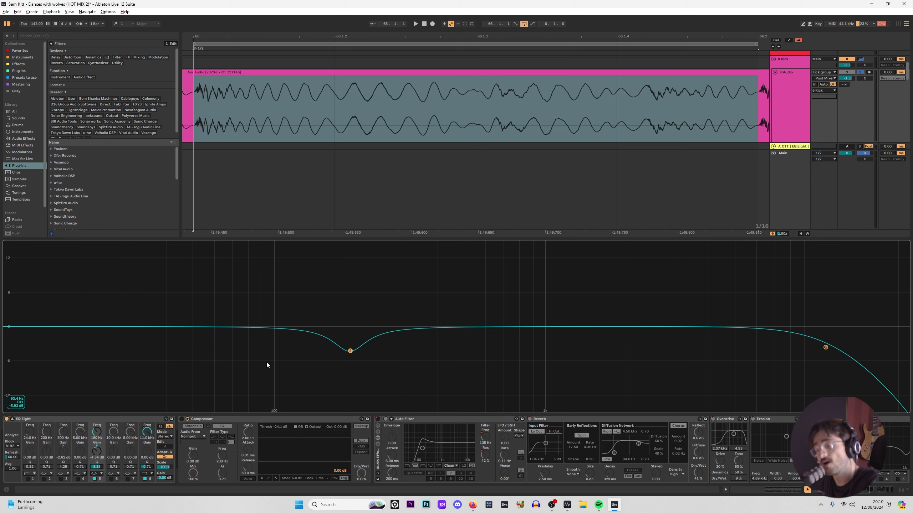
left_click_drag(379, 364, 439, 392)
left_click_drag(302, 314, 405, 381)
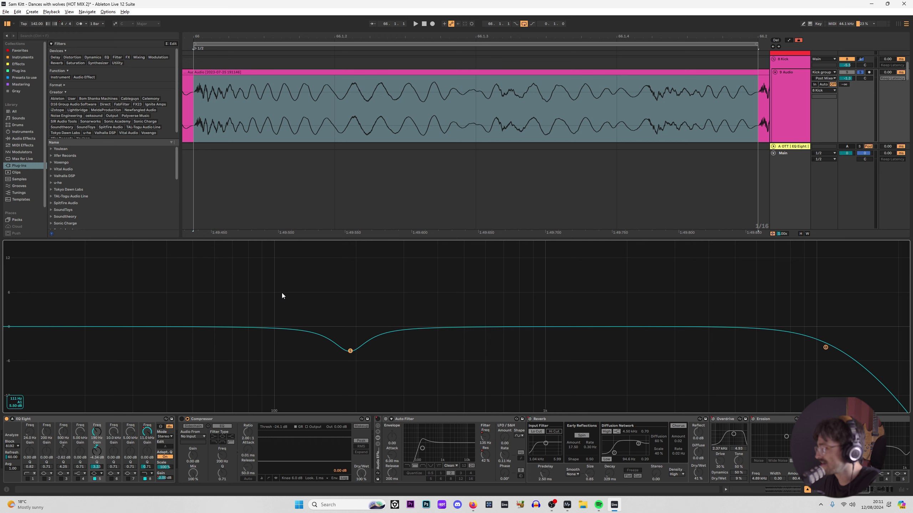
Play the looped kick while switching band 5 of the 9 Audio track's EQ Eight off and on again to compare the sound.
mouse_move(281, 293)
left_mouse_down()
mouse_move(373, 371)
mouse_move(271, 348)
mouse_move(349, 348)
mouse_move(270, 348)
mouse_move(350, 351)
left_mouse_up()
left_click(282, 150)
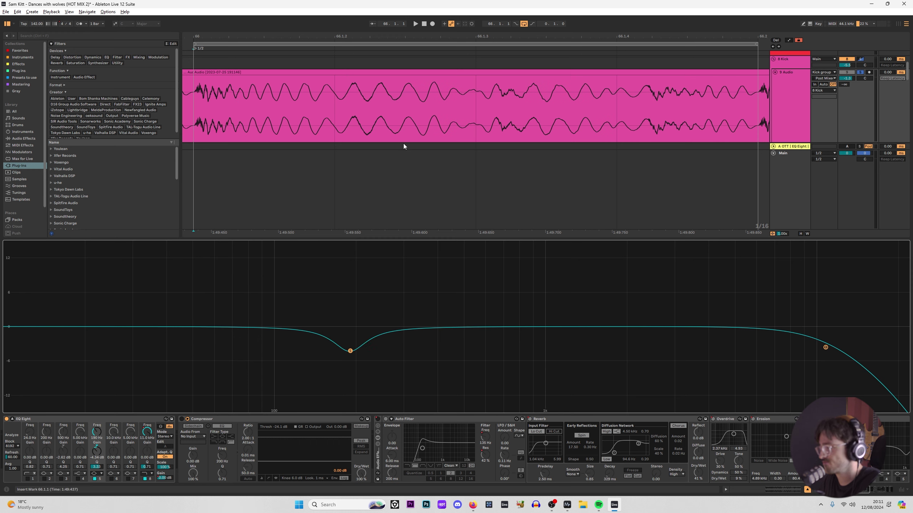
left_click(202, 109)
key("space")
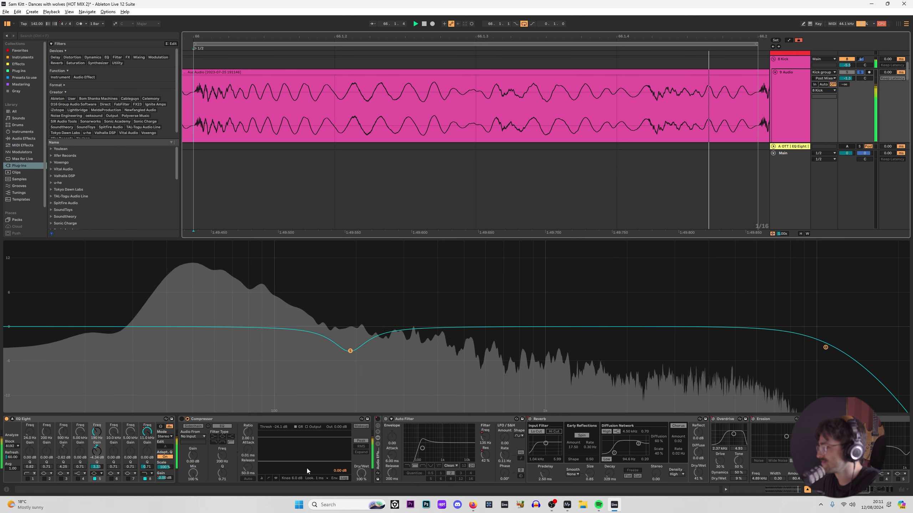
left_click(95, 479)
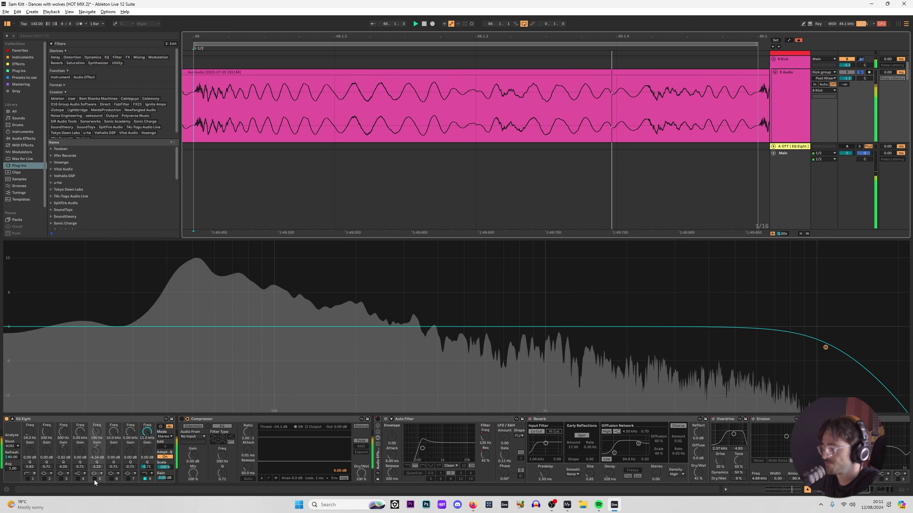
left_click(95, 478)
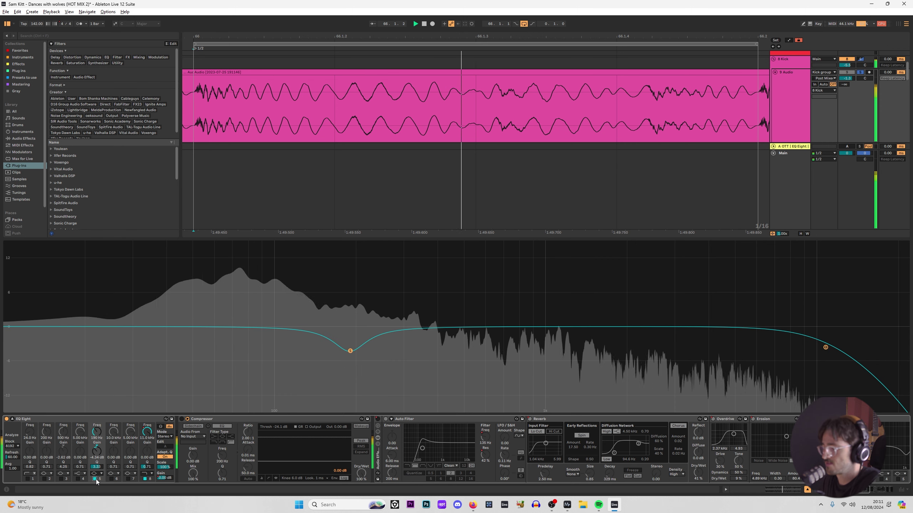
key("space")
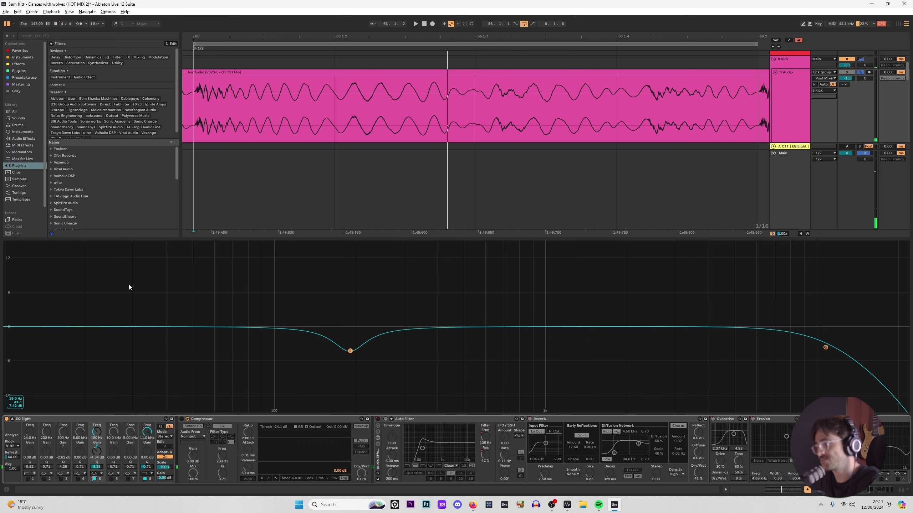
Close EQ Eight's enlarged display and show the Audio Effect Rack's Device On automation on the 9 Audio track.
left_click(336, 287)
scroll(406, 114, "down", 4)
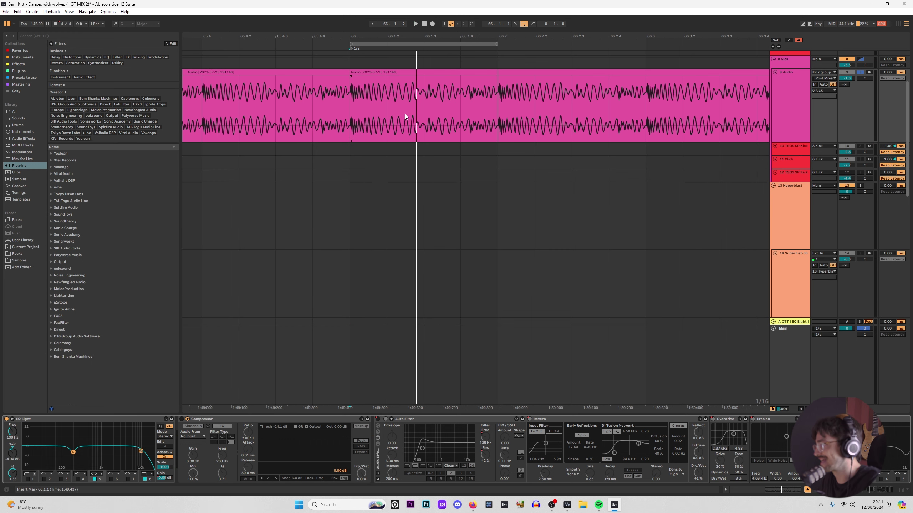
left_click(397, 421)
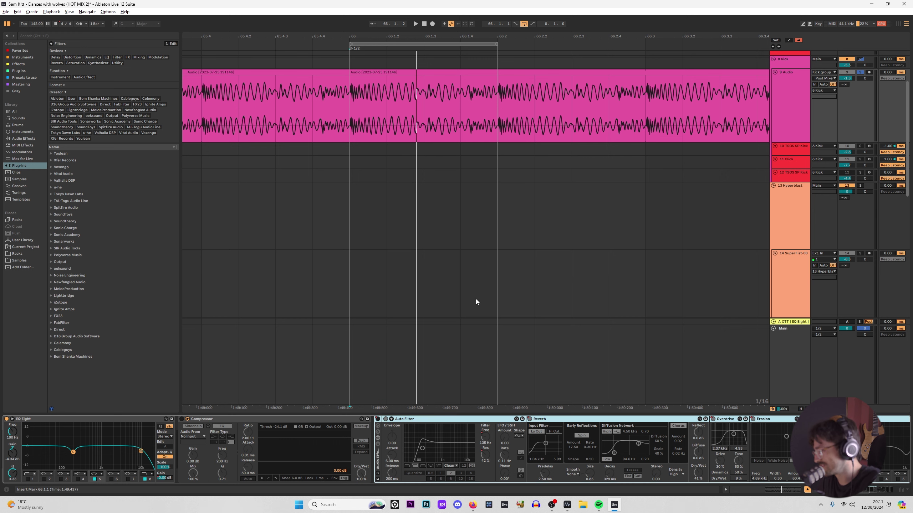
scroll(745, 115, "up", 3)
key("a")
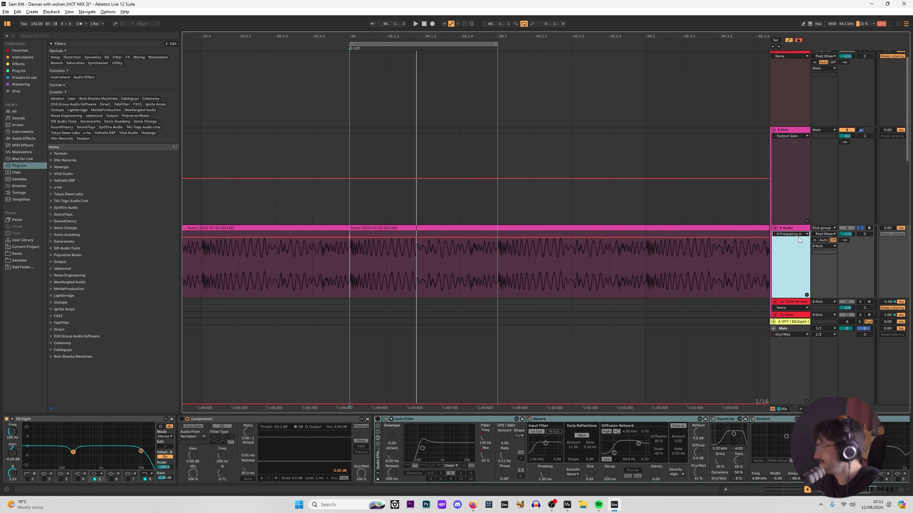
left_click(798, 235)
left_click(805, 255)
Play the arrangement from just before bar 74, where the Device On automation line rises.
key("Left")
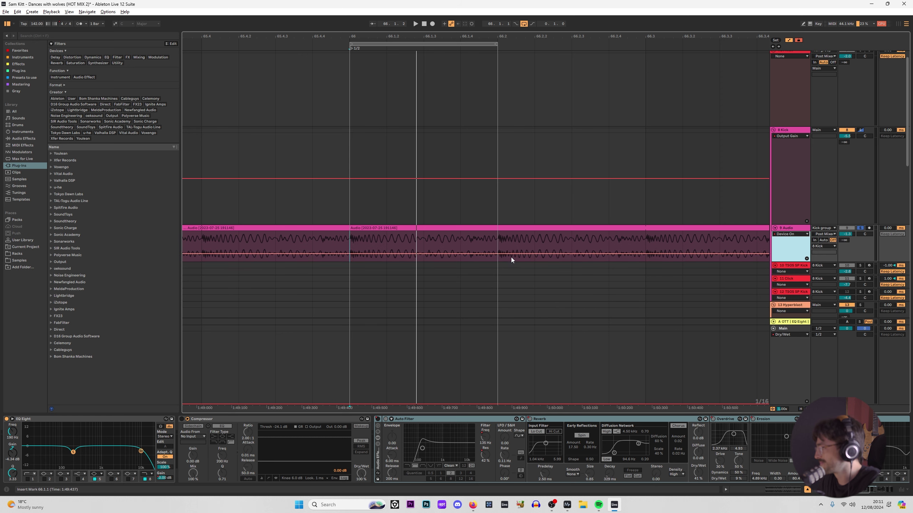
key("Right")
key("w")
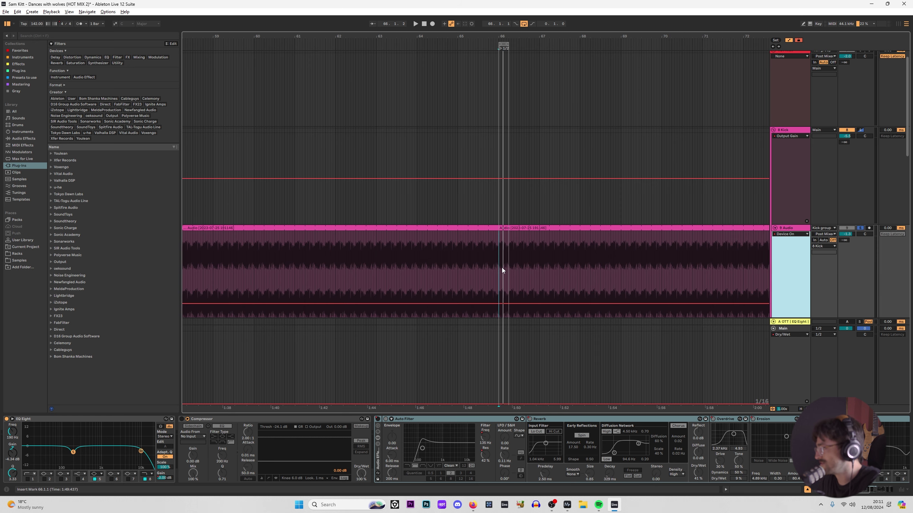
key("w")
left_click(314, 239)
key("space")
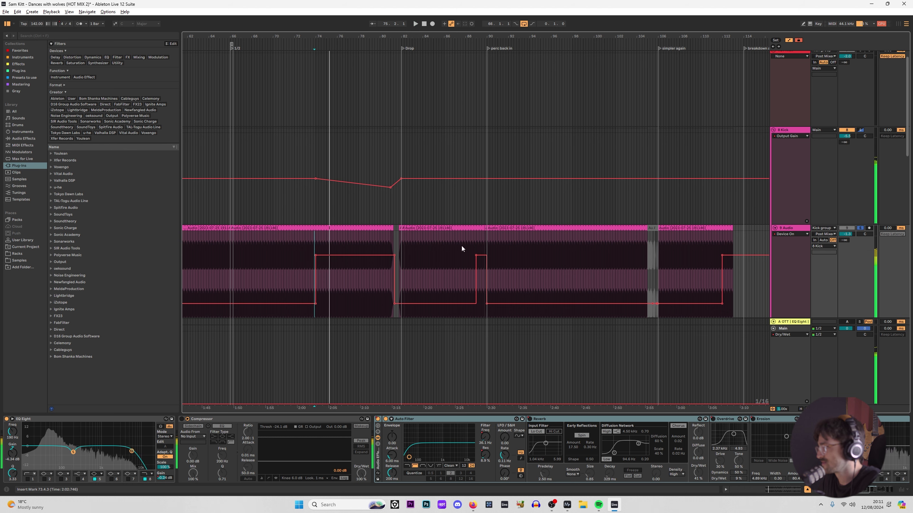
Play bar 89 through to the perc back in marker and examine the raised automation there.
left_click(476, 247)
key("space")
key("space")
key("plus")
key("plus")
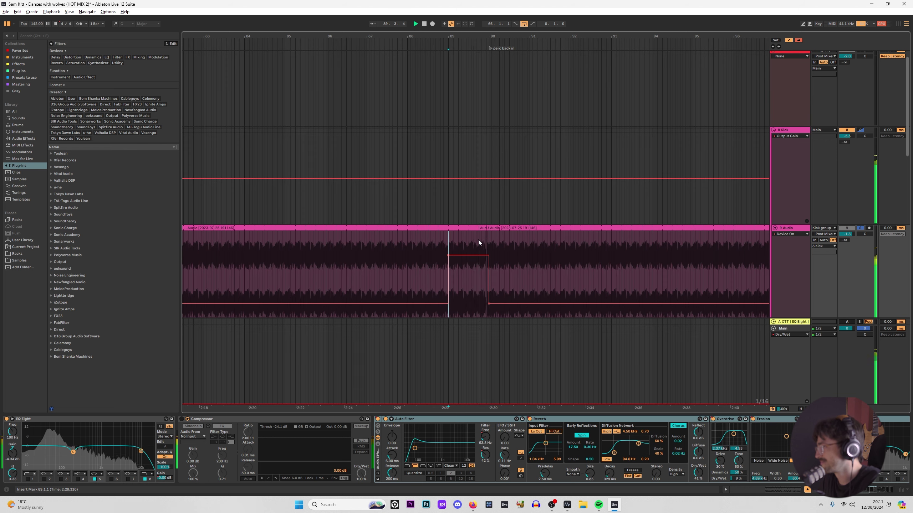
key("plus")
scroll(311, 235, "down", 1)
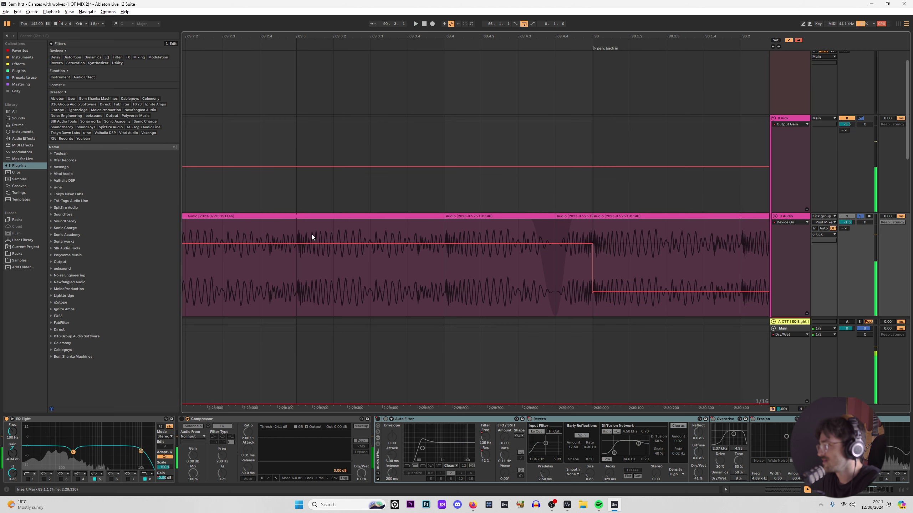
key("plus")
key("space")
Loop the first two beats of bar 89 on the 9 Audio track and play them.
left_click_drag(230, 230, 306, 225)
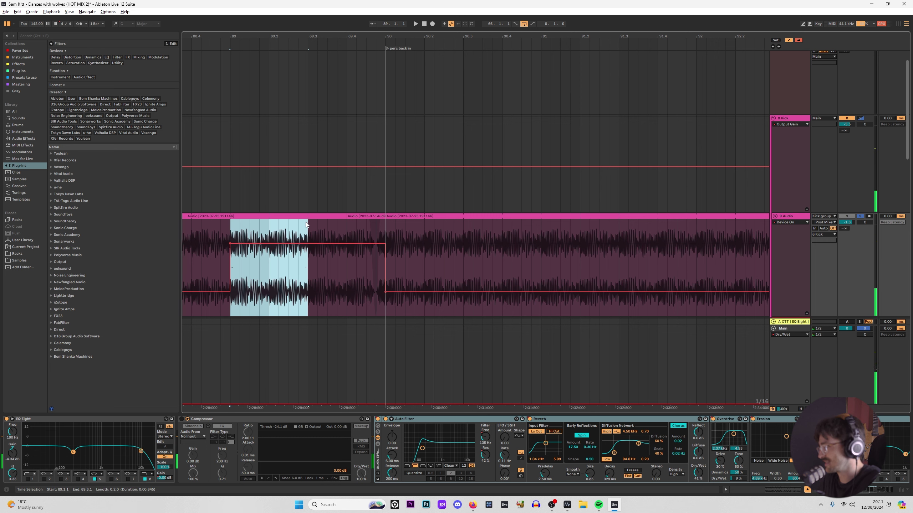
key("ctrl+l")
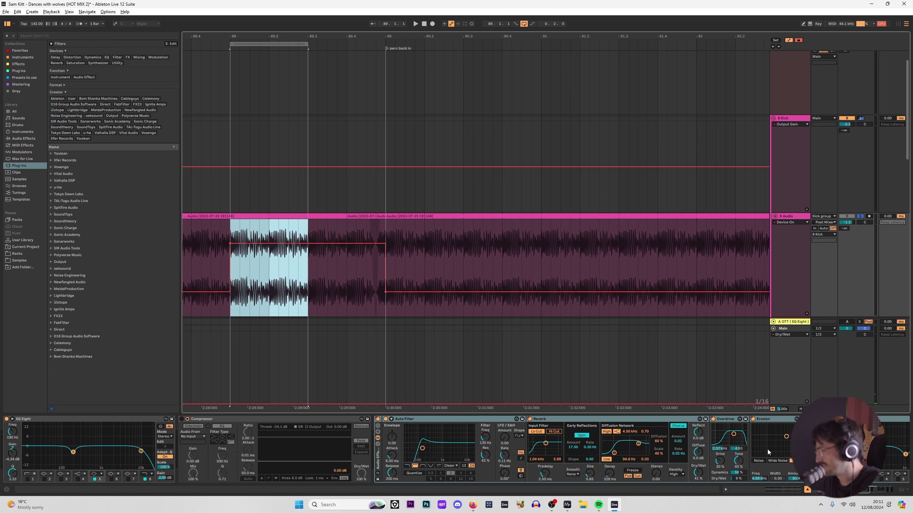
scroll(876, 491, "right", 5)
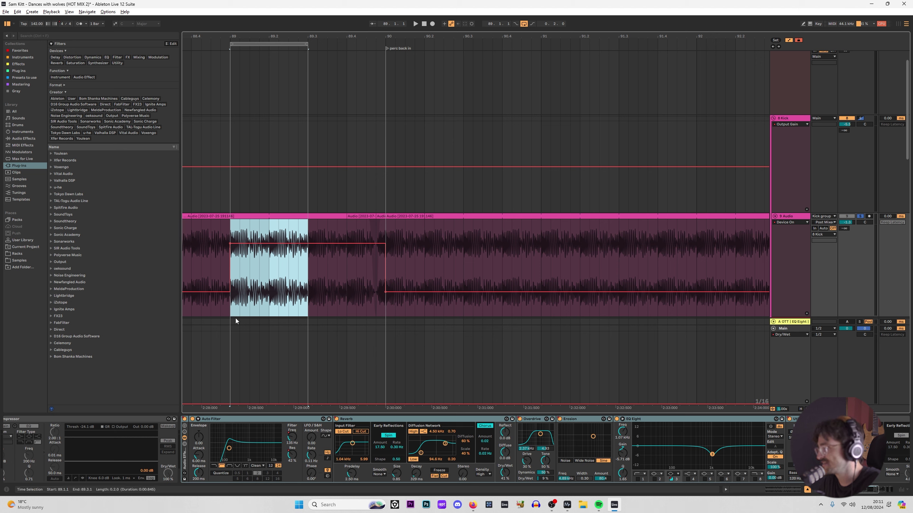
key("space")
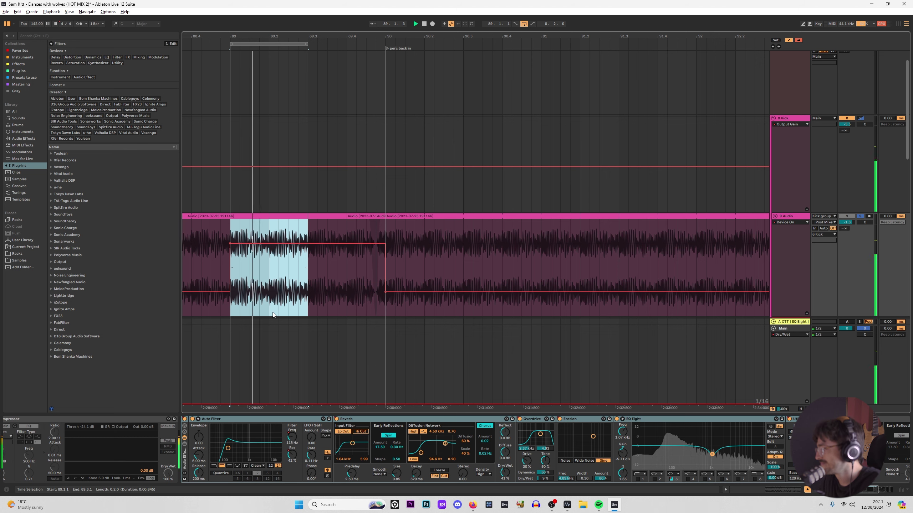
Switch the rack's Erosion device off and on again while the loop plays, and re-enable its automation.
left_click(559, 420)
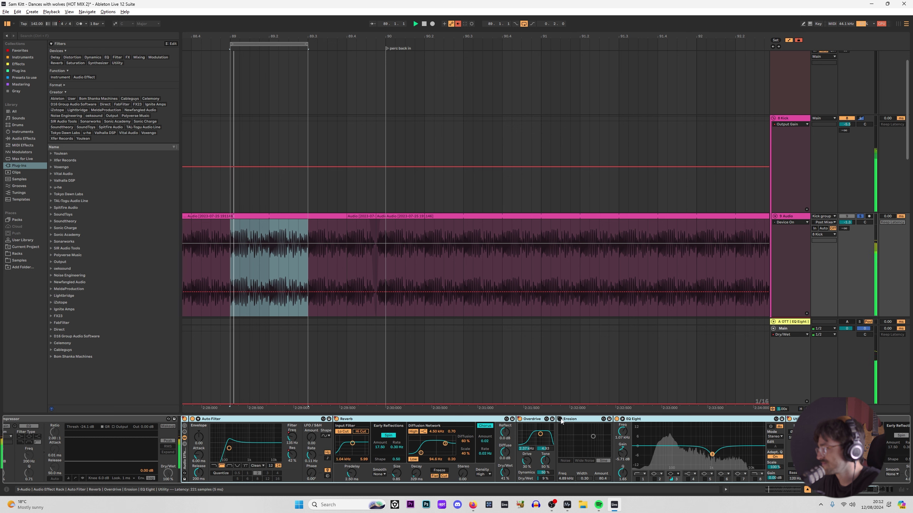
left_click(561, 420)
right_click(560, 419)
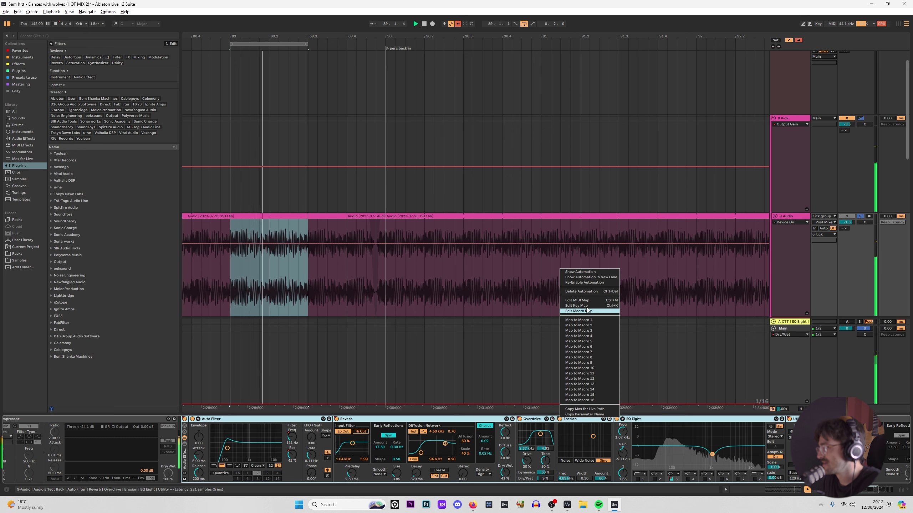
left_click(586, 283)
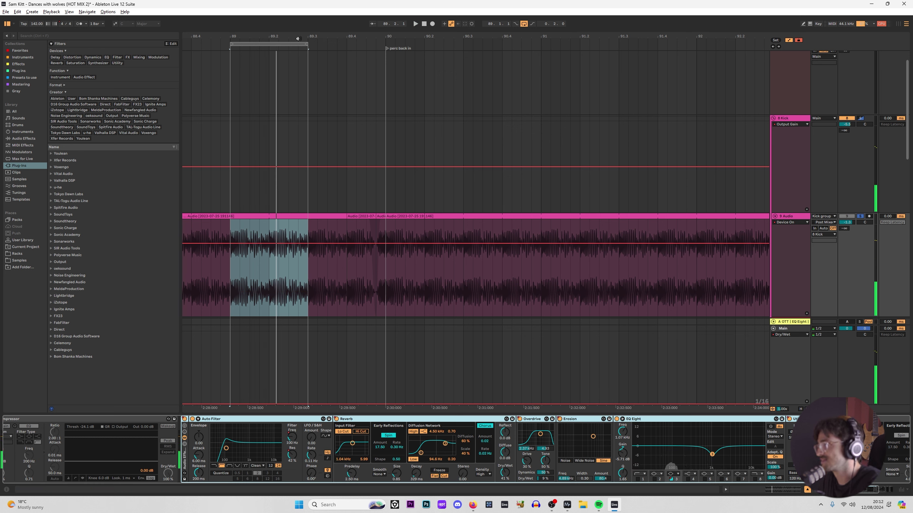
Extend the loop to run from bar 88 to bar 92 and play it.
left_click_drag(307, 43, 386, 43)
scroll(230, 277, "down", 3)
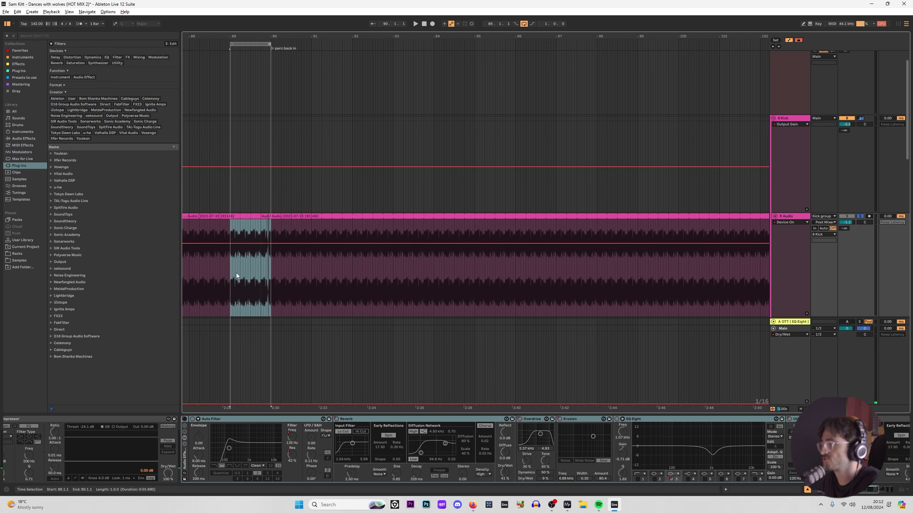
left_click(202, 297)
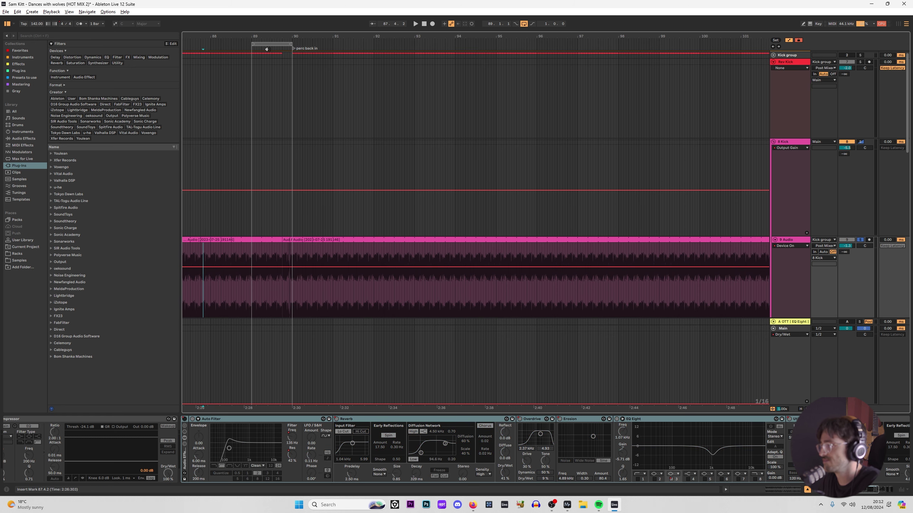
left_click_drag(248, 41, 211, 42)
key("space")
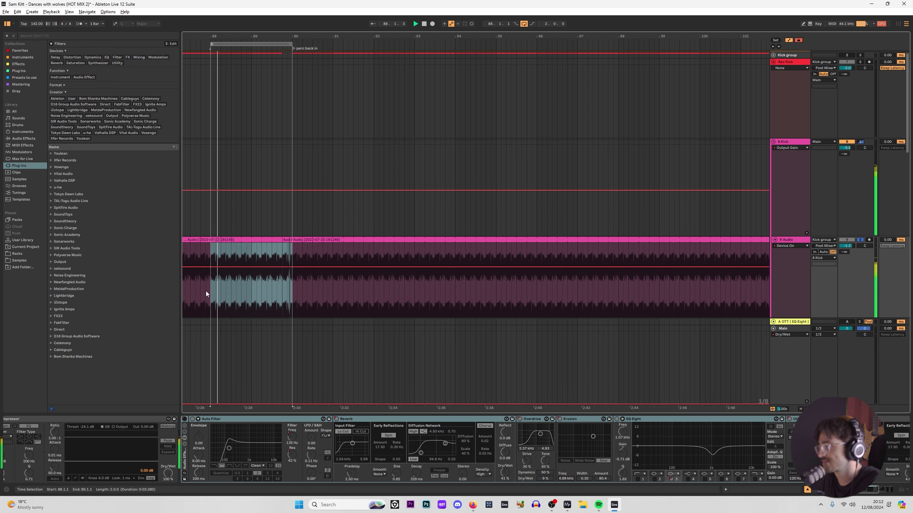
left_click_drag(291, 44, 372, 61)
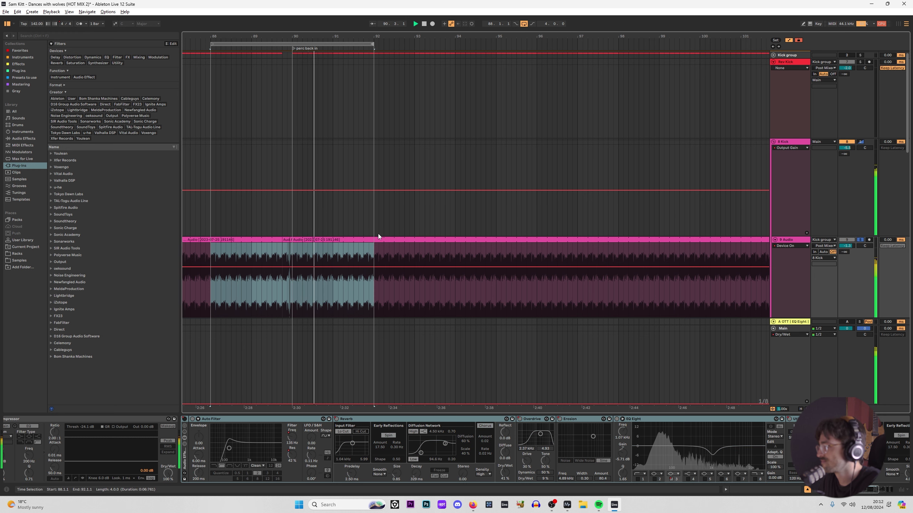
Examine the faded clips just before the perc back in marker and play from the third beat of bar 89.
scroll(289, 276, "up", 10)
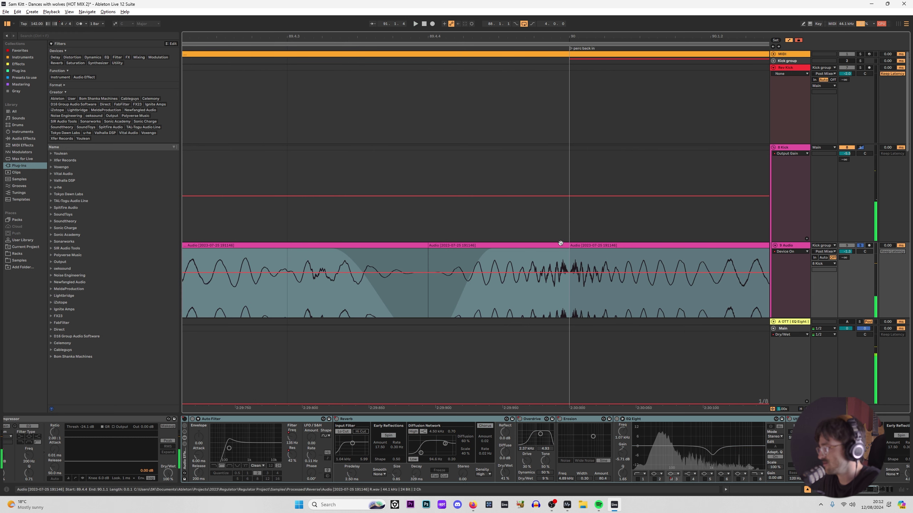
left_click(506, 261)
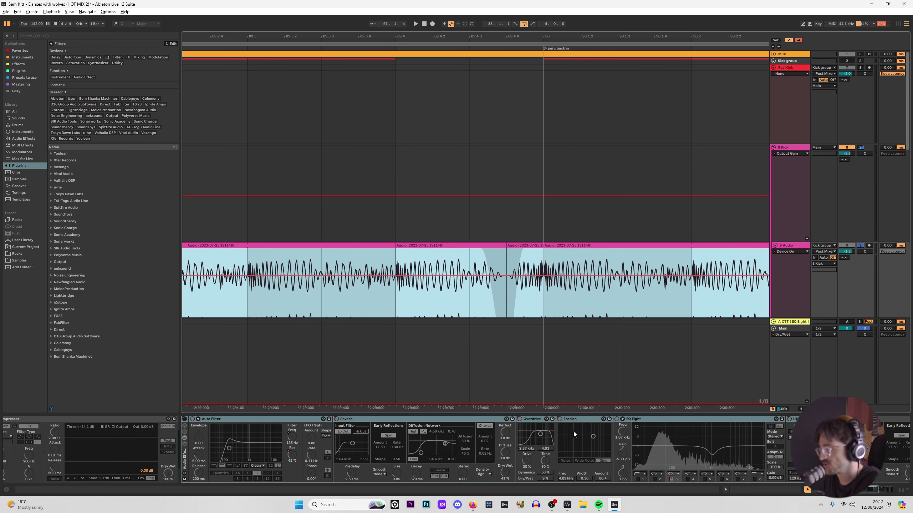
left_click(249, 294)
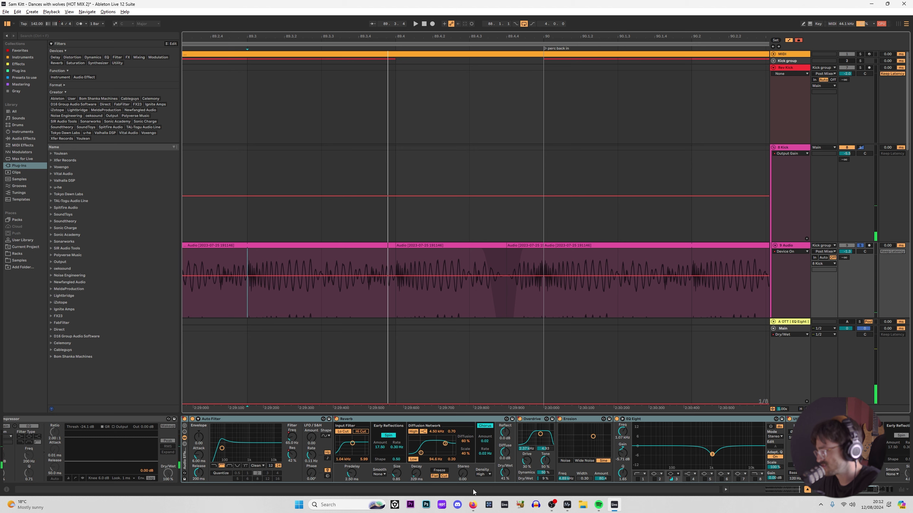
Hide the Audio Effect Rack's devices to reach StandardCLIP and occularScope, and open both to examine them while playing from bar 91.
left_click(184, 456)
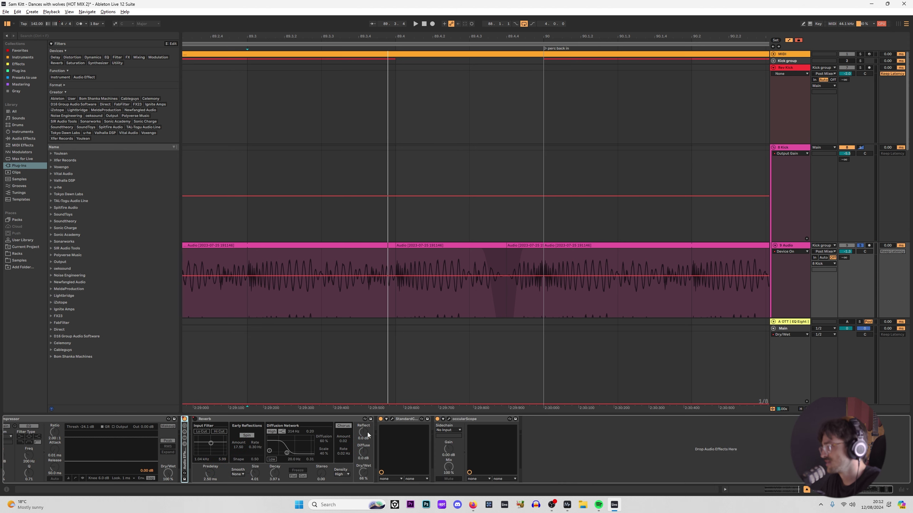
left_click(392, 419)
scroll(200, 267, "down", 5)
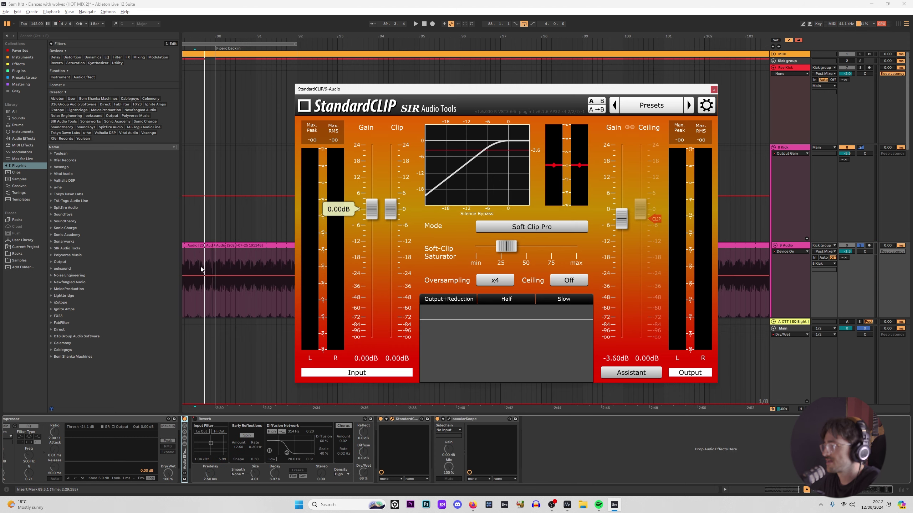
left_click(257, 260)
key("space")
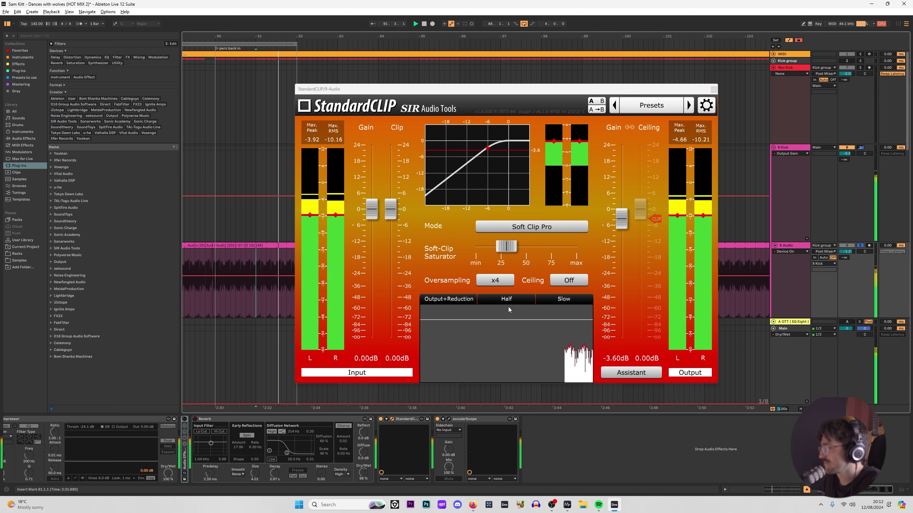
mouse_move(507, 254)
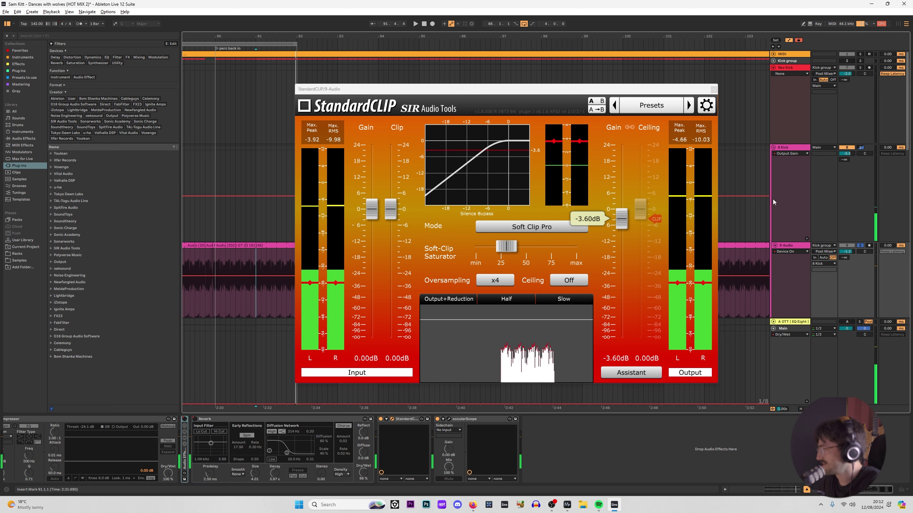
left_click(449, 420)
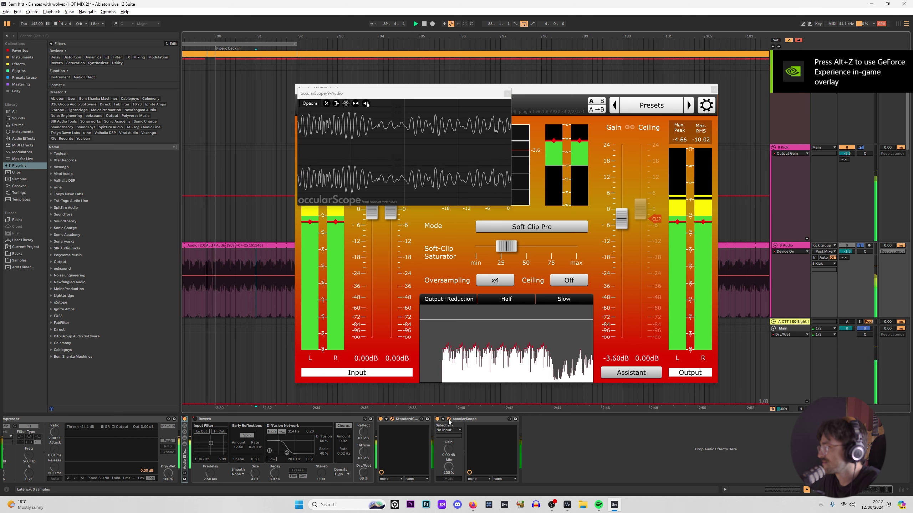
Open the Decapitator plug-in on the 8 Kick group and examine it while the kick plays.
left_click(806, 171)
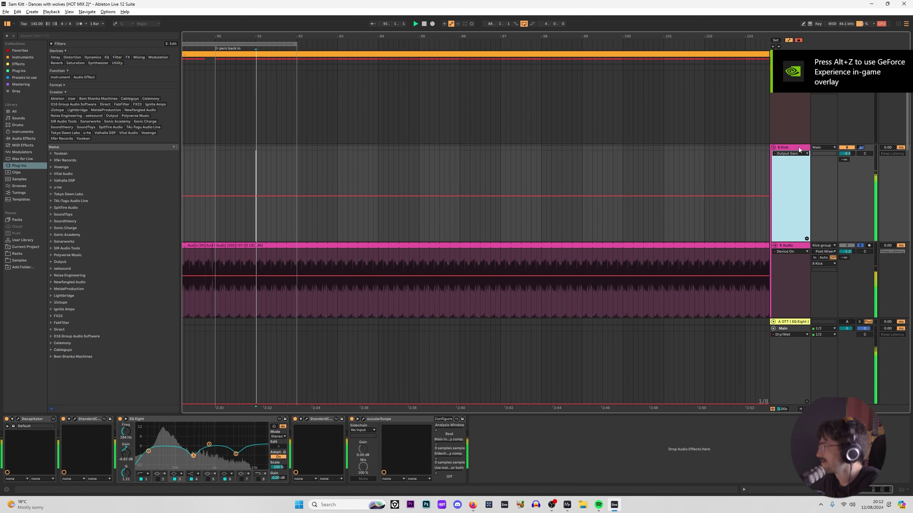
left_click(17, 420)
key("space")
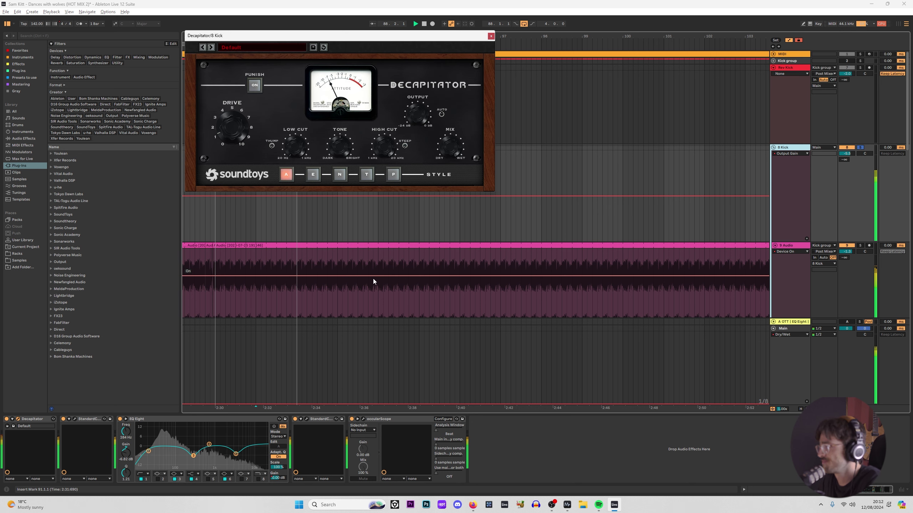
scroll(385, 265, "down", 4)
scroll(385, 265, "down", 3)
scroll(776, 164, "up", 3)
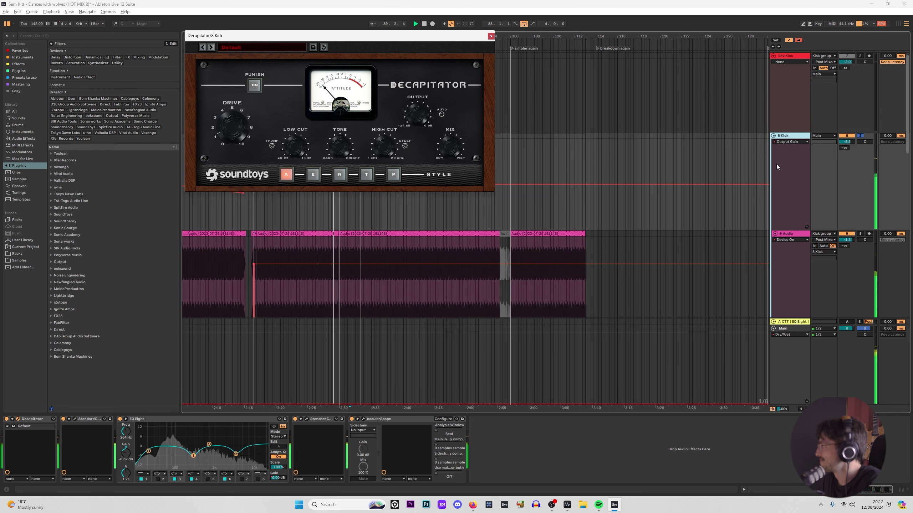
Play the first clip on the 9 Audio track from bar 2 and move the Decapitator window clear of the arrangement.
scroll(288, 237, "down", 5, "ctrl")
left_click(288, 237)
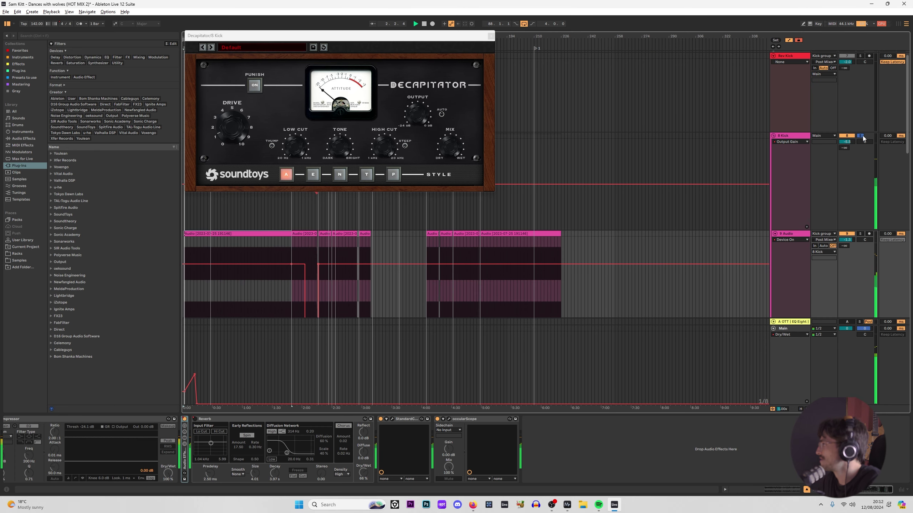
scroll(744, 225, "down", 5)
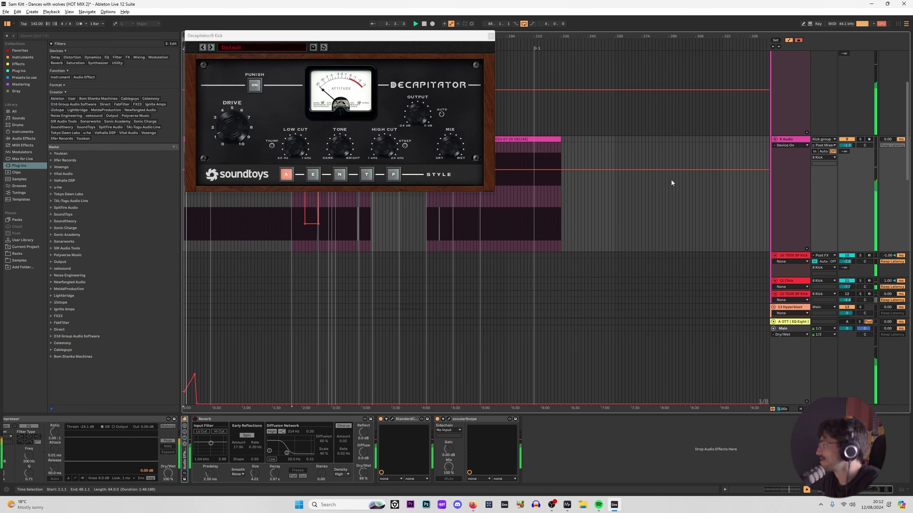
left_click_drag(482, 35, 783, 69)
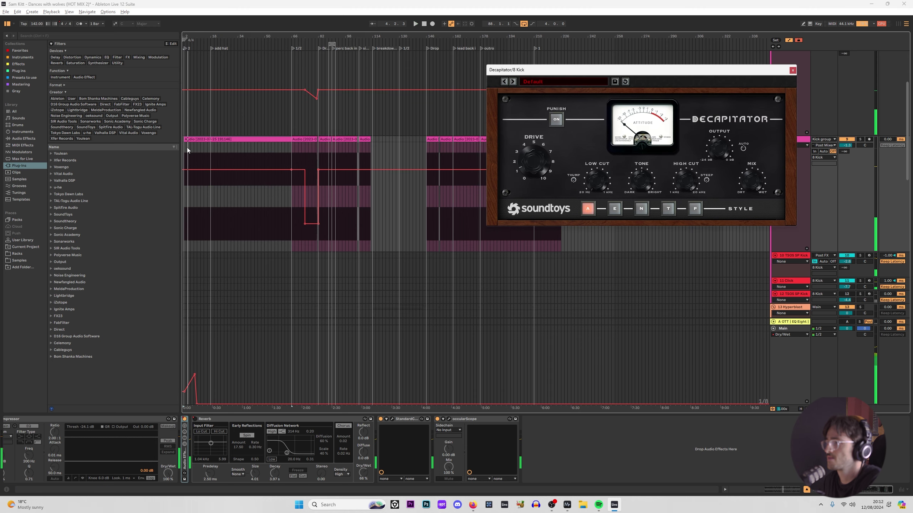
Play from the add hat marker at bar 18 and select bars 18 to 26 of the 9 Audio track for looping.
scroll(205, 152, "up", 3)
left_click(223, 154)
scroll(740, 251, "down", 2)
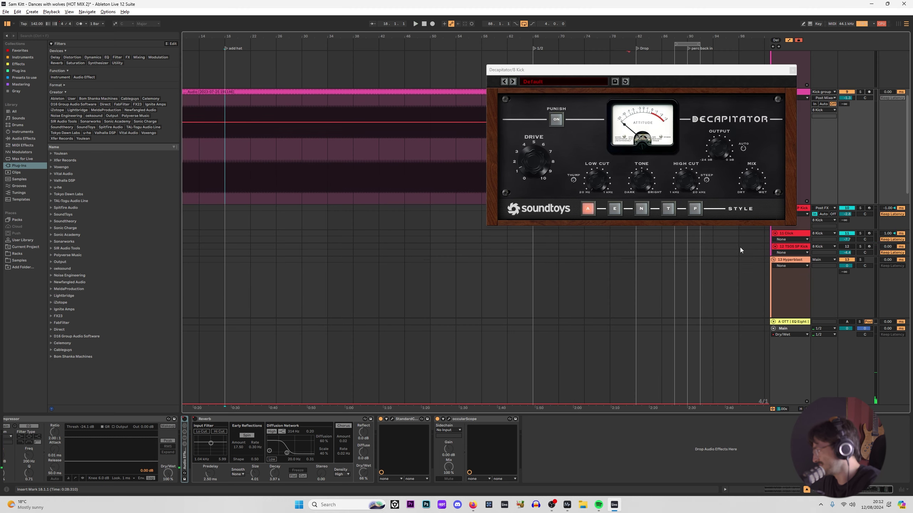
key("space")
left_click_drag(227, 107, 280, 108)
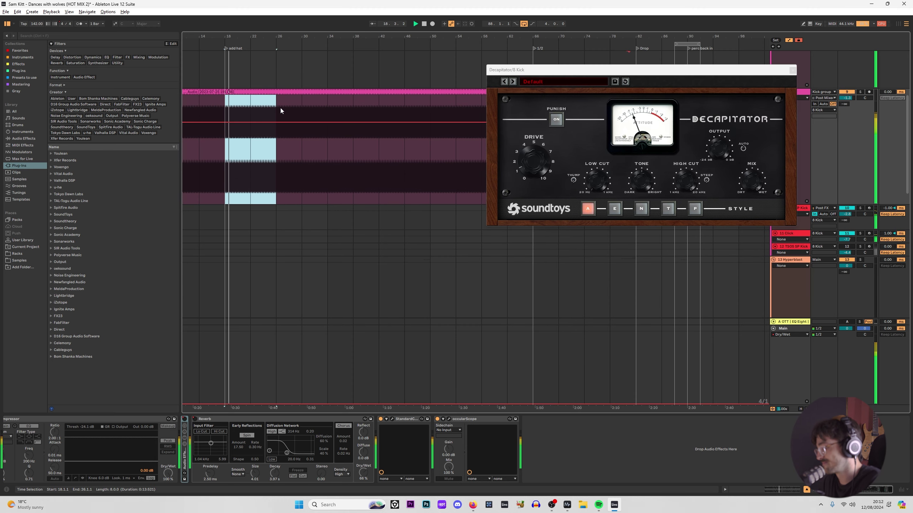
Select the 8 Kick group to examine its device chain while the loop plays, and close the Decapitator window.
left_click(800, 62)
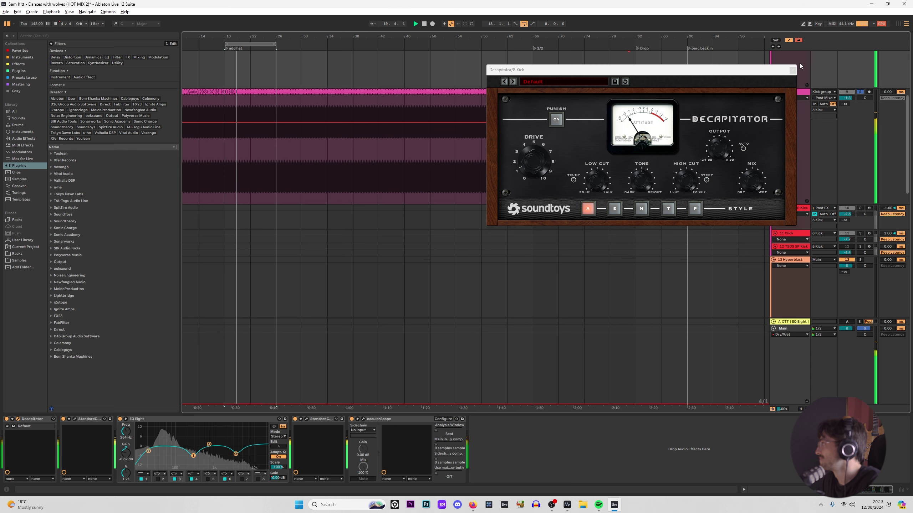
scroll(802, 116, "up", 1)
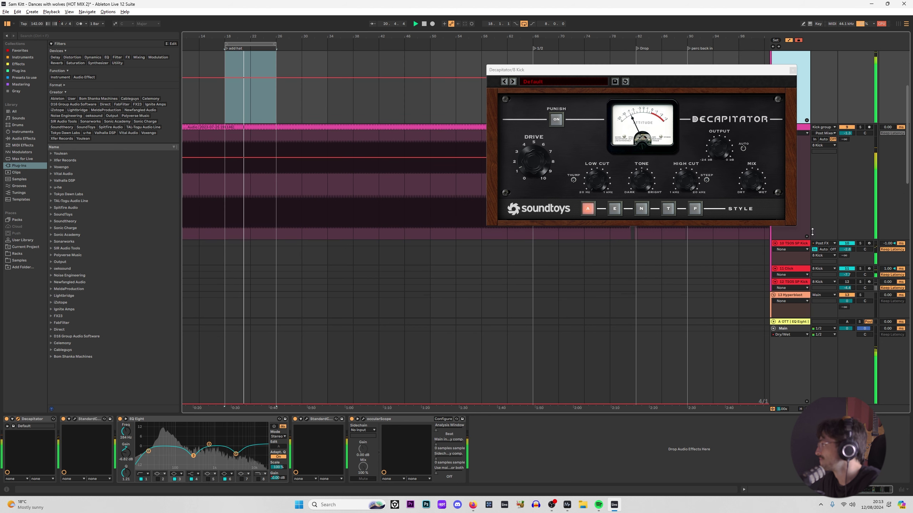
scroll(795, 140, "down", 2)
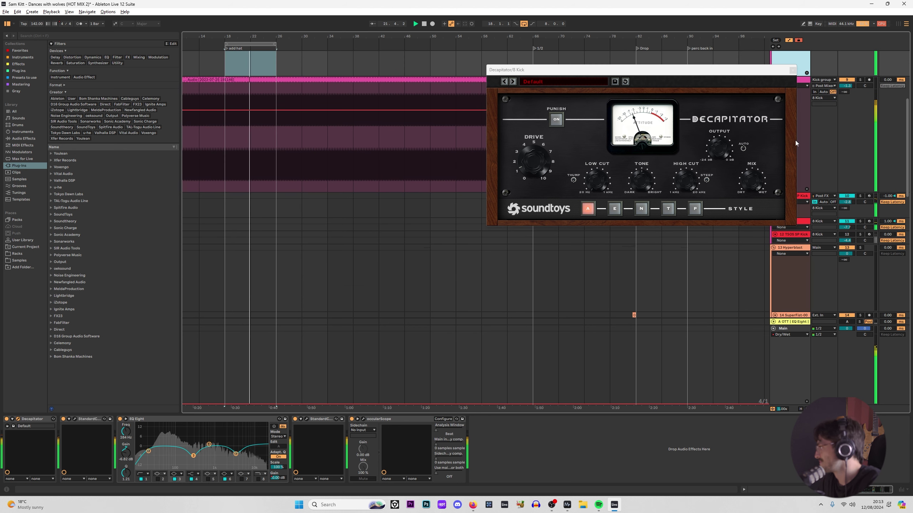
left_click(792, 70)
Play the kick from bar 14 of the 9 Audio track and select the 8 Kick group.
scroll(193, 215, "up", 3)
left_click(194, 213)
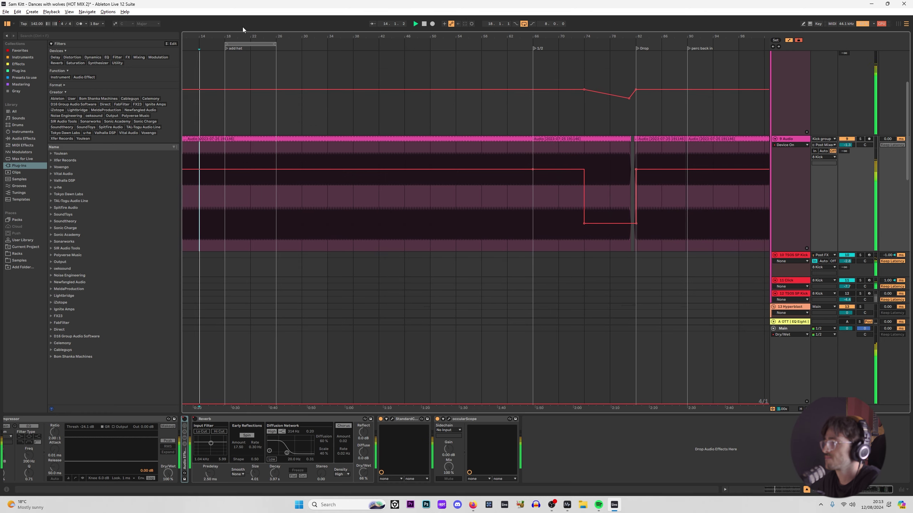
scroll(302, 138, "left", 5)
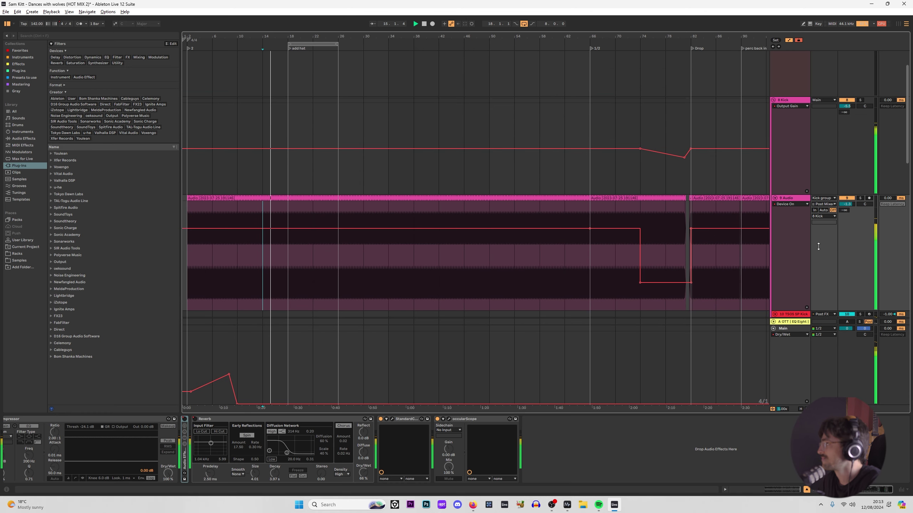
left_click(795, 106)
Select bars 2 to 6 and audition the soloed 11 Click and 10 TSOS SP Kick layers from bar 2.
left_click_drag(211, 203, 194, 210)
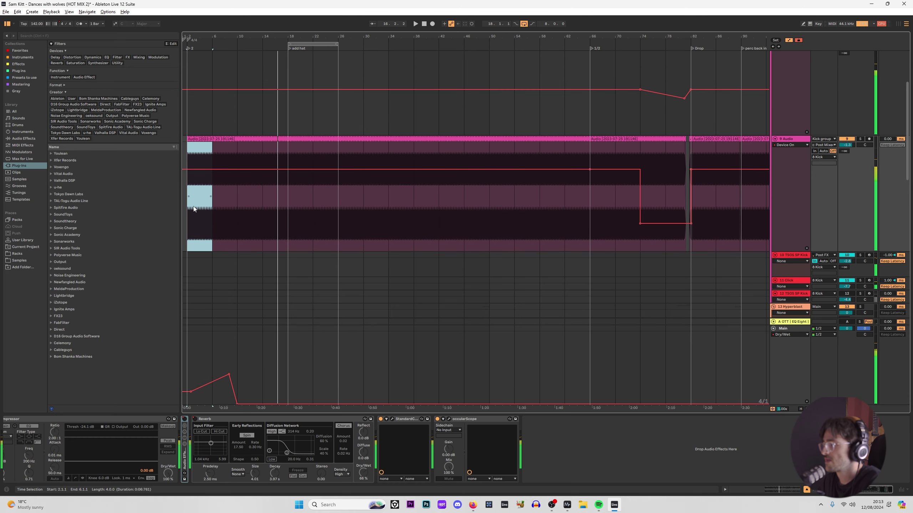
scroll(852, 245, "down", 3)
left_click(796, 221)
key("space")
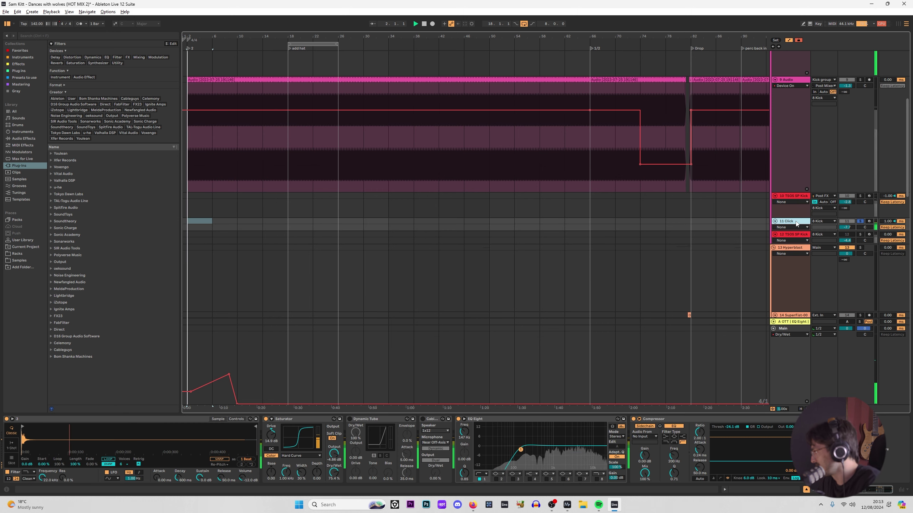
left_click(789, 198)
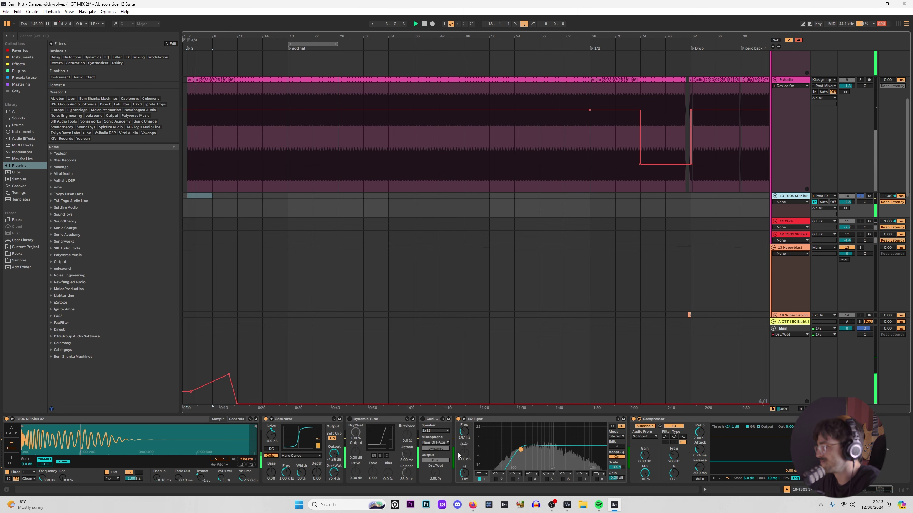
Restart playback from bar 2 and show the device chain of the 8 Kick group.
scroll(798, 162, "up", 8)
key("space")
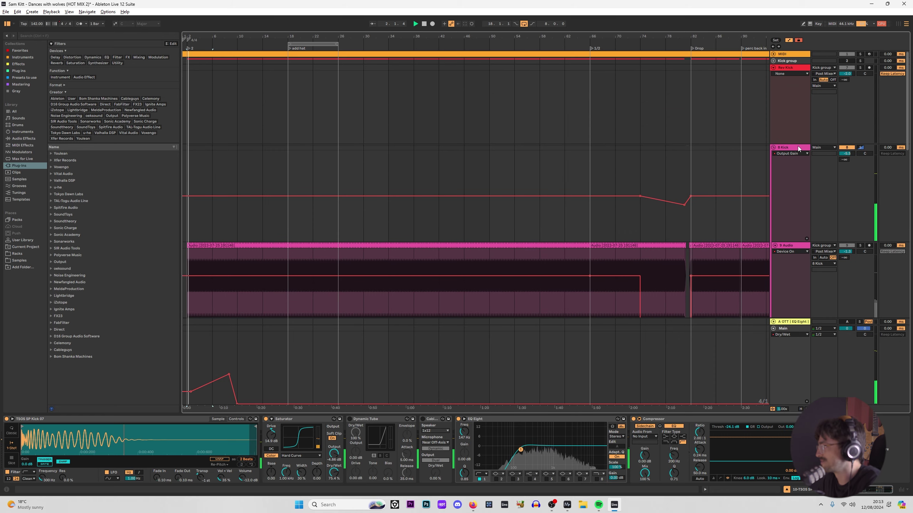
left_click(798, 146)
Collapse the 13 Hyperblast group and play the kick layers together from bar 2.
scroll(804, 220, "down", 10)
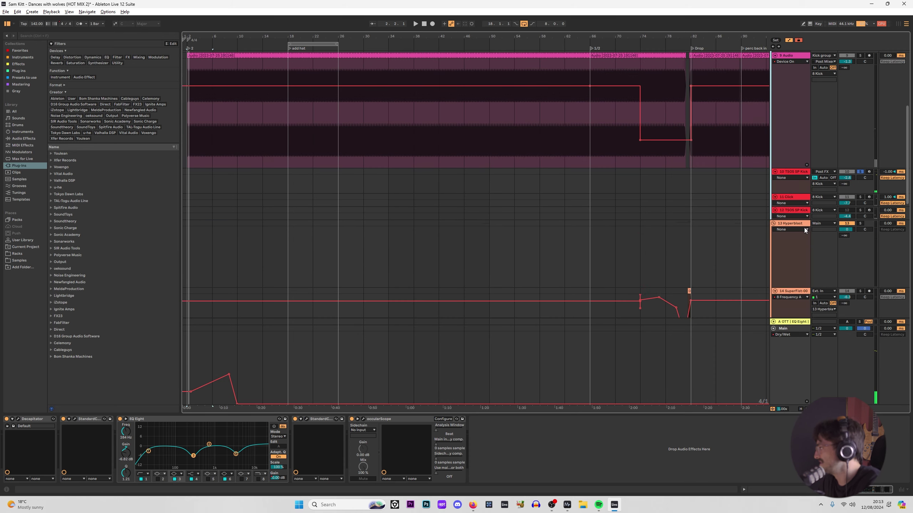
left_click(774, 144)
left_click(774, 140)
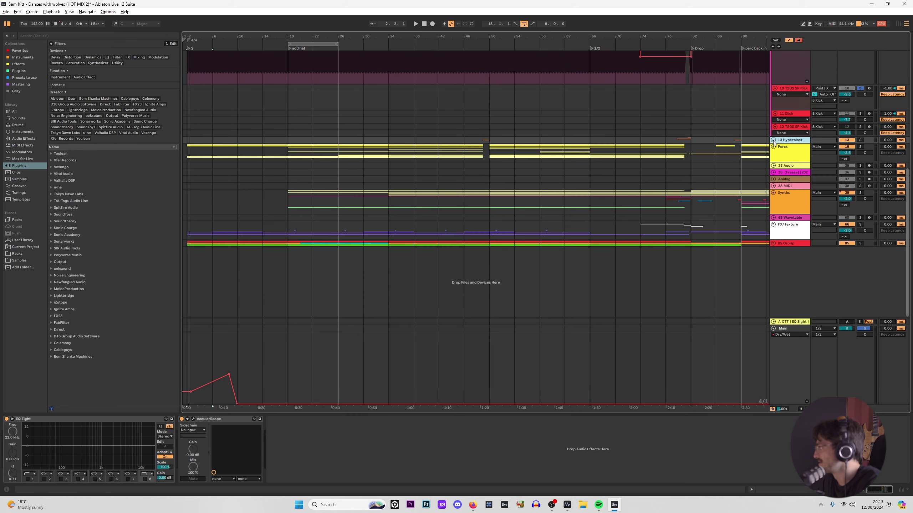
key("space")
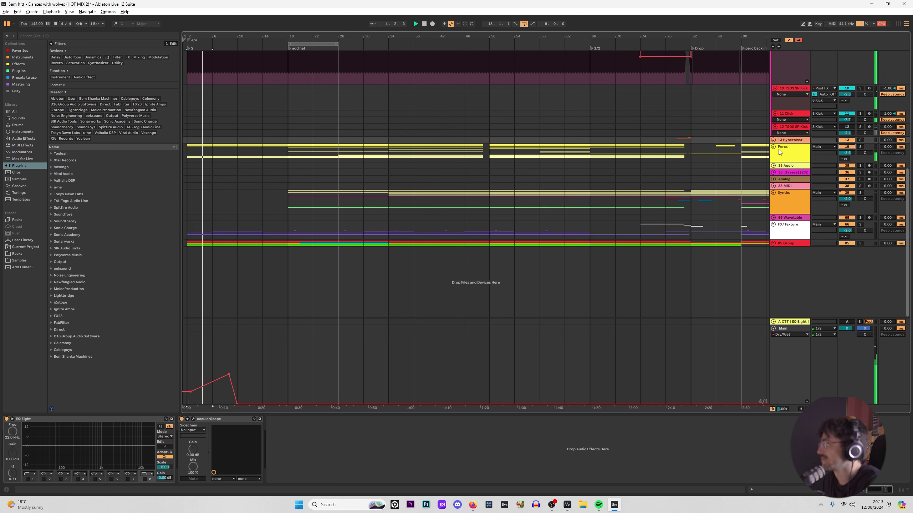
Solo the 10 TSOS SP Kick track and adjust the fade-out of its TSOS SP Kick 07 sample while playing from bar 2.
scroll(770, 179, "up", 5)
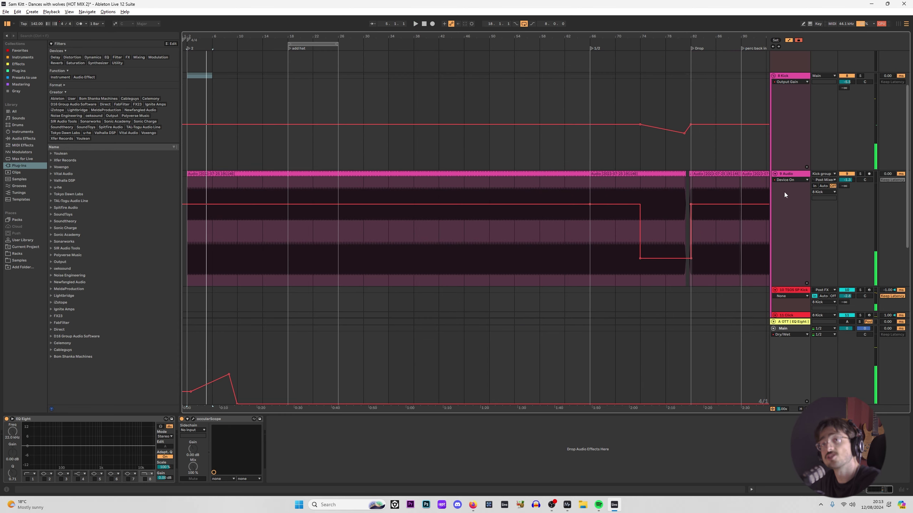
left_click(790, 221)
left_click(860, 207)
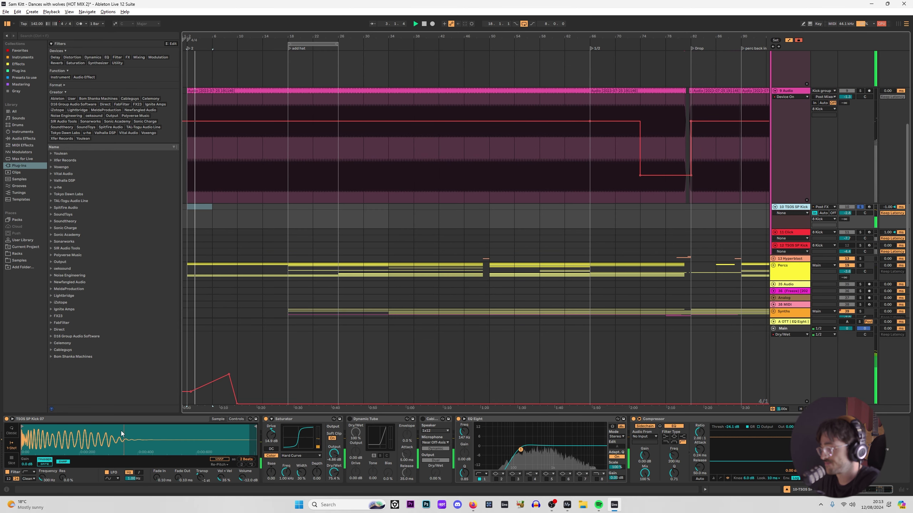
left_click_drag(181, 477, 181, 462)
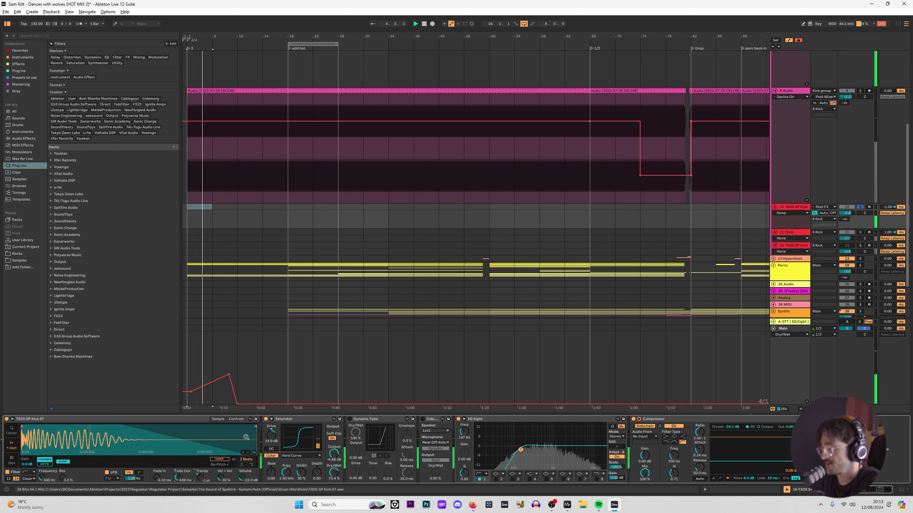
mouse_move(256, 427)
left_mouse_down()
mouse_move(154, 429)
mouse_move(256, 427)
left_mouse_up()
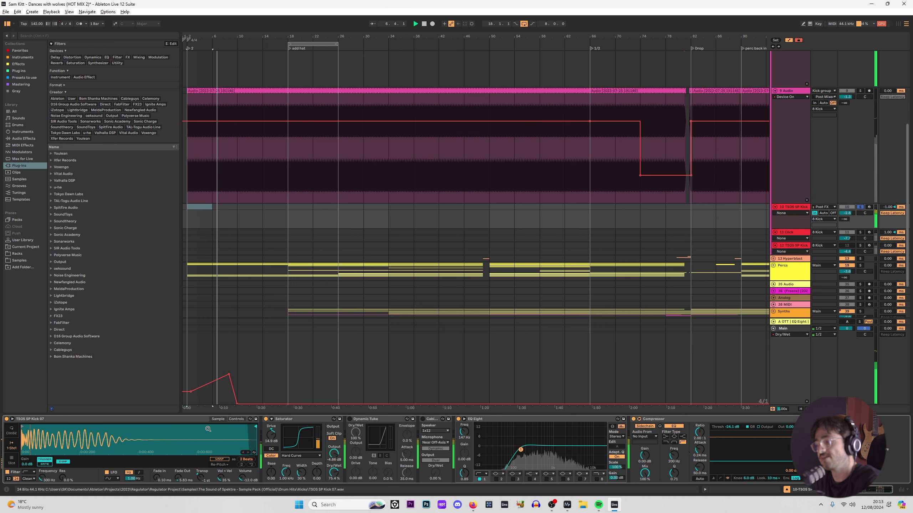
Show the Percs group's devices and mark out bars 18 to 26 on the 9 Audio track.
scroll(398, 203, "down", 3)
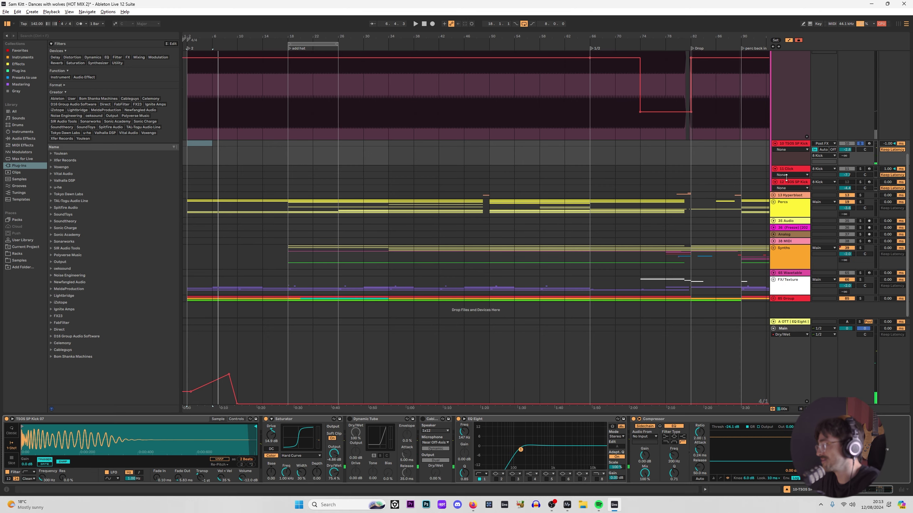
left_click(792, 208)
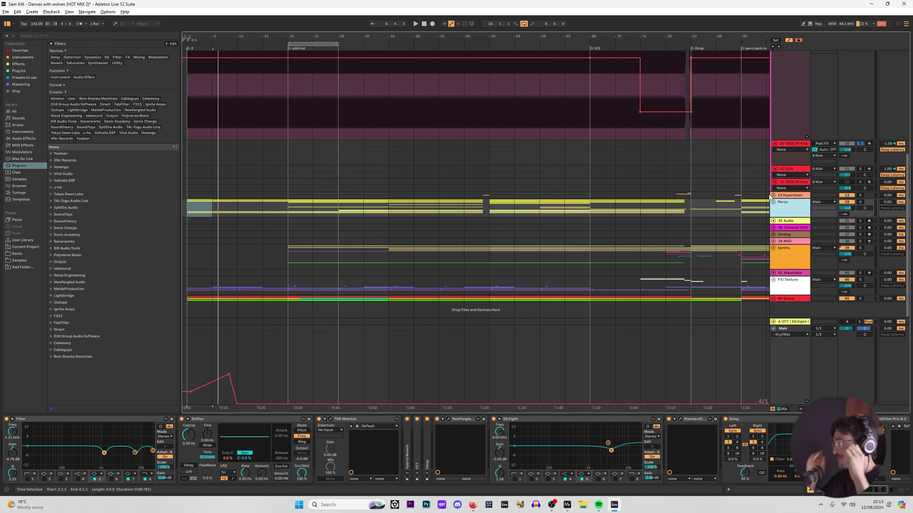
scroll(245, 268, "up", 4)
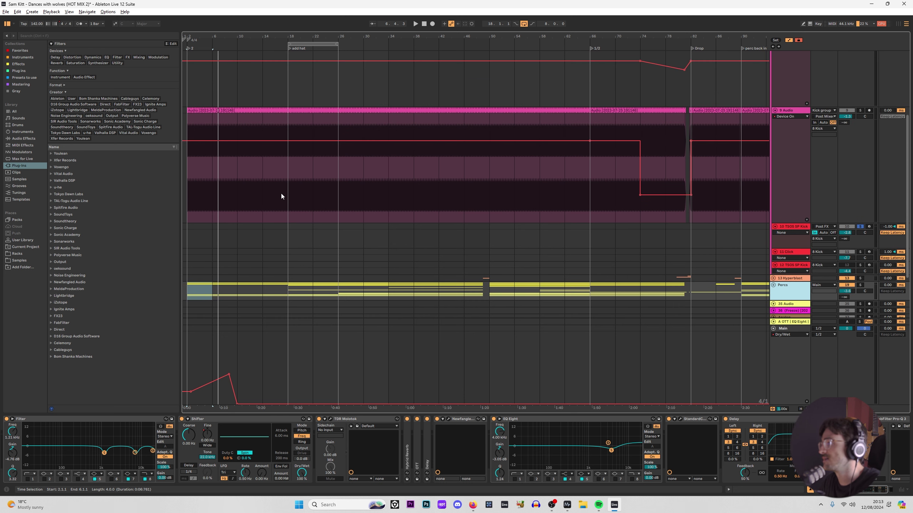
left_click_drag(284, 196, 338, 204)
Mark out bars 18 to 26 on the Percs group and bars 46 to 50 on the 13 Hyperblast group.
scroll(309, 246, "down", 2)
scroll(309, 246, "down", 1)
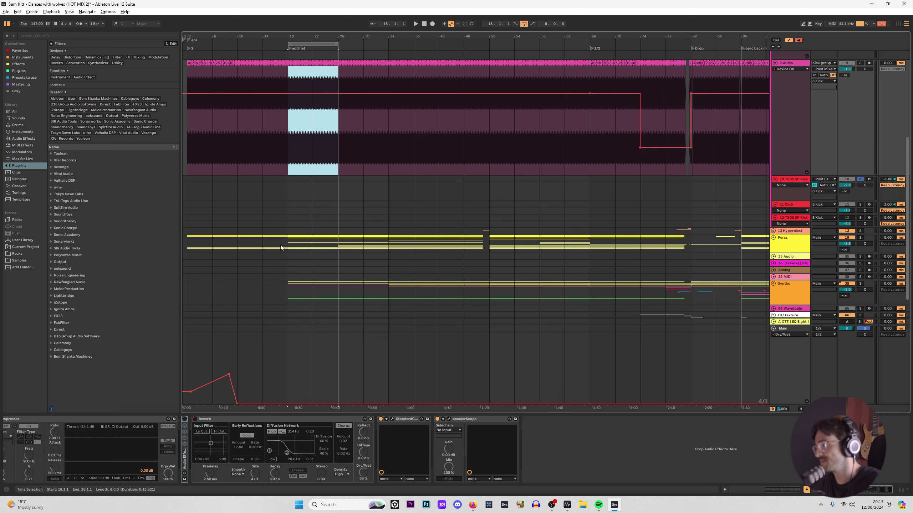
left_click_drag(280, 248, 338, 248)
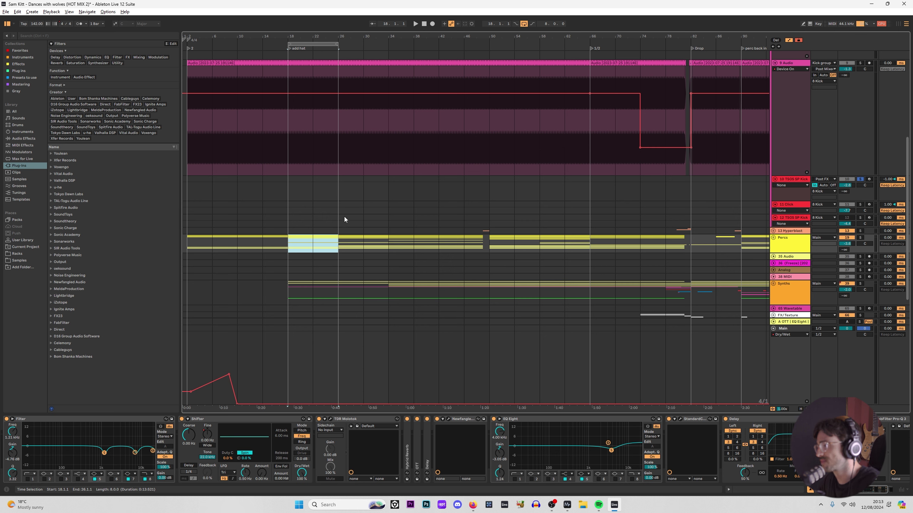
left_click_drag(275, 252, 337, 249)
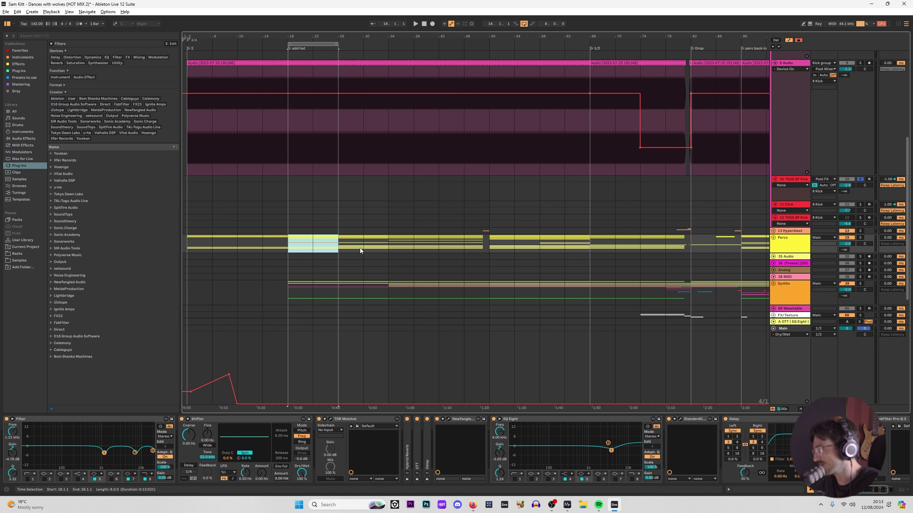
left_click_drag(464, 231, 491, 229)
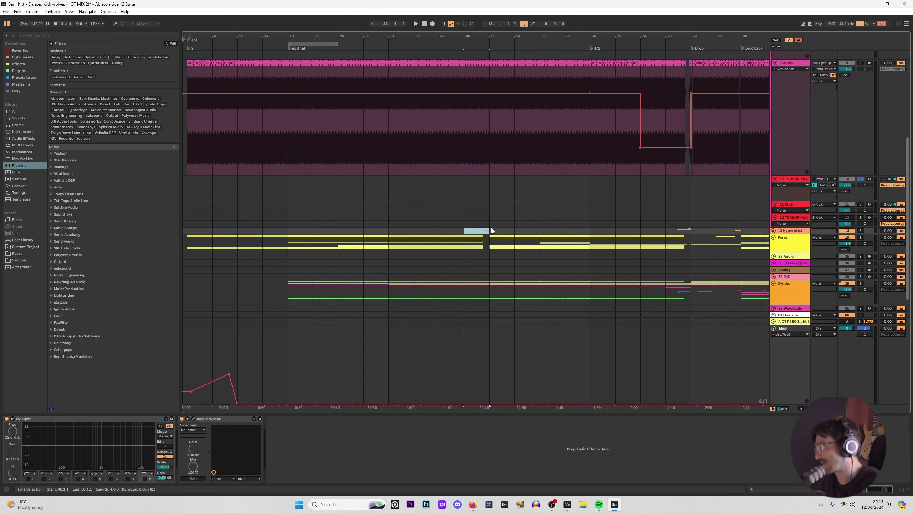
scroll(837, 187, "down", 1)
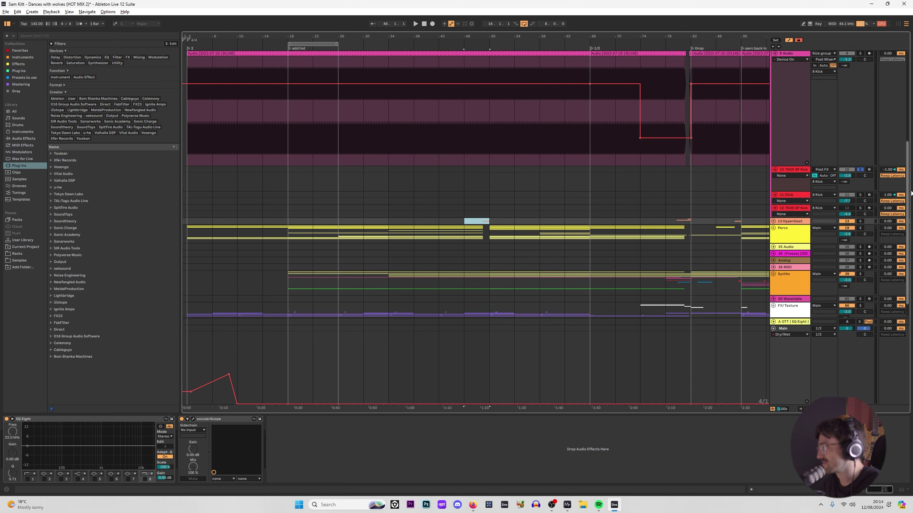
scroll(793, 205, "up", 1)
Return to bars 18 to 26 of the Percs group and unfold the group to examine its hat, clap and shaker tracks.
left_click(328, 240)
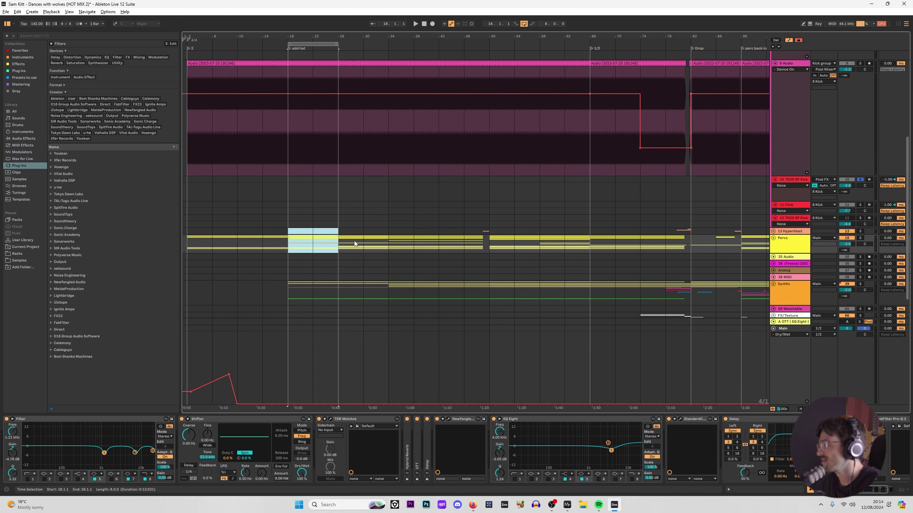
scroll(783, 211, "down", 1)
left_click(772, 202)
scroll(724, 216, "down", 1)
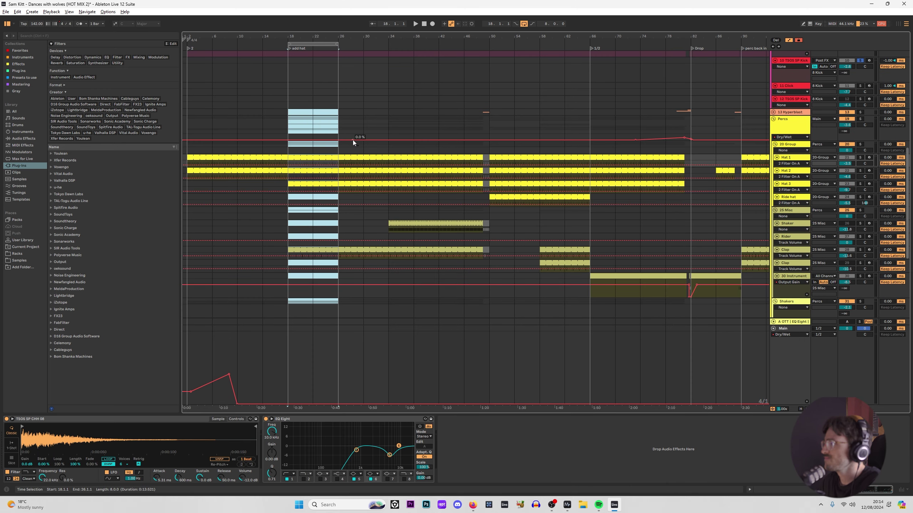
Select the 10 TSOS SP Kick track and play the arrangement from bar 18.
scroll(800, 139, "up", 2)
scroll(793, 194, "up", 1)
left_click(792, 203)
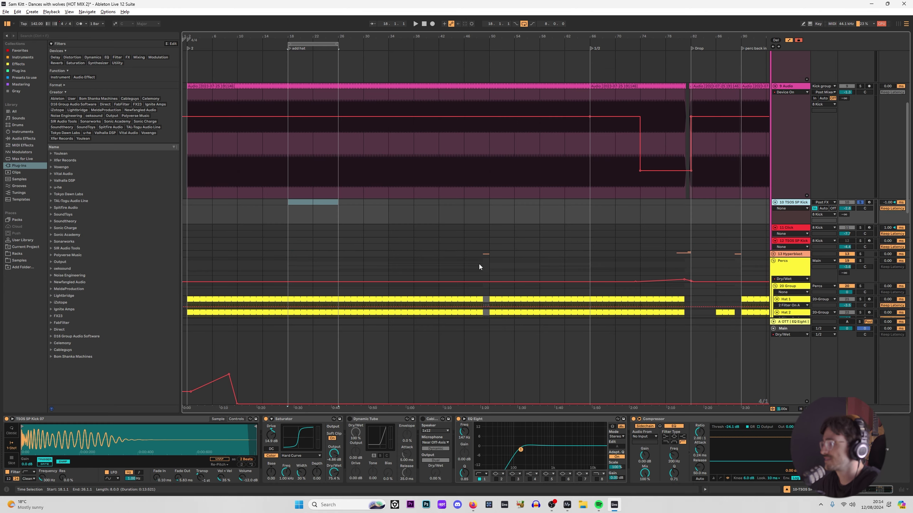
left_click(286, 202)
key("space")
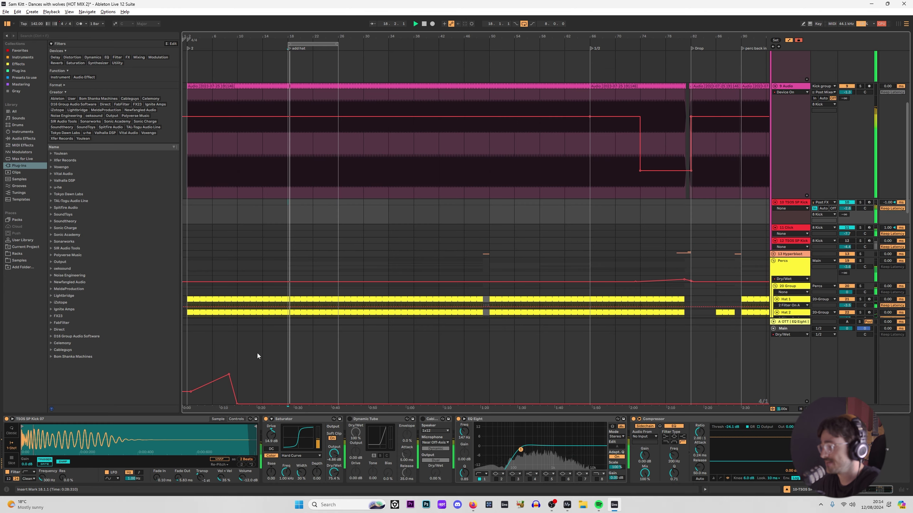
Solo the 10 TSOS SP Kick track and select the 8 Kick group to show its device chain.
left_click(859, 203)
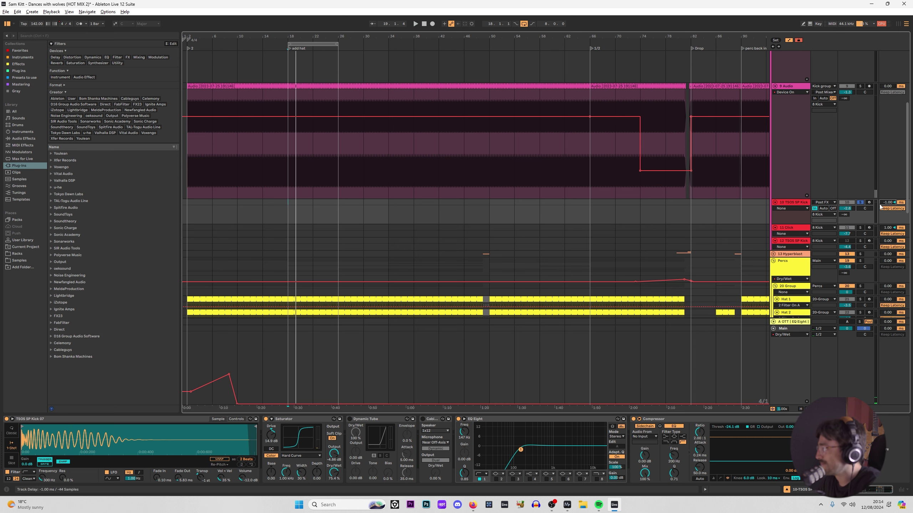
scroll(873, 203, "up", 5)
left_click(776, 127)
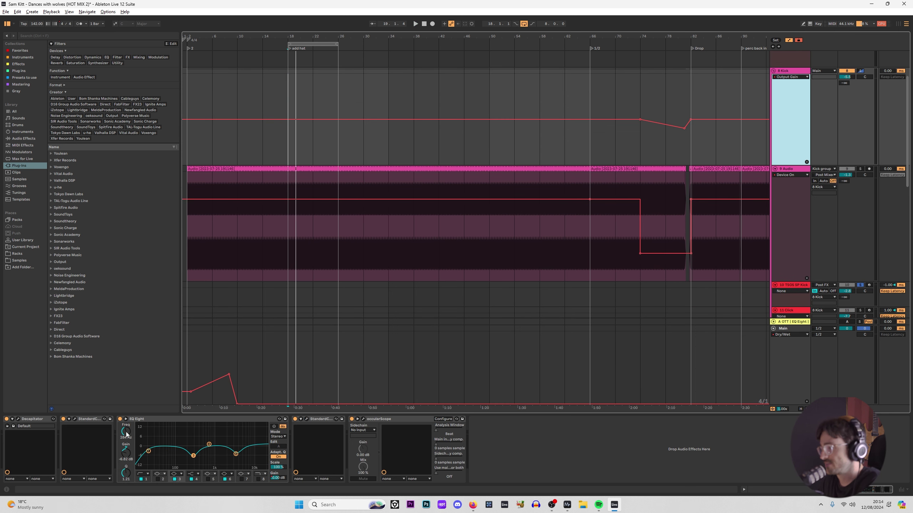
Open the occularScope on the 8 Kick group, solo the kick's resampled audio track and play it from bar 18 to view the waveform.
left_click(364, 420)
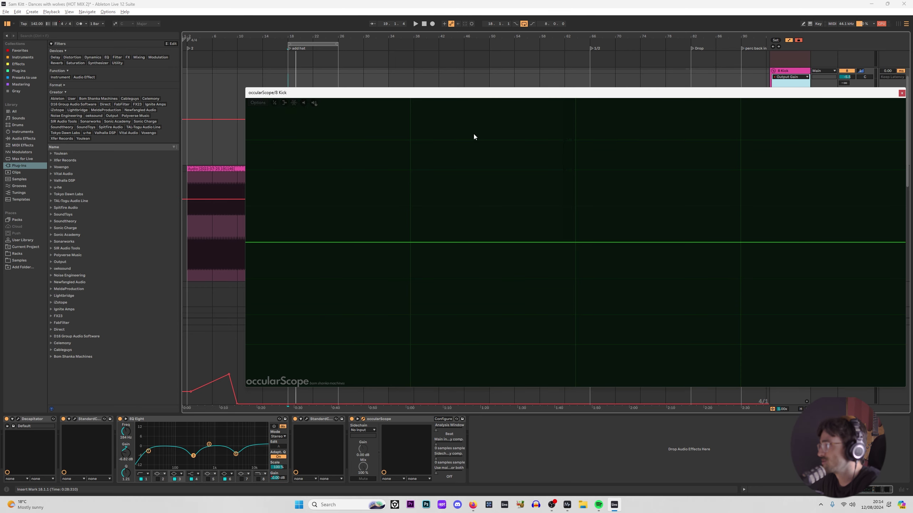
left_click_drag(448, 94, 286, 95)
left_click(858, 172)
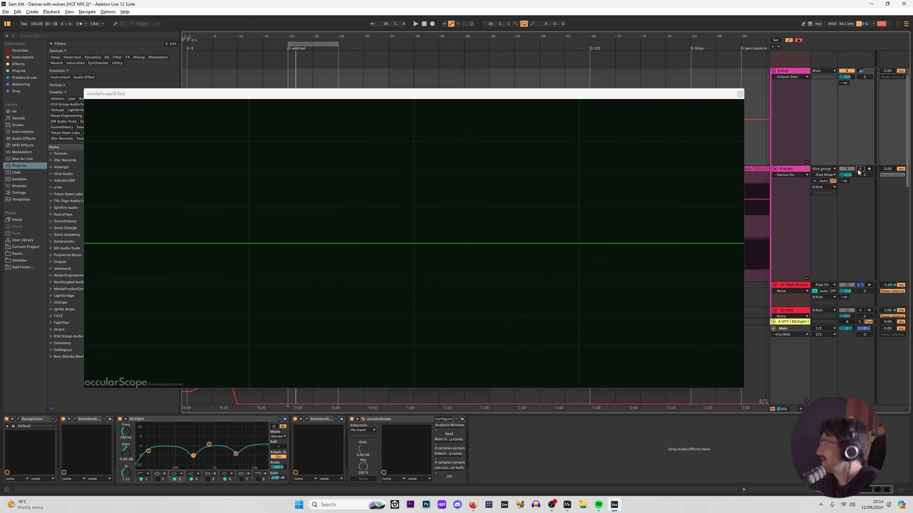
left_click(858, 171)
scroll(857, 176, "down", 3)
left_click_drag(375, 97, 387, 141)
key("space")
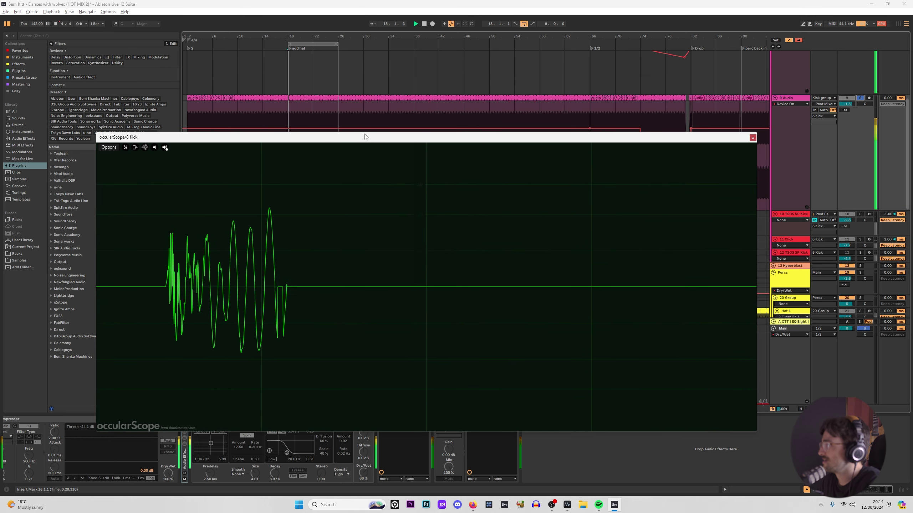
key("space")
Loop bars 18 to 26, solo the 10 TSOS SP Kick track and play it on the occularScope, and close the scope.
left_click_drag(286, 112, 335, 108)
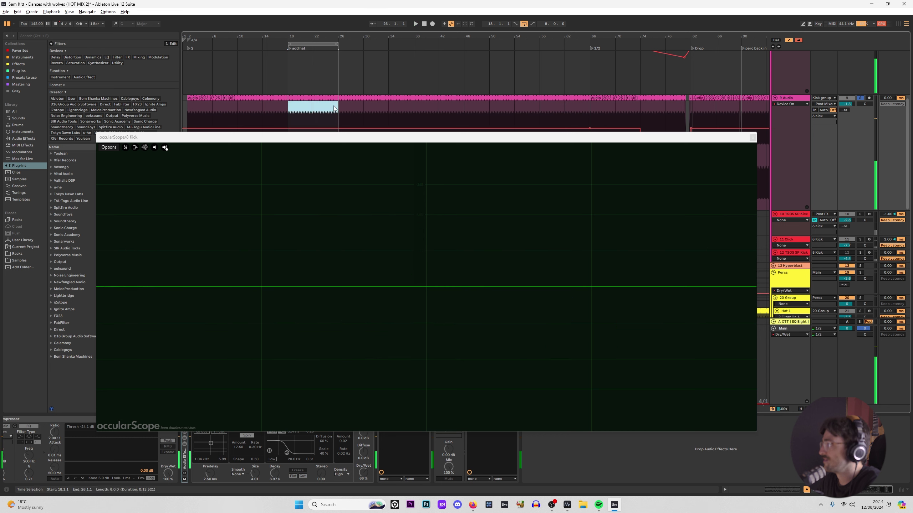
key("ctrl+l")
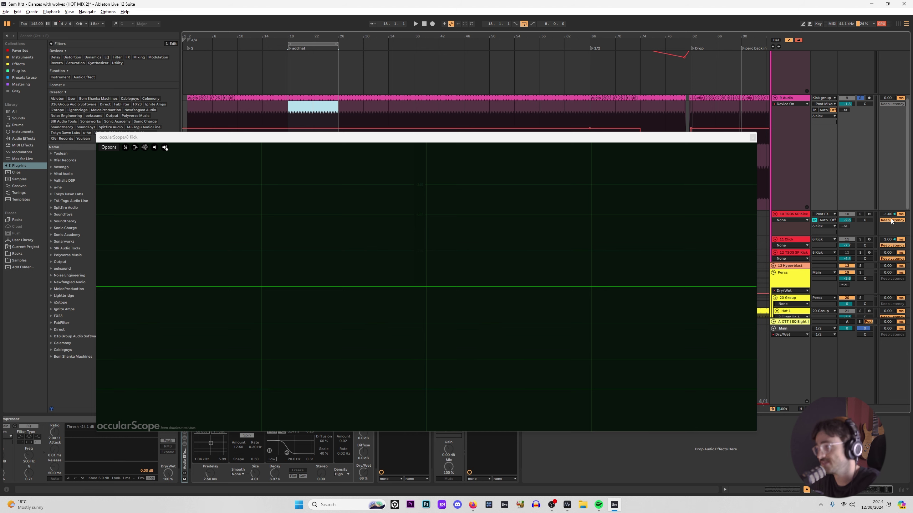
left_click(860, 215)
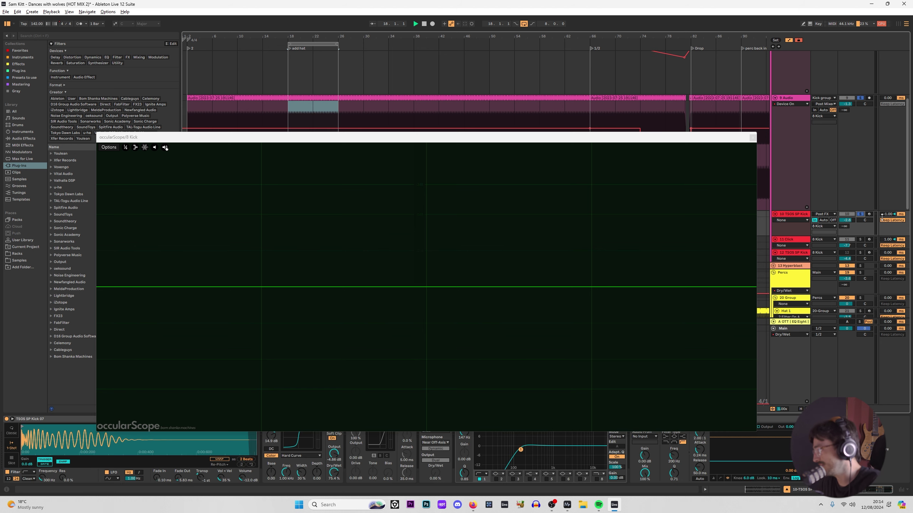
key("space")
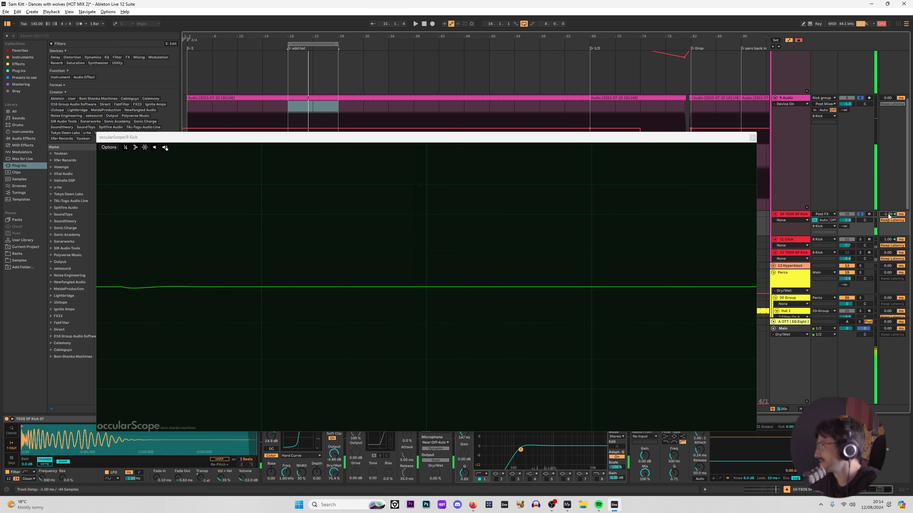
left_click(752, 138)
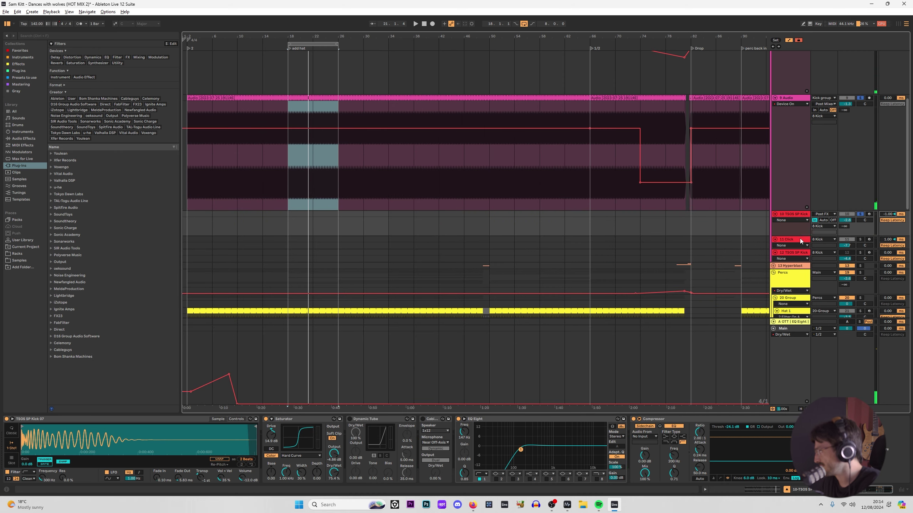
Solo the 11 Click track and play it from bar 18.
left_click(797, 242)
key("s")
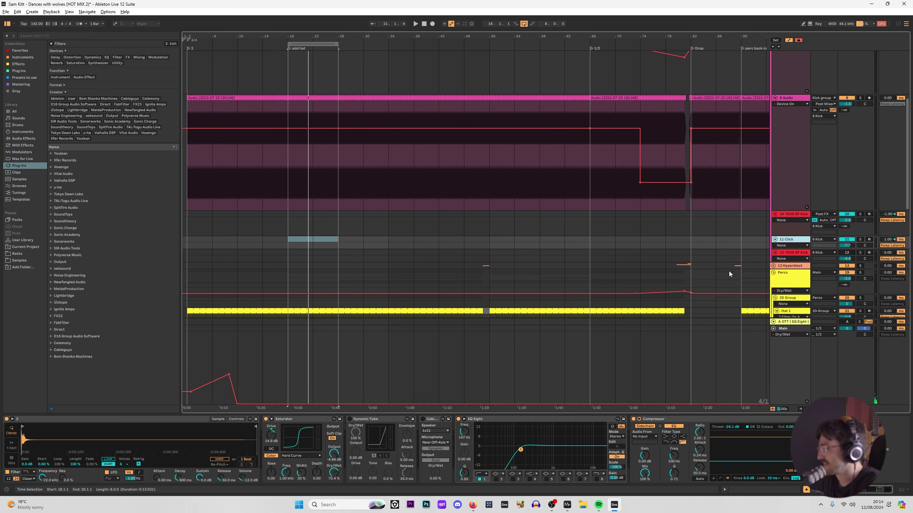
key("space")
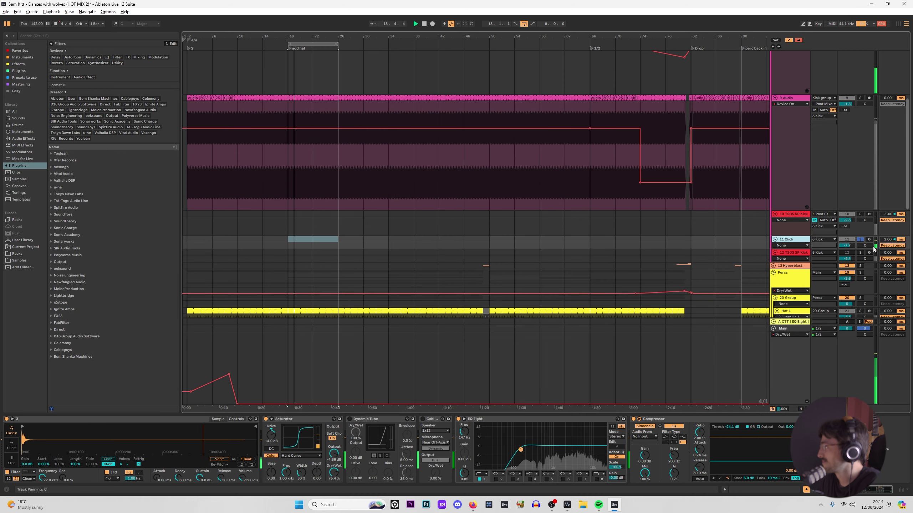
Solo the 12 TSOS SP Kick track during playback, and stop with the insert marker at bar 50 on the 13 Hyperblast group.
left_click(779, 261)
key("s")
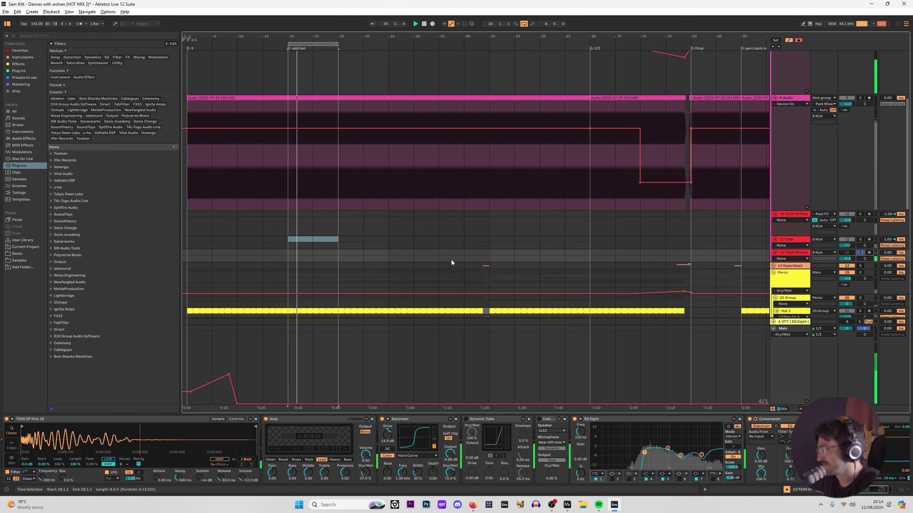
scroll(378, 258, "up", 3)
scroll(413, 287, "down", 3)
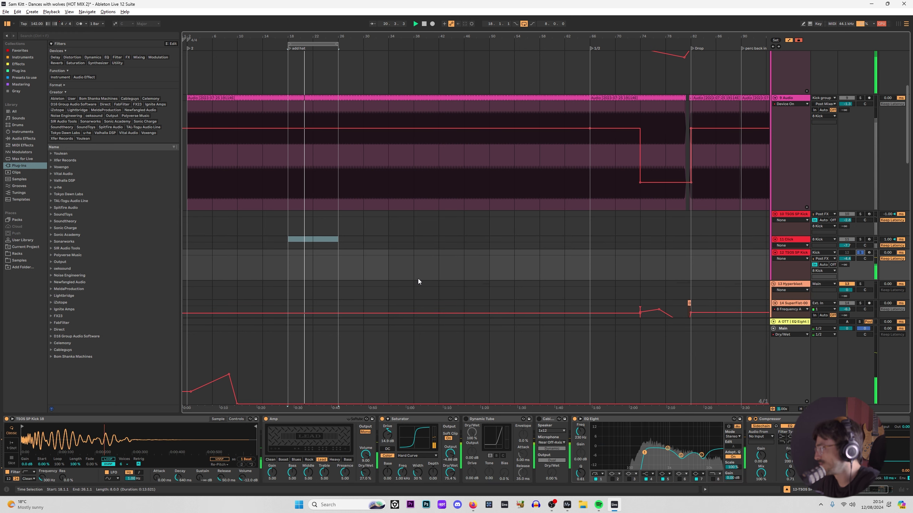
left_click(480, 264)
key("space")
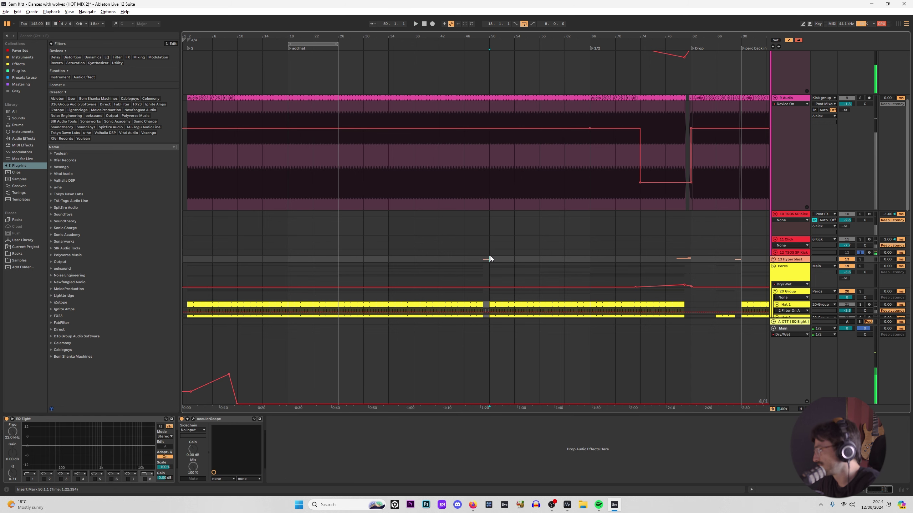
Fold the 8 Kick group and select the 13 Hyperblast group to show its device chain.
scroll(755, 126, "up", 4)
scroll(795, 132, "up", 1)
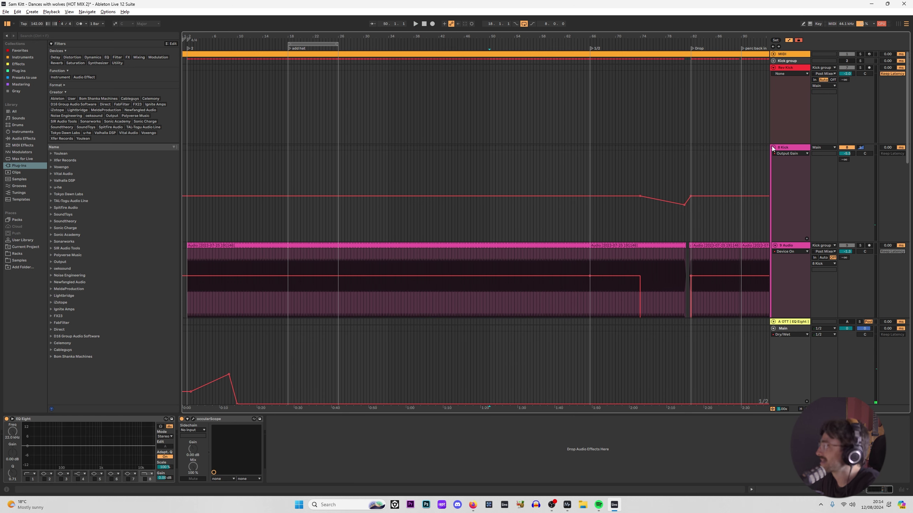
left_click(781, 149)
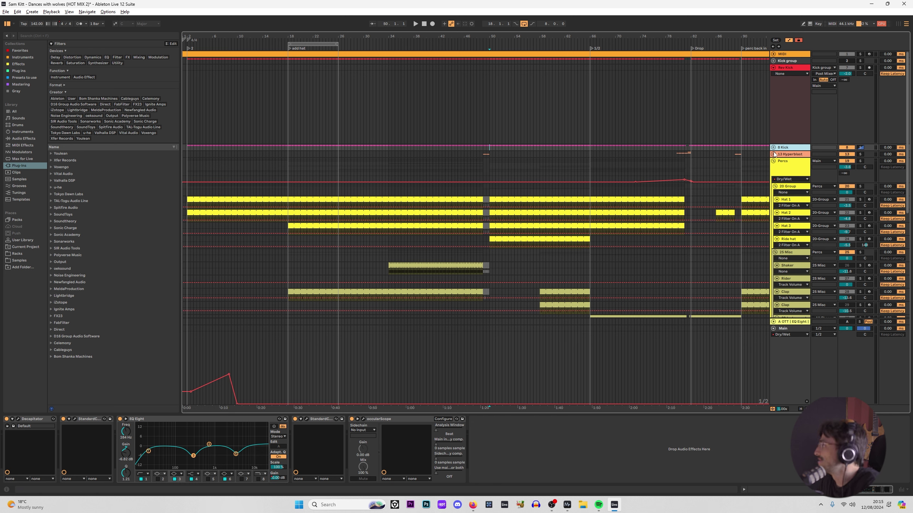
left_click(789, 154)
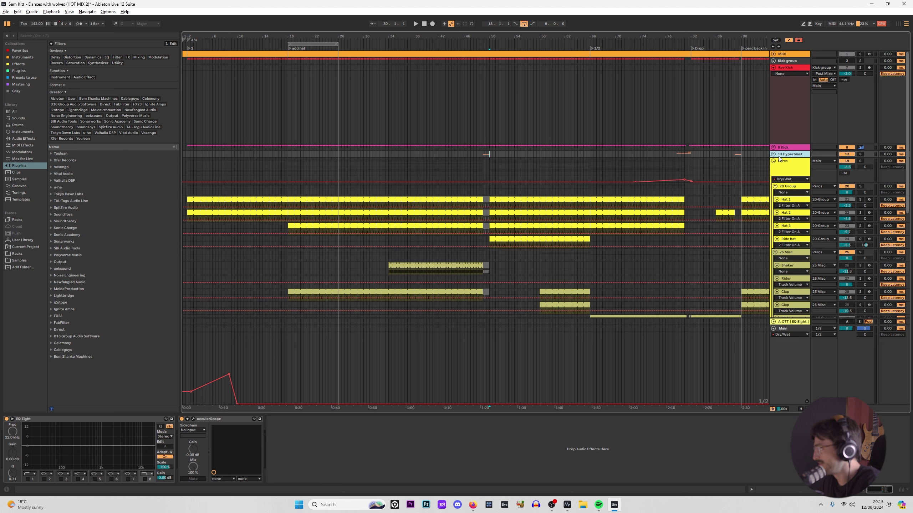
Examine the shaker loops around bars 18 to 26 and show the device chain of the upper Loop 2 track.
scroll(907, 99, "down", 3)
scroll(907, 96, "down", 15)
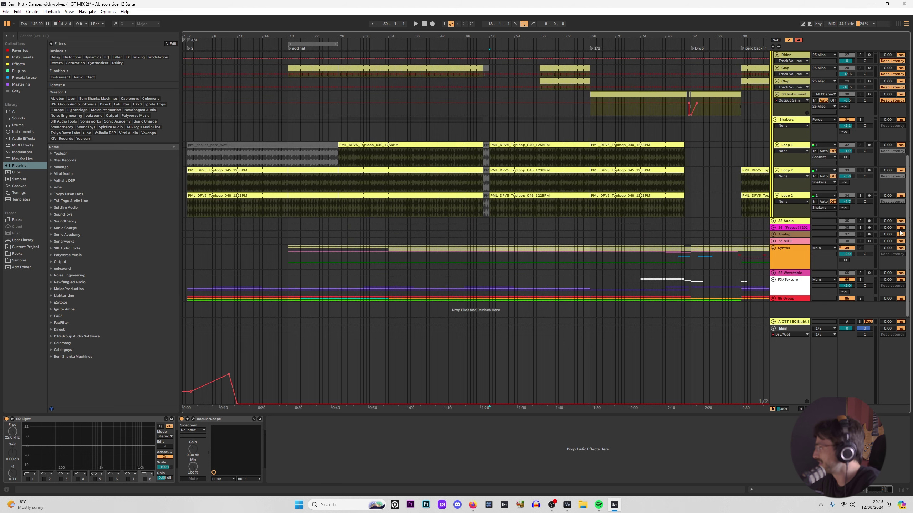
scroll(544, 223, "down", 5)
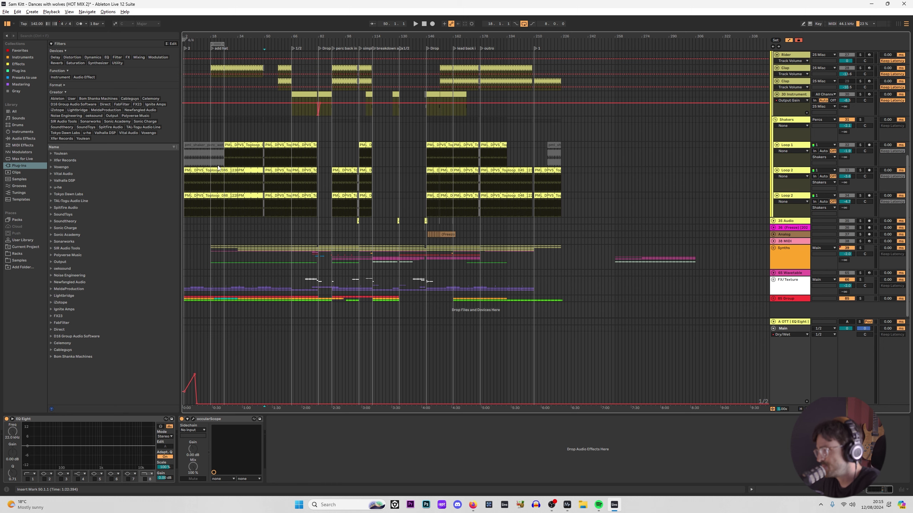
scroll(208, 186, "up", 10)
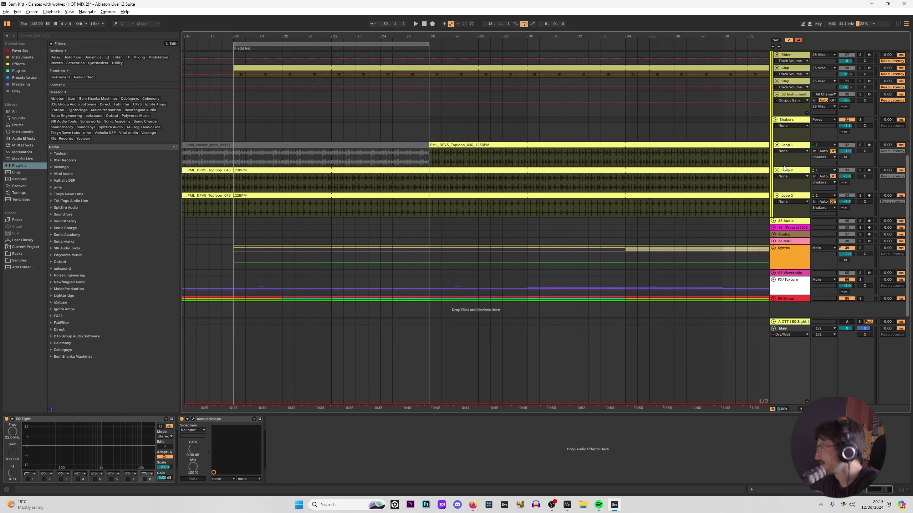
left_click(795, 173)
scroll(759, 182, "up", 8)
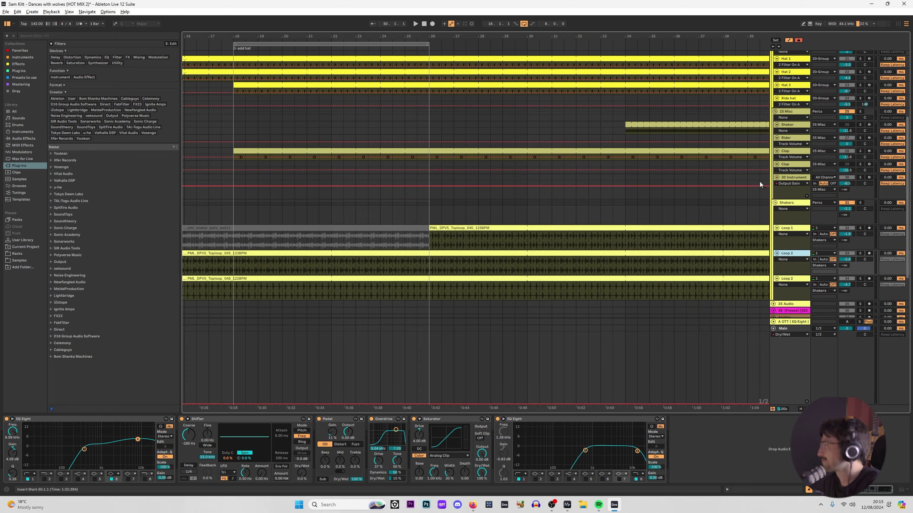
Solo and play the Hat 1 track from bar 18, followed by the Hat 2 track.
left_click(801, 201)
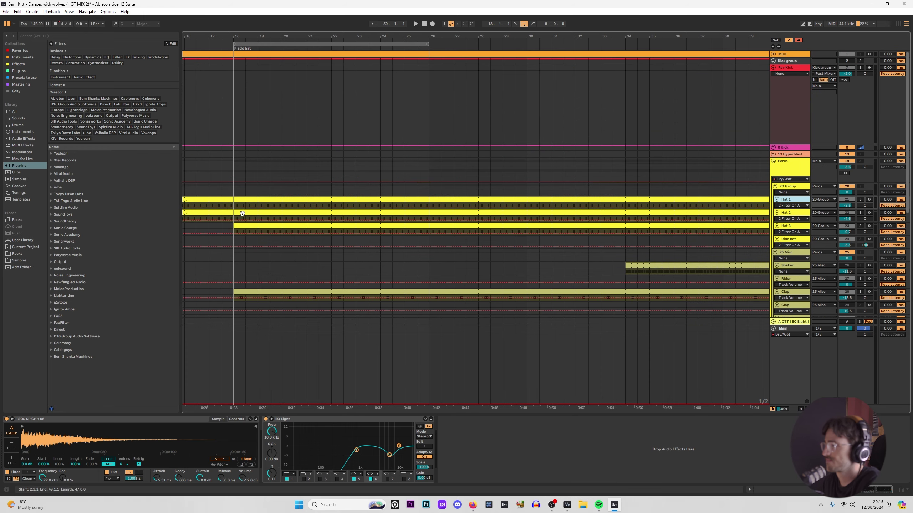
left_click(235, 208)
key("space")
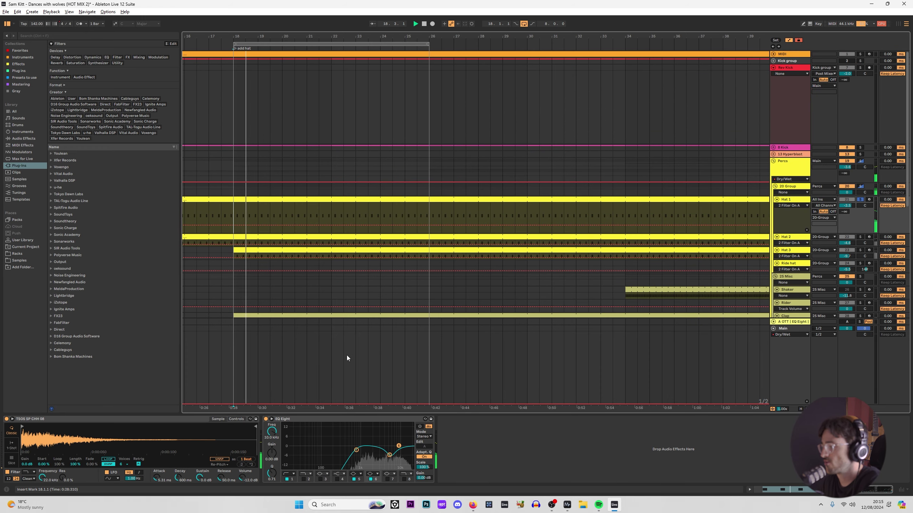
left_click(235, 237)
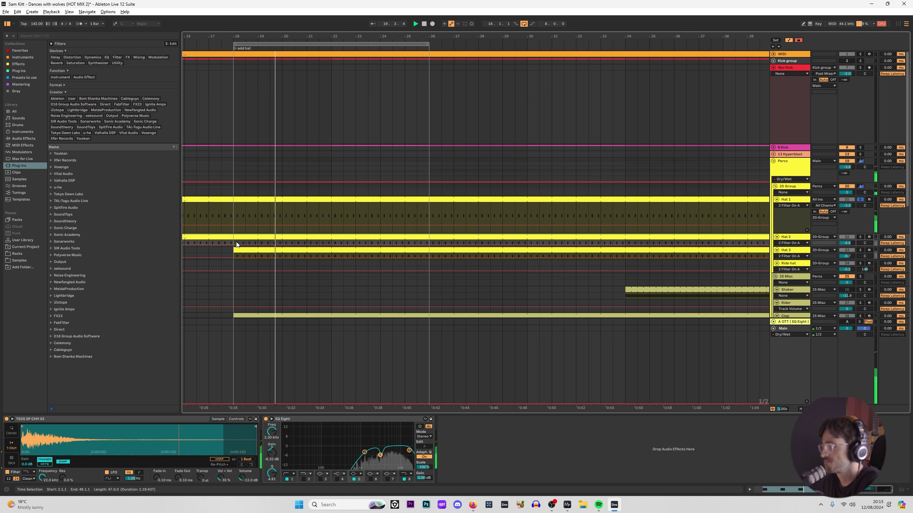
key("space")
key("space")
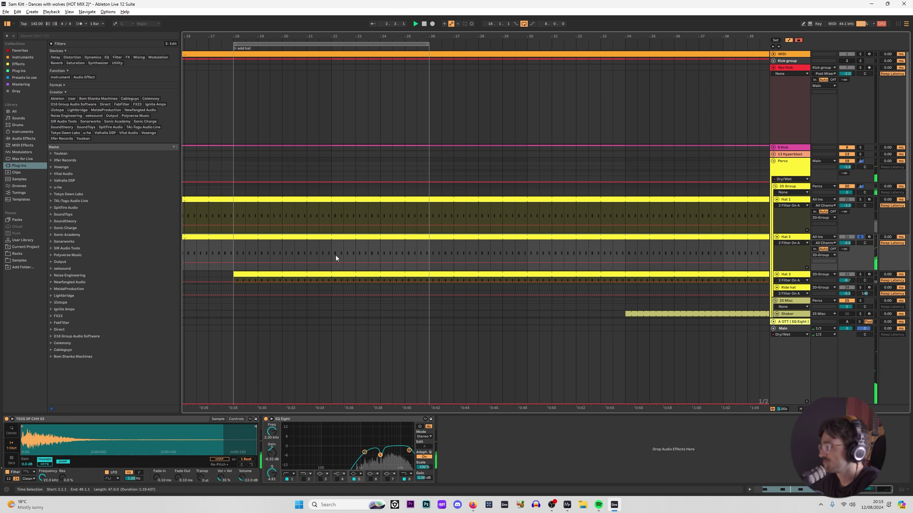
left_click(230, 248)
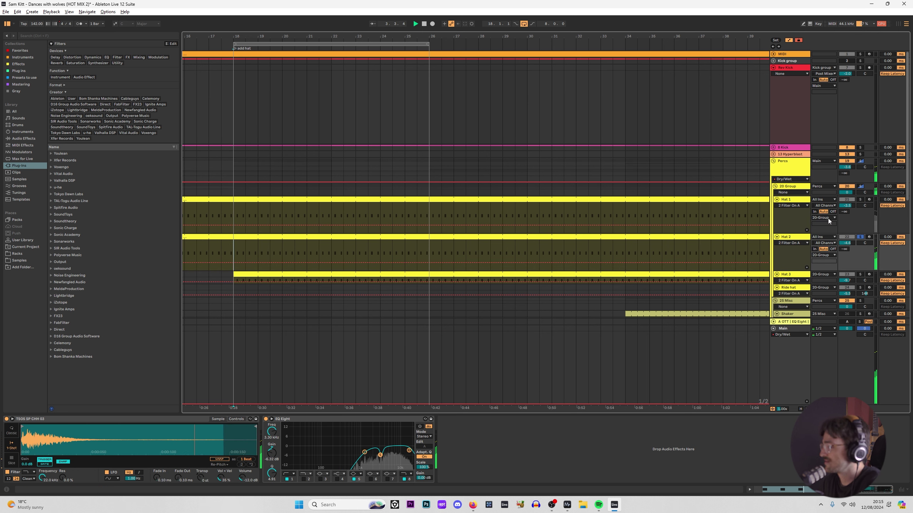
Show the device chains of the 20 Group and Percs group, and play the Hat 3 track soloed from bar 18.
left_click(793, 187)
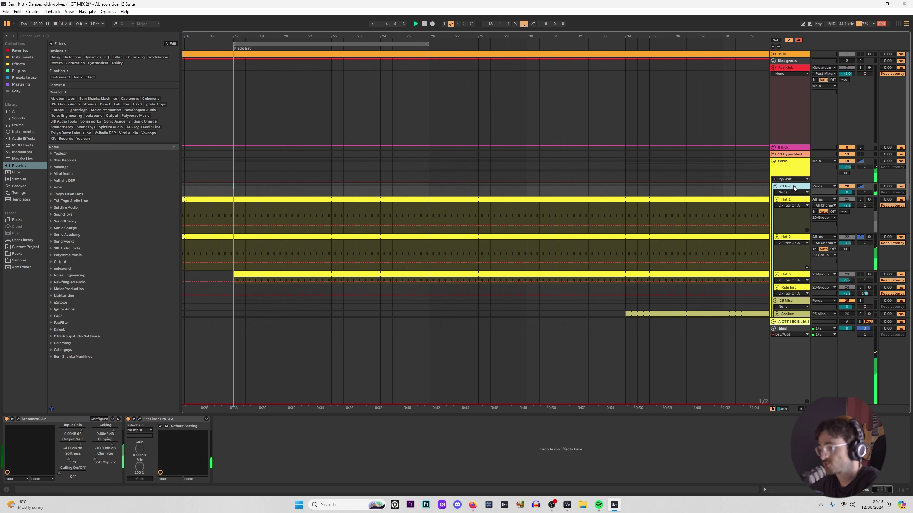
left_click(785, 171)
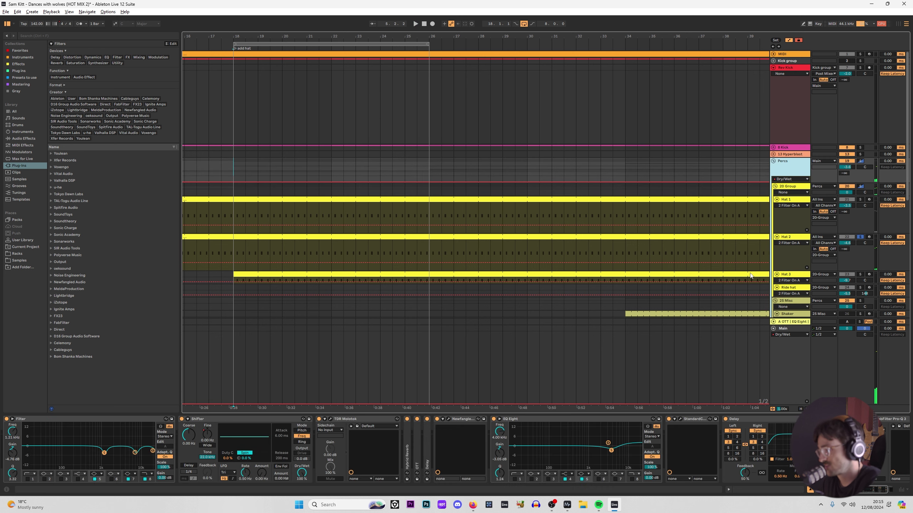
left_click(790, 275)
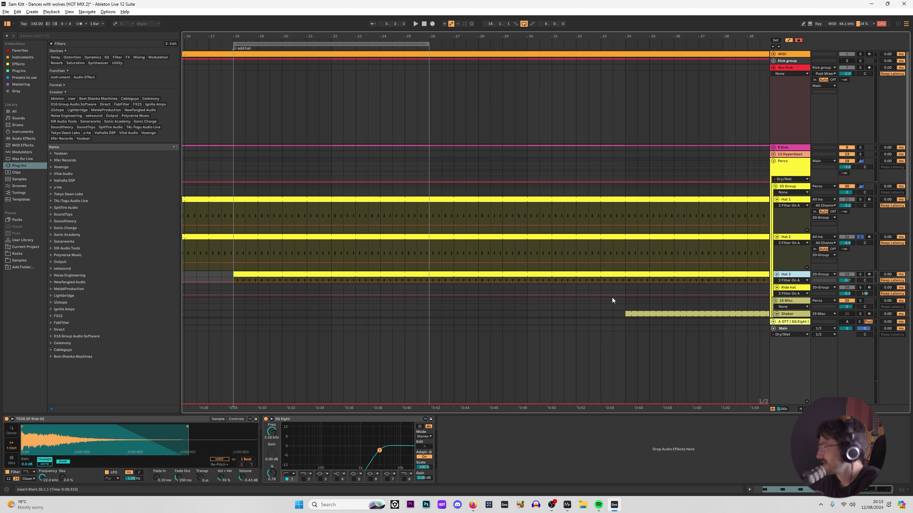
left_click(254, 274)
key("space")
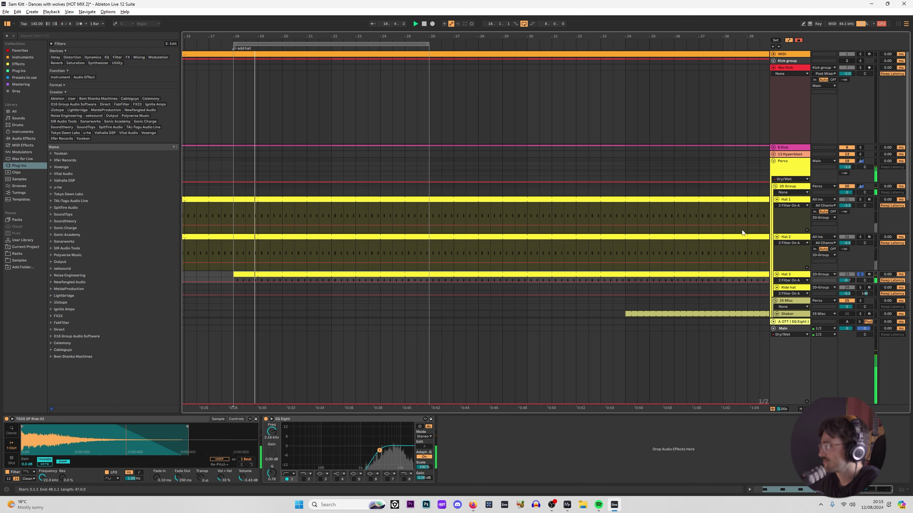
Solo the 20 Group, play it from bar 18 and inspect its StandardCLIP and FabFilter Pro-Q 3 plug-ins.
left_click(860, 187)
key("space")
key("space")
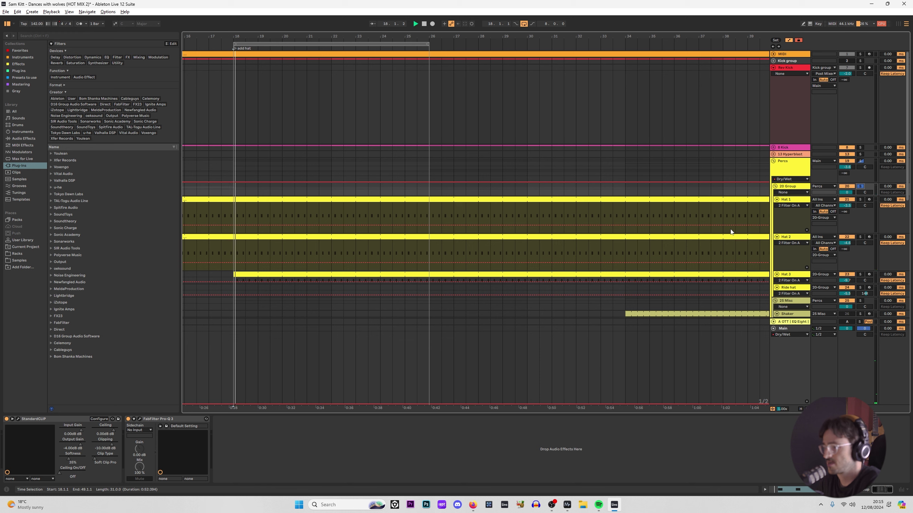
left_click(18, 419)
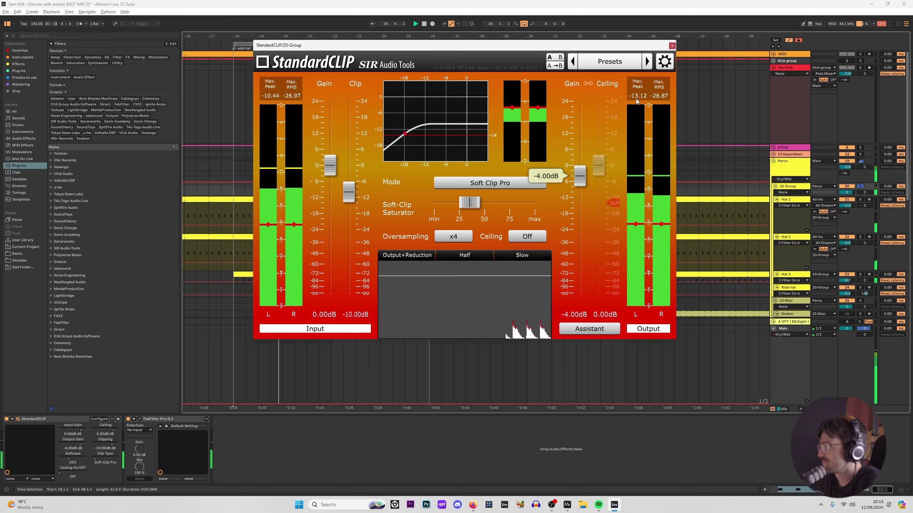
key("ctrl+alt+p")
left_click(139, 419)
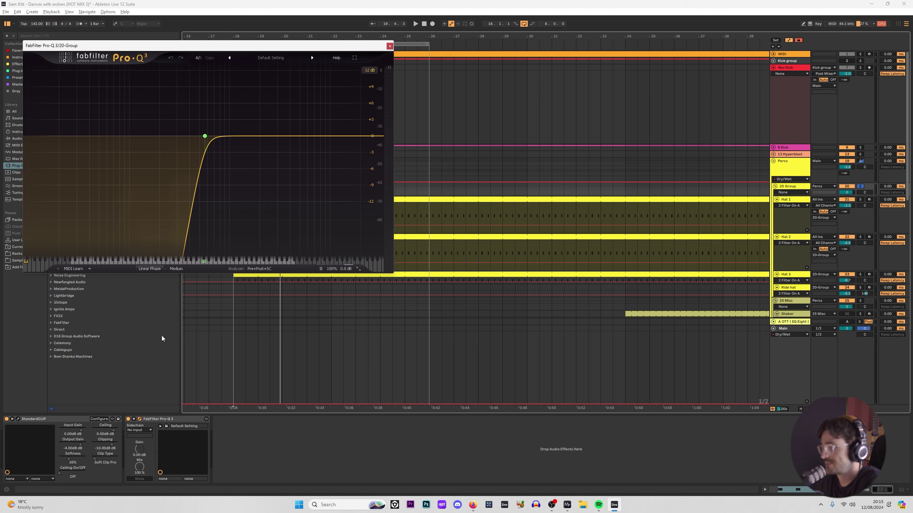
key("ctrl+alt+p")
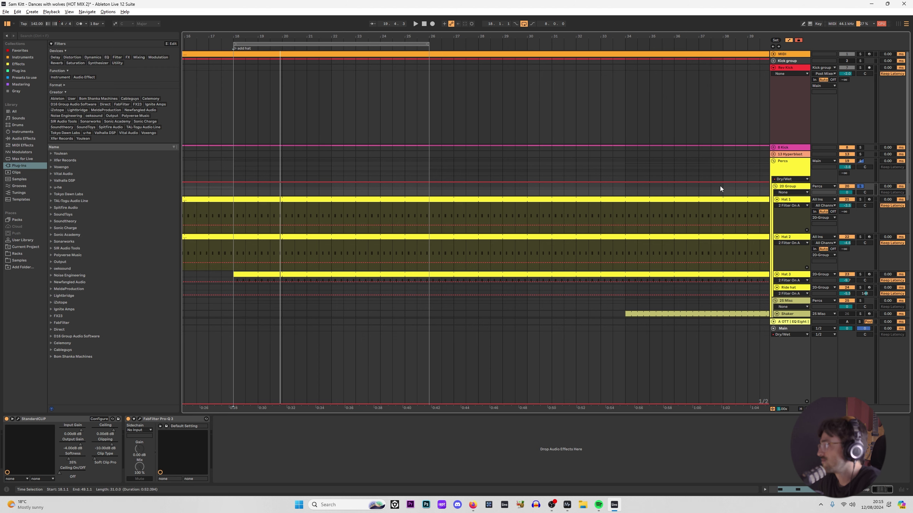
Show the Percs group's device chain and select bars 18 to 22 across the group.
left_click(800, 175)
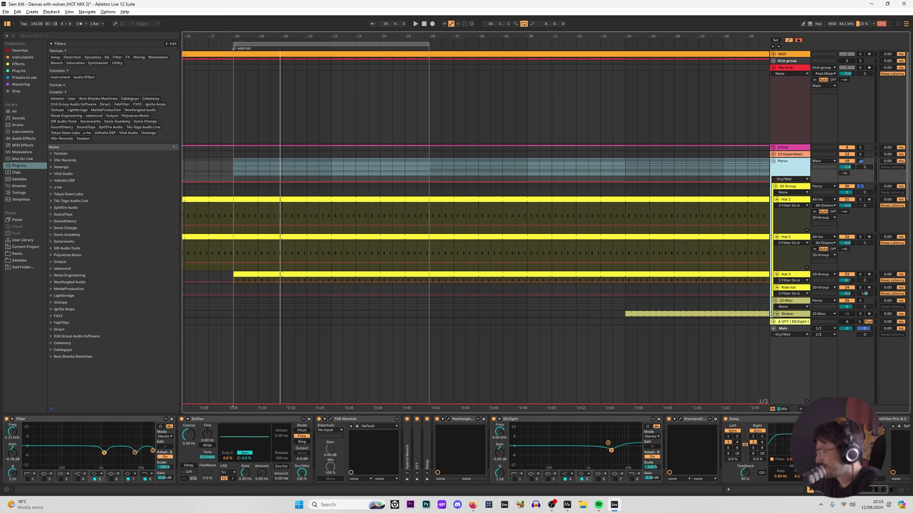
scroll(343, 240, "down", 4)
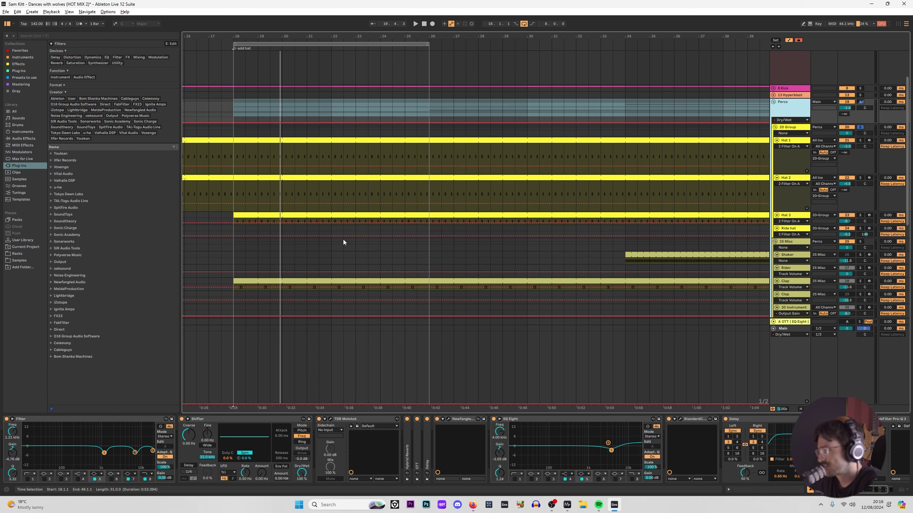
left_click(52, 421)
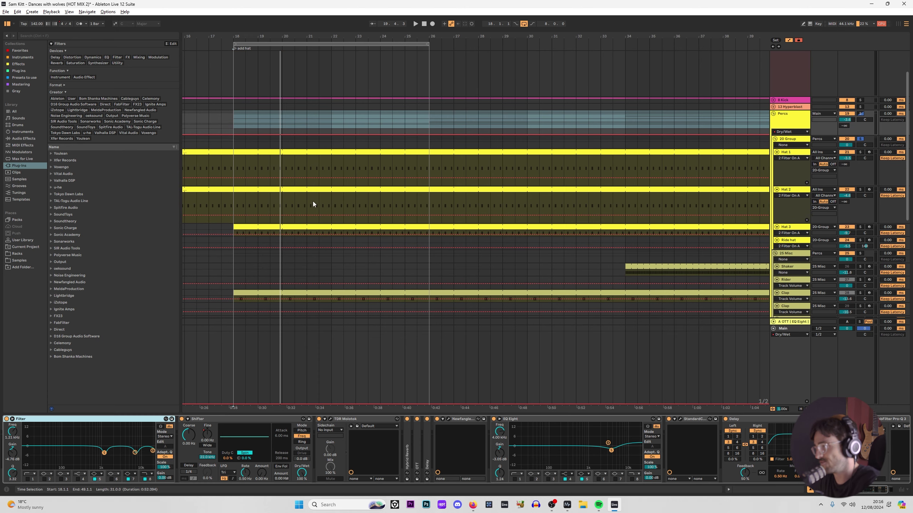
left_click_drag(332, 115, 235, 115)
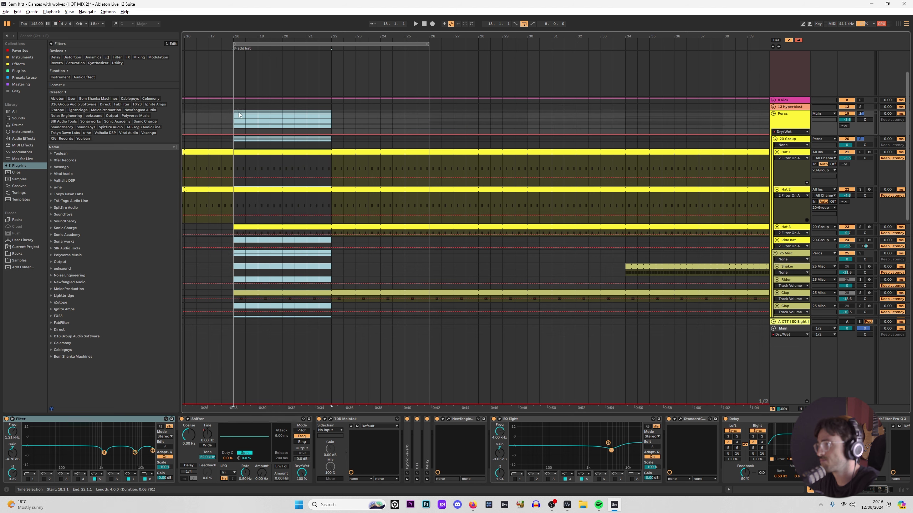
Loop bars 26 to 30, show the Percs group's device chain and switch the view to full screen.
left_click_drag(430, 45, 515, 43)
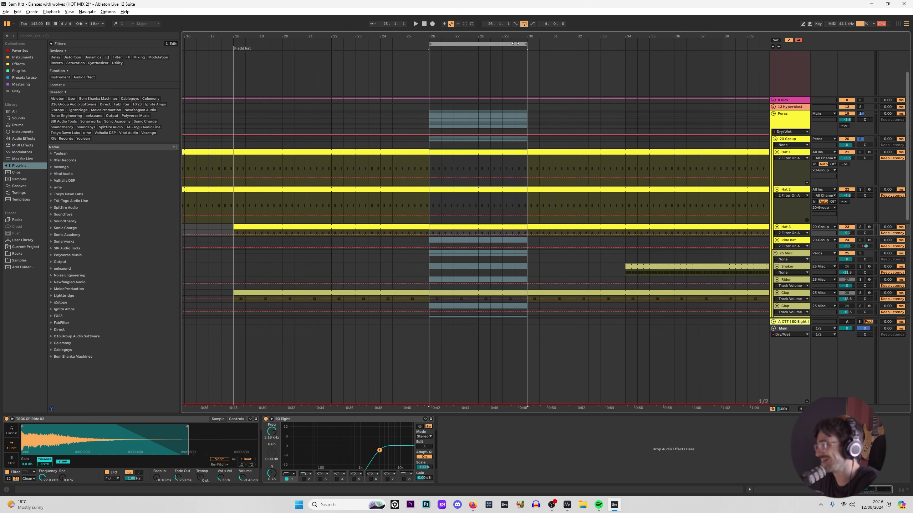
left_click(791, 116)
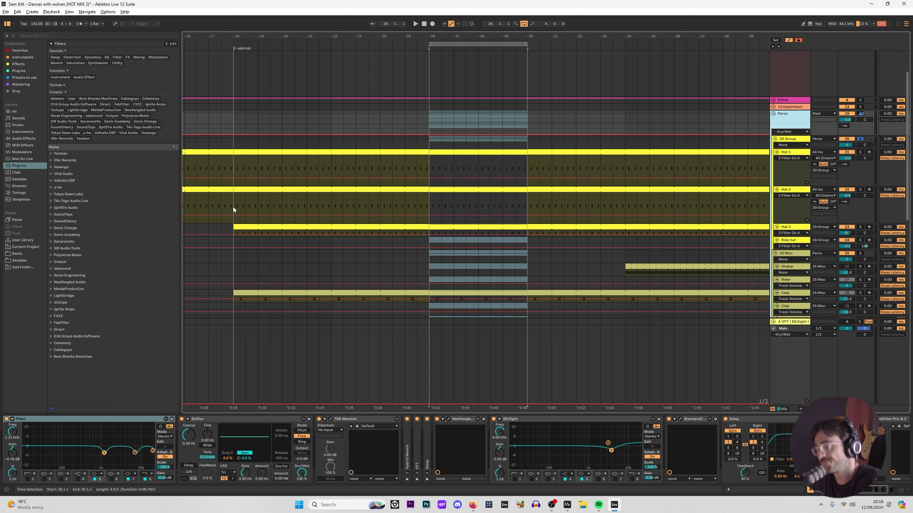
key("F11")
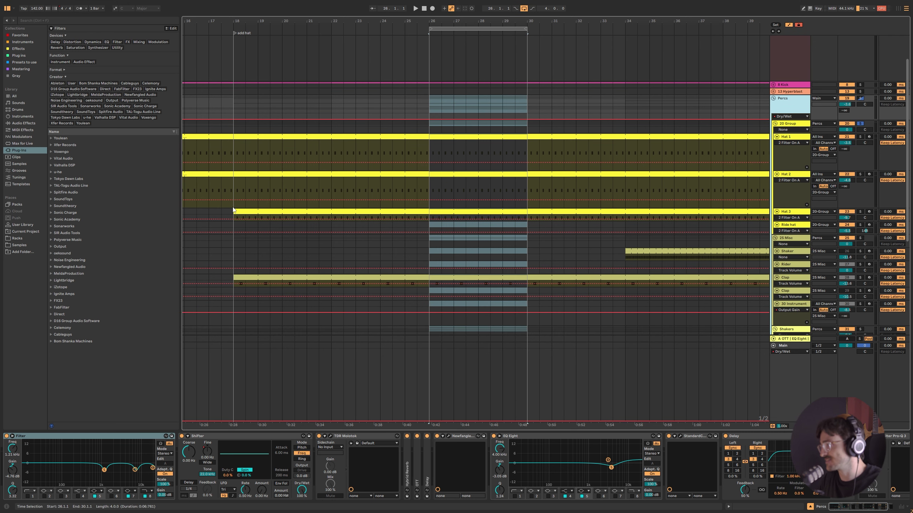
Place the insert marker at bar 26 on the Percs group and inspect the bands of its Filter EQ.
left_click(432, 150)
left_click(429, 126)
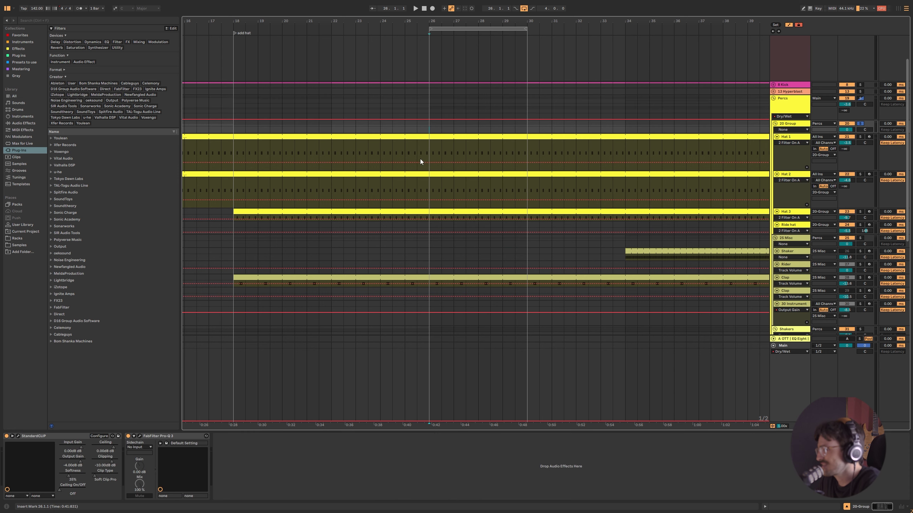
left_click(429, 112)
left_click(89, 459)
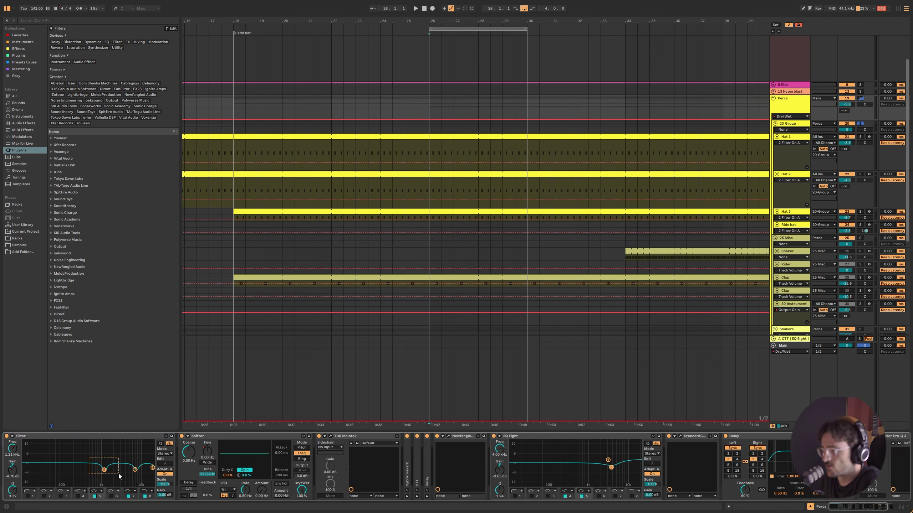
left_click(153, 468)
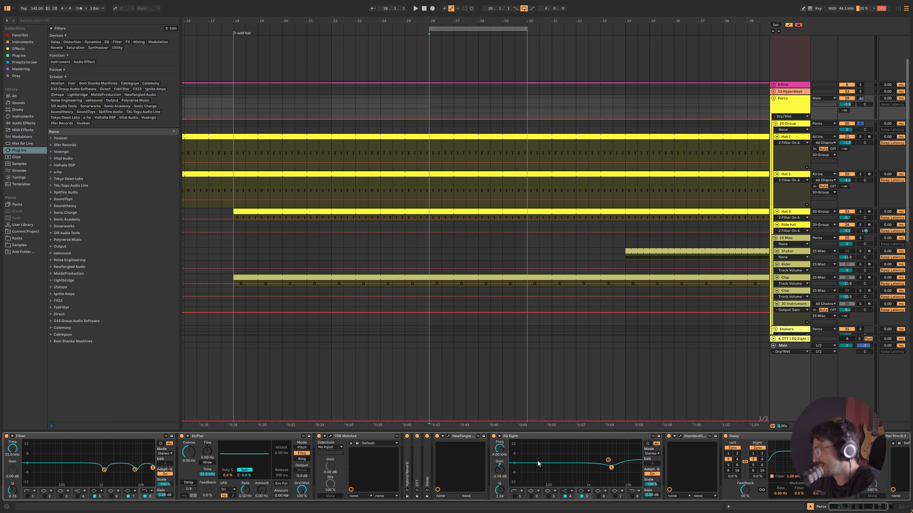
Unfold the Hybrid Reverb, OTT and first Delay in the Percs group's device chain.
double_click(407, 464)
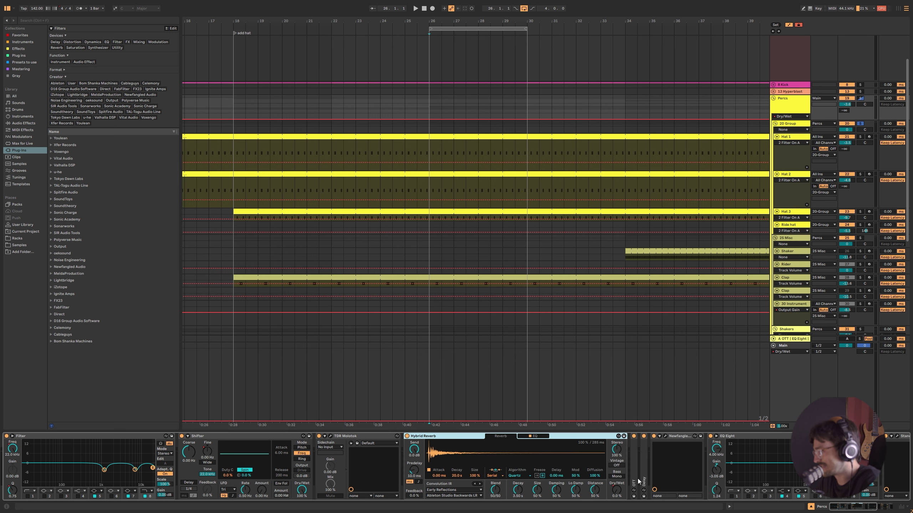
double_click(635, 464)
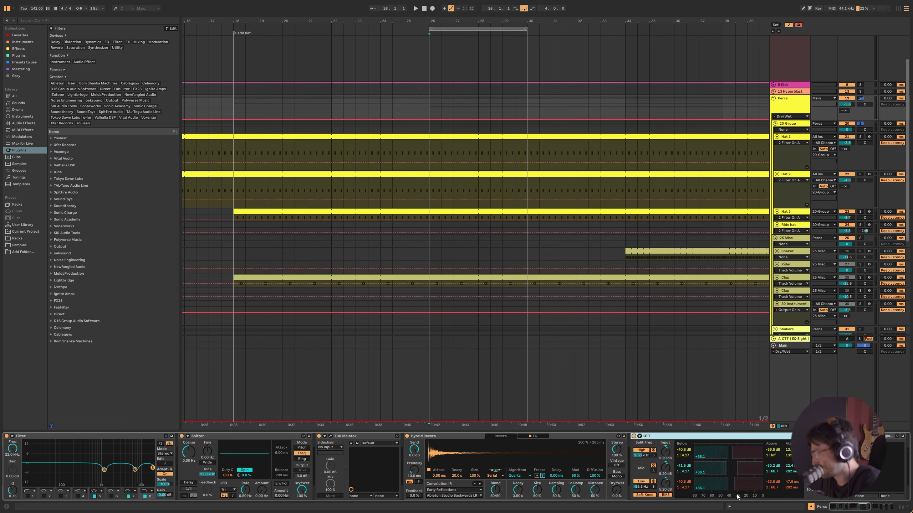
double_click(891, 464)
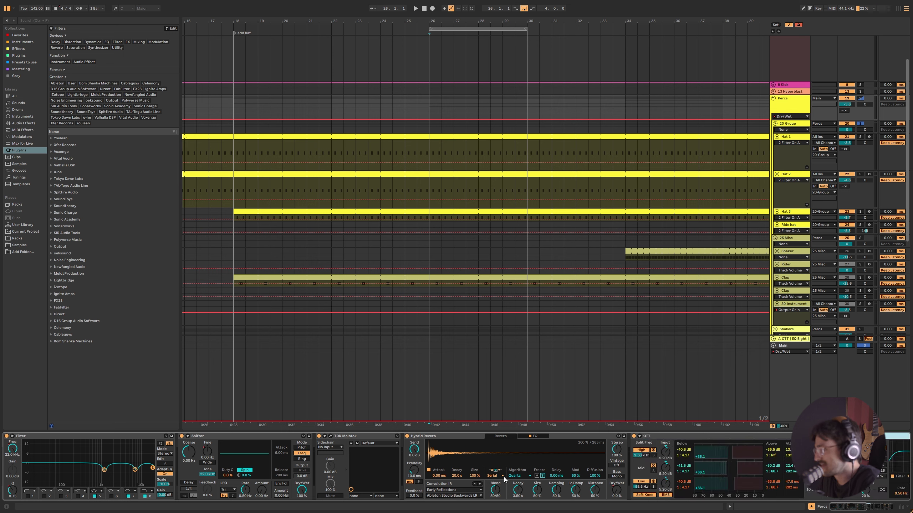
Fold the TDR Molotok, Hybrid Reverb, OTT and first Delay devices on the Percs group.
double_click(338, 437)
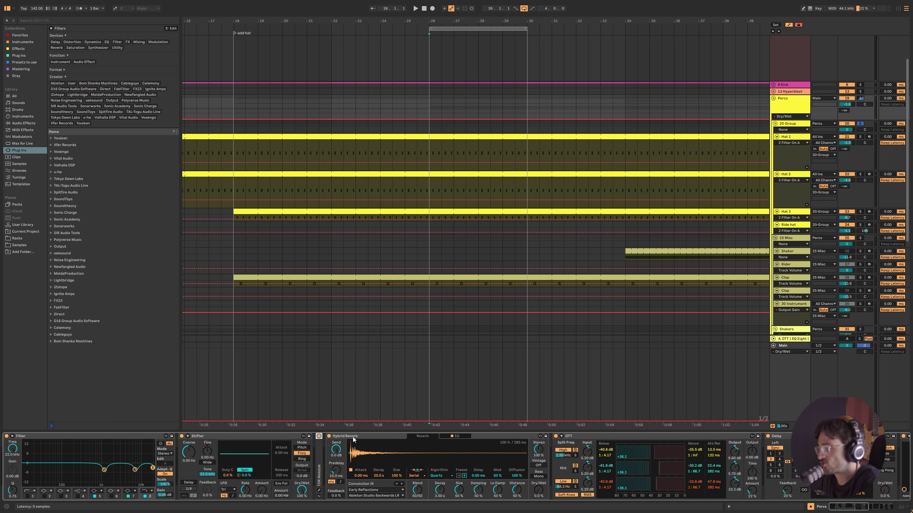
left_click(364, 439)
double_click(363, 437)
double_click(363, 437)
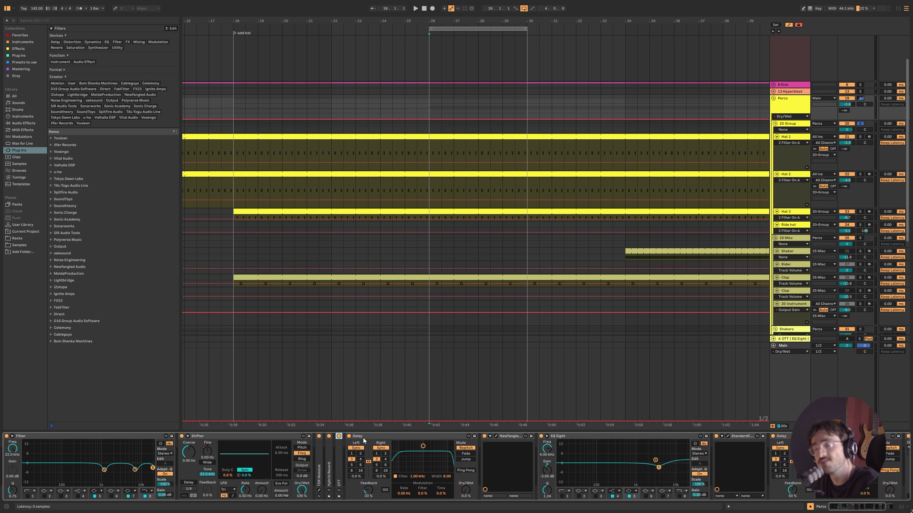
double_click(367, 435)
double_click(349, 454)
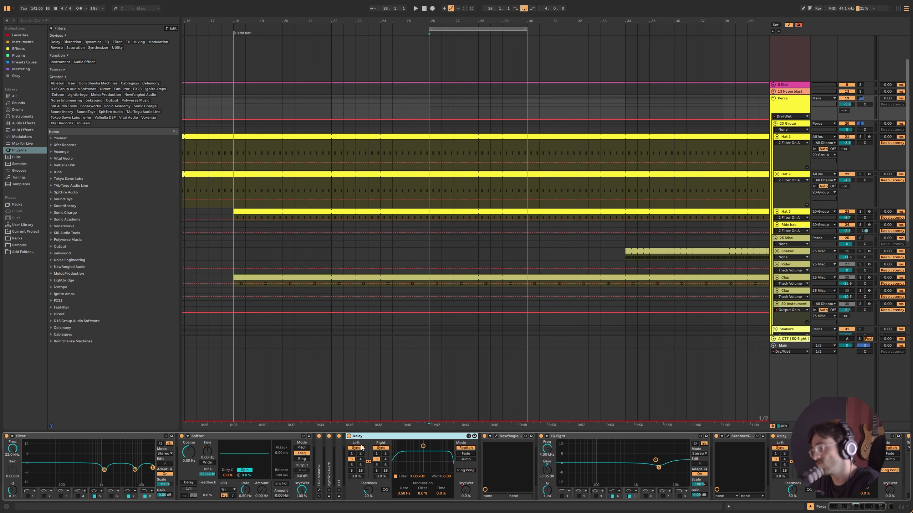
double_click(372, 436)
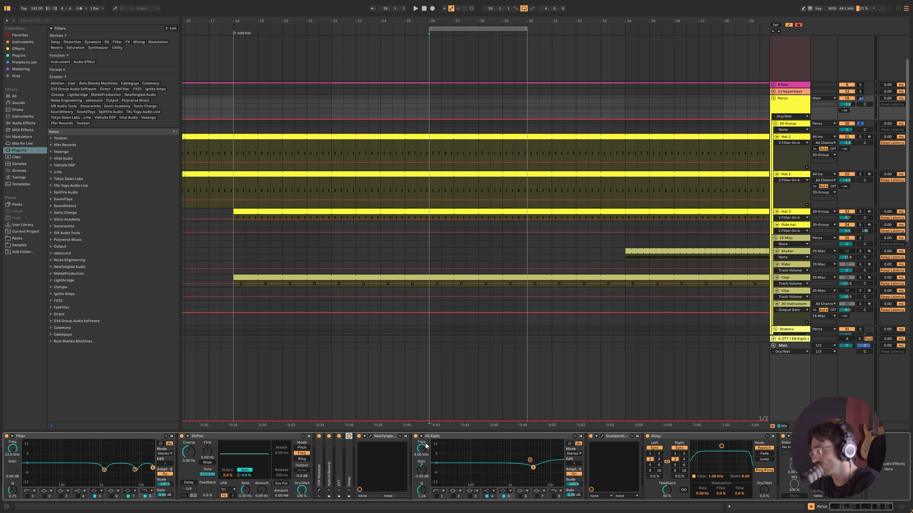
Inspect the Newfangled Punctuate plug-in window, fold Punctuate and the second Delay, and select StandardCLIP.
left_click(370, 436)
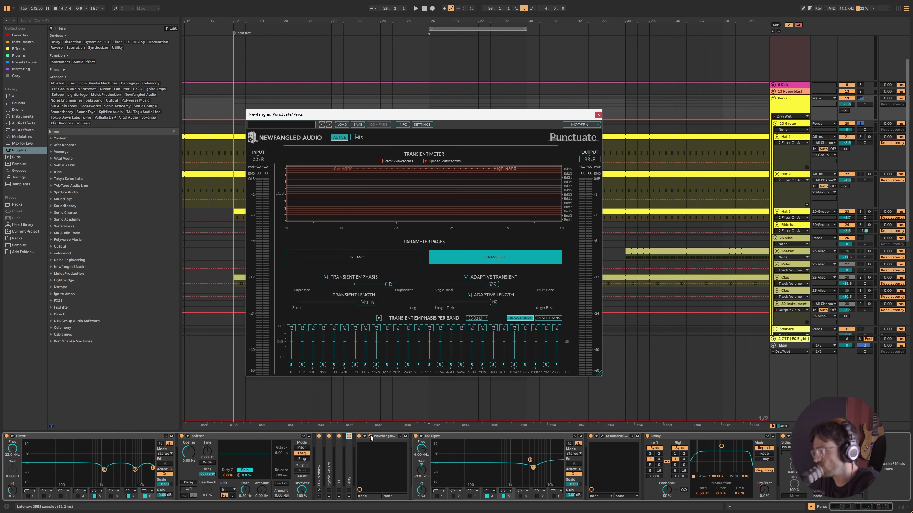
left_click(372, 436)
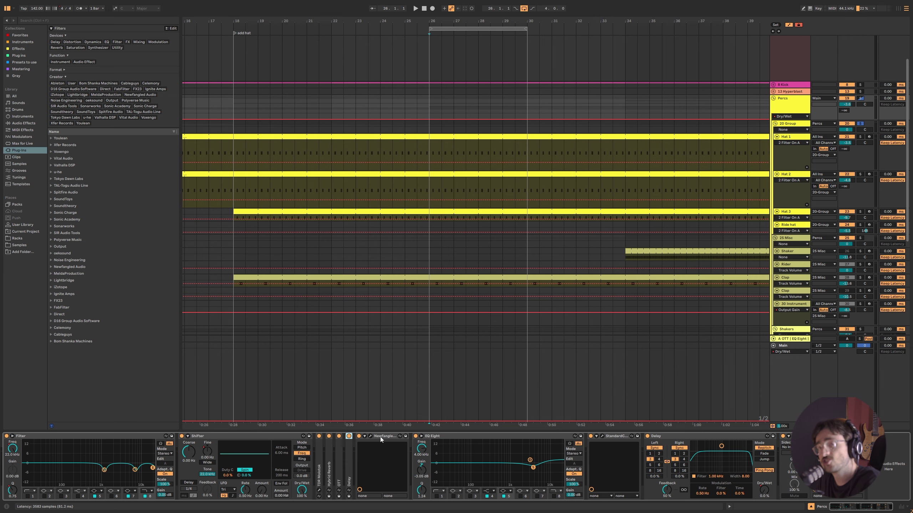
double_click(380, 437)
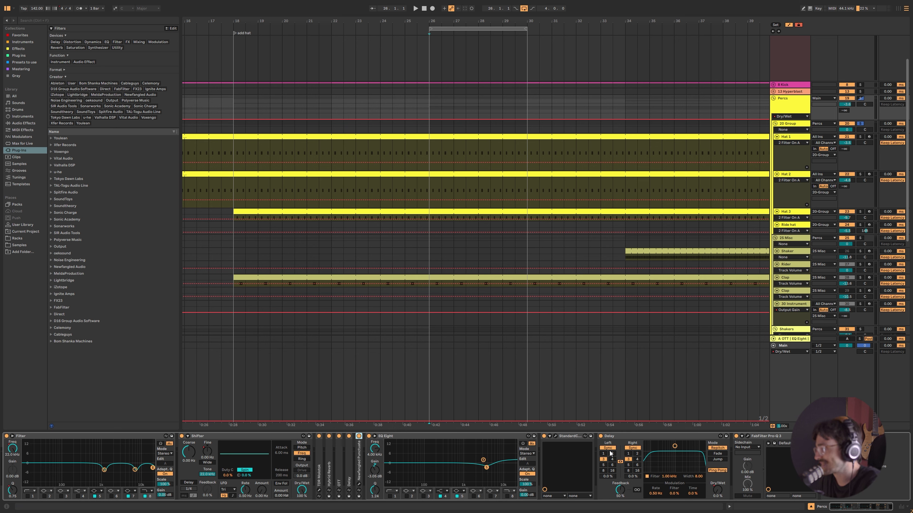
double_click(643, 437)
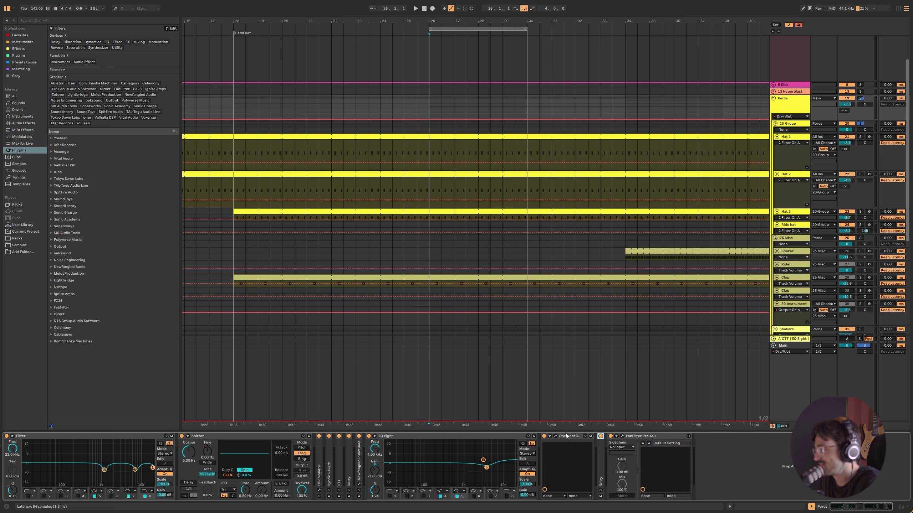
key("Left")
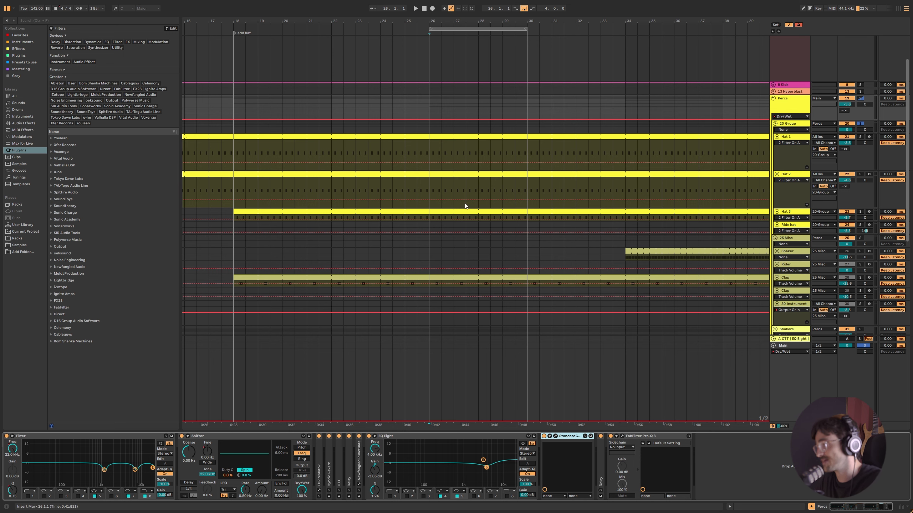
Unfold the upper Clap track and select its bars 26 to 30 to show its device chain.
scroll(431, 267, "down", 2)
left_click(434, 261)
key("Right")
mouse_move(429, 268)
left_mouse_down()
mouse_move(533, 261)
mouse_move(436, 247)
mouse_move(426, 255)
left_mouse_up()
left_click(527, 255)
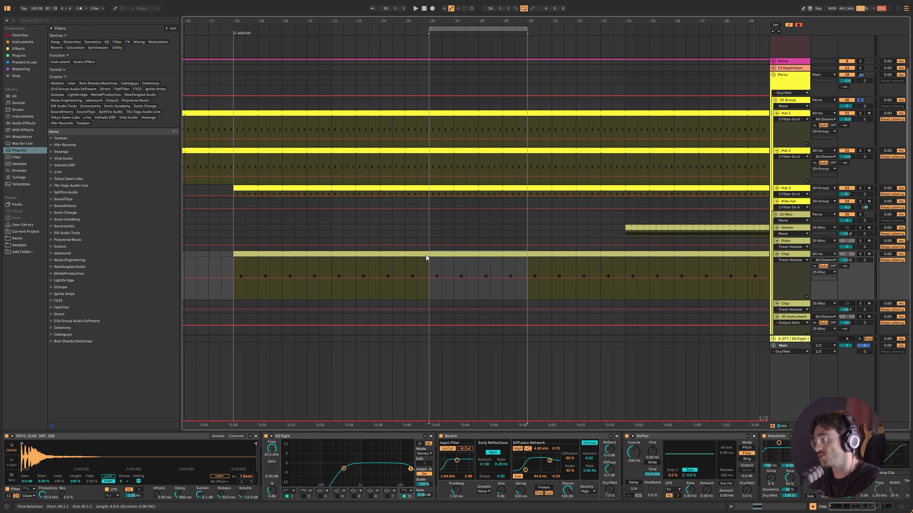
scroll(493, 216, "down", 1)
scroll(444, 163, "up", 1)
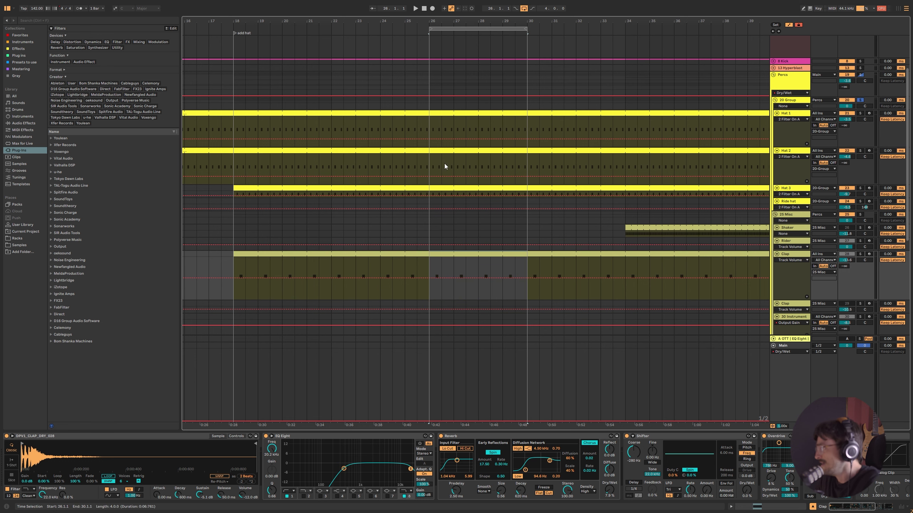
Move the bar 26 to 30 selection up to the Percs group to show its device chain.
key("Up")
key("Up")
key("Up")
key("Up")
key("Up")
key("Up")
key("Up")
key("Up")
key("Up")
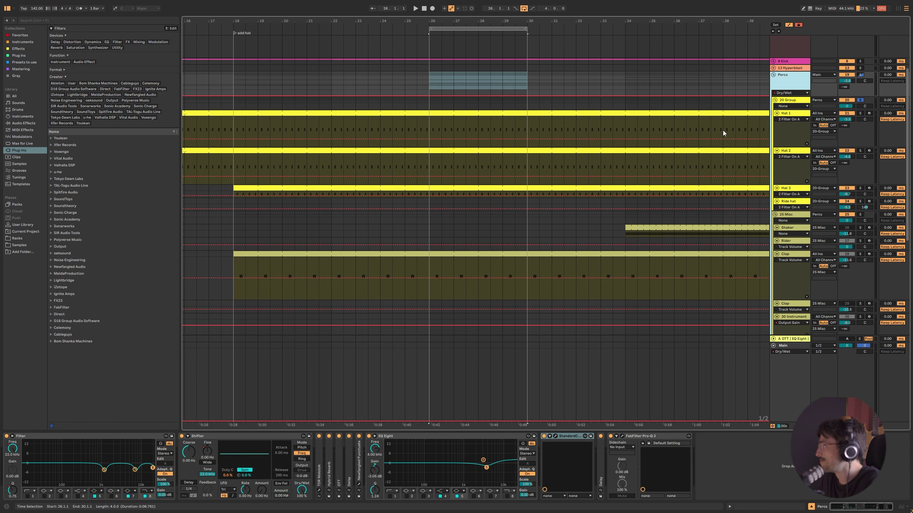
Select the Shaker clip starting at bar 34, play it soloed, and turn the solo off.
left_click(636, 229)
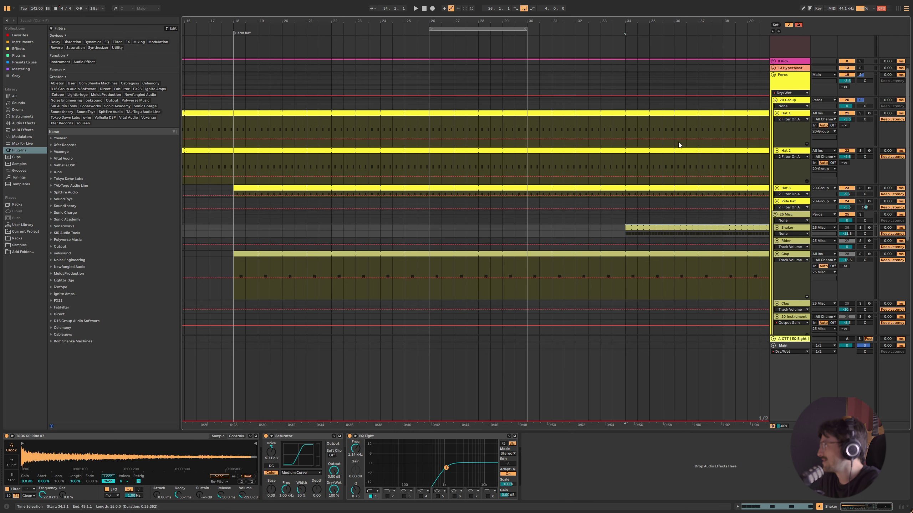
scroll(456, 240, "right", 8)
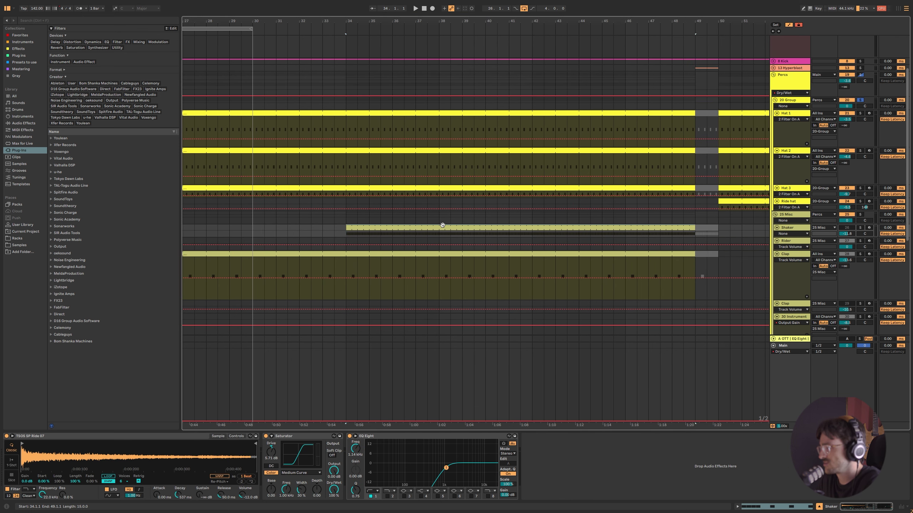
key("s")
key("space")
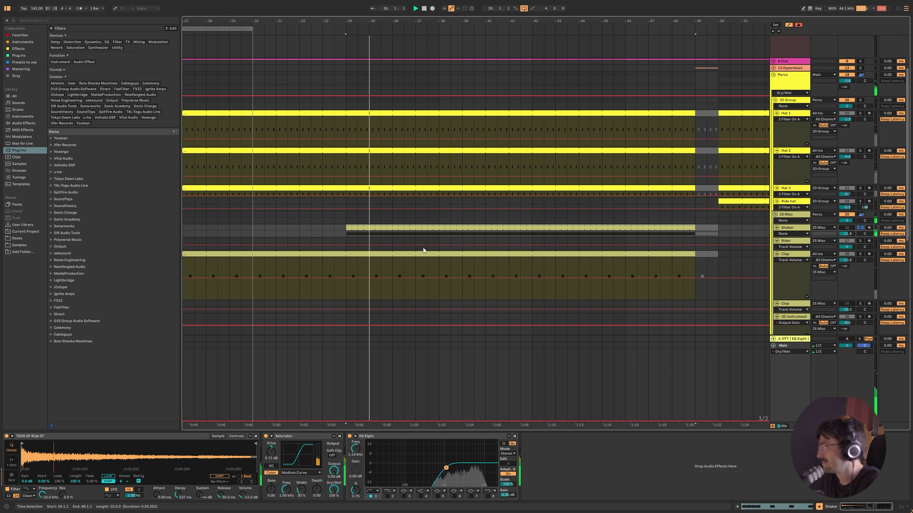
key("s")
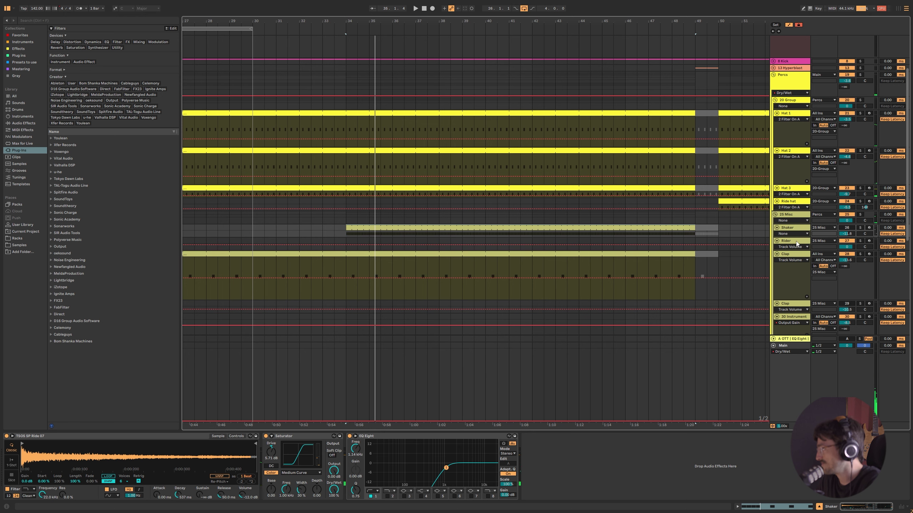
Show the Rider track's device and play the upper Clap track soloed from bar 34.
left_click(798, 243)
key("w")
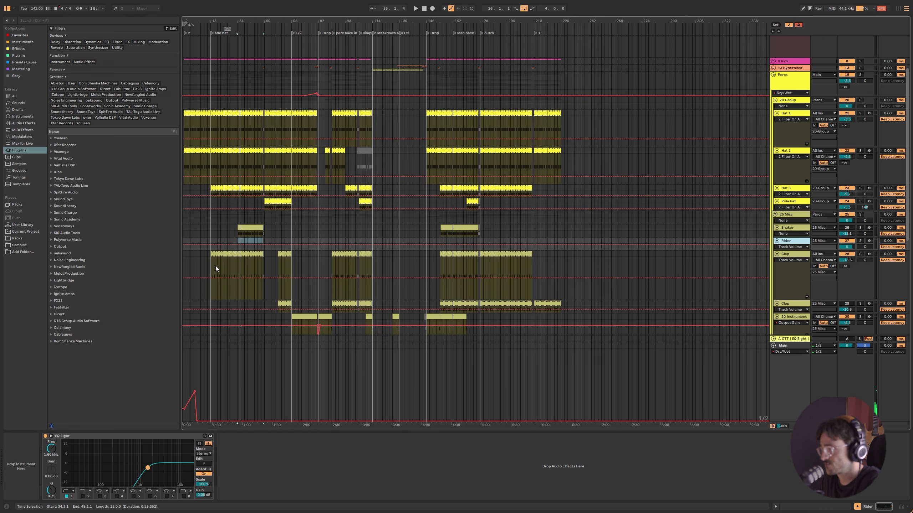
scroll(215, 267, "up", 5)
left_click(266, 259)
scroll(305, 265, "up", 10)
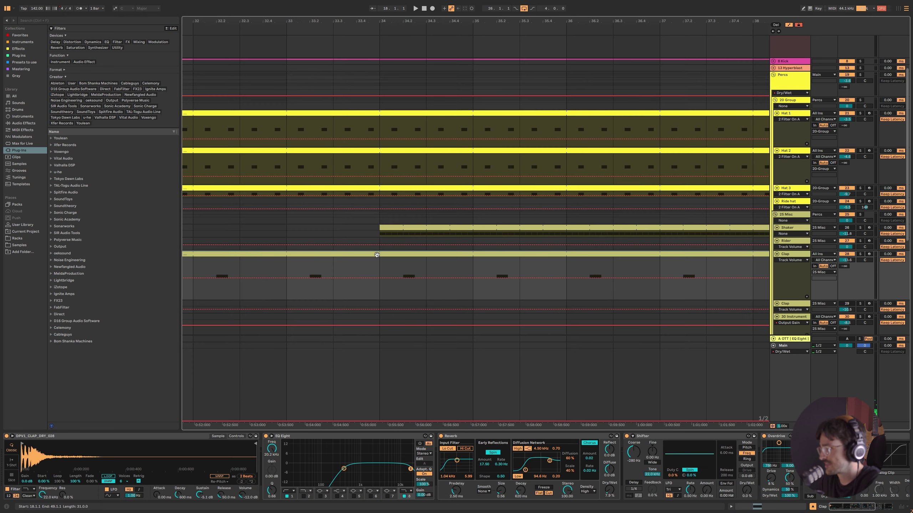
left_click(377, 265)
scroll(386, 268, "down", 5)
key("space")
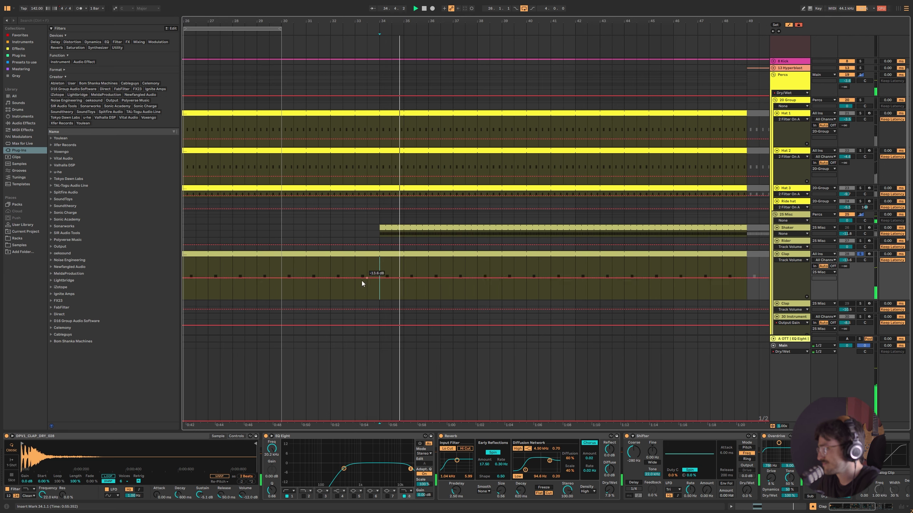
Select bars 18 to 26 on the upper Clap track and loop that range.
scroll(248, 263, "down", 1)
scroll(235, 255, "down", 6)
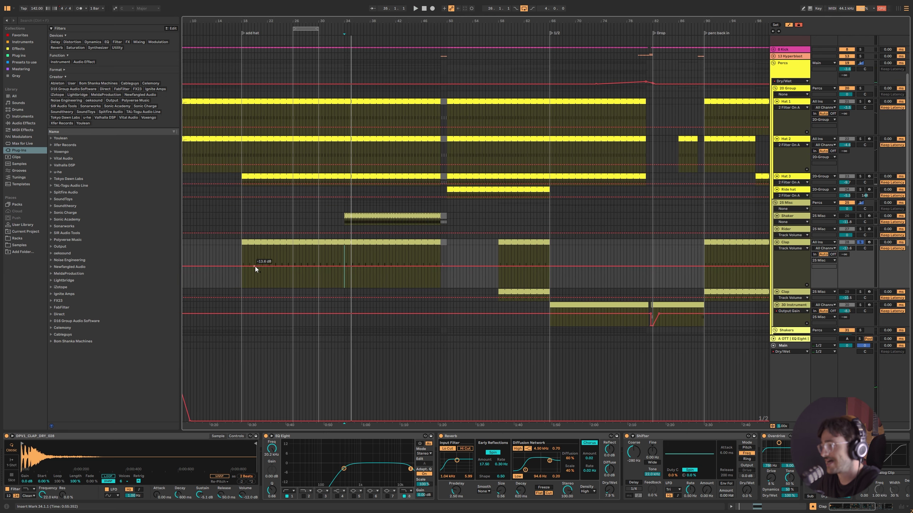
scroll(268, 262, "left", 2)
left_click_drag(284, 248, 328, 243)
key("ctrl+l")
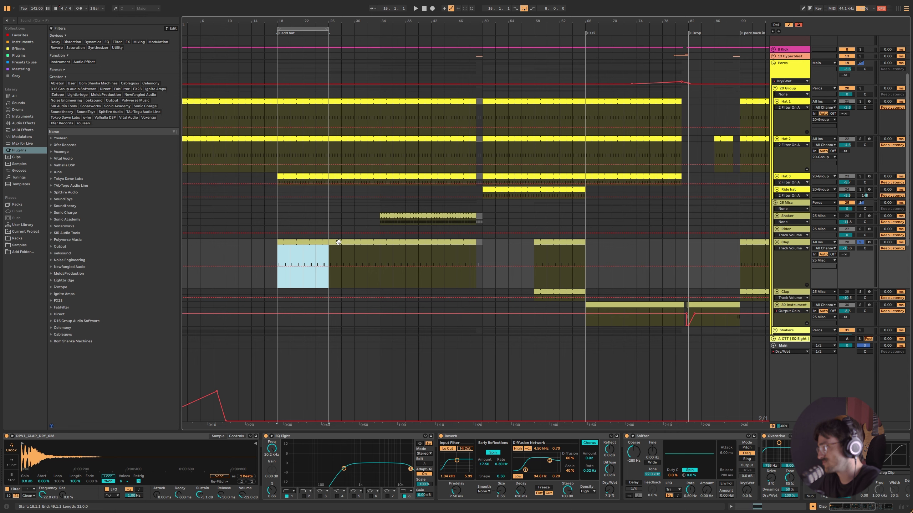
Select the Percs group, play it from bar 18 and view the loop tracks of its Shakers group.
left_click(776, 77)
key("space")
scroll(352, 232, "down", 5)
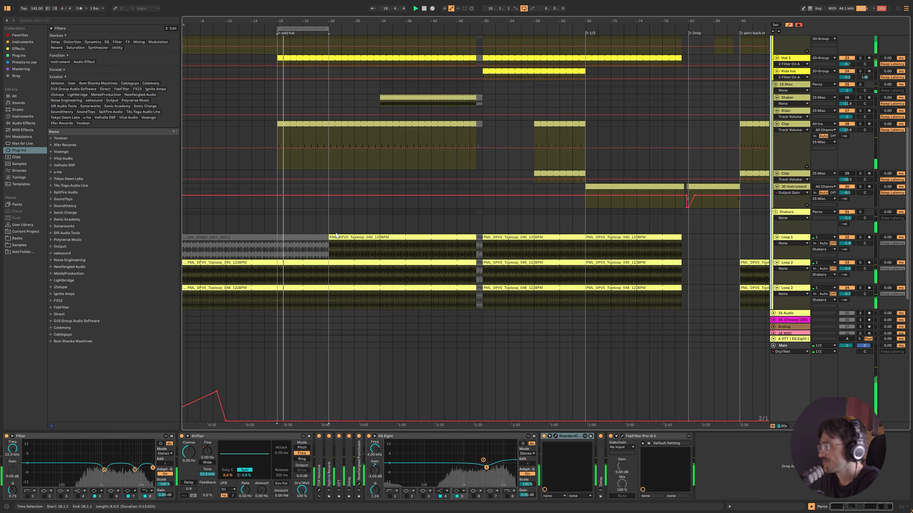
Look over the percussion tracks and play the arrangement from bar 18 with the upper Clap track selected.
scroll(329, 218, "up", 3)
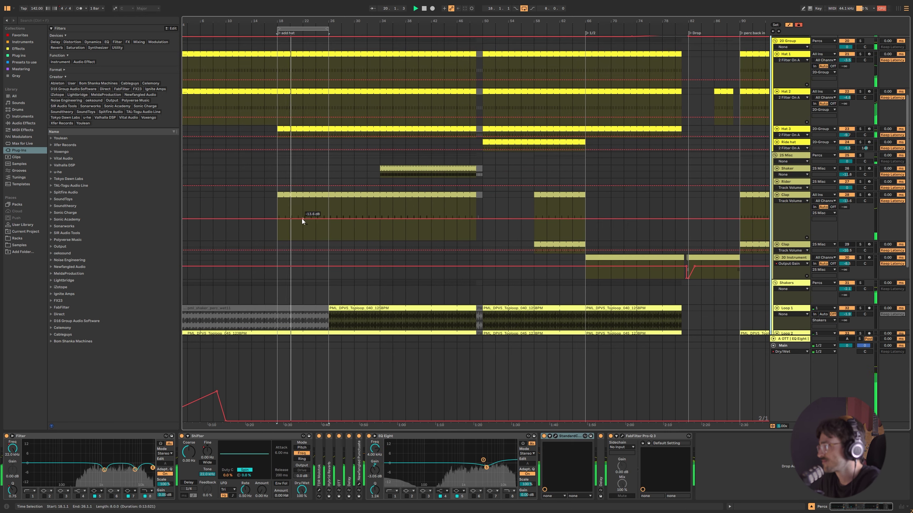
scroll(284, 203, "down", 3)
key("space")
left_click(281, 137)
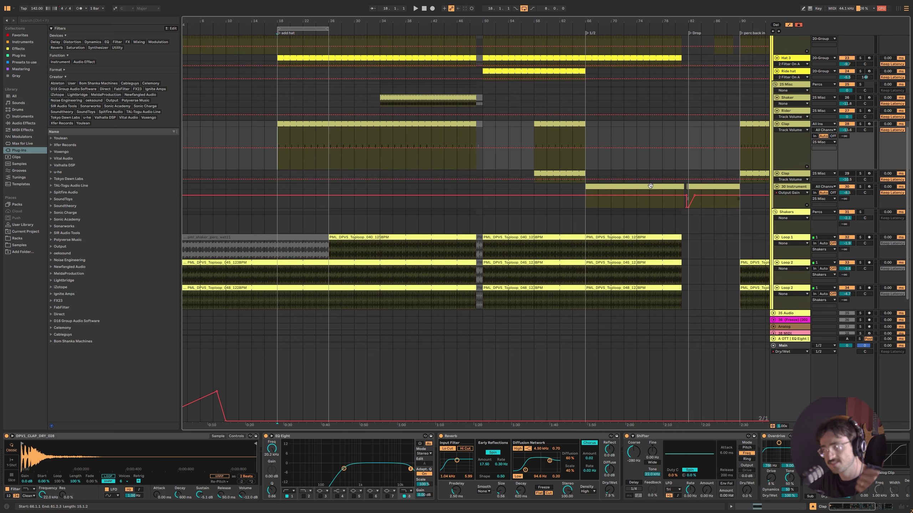
scroll(876, 148, "up", 1)
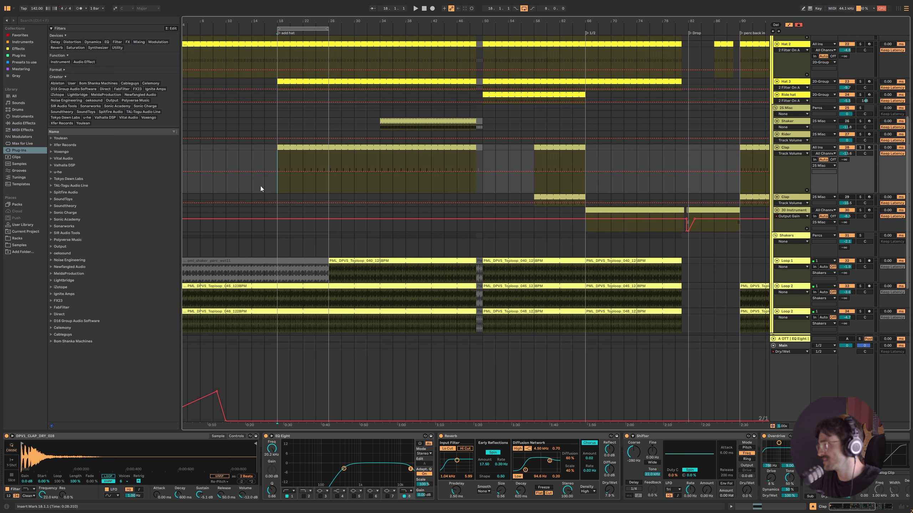
key("space")
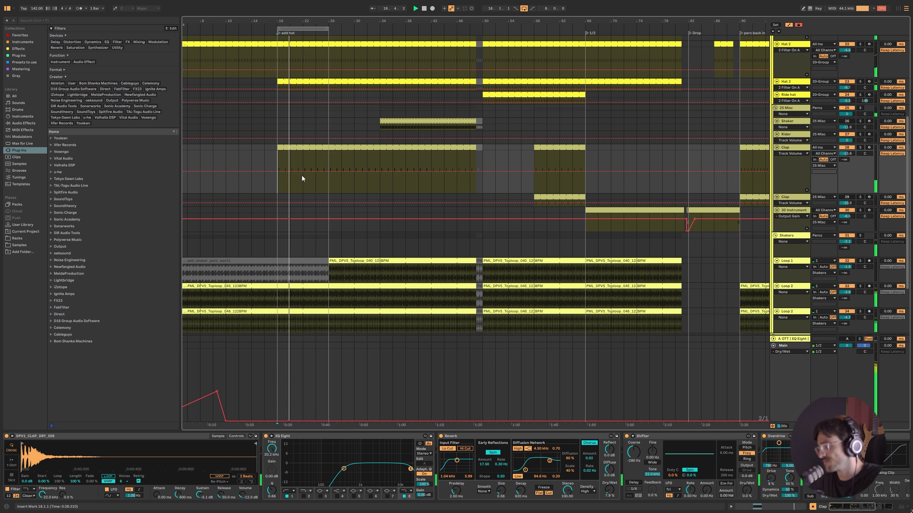
key("space")
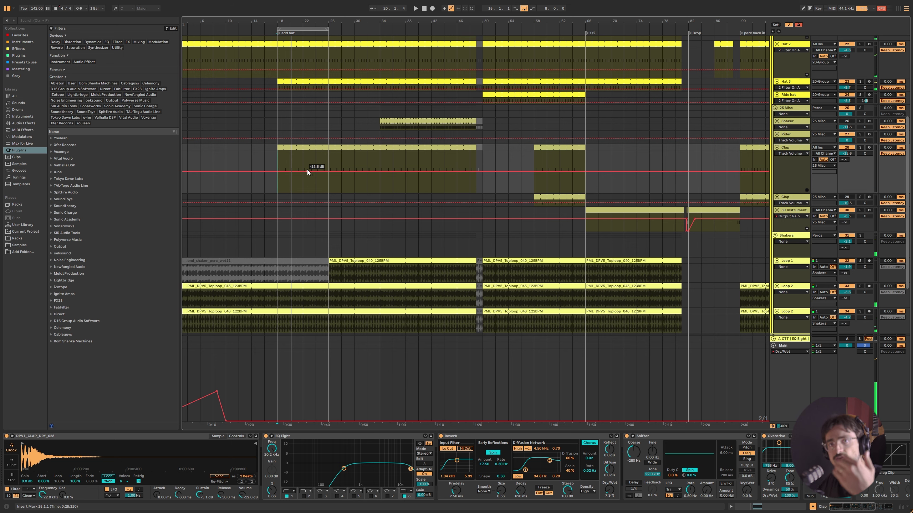
Show the devices of the upper Loop 2 track and the lower Clap track, and hide the arrangement's automation.
left_click(276, 300)
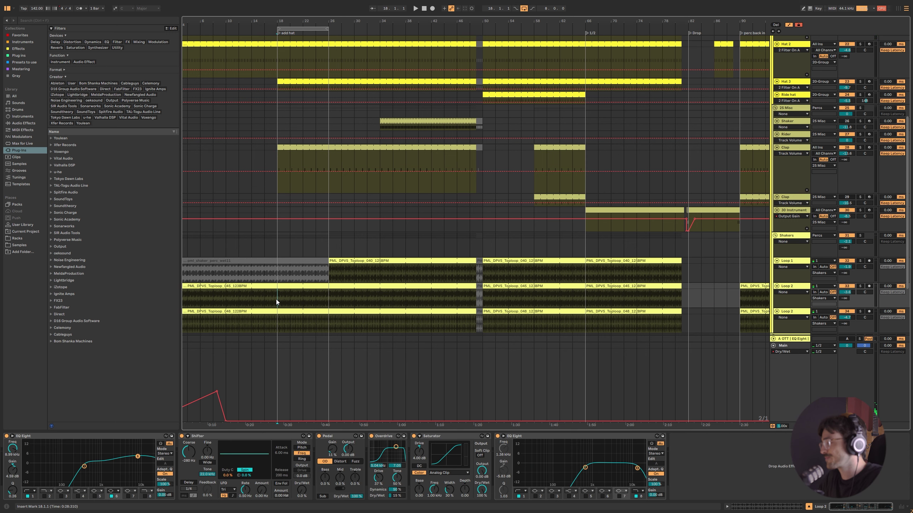
left_click(553, 196)
key("a")
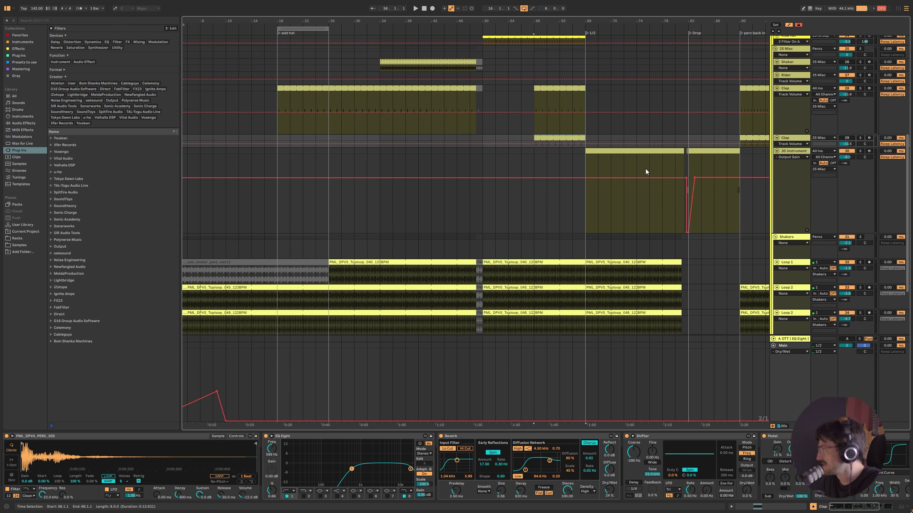
Play the 30 Instrument track soloed from its final hits just before the "perc back in" marker.
scroll(738, 180, "up", 10)
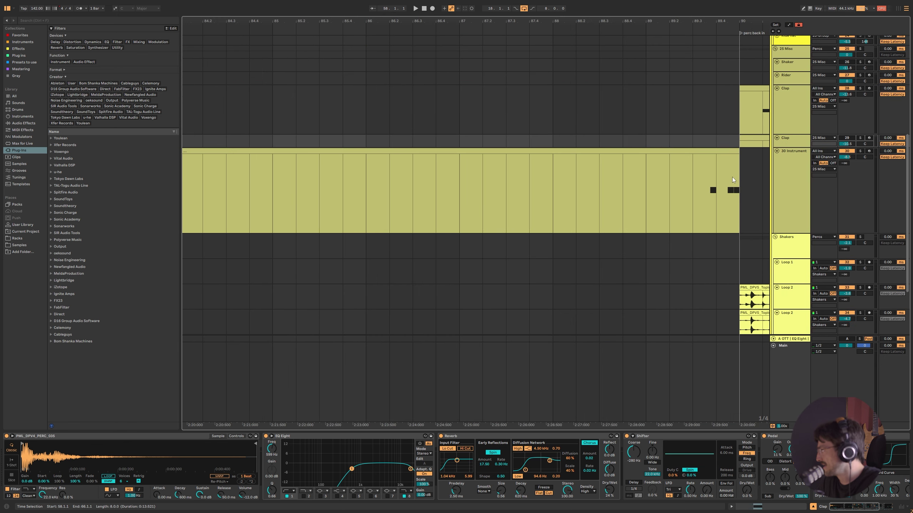
left_click(706, 175)
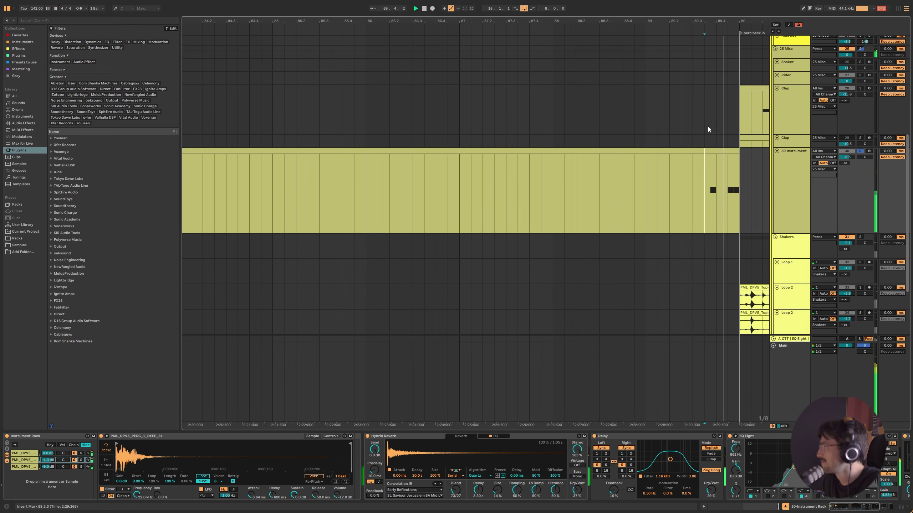
left_click(860, 49)
key("minus")
key("minus")
key("minus")
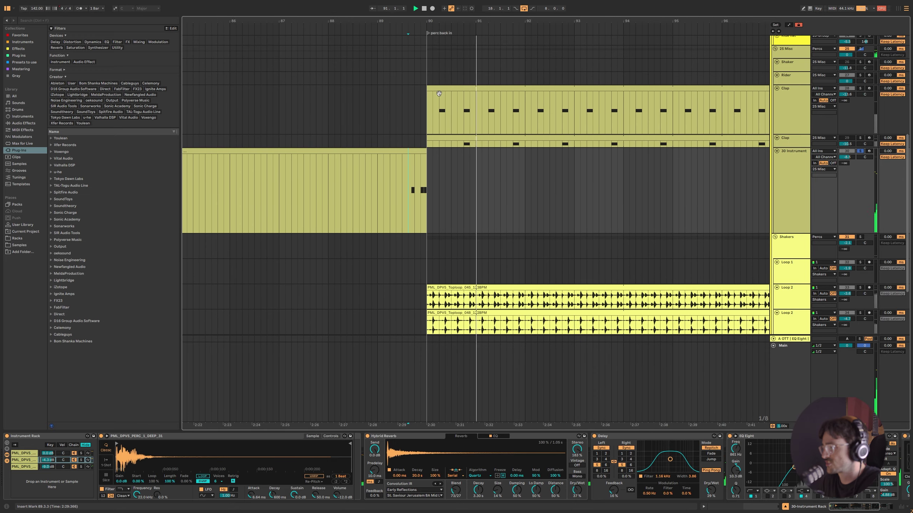
Show the first chain of the Instrument Rack and collapse the Hybrid Reverb and Delay devices.
left_click(25, 453)
left_click(395, 435)
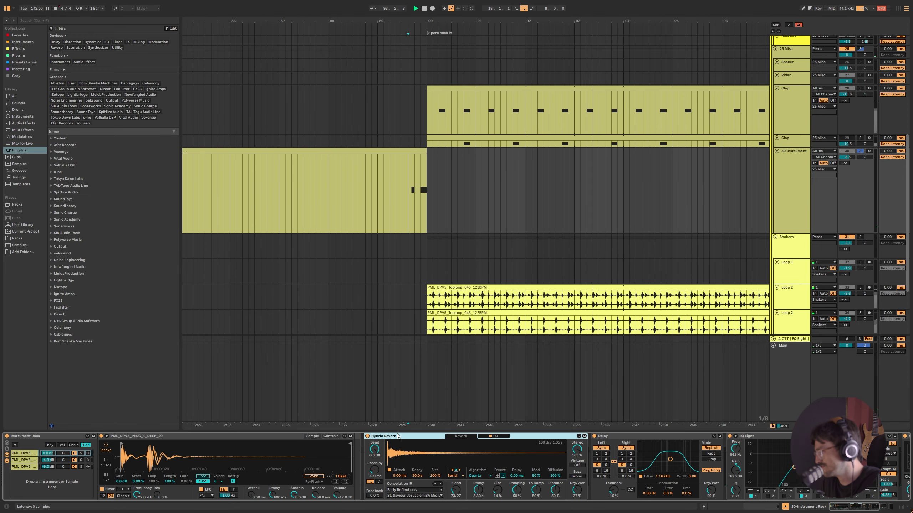
left_click(610, 436)
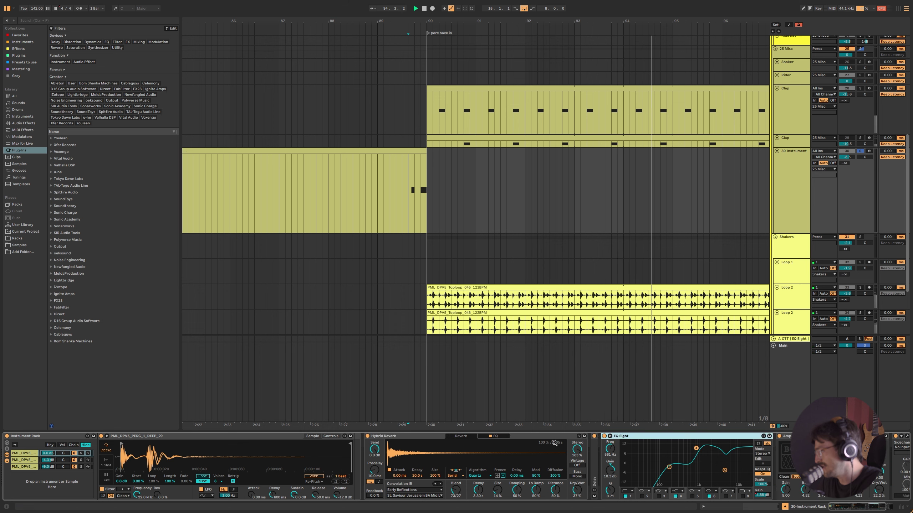
double_click(609, 437)
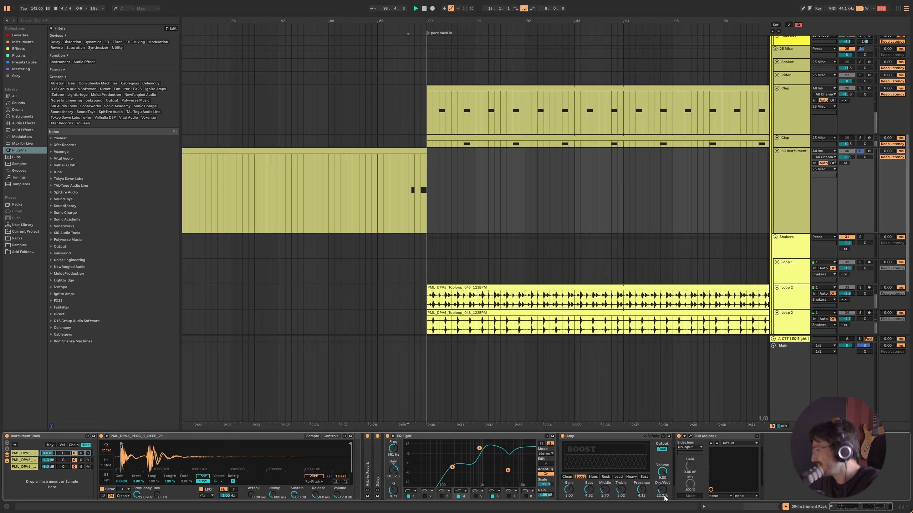
Replay the soloed 30 Instrument hits just before the "perc back in" marker and stop playback.
scroll(838, 209, "down", 1)
key("space")
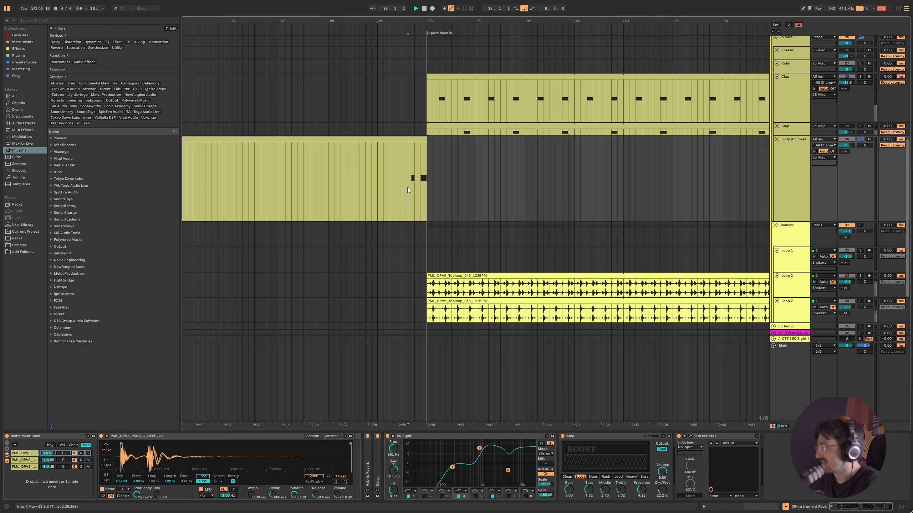
left_click(407, 187)
key("space")
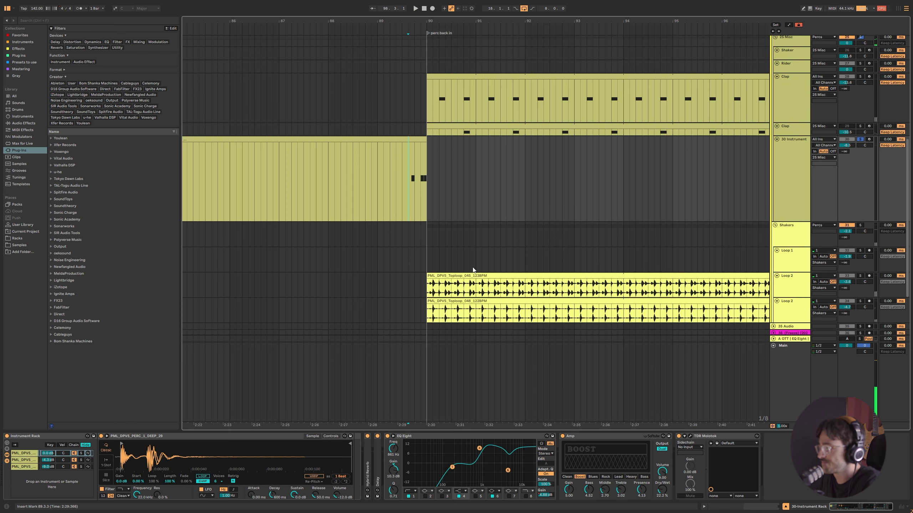
Turn off the 30 Instrument solo and play the full mix from bar 88 into the "perc back in" marker.
left_click(333, 194)
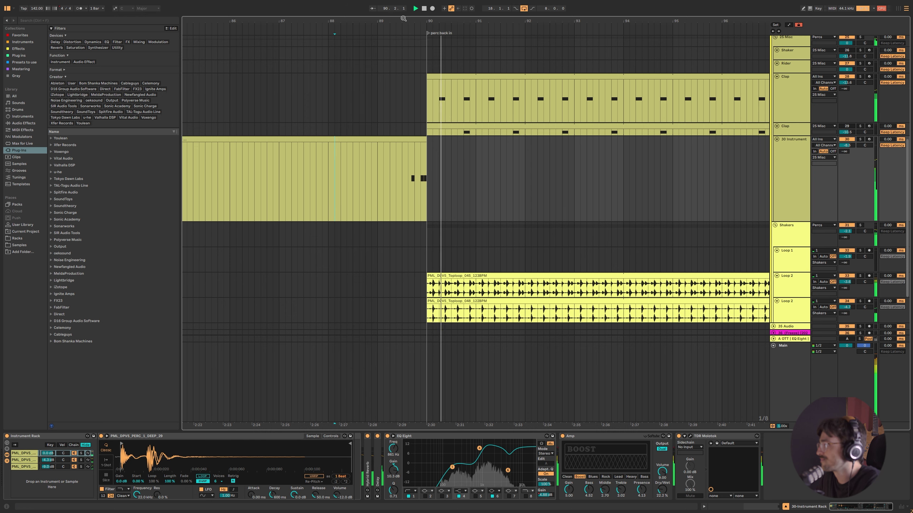
scroll(461, 182, "down", 10)
key("space")
scroll(543, 160, "up", 5)
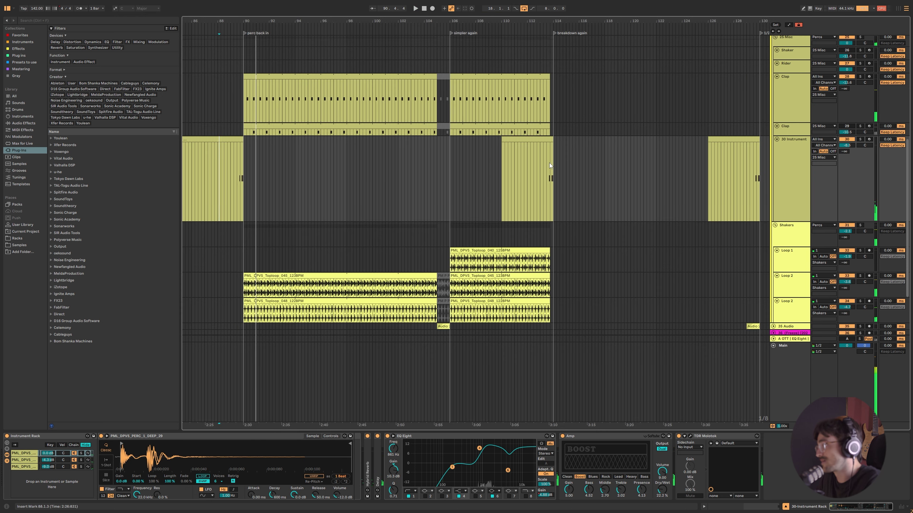
Play the 30 Instrument fills leading into the "breakdown again" marker and the marker after it in the full mix.
left_click(548, 157)
key("space")
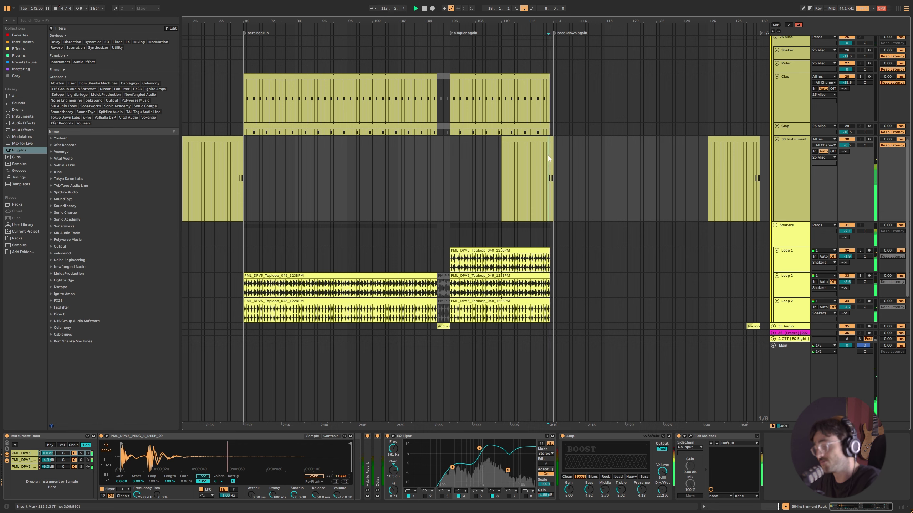
left_click_drag(574, 20, 248, 23)
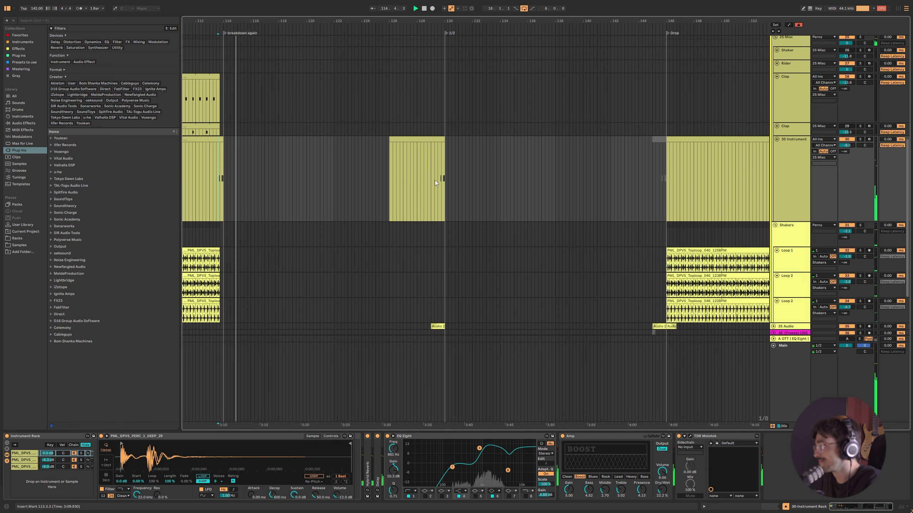
left_click(437, 183)
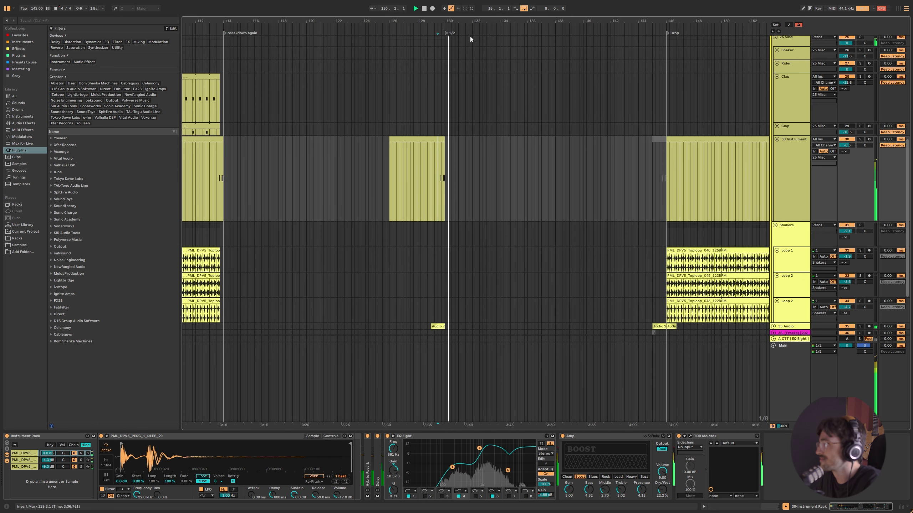
left_click_drag(472, 23, 472, 5)
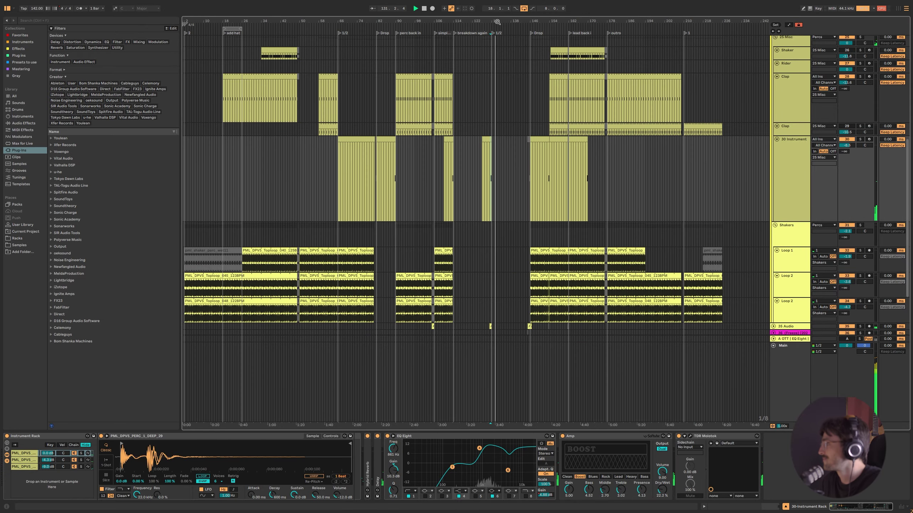
scroll(485, 164, "up", 1)
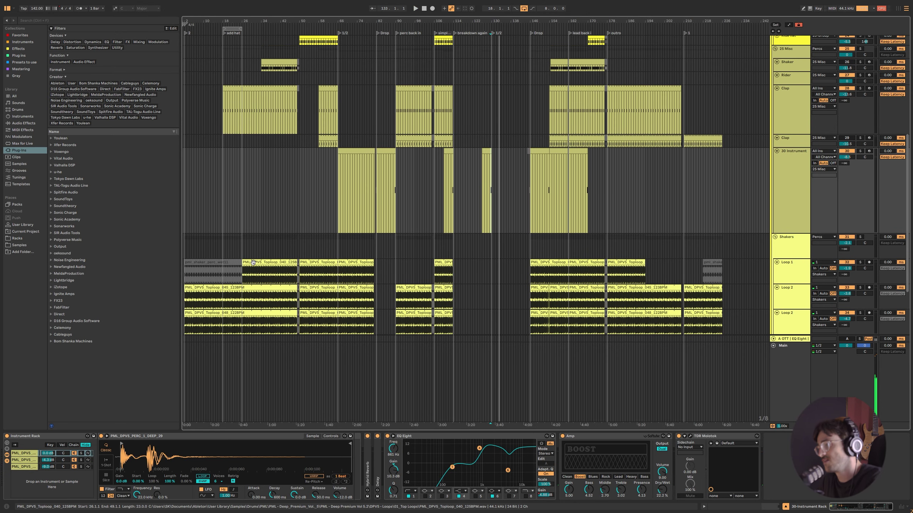
Select bars 26 to 34 on the Loop 1 track and loop that range.
left_click(250, 276)
scroll(250, 275, "up", 5)
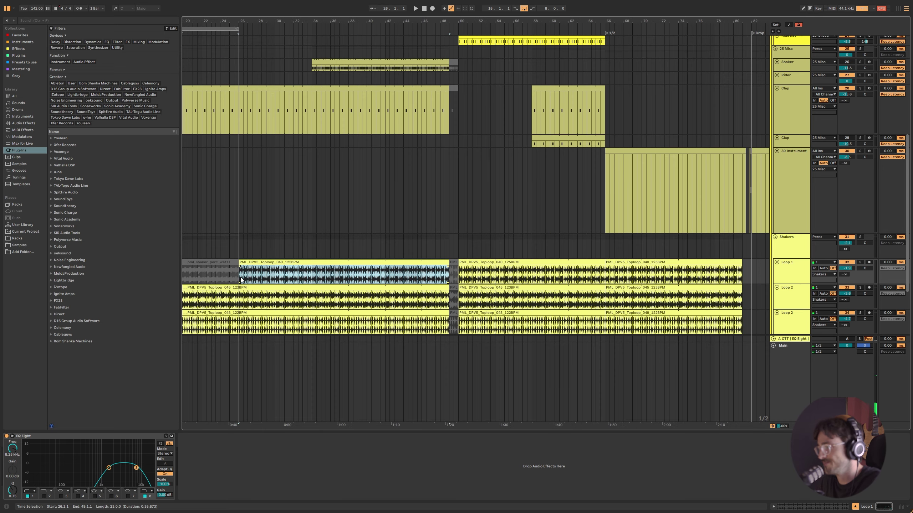
left_click_drag(240, 276, 308, 272)
key("ctrl+l")
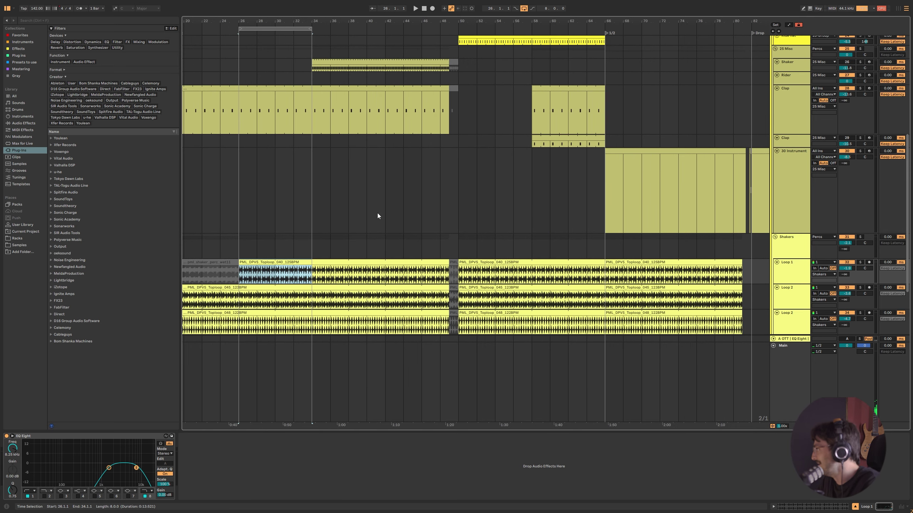
Show the Shakers group's devices, solo the group and play it from bar 2.
left_click(785, 243)
scroll(244, 273, "down", 5)
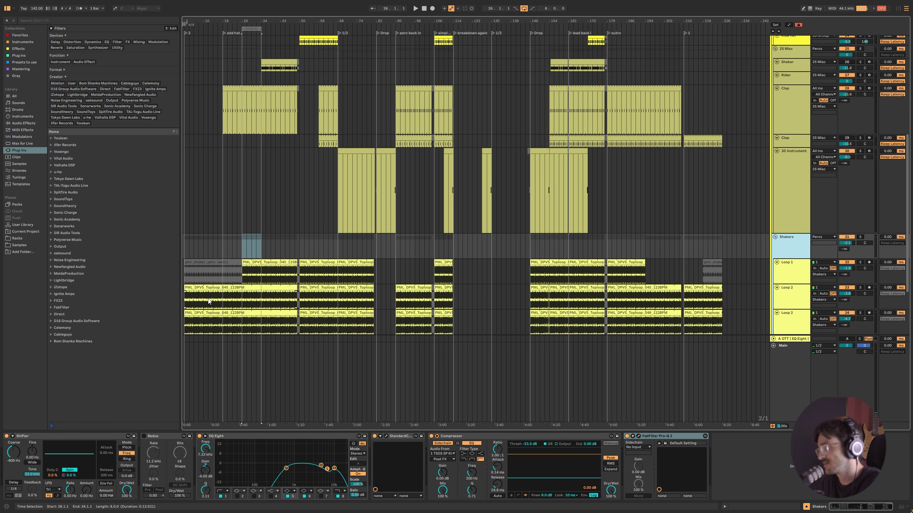
scroll(210, 302, "up", 5)
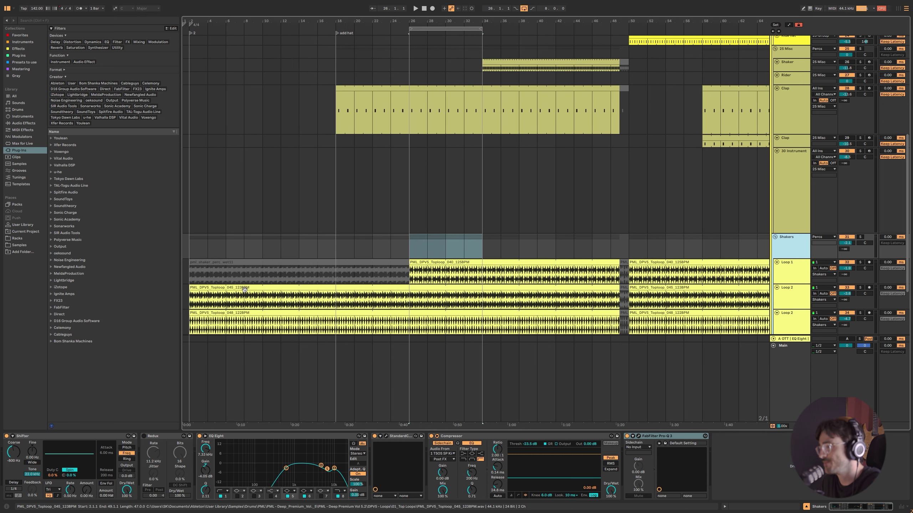
left_click(191, 300)
left_click(795, 243)
left_click(860, 238)
key("space")
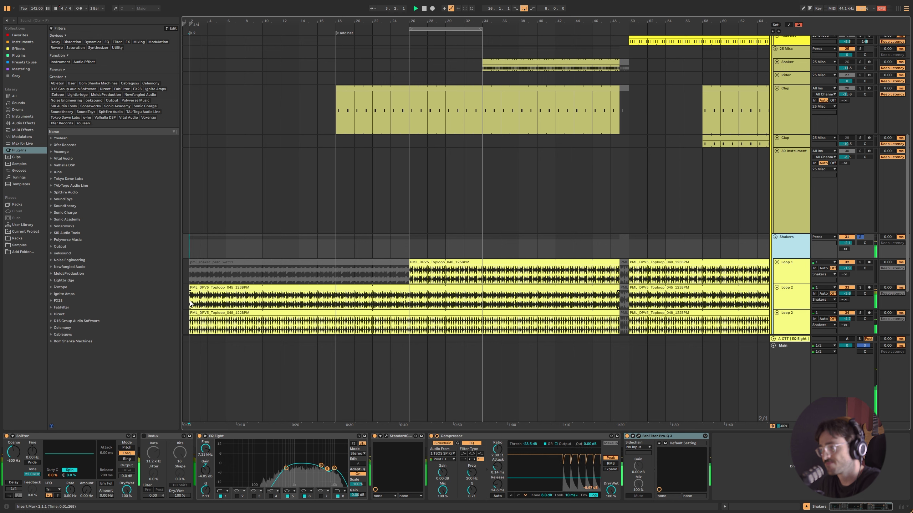
Solo the upper Loop 2 track, loop its bars 2 to 10 and stop playback.
left_click(236, 301)
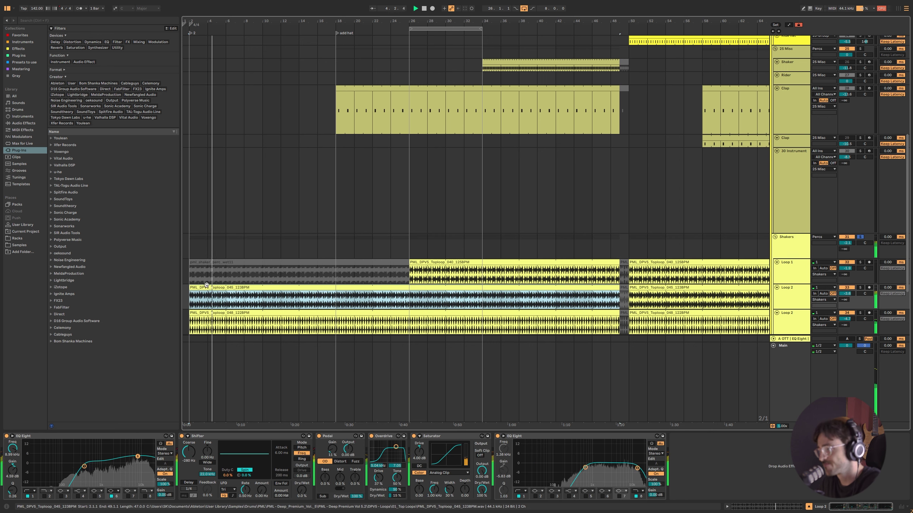
key("s")
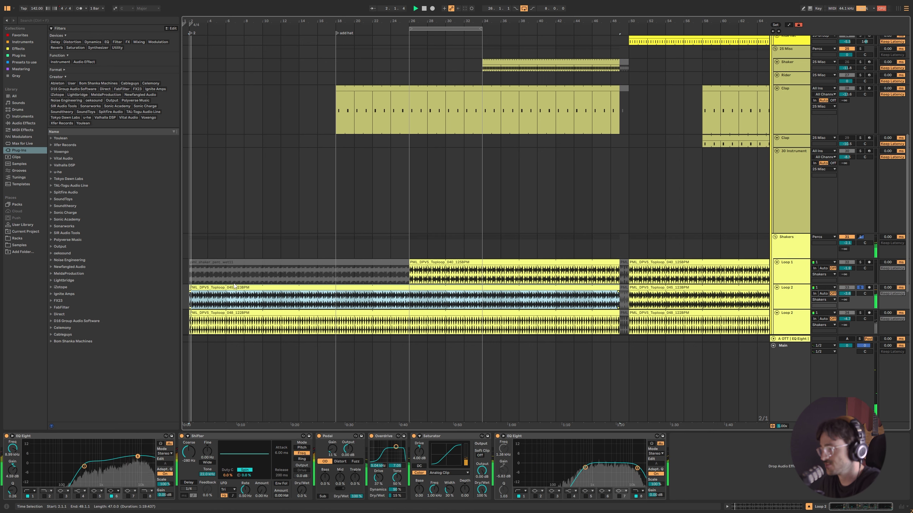
left_click(259, 298, "shift")
left_click_drag(260, 297, 176, 294)
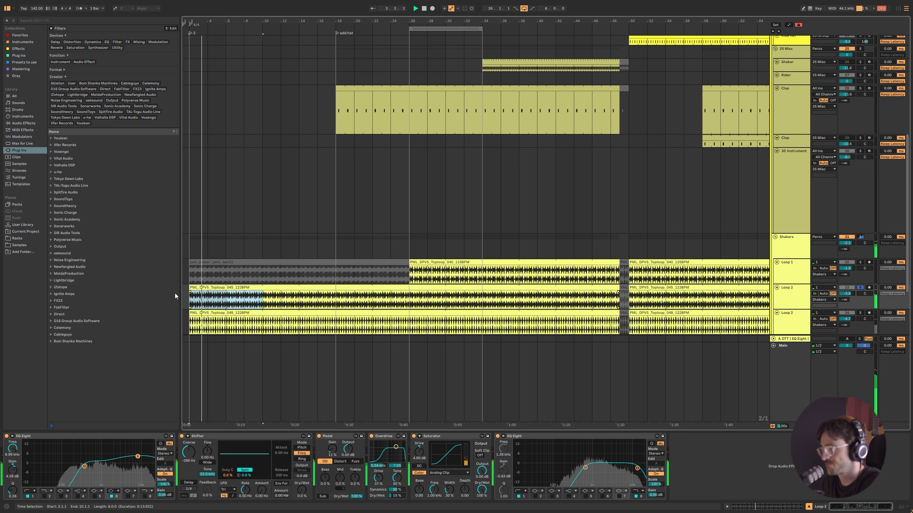
key("ctrl+l")
key("space")
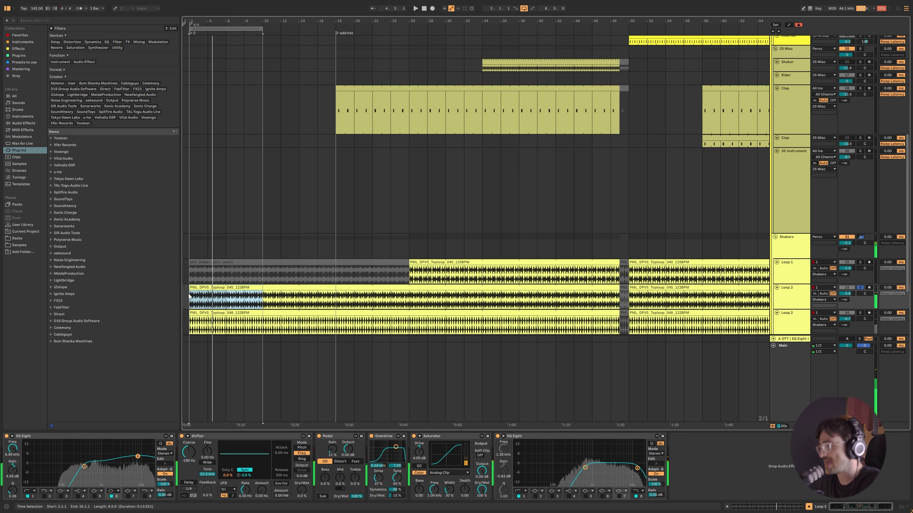
View the upper Loop 2 clip's sample, and bypass the Shifter, Pedal, Overdrive and Saturator on its track.
double_click(233, 295)
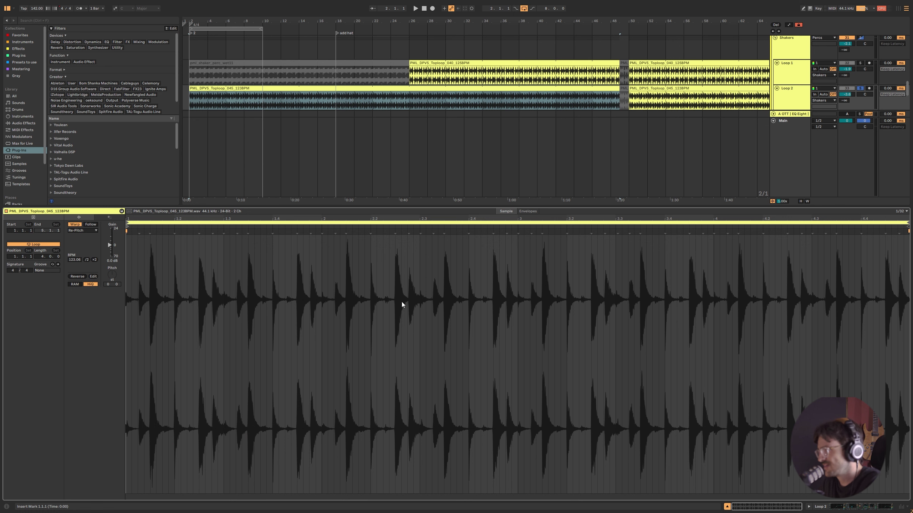
left_click(841, 507)
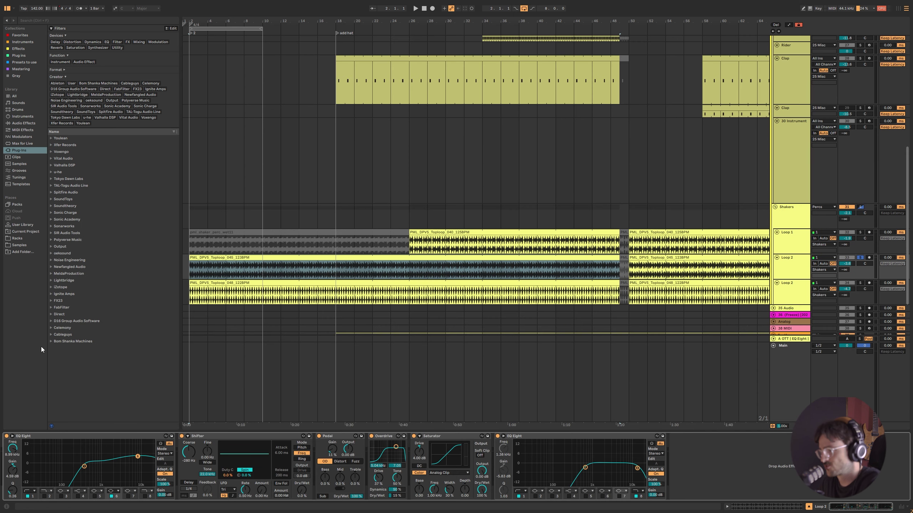
left_click(319, 436)
left_click(372, 436)
left_click(413, 436)
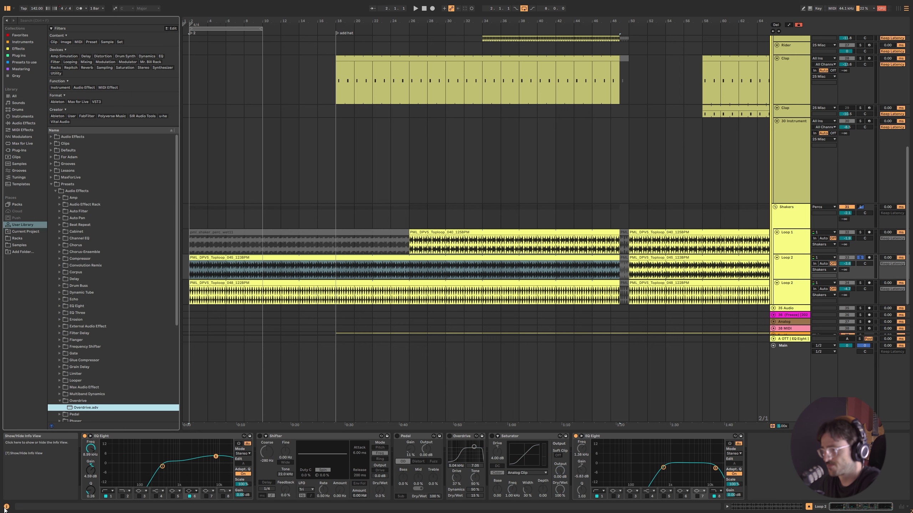
Hide the browser and info view, and select the upper Loop 2 clip starting at bar 2.
left_click(6, 20)
key("ctrl+alt+b")
left_click(184, 279)
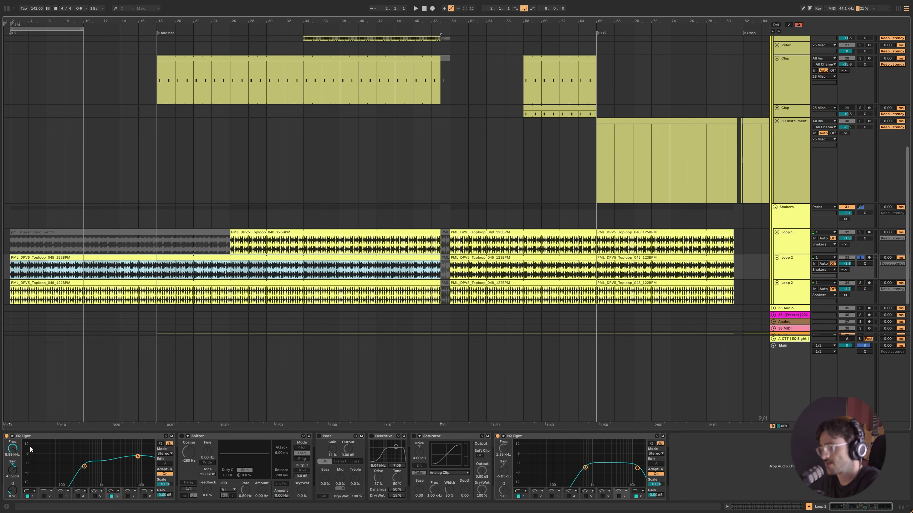
Play the soloed upper Loop 2 from bar 10 with the first EQ Eight bypassed, bypass the last one briefly, and re-enable both.
left_click(84, 273)
left_click(6, 436)
key("space")
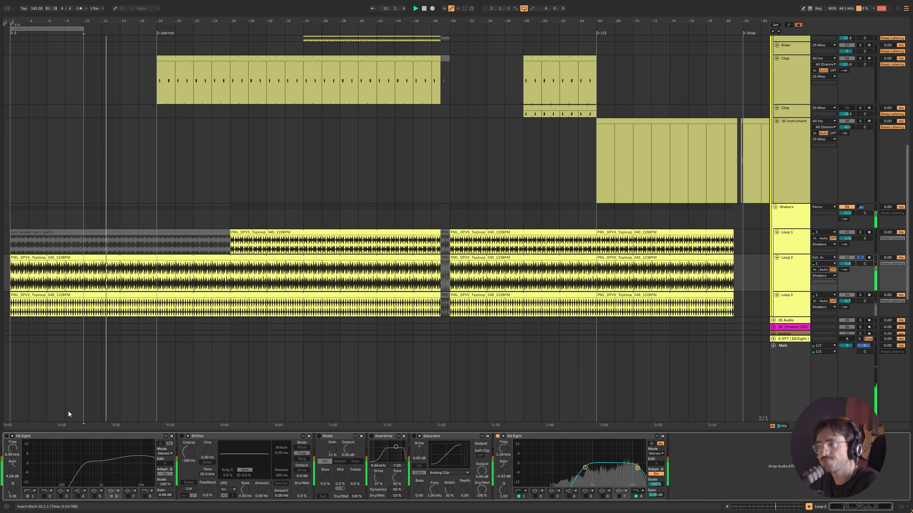
left_click(498, 436)
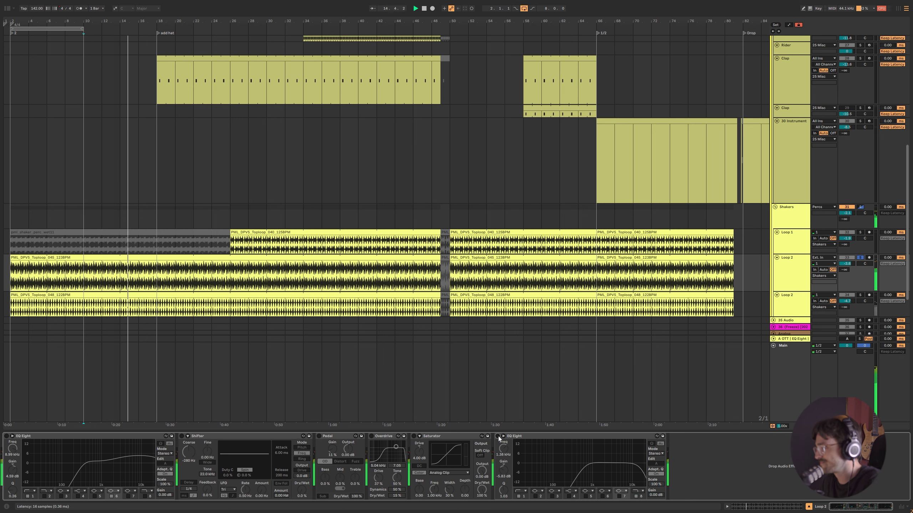
left_click(498, 436)
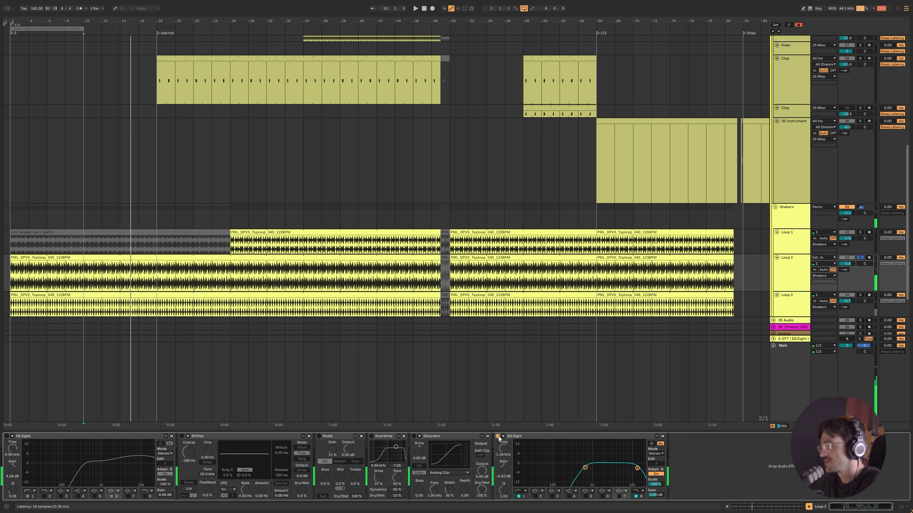
left_click(6, 436)
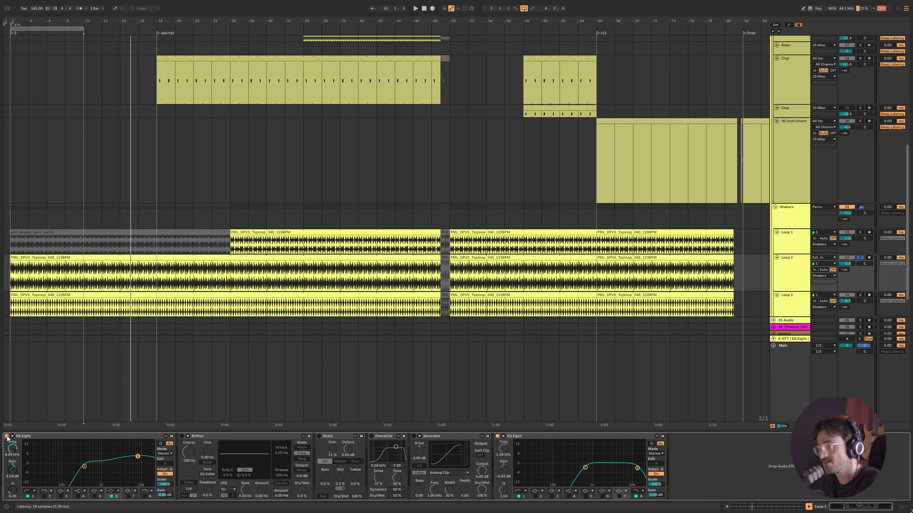
Play the loop through both EQ Eights, stop playback and turn on the Shifter in Freq mode.
key("space")
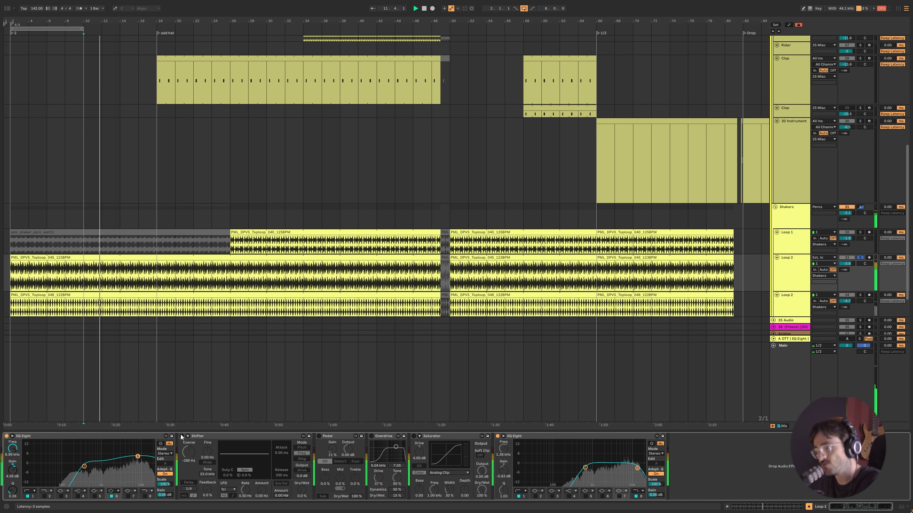
left_click(302, 454)
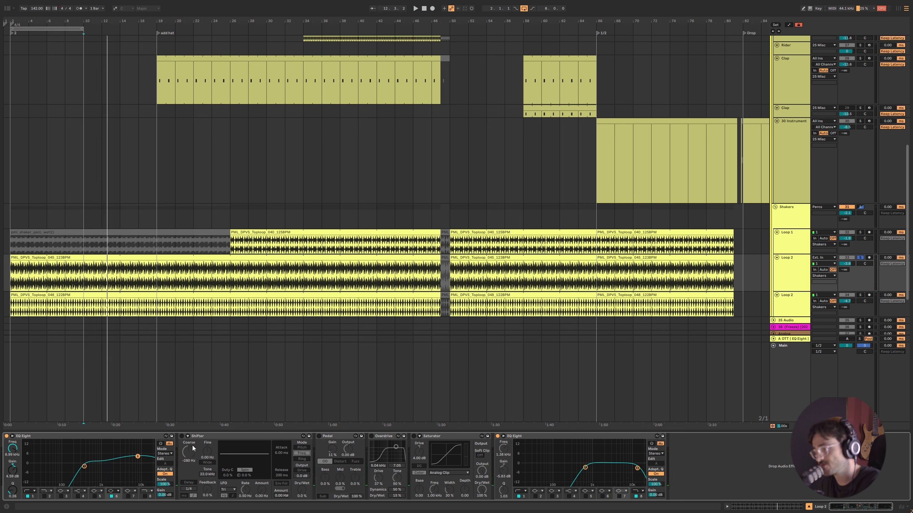
left_click(182, 436)
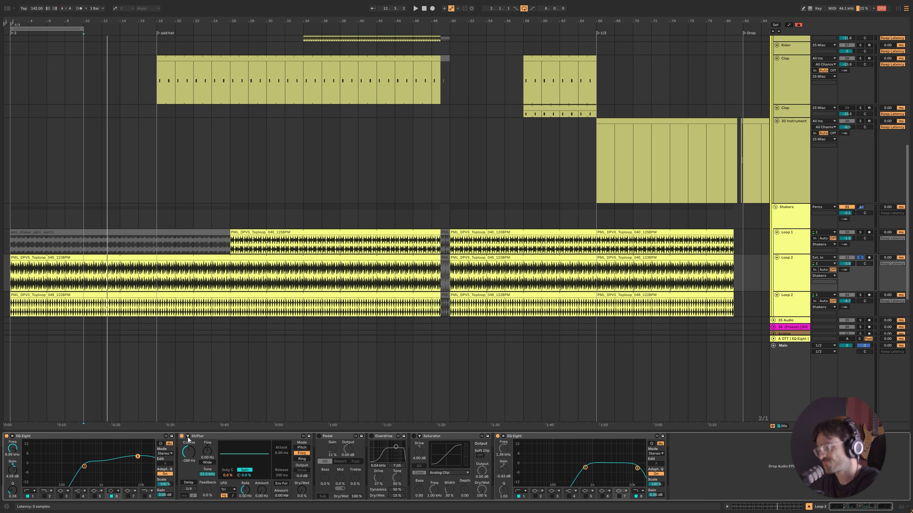
Play the loop with the Shifter in Pitch mode at 0 st, and return it to Freq mode.
left_click(302, 447)
key("space")
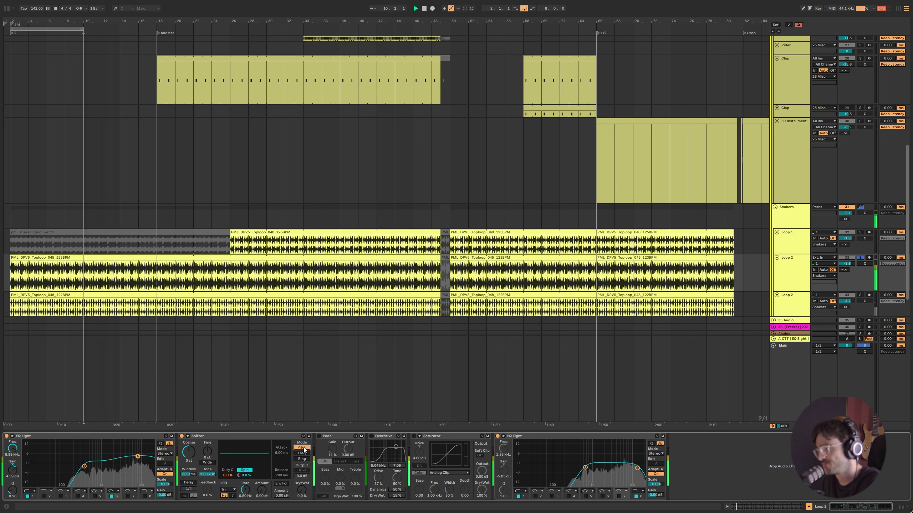
left_click_drag(188, 456, 189, 462)
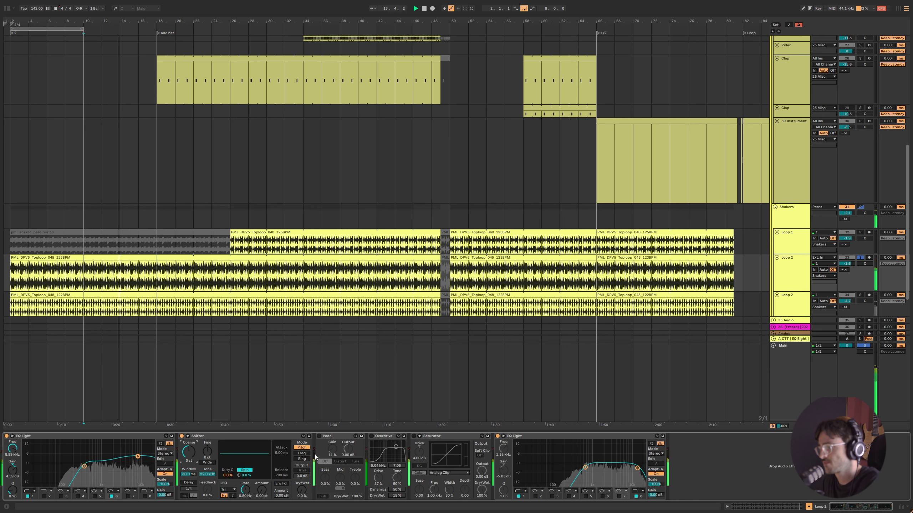
left_click(302, 454)
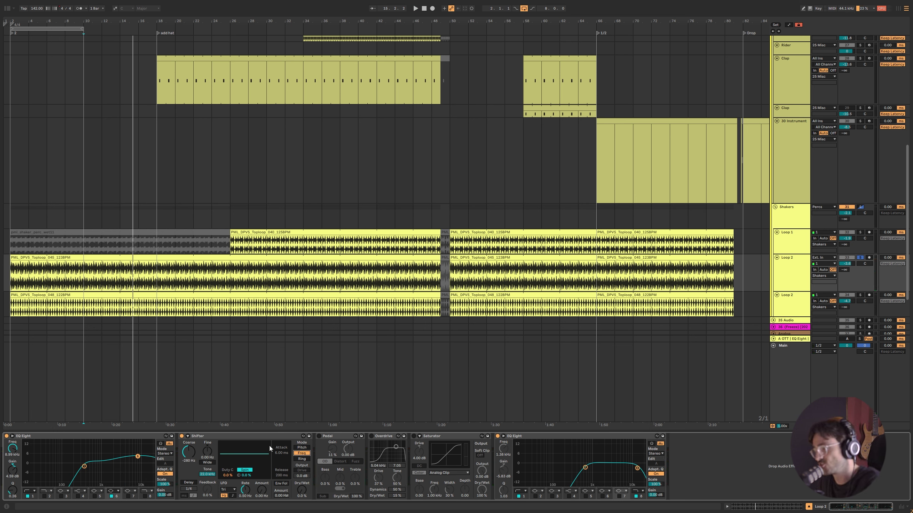
Collapse and expand the Shifter device, and undo its change to Pitch mode.
left_click(226, 437)
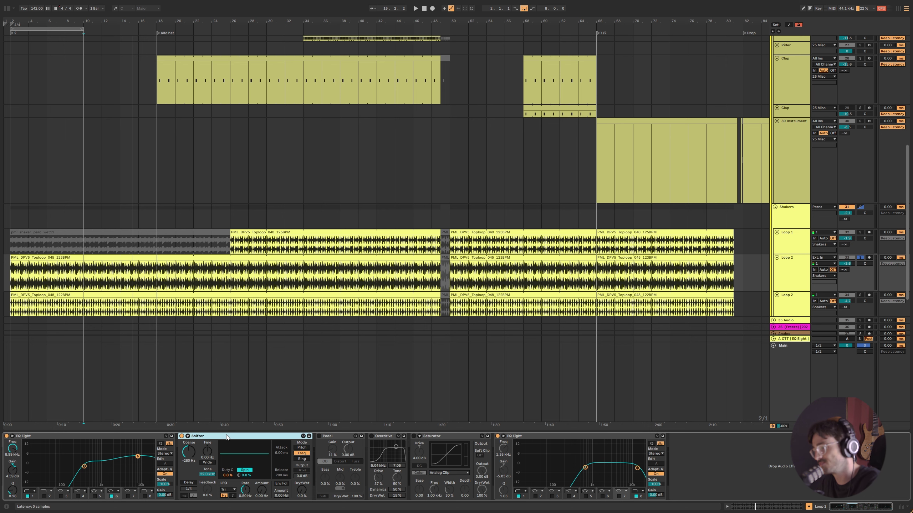
double_click(226, 437)
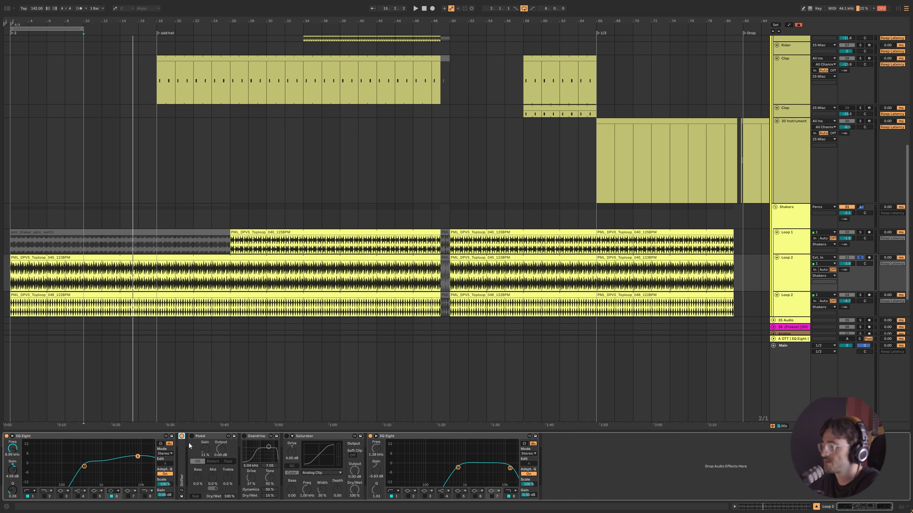
double_click(181, 455)
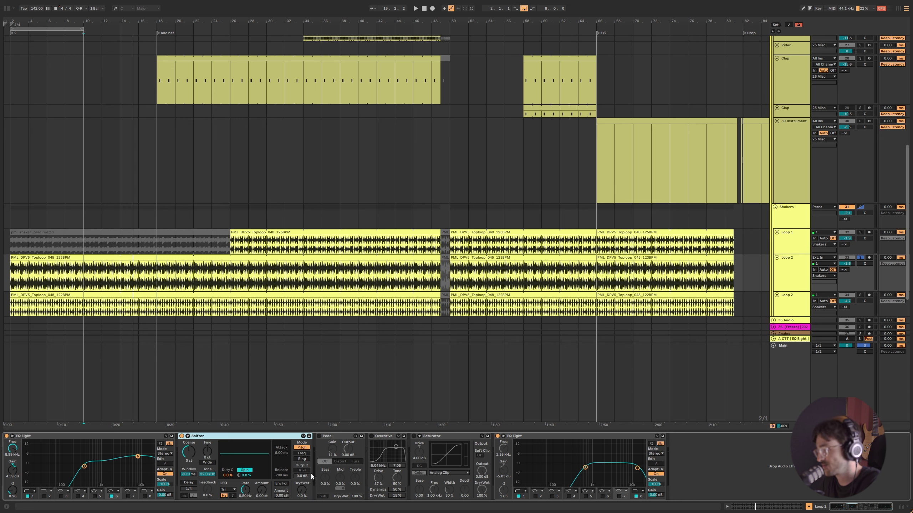
key("ctrl+z")
Play the loop while varying the Shifter's Dry/Wet amount in Freq mode, and stop playback.
key("space")
left_click_drag(303, 492, 301, 482)
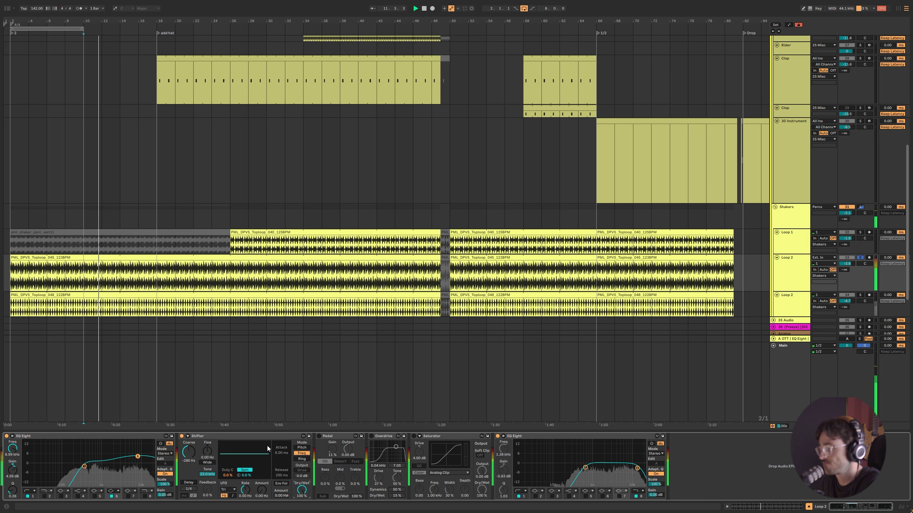
left_click_drag(307, 495, 307, 511)
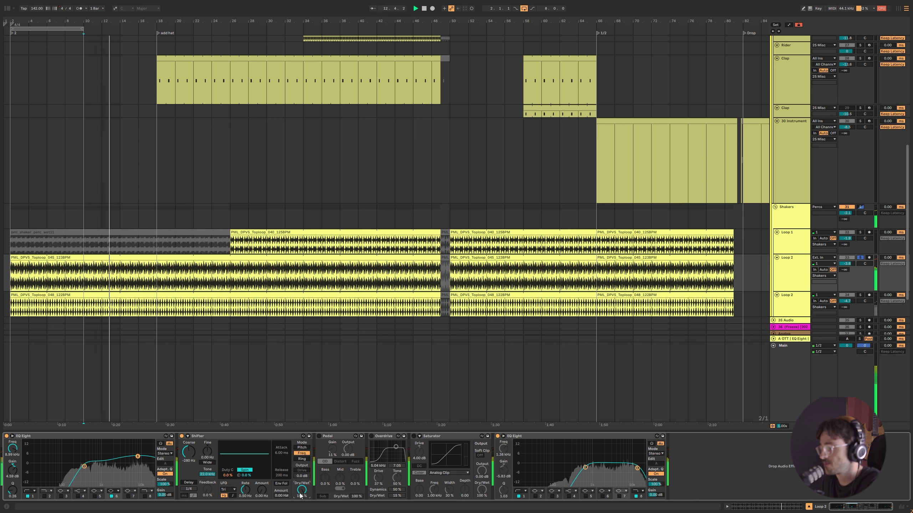
key("space")
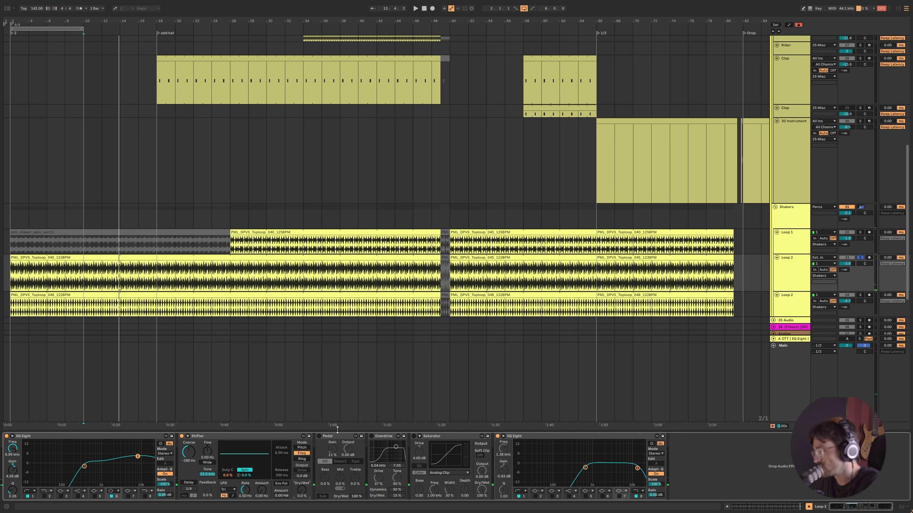
Switch the Shifter between Pitch and Freq modes, leaving Pitch active with its Coarse control selected.
left_click(302, 448)
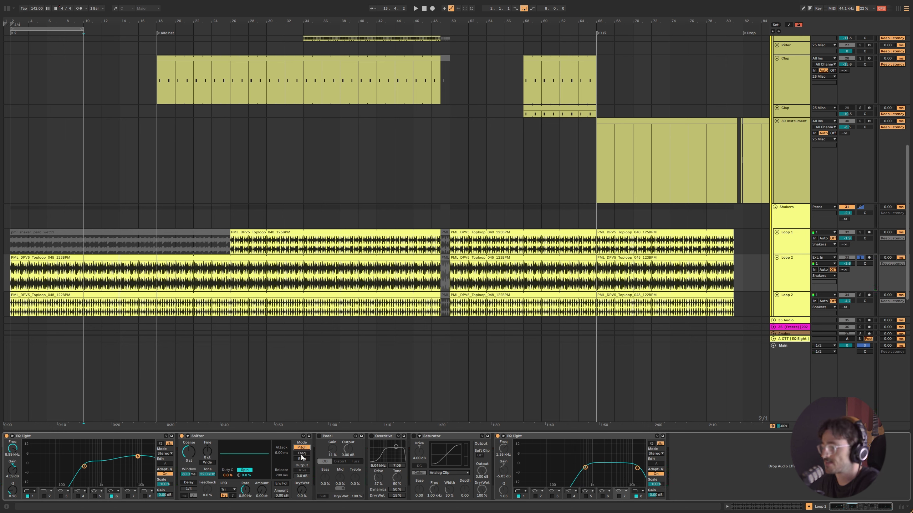
left_click(302, 454)
left_click(303, 448)
left_click(192, 454)
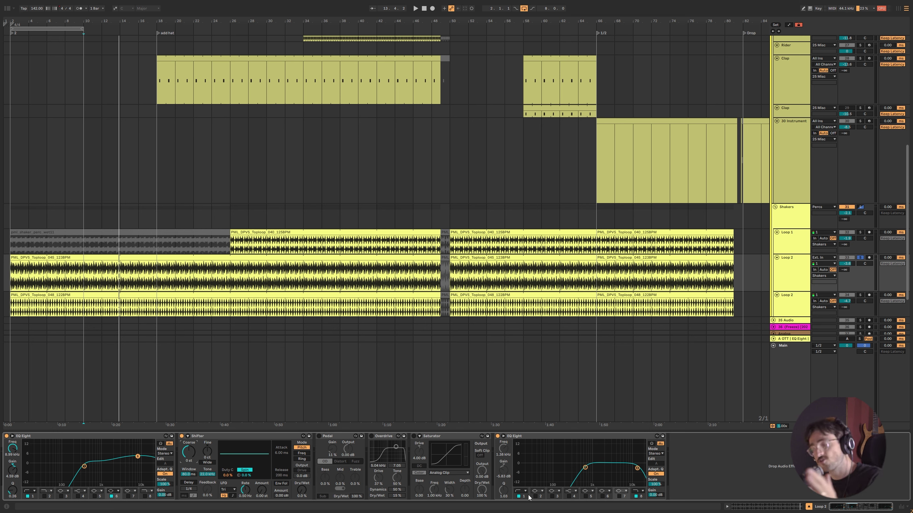
Expand the last EQ Eight's curve display, enable band 3 and raise it into a narrow peak at about 1.6 kHz.
left_click(503, 436)
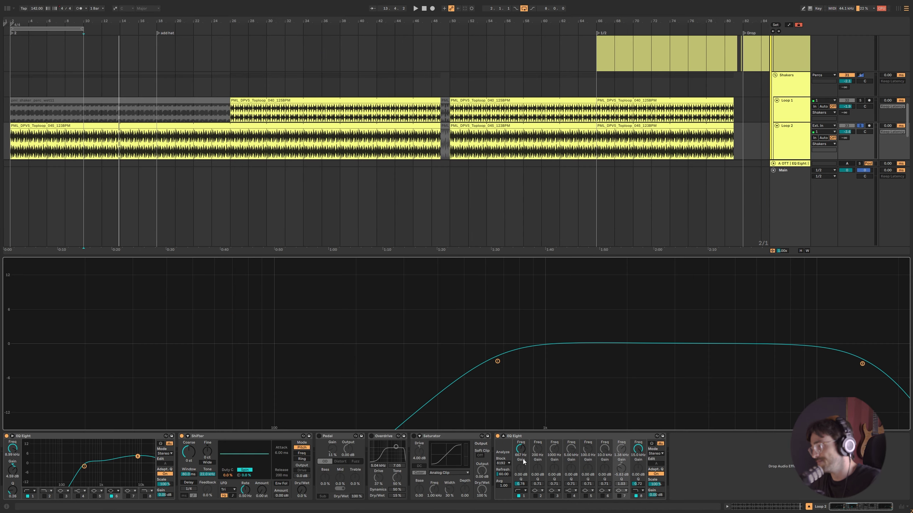
left_click(552, 496)
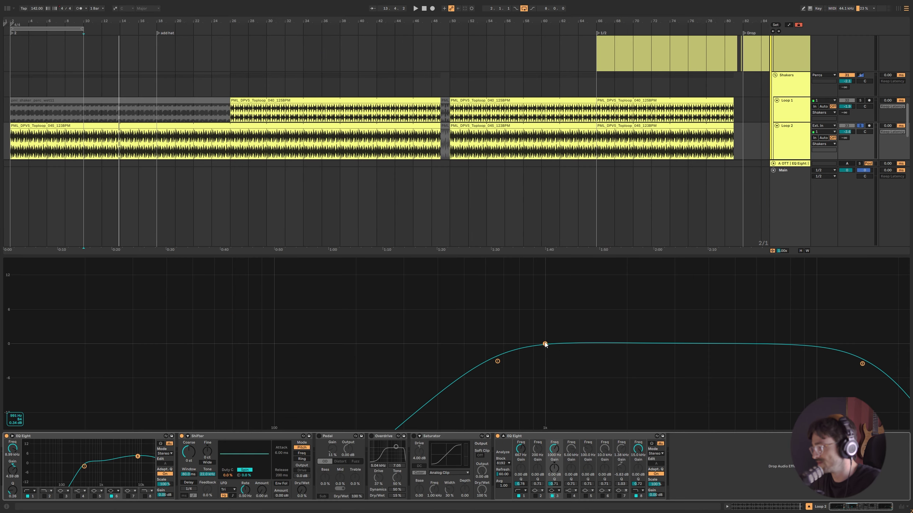
left_click_drag(544, 345, 602, 313)
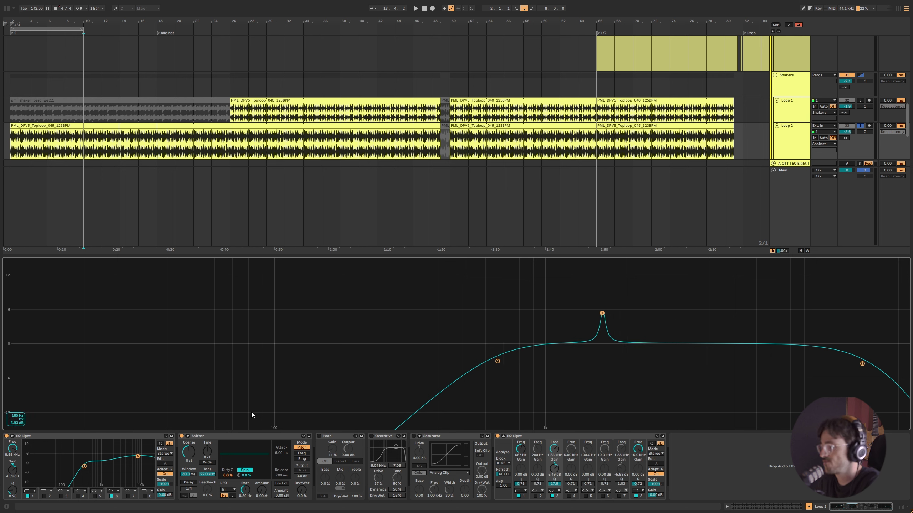
Set the Shifter's coarse pitch shift to 1 st.
left_click(190, 454)
type("1")
key("Return")
Move the narrow band 3 peak to 1 kHz, up to about 2.9 kHz, and back to just below 1 kHz.
left_click_drag(602, 313, 803, 362)
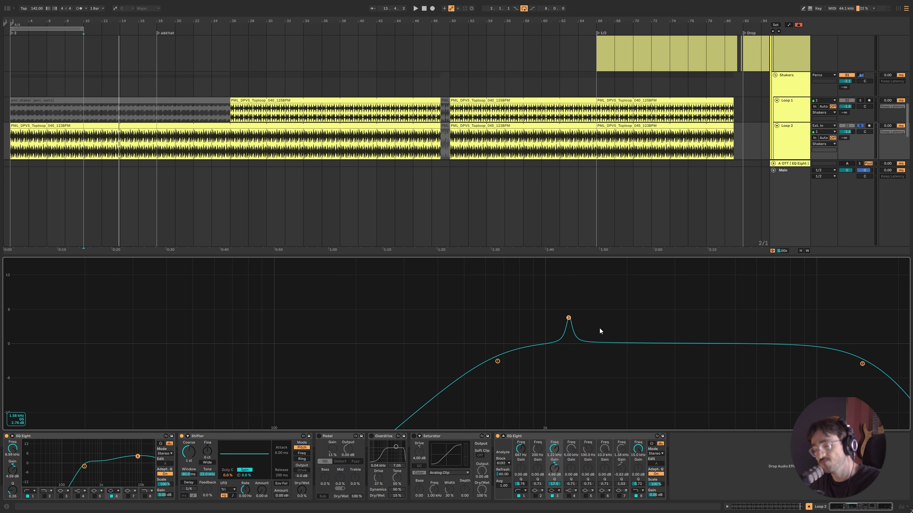
left_click_drag(568, 318, 545, 312)
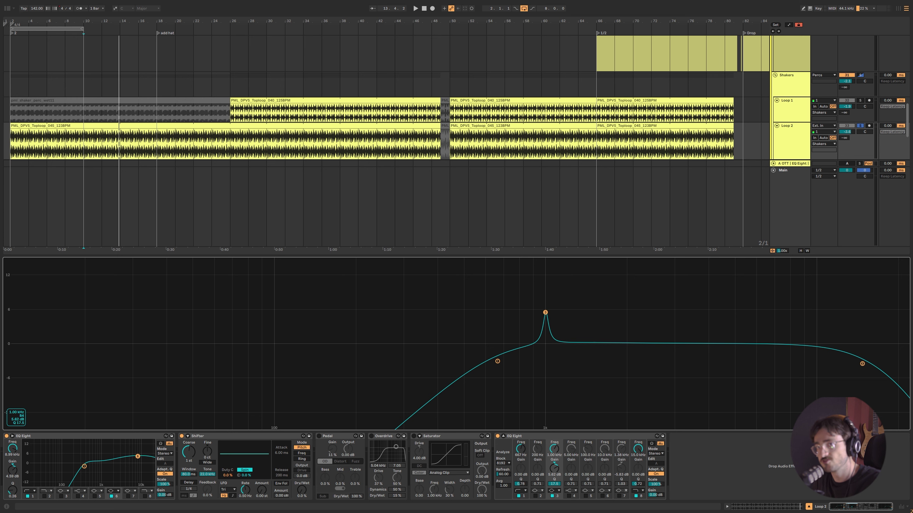
left_click_drag(545, 312, 671, 326)
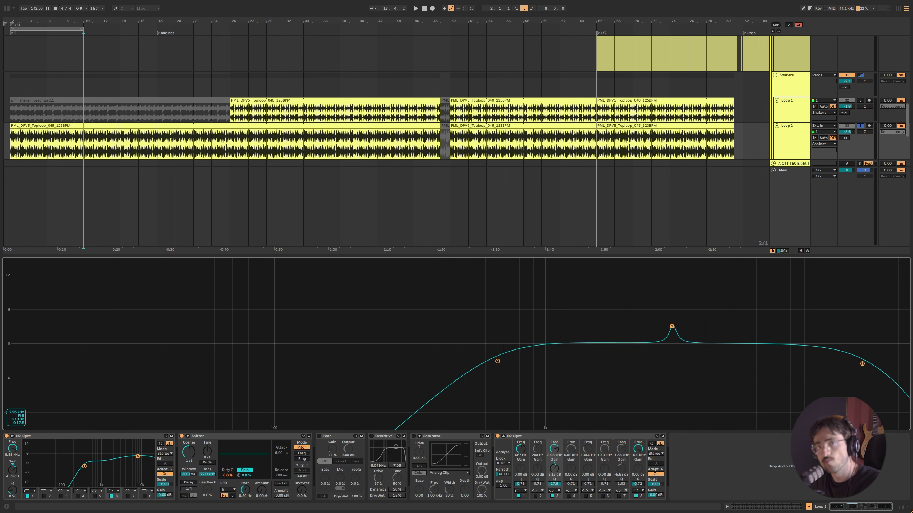
left_click_drag(672, 326, 541, 319)
Switch the Shifter to Freq mode and lower EQ band 3 to about 0 dB near 1 kHz.
left_click(303, 454)
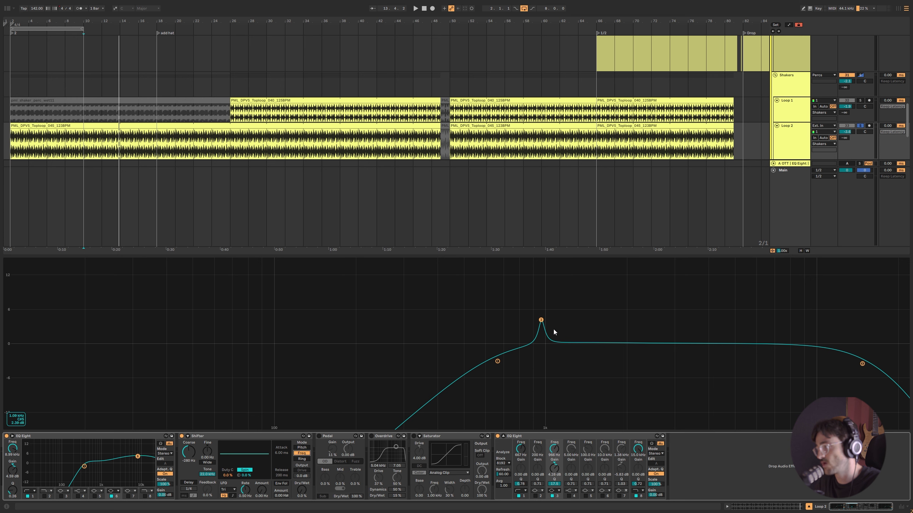
left_click_drag(540, 321, 546, 342)
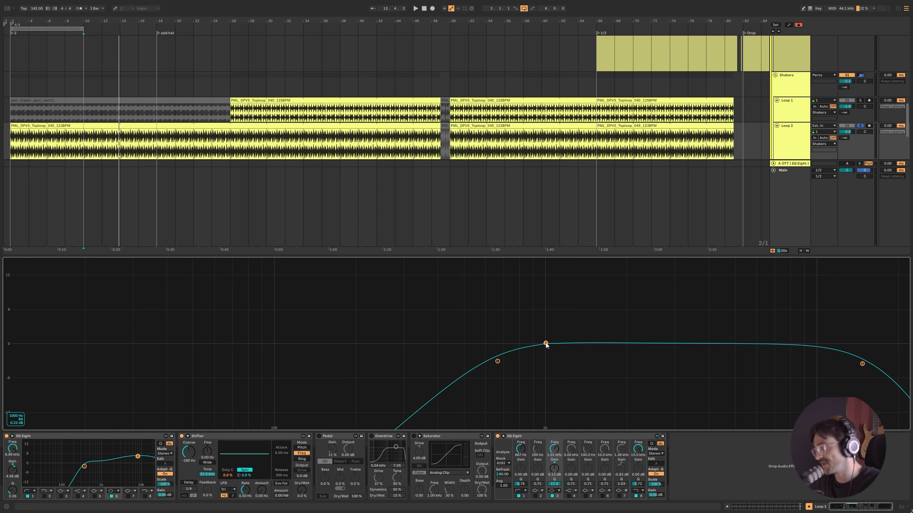
mouse_move(545, 344)
left_mouse_down()
mouse_move(545, 329)
mouse_move(547, 343)
left_mouse_up()
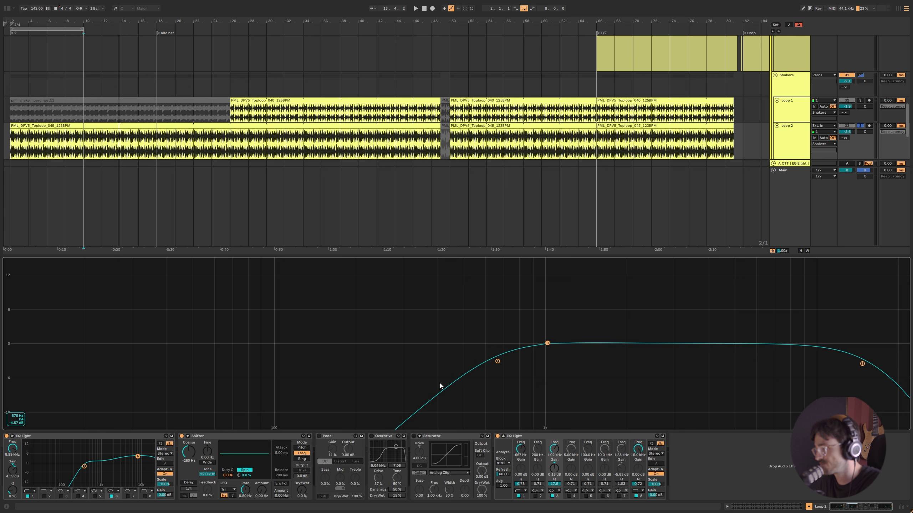
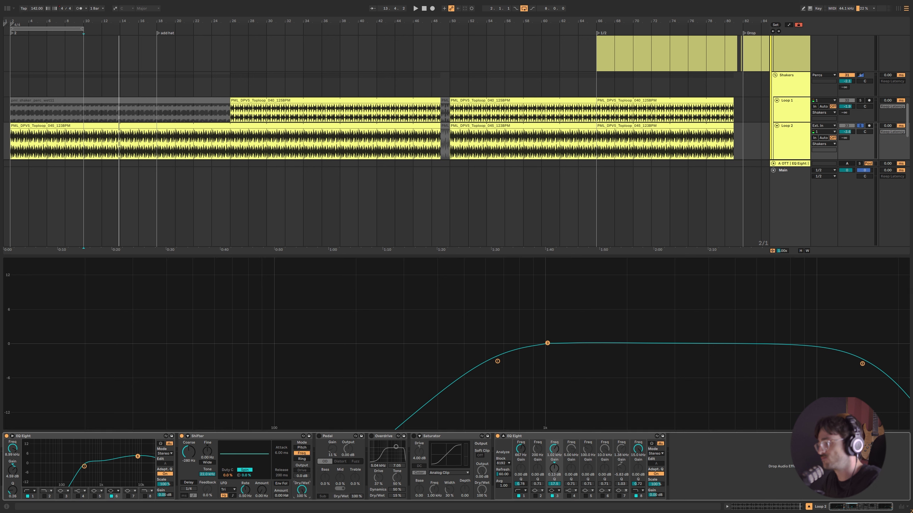
Adjust the Shifter's Dry/Wet amount and lower its coarse frequency shift to about -3.81 kHz.
double_click(304, 488)
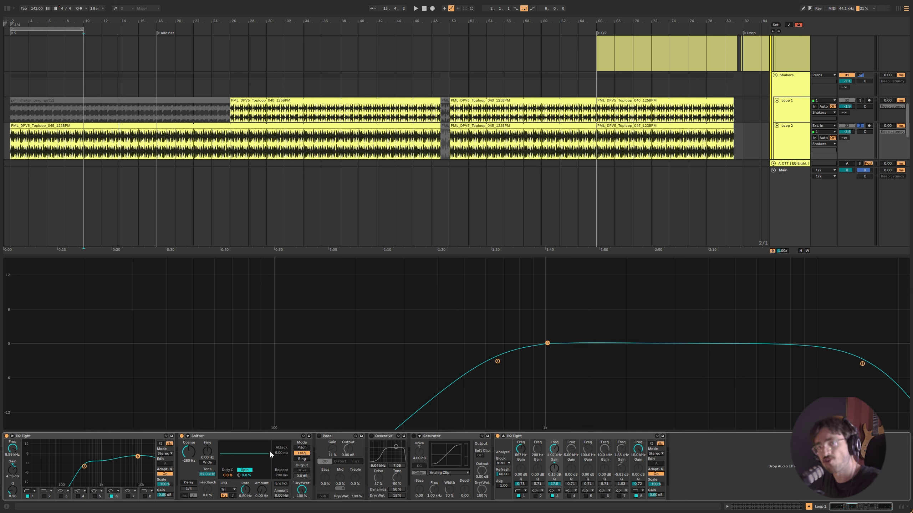
left_click_drag(304, 490, 304, 507)
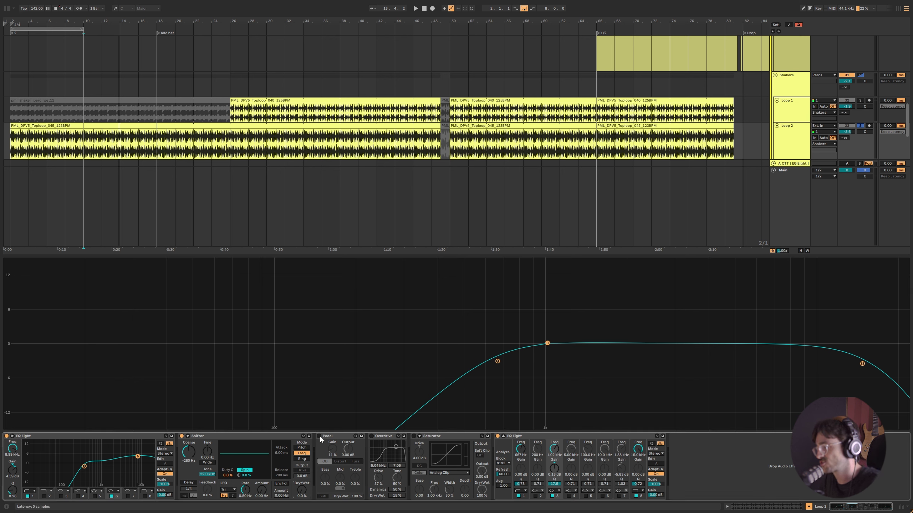
left_click_drag(188, 452, 189, 468)
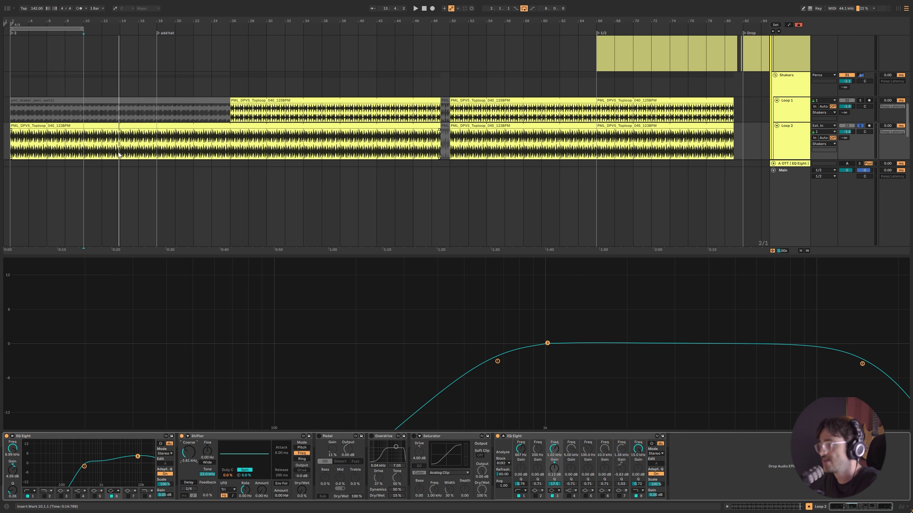
Play the upper Loop 2 from bar 10 and compare it with the Shifter off and on.
left_click(96, 149)
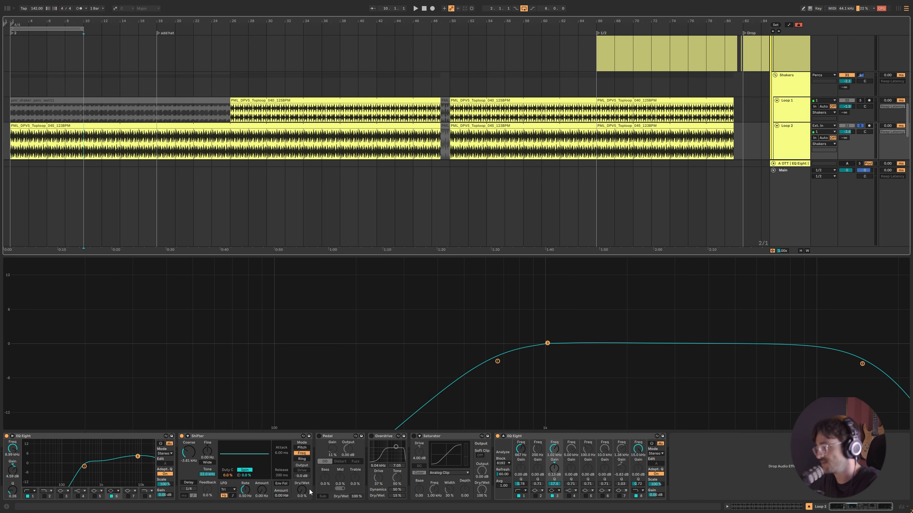
key("space")
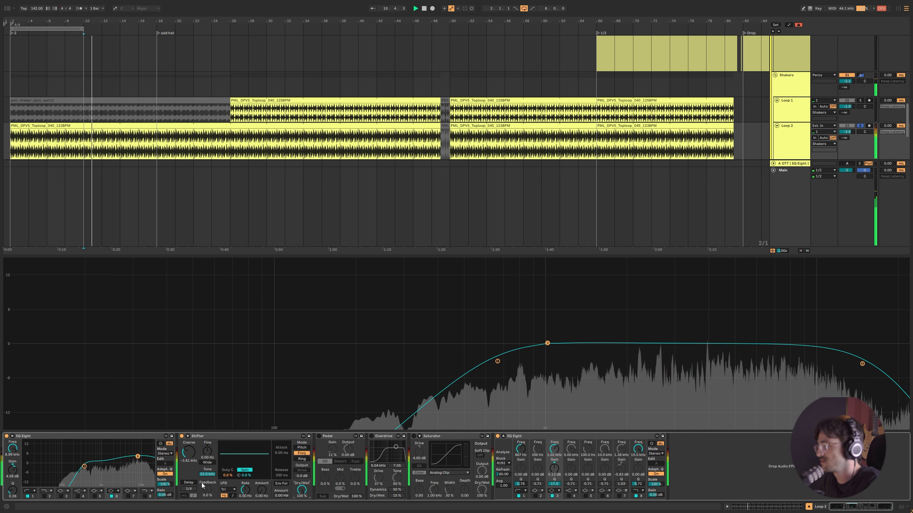
left_click(182, 437)
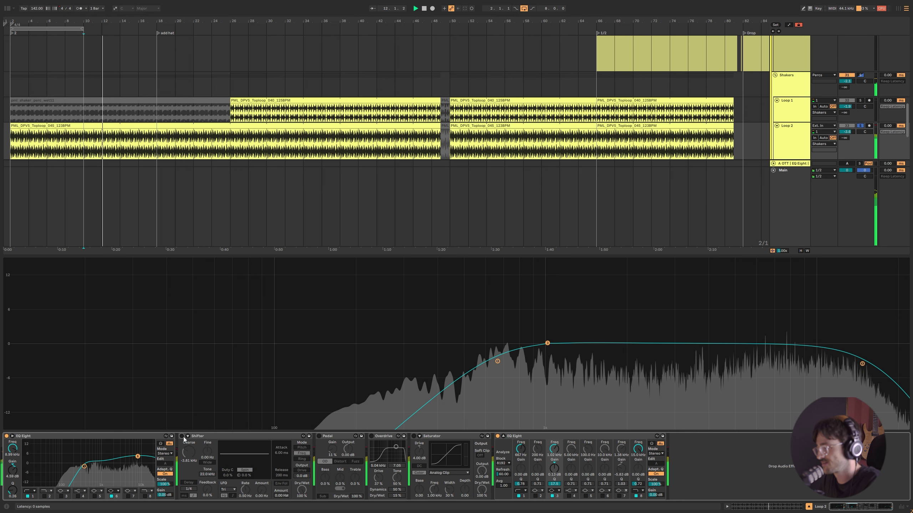
left_click(182, 437)
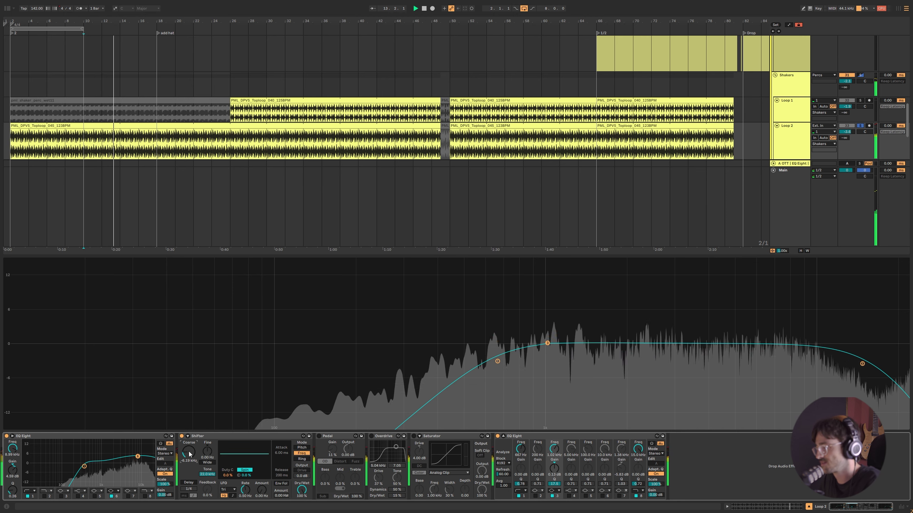
Lower the Shifter's coarse frequency shift to -10.0 kHz while the upper Loop 2 plays, and stop playback.
left_click_drag(188, 452, 191, 454)
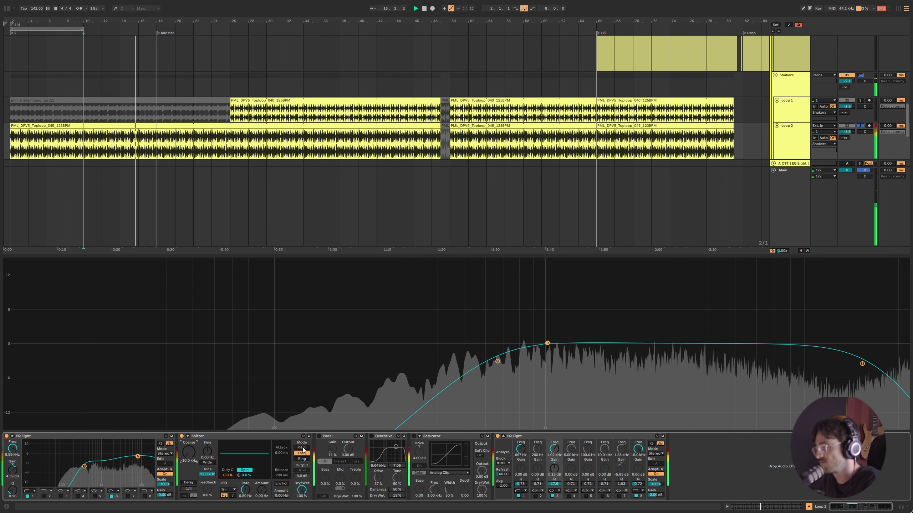
key("space")
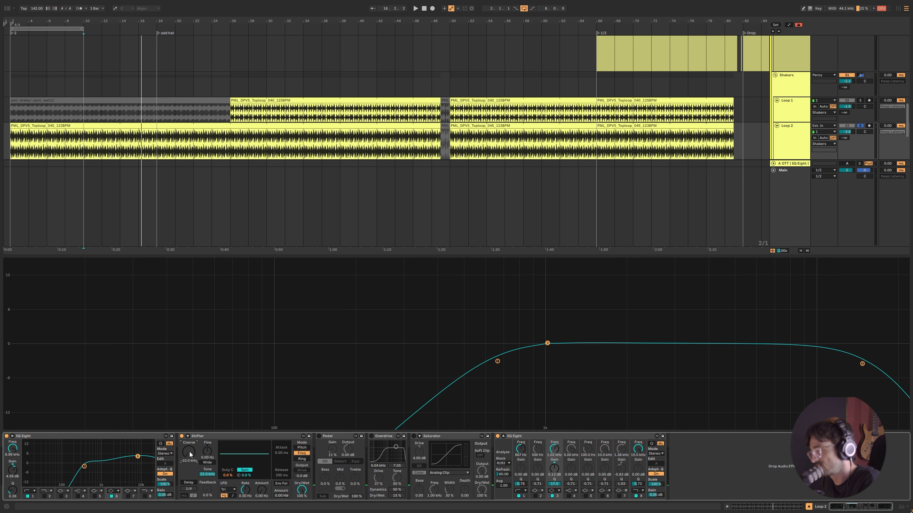
Switch the Shifter to Pitch mode with a coarse shift of -24 st, play the loop, and turn the Shifter off.
left_click(302, 448)
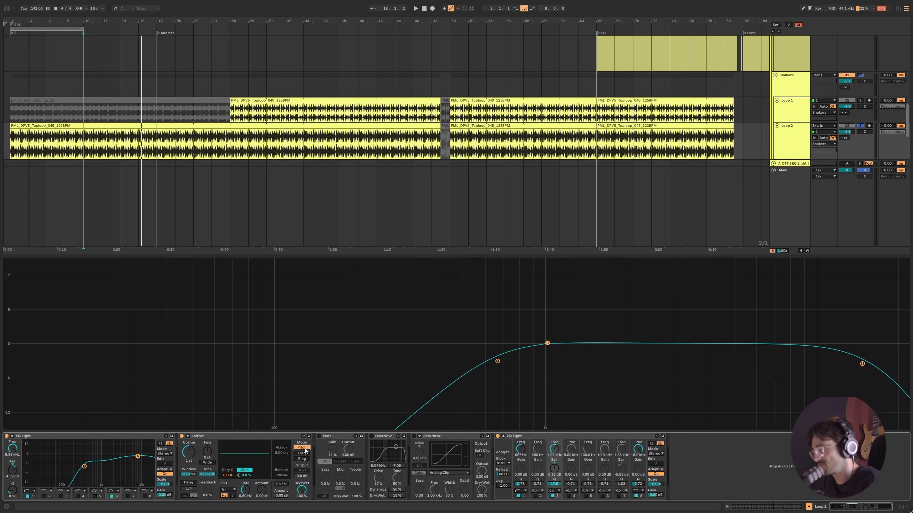
left_click_drag(184, 452, 197, 458)
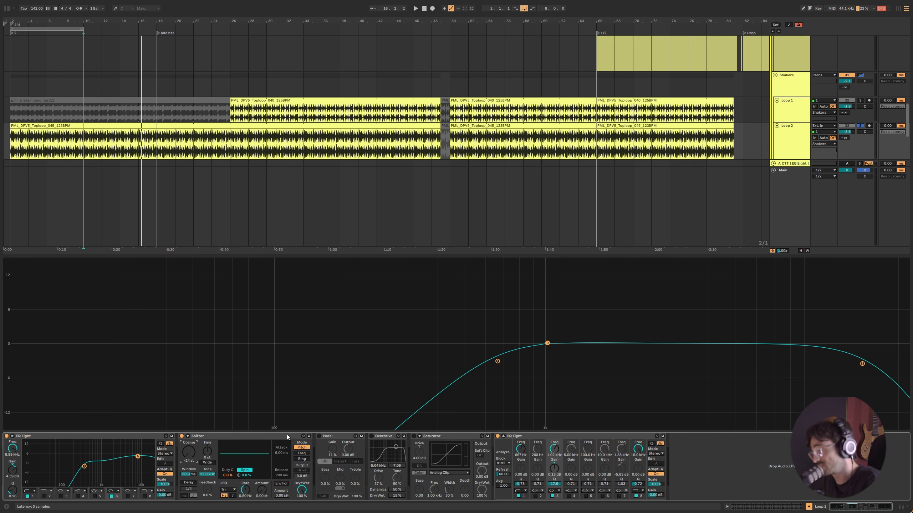
key("space")
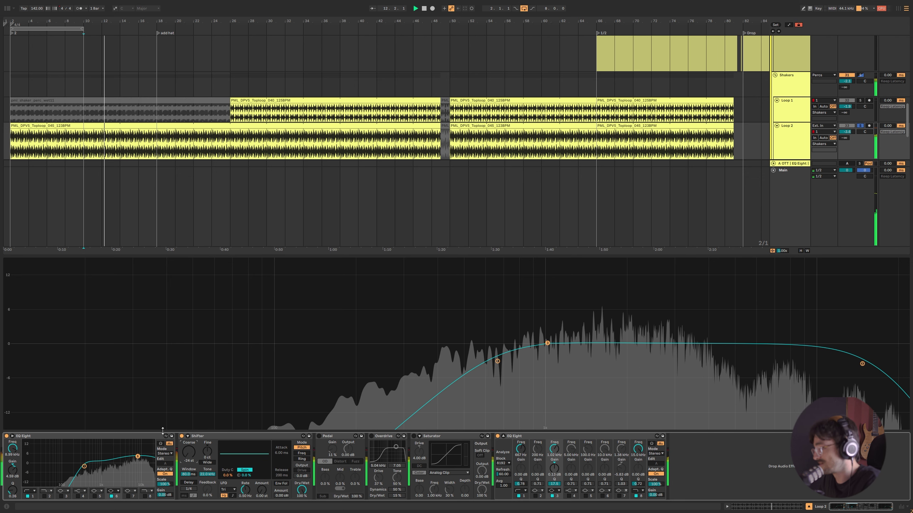
left_click(182, 436)
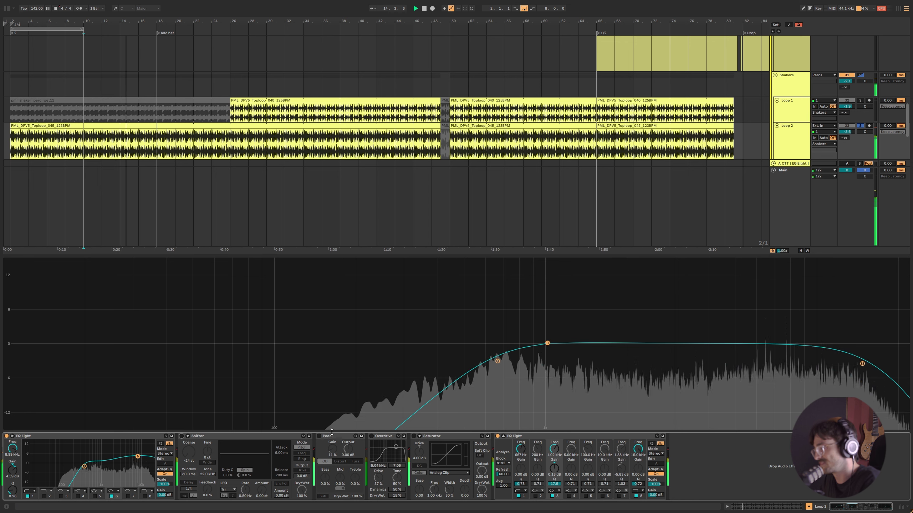
Play the upper Loop 2 from bar 10 and compare it with the Pedal effect on and off.
left_click(319, 436)
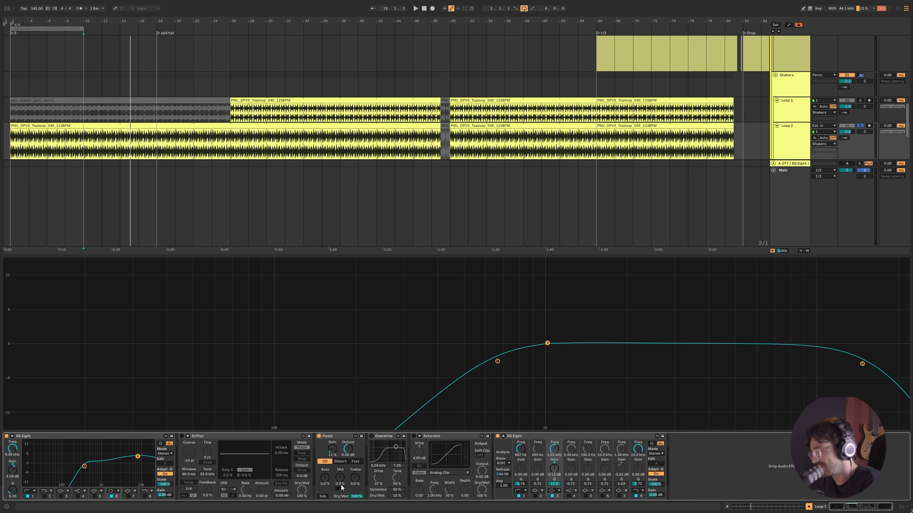
key("space")
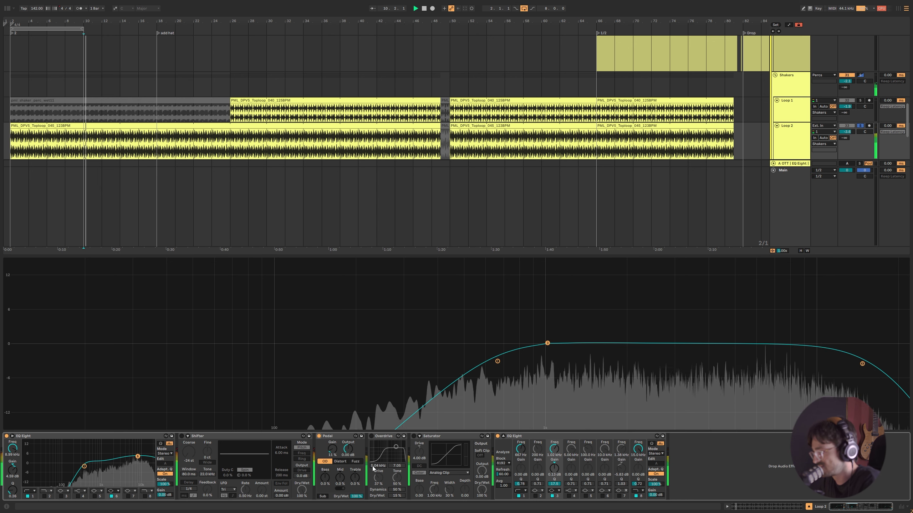
left_click(318, 436)
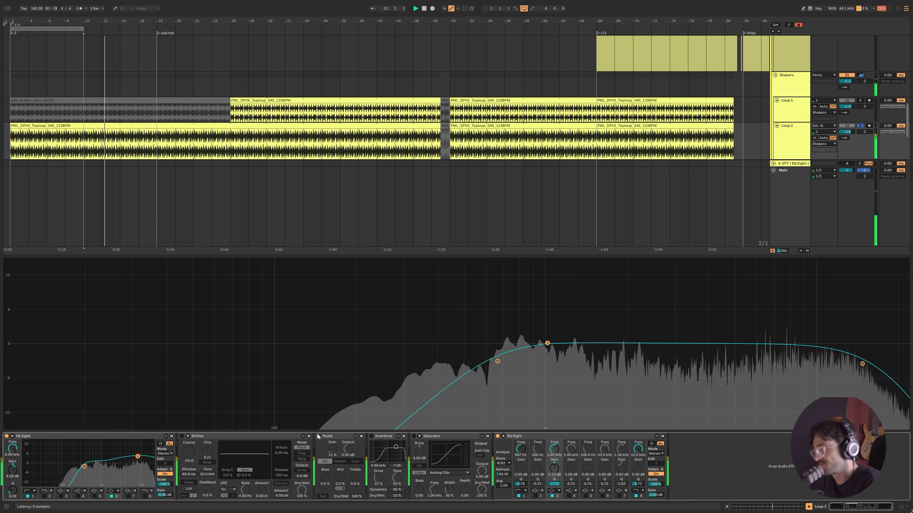
left_click(318, 436)
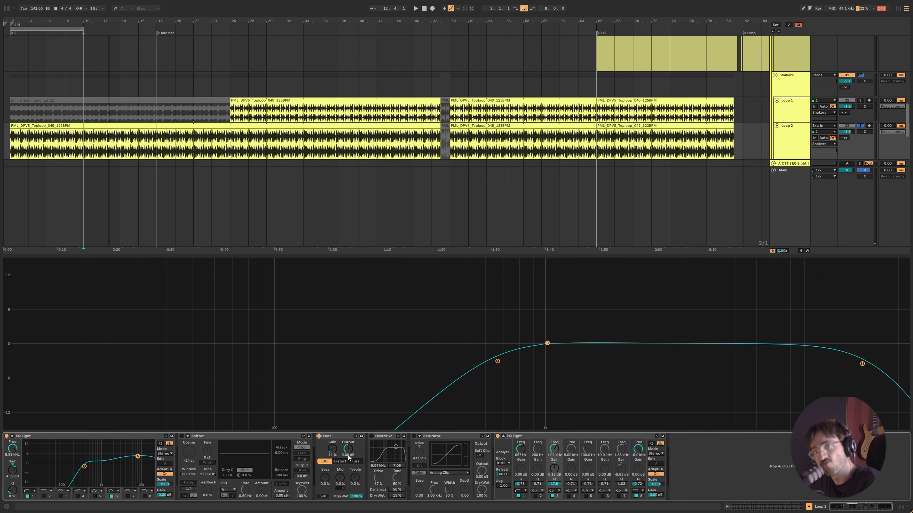
left_click(319, 436)
key("space")
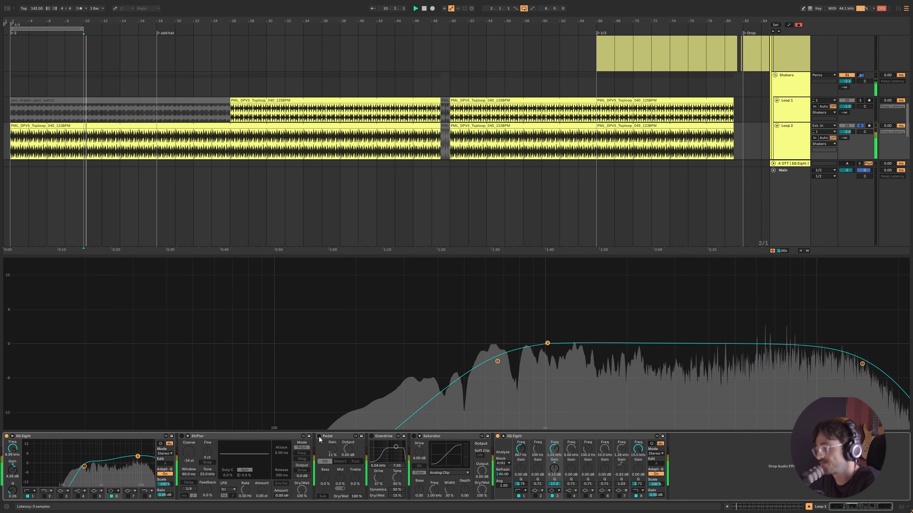
Enable the Pedal, Overdrive and Saturator on the upper Loop 2 one after another during playback.
left_click(319, 436)
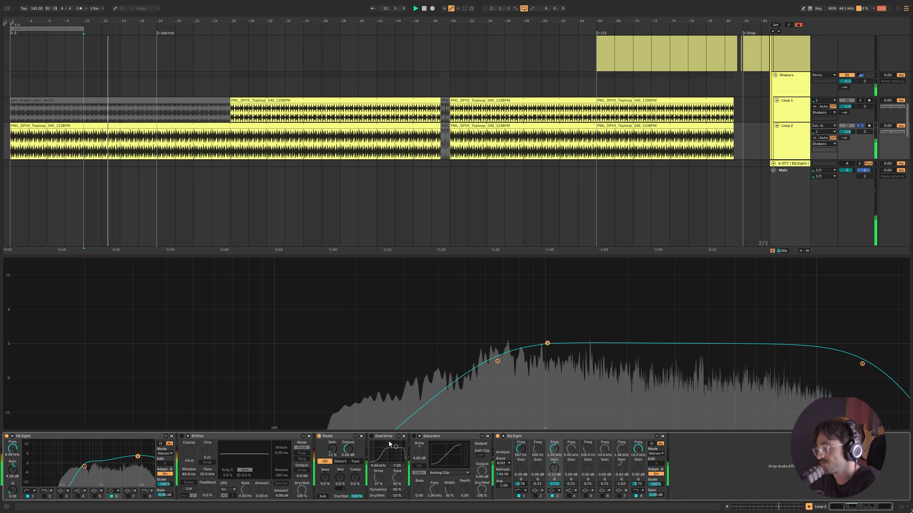
left_click(371, 436)
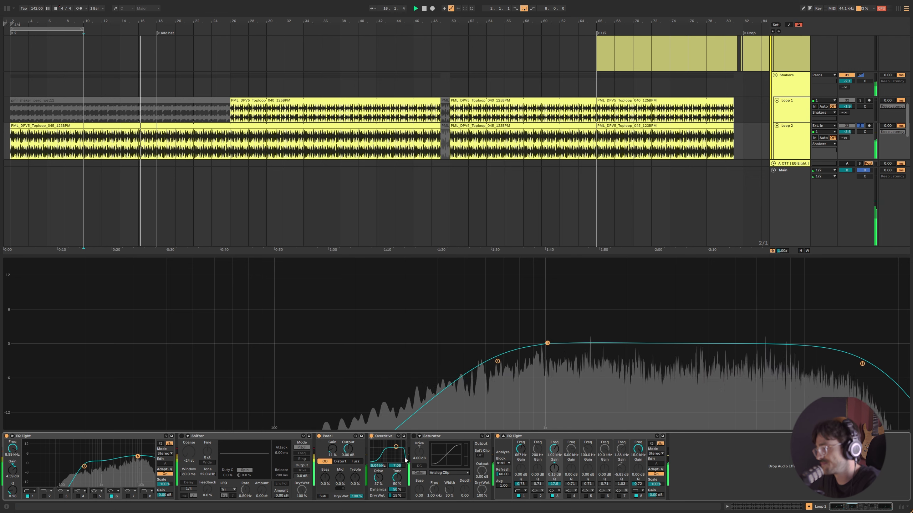
left_click(414, 436)
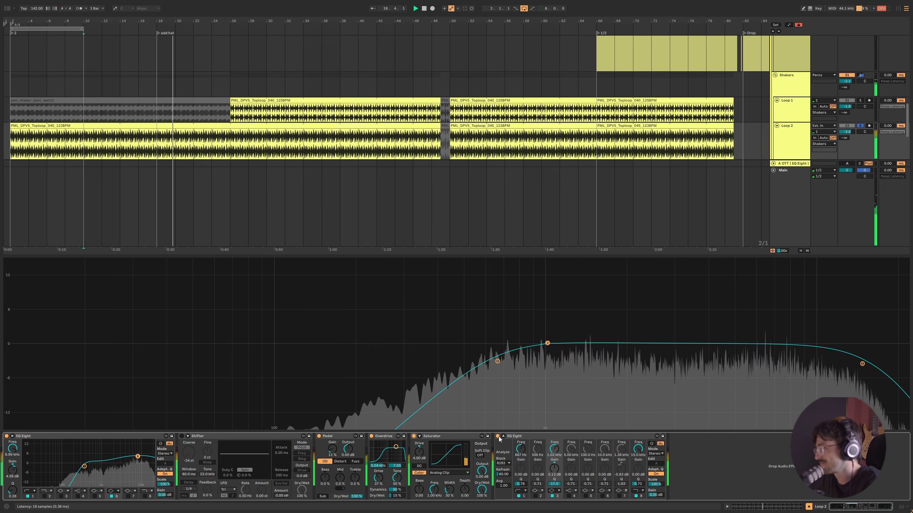
Play the lower Loop 2 soloed from bar 18 and select its Pedal, Overdrive and Saturator devices.
left_click(151, 223)
key("space")
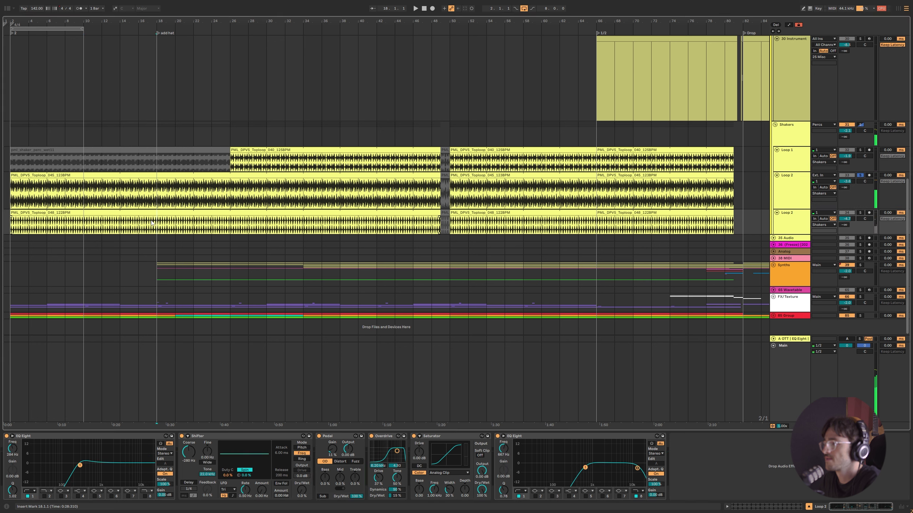
key("space")
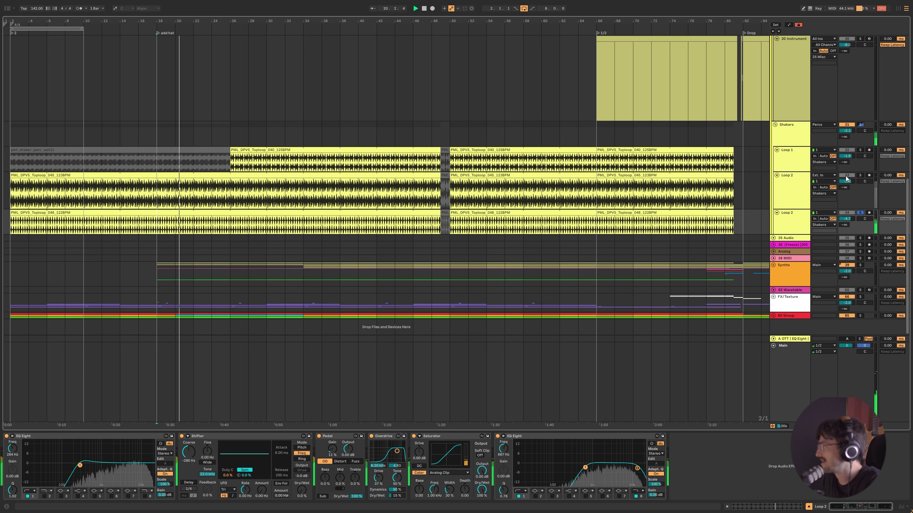
key("space")
left_click(241, 436)
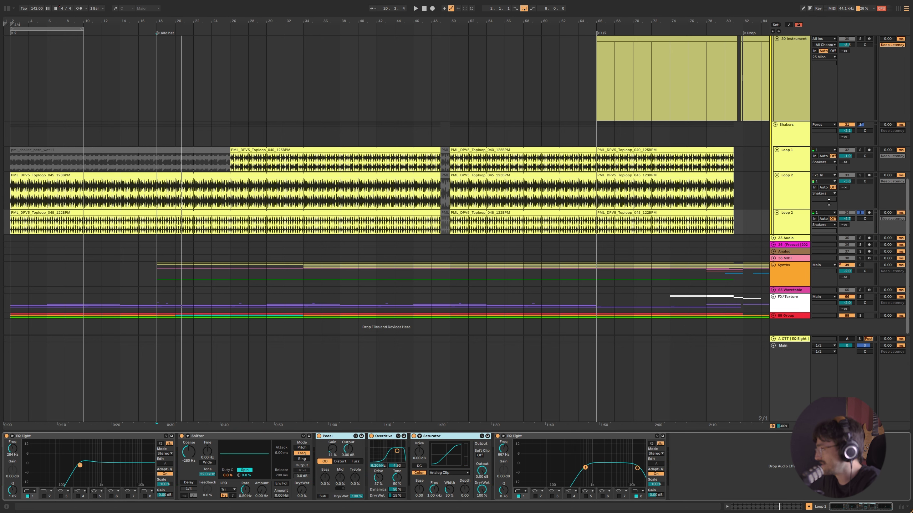
Solo the upper Loop 2 together with the lower one and play both from bar 18, toggling the lower one's solo.
left_click(860, 175)
key("space")
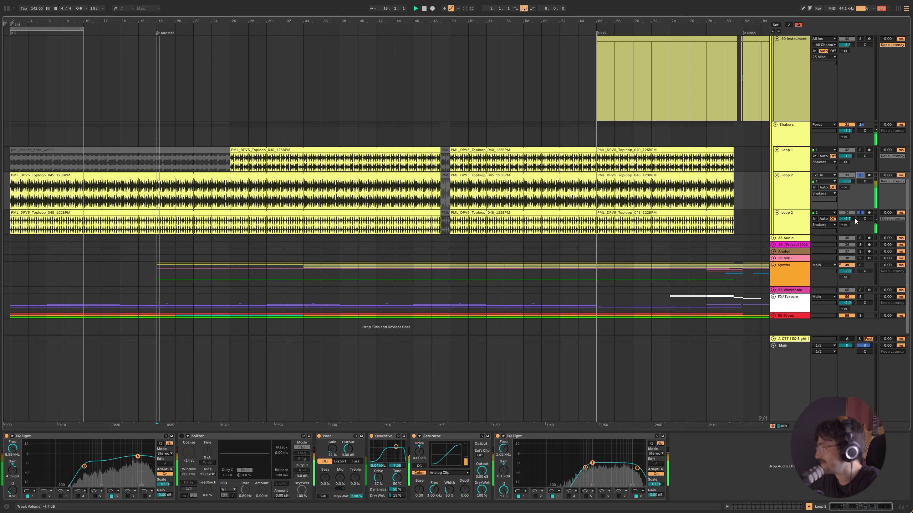
left_click(859, 212)
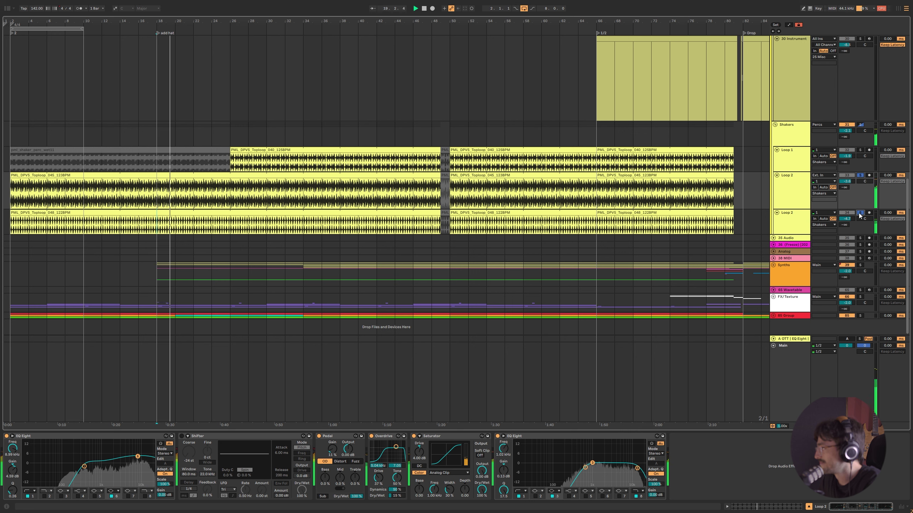
left_click(860, 213)
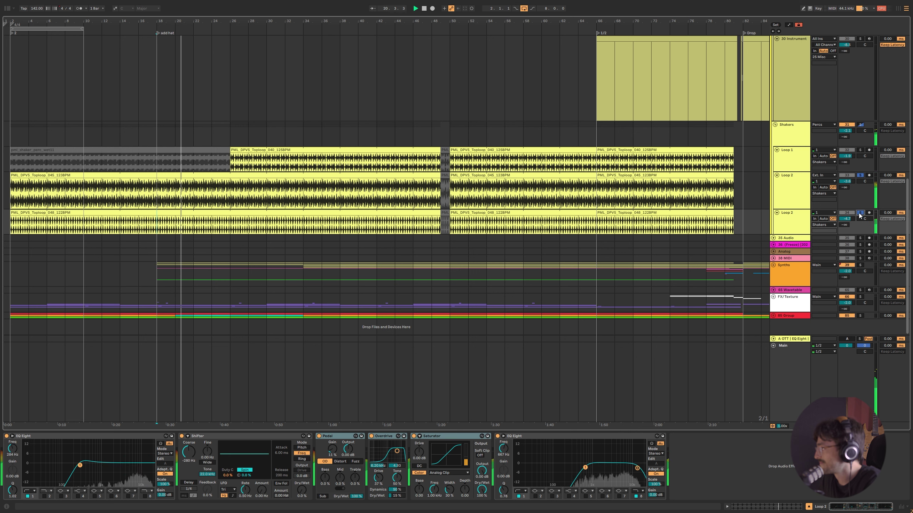
Solo the whole Shakers group instead of its individual loops and play it with its effect chain shown.
left_click(804, 143)
key("space")
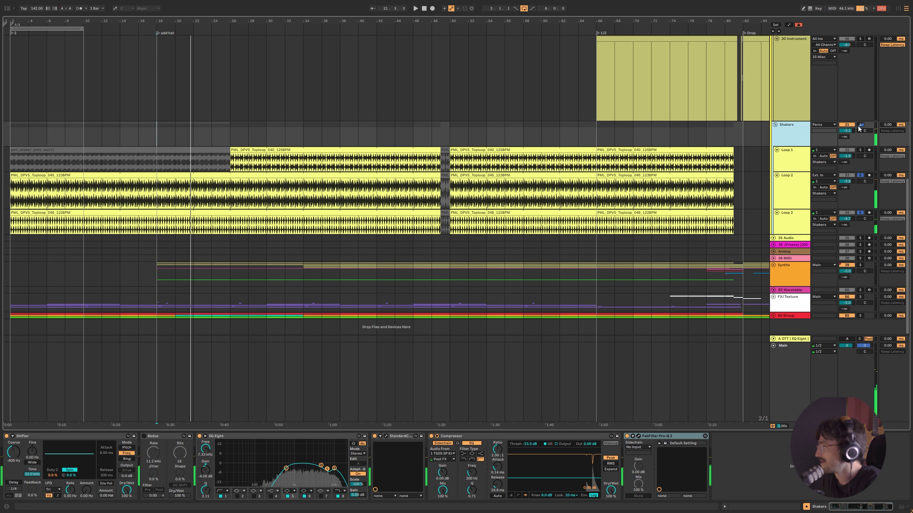
key("s")
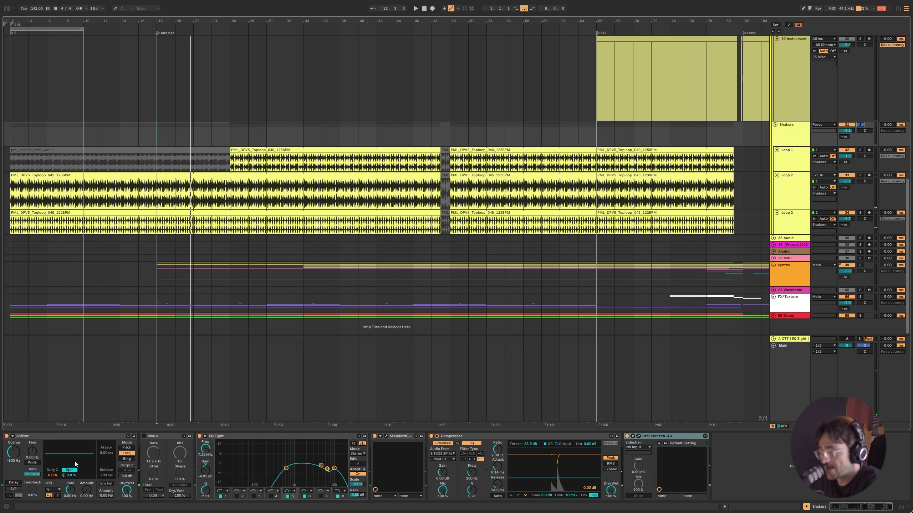
left_click_drag(132, 487, 128, 488)
key("space")
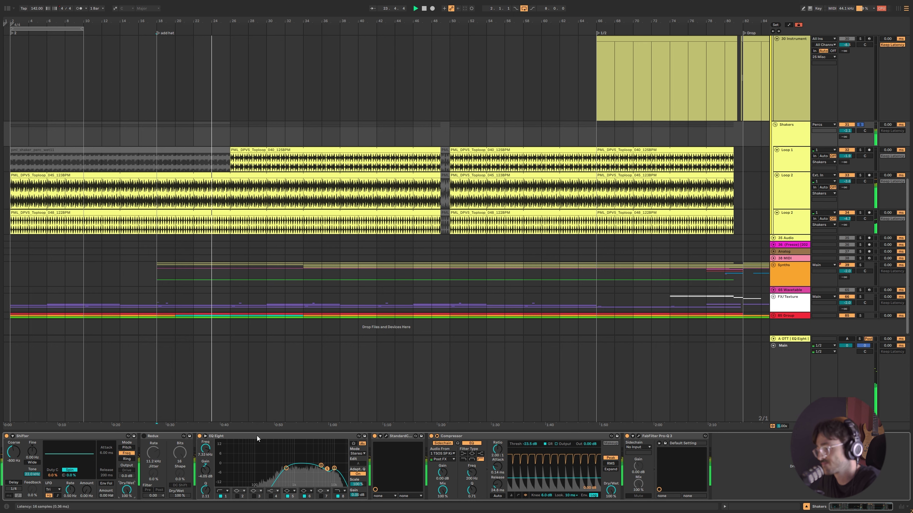
Open the StandardCLIP plug-in on the Shakers group and play from bar 70, moving its window off the clips.
left_click(385, 436)
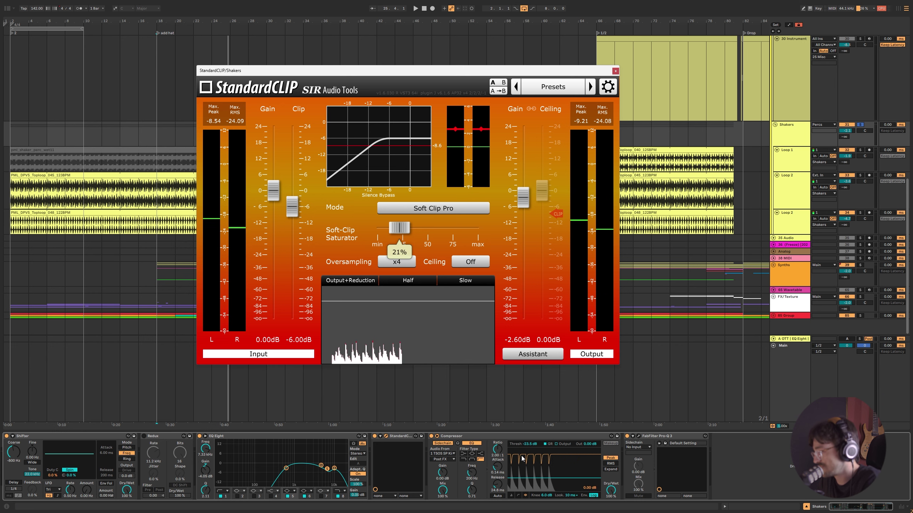
left_click(641, 164)
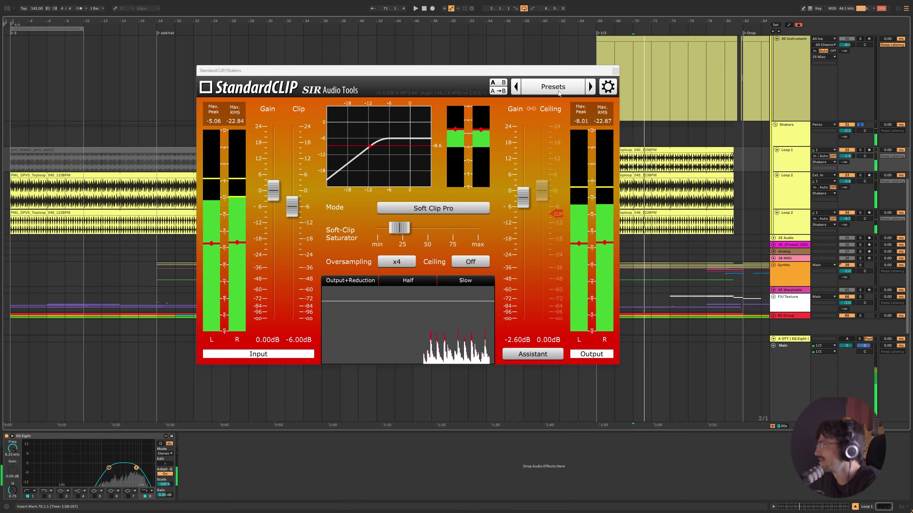
left_click_drag(560, 73, 495, 261)
Play Loop 1 soloed from bar 26 and reposition the StandardCLIP window above the Shakers group's device chain.
left_click(245, 149)
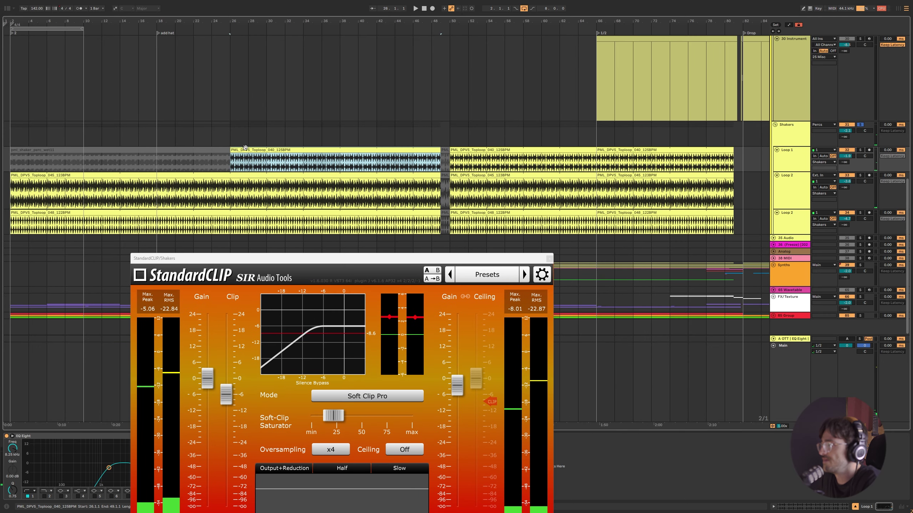
left_click(240, 139)
key("space")
left_click_drag(333, 263, 415, 227)
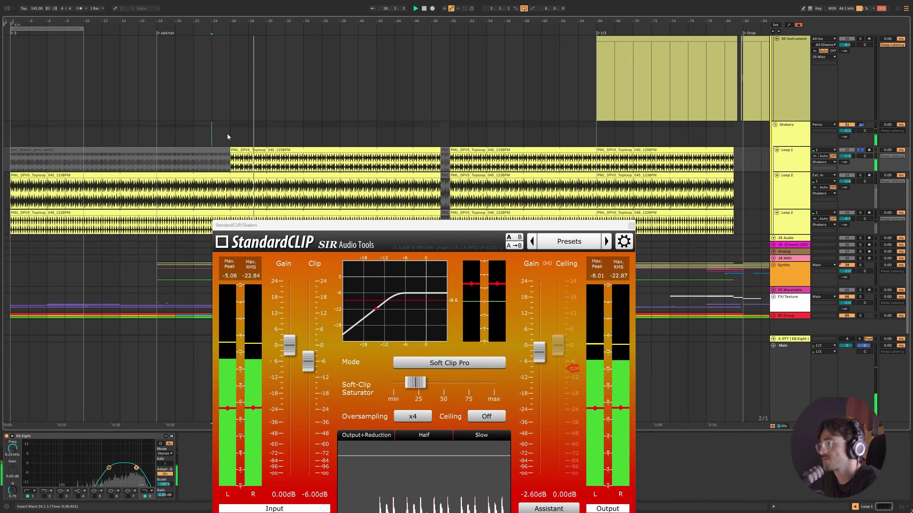
left_click_drag(557, 229, 589, 86)
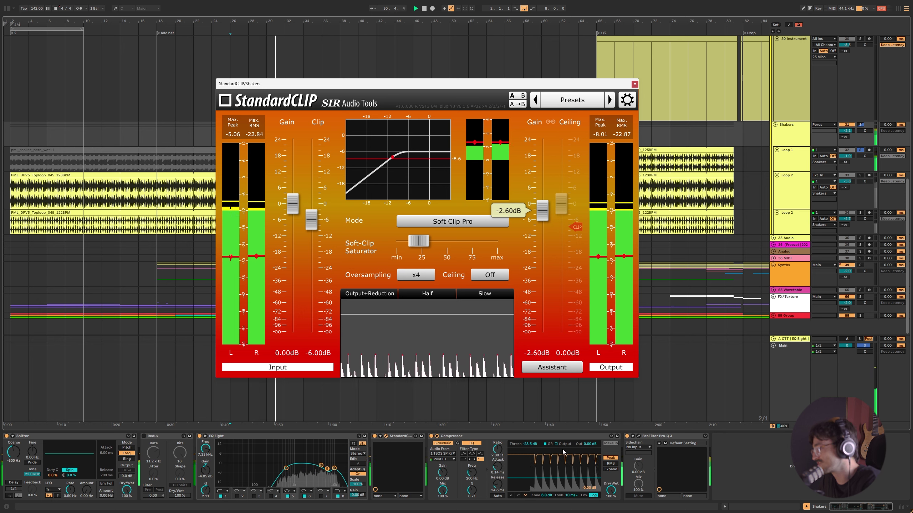
Inspect the FabFilter Pro-Q 3 curve on the Shakers group and close both plug-in windows.
left_click(620, 423)
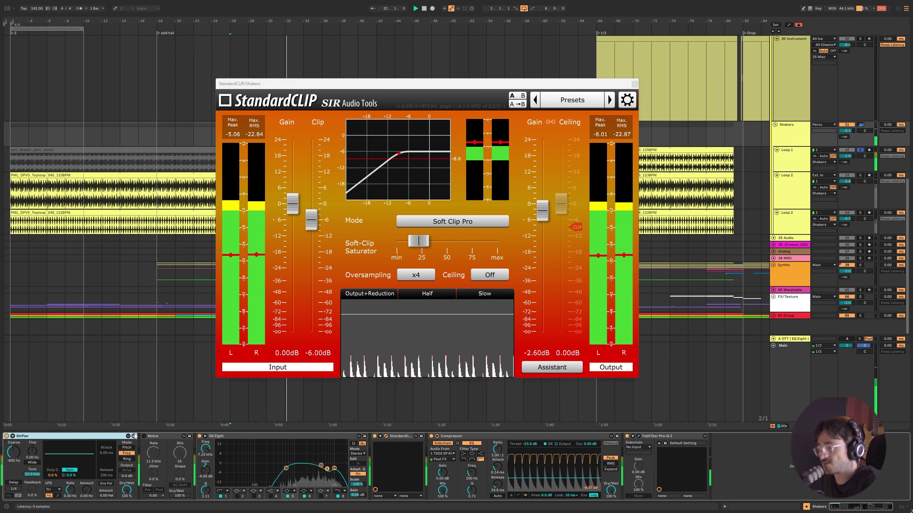
left_click(638, 436)
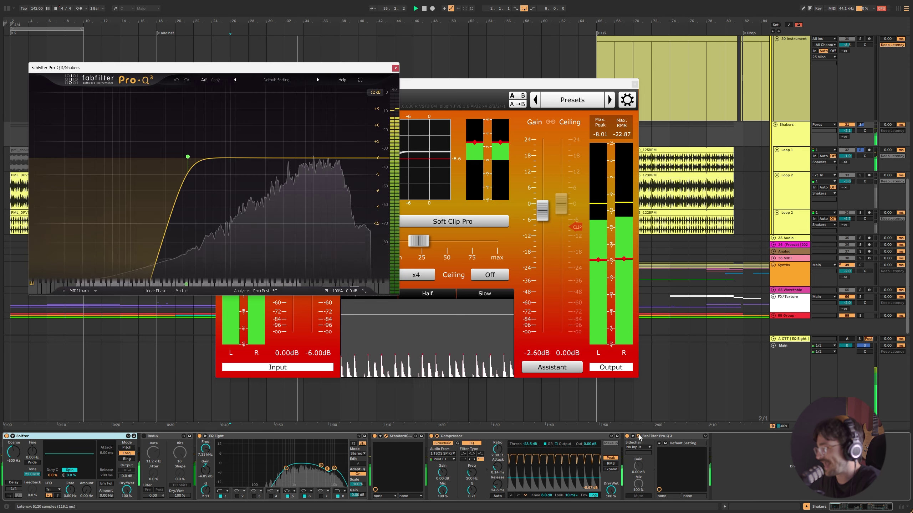
left_click(396, 68)
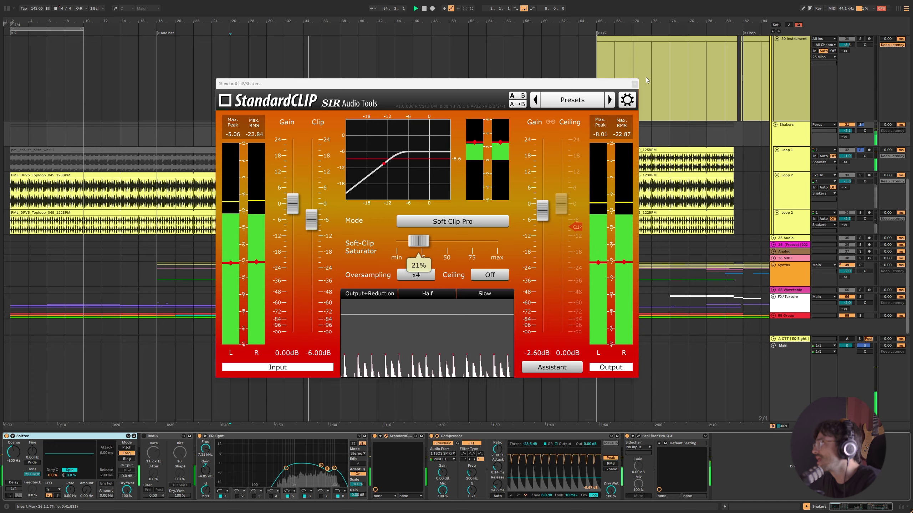
left_click(635, 83)
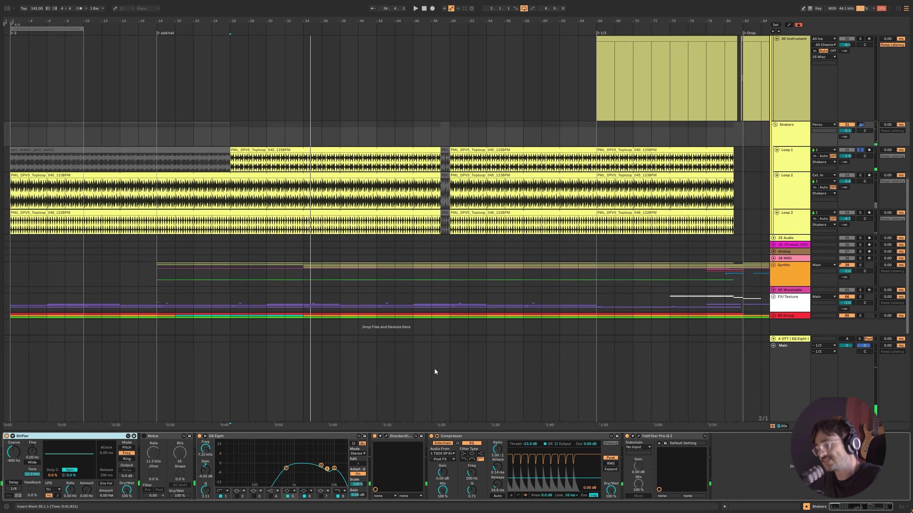
Solo the entire Percs group and play it from bar 26, bringing the shaker loops into view.
scroll(385, 253, "up", 10)
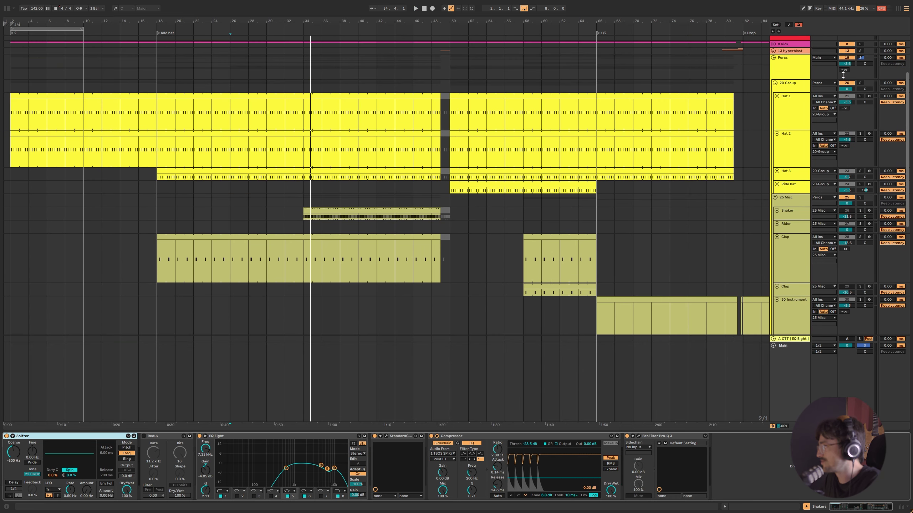
left_click(862, 65)
left_click(227, 138)
scroll(218, 158, "down", 10)
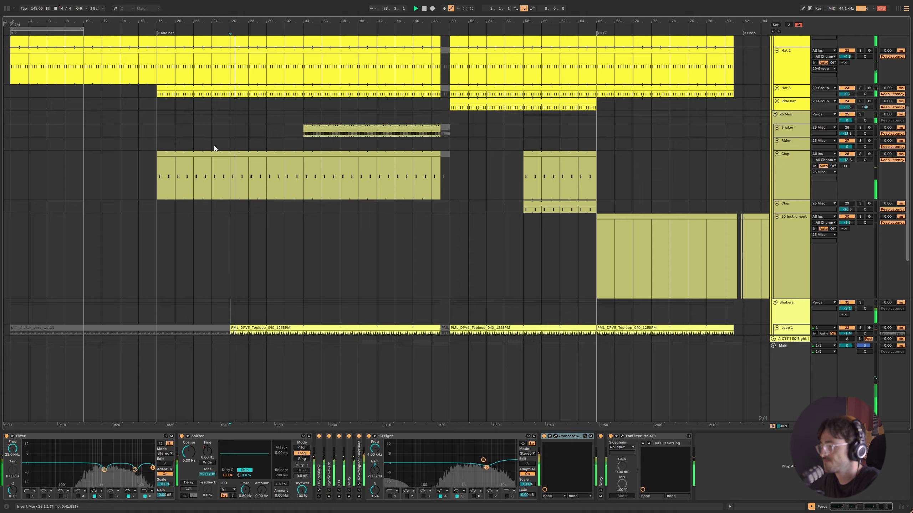
scroll(221, 176, "down", 2)
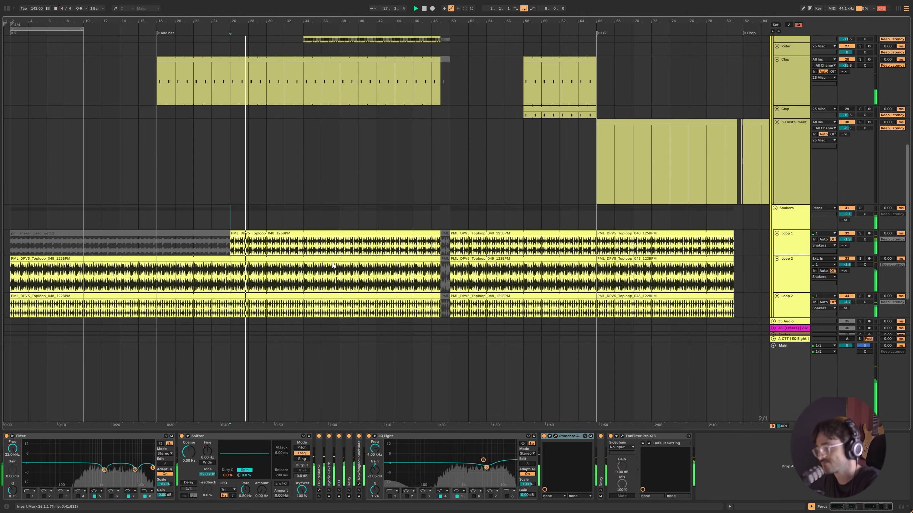
Check the device chains of the shaker loops and the Shakers group, then play the percussion from bar 2.
scroll(335, 252, "down", 5)
left_click(794, 215)
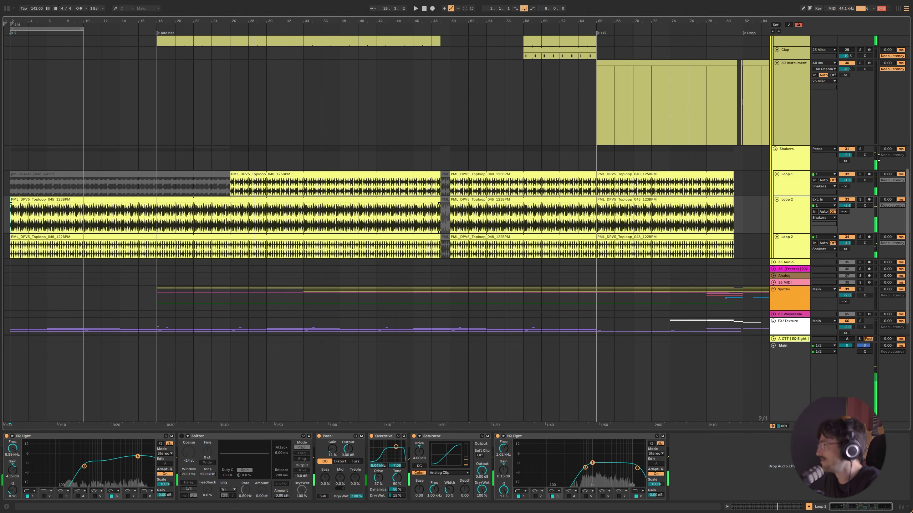
scroll(798, 241, "up", 2)
left_click(798, 241)
key("space")
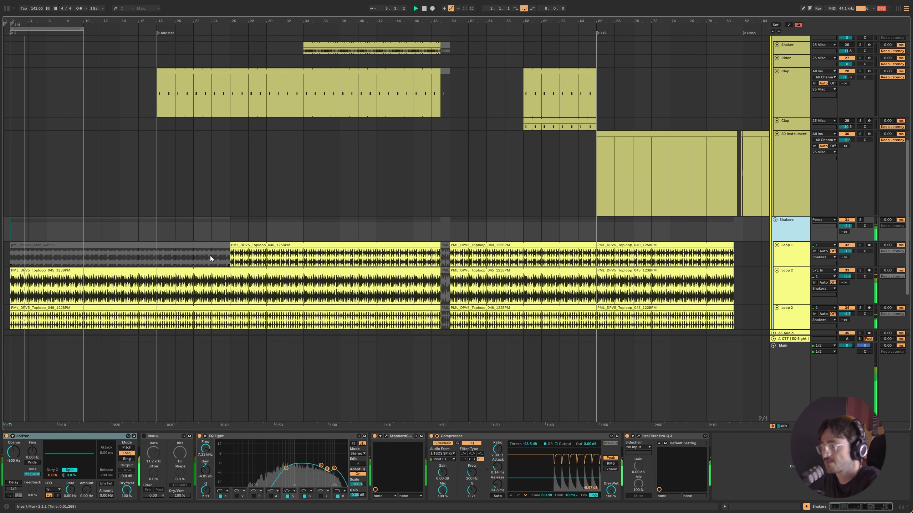
Play the percussion from Loop 1's entry at bar 26, then from the Shaker clip's start at bar 34.
left_click(233, 262)
scroll(321, 272, "up", 5)
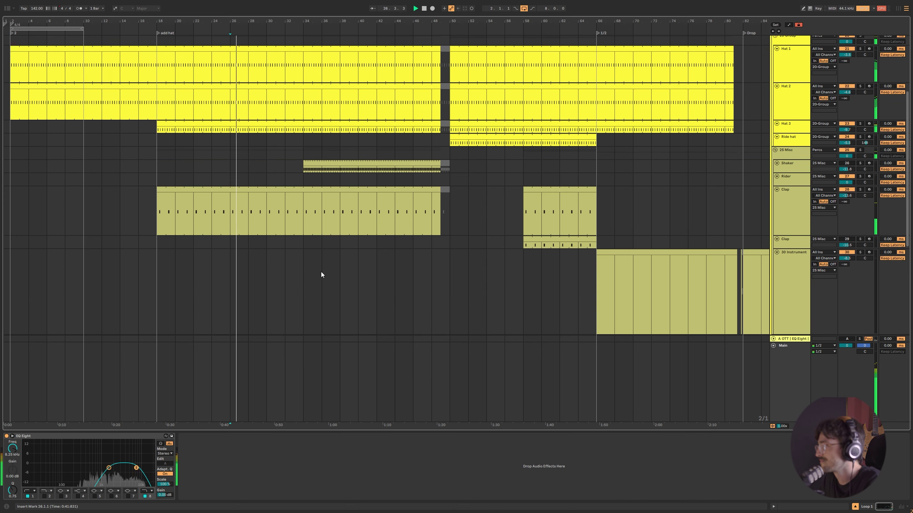
left_click(302, 168)
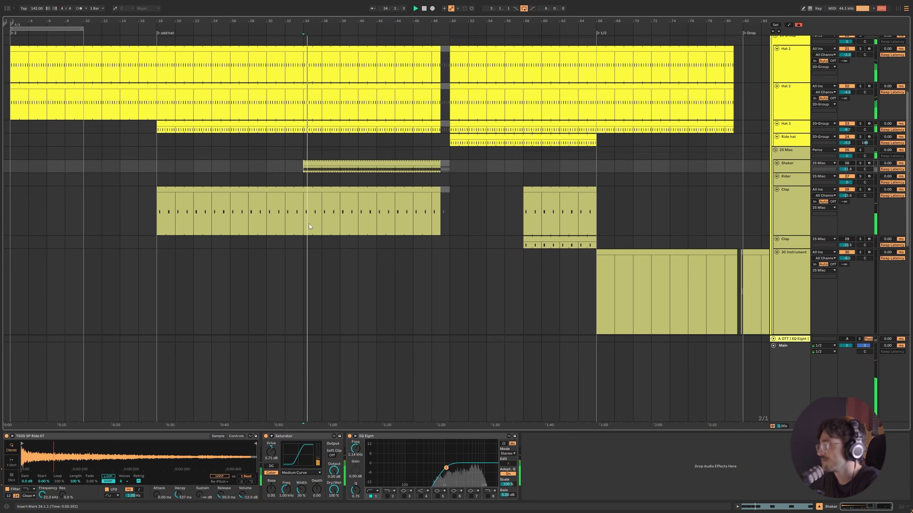
scroll(339, 208, "up", 5)
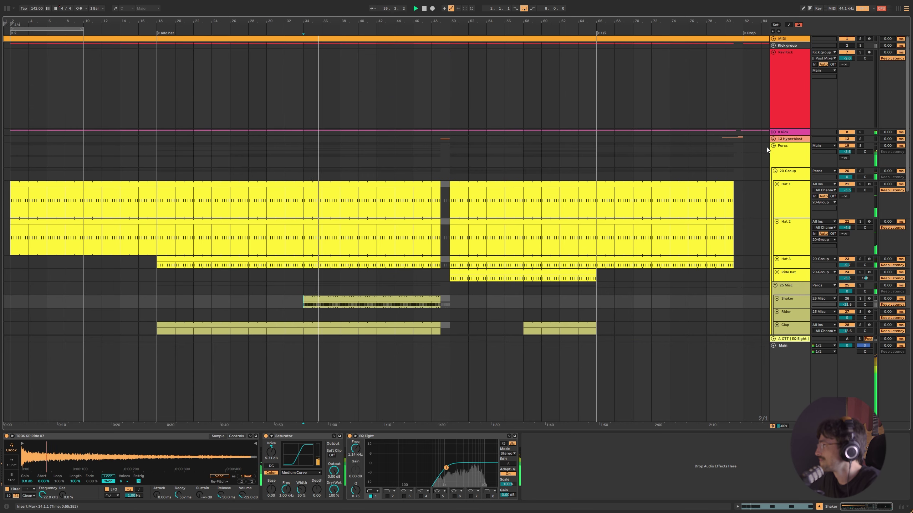
Stop playback, examine the Filter EQ curve on the Percs group and collapse its Shifter device.
left_click(767, 150)
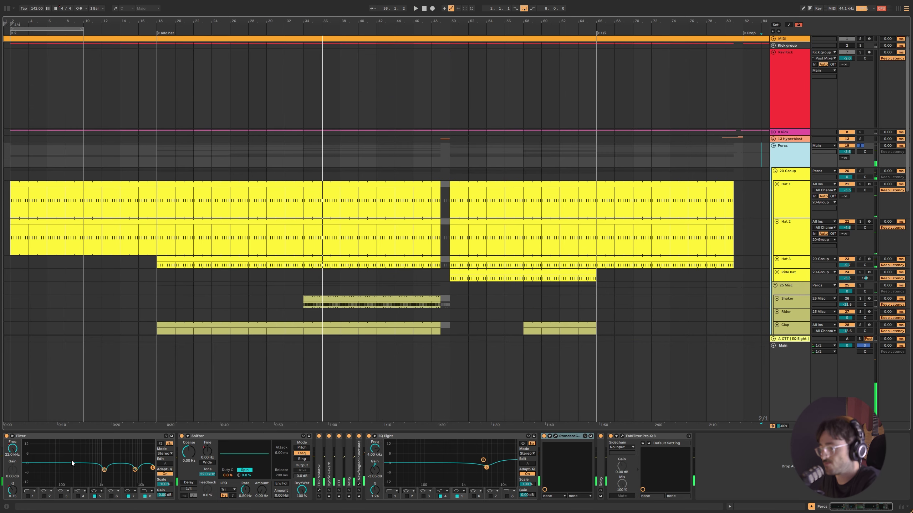
left_click_drag(75, 448, 143, 491)
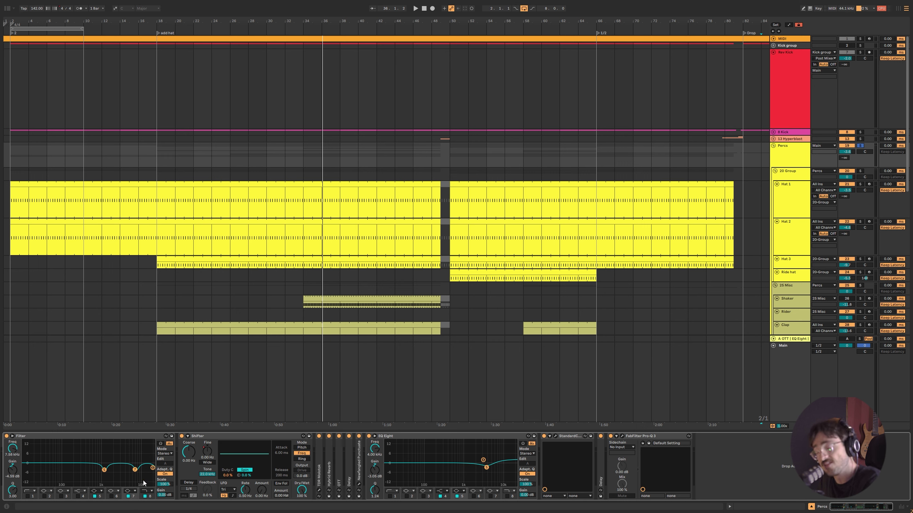
double_click(240, 436)
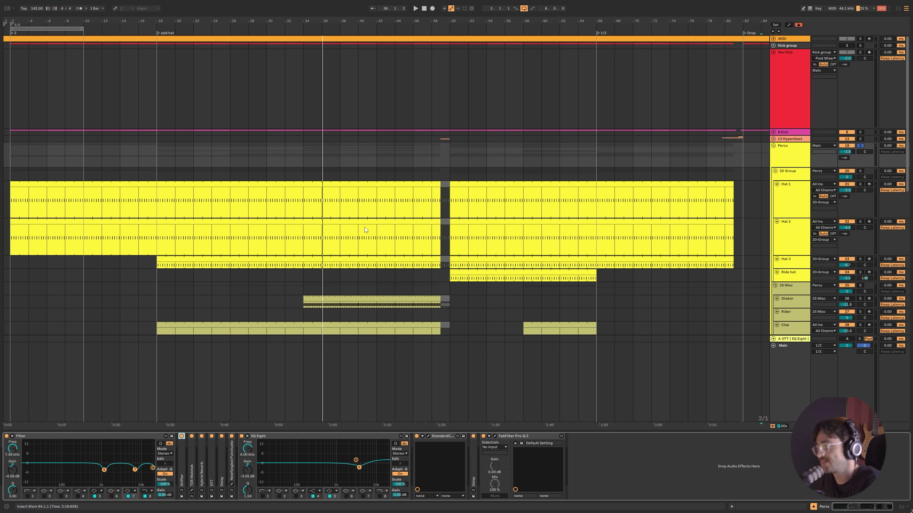
Place the insert marker at bar 34 on the Percs group and expand its Newfangled and Shifter devices.
left_click_drag(322, 238, 447, 241)
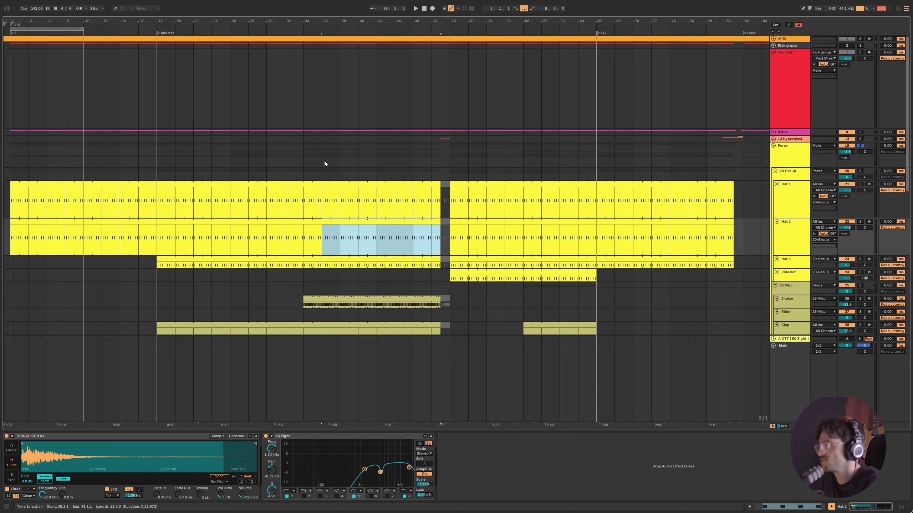
left_click(311, 175)
key("Up")
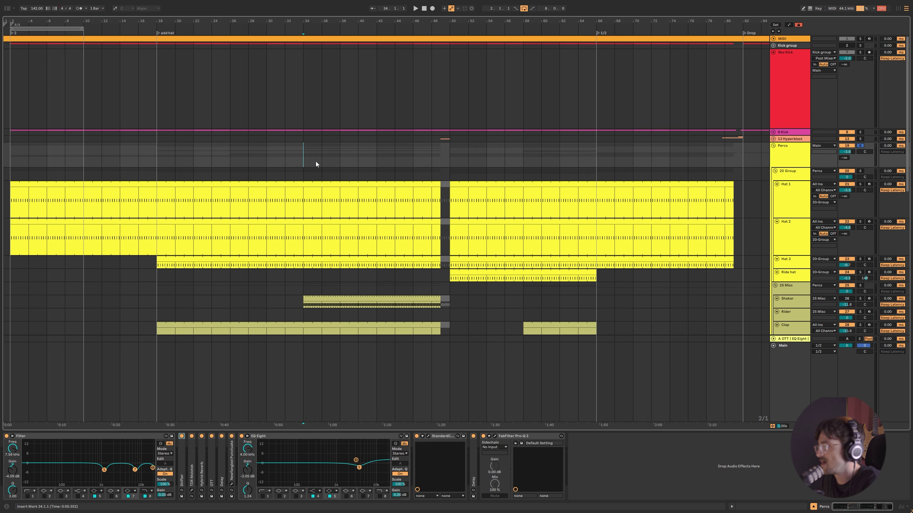
double_click(232, 475)
double_click(183, 476)
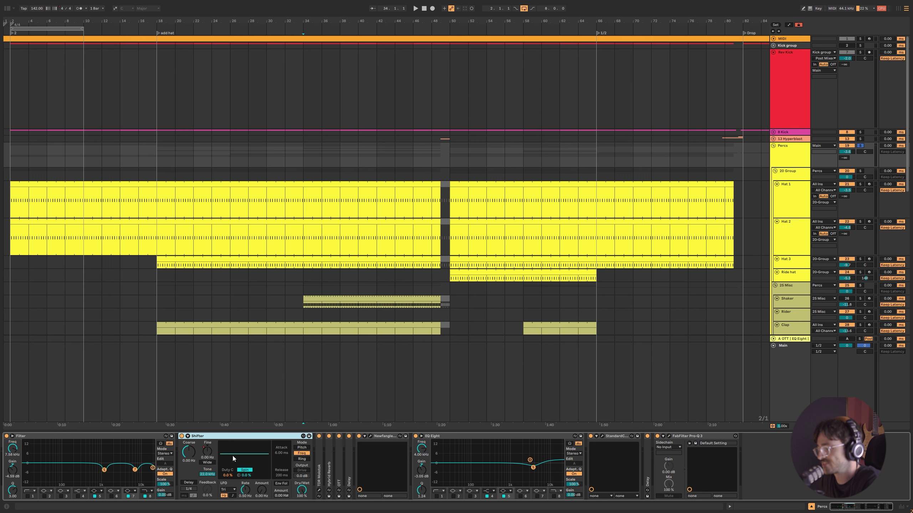
Show the Shifter's Fine automation on the Percs group, enlarge its lane and play the dip from bar 64.
right_click(206, 452)
left_click(234, 405)
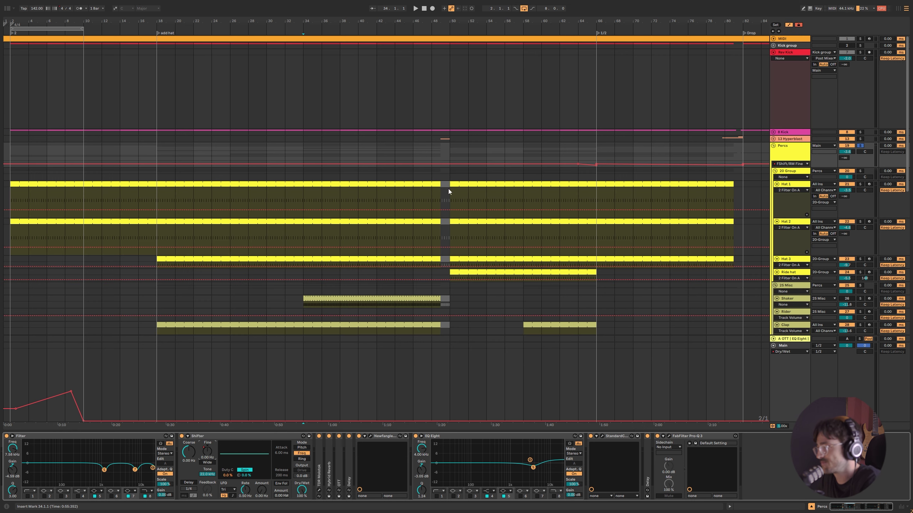
left_click(578, 181)
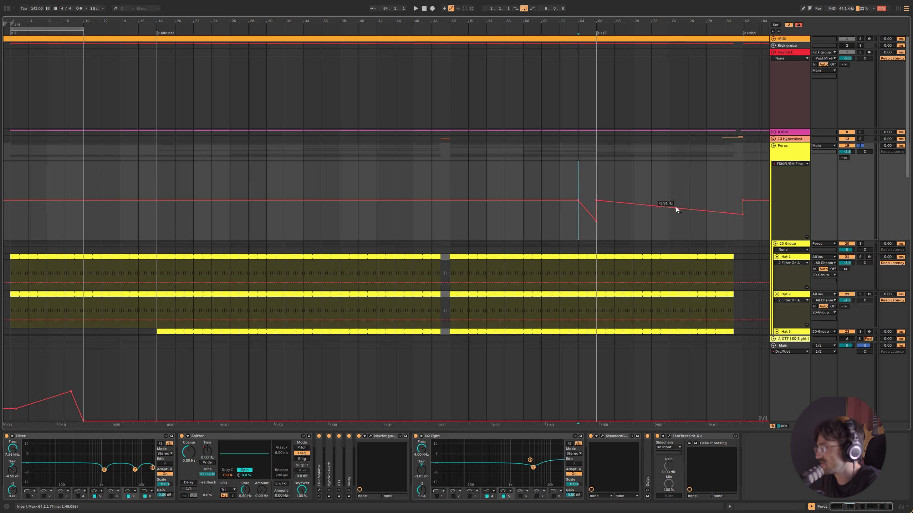
key("space")
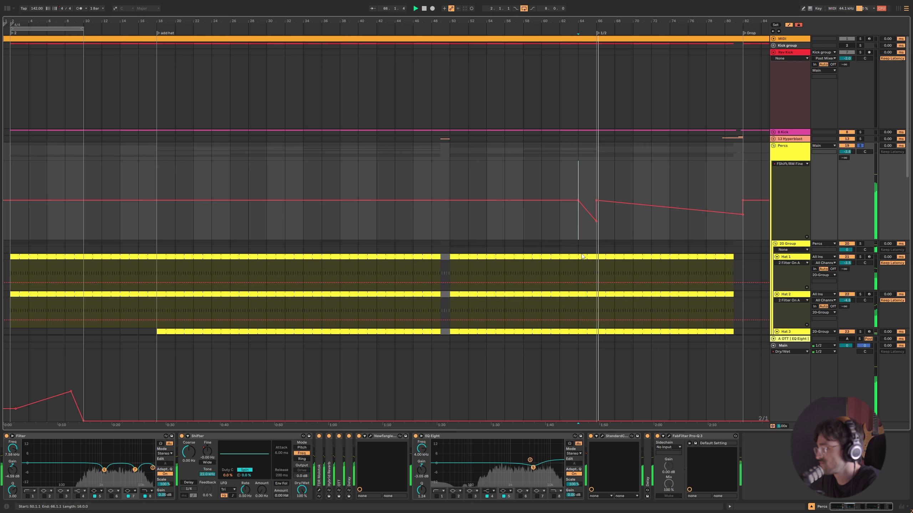
key("space")
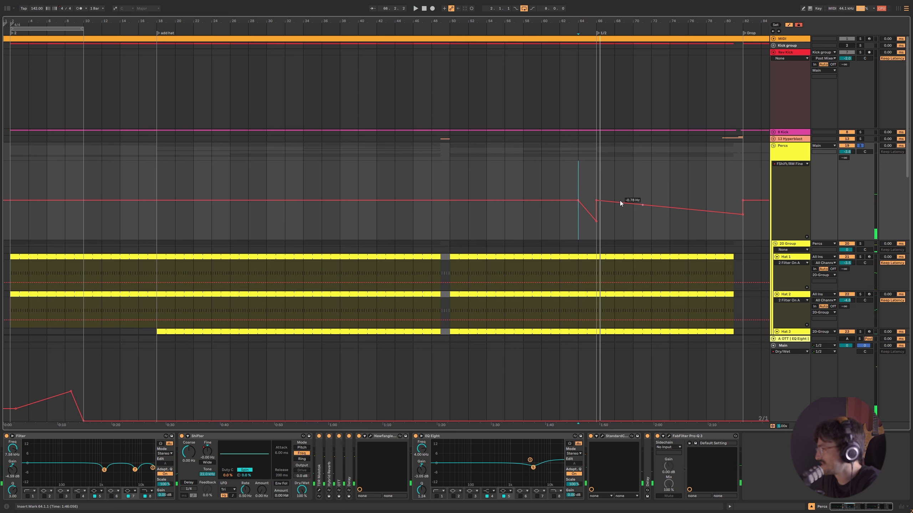
Replay the Percs group from bar 64, override the Shifter's Fine value by hand and re-enable its automation.
key("space")
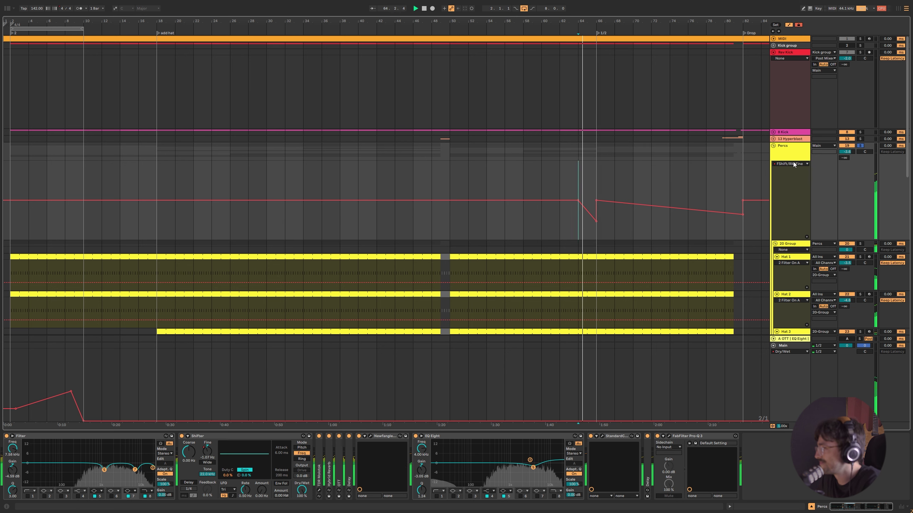
left_click(793, 150)
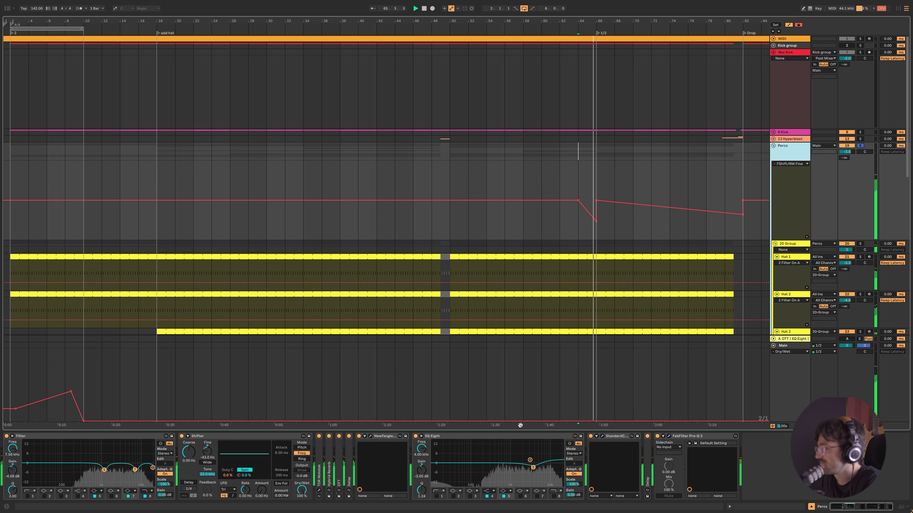
left_click_drag(206, 451, 204, 454)
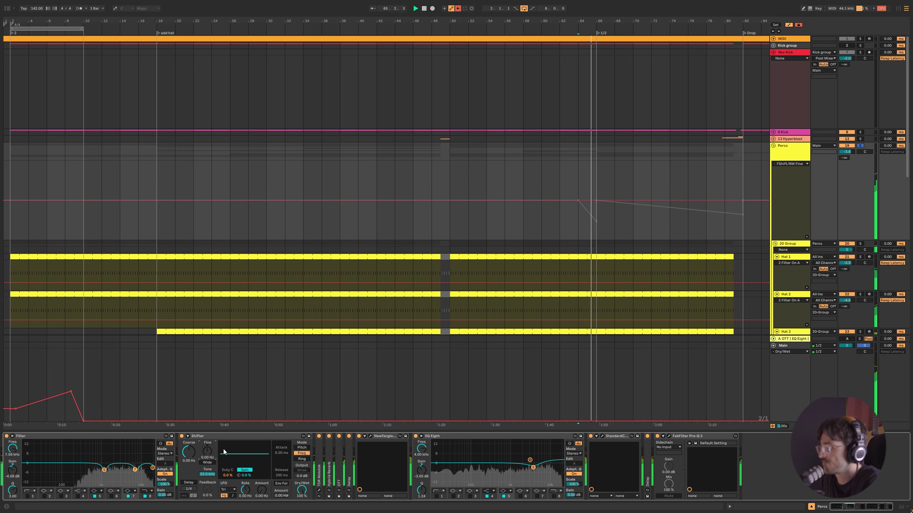
right_click(206, 456)
left_click(230, 414)
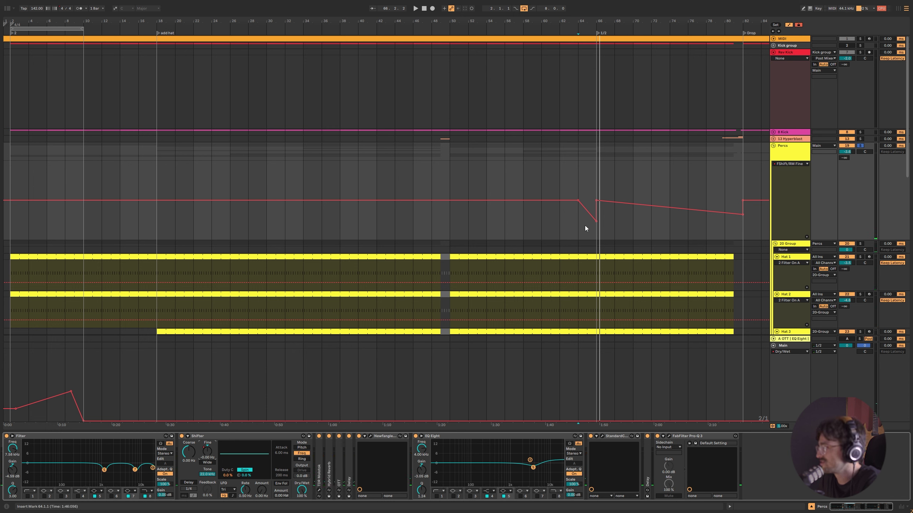
Narrow the arrangement grid to 1/4 and play the Percs group's Fine automation dip again from bar 64.
key("ctrl+1")
key("ctrl+1")
key("ctrl+1")
left_click_drag(585, 229, 596, 225)
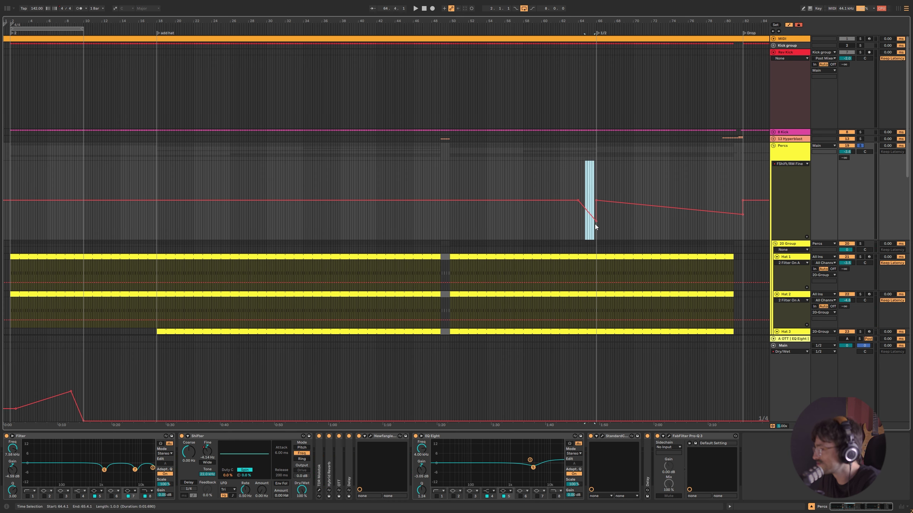
left_click(577, 226)
key("space")
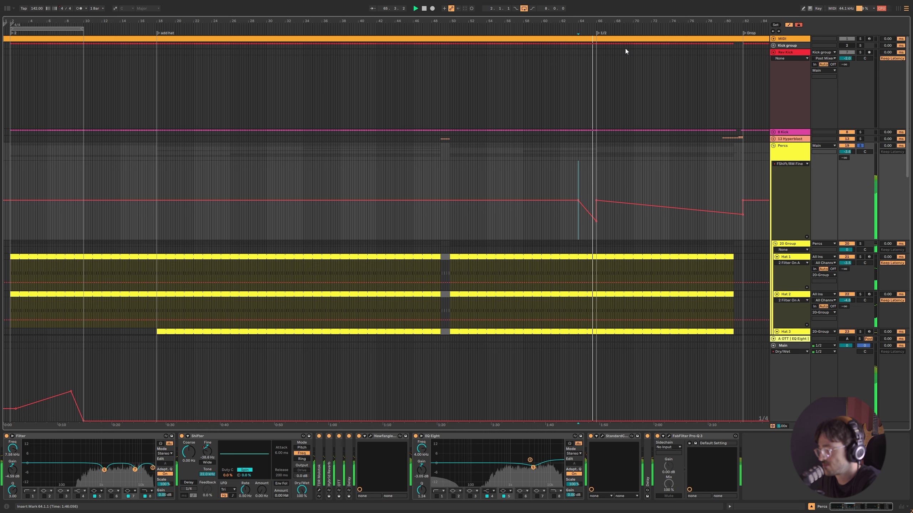
Place the insert marker at 111.4.1 on the Percs group, just before the Fine automation's rise into "breakdown again".
scroll(443, 167, "right", 10)
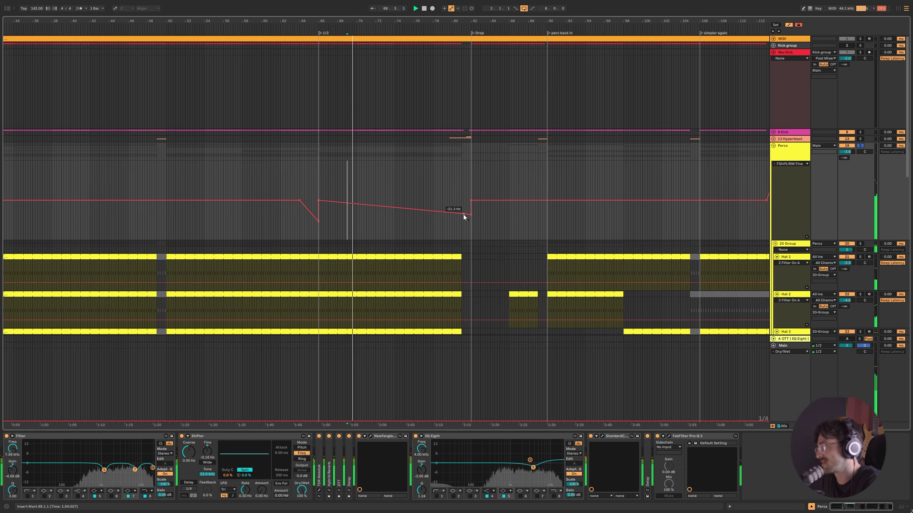
left_click_drag(532, 20, 531, 14)
scroll(301, 287, "down", 4)
left_click(473, 89)
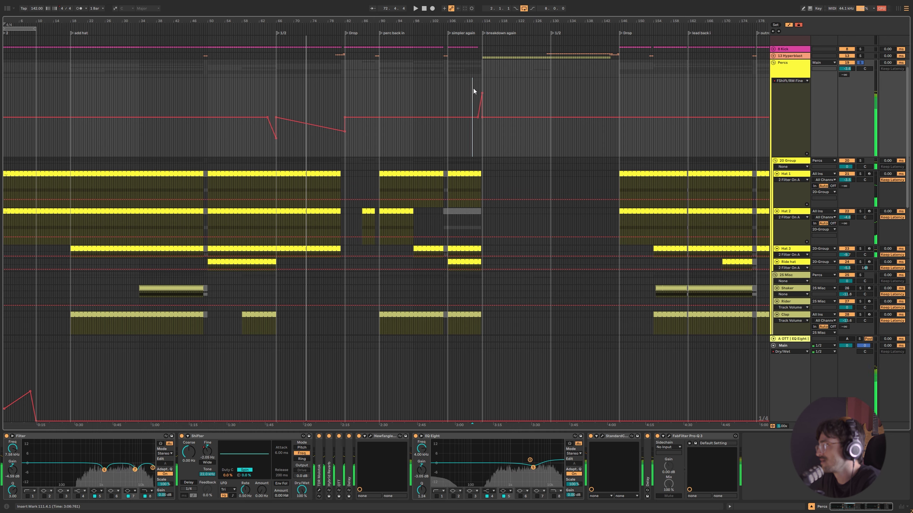
Delete the baseline breakpoint at the "breakdown again" marker in the Percs FShift/RM Fine automation and play the transition from just before it.
scroll(481, 92, "up", 3)
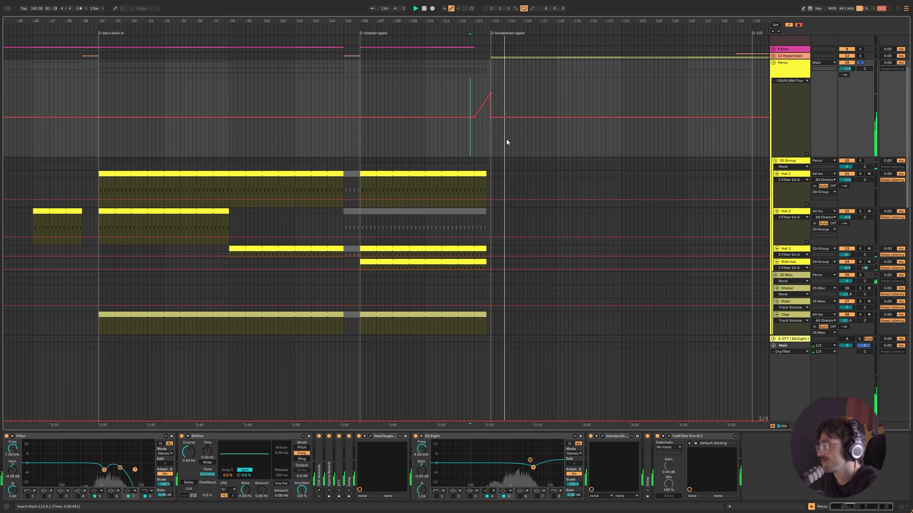
left_click(491, 118)
left_click(482, 131)
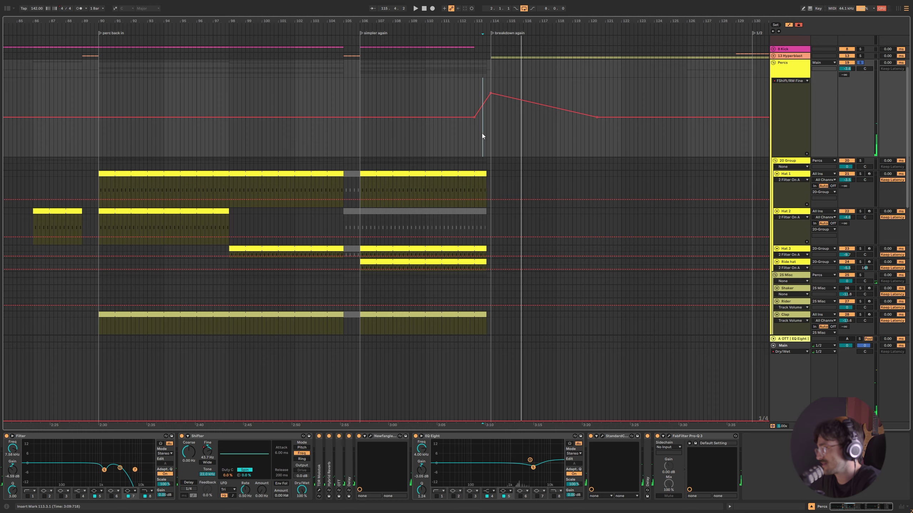
scroll(515, 168, "up", 1)
left_click_drag(534, 27, 536, 54)
scroll(567, 183, "down", 3)
scroll(567, 184, "down", 5)
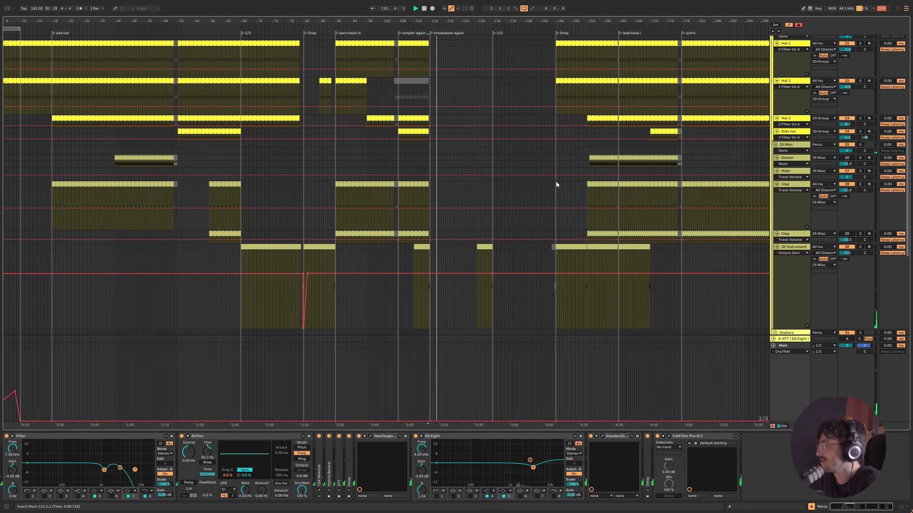
scroll(273, 187, "up", 8)
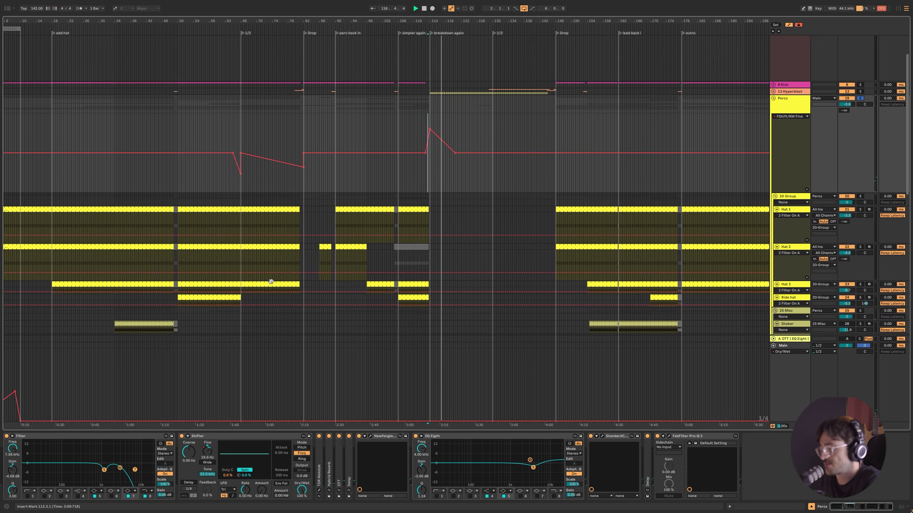
Collapse the Shifter device, expand TDR Molotok on the Percs track and open its plug-in window.
double_click(232, 438)
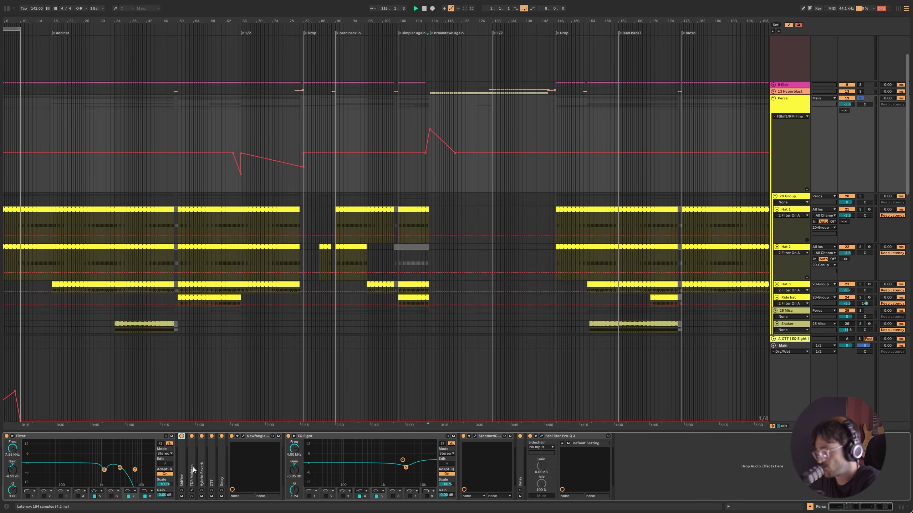
double_click(192, 468)
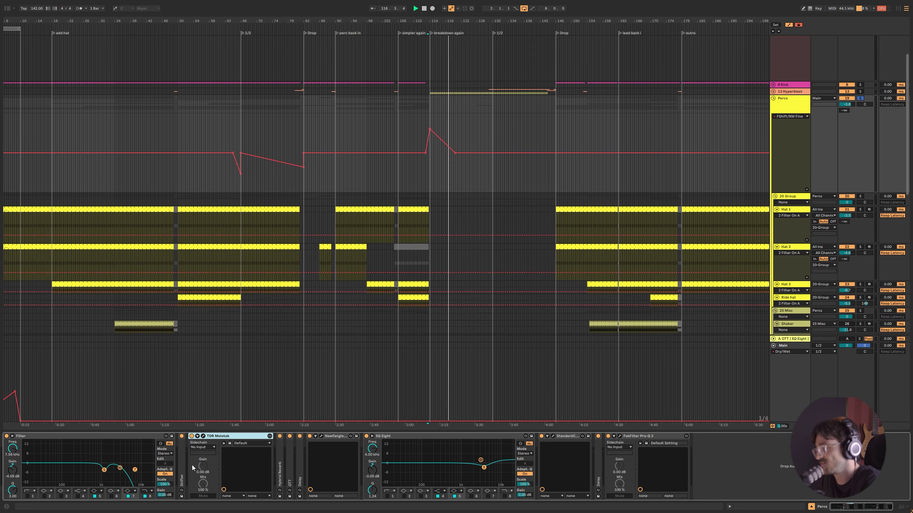
left_click(203, 436)
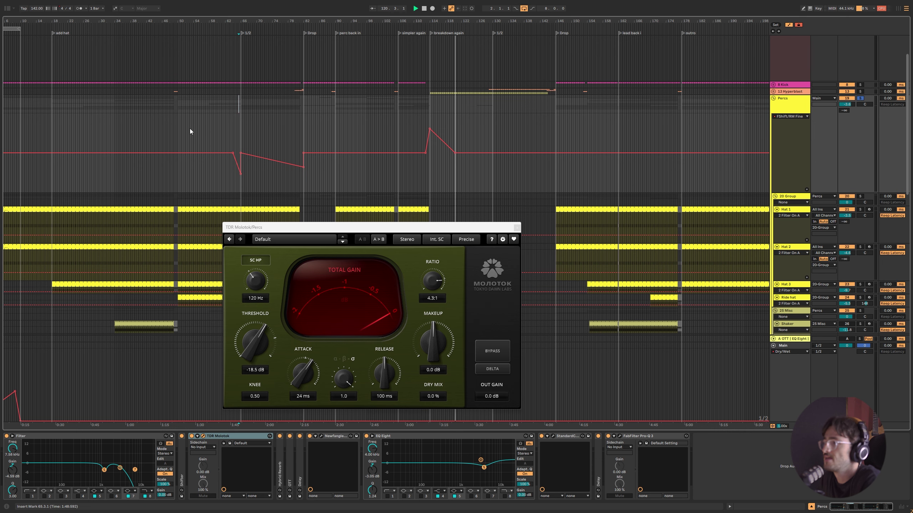
Loop the Percs section from bar 50 to bar 58 and move the Molotok window clear of it.
left_click_drag(179, 133, 214, 145)
key("ctrl+l")
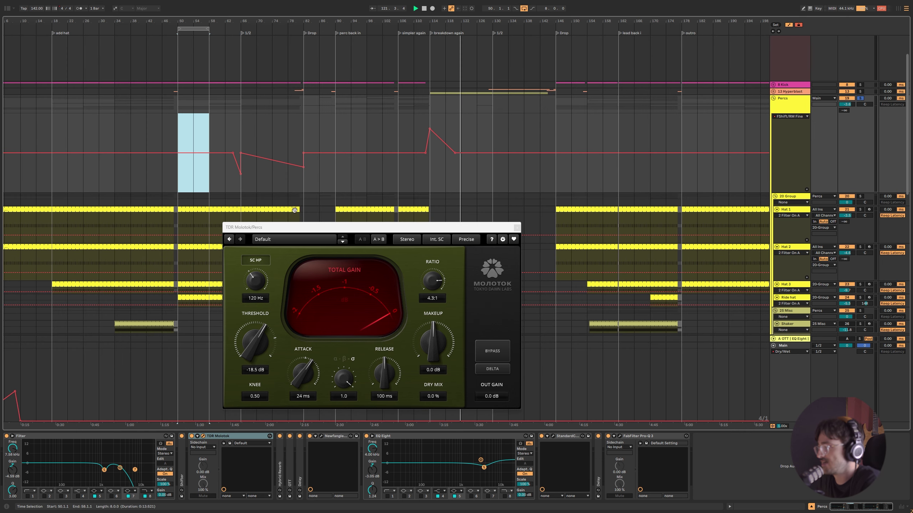
left_click_drag(273, 227, 381, 113)
left_click_drag(230, 18, 452, 109)
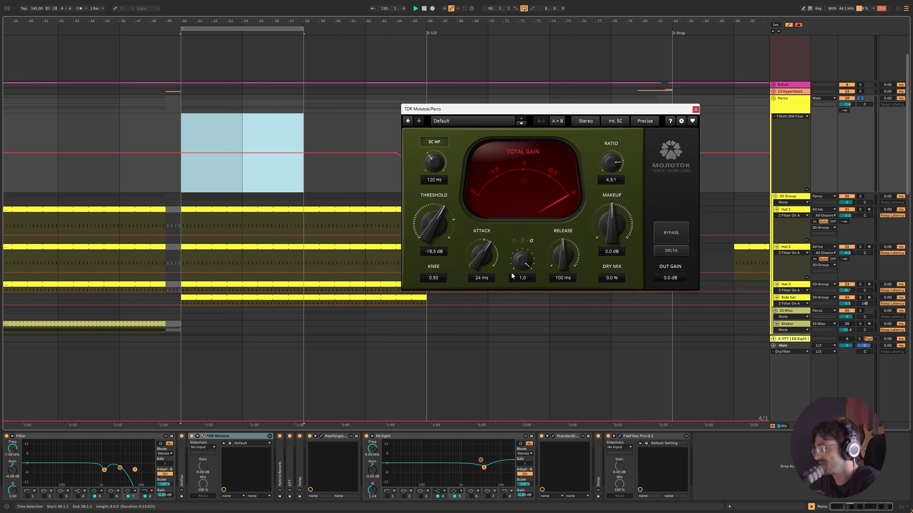
Play from bar 50, toggle Molotok's bypass on and off to compare the compression, and close its window.
left_click_drag(175, 144, 244, 139)
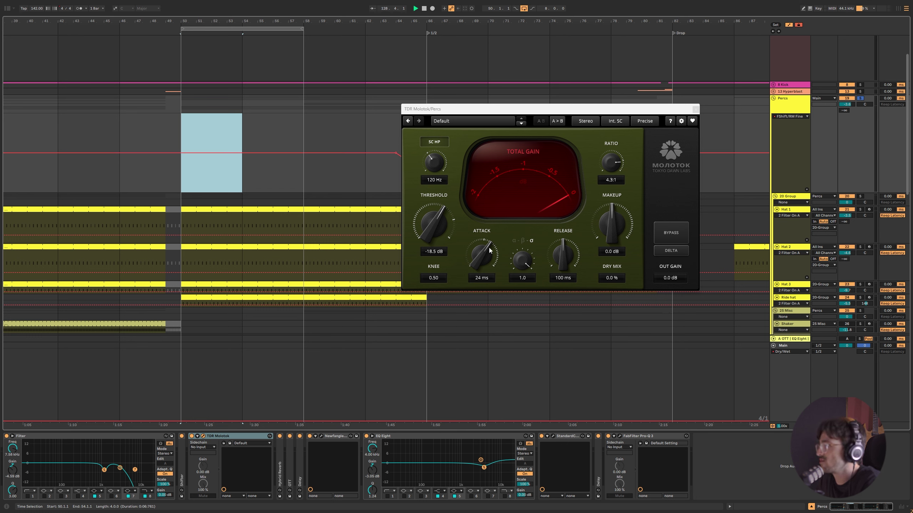
left_click(466, 227)
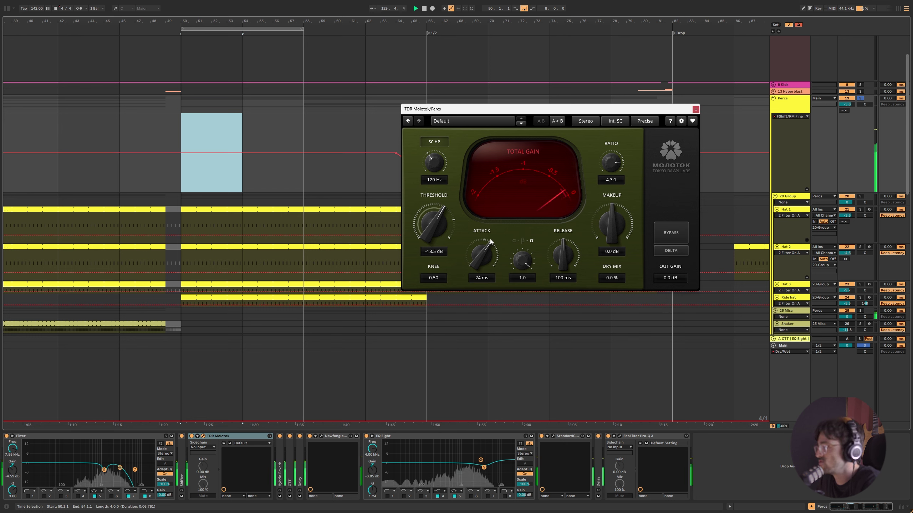
left_click(763, 211)
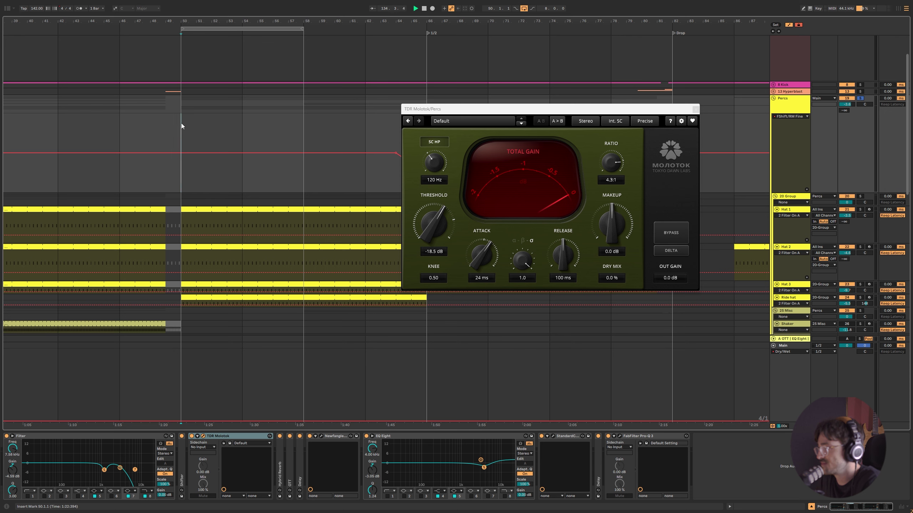
key("space")
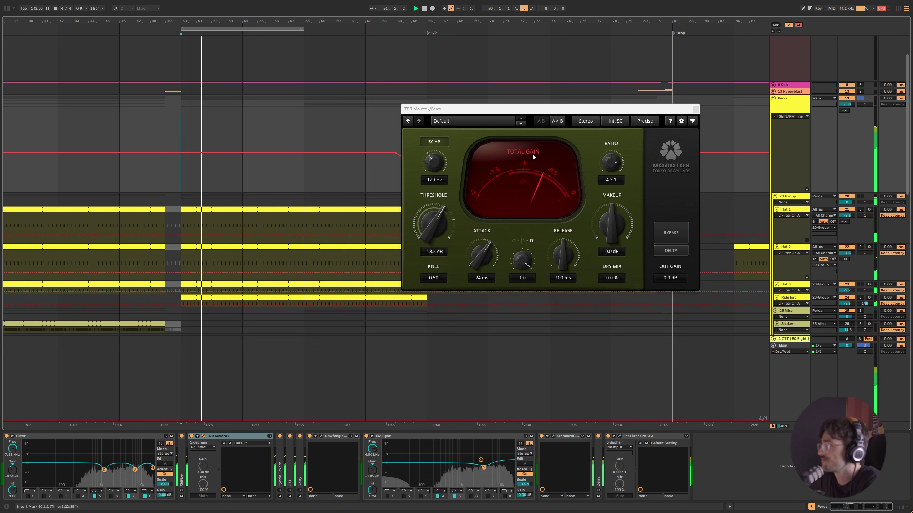
left_click(684, 235)
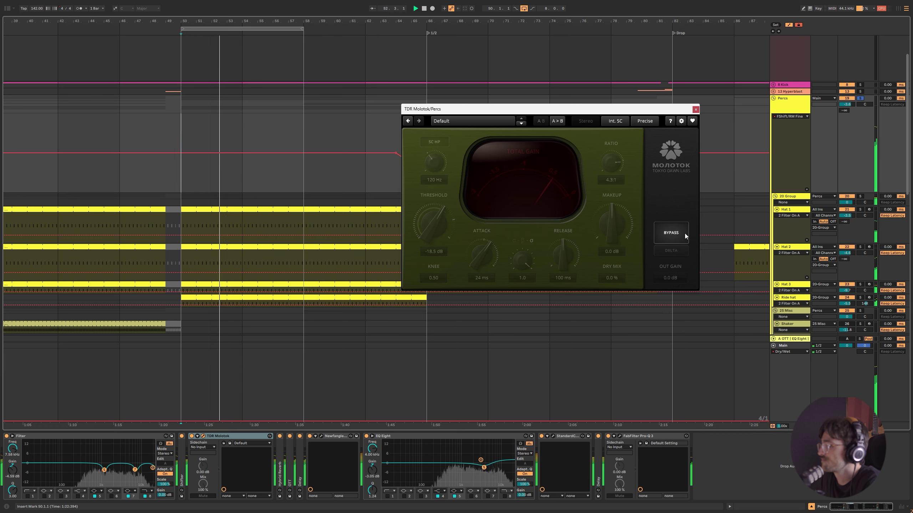
left_click(684, 234)
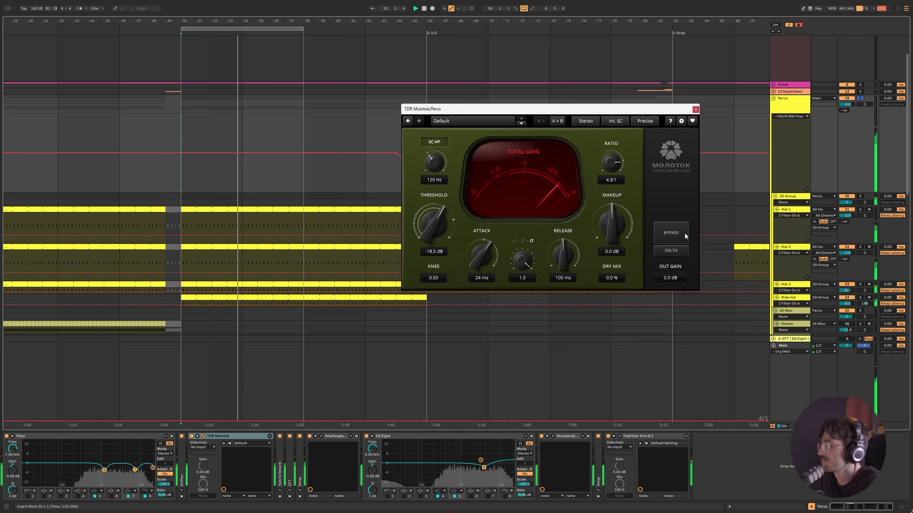
left_click(695, 110)
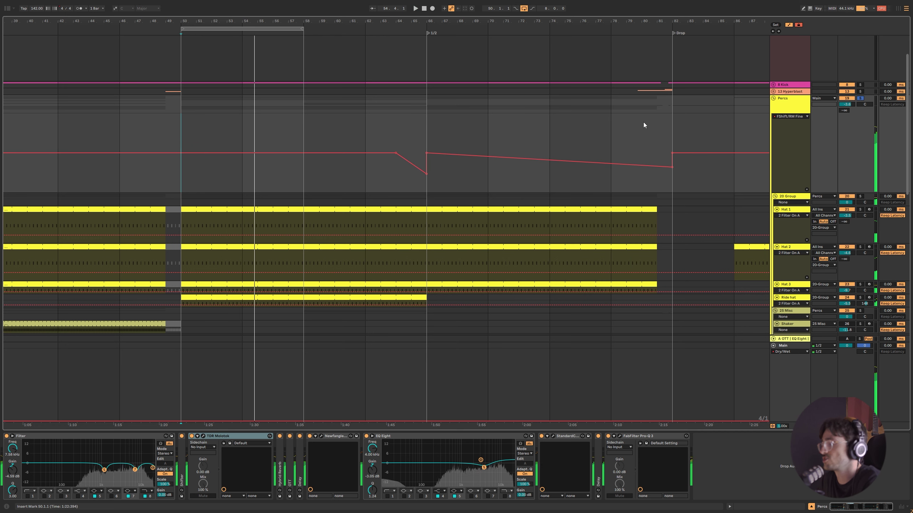
Look at the Hybrid Reverb and OTT devices, collapse both again and expand the Delay device.
double_click(280, 477)
double_click(333, 437)
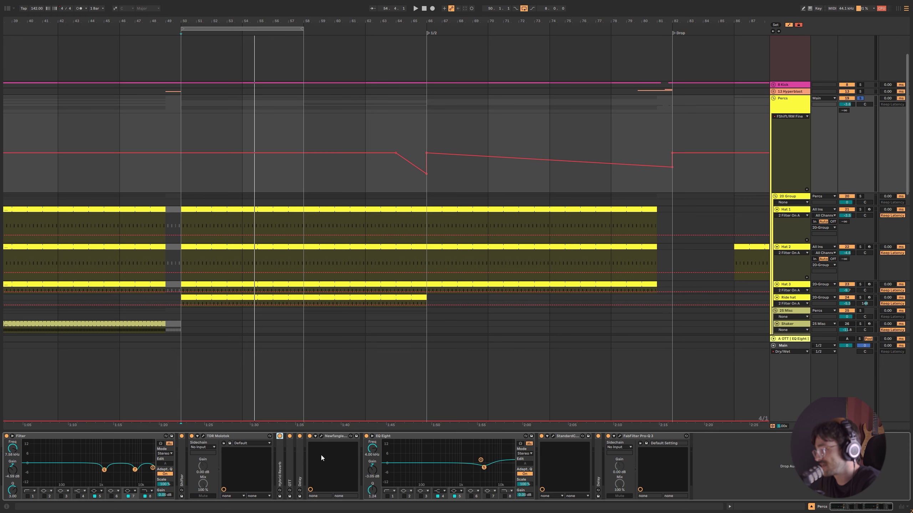
double_click(288, 456)
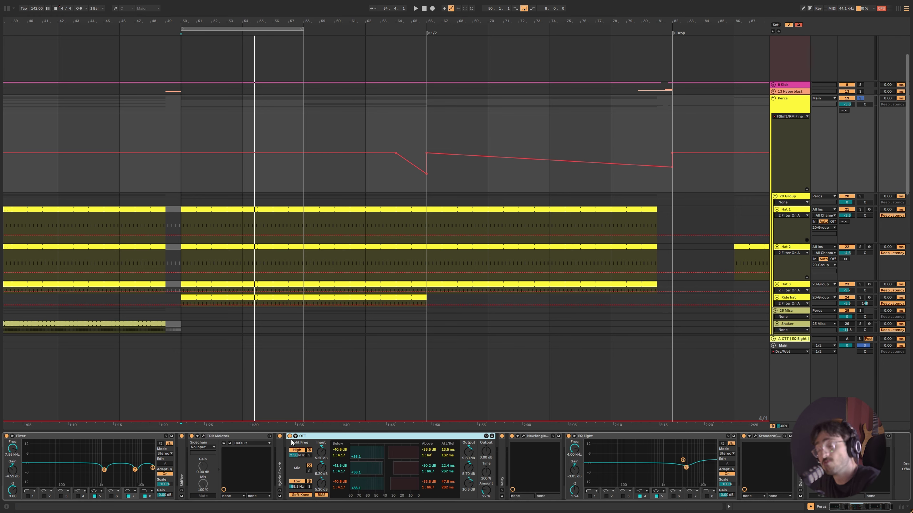
double_click(501, 457)
double_click(400, 436)
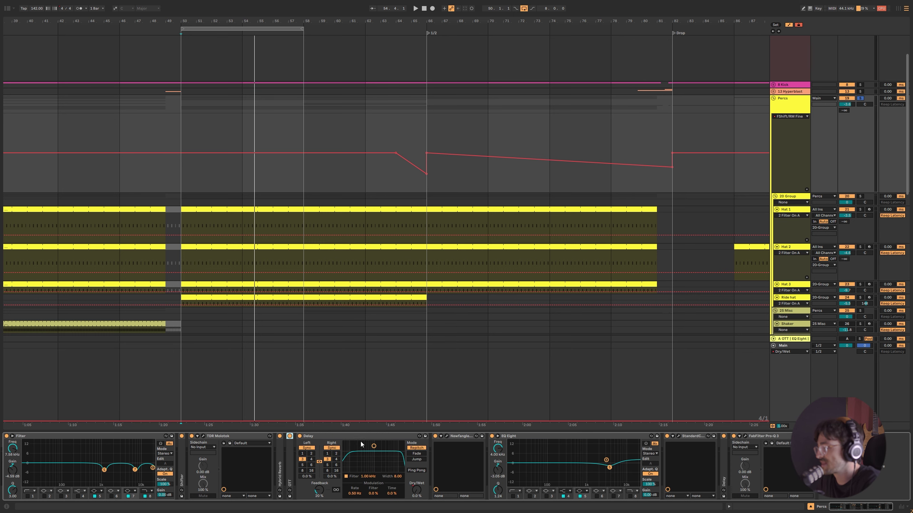
Show the Delay's Dry/Wet automation on the Percs track and play it from the 1/2 marker and from bar 74.
right_click(417, 495)
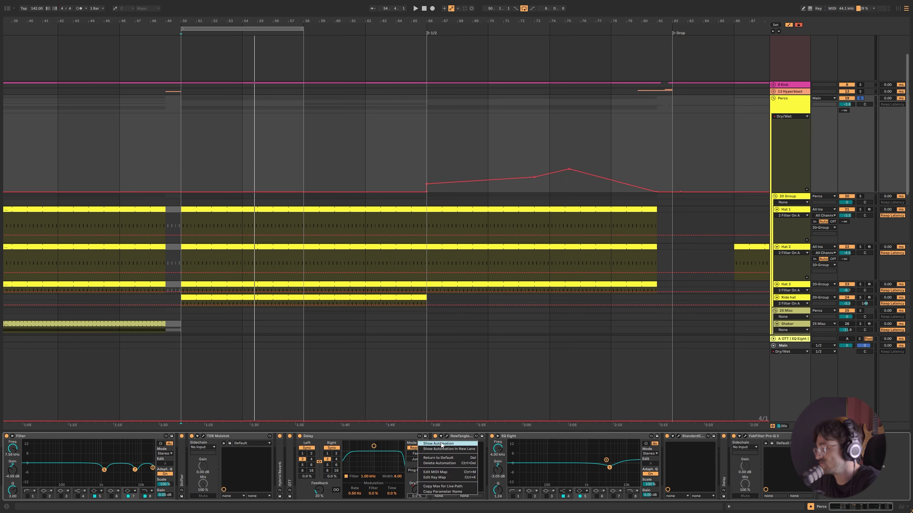
left_click(441, 444)
left_click(444, 145)
key("space")
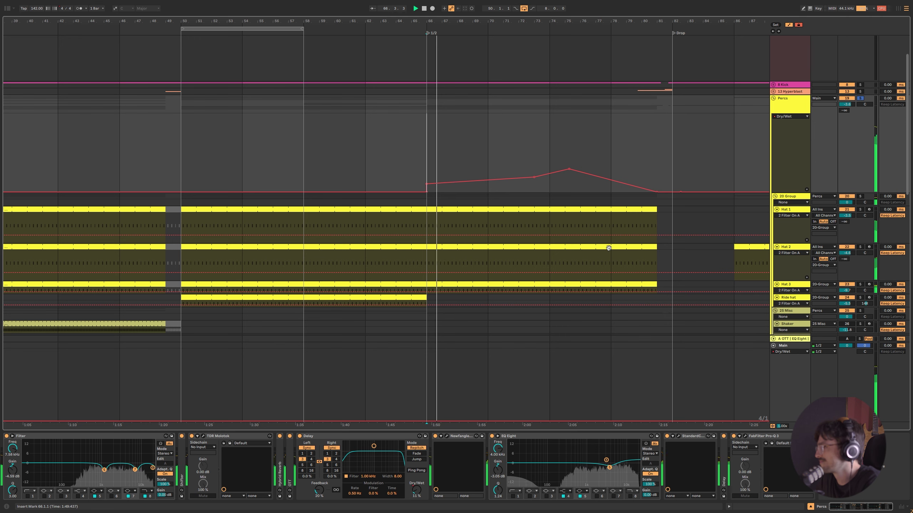
left_click(546, 150)
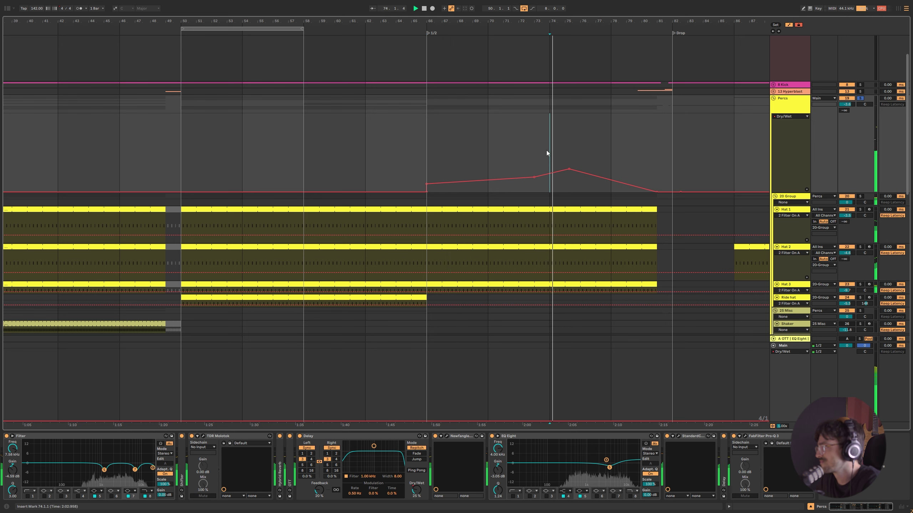
Examine the Delay's Dry/Wet automation across the whole arrangement and around the Drop, and stop playback.
key("minus")
key("minus")
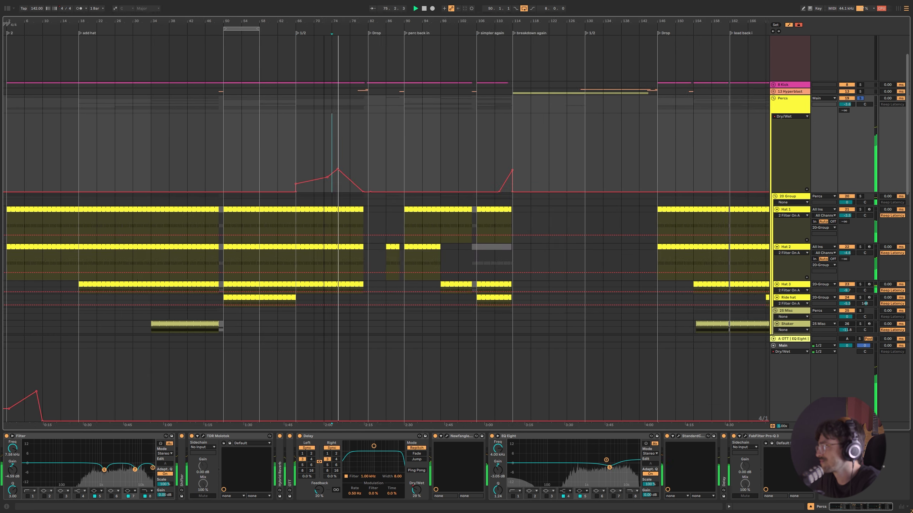
key("minus")
key("minus")
key("minus")
key("space")
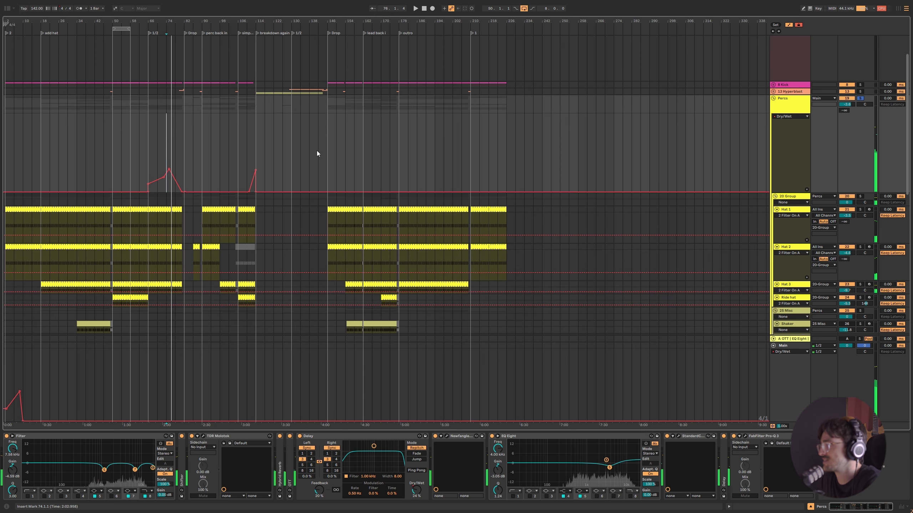
scroll(160, 142, "up", 5)
left_click_drag(193, 24, 370, 29)
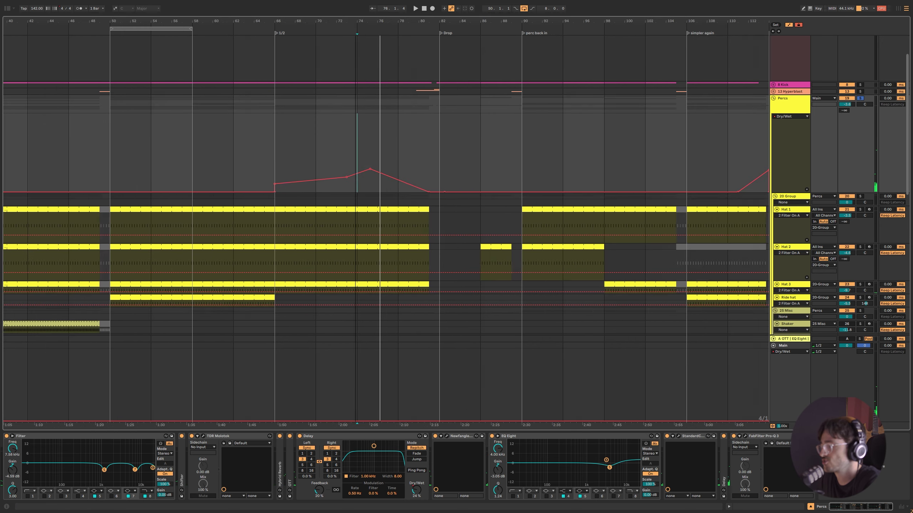
key("minus")
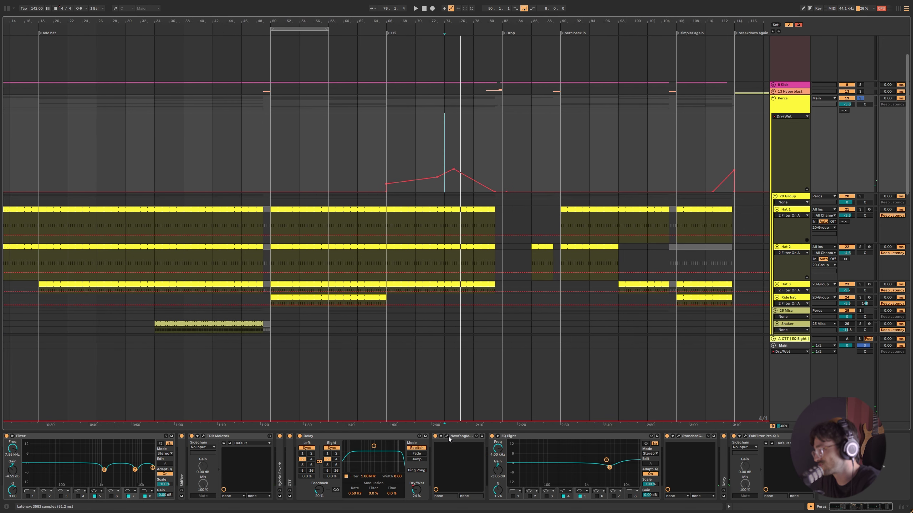
Expand Hybrid Reverb, show its Dry/Wet automation on the Percs track and collapse the device again.
double_click(278, 475)
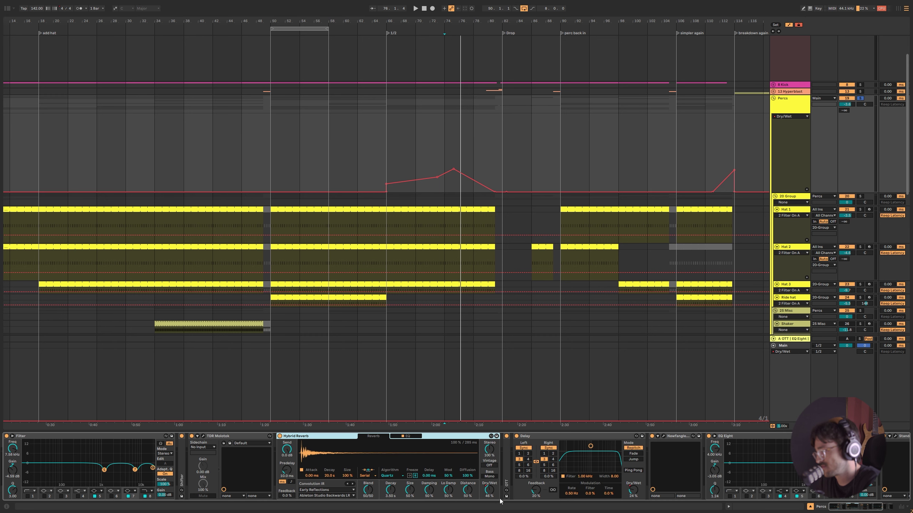
left_click(489, 489)
left_click(473, 122)
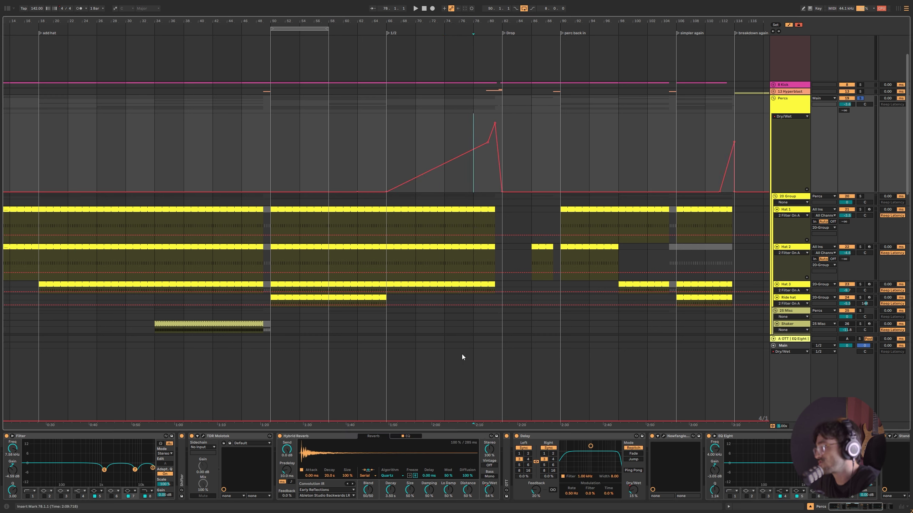
left_click(420, 436)
double_click(427, 436)
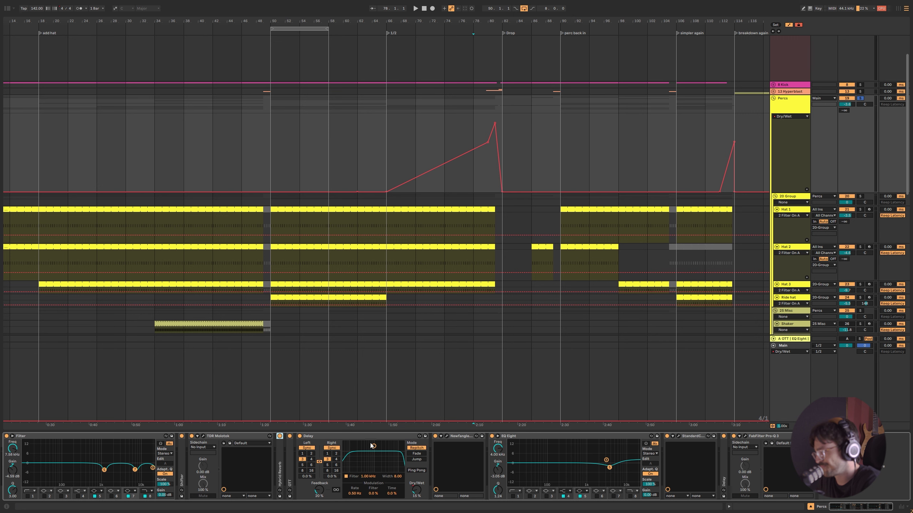
Collapse the Delay device and open the Newfangled Punctuate plug-in window with its device parameters expanded.
double_click(348, 436)
left_click(316, 436)
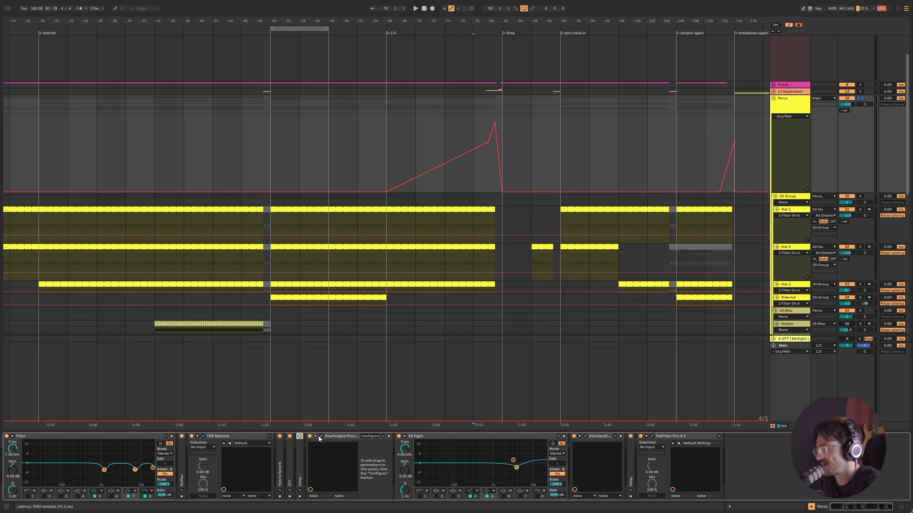
left_click(320, 437)
Play the percussion with the Punctuate window open to check its transient shaping, and stop playback.
left_click(97, 151)
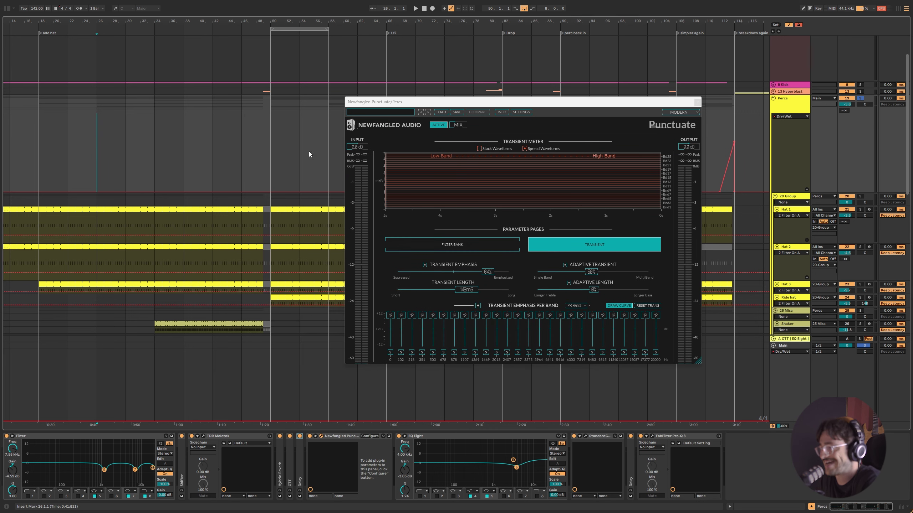
key("space")
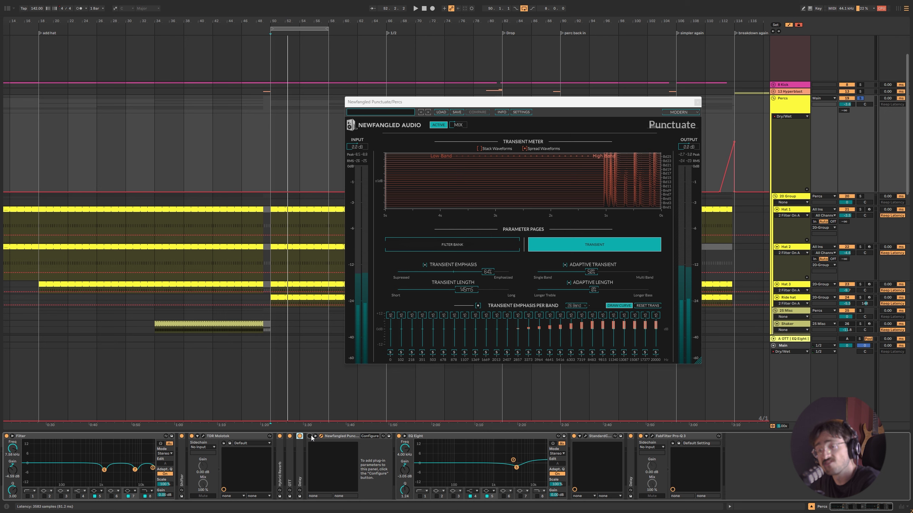
key("space")
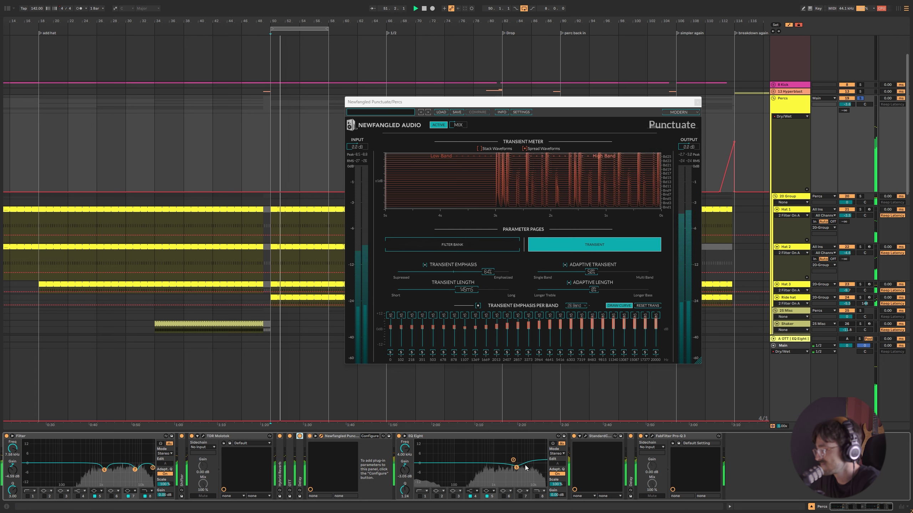
key("space")
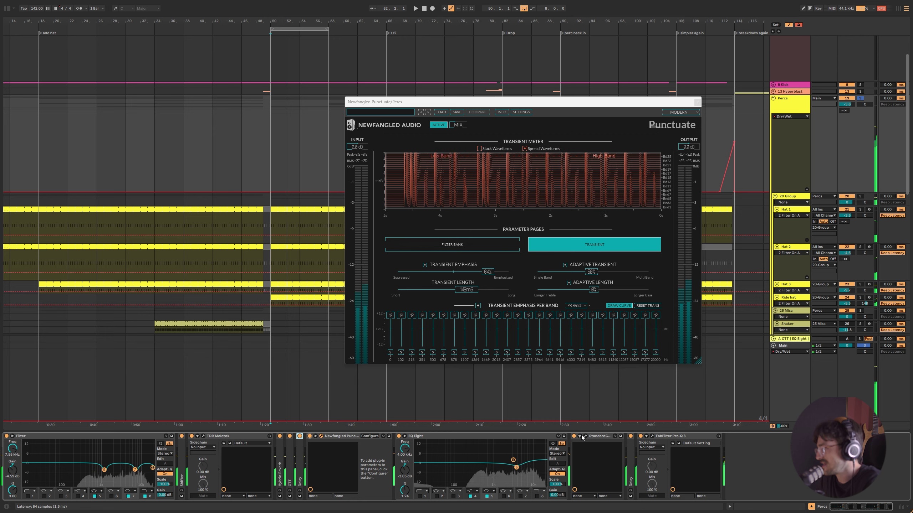
Open the StandardCLIP plug-in window on the Percs track and close the Punctuate window.
left_click(586, 436)
left_click(697, 101)
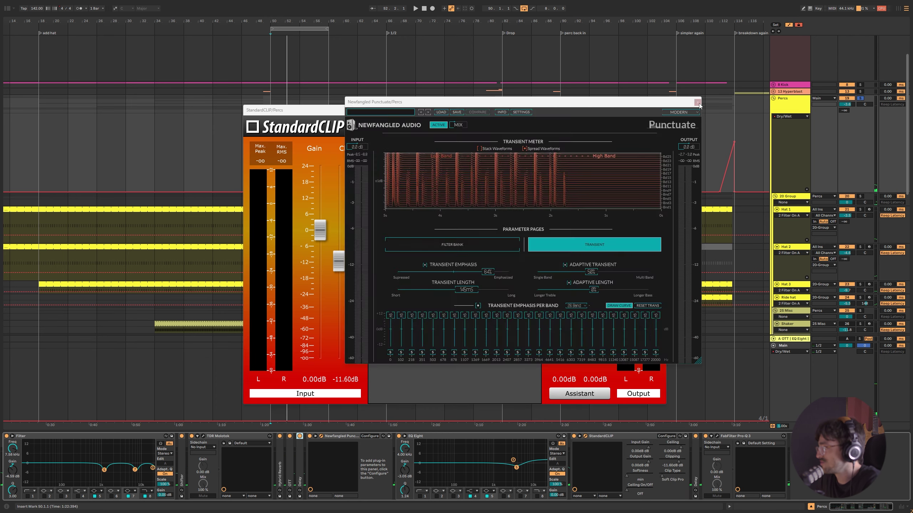
Check StandardCLIP on the Percs group during playback and expand the Delay device that follows it in the chain.
key("space")
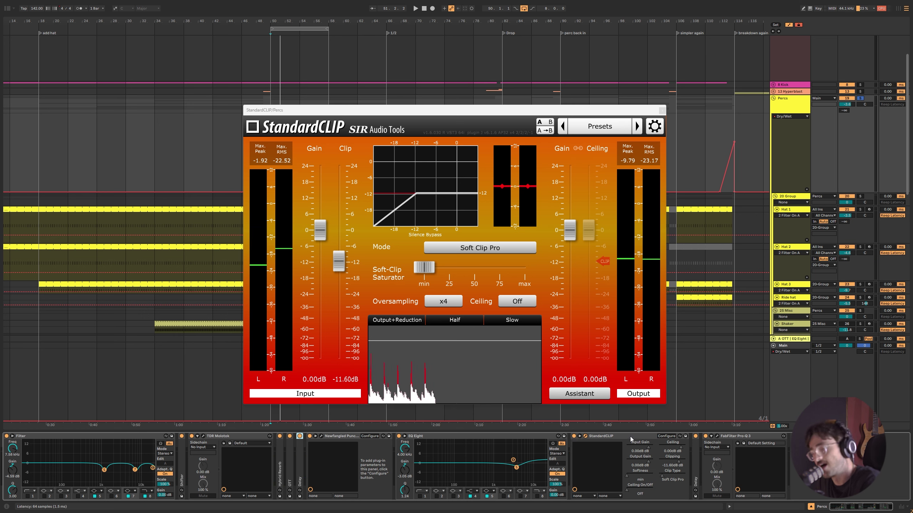
double_click(695, 457)
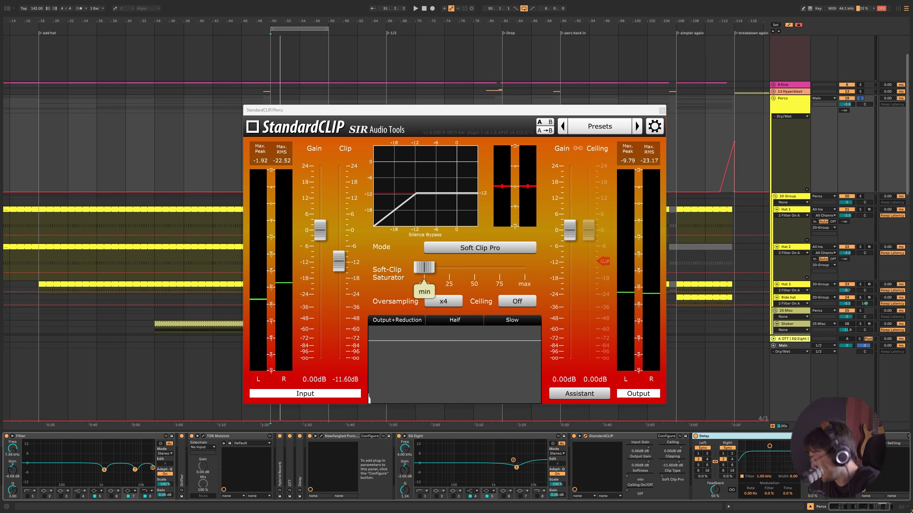
left_click(369, 398)
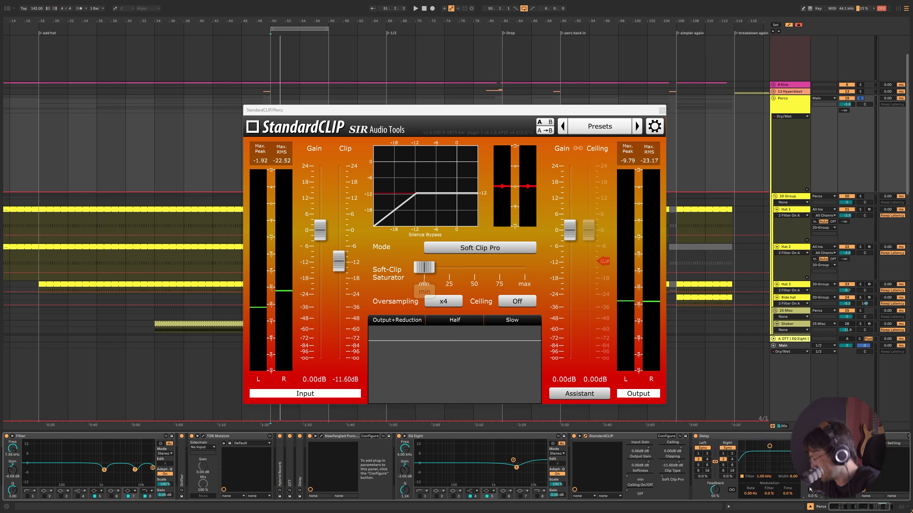
Close the StandardCLIP window and play the Percs group from bar 74 through the Dry/Wet ramp before the drop.
left_click(661, 111)
left_click(203, 142)
key("space")
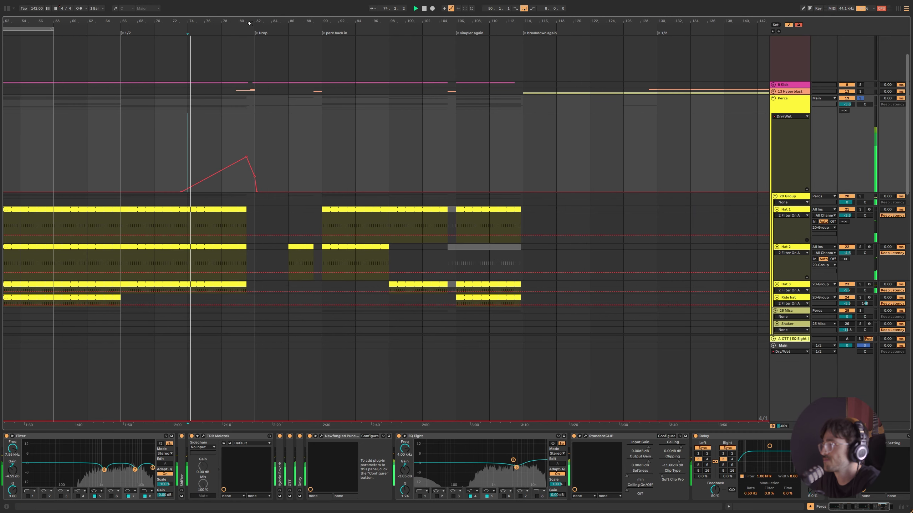
Collapse the first Delay, Newfangled Punctuate and EQ Eight devices, and inspect the FabFilter Pro-Q 3 curve in its plug-in window.
double_click(299, 455)
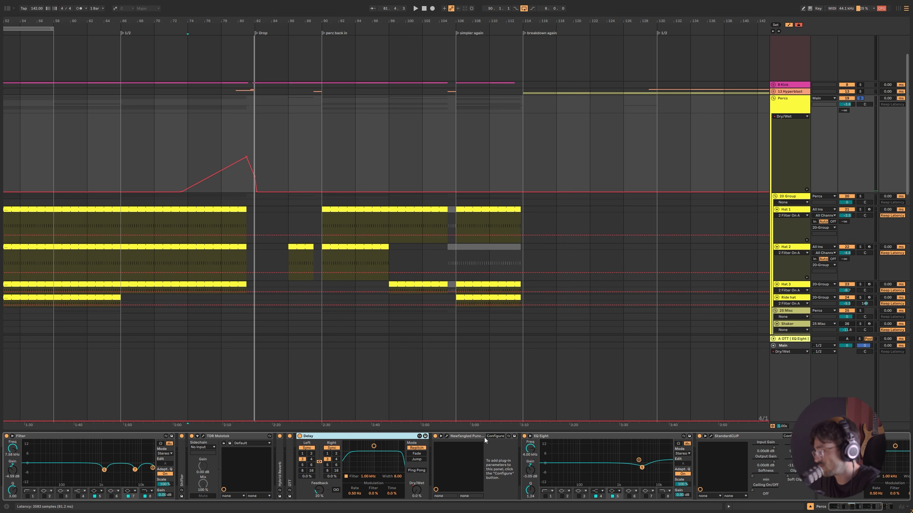
double_click(482, 437)
double_click(476, 436)
double_click(352, 437)
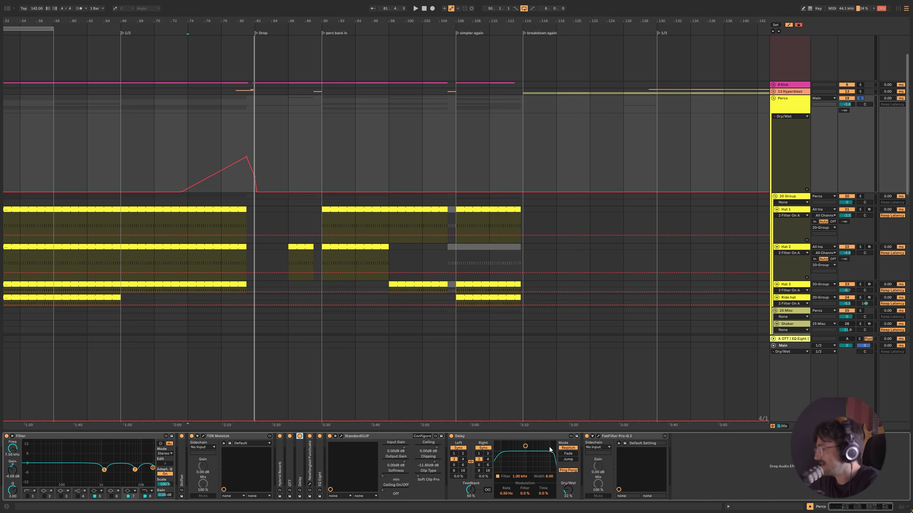
left_click(598, 436)
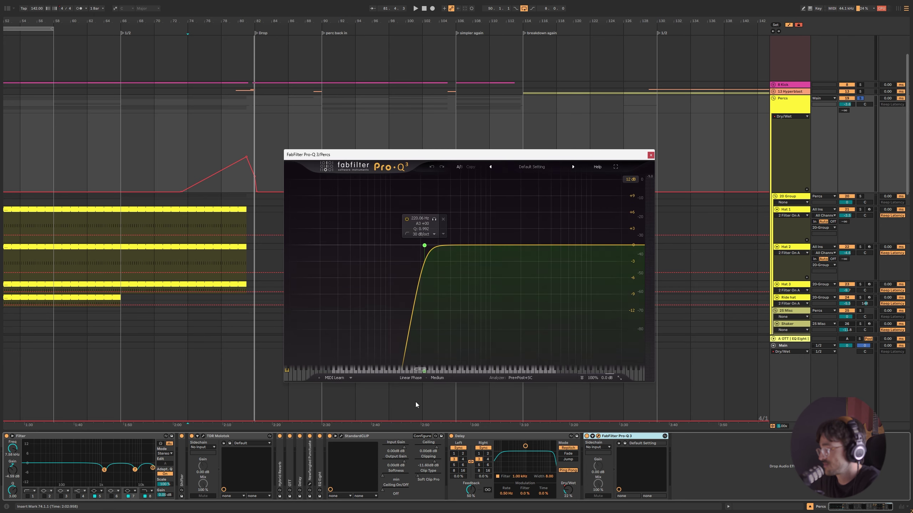
left_click(650, 155)
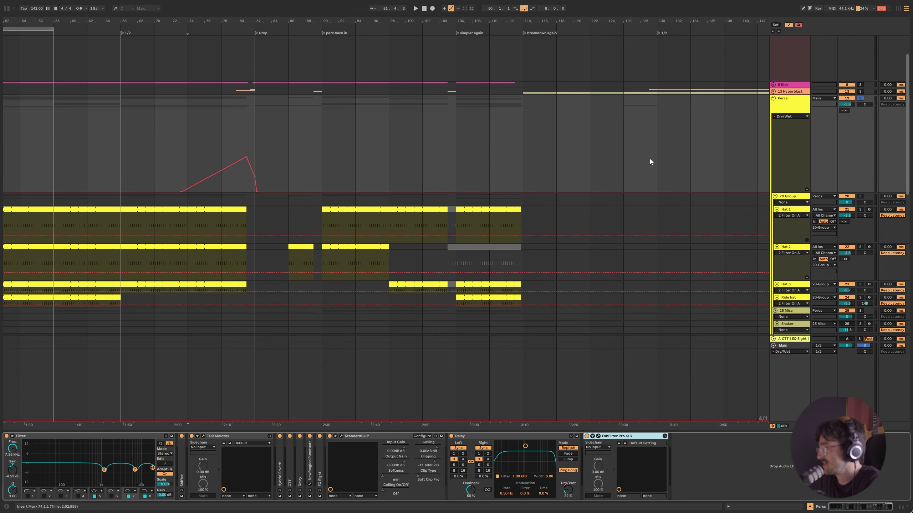
Turn off solo on the Percs group and fold its tracks away.
scroll(763, 163, "up", 3)
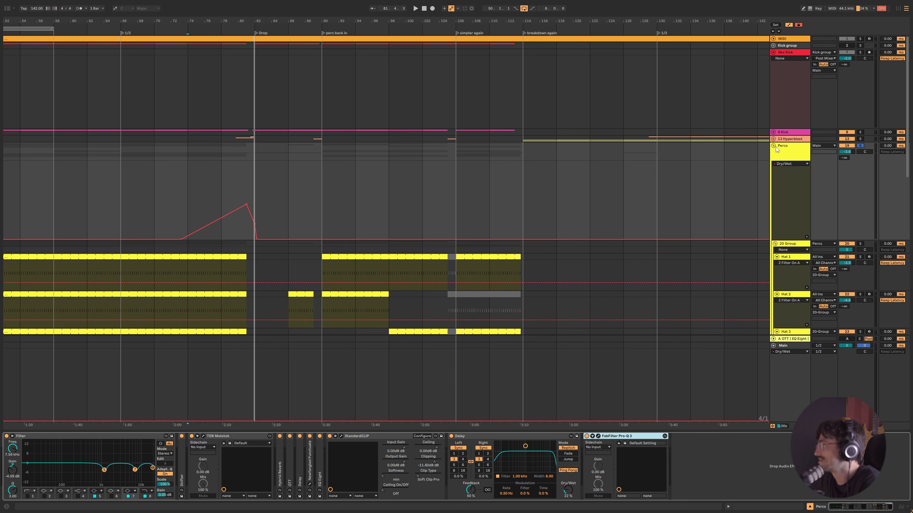
left_click(859, 146)
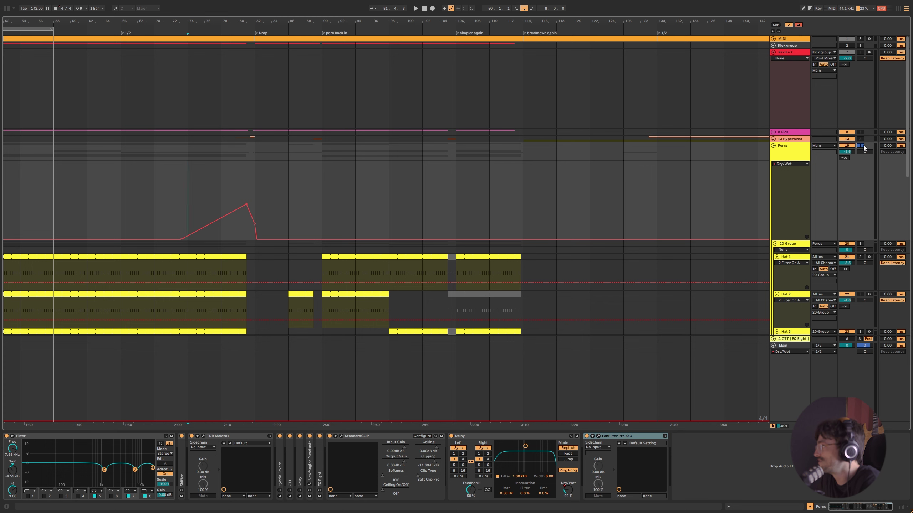
left_click(774, 146)
Show the Main track's device chain and collapse its Reverb, Tonal Balance Control, EQ Eight and MConvolutionEZ devices.
left_click(798, 347)
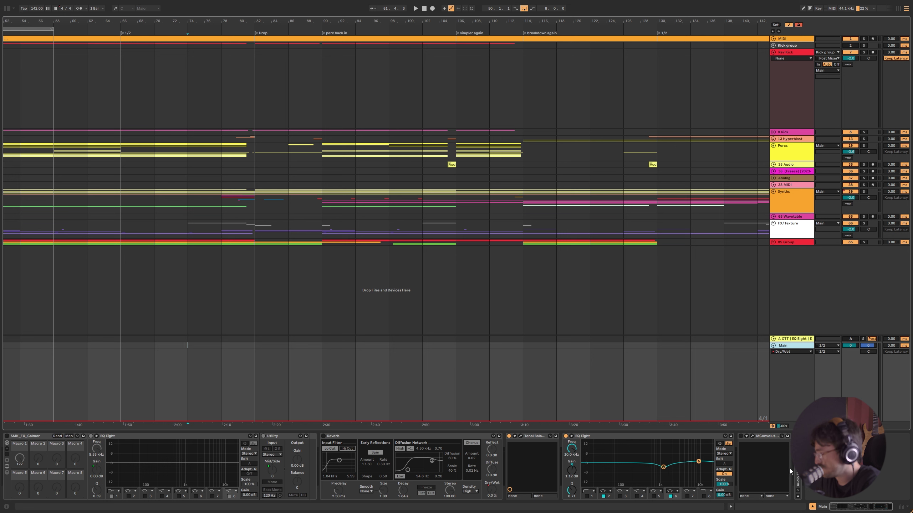
double_click(796, 480)
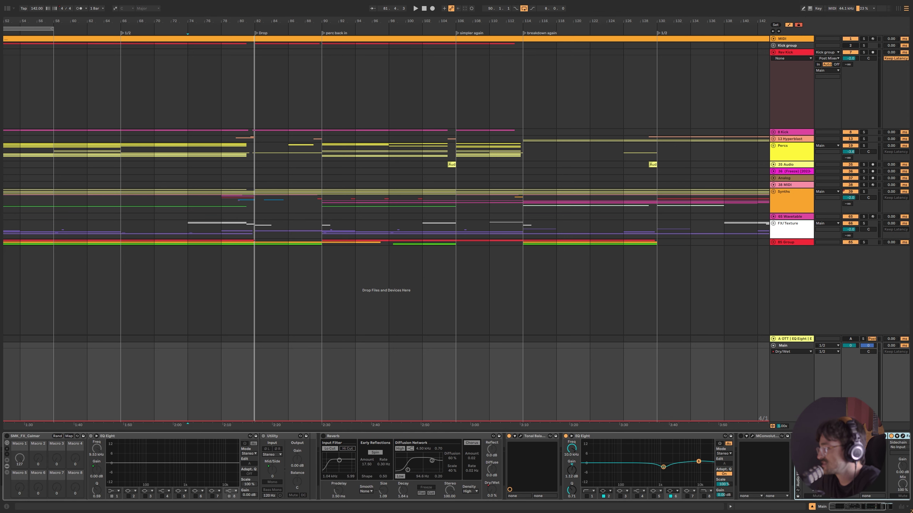
double_click(799, 478)
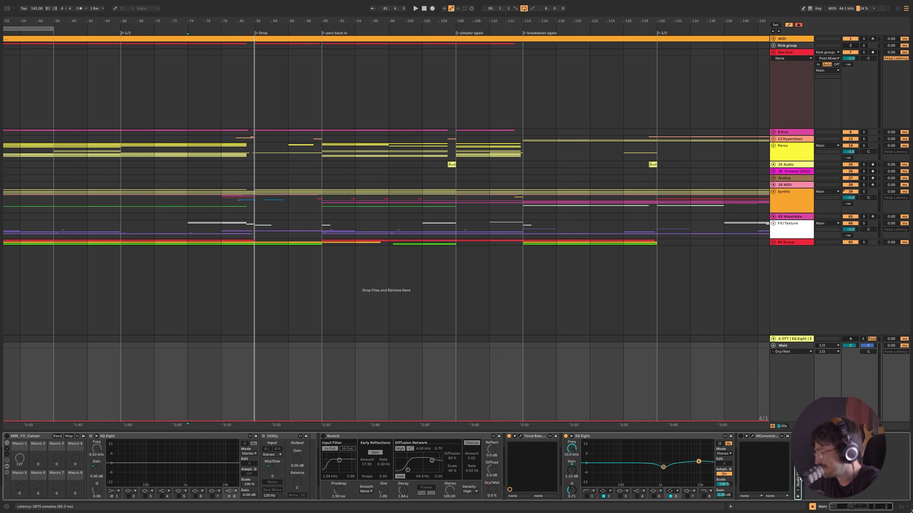
double_click(349, 436)
double_click(353, 438)
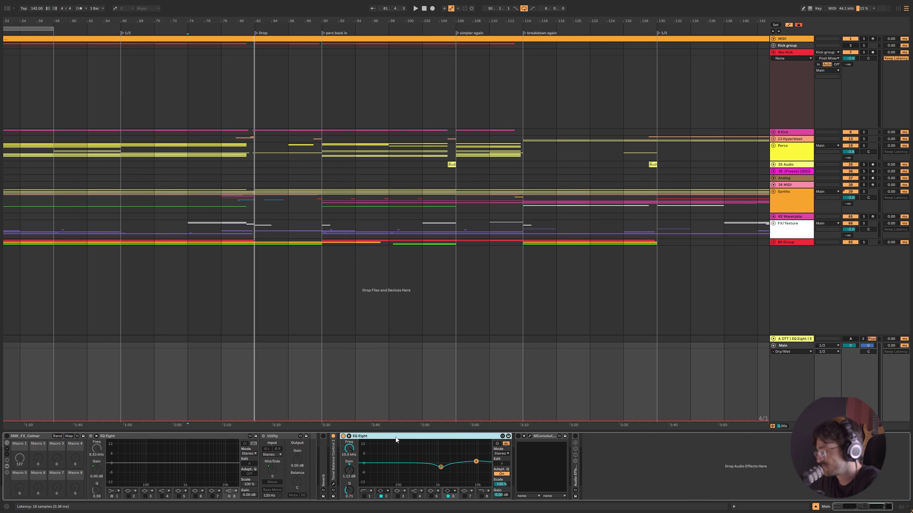
double_click(396, 439)
double_click(379, 438)
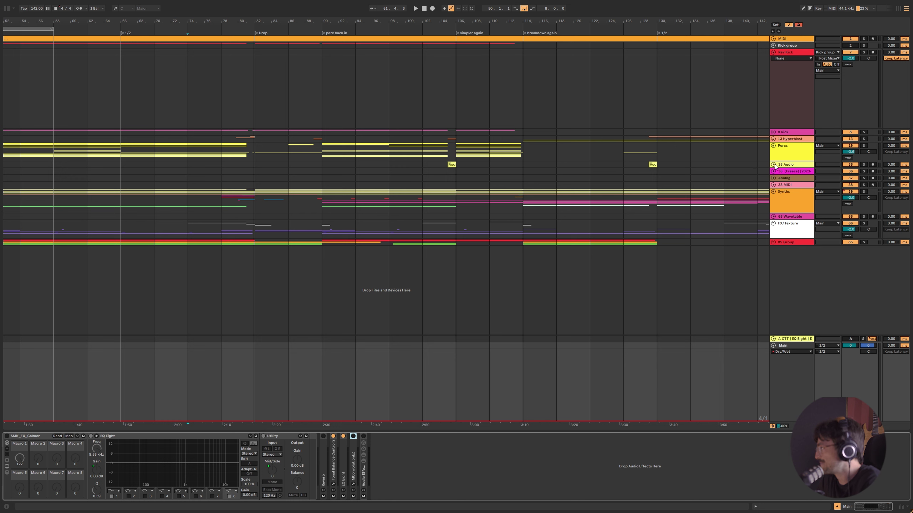
Unfold the 13 Hyperblast group and play track 15's drum clip soloed from within bar 80.
left_click(776, 139)
left_click(773, 139)
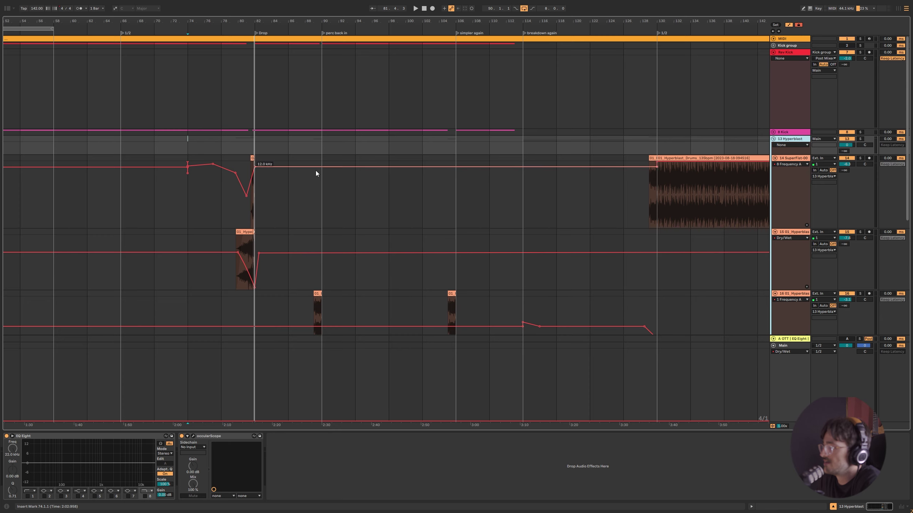
left_click(244, 232)
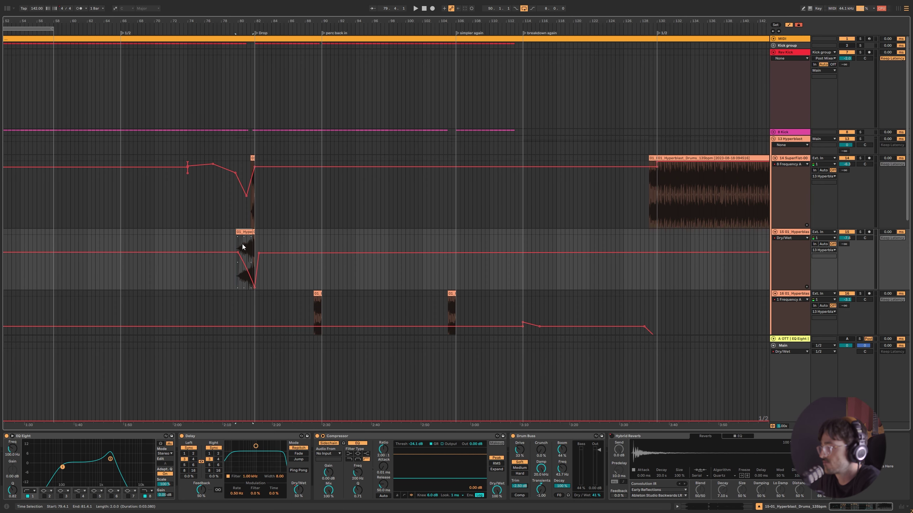
left_click(242, 244)
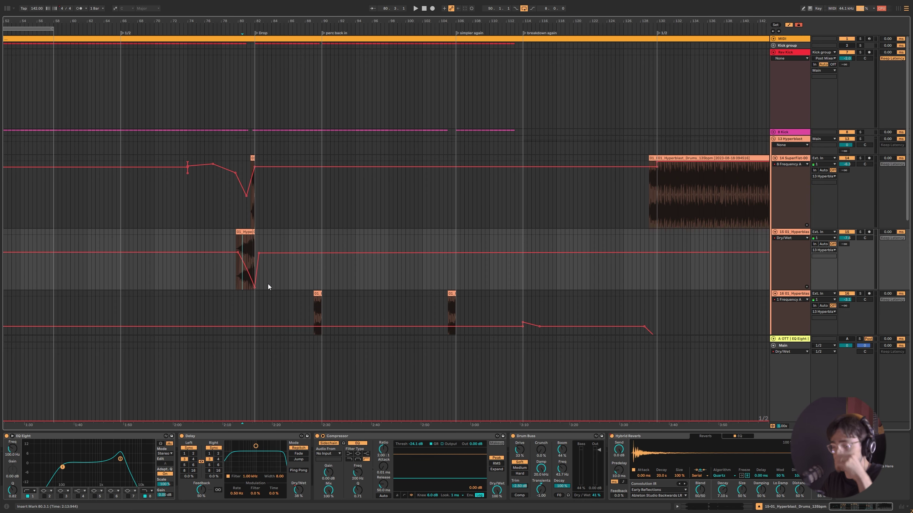
key("space")
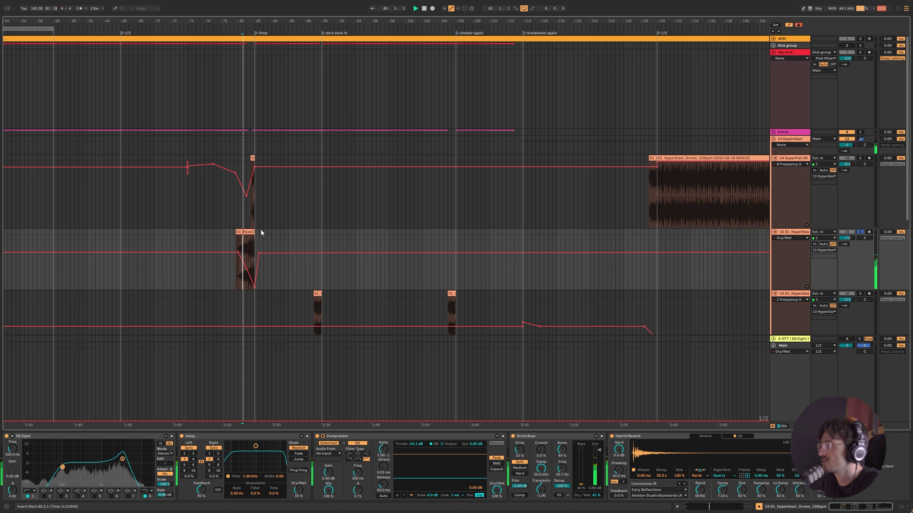
Consolidate the two adjoining Hyperblast drum clips on track 15 before the drop into one clip.
left_click_drag(241, 25, 323, 206)
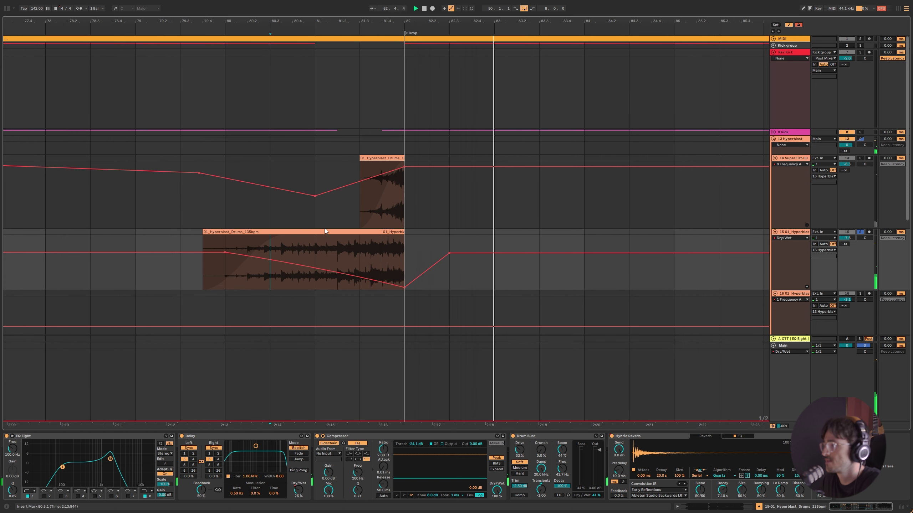
left_click(251, 244)
left_click_drag(235, 247, 410, 247)
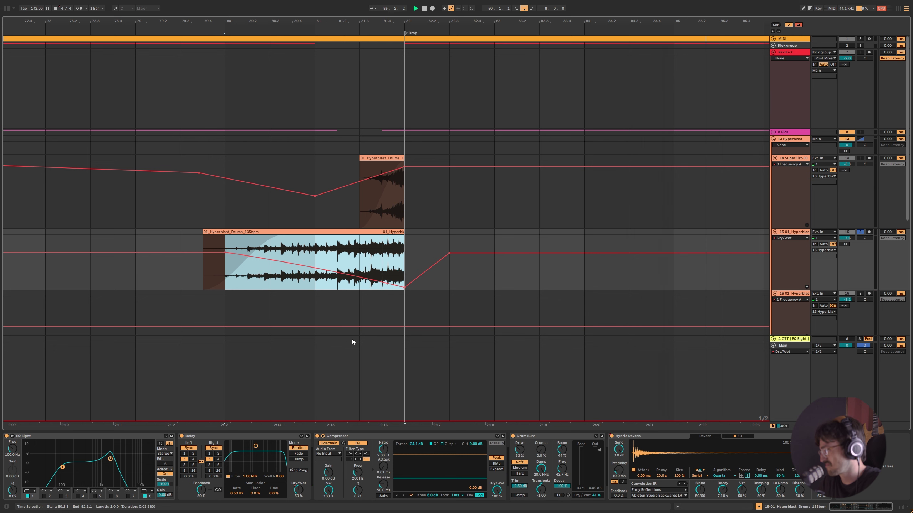
key("Up")
key("Up")
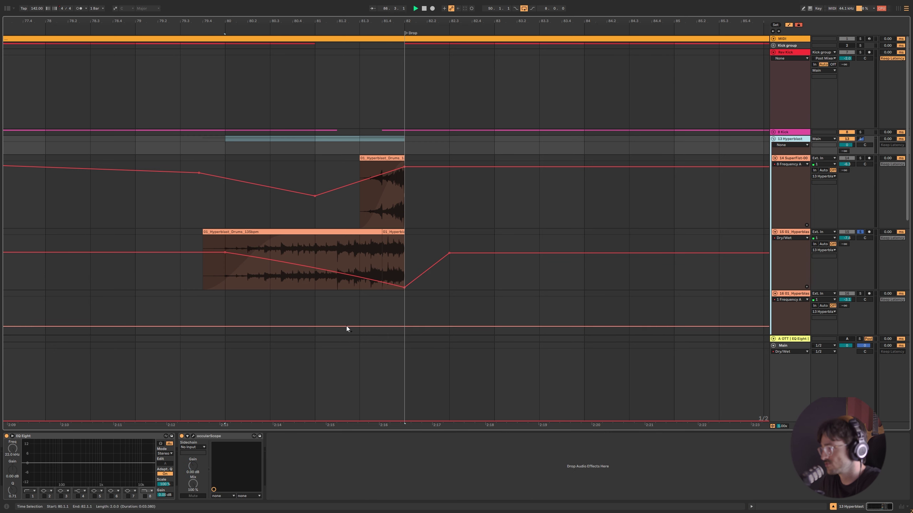
left_click(385, 230)
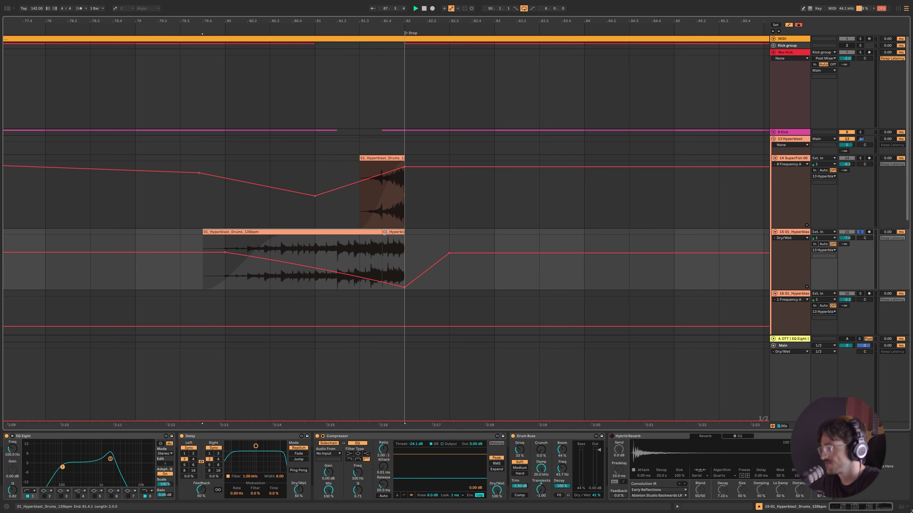
Hide the automation lanes and remove the fade-in from track 15's drum clip.
left_click(285, 237)
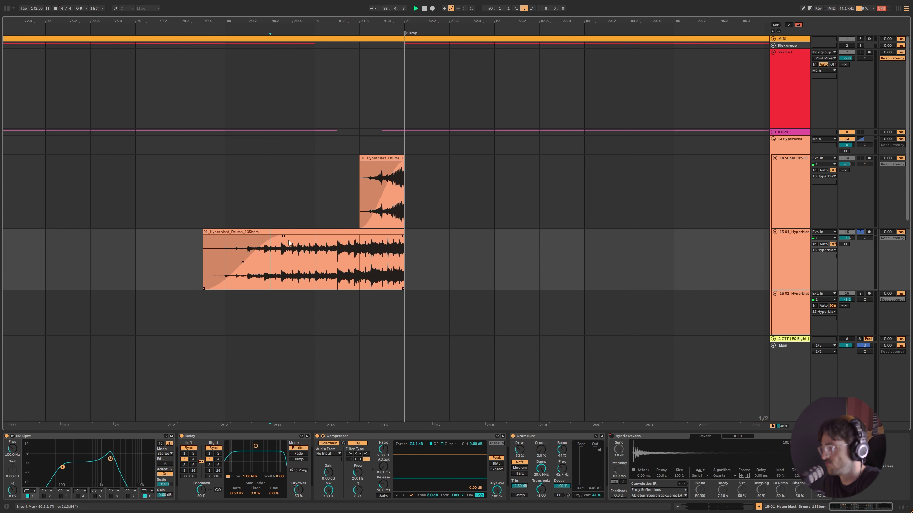
left_click_drag(286, 237, 195, 241)
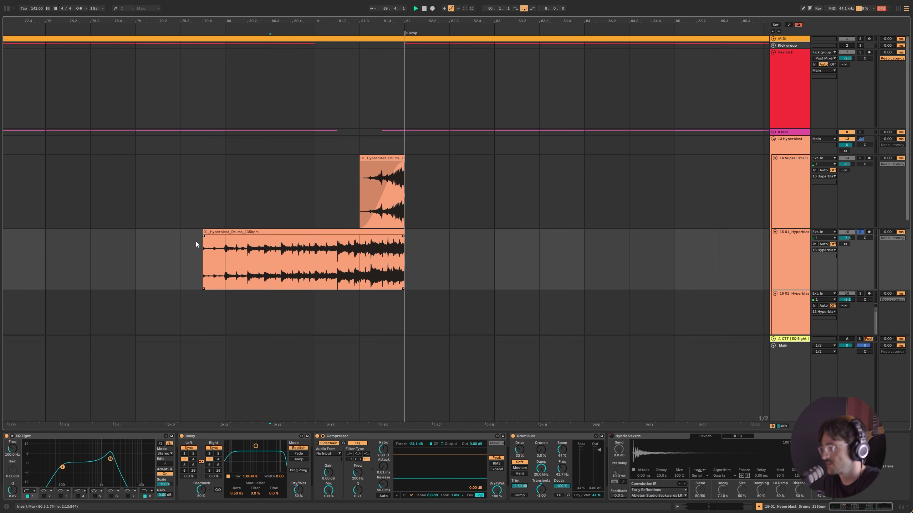
Reverse track 15's drum clip, play it from its start and undo the reversal.
left_click(233, 235)
key("r")
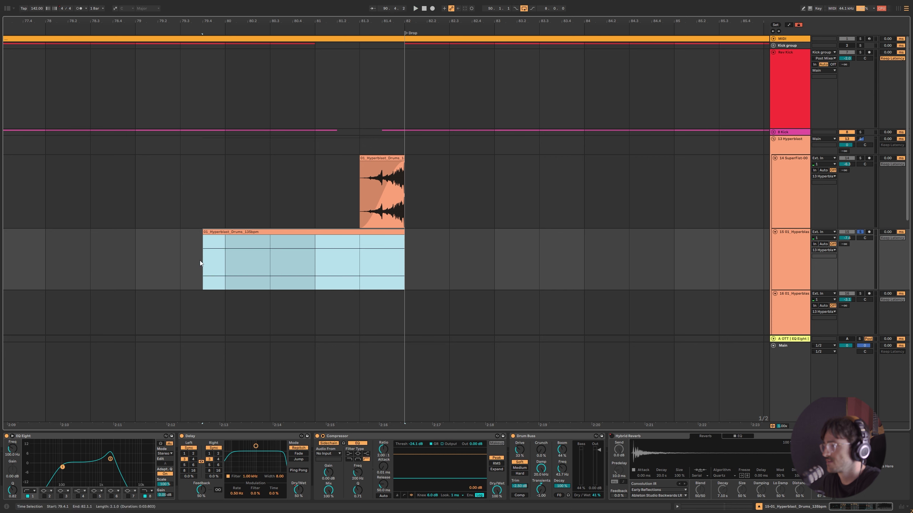
left_click(204, 258)
key("space")
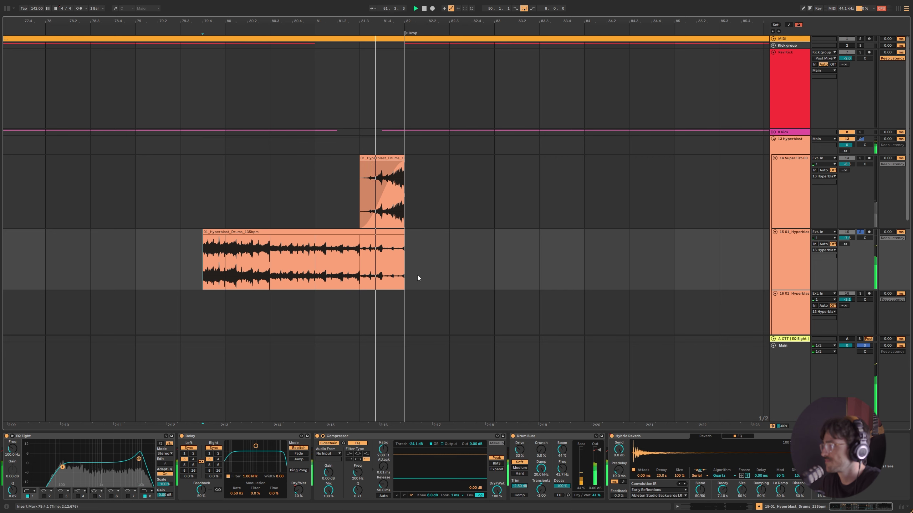
key("ctrl+z")
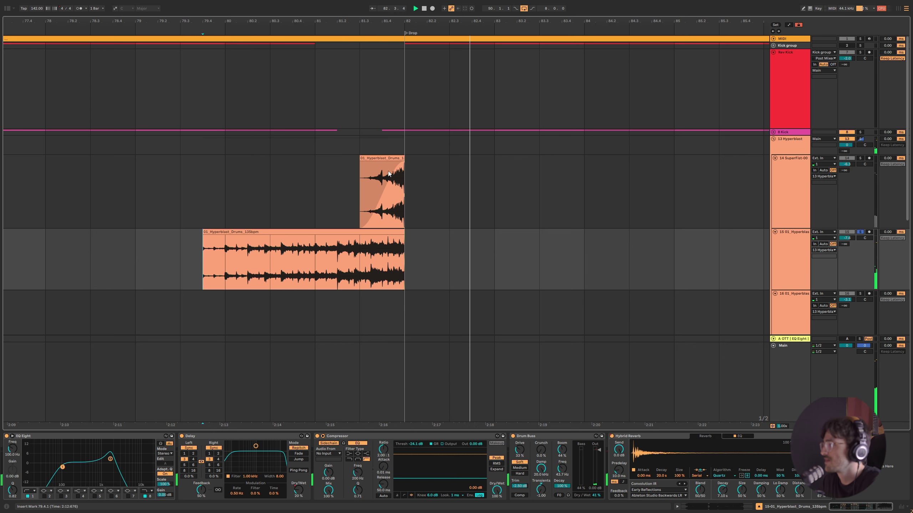
Solo track 14 and remove the fade-in from its short Hyperblast drum clip just before the drop.
scroll(368, 237, "down", 2)
scroll(614, 259, "up", 1)
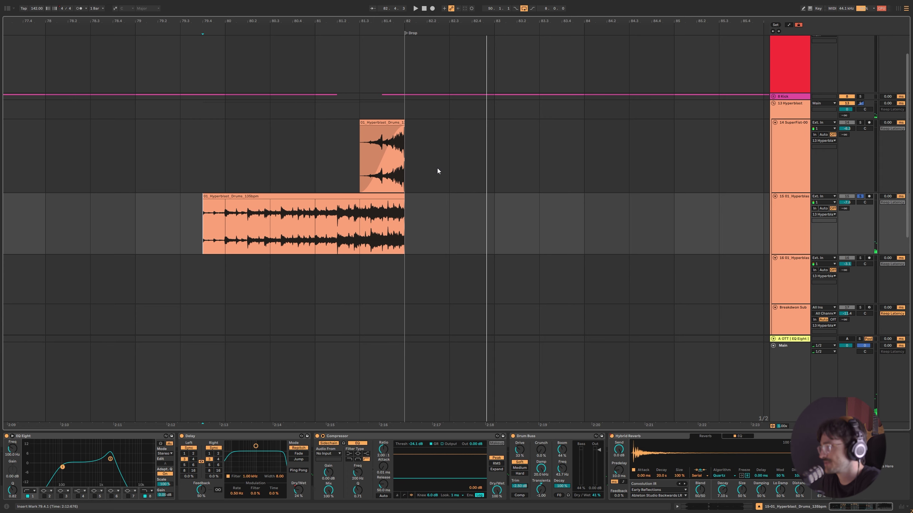
left_click(392, 155)
key("space")
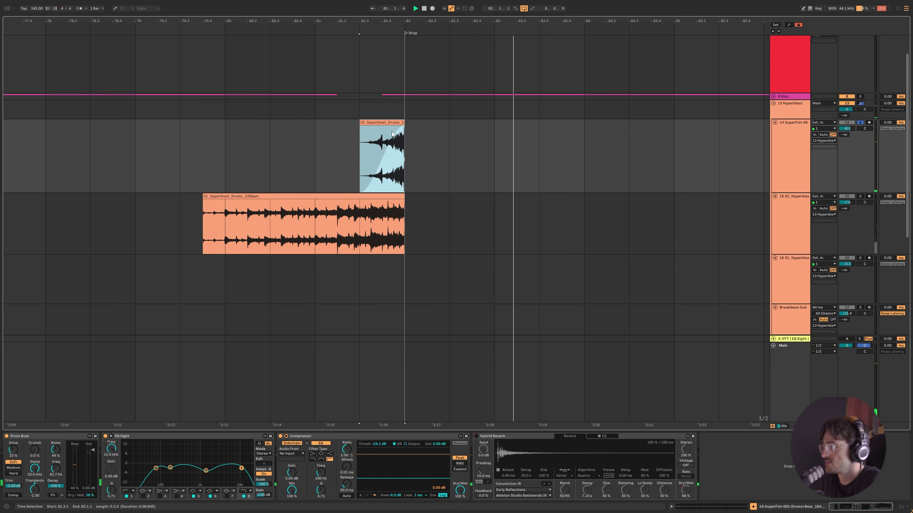
left_click_drag(392, 134, 314, 134)
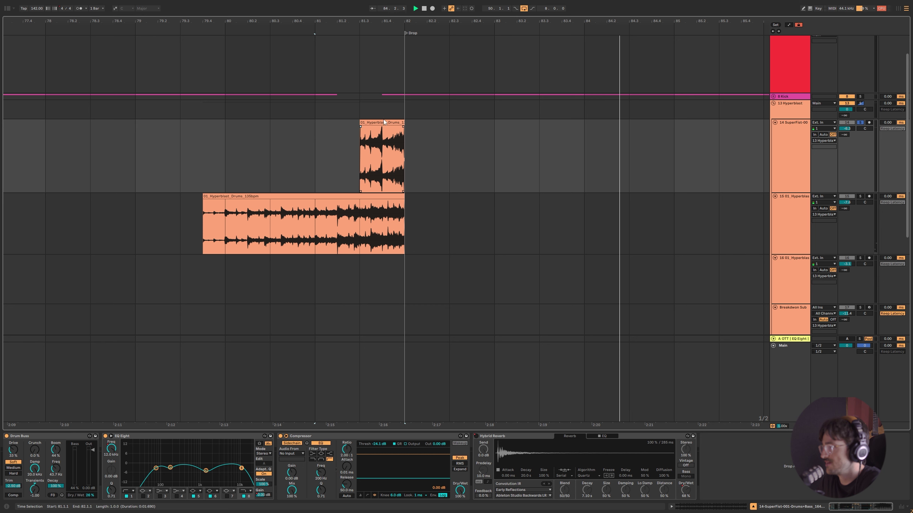
Reverse track 14's short drum clip and play it from 81.3.1.
left_click(383, 122)
key("space")
left_click(364, 151)
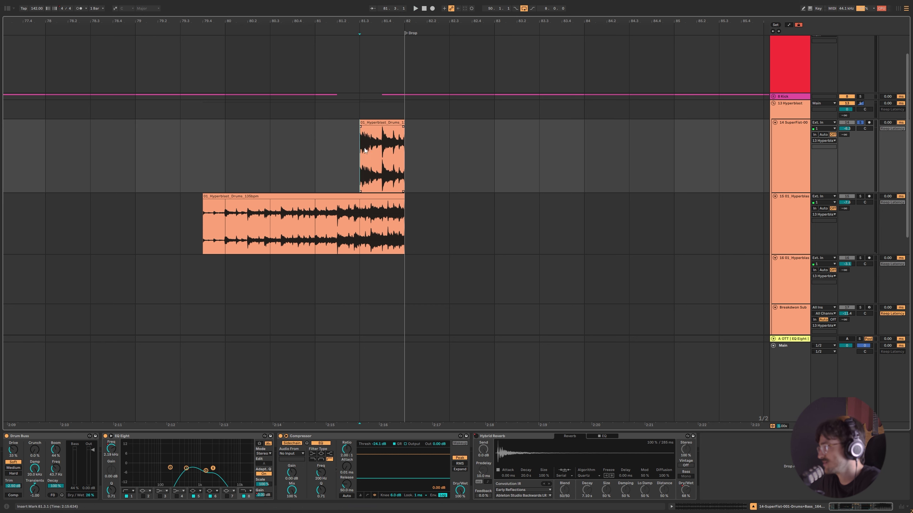
key("space")
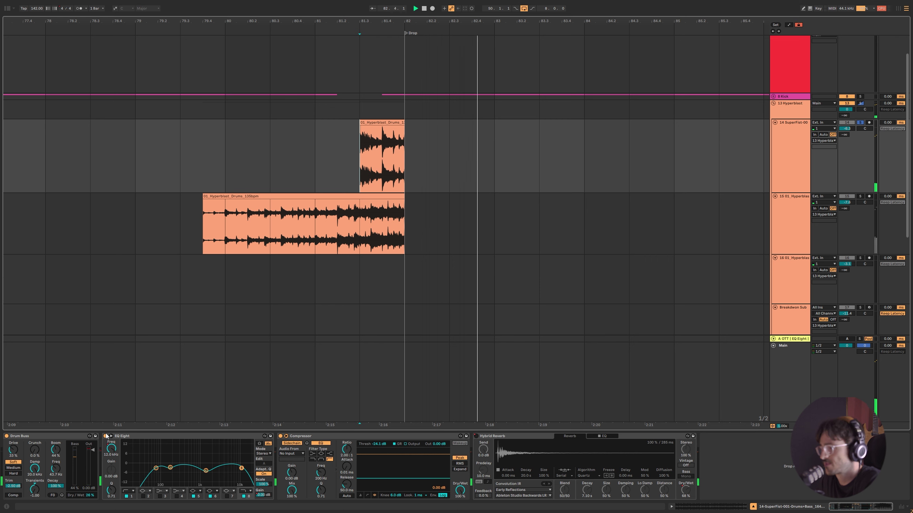
Replay track 14's reversed drum clip from 81.3.1 to check how the EQ Eight filter automation shapes it.
right_click(109, 462)
left_click(113, 468)
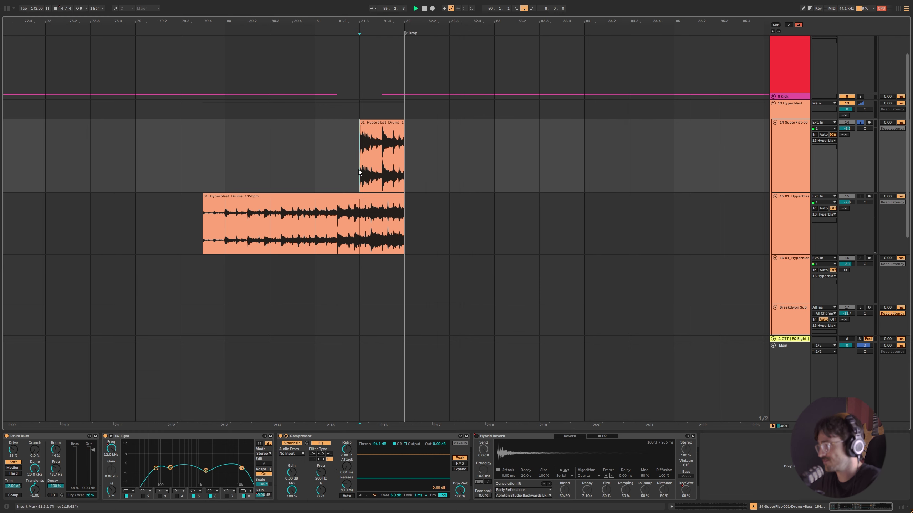
key("space")
key("space")
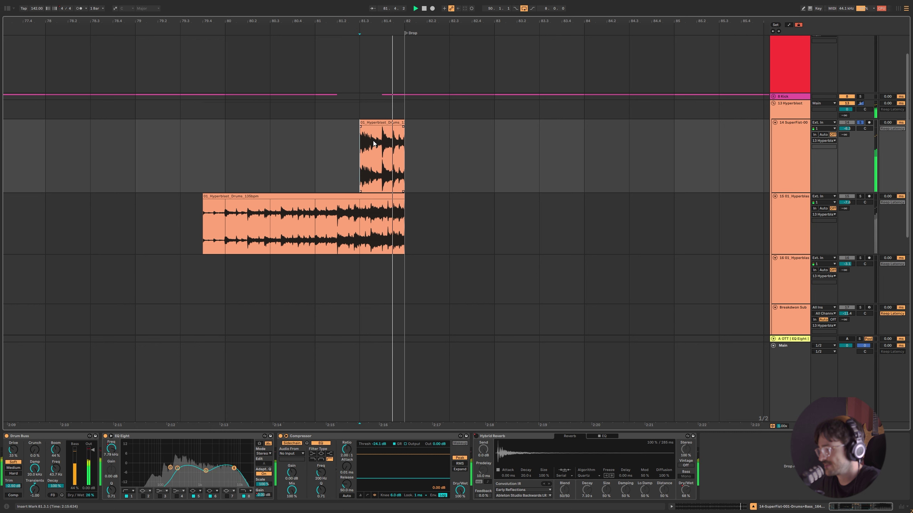
Check track 14's filter automation, and restore its short drum clip before the drop to the unreversed state with a fade-in.
key("a")
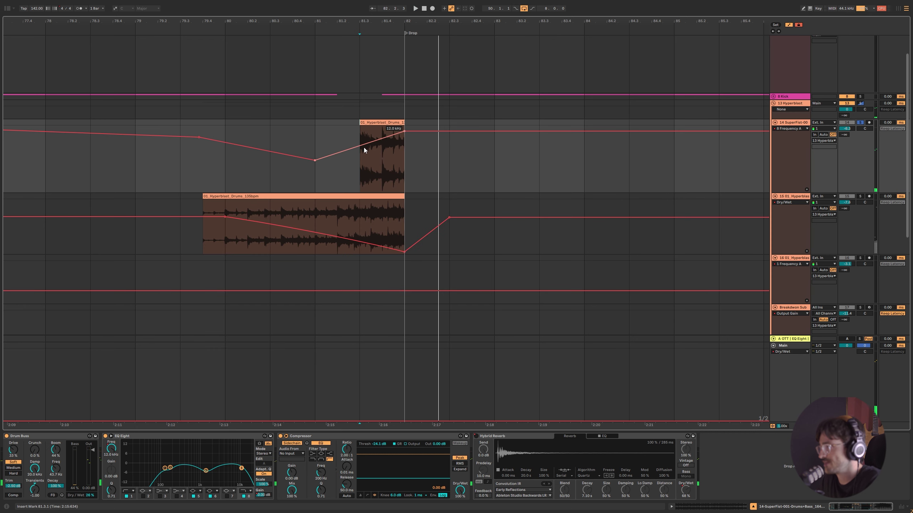
key("a")
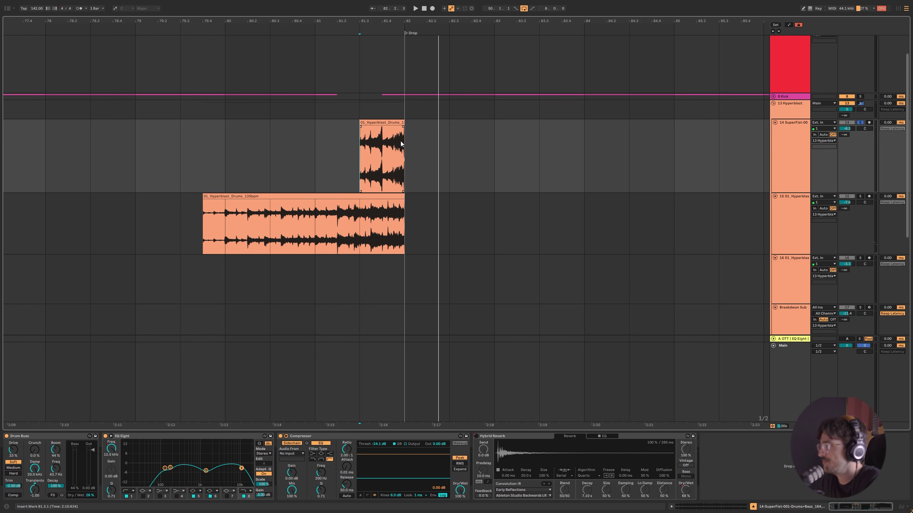
key("ctrl+alt+f")
Solo track 16 and play its one-bar Hyperblast drum clip from 89.1.1.
left_click_drag(433, 21, 428, 11)
left_click(561, 256)
key("s")
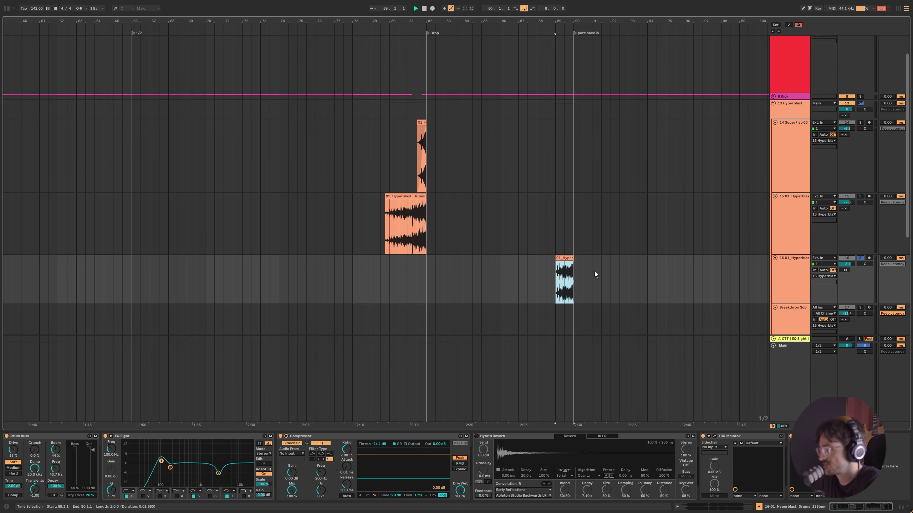
key("space")
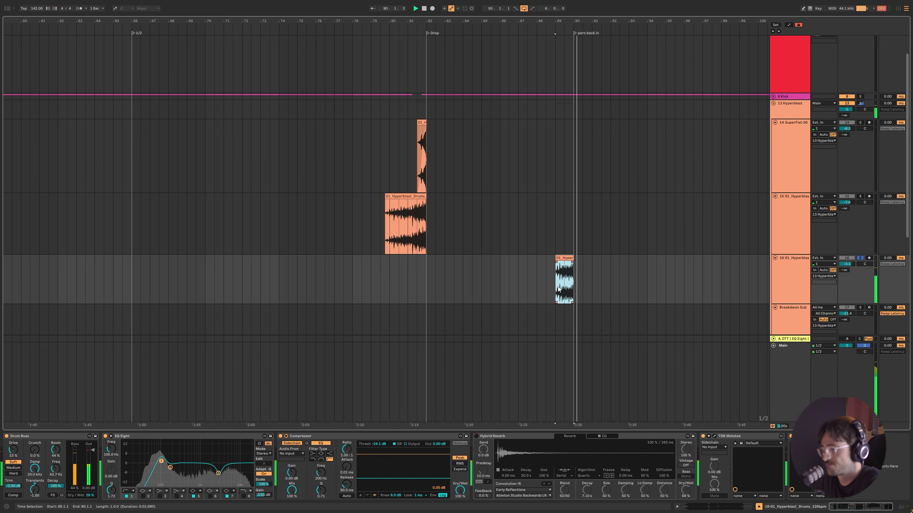
Play track 15's drum fill from 145.3.1 before the second drop, and select track 16's one-bar clip at bar 153.
scroll(576, 244, "down", 3)
scroll(502, 254, "right", 5)
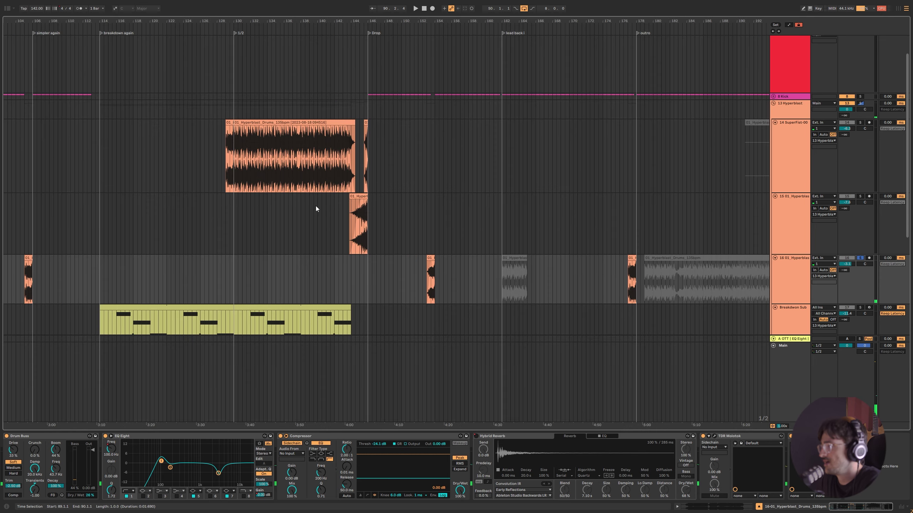
left_click(360, 208)
key("space")
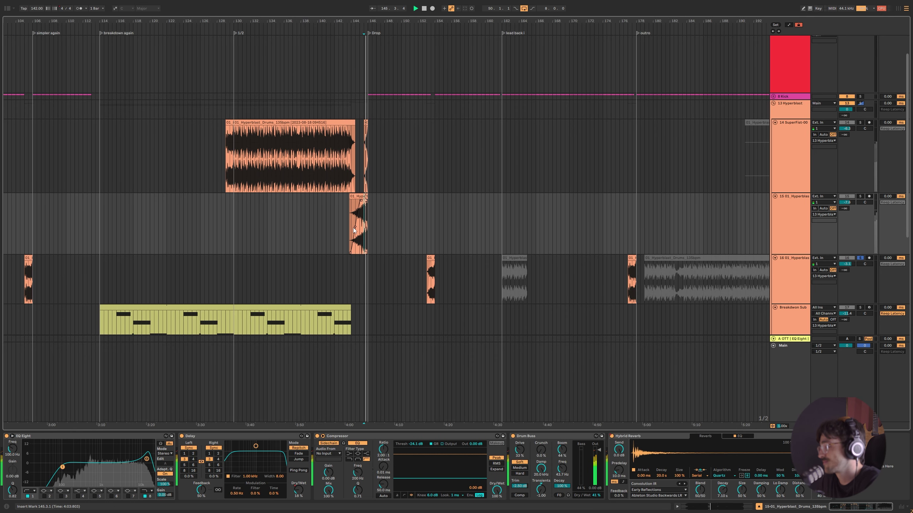
left_click(430, 280)
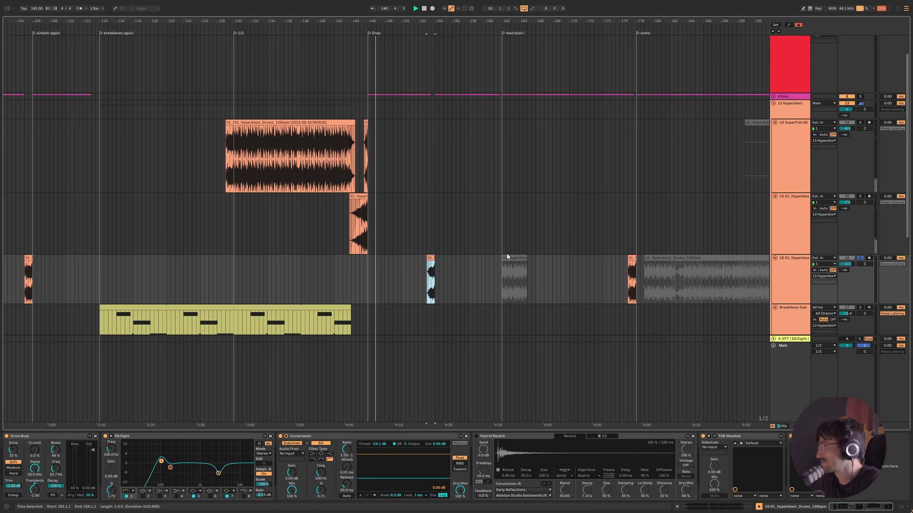
Solo track 14, play its long drum clip from 130.1.1 and display its 1 Frequency A automation.
scroll(305, 187, "up", 5)
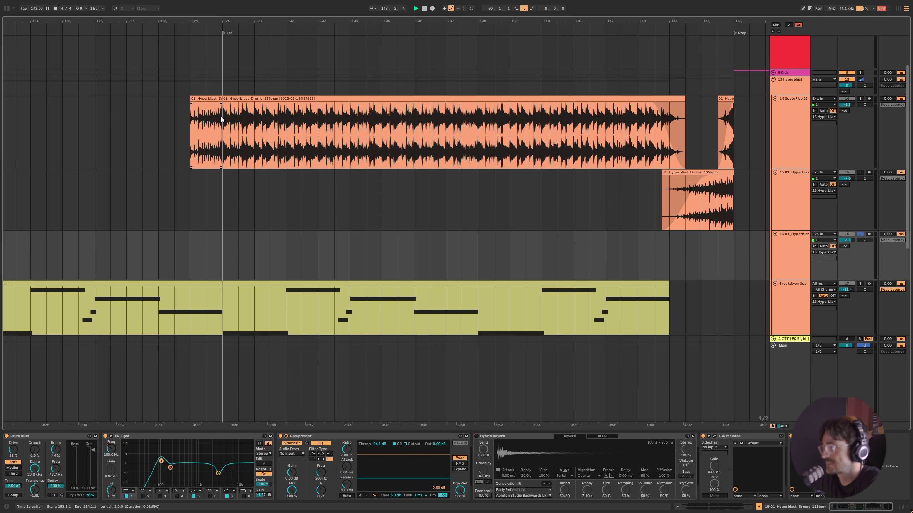
left_click(219, 123)
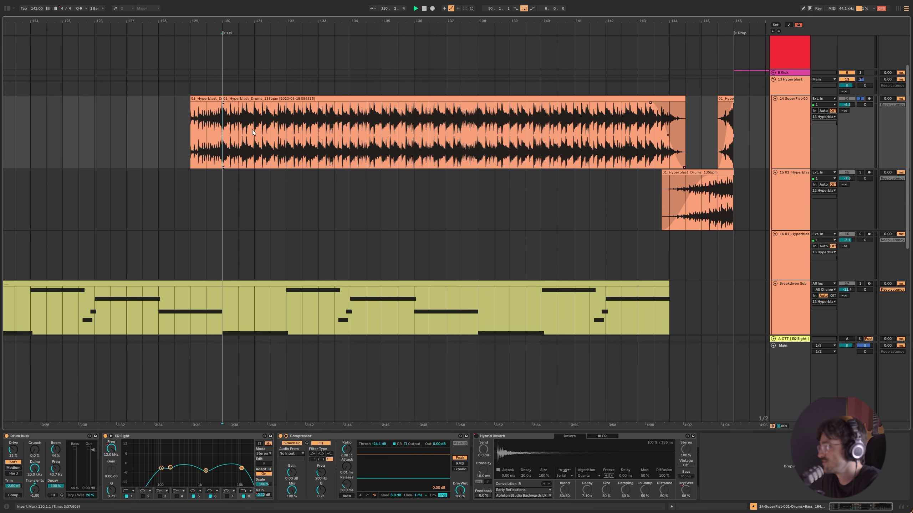
key("space")
key("a")
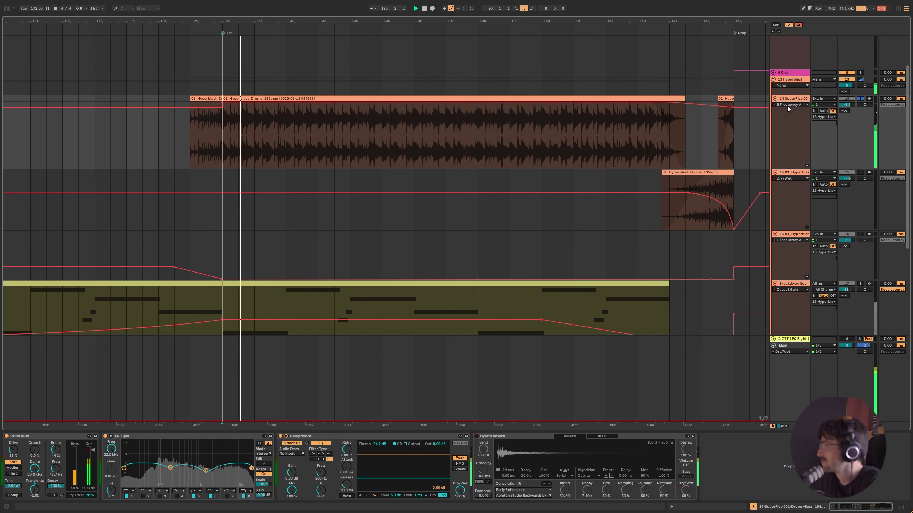
left_click(801, 116)
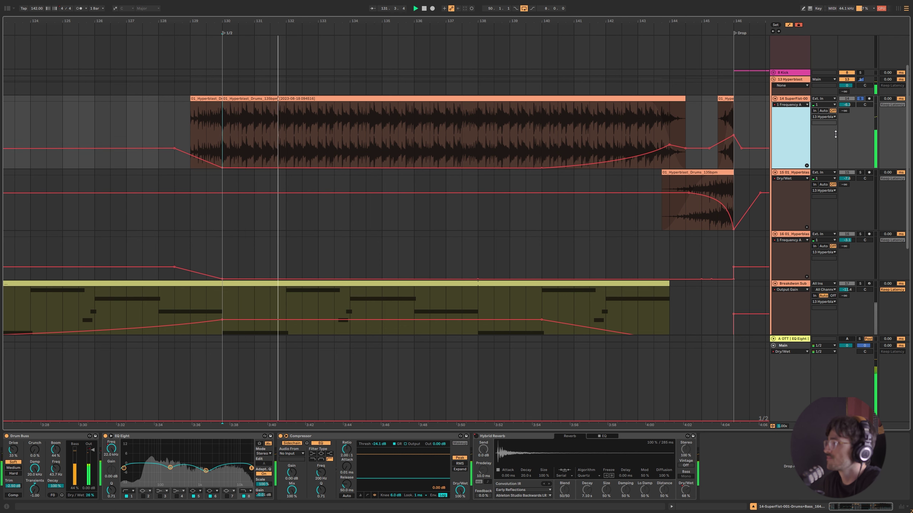
Loop track 14's drum clip for four bars from 130.1.1 and review its Device On and Dry/Wet automation.
left_click_drag(230, 141, 354, 123)
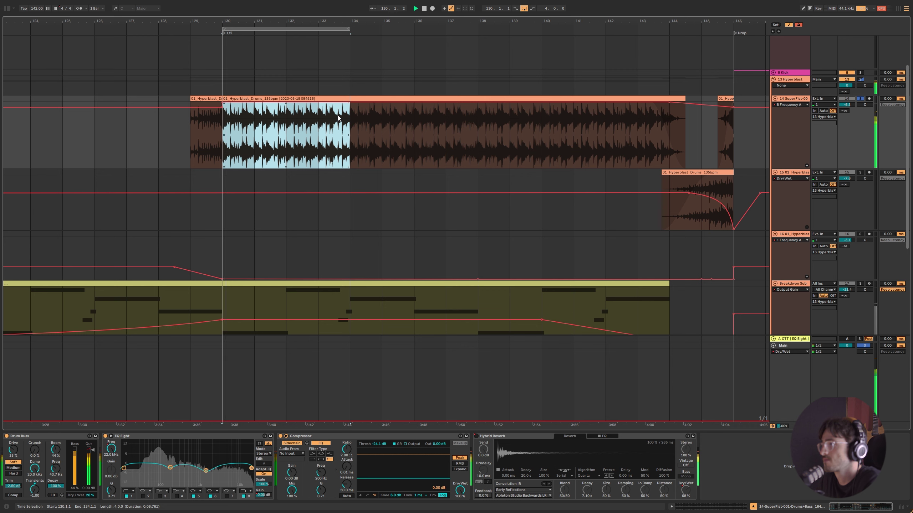
left_click(804, 118)
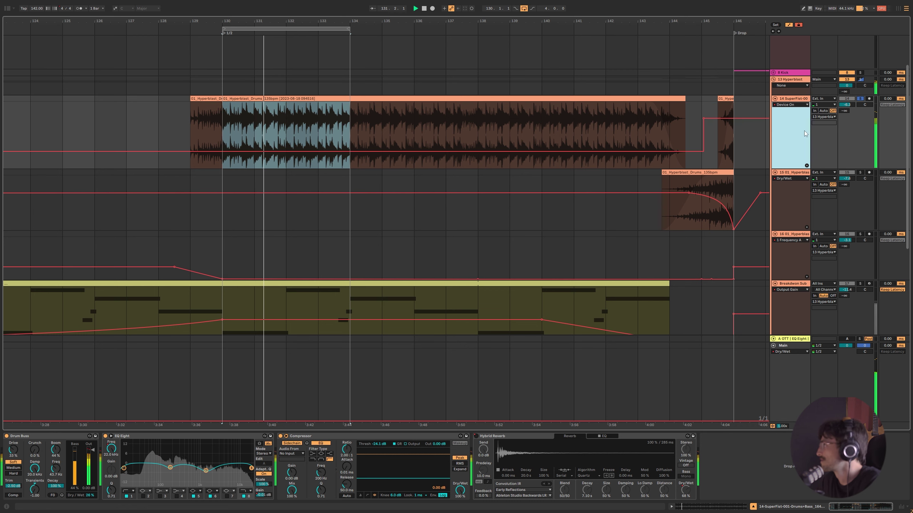
scroll(265, 230, "down", 3)
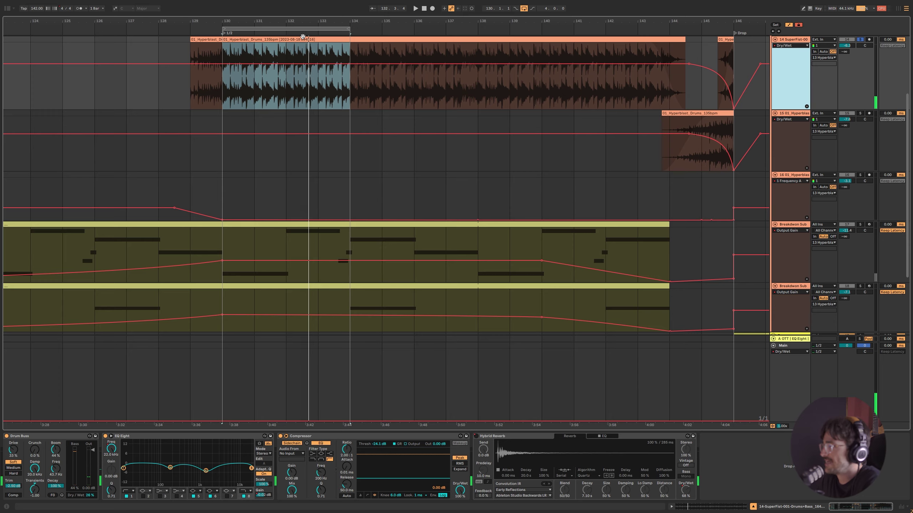
Solo the upper Breakdown Sub track and play it from the start of the breakdown at 114.1.1.
left_click_drag(309, 22, 439, 18)
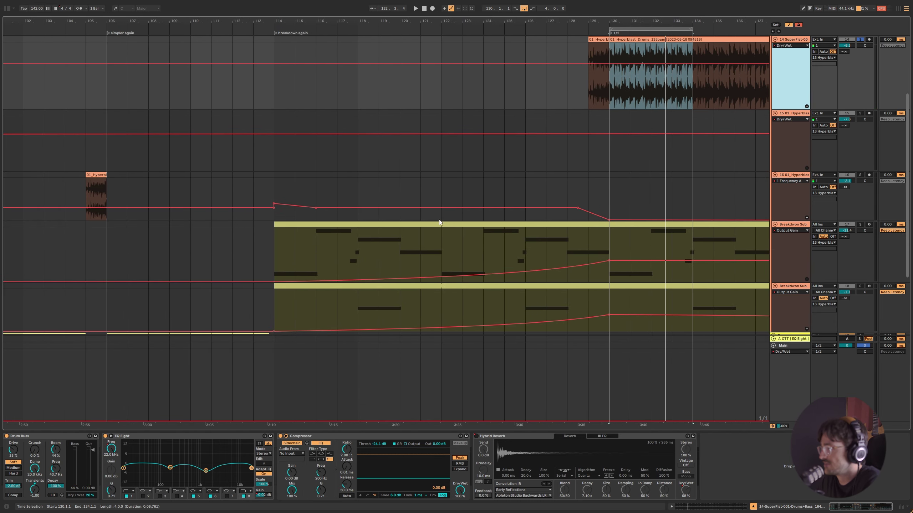
left_click(287, 238)
left_click(793, 227)
key("s")
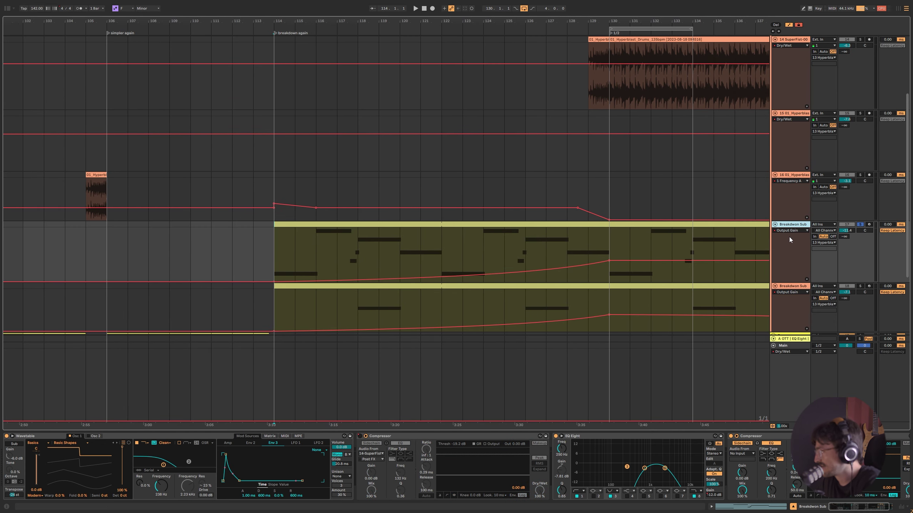
key("space")
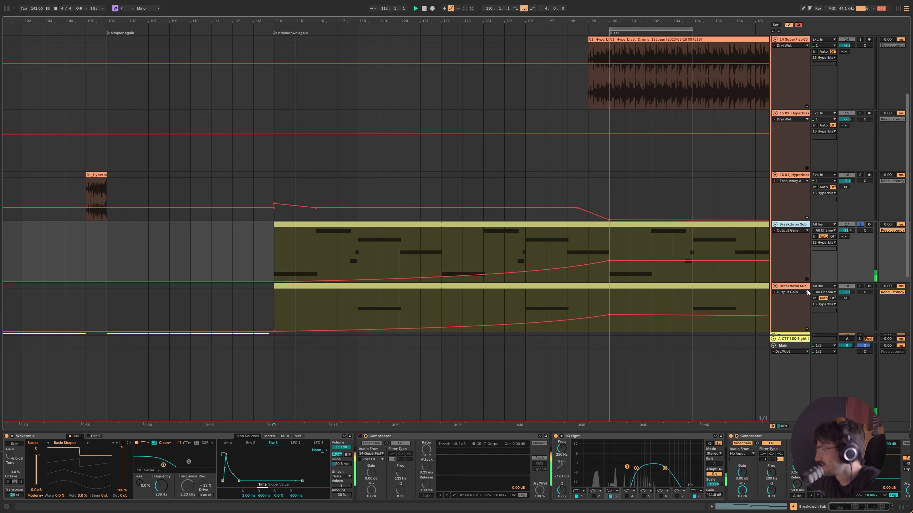
Play both Breakdown Sub tracks soloed together from 114.1.1 and display the upper one's 1 Frequency A automation.
key("space")
left_click(289, 309)
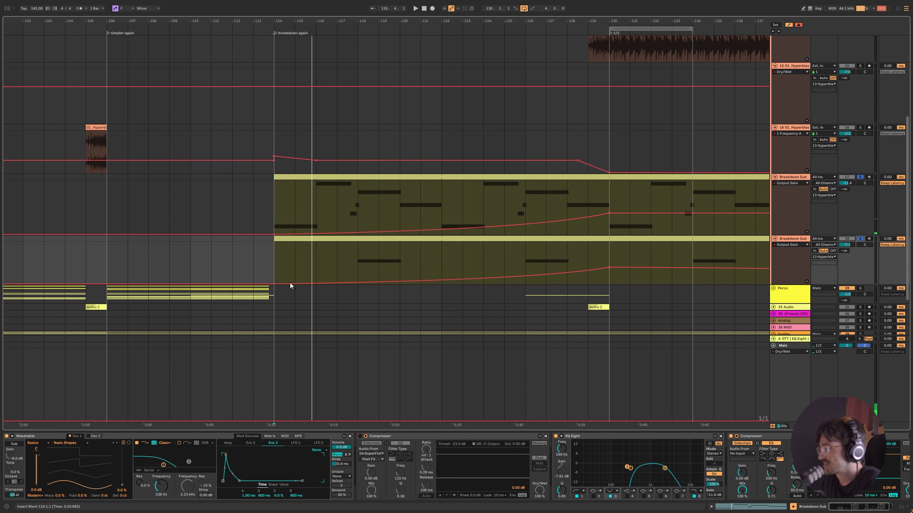
scroll(290, 283, "down", 3)
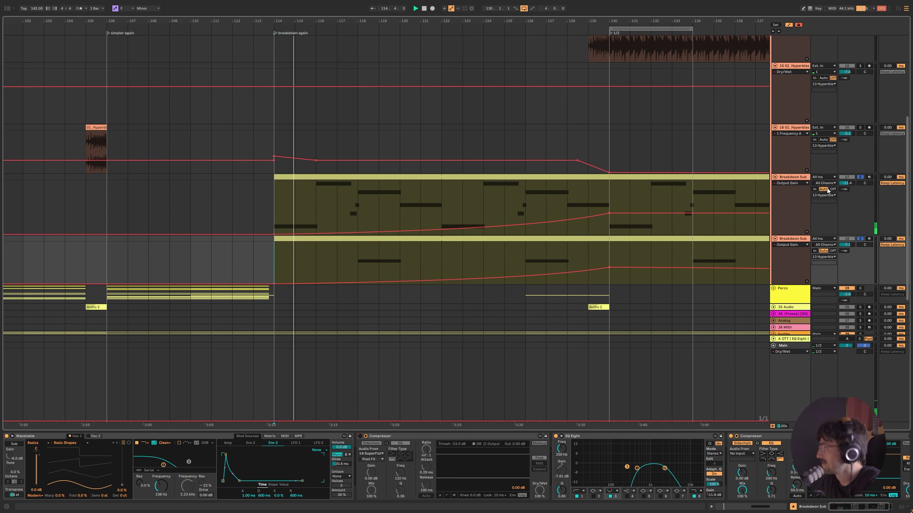
left_click(788, 190)
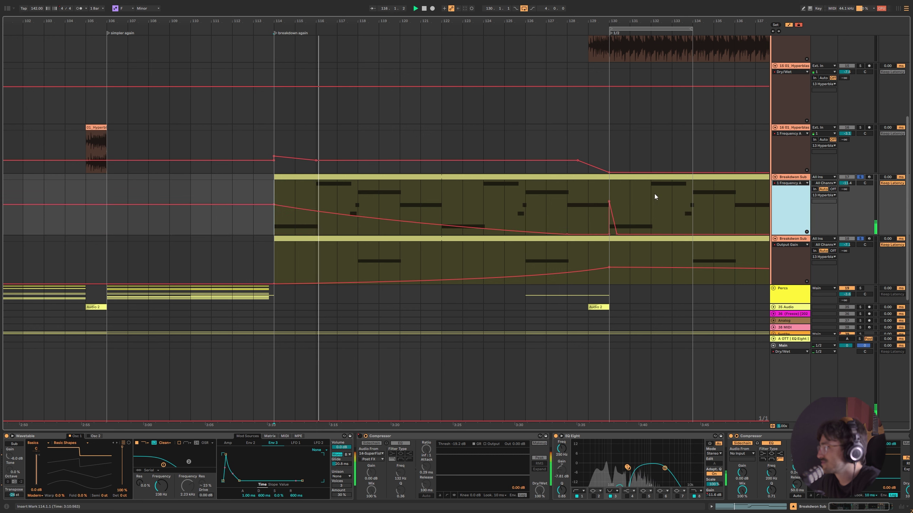
Examine the upper Breakdown Sub's filter frequency curve, and play the breakdown from 114.1.1 with all tracks unsoloed.
scroll(410, 223, "up", 3)
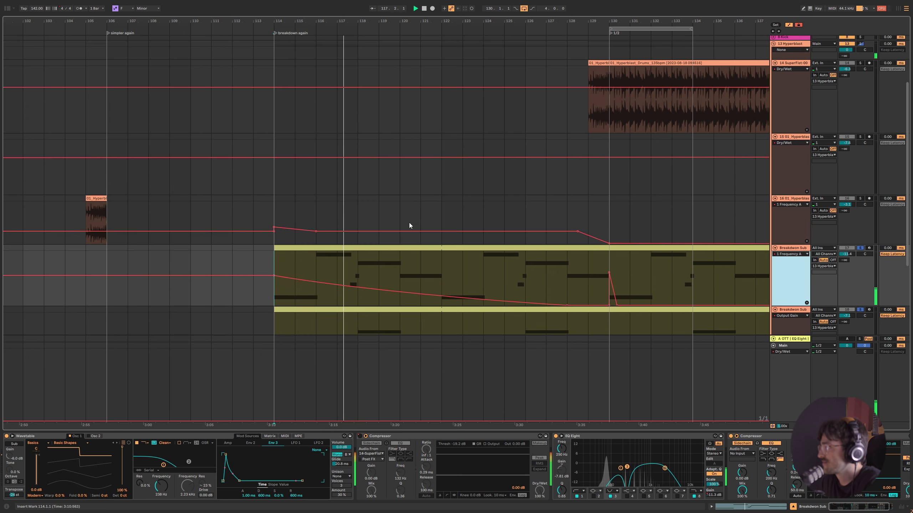
scroll(409, 261, "right", 4)
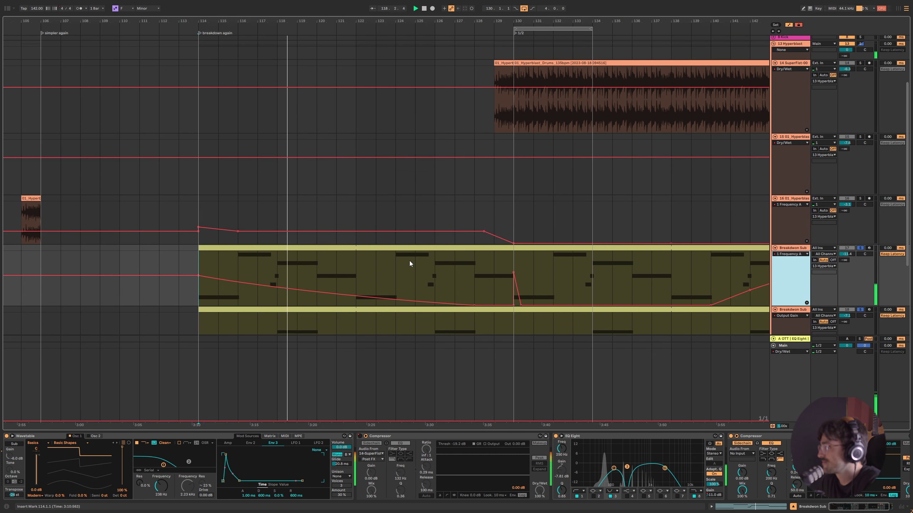
scroll(404, 273, "down", 2)
scroll(404, 274, "down", 1)
scroll(403, 240, "up", 3)
scroll(331, 300, "down", 1)
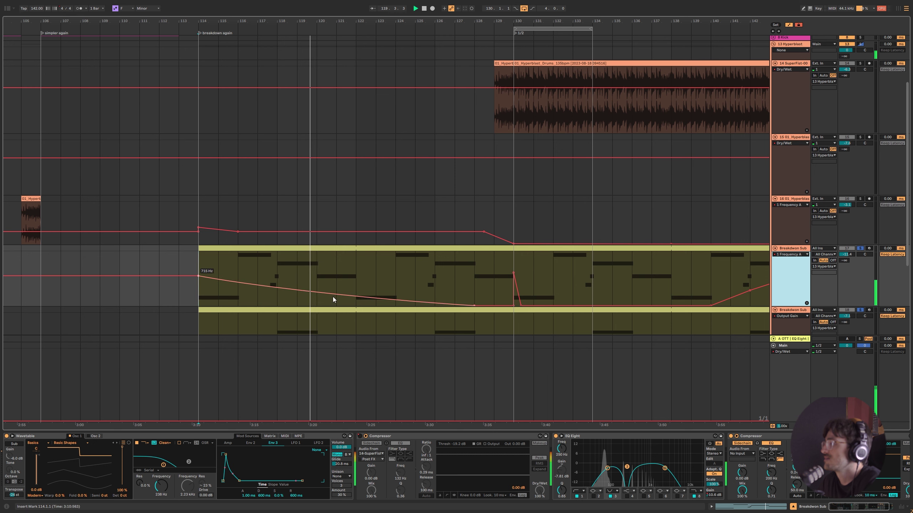
key("space")
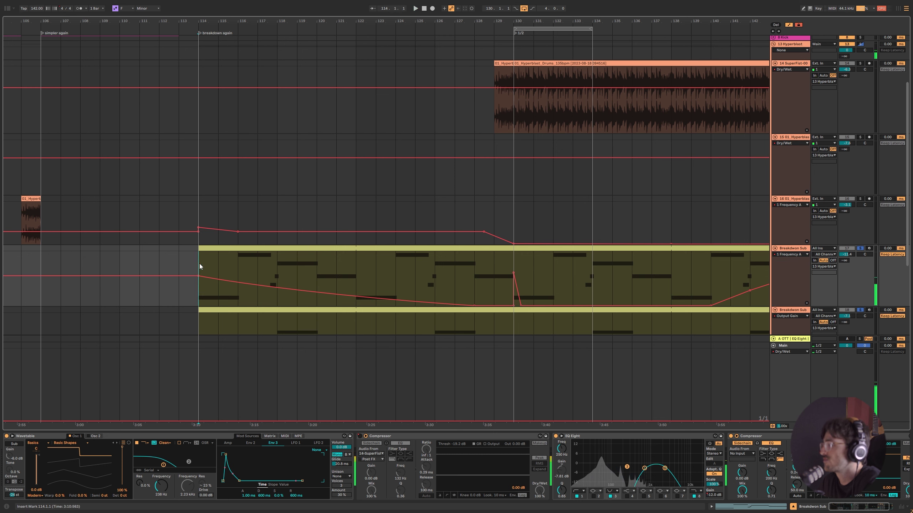
key("space")
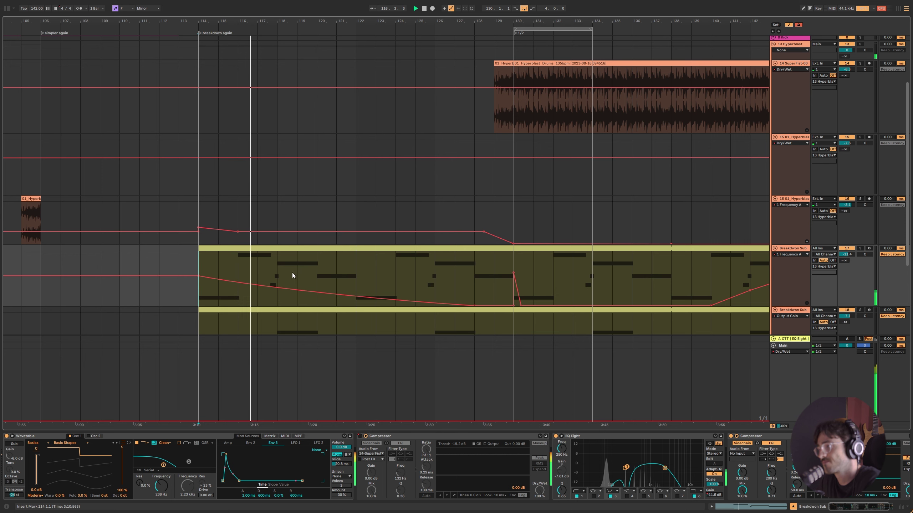
Unfold the Synths group, solo the Reece group alongside the lower Breakdown Sub, and play from 114.1.1.
scroll(285, 246, "down", 3)
scroll(285, 245, "down", 2)
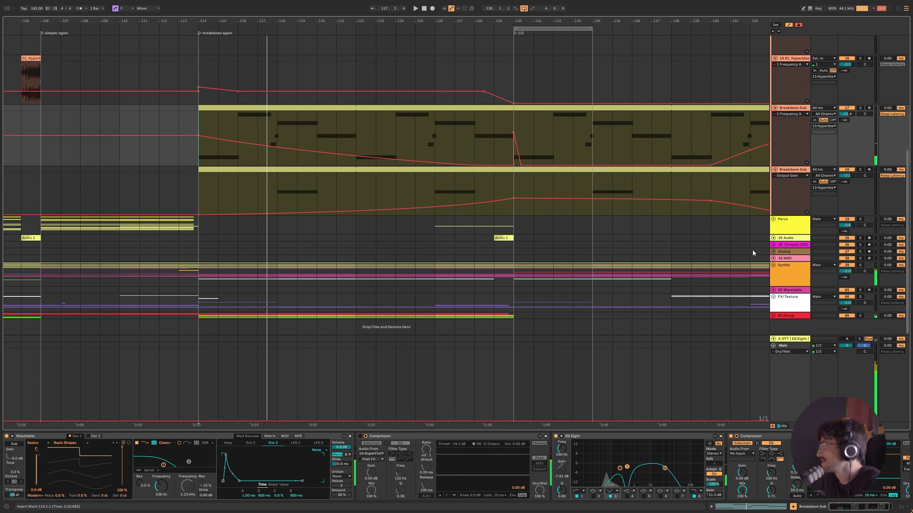
left_click(775, 265)
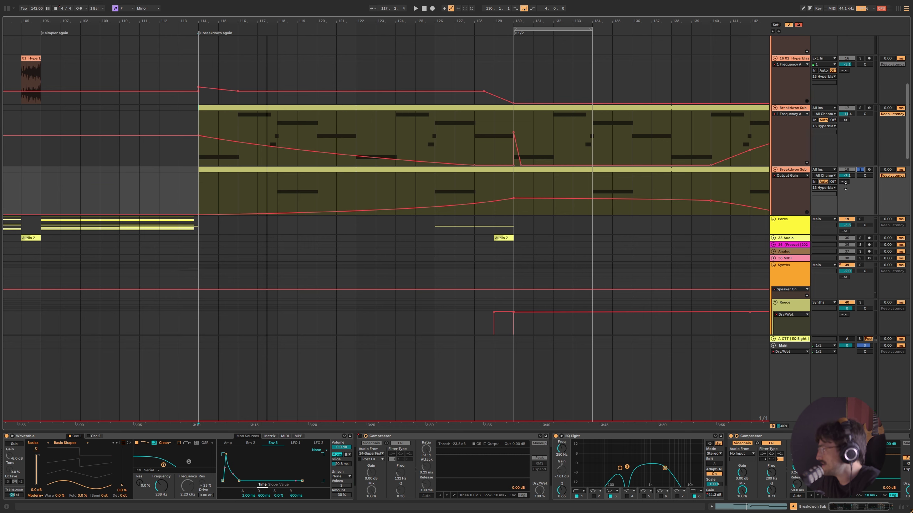
scroll(839, 200, "down", 7)
left_click(861, 101)
scroll(235, 243, "down", 1)
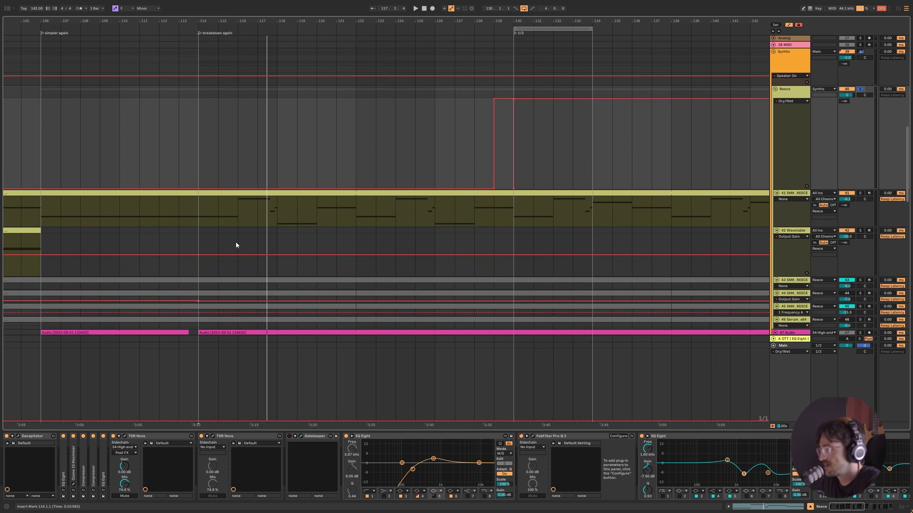
left_click(199, 196)
key("space")
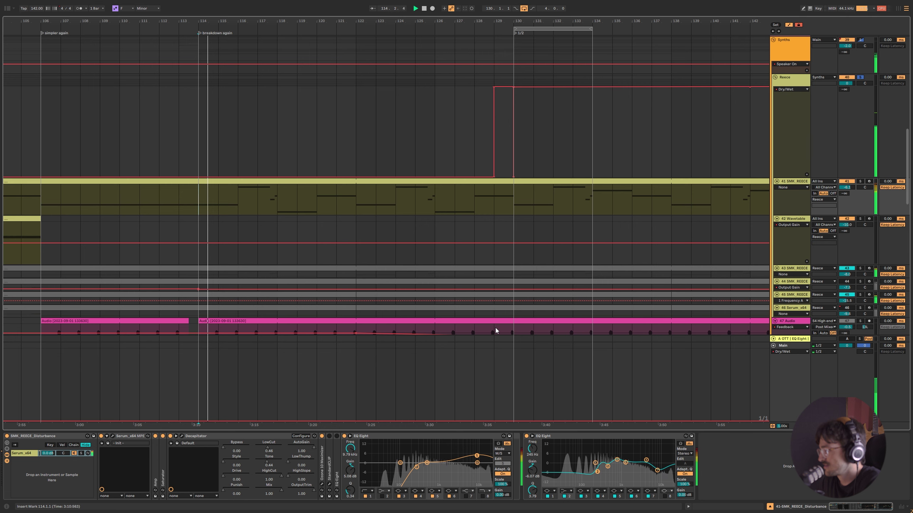
Inspect the Reece group's effect chain through to its last devices, and display the Synths group's effect chain.
left_click(800, 87)
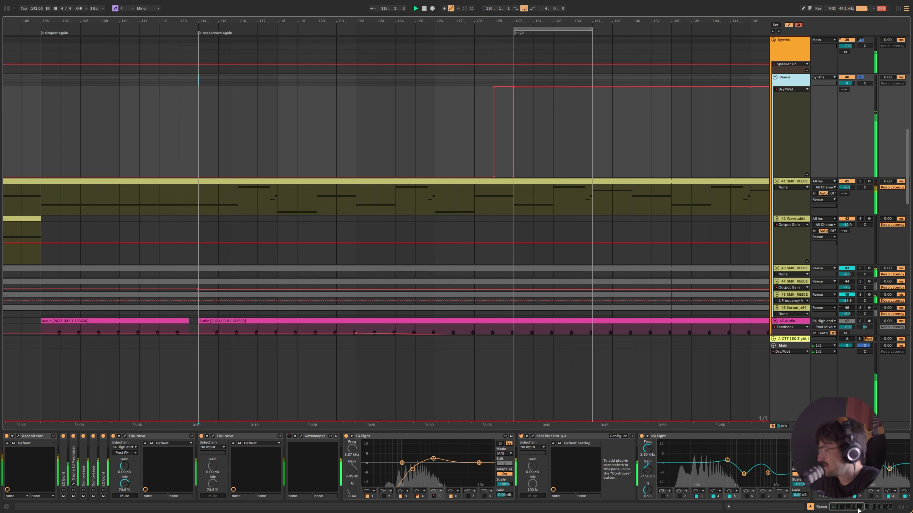
scroll(136, 476, "right", 3)
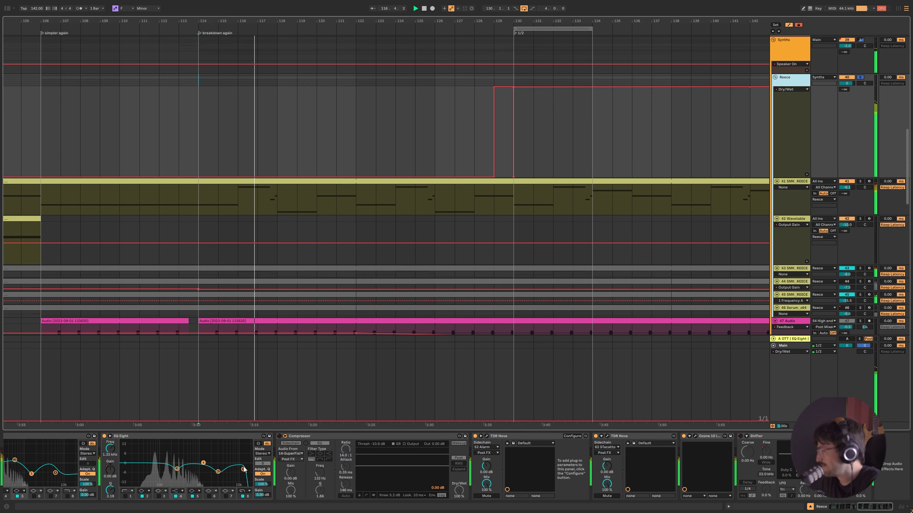
key("Up")
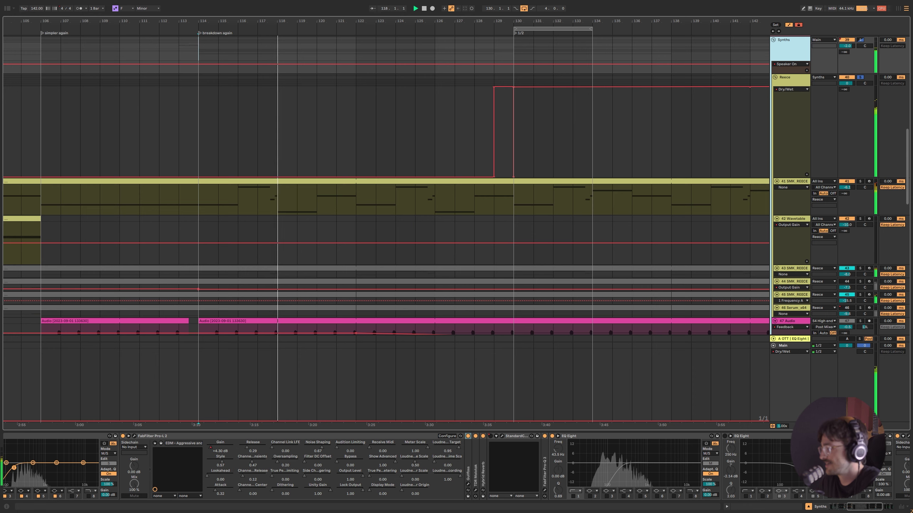
Add the upper Breakdown Sub to the solo and play from 128.1.1 to review its sidechain and filter automation.
scroll(434, 214, "up", 10)
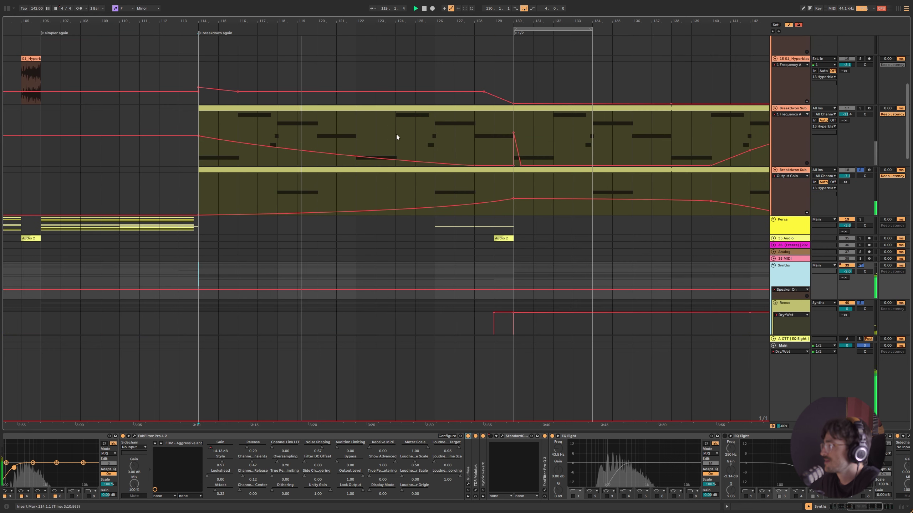
left_click(455, 134)
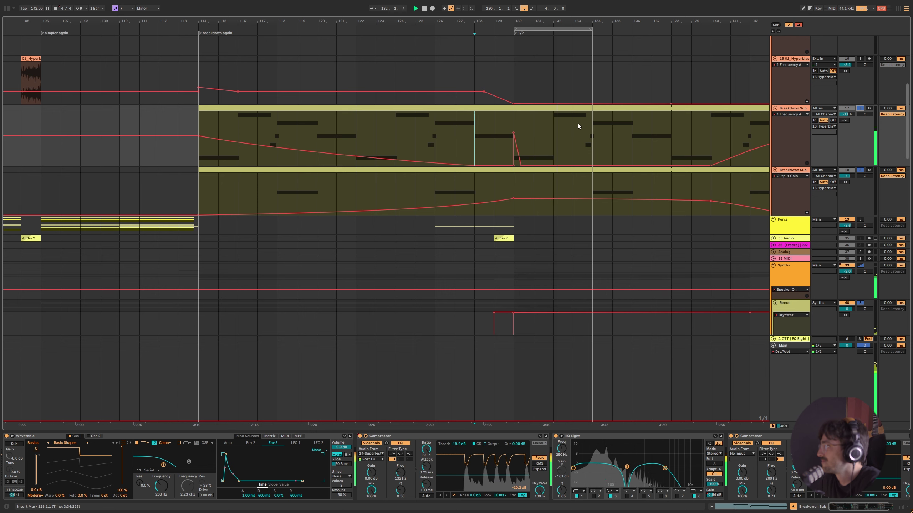
scroll(530, 113, "right", 5)
scroll(437, 30, "down", 1)
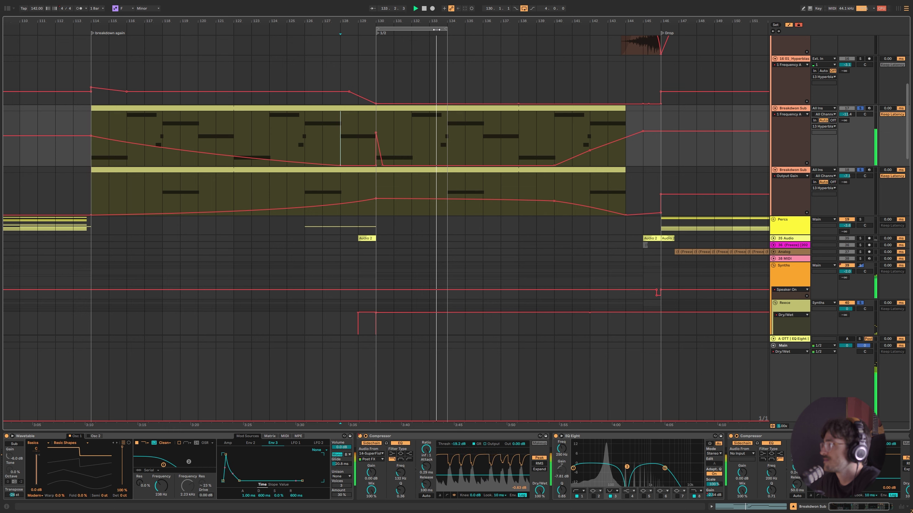
Extend the loop to span 130.1.1 to 138.1.1 and listen to the Breakdown Subs with the Reece group.
left_click_drag(436, 30, 519, 57)
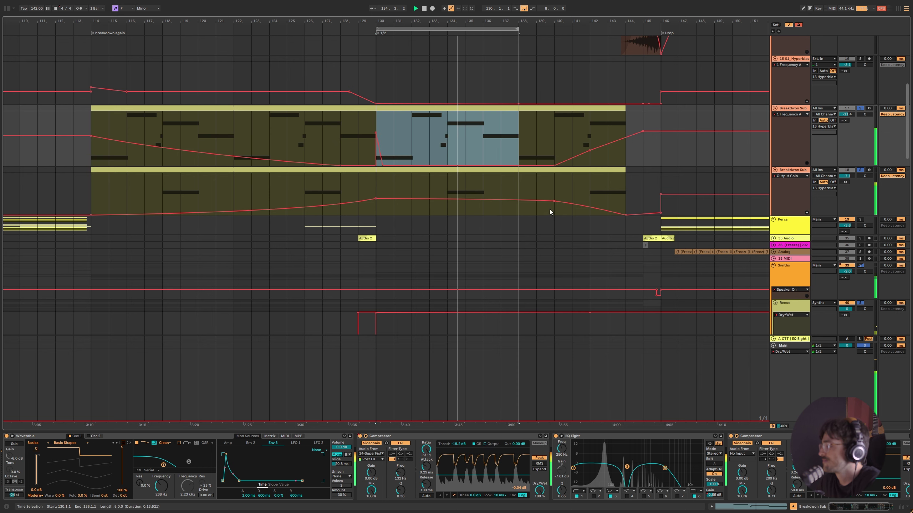
scroll(467, 153, "down", 3)
scroll(449, 165, "up", 4)
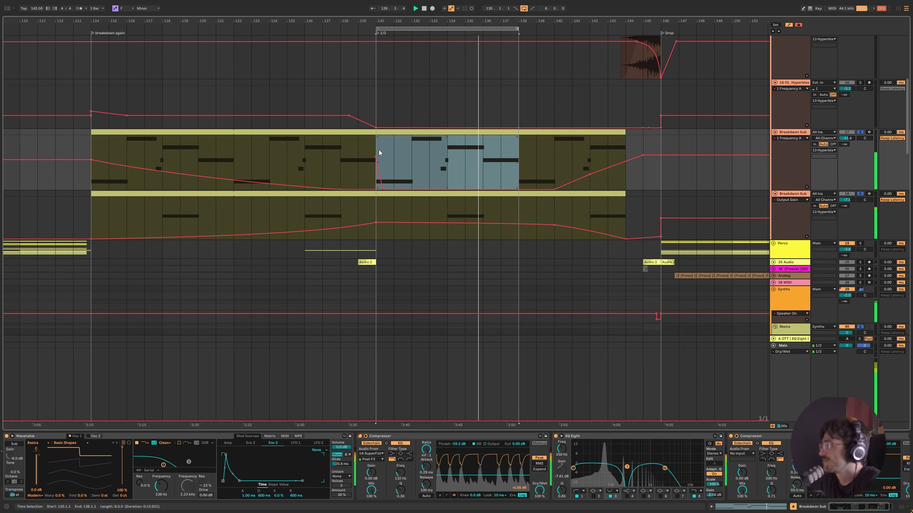
key("ctrl+l")
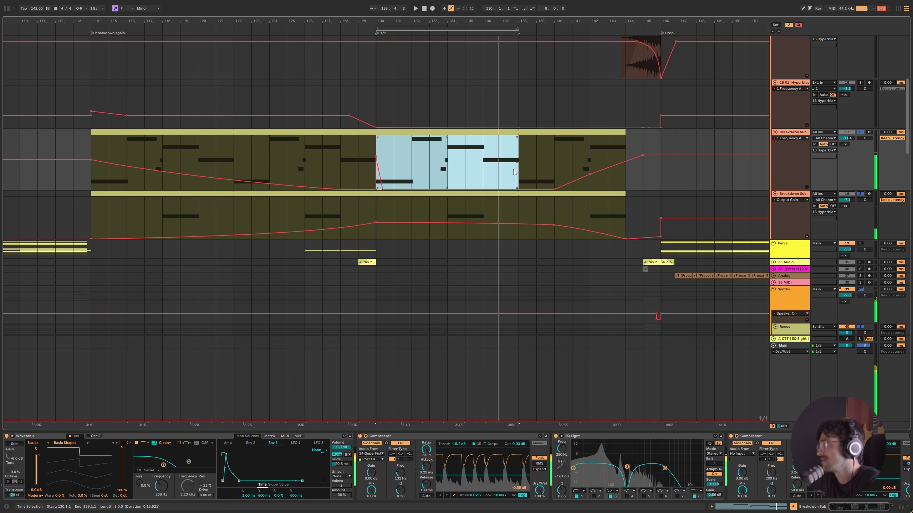
key("space")
Solo only the upper Breakdown Sub, compare its notes with the lower sub's bars 134 to 136, and play from 130.1.1.
left_click(362, 214)
left_click(373, 144)
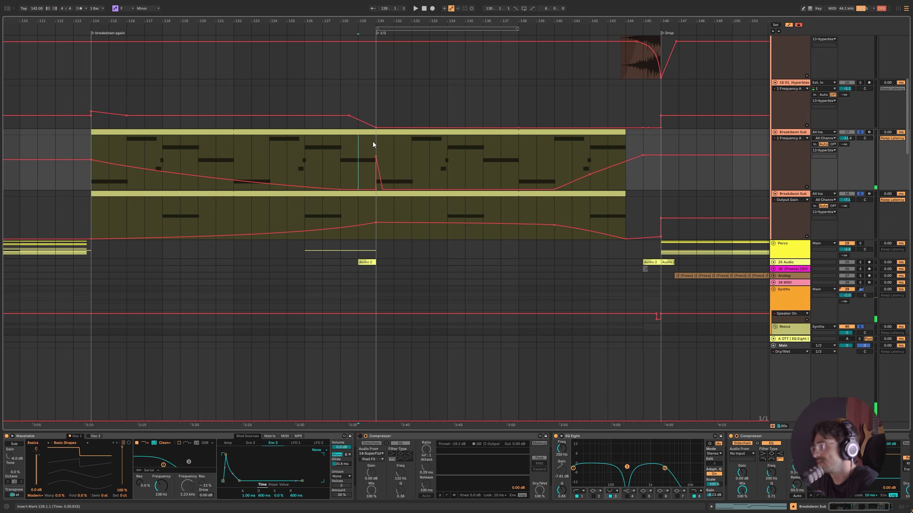
key("s")
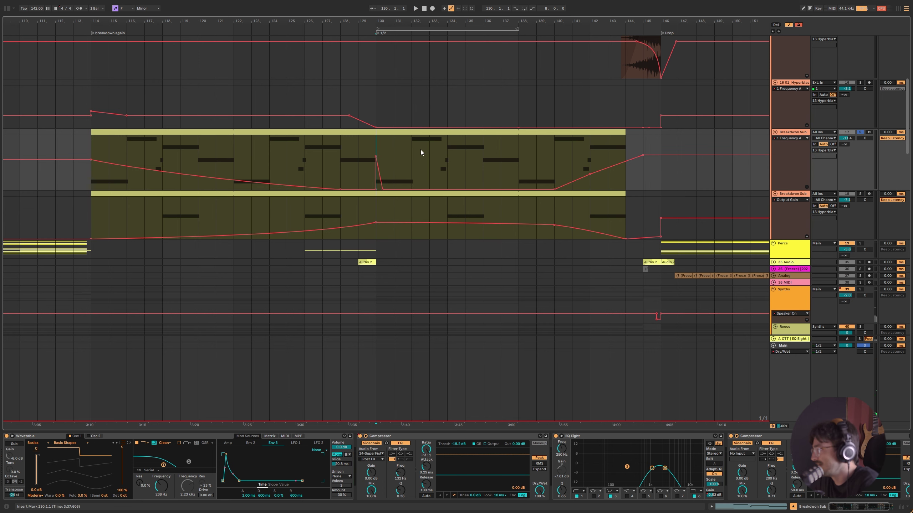
scroll(354, 228, "up", 4)
left_click_drag(376, 216, 519, 214)
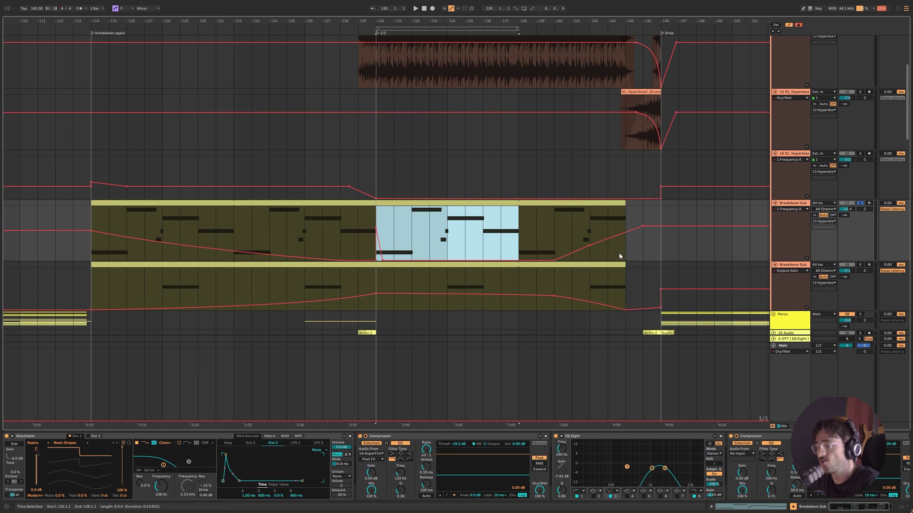
scroll(464, 291, "down", 1)
left_click_drag(447, 273, 483, 181)
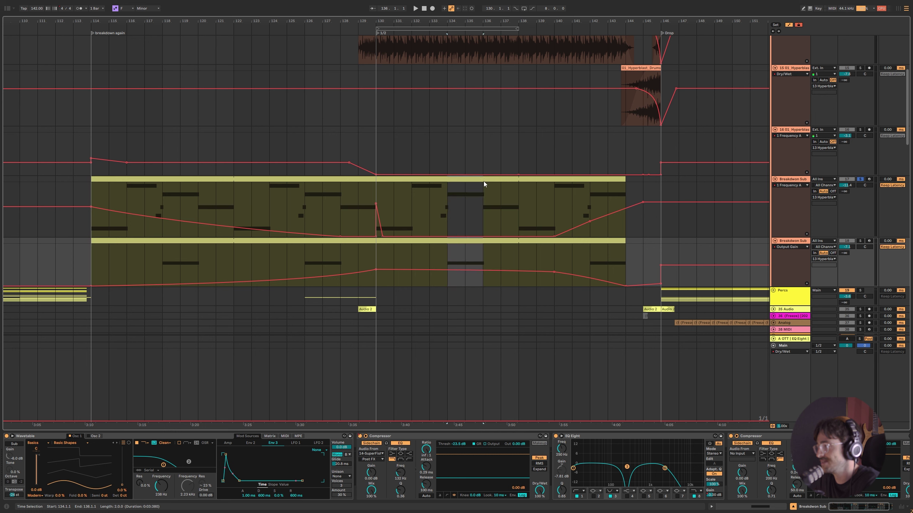
left_click(376, 251)
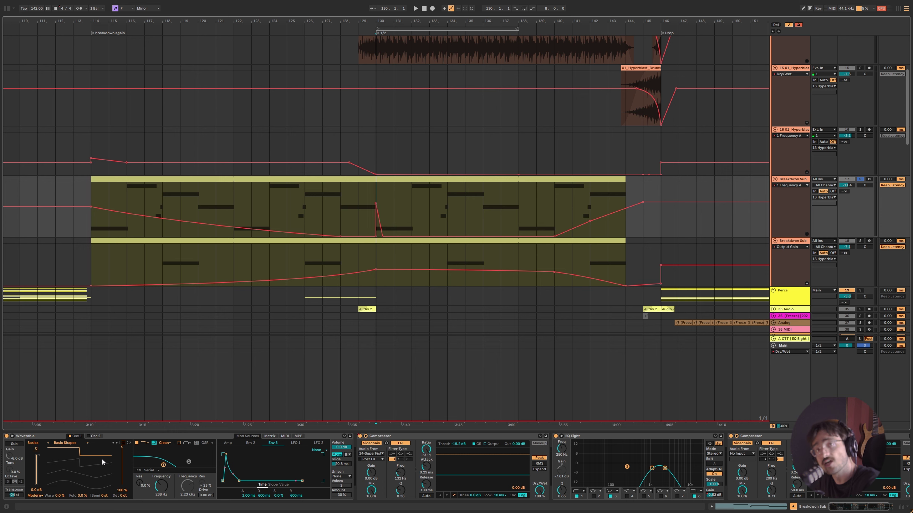
key("space")
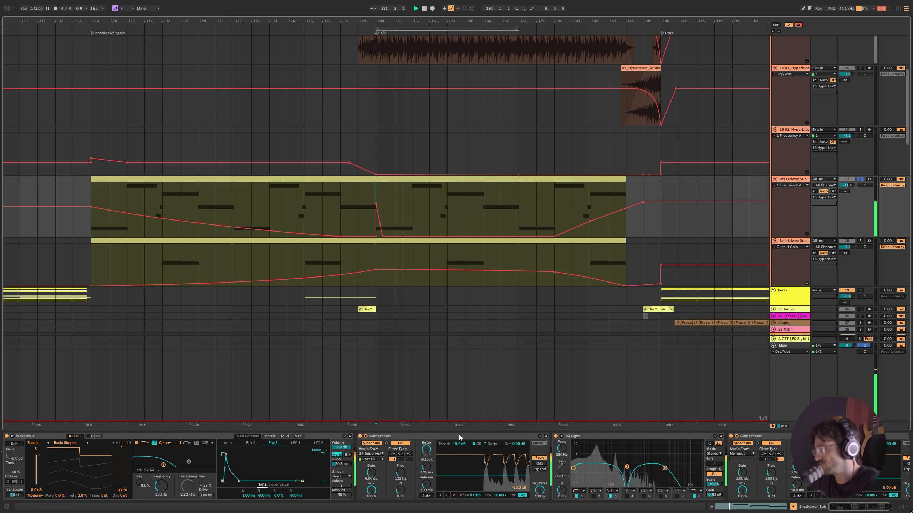
Examine the upper Breakdown Sub's spectrum in the expanded EQ Eight display during playback, and stop.
left_click_drag(381, 193, 509, 178)
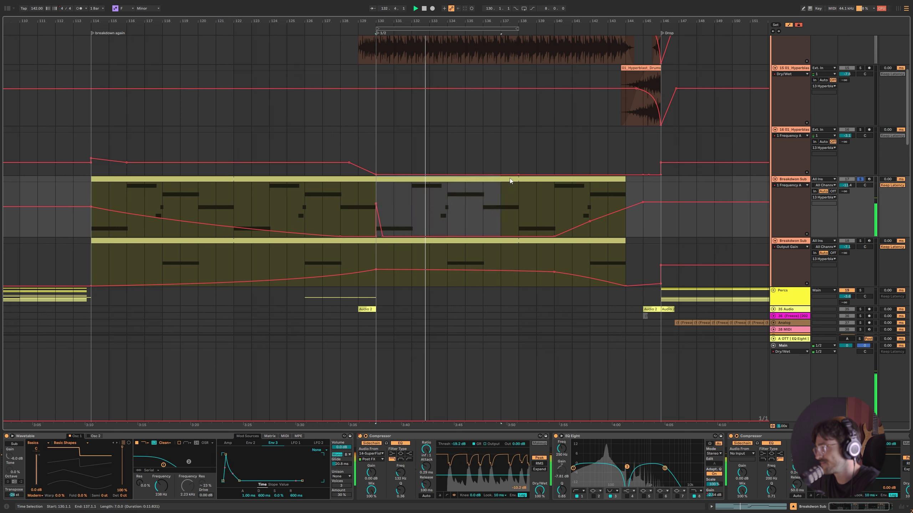
key("ctrl+alt+e")
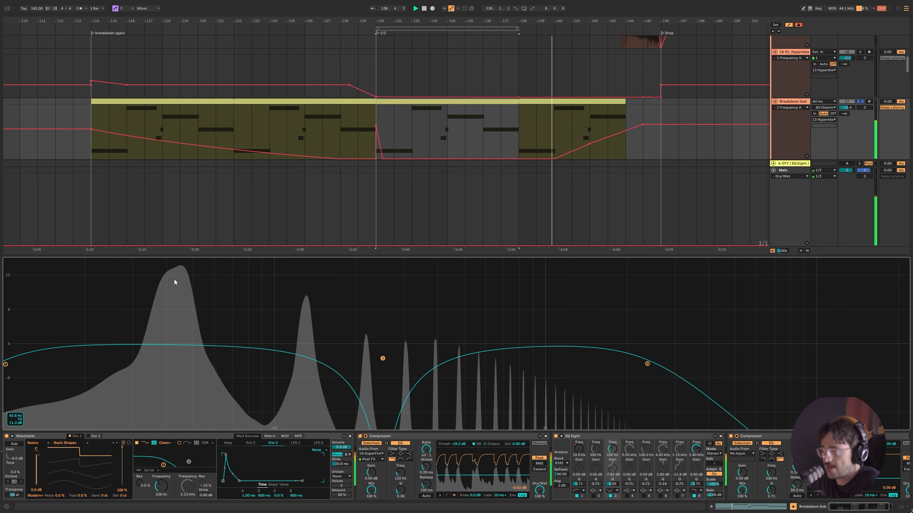
key("space")
Turn on looping for the seven bars from 130.1.1 to 137.1.1.
left_click(524, 9)
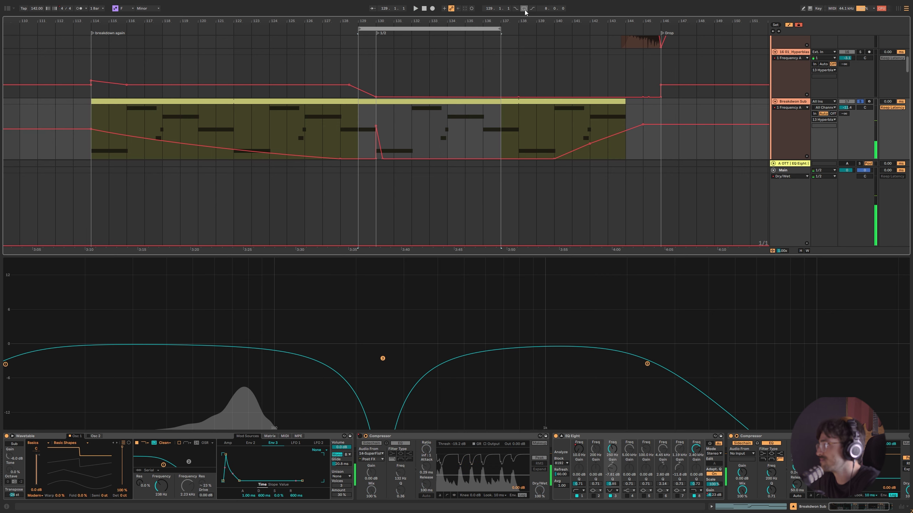
scroll(485, 112, "down", 3)
left_click_drag(452, 76, 483, 75)
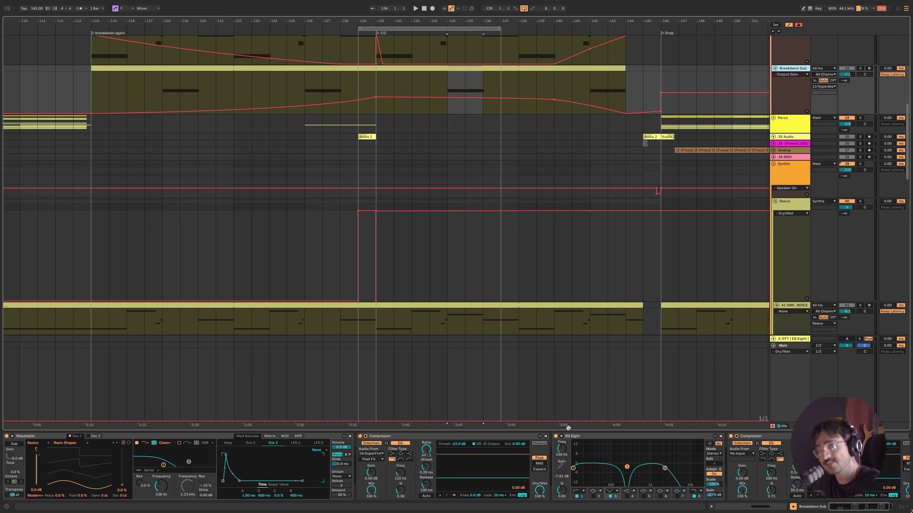
scroll(375, 142, "up", 3)
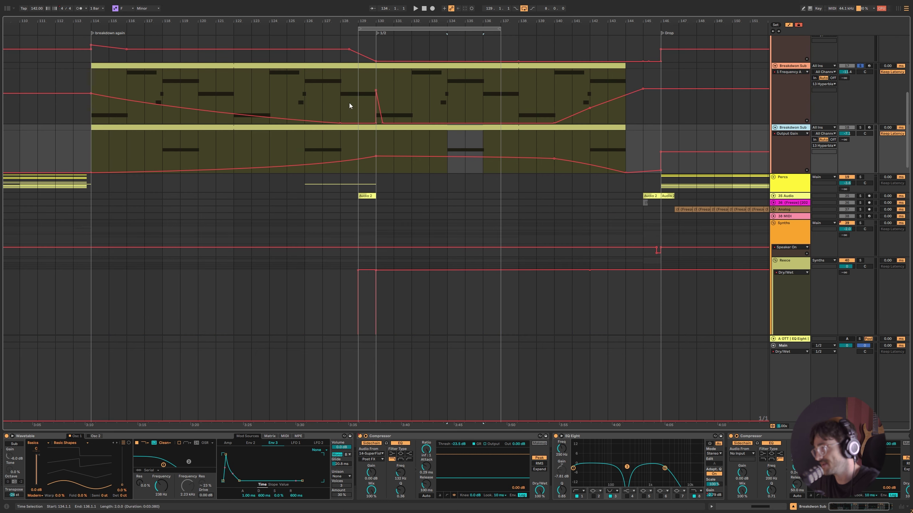
left_click_drag(501, 151, 376, 151)
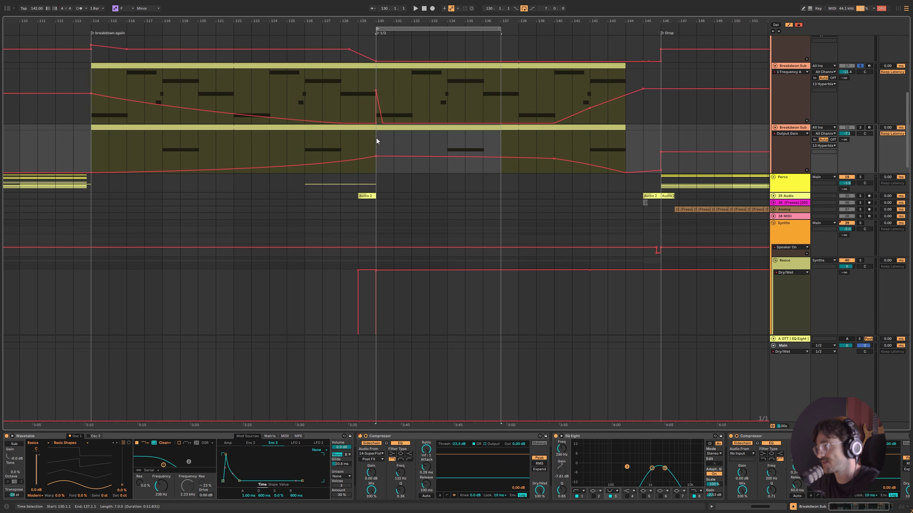
Solo the lower Breakdown Sub, show its MIDI clip unfolded, and audition the Db2 note by nudging it down to C2 and back.
left_click_drag(500, 138, 436, 147)
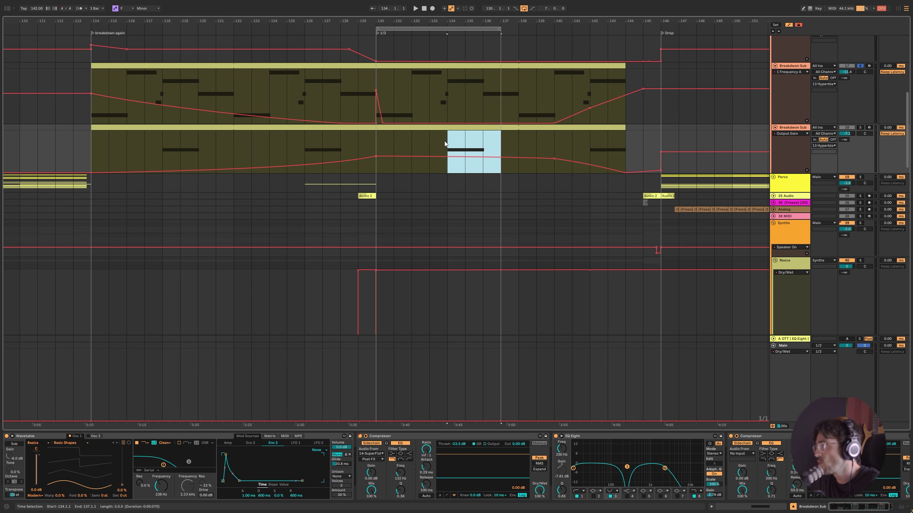
left_click(860, 128)
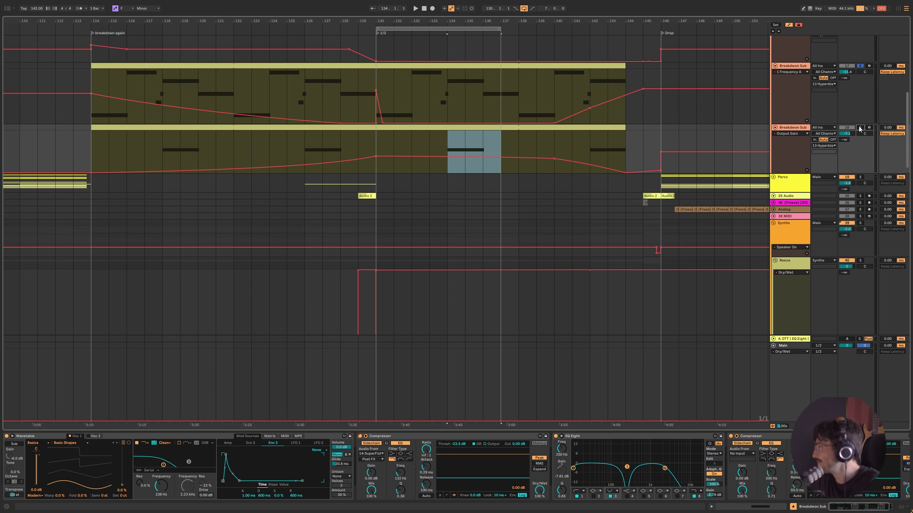
double_click(456, 127)
left_click_drag(464, 305, 636, 181)
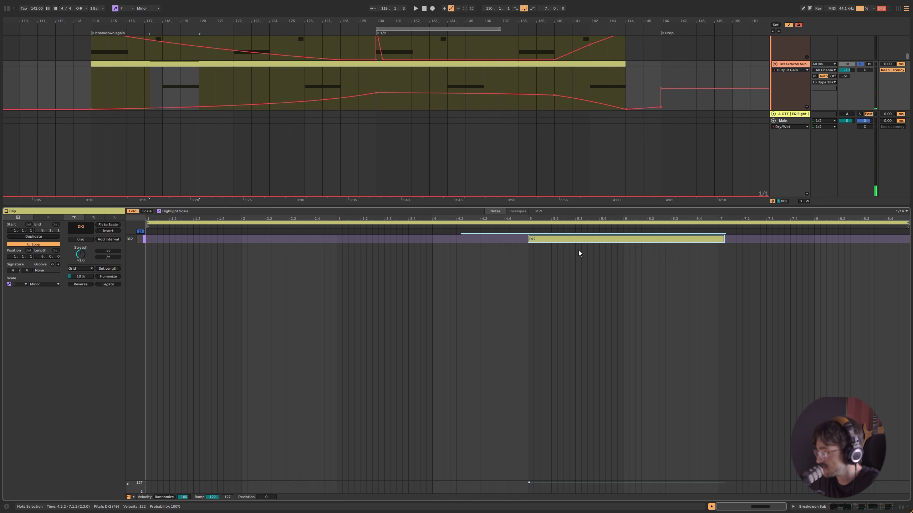
left_click(135, 211)
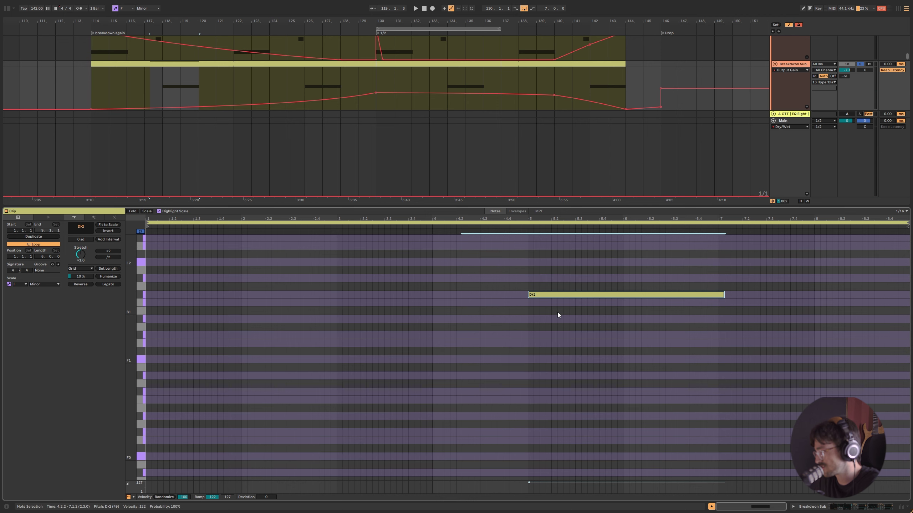
key("Down")
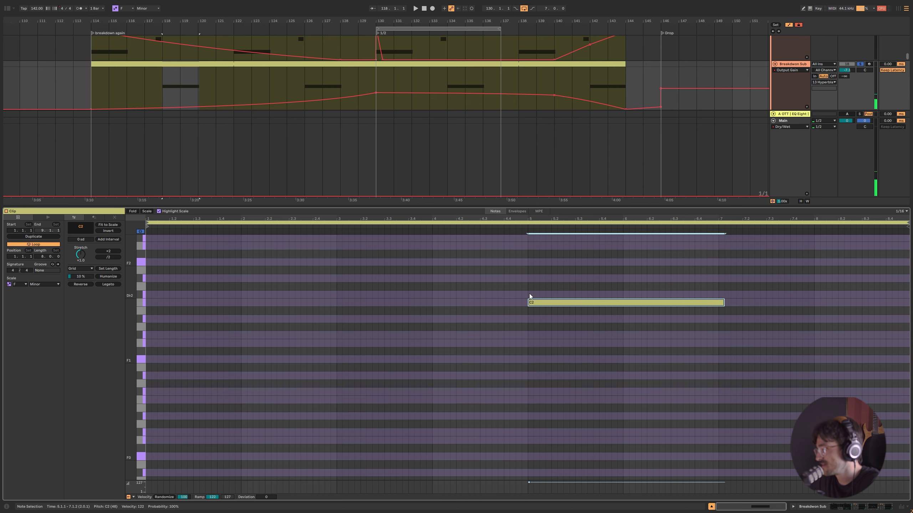
key("Up")
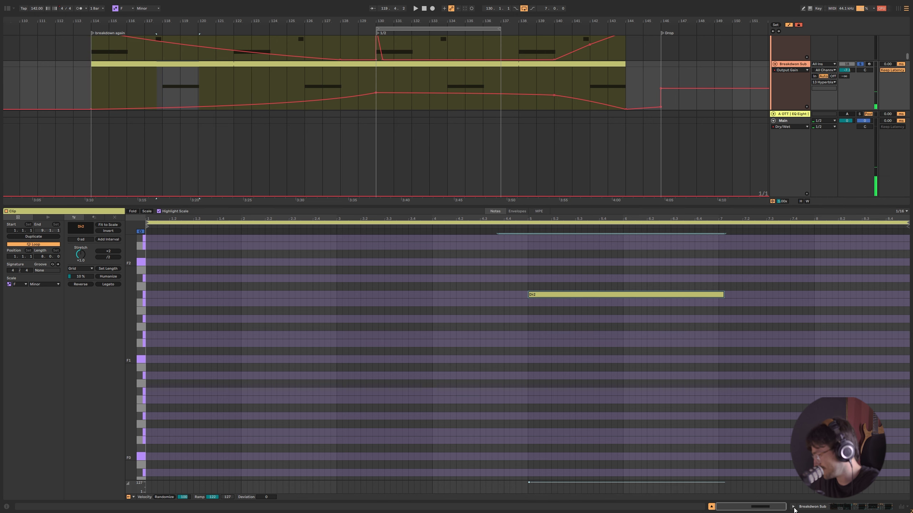
Play the lower Breakdown Sub's clip alongside the expanded EQ Eight spectrum, and close the clip and device views.
left_click_drag(801, 499, 784, 503)
double_click(592, 455)
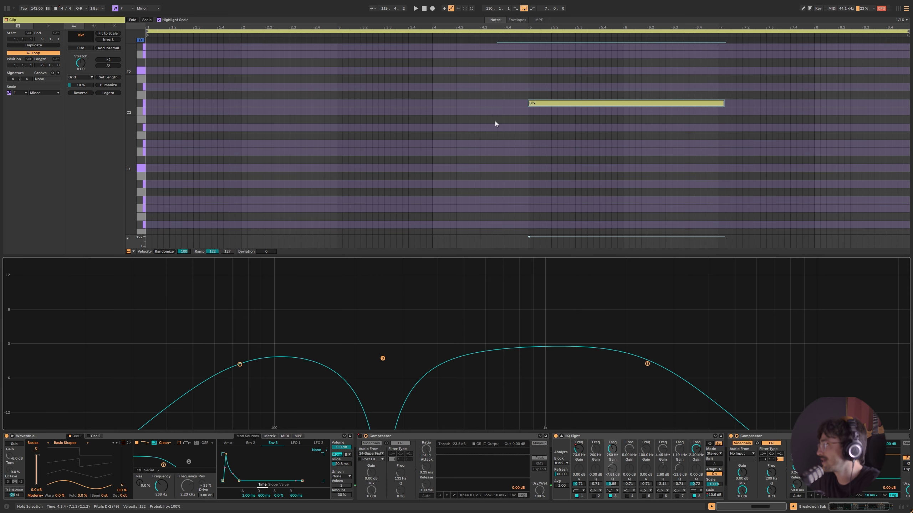
left_click(509, 163)
key("space")
mouse_move(240, 364)
left_mouse_down()
mouse_move(311, 361)
mouse_move(284, 364)
left_mouse_up()
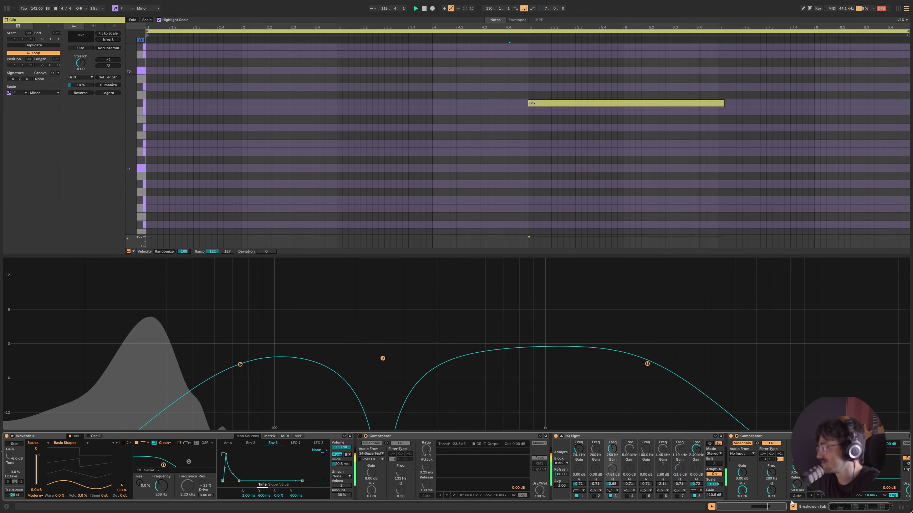
left_click(792, 504)
left_click(711, 506)
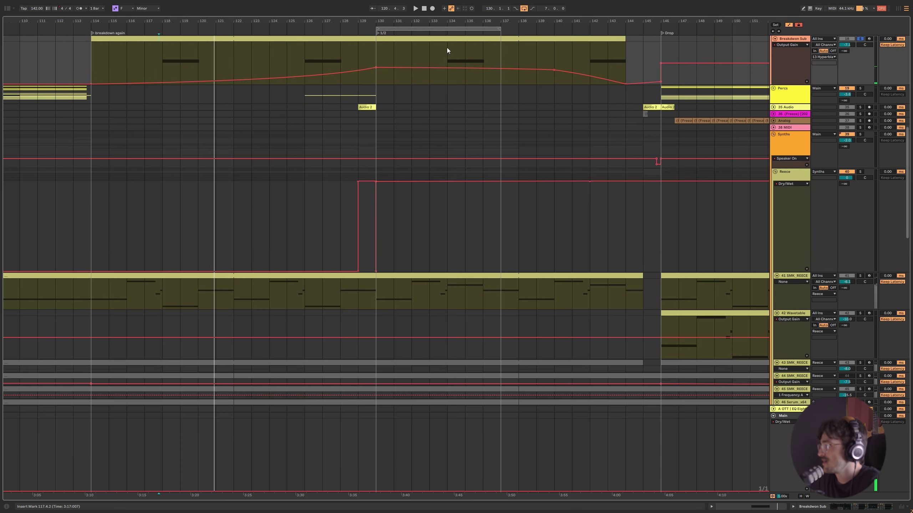
Play the lower Breakdown Sub from 134.1.1 and examine its spectrum in the expanded EQ Eight display.
key("space")
scroll(557, 205, "up", 3)
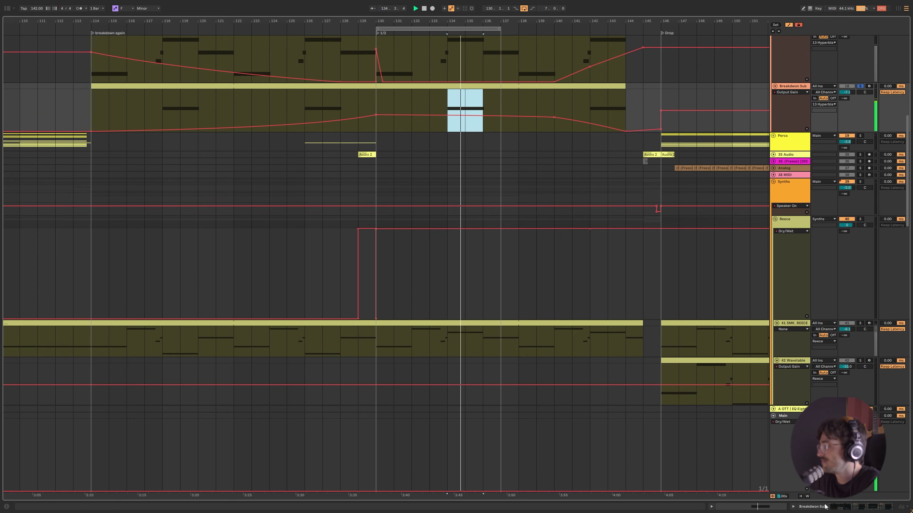
left_click(838, 508)
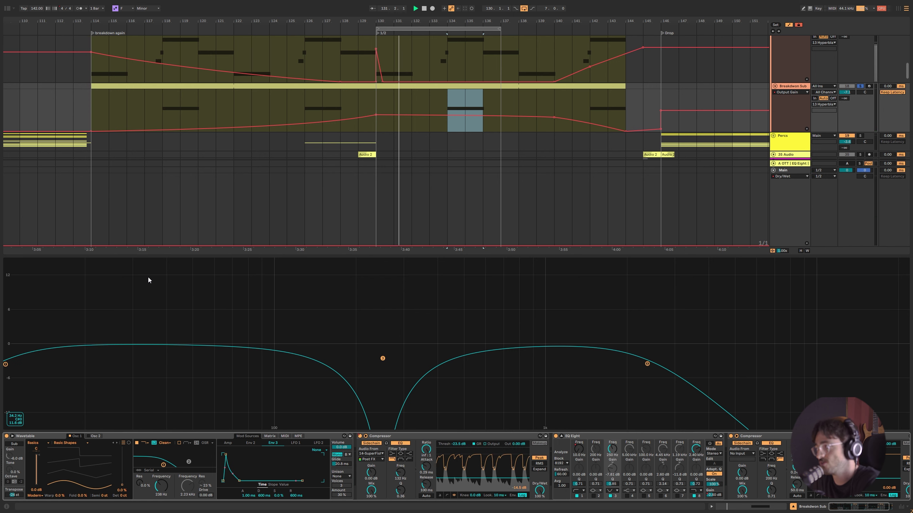
left_click(449, 99)
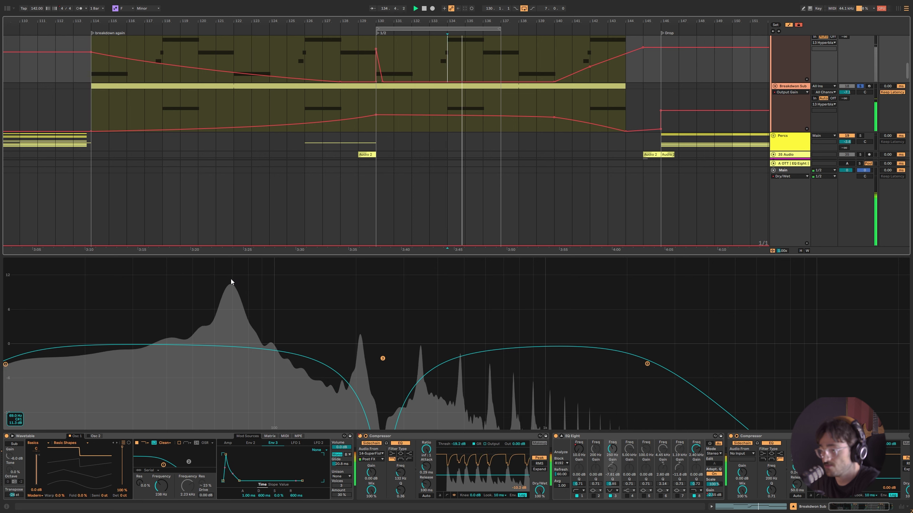
Move the start position to 130.1.1 and solo both Breakdown Subs together.
scroll(325, 194, "up", 2)
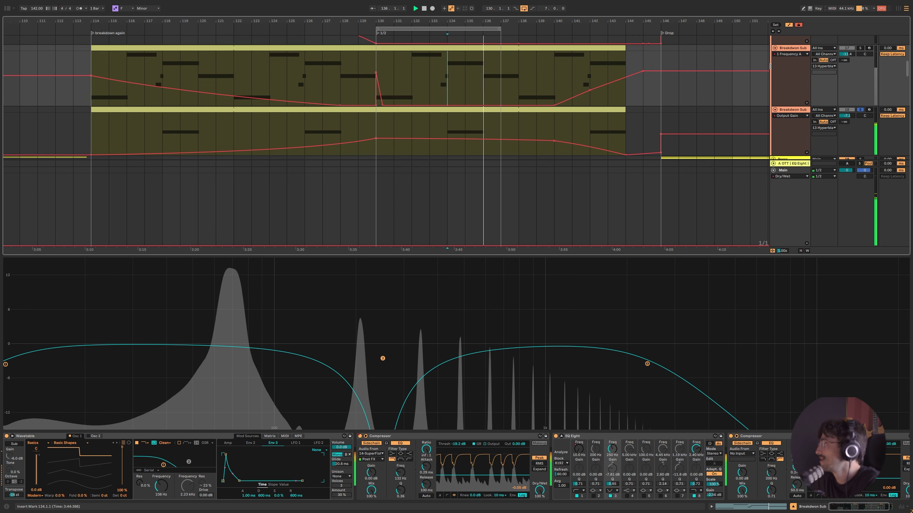
left_click(859, 110)
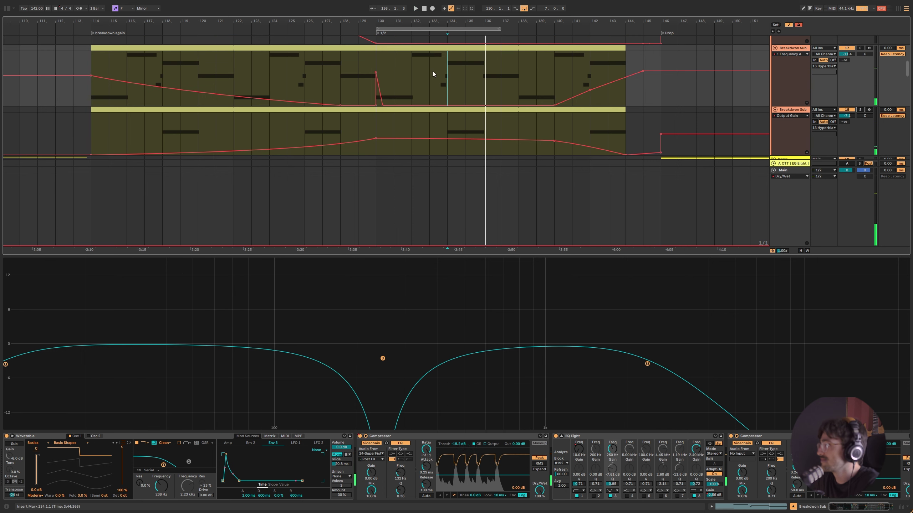
left_click(373, 63)
scroll(585, 78, "up", 10)
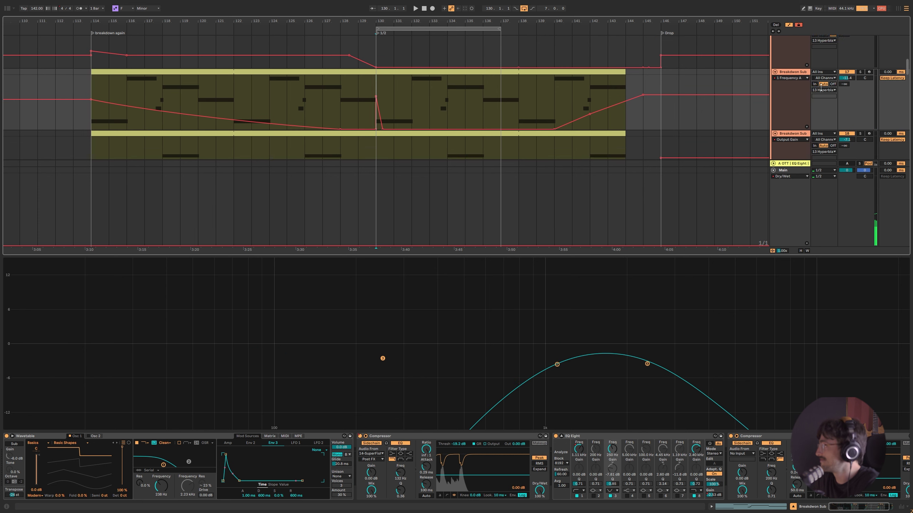
scroll(801, 98, "down", 8)
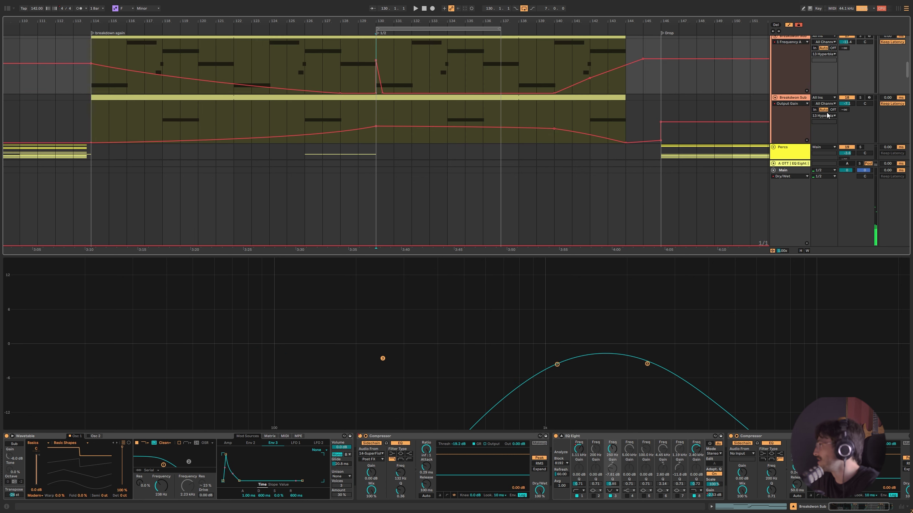
left_click(860, 97)
left_click(861, 36)
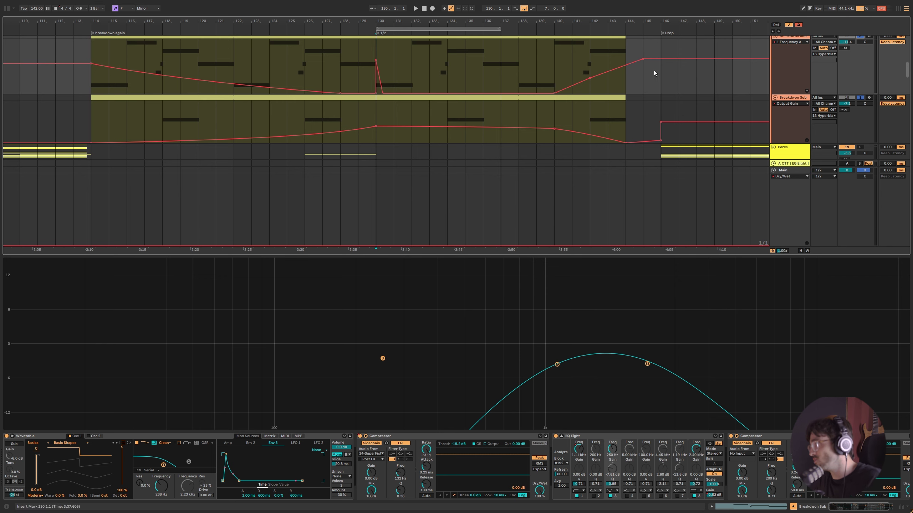
Expand the Hyperblast group's EQ Eight display and play from 130.1.1 to view the combined spectrum of both subs.
scroll(502, 119, "up", 10)
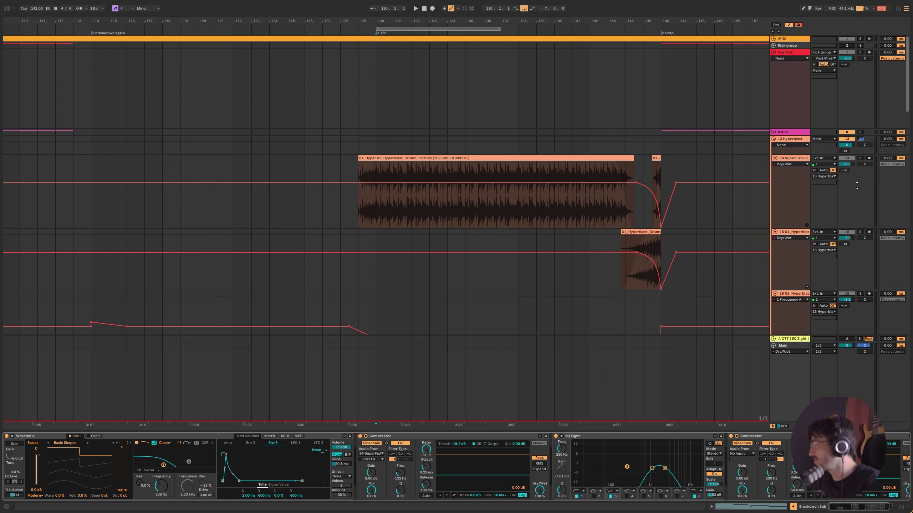
left_click(794, 141)
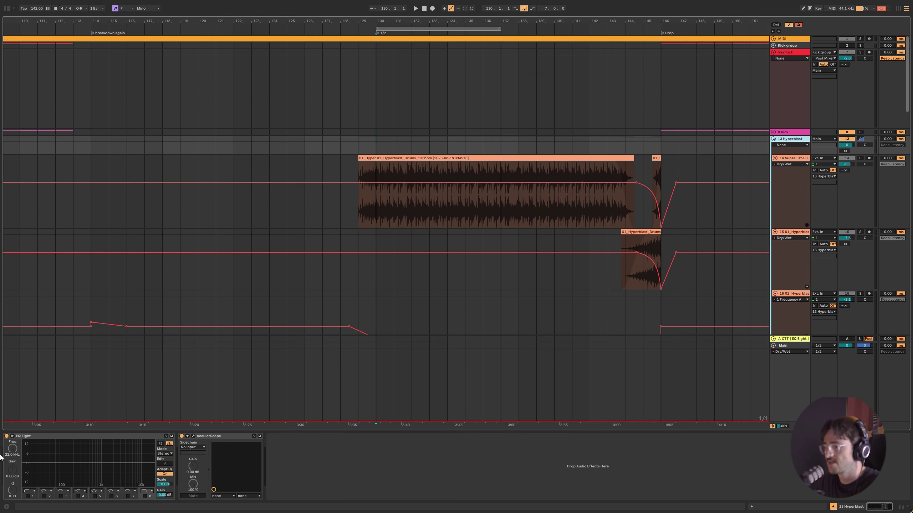
left_click(13, 436)
key("space")
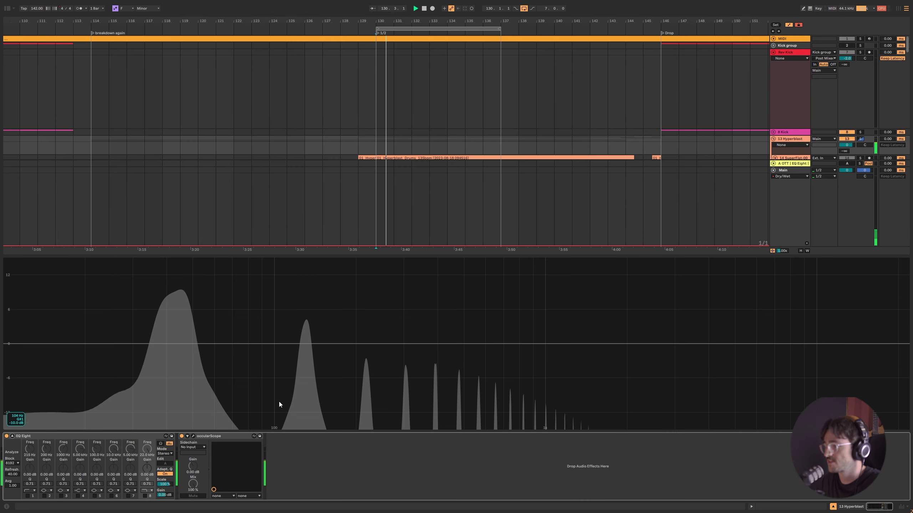
Play both Breakdown Subs against the enlarged EQ Eight spectrum, stop playback and collapse the spectrum display.
scroll(422, 114, "down", 8)
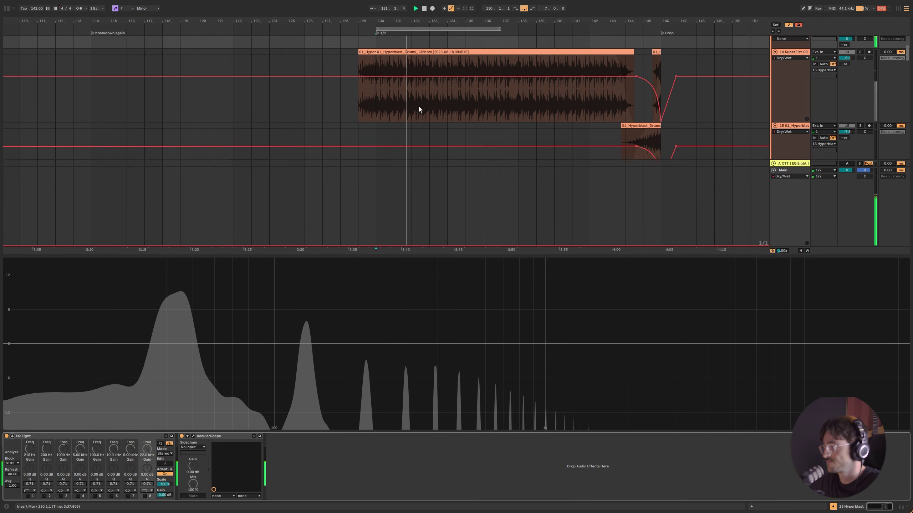
scroll(453, 110, "down", 5)
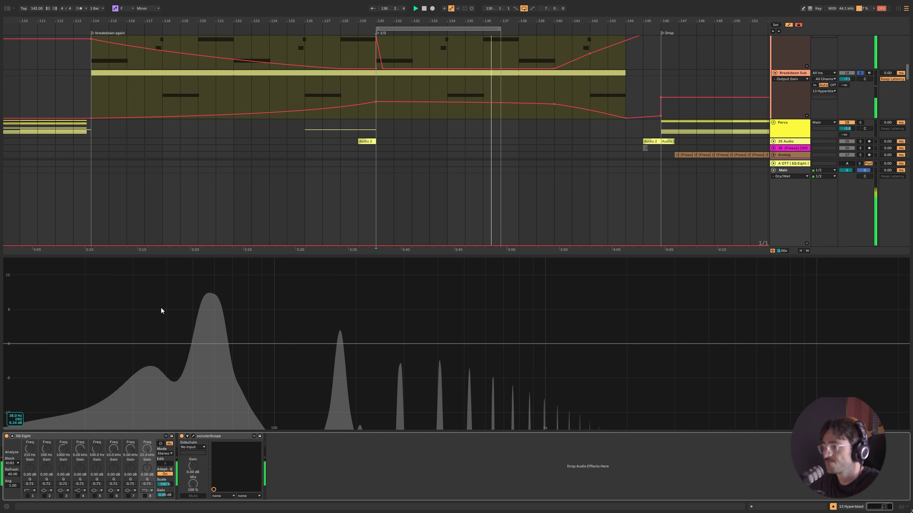
key("Escape")
scroll(283, 244, "up", 5)
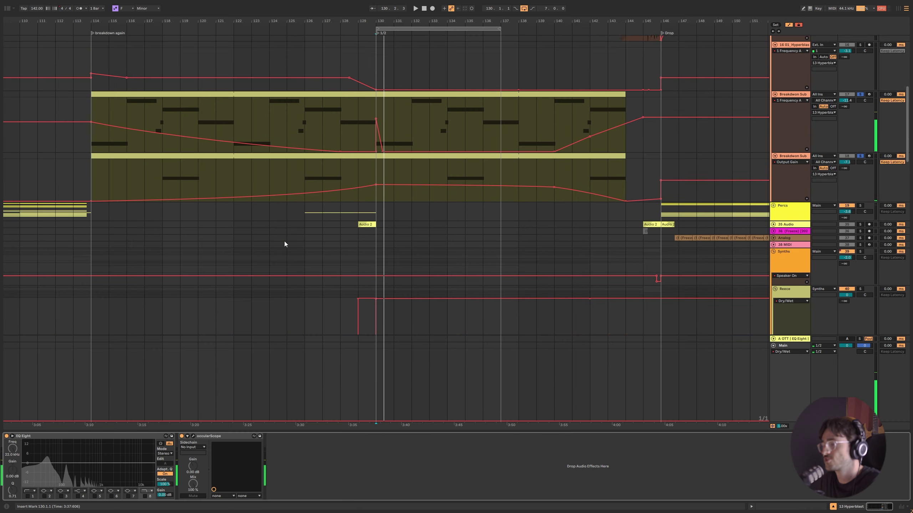
scroll(338, 147, "up", 2)
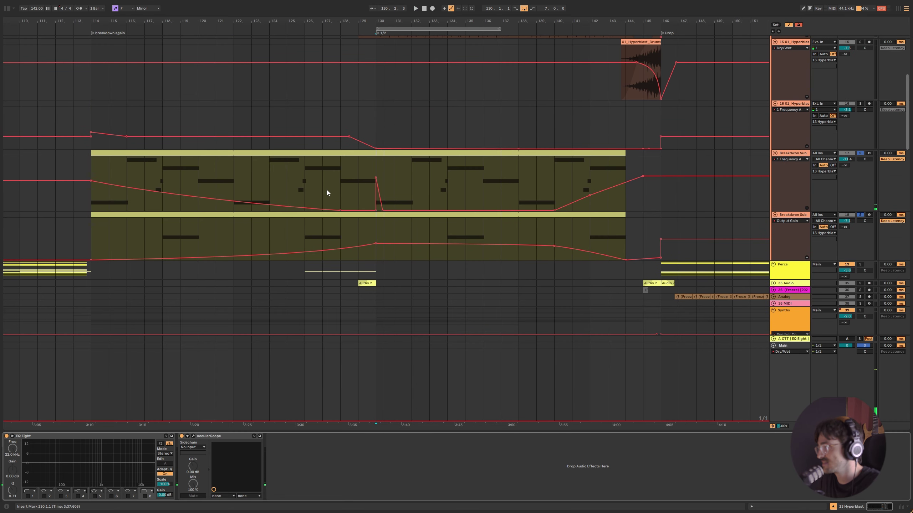
Examine how the two Breakdown Sub clips' notes overlap, selecting bars 130 to 137 across both tracks, and open the Main track's devices.
left_click(320, 187)
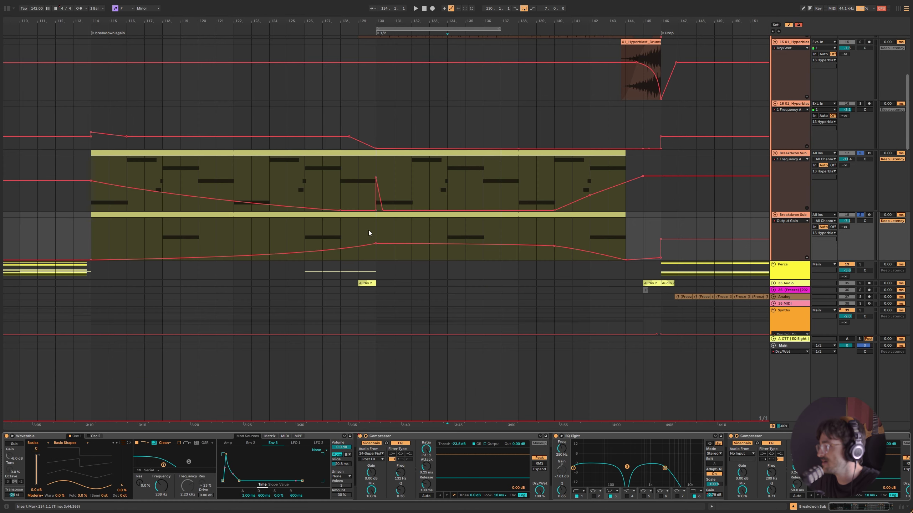
left_click(311, 243)
scroll(806, 183, "down", 3)
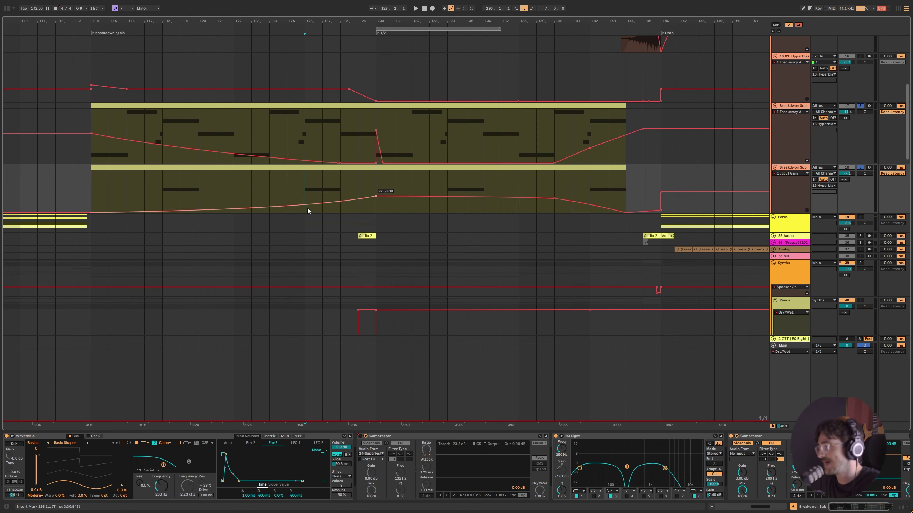
left_click_drag(448, 191, 376, 123)
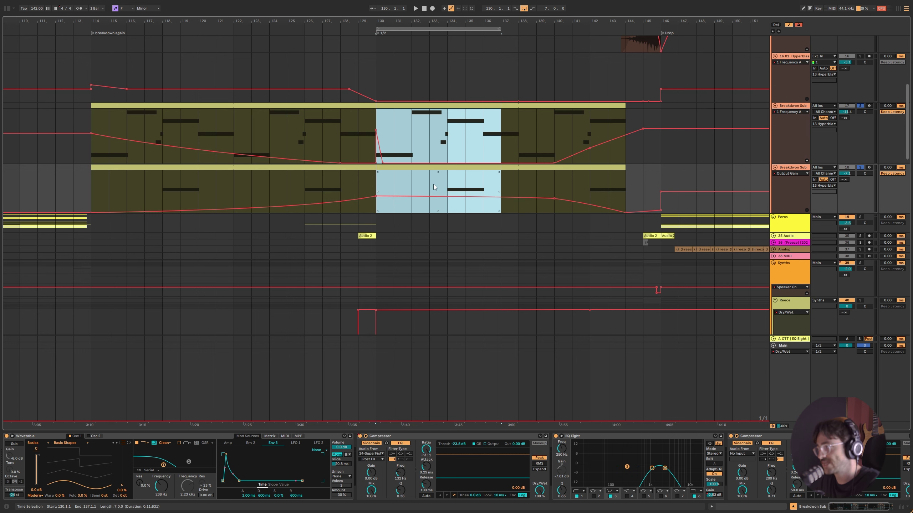
left_click(447, 195)
left_click(777, 395)
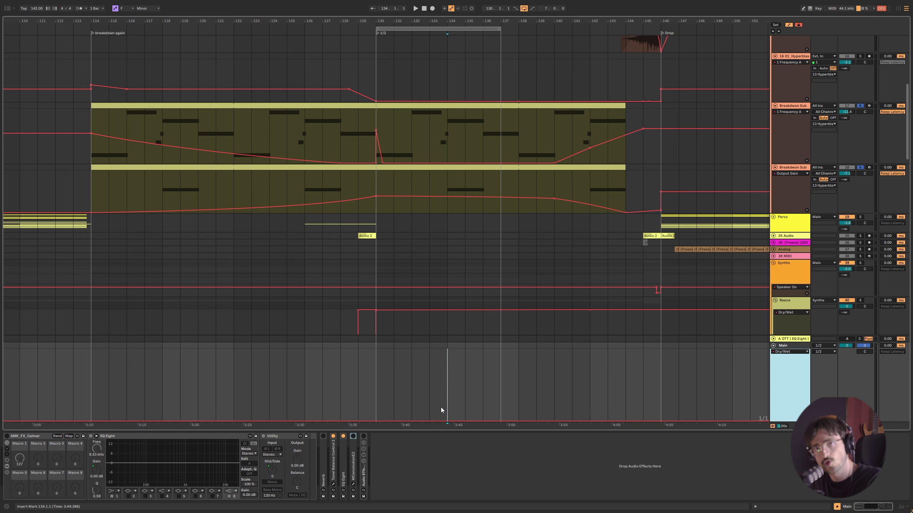
Expand the Percs group and look through its hat, clap, shaker and loop tracks around the breakdown.
left_click(351, 226)
key("u")
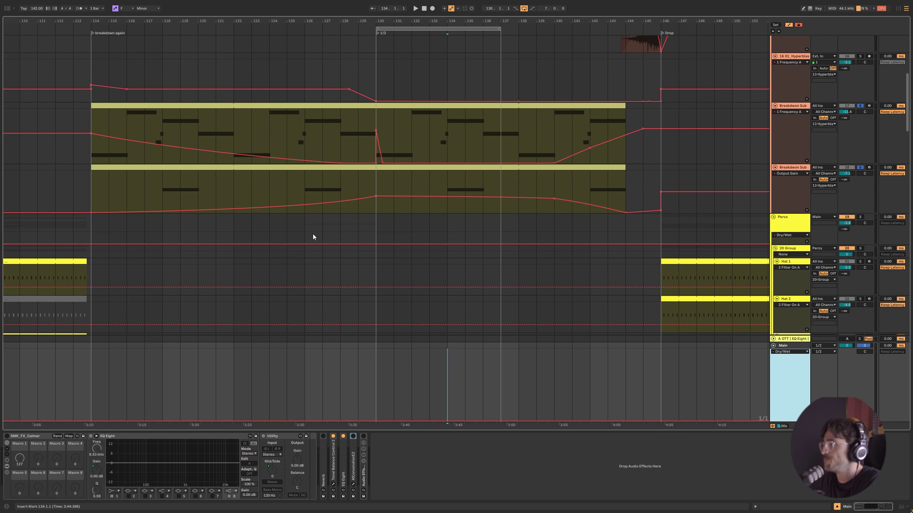
scroll(328, 251, "down", 3)
scroll(328, 259, "down", 5)
scroll(395, 223, "up", 10)
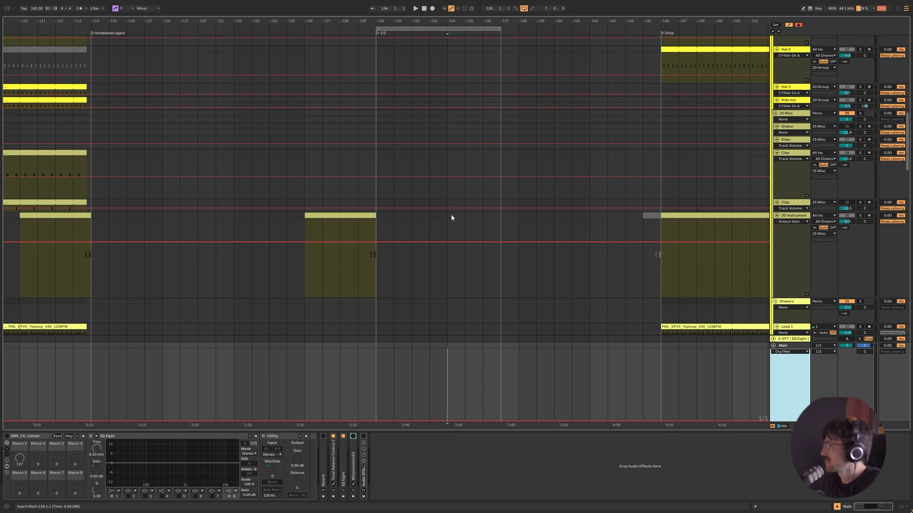
Solo the Hyperblast group, play its drums and subs from 129.1.1, and extend the loop from 130.1.1 to 8 bars.
left_click(377, 203)
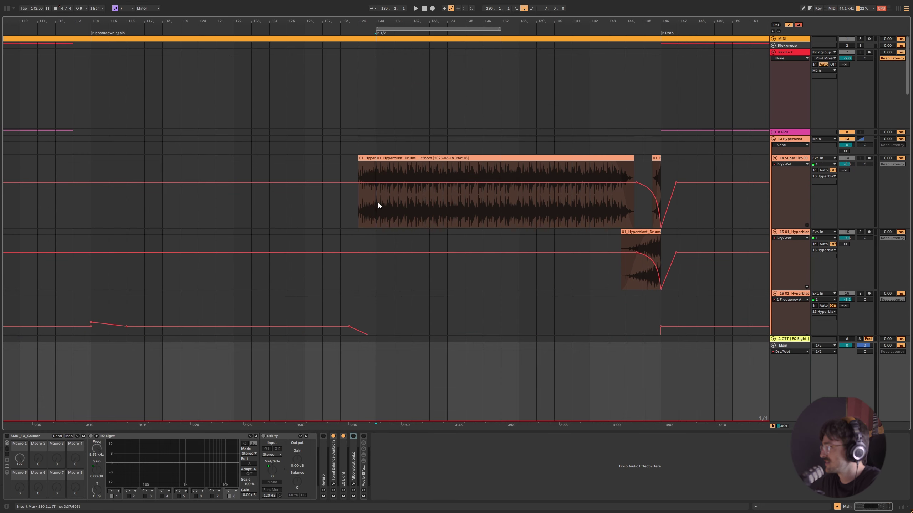
left_click(857, 141)
scroll(360, 273, "down", 5)
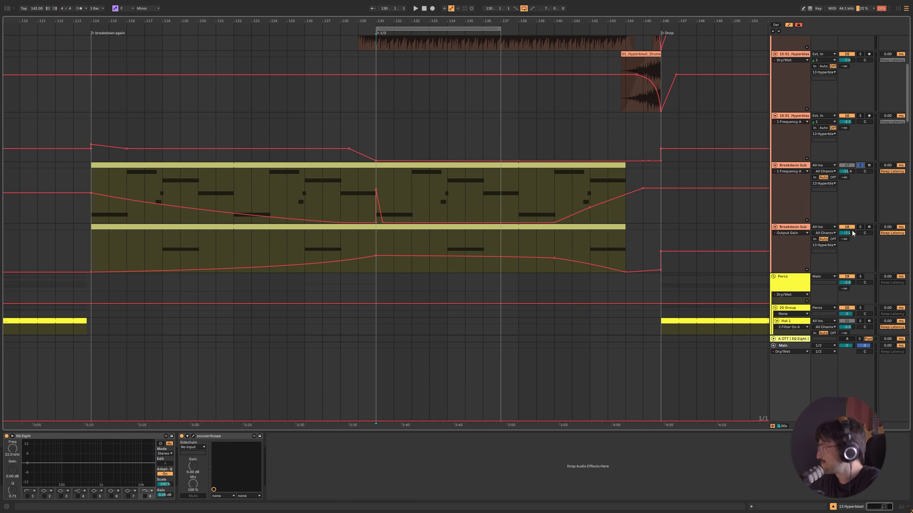
left_click(841, 227)
left_click(359, 179)
key("space")
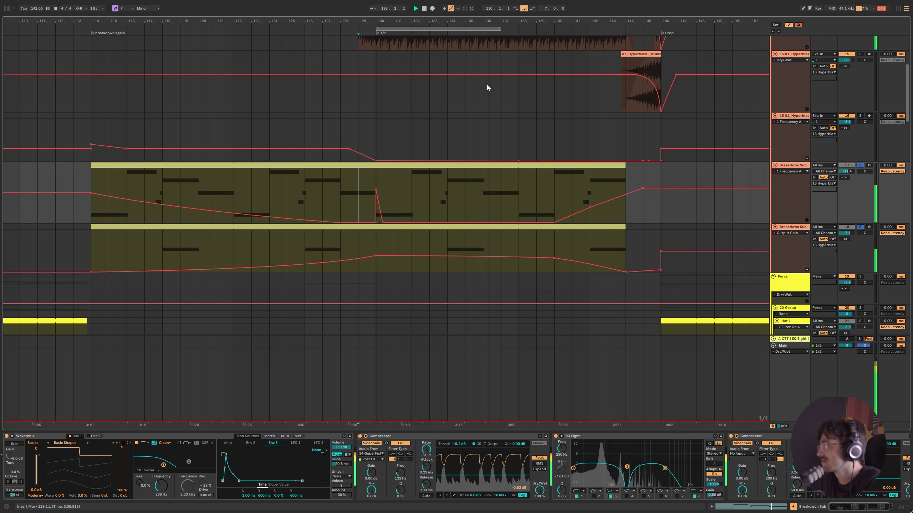
left_click_drag(499, 26, 519, 27)
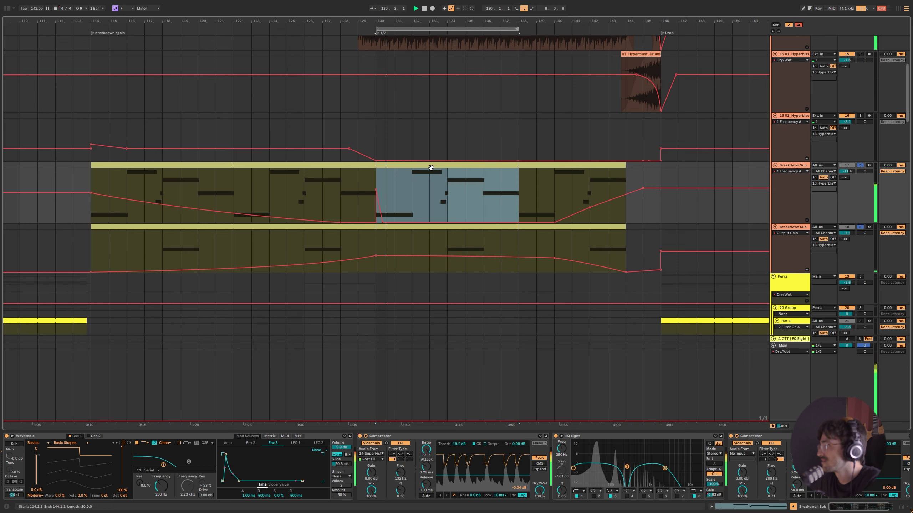
Stop playback and collapse the Hyperblast and Percs groups to bring the Synths tracks into view.
scroll(653, 240, "down", 3)
scroll(515, 212, "down", 15)
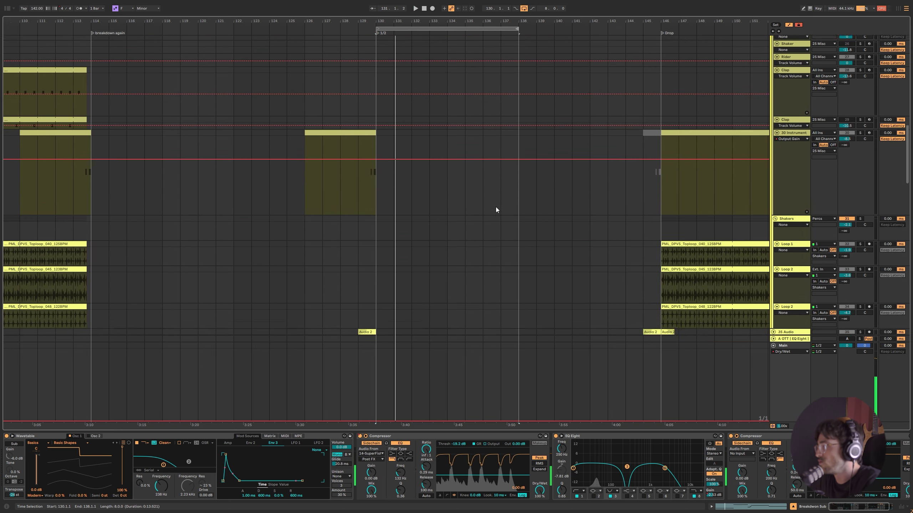
scroll(780, 297, "up", 15)
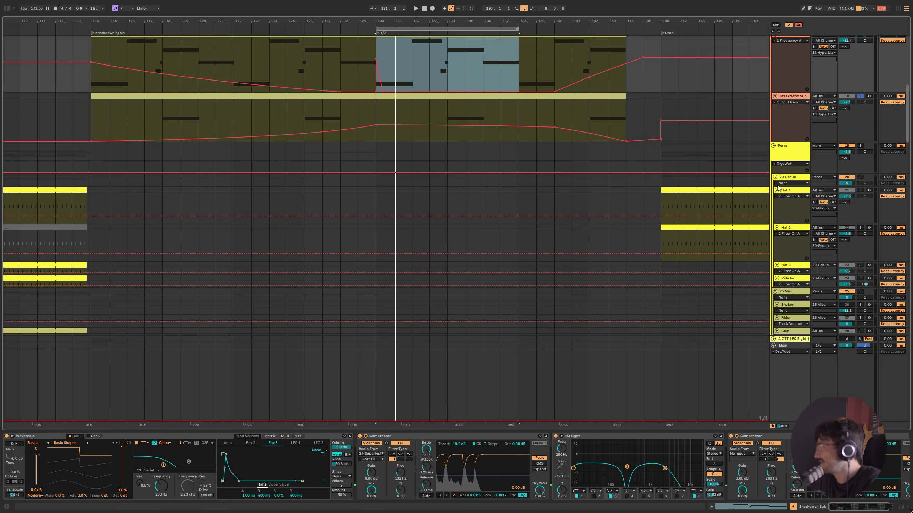
scroll(776, 126, "up", 4)
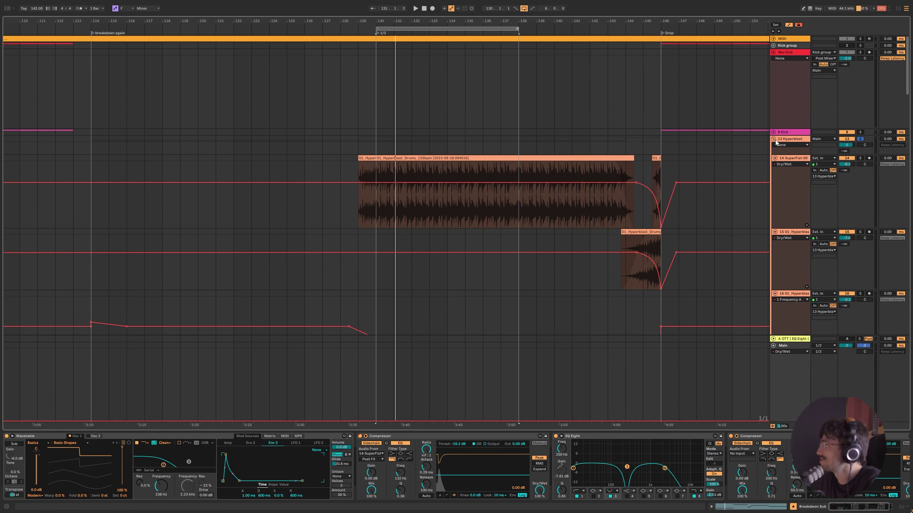
left_click(774, 140)
scroll(773, 129, "down", 3)
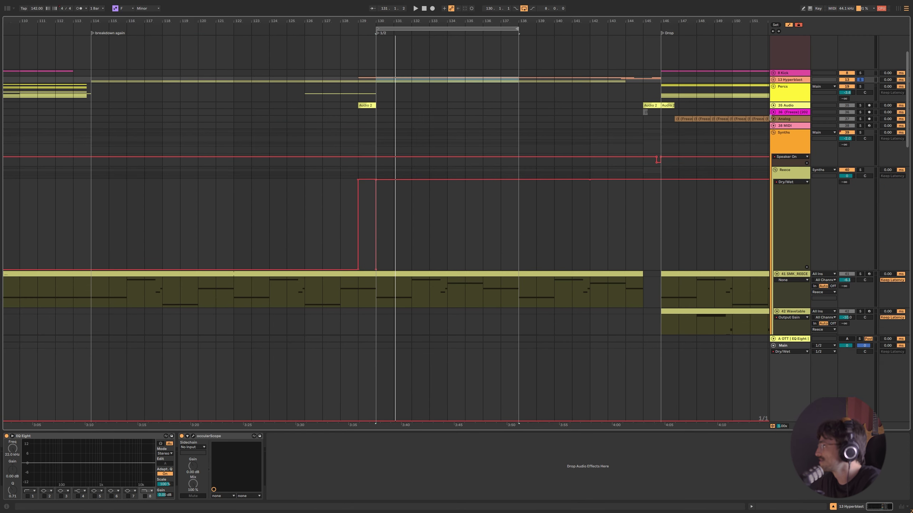
Expand the Analog track, select its first frozen clip from 146.4.1 to 147.1.1, and play the track soloed.
left_click(678, 128)
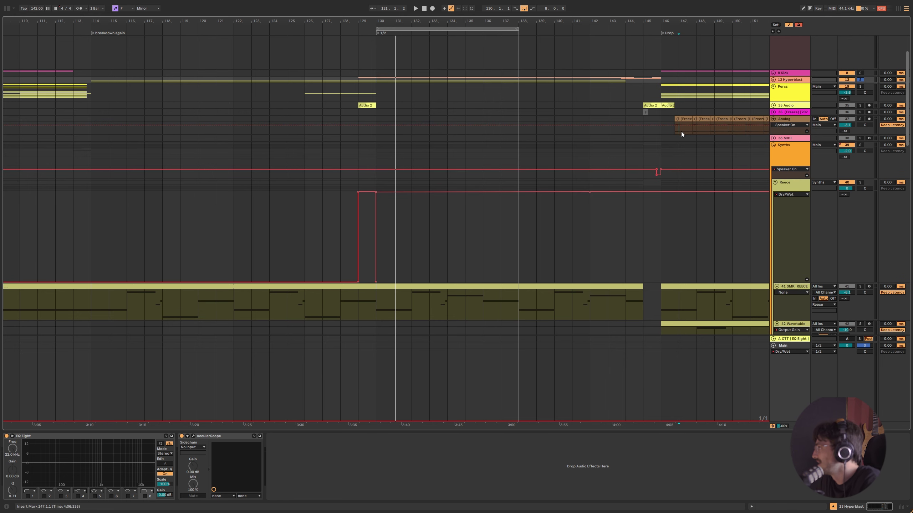
scroll(550, 145, "right", 10)
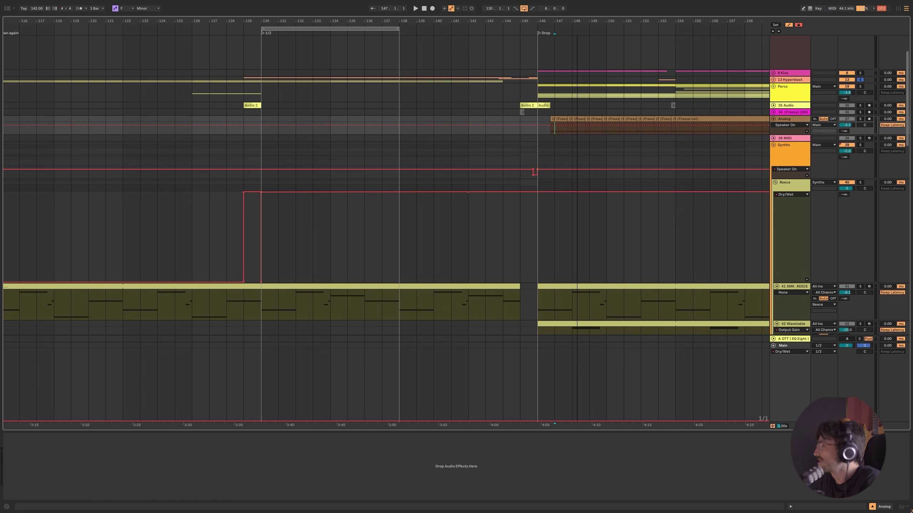
scroll(708, 124, "up", 5)
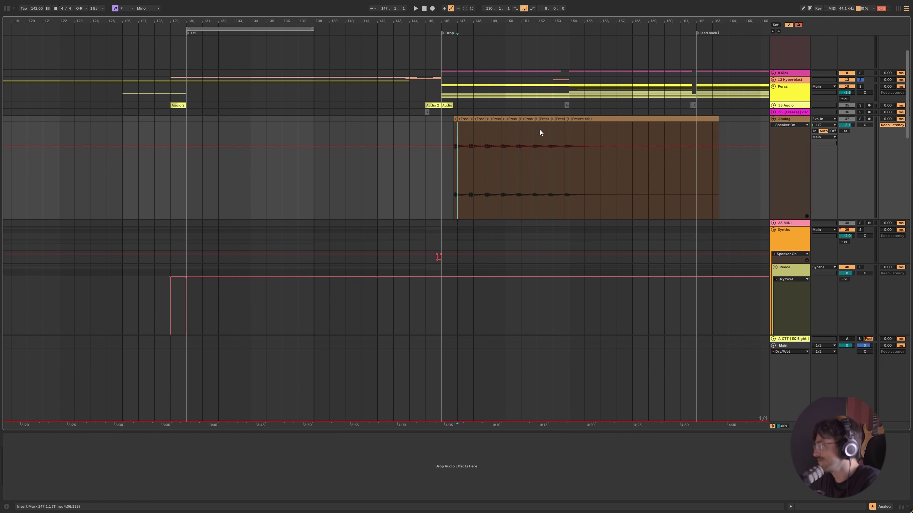
left_click_drag(460, 126, 453, 126)
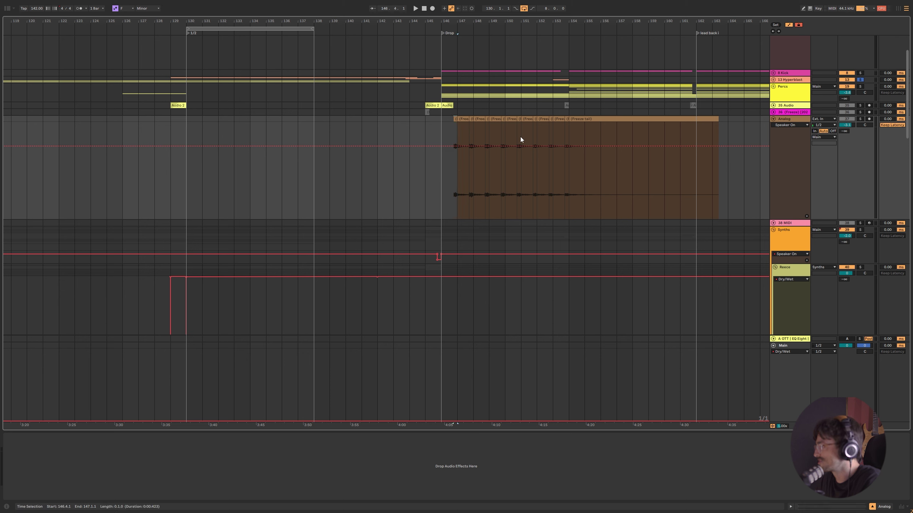
key("space")
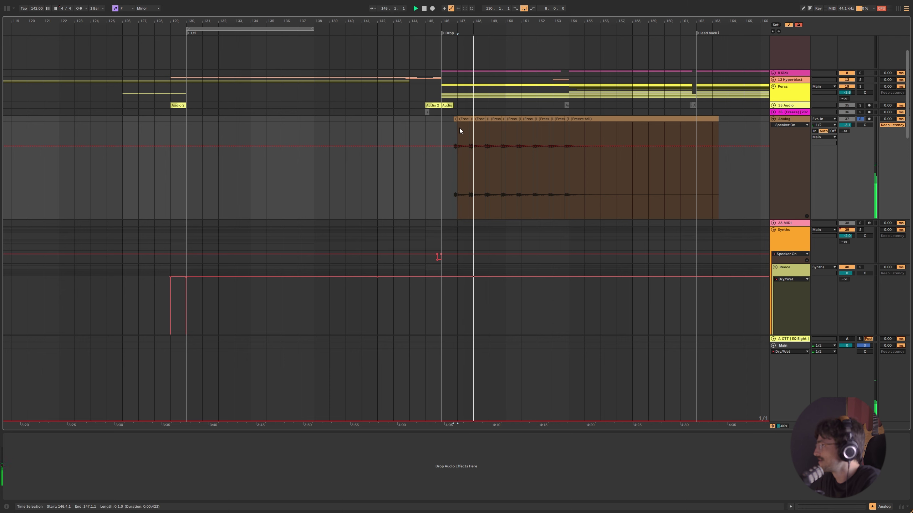
key("plus")
key("plus")
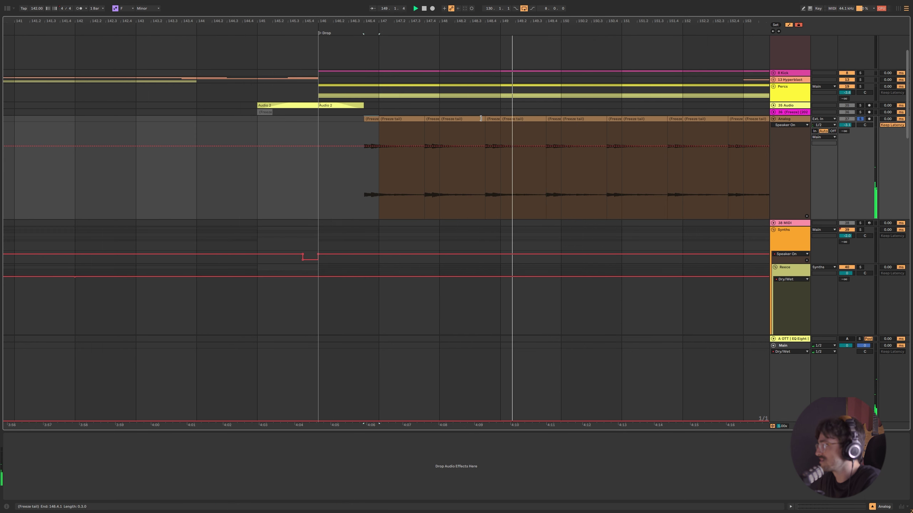
key("space")
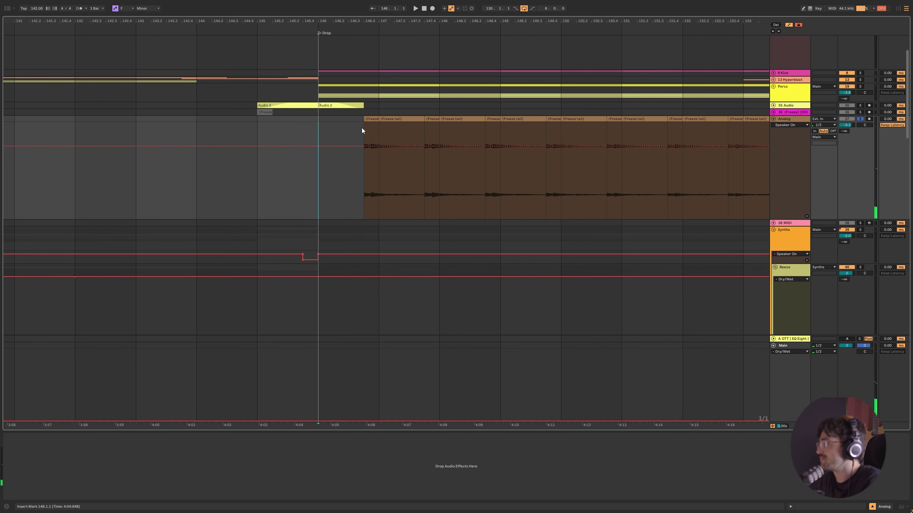
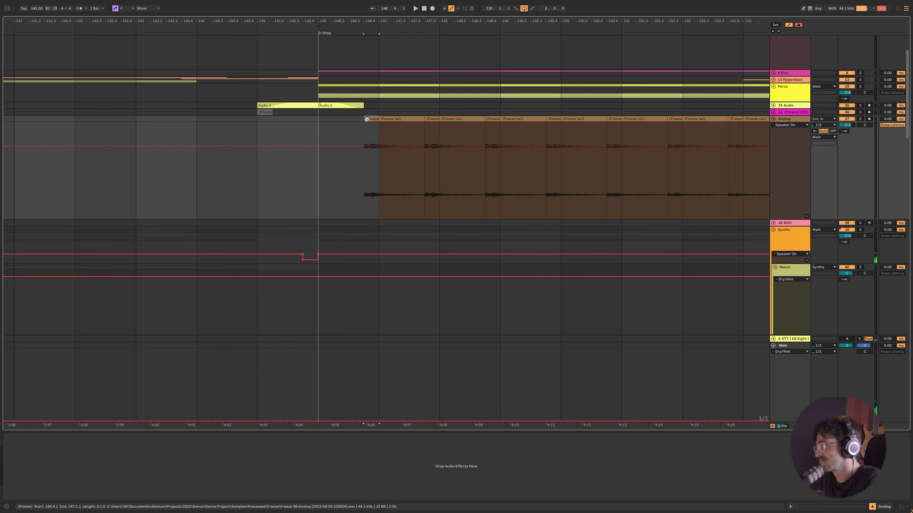
Place the start at 146.1.1 on the Alarm track and play the unsoloed drop, comparing the Alarm and Analog hits.
left_click(317, 140)
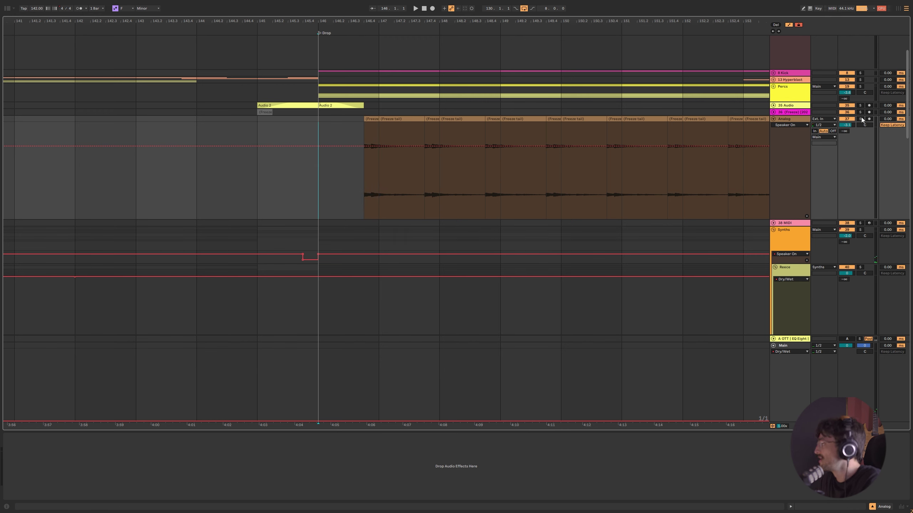
left_click(366, 139)
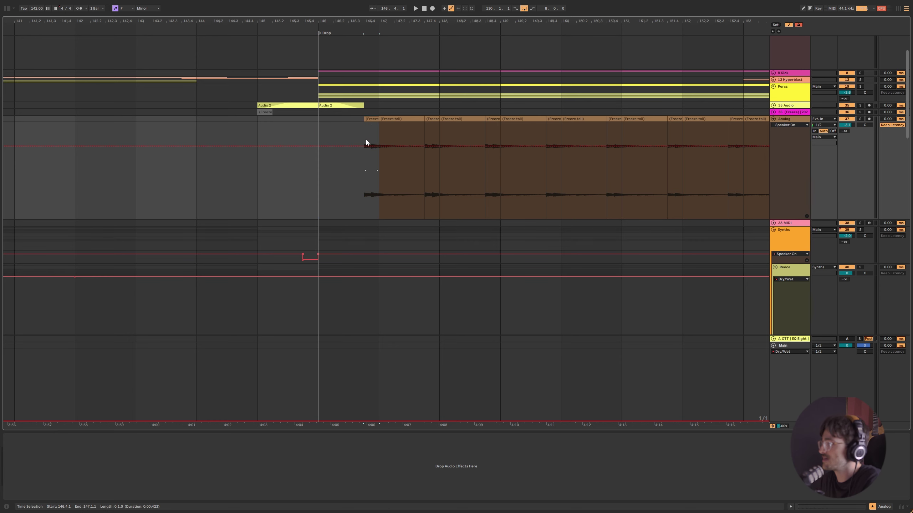
scroll(380, 174, "down", 8)
scroll(371, 198, "down", 6)
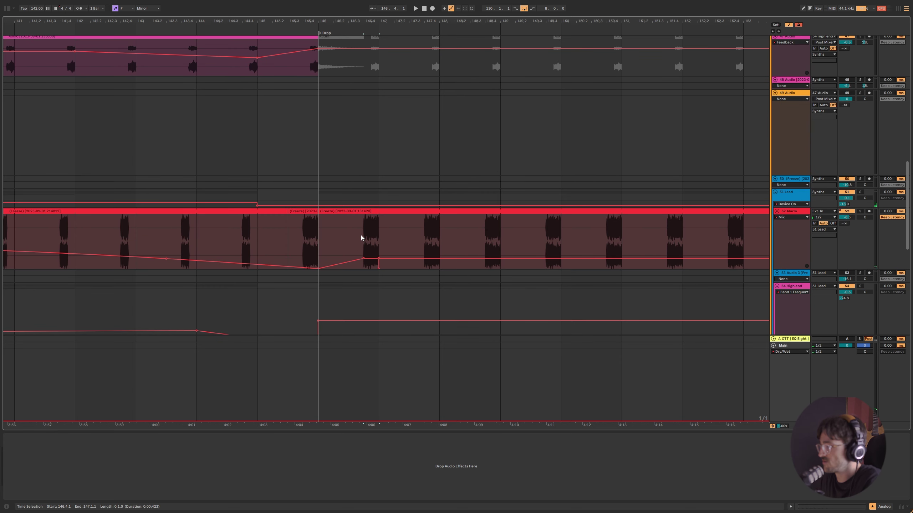
left_click(319, 239)
key("space")
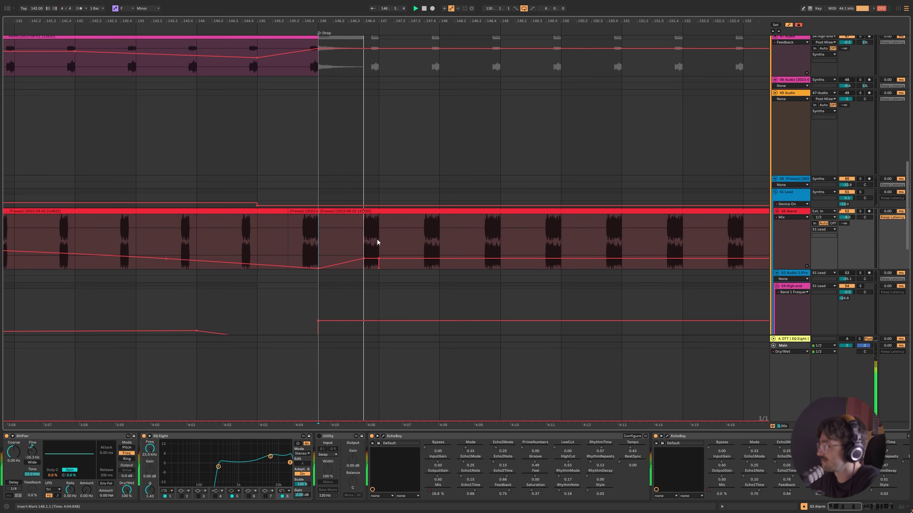
scroll(422, 198, "up", 10)
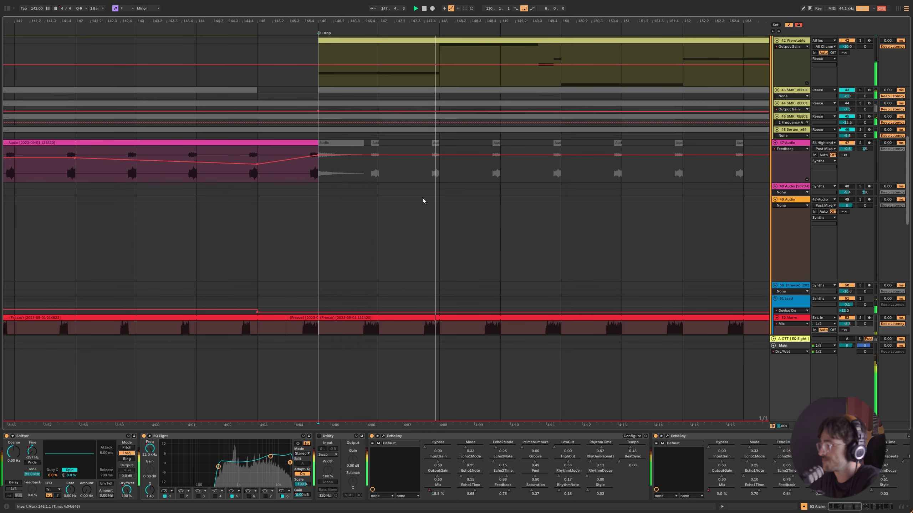
scroll(420, 199, "up", 12)
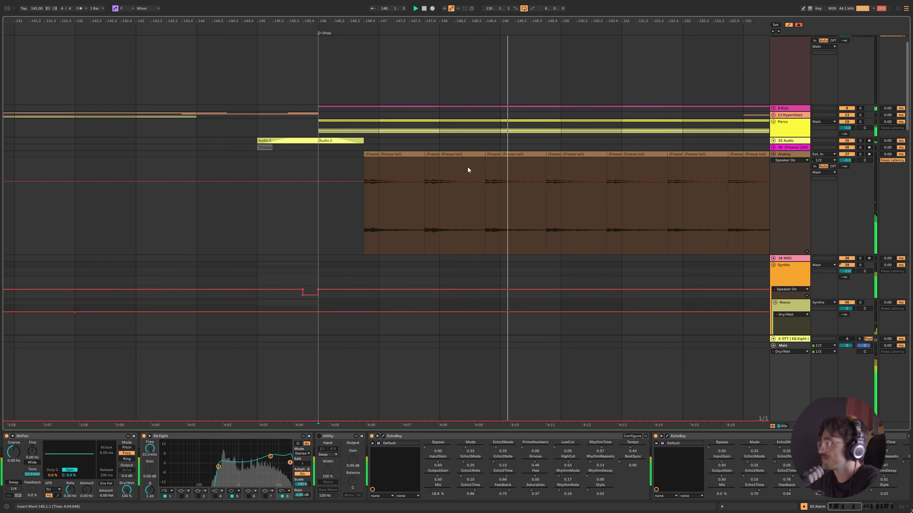
Stop playback, expand the 35-Audio track and select its Audio 2 clip from 146.1.1 to 146.4.1.
left_click(333, 146)
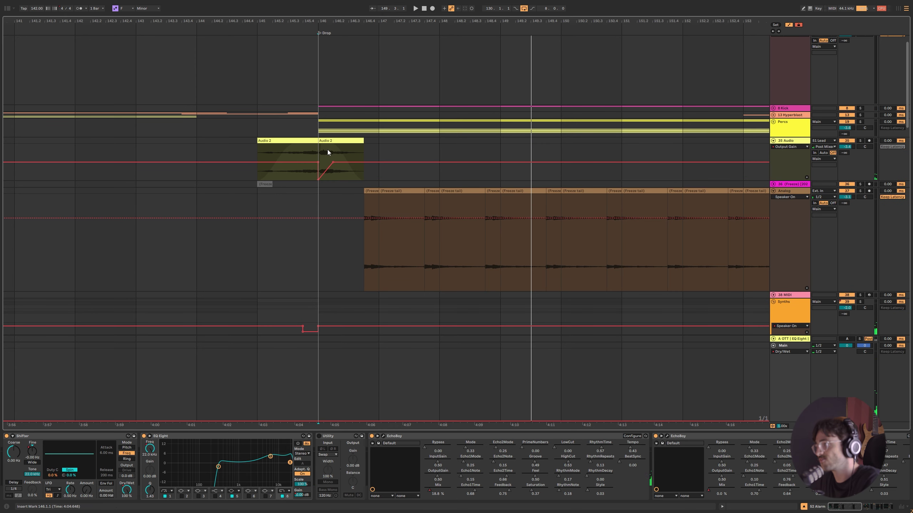
key("space")
left_click(319, 147)
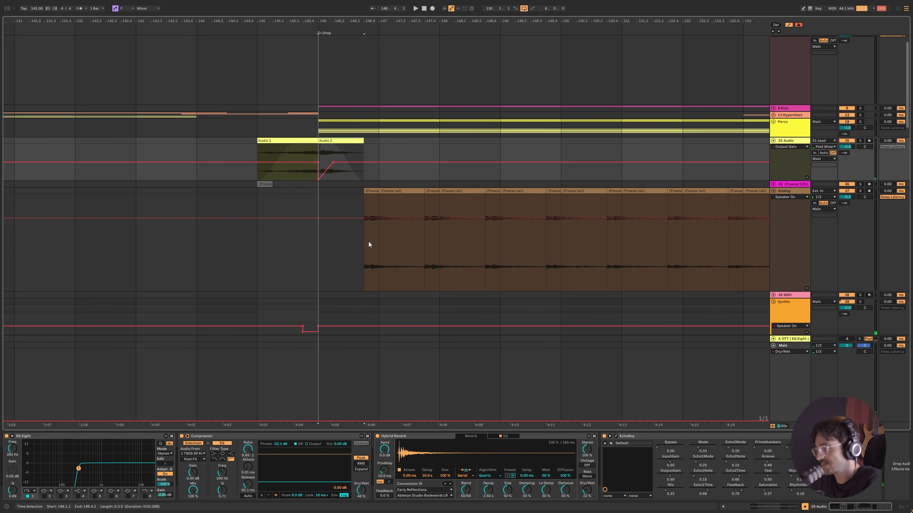
scroll(369, 244, "down", 2)
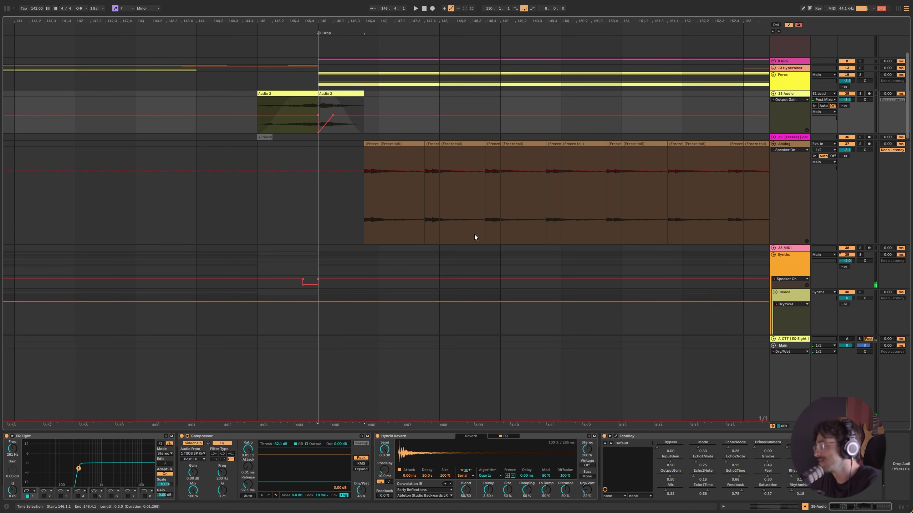
Solo the 35-Audio track and play its Audio 2 clip from the drop at 146.1.1.
scroll(712, 179, "down", 2)
scroll(712, 179, "up", 4)
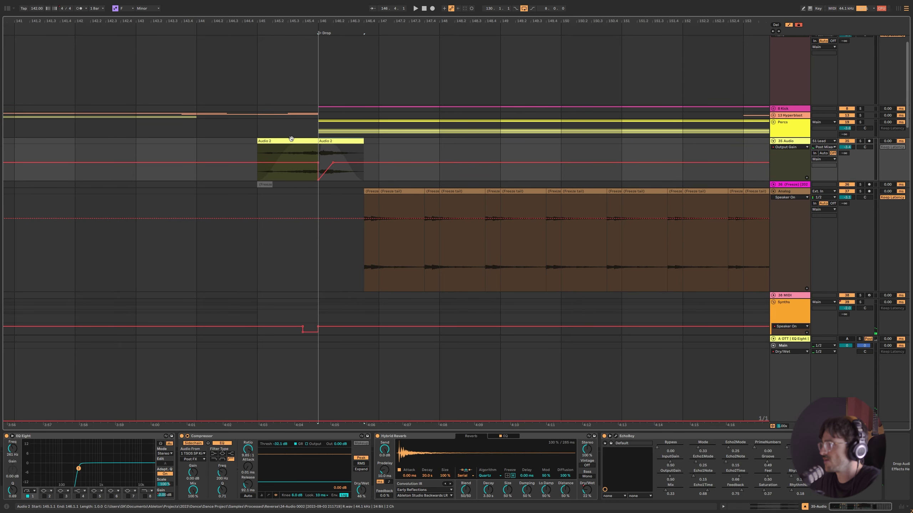
left_click(293, 140)
left_click_drag(359, 198, 319, 198)
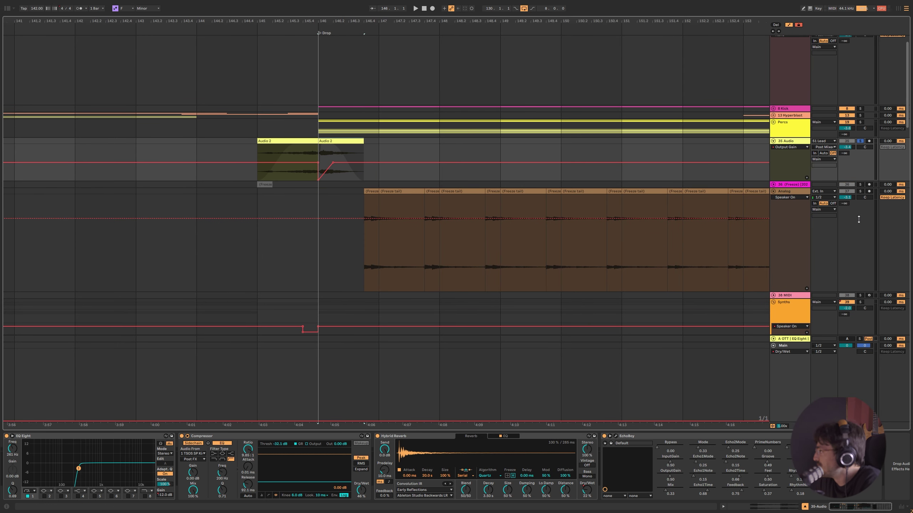
key("space")
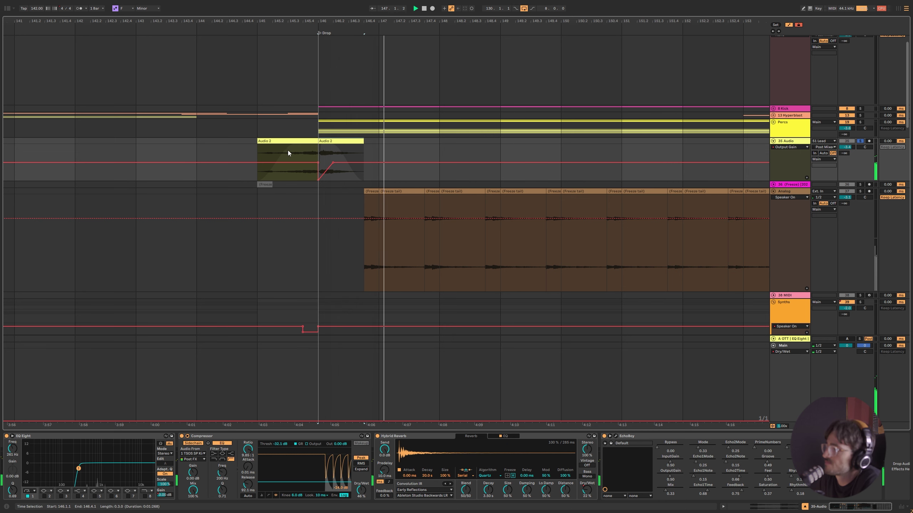
Unsolo the 35-Audio track and play its Audio 2 transition in the full mix from 145.1.1.
scroll(288, 154, "down", 5)
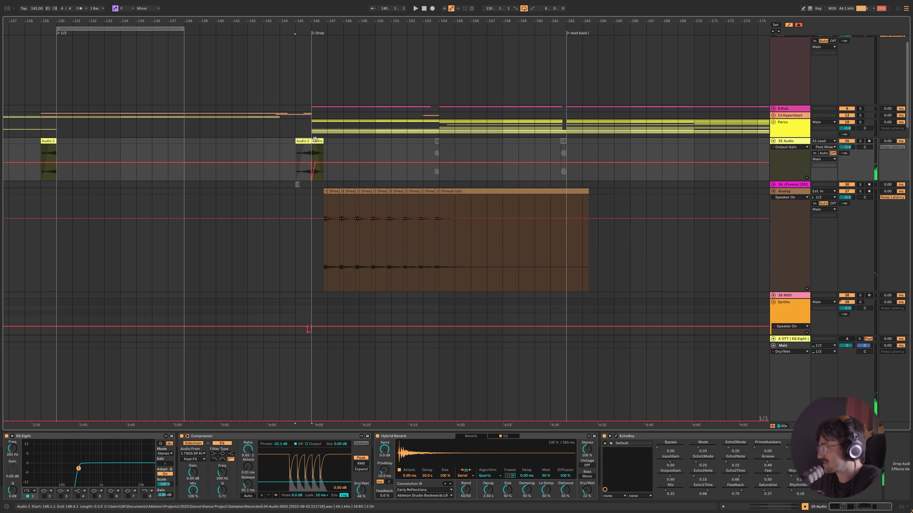
left_click(299, 151)
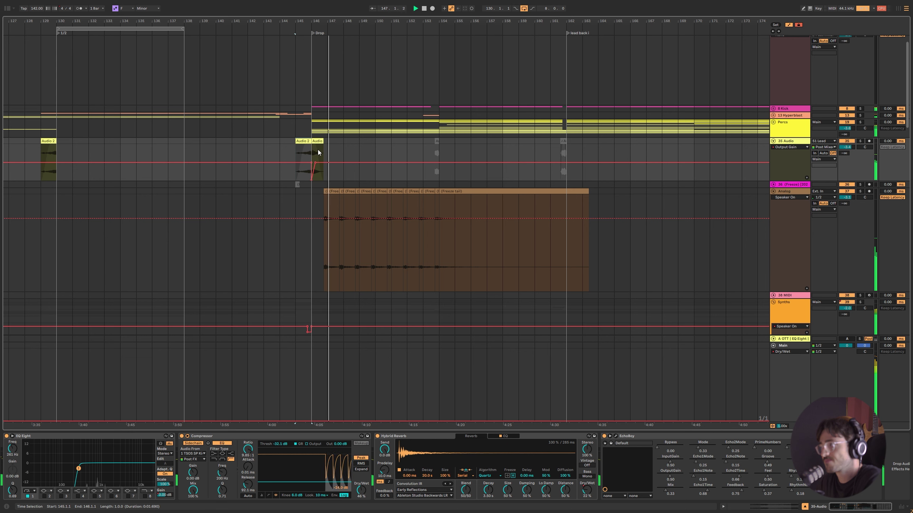
key("space")
Select 146.1.1 to 148.1.1 on the 35-Audio track and bring the Synths subtracks into view across the whole arrangement.
left_click_drag(312, 152, 363, 147)
scroll(330, 183, "down", 10)
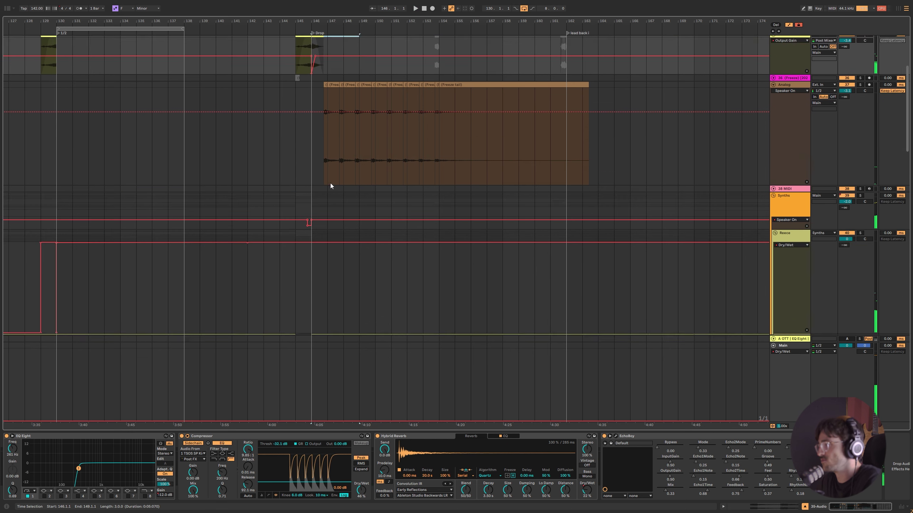
scroll(332, 168, "down", 4)
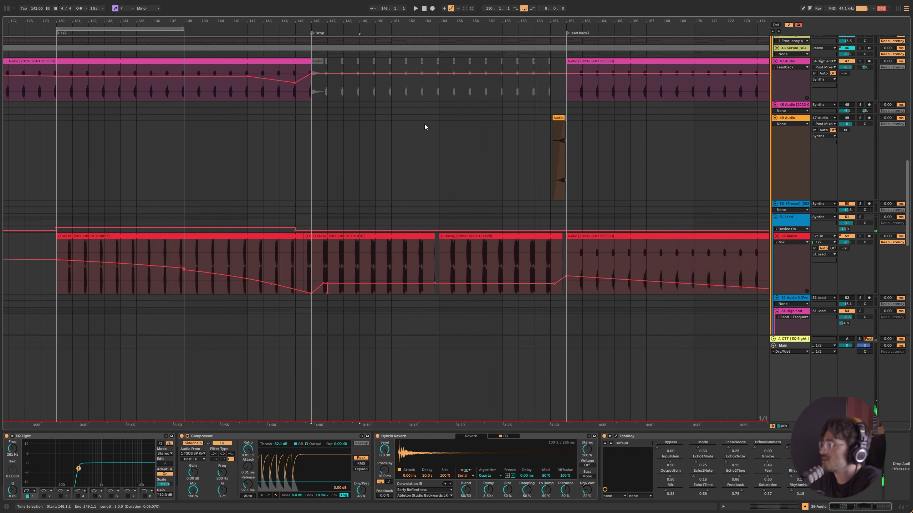
scroll(421, 140, "down", 8, "ctrl")
key("alt+u")
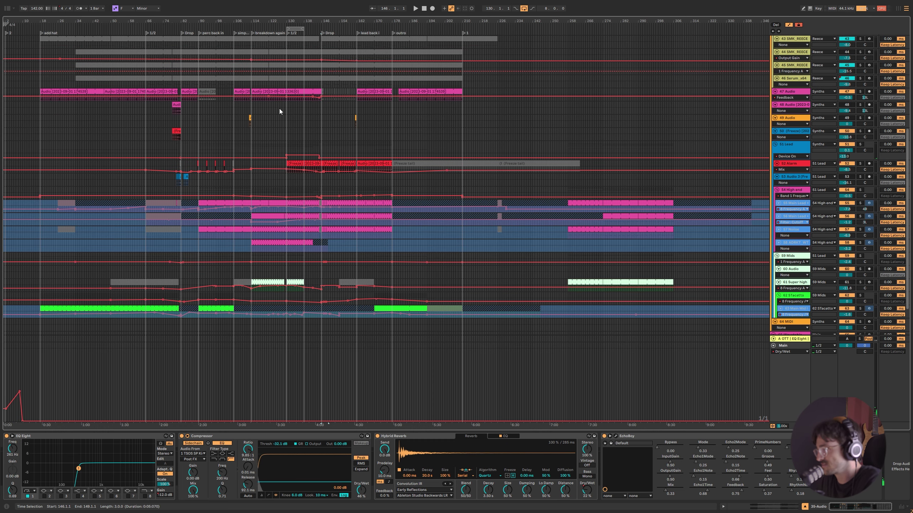
scroll(395, 108, "up", 2, "ctrl")
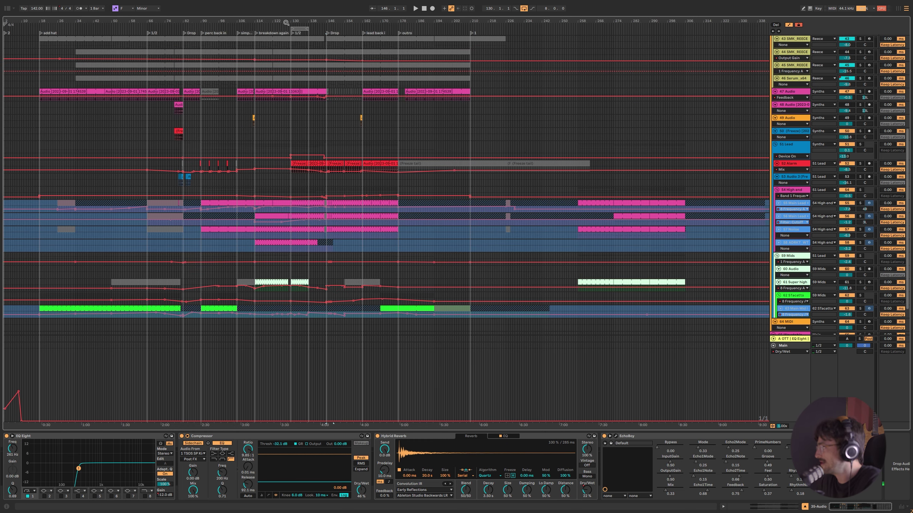
scroll(539, 179, "up", 5)
Select the Reece group, enlarge its tracks, and collapse and re-expand the group around the first drop.
left_click(786, 93)
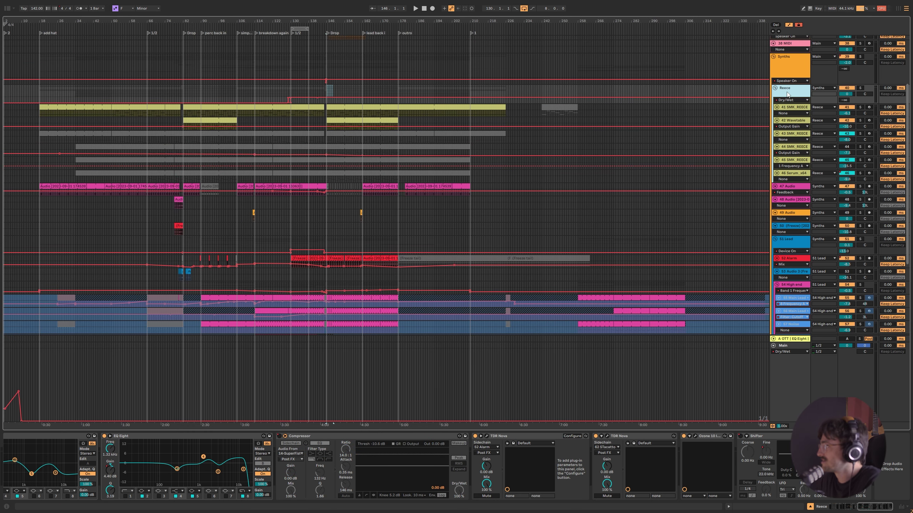
key("alt+u")
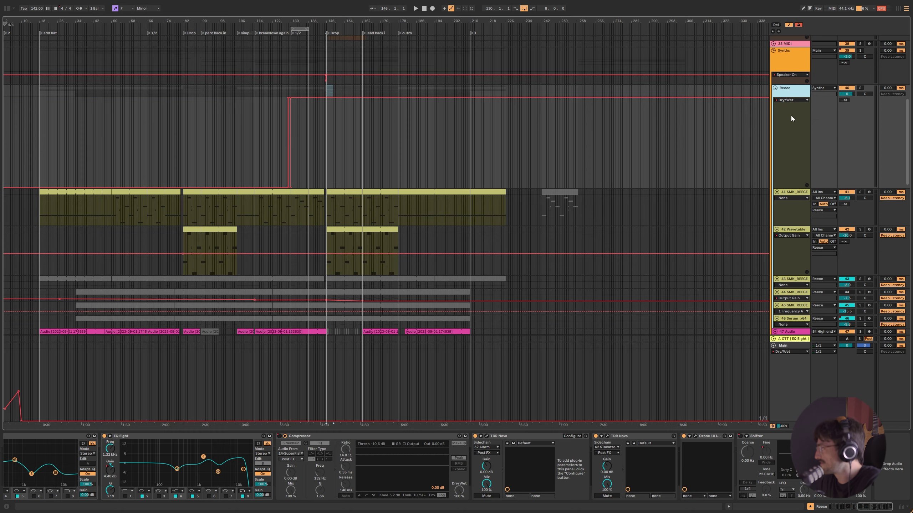
left_click(775, 88)
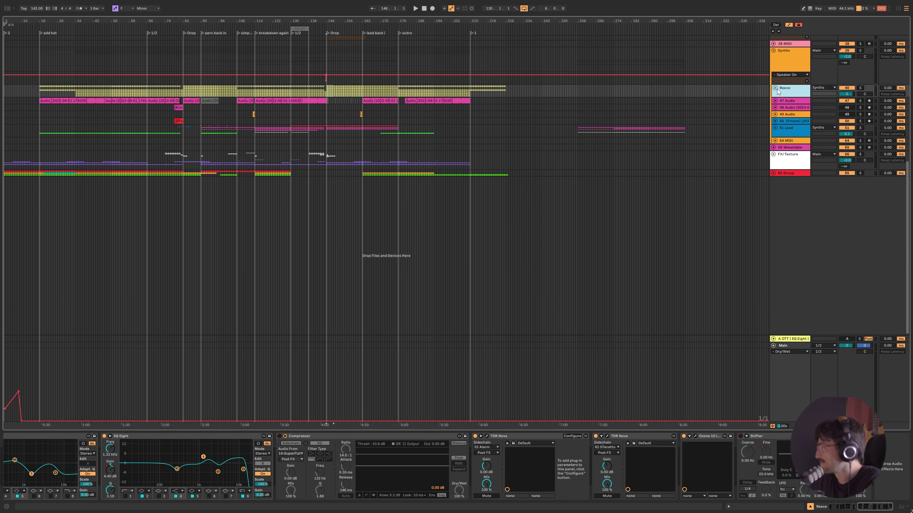
scroll(196, 85, "up", 5)
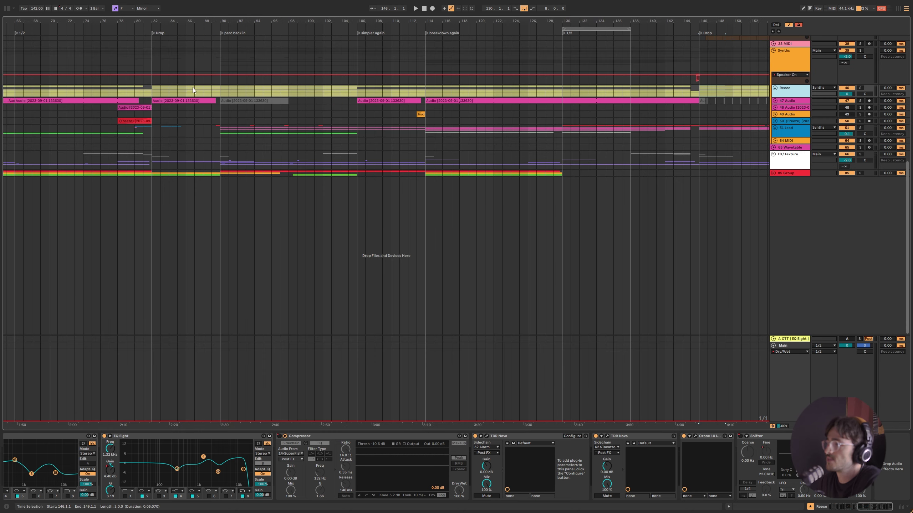
left_click(775, 88)
Place the start at 82.1.1 on the 41 SMK_REECE track and play that track soloed.
scroll(801, 144, "down", 4)
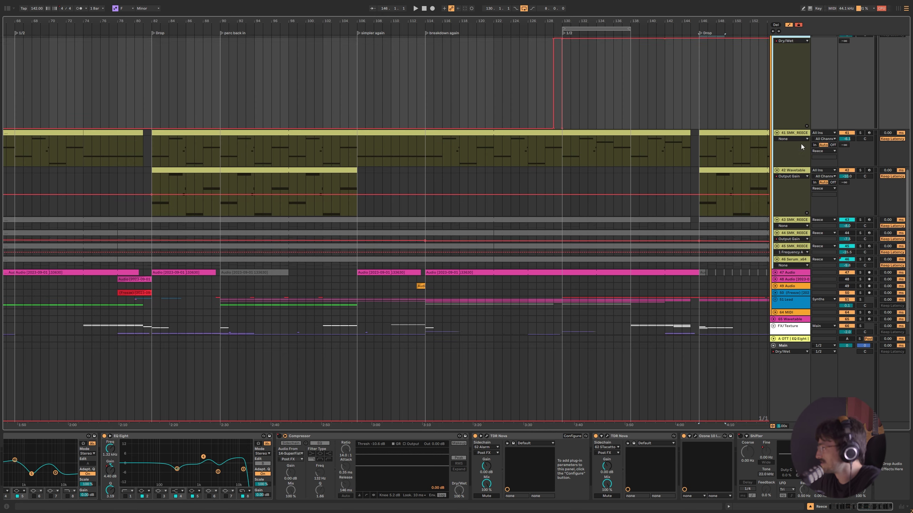
left_click(155, 122)
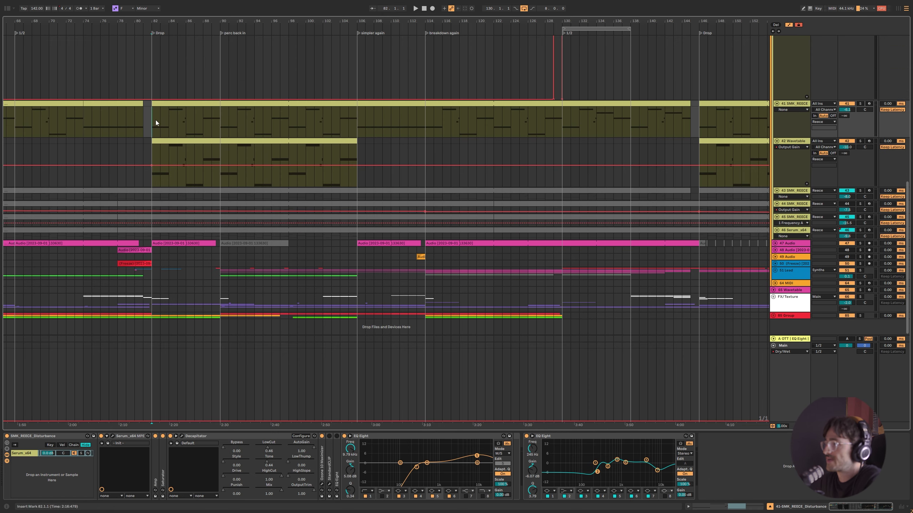
left_click_drag(163, 24, 285, 144)
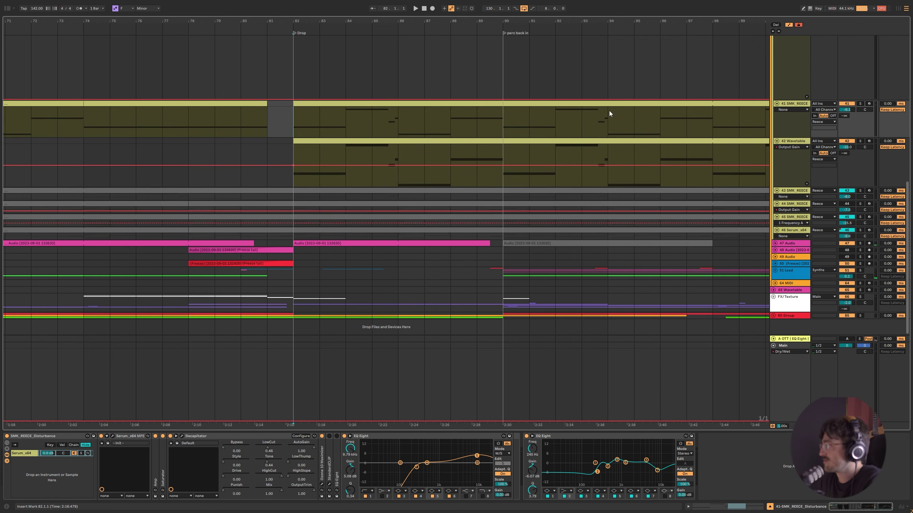
key("space")
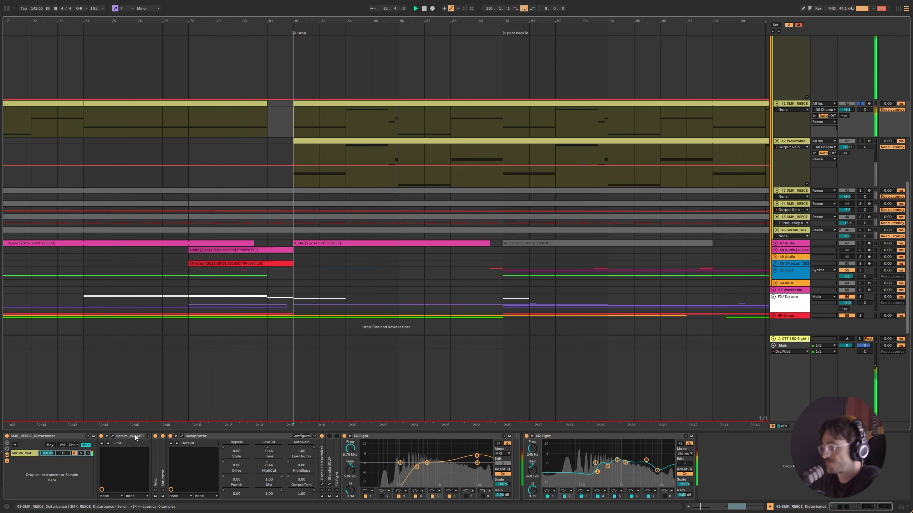
Open Serum on the 41 SMK_REECE track, examine its oscillators and voicing while playing the reece, and close the plugin.
left_click(113, 436)
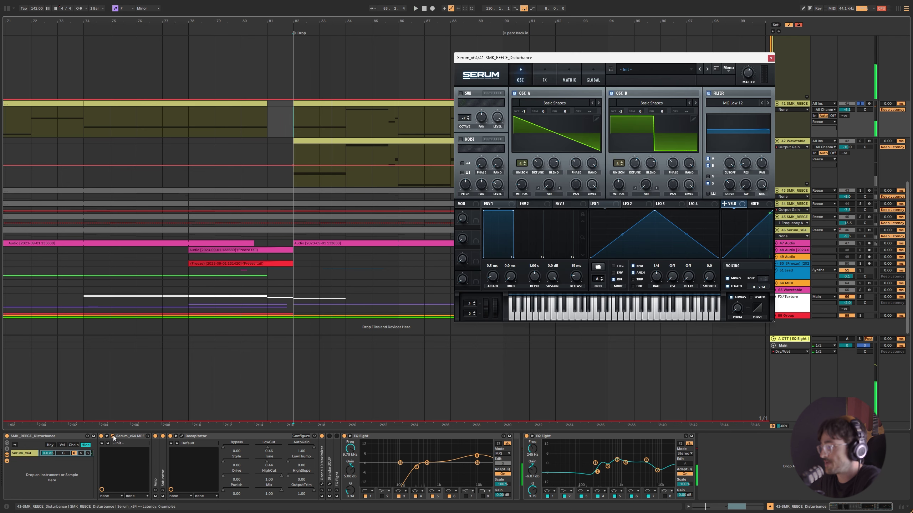
left_click_drag(572, 60, 335, 141)
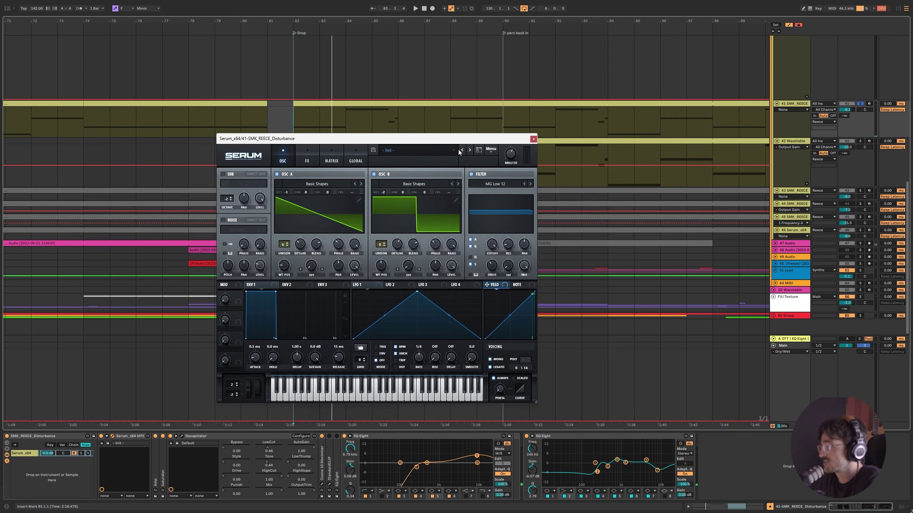
key("space")
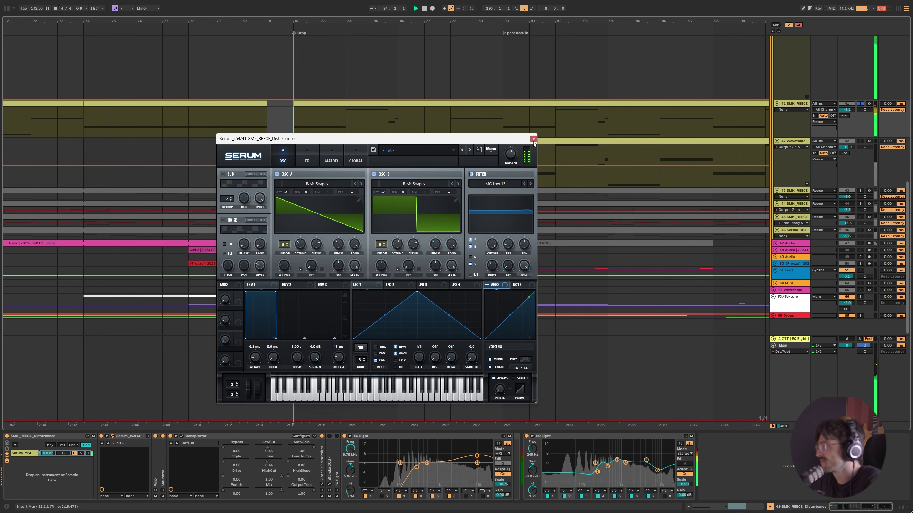
key("space")
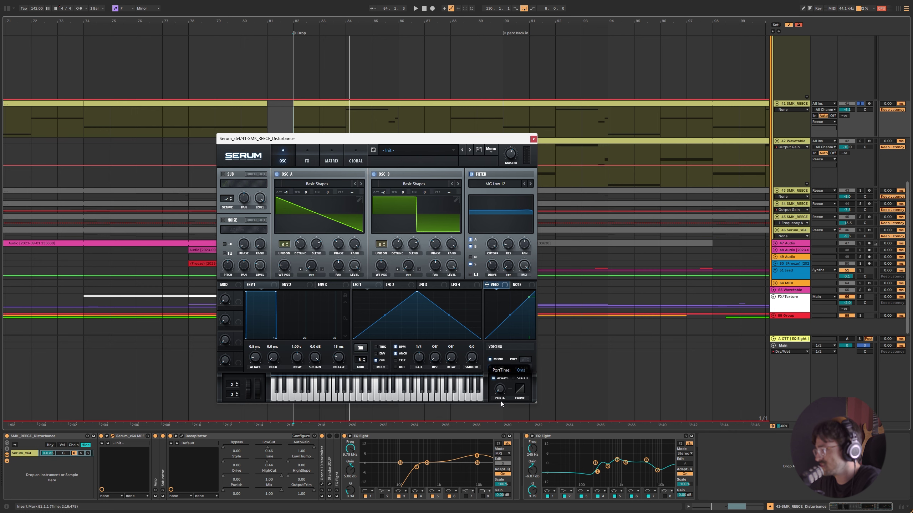
left_click(533, 139)
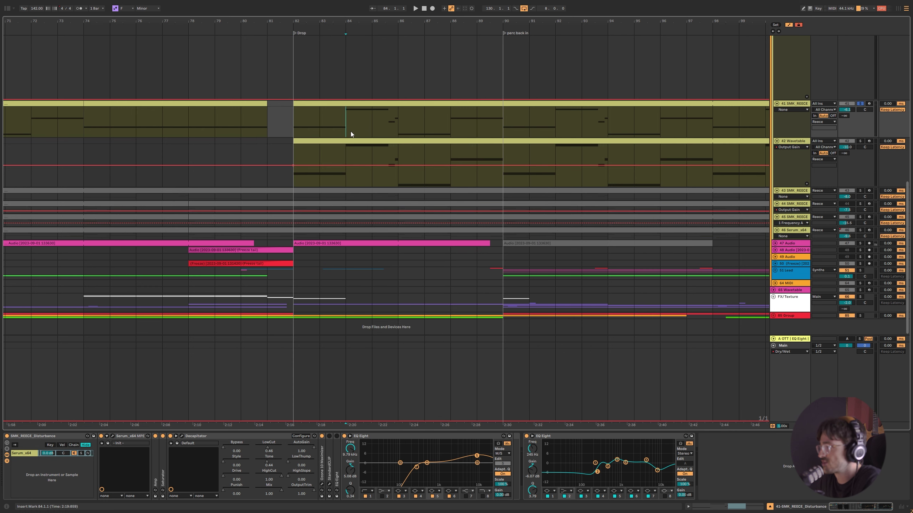
Play the reece from 84.1.1, inspect its Ozone 10 Maximizer, close the plugin, and select the Amp device in the chain.
key("space")
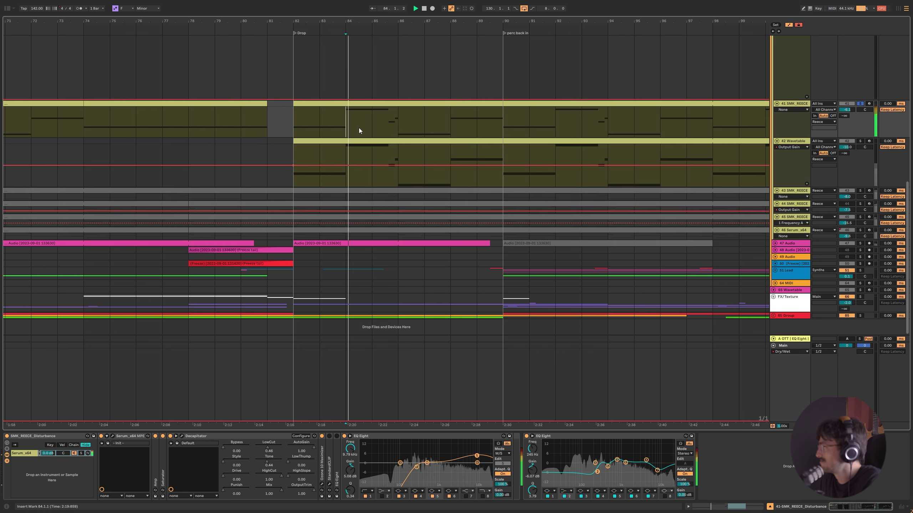
double_click(322, 466)
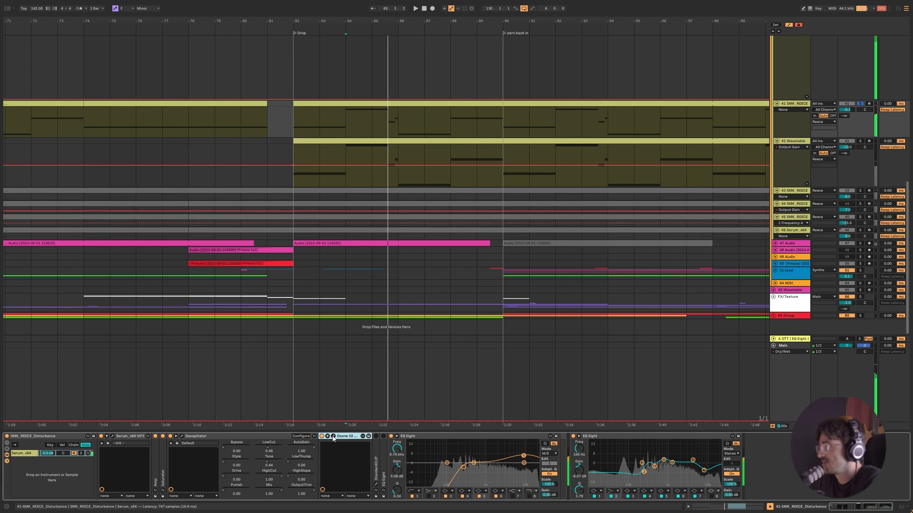
left_click(333, 436)
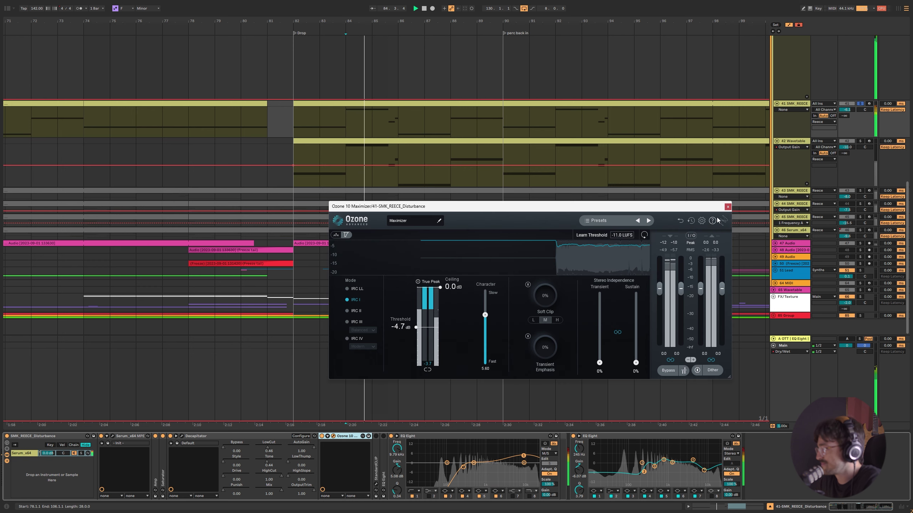
left_click(727, 206)
key("space")
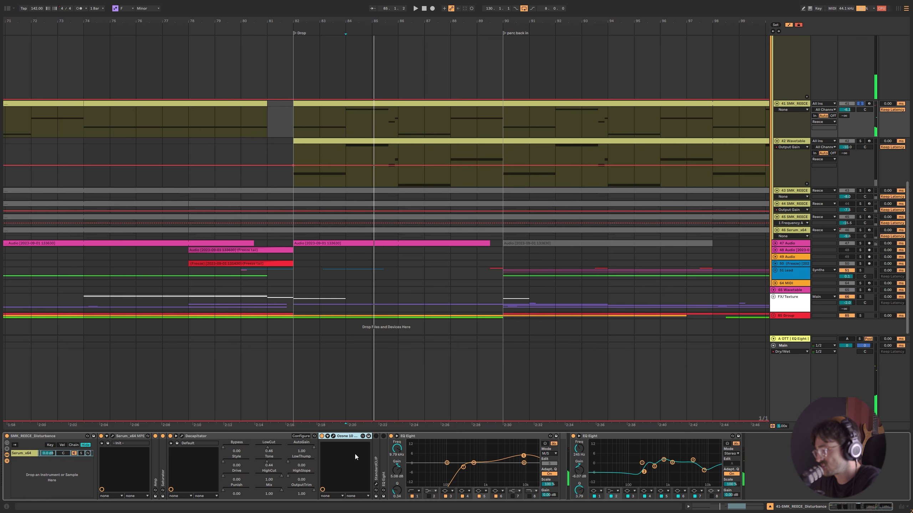
left_click(155, 454)
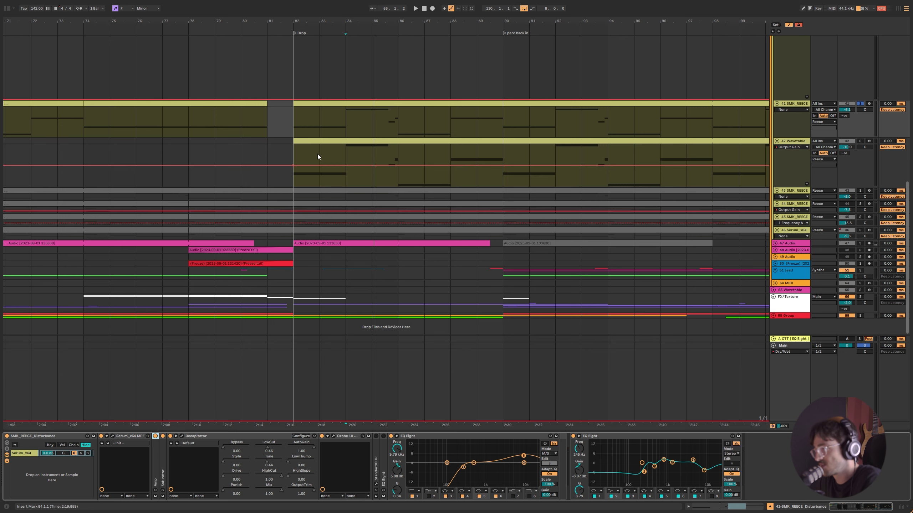
Play the 42 Wavetable track soloed from 82.1.1 and examine its low cut in the expanded EQ Eight display.
left_click(297, 148)
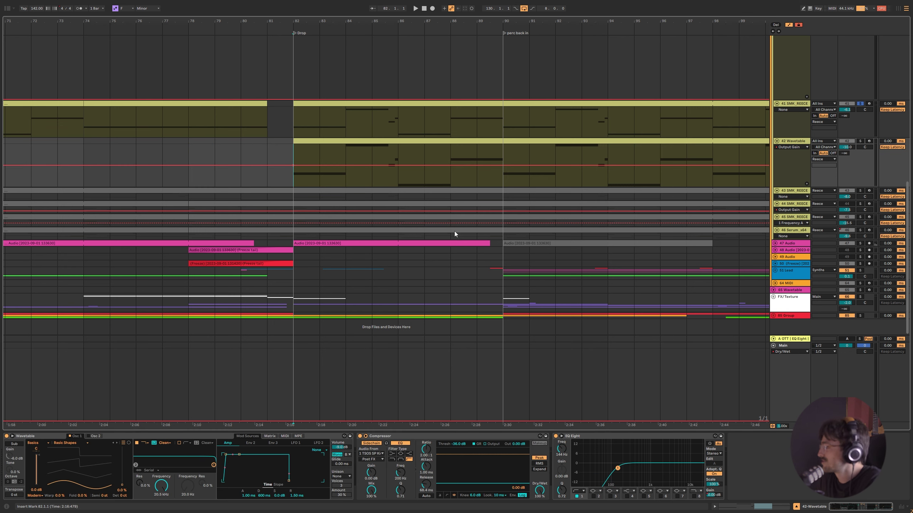
key("space")
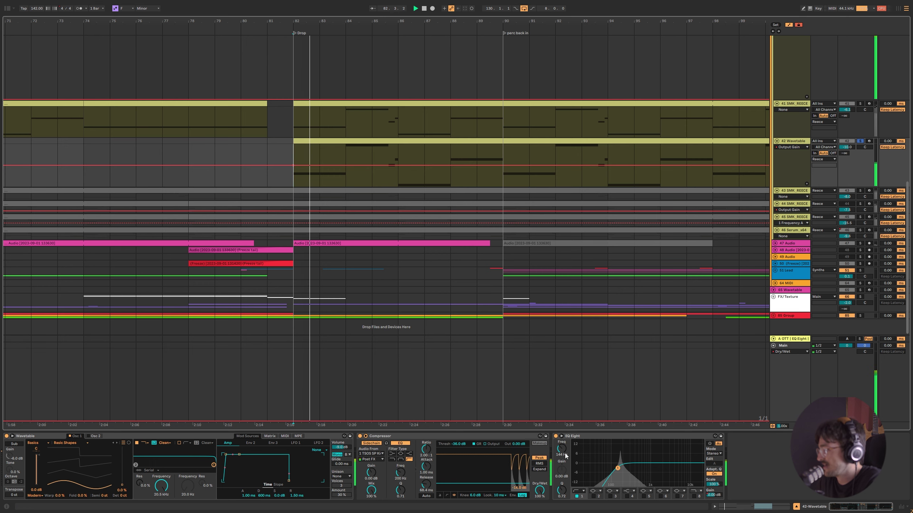
left_click(561, 436)
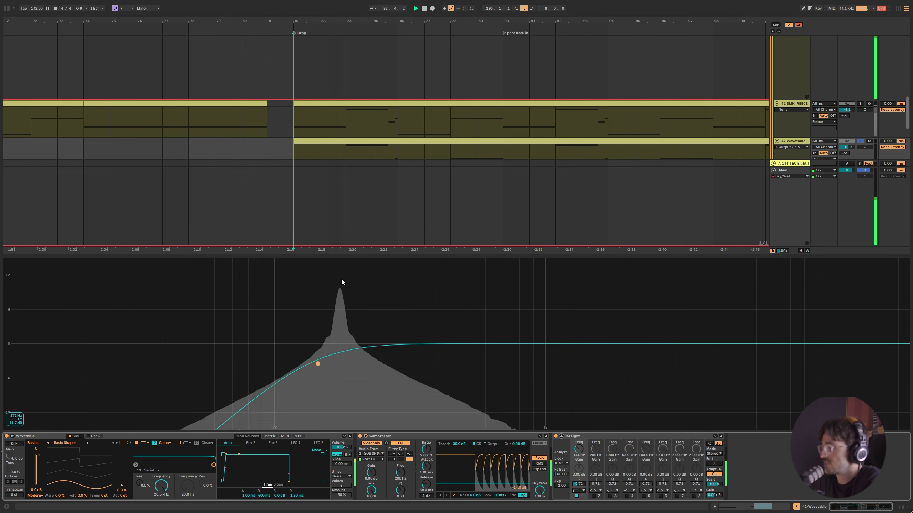
scroll(864, 138, "up", 2)
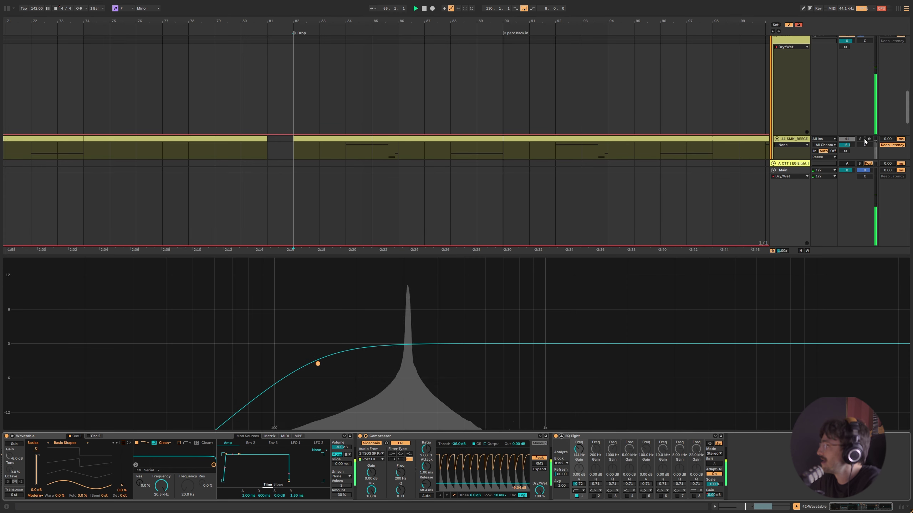
Add the 41 SMK_REECE track to the solo and replay both reece layers together from 82.1.1.
left_click(860, 139)
key("space")
key("space")
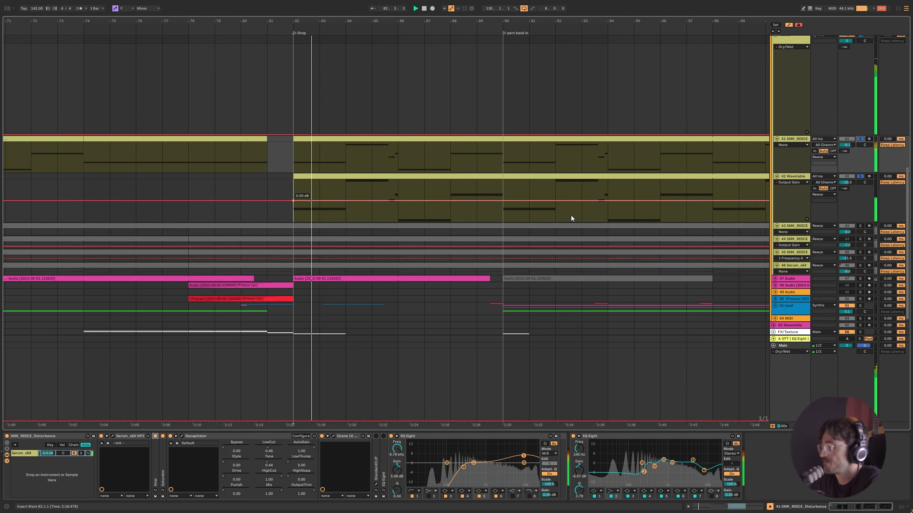
View the Reece group's device chain, return to the 42 Wavetable track, collapse its EQ display and stop playback.
left_click(797, 82)
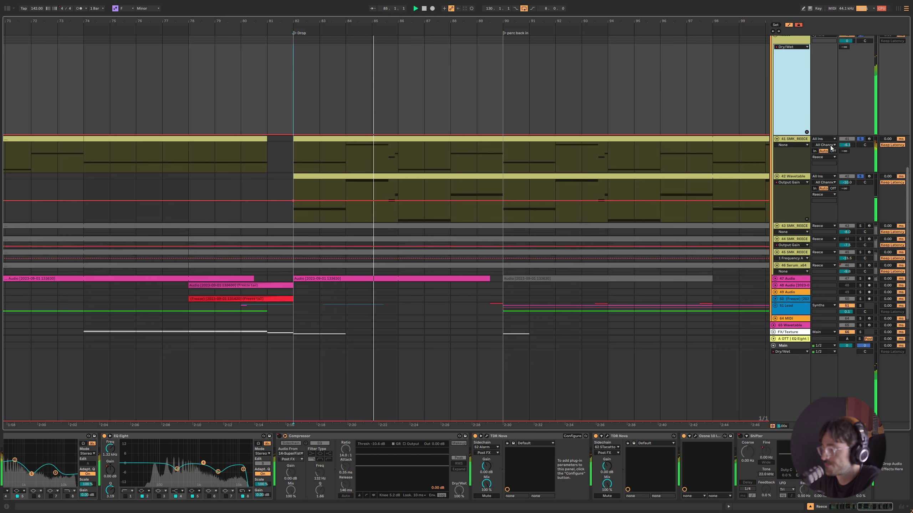
left_click(854, 177)
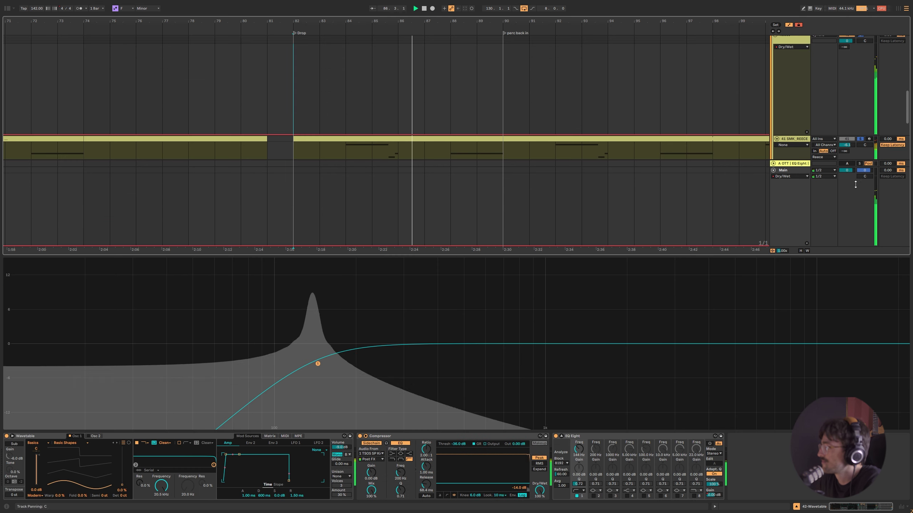
left_click(373, 307)
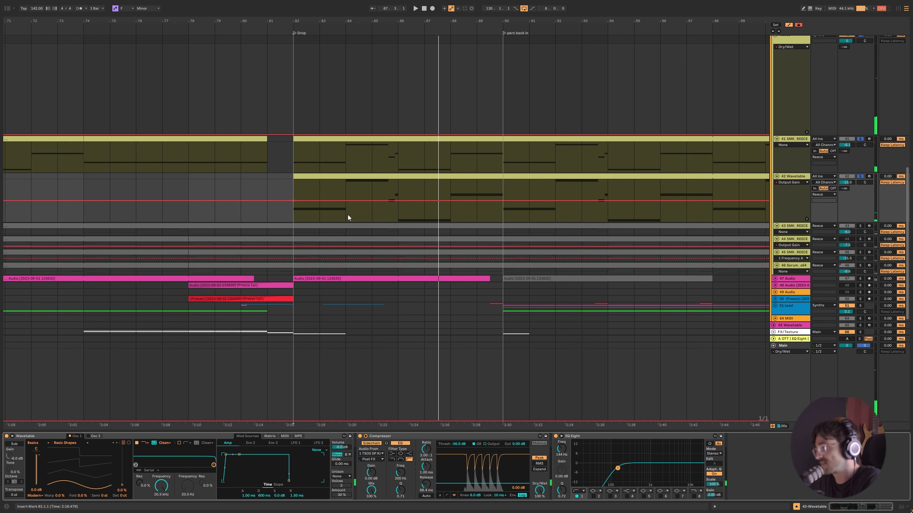
Unfold the 43 SMK_REECE track, play it soloed from 82.1.1 and look through its device chain.
left_click(356, 231)
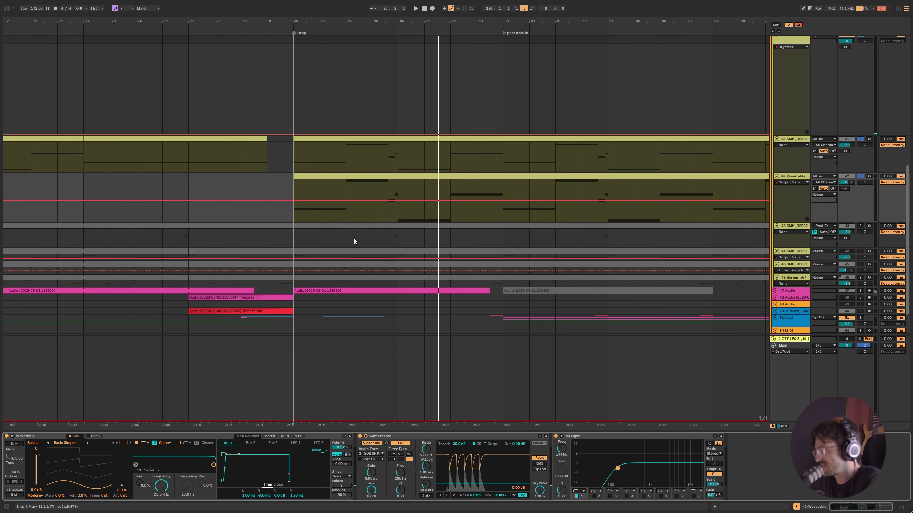
left_click(337, 216)
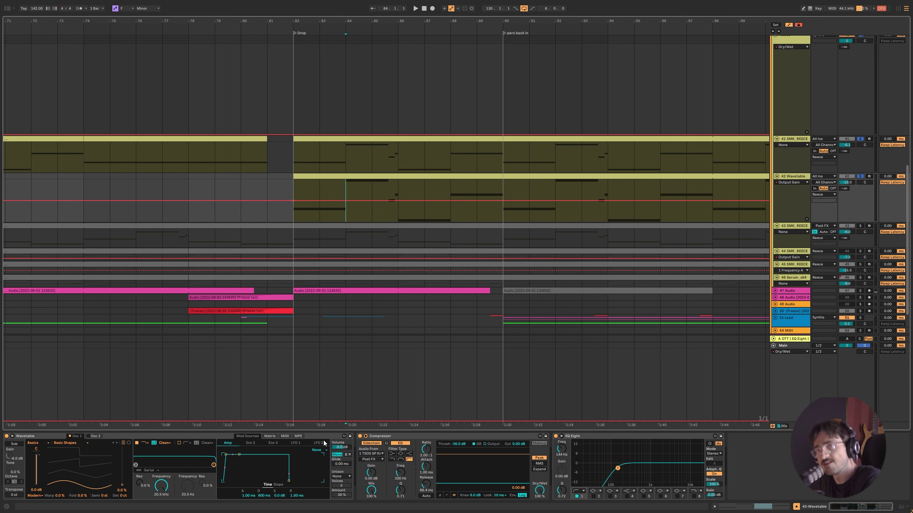
scroll(379, 310, "down", 1)
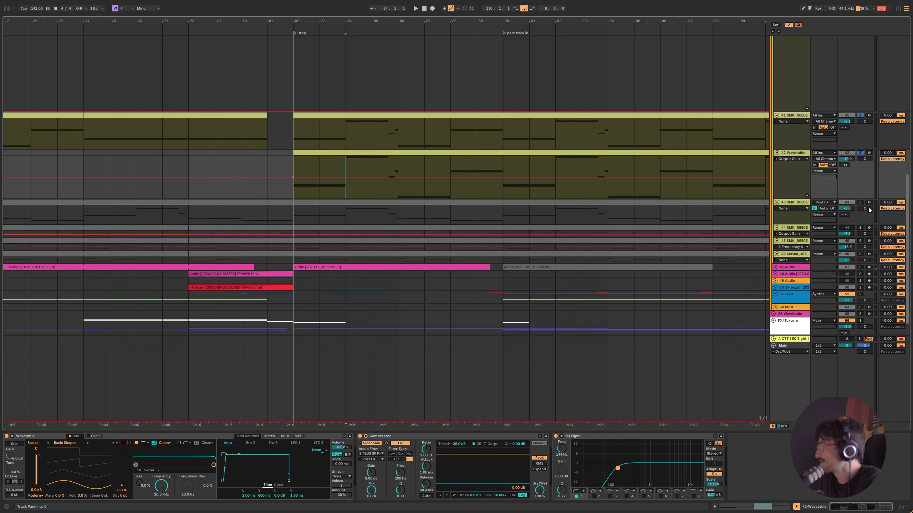
left_click(785, 214)
left_click(299, 216)
key("space")
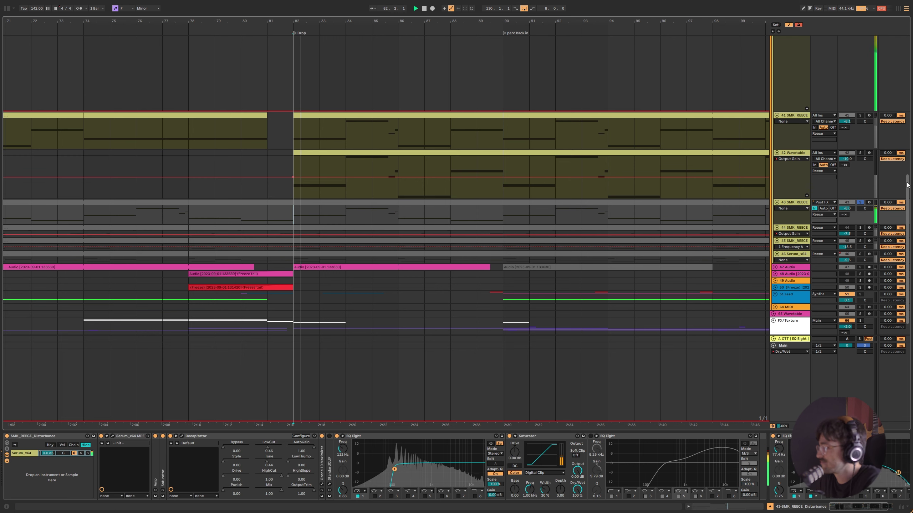
scroll(431, 468, "right", 3)
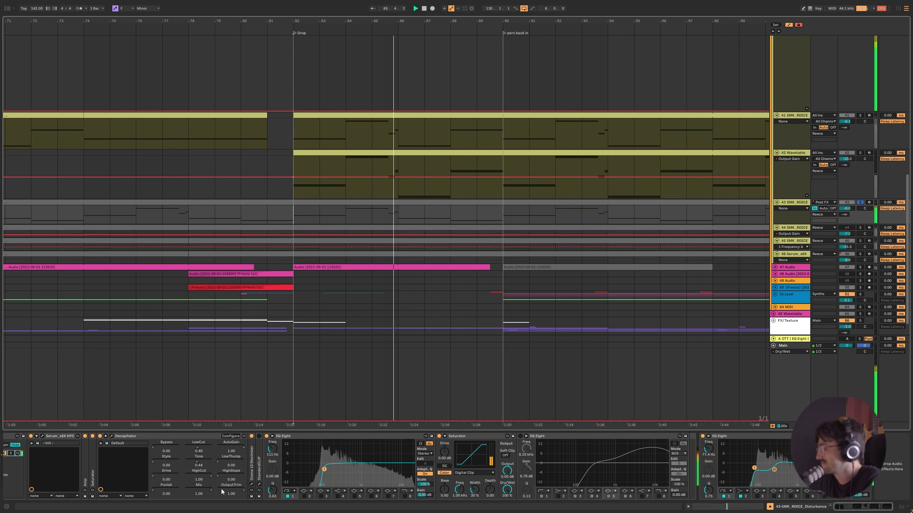
Open the Serum plugins of the 43 and 41 SMK_REECE tracks and place their windows side by side.
left_click(42, 436)
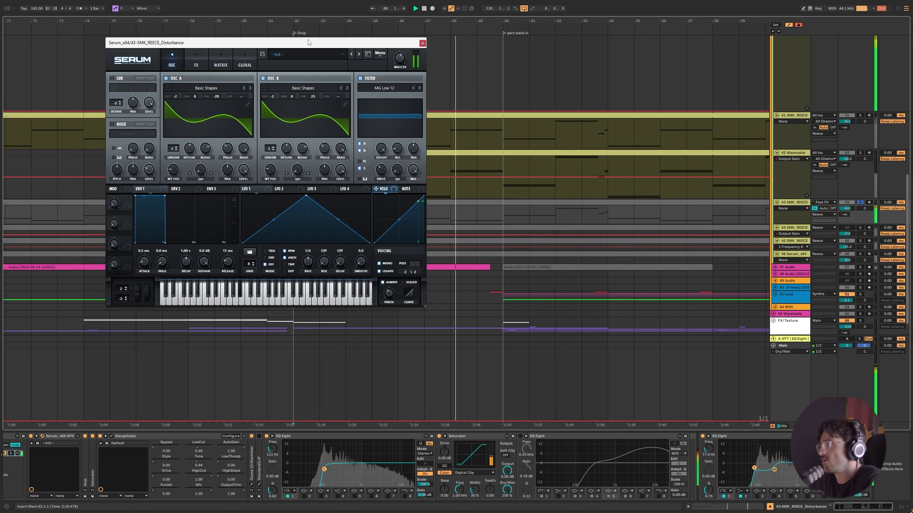
left_click_drag(309, 43, 726, 234)
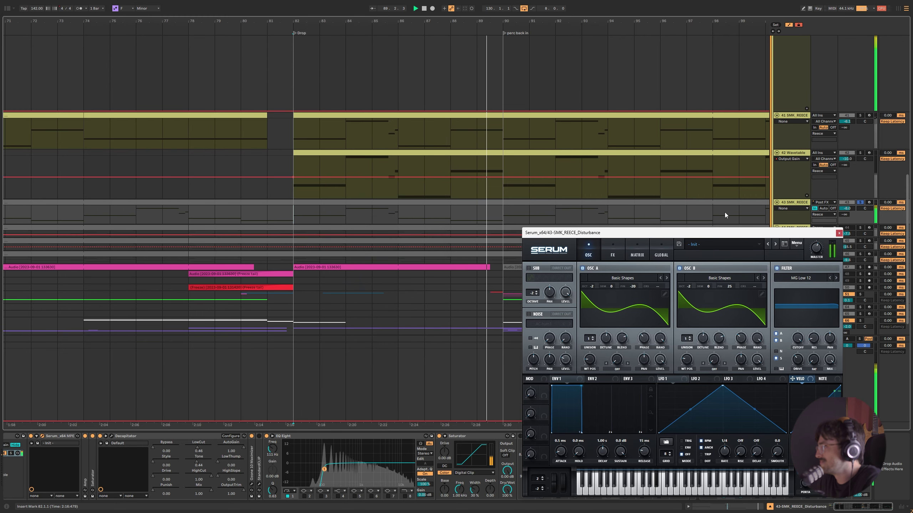
left_click(283, 137)
key("space")
left_click(112, 436)
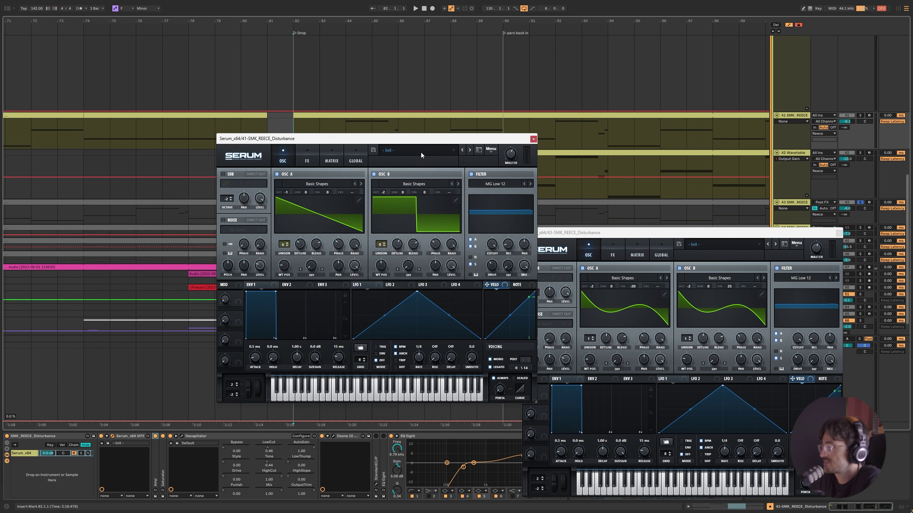
left_click_drag(419, 140, 371, 223)
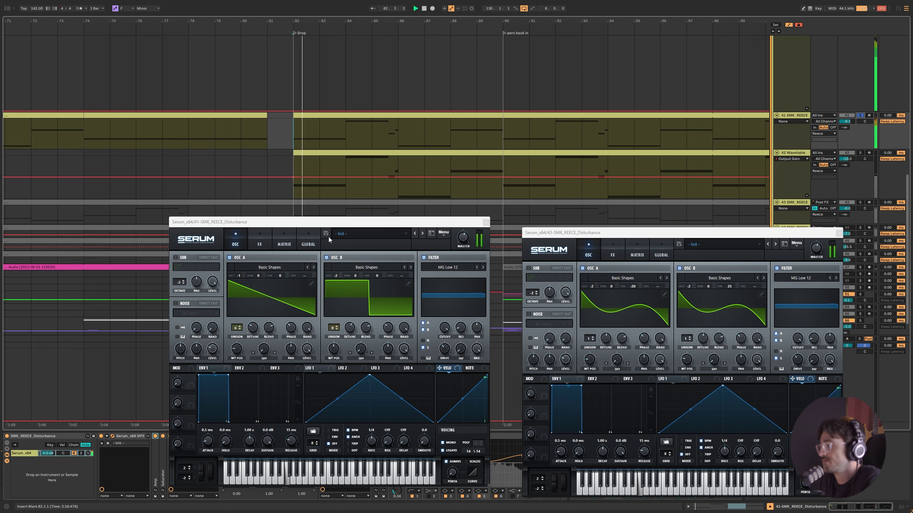
Play the 41 SMK_REECE track soloed from 82.1.1 while rearranging both Serum windows to compare their oscillator waveforms.
left_click_drag(362, 222, 244, 146)
left_click(663, 233)
left_click_drag(664, 233, 646, 161)
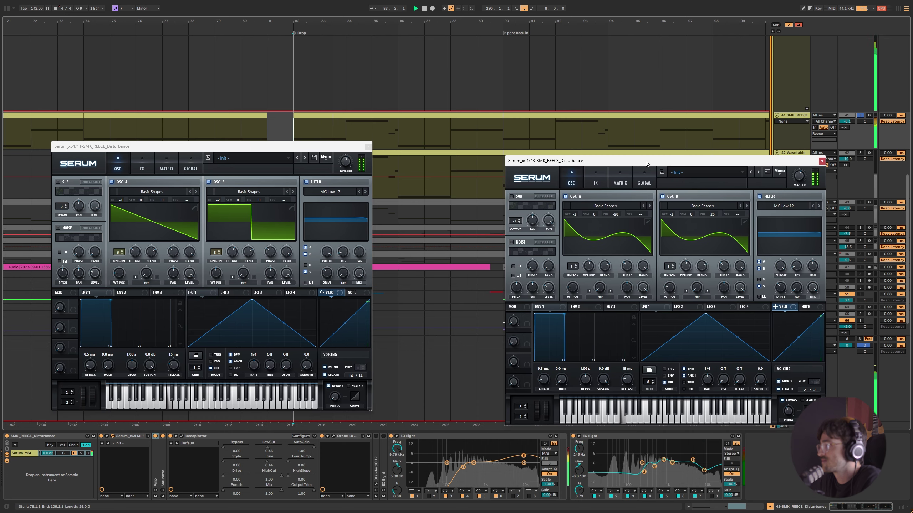
left_click_drag(581, 159, 575, 225)
left_click(430, 237)
left_click_drag(418, 222, 402, 212)
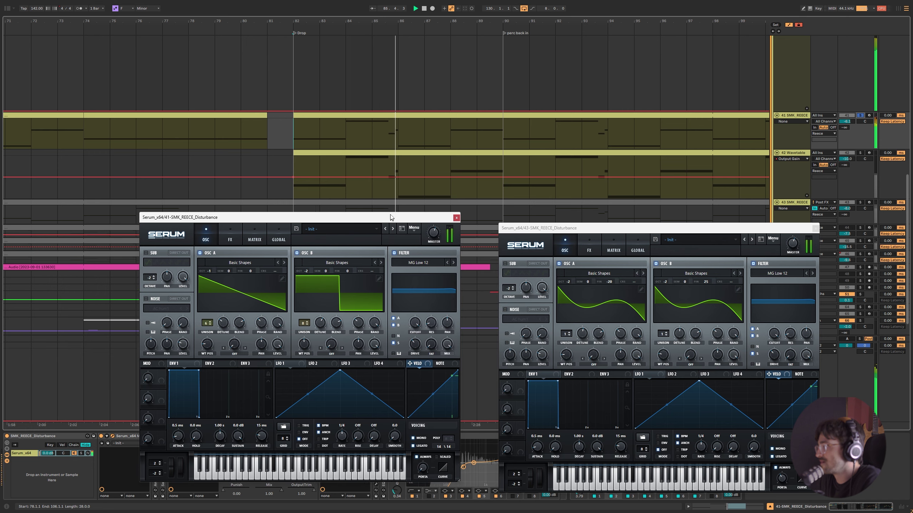
Solo the 43 SMK_REECE track, view its Oscillator A waveform in Serum's table editor, and close the editor.
left_click(860, 203)
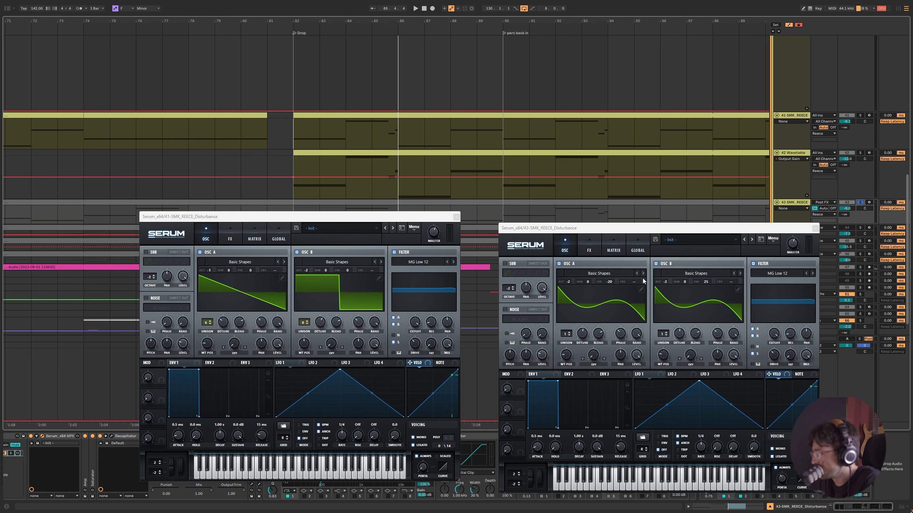
left_click(640, 289)
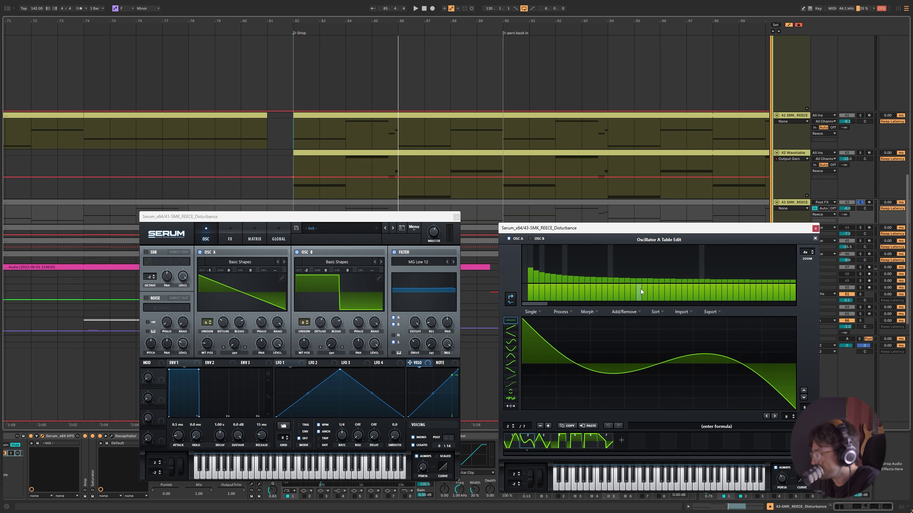
left_click(814, 239)
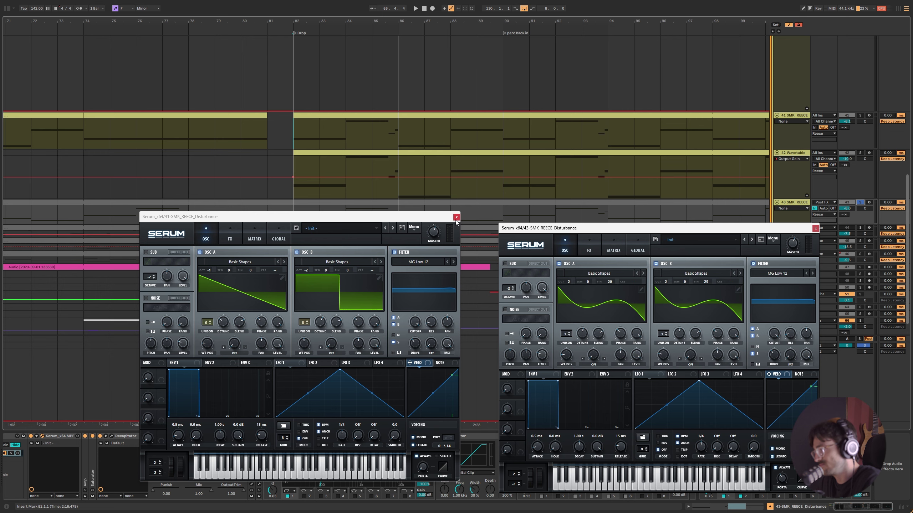
Close track 41's Serum window, replay track 43 from 82.1.1 with its Serum settings in view, and close that plugin.
left_click(456, 217)
key("space")
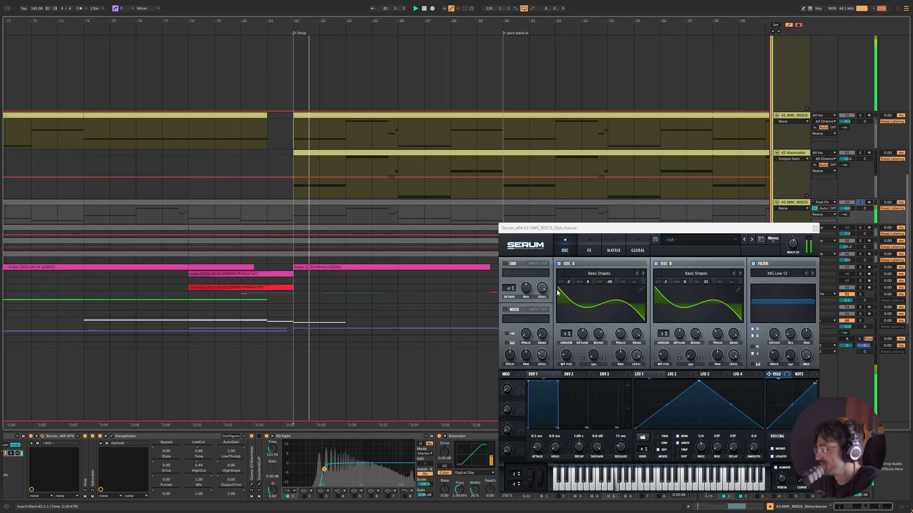
left_click_drag(573, 230, 531, 182)
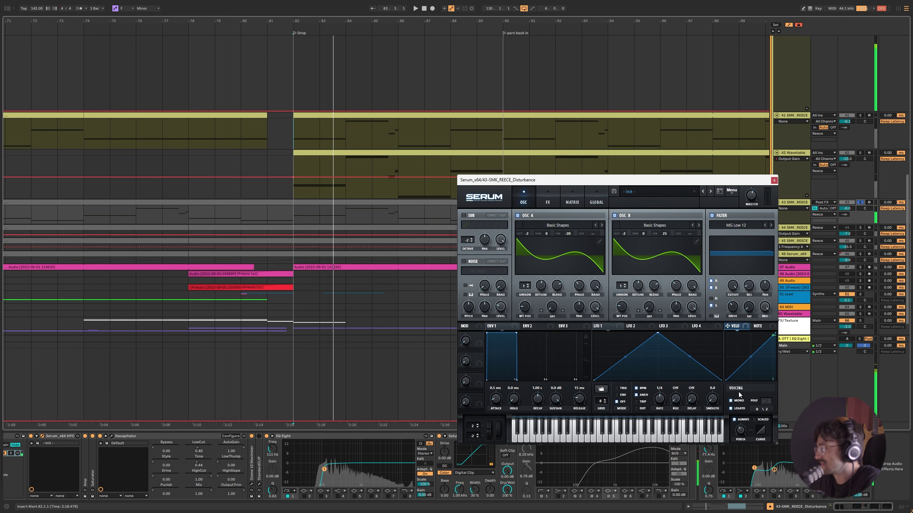
left_click(773, 180)
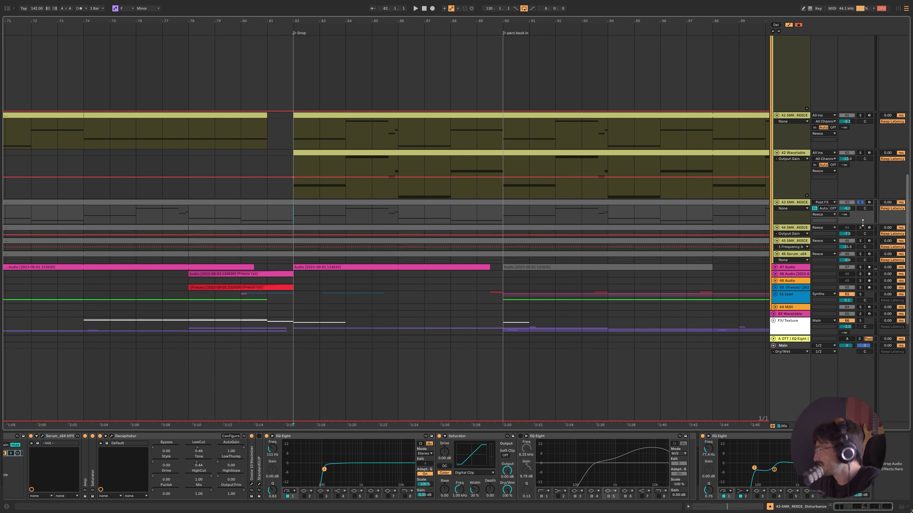
Play from 82.1.1, soloing tracks 41, 42 and 43 in turn, and finish with all three reece layers soloed together.
key("space")
left_click(860, 115)
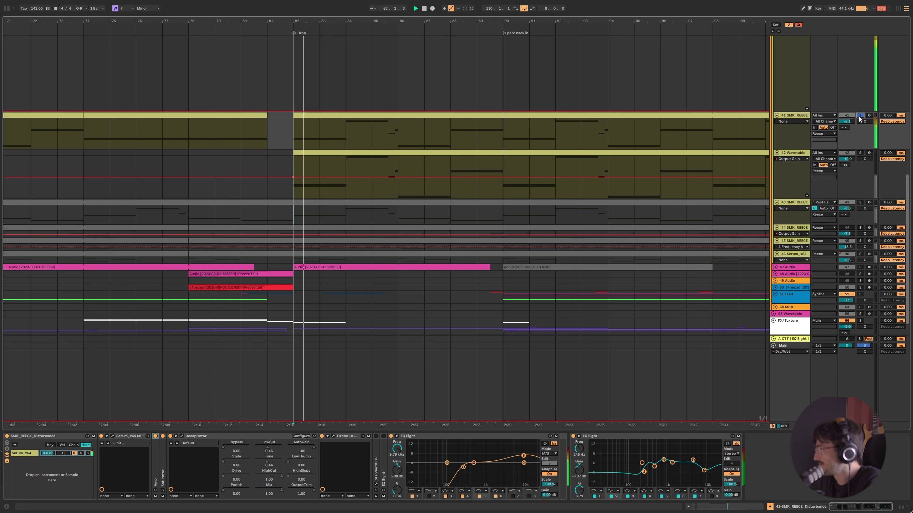
left_click(860, 153)
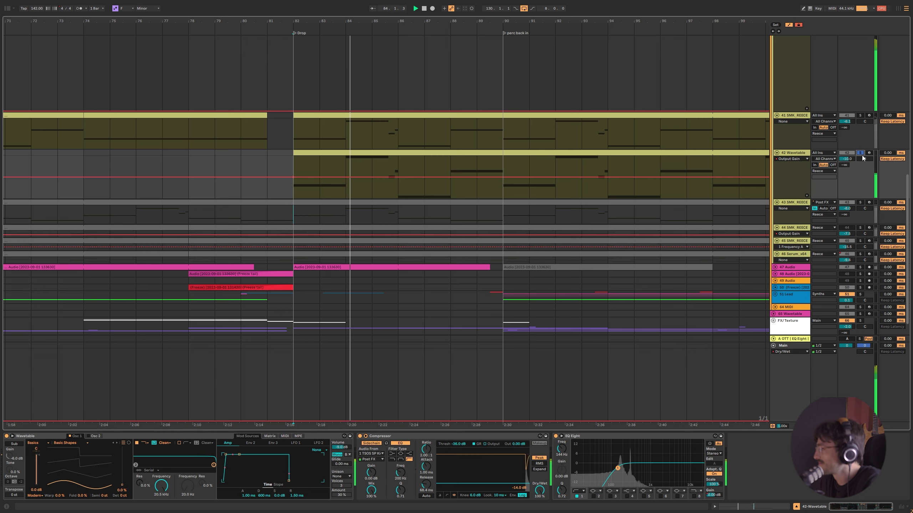
left_click(861, 202)
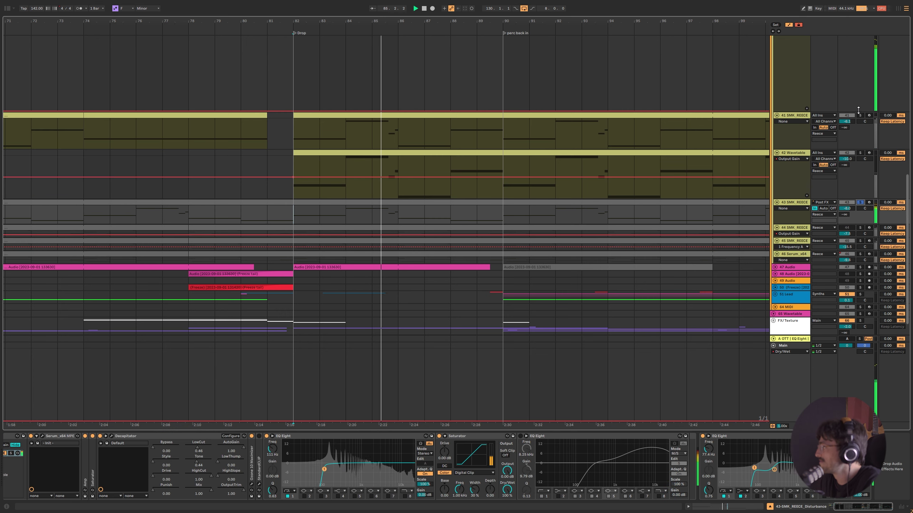
left_click(860, 153)
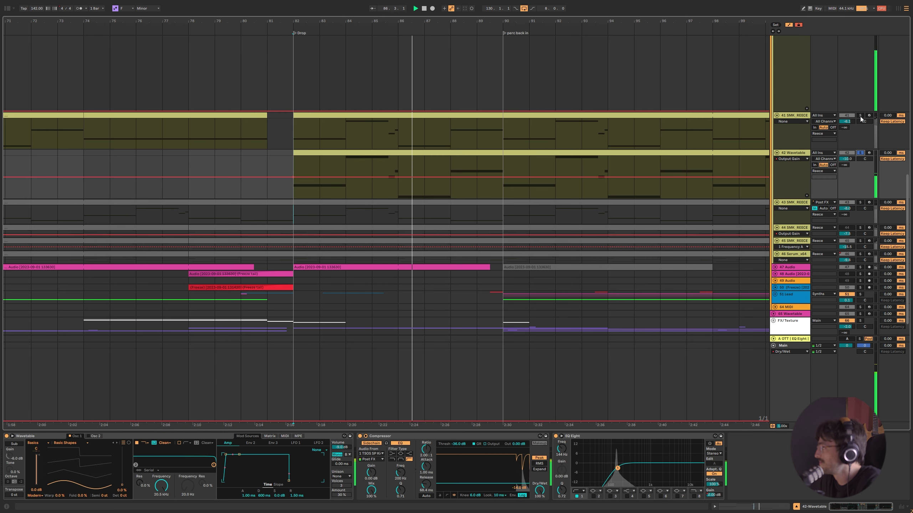
left_click(860, 202, "ctrl")
left_click(860, 115, "ctrl")
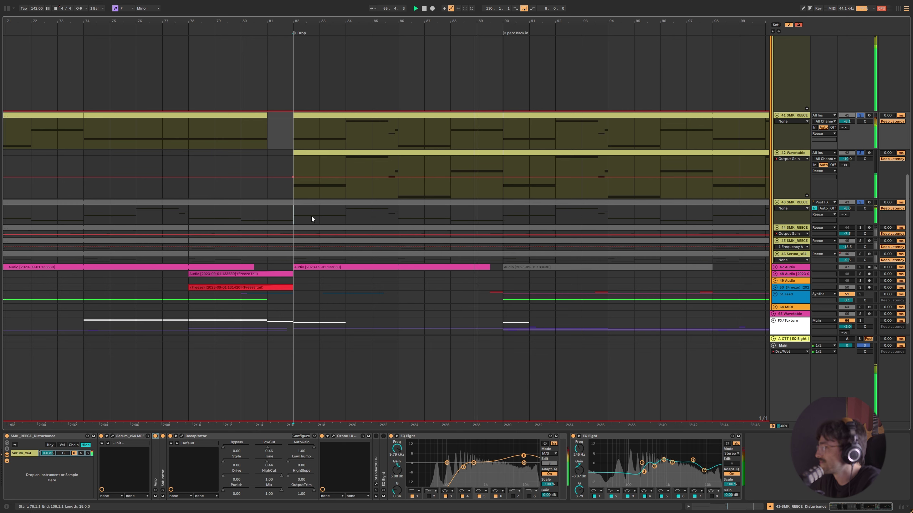
Unfold the 44 and 45 SMK_REECE tracks and play track 45 soloed from 82.1.1.
left_click(294, 214)
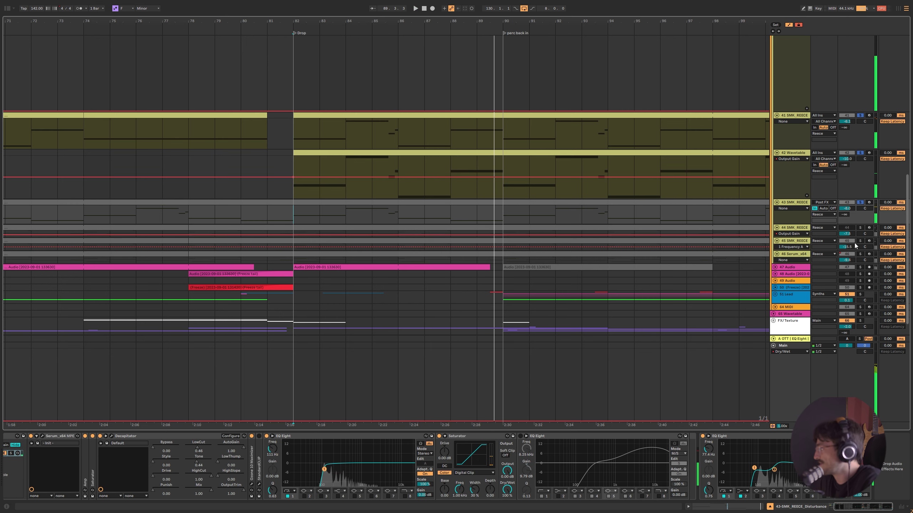
left_click(796, 234)
left_click(777, 228)
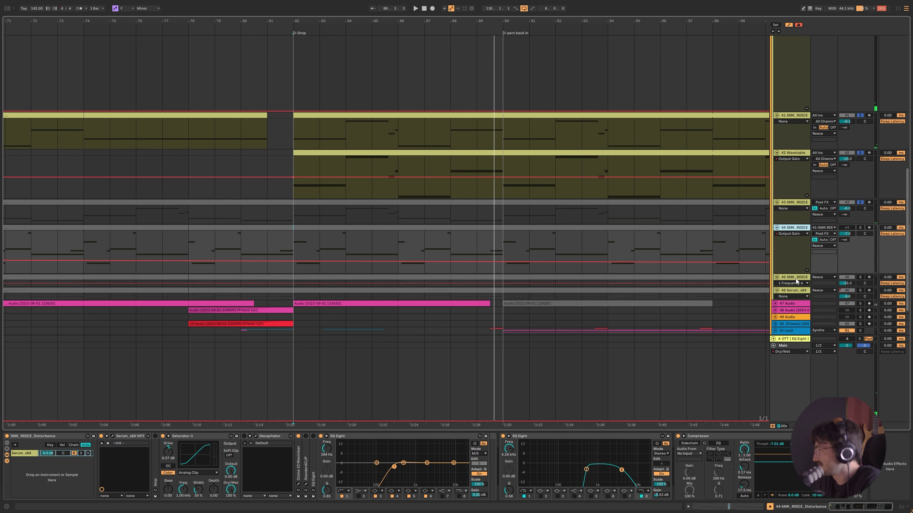
left_click(776, 277)
left_click(796, 278)
key("space")
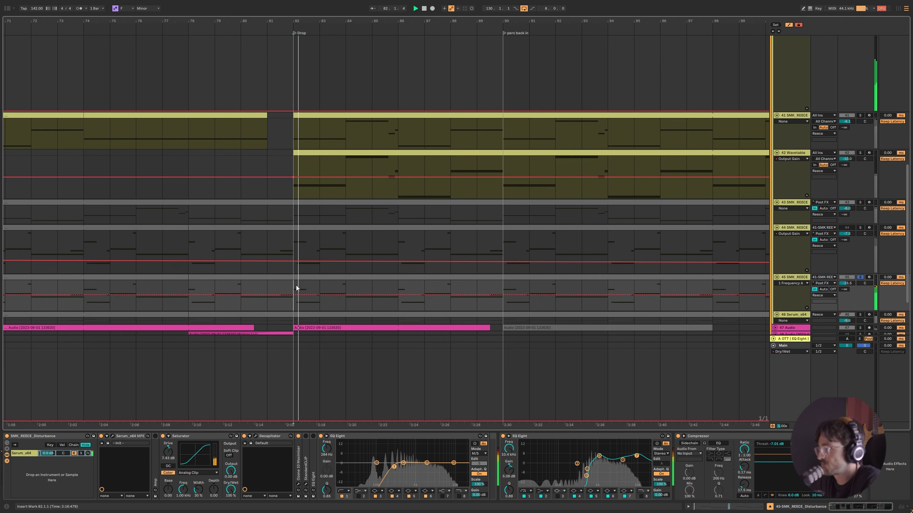
Add tracks 41, 42 and 43 to track 45's solo and play the four reece layers from 82.1.1.
scroll(338, 298, "down", 5)
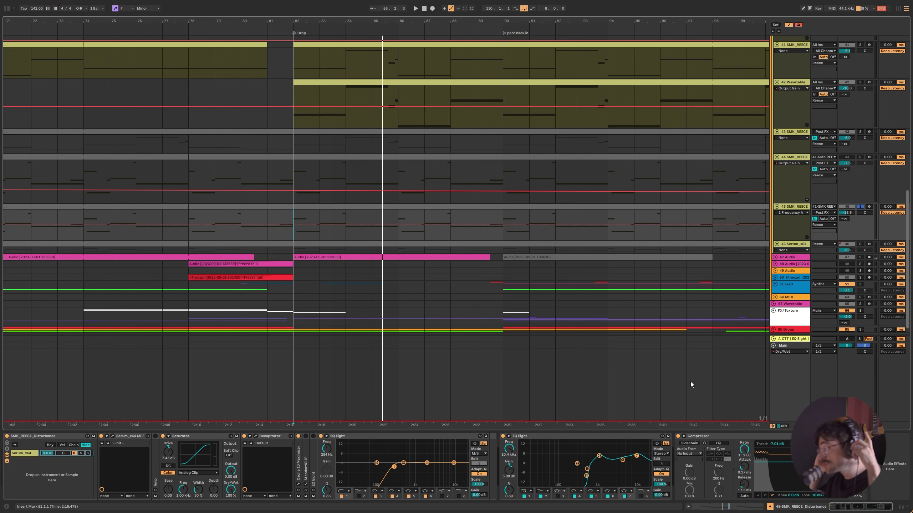
scroll(690, 382, "up", 5)
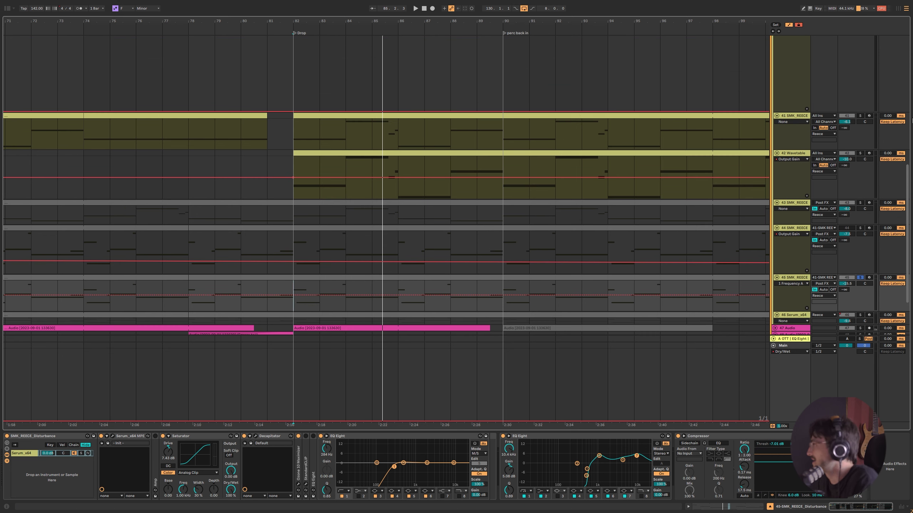
left_click(861, 154)
left_click(860, 116)
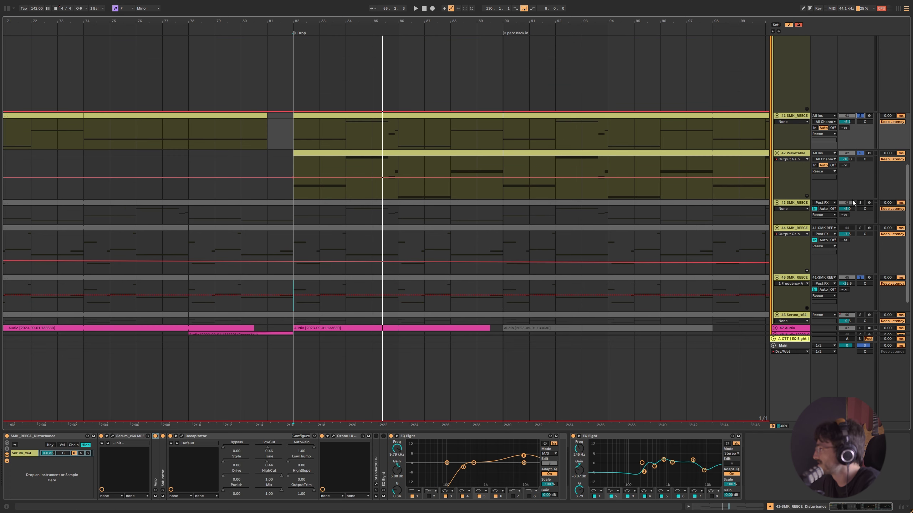
left_click(862, 203)
key("space")
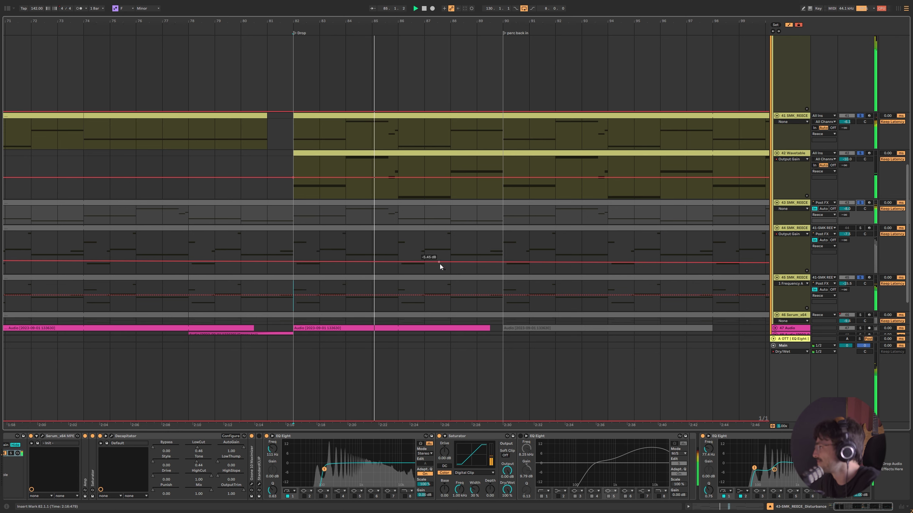
Set the displayed automation parameter of the 45 SMK_REECE track to None.
scroll(449, 259, "down", 3)
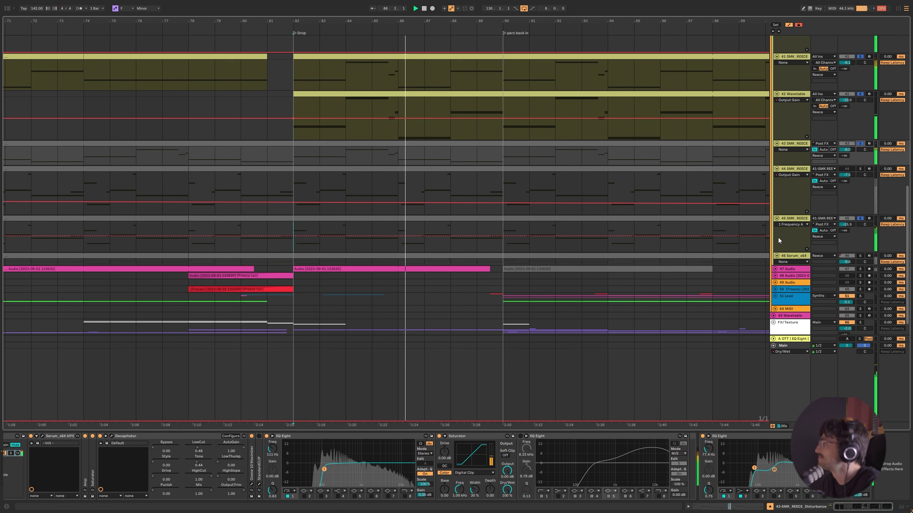
left_click(796, 230)
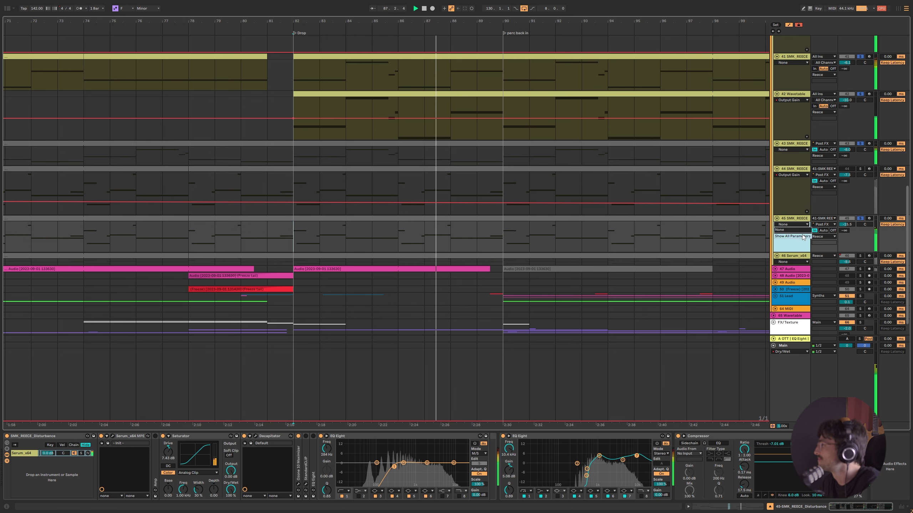
left_click(796, 229)
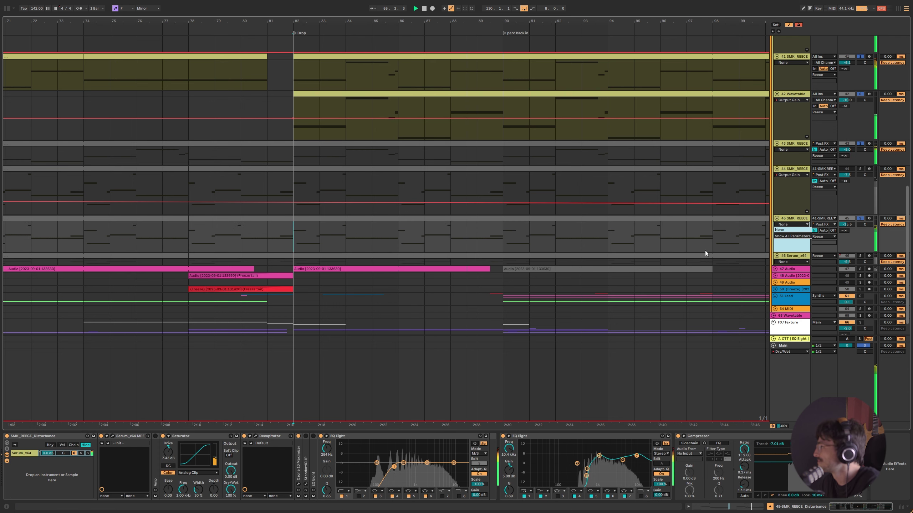
Unfold the 46 Serum_x64 track and play it soloed from 82.1.1 with its device chain in view.
key("space")
left_click(295, 262)
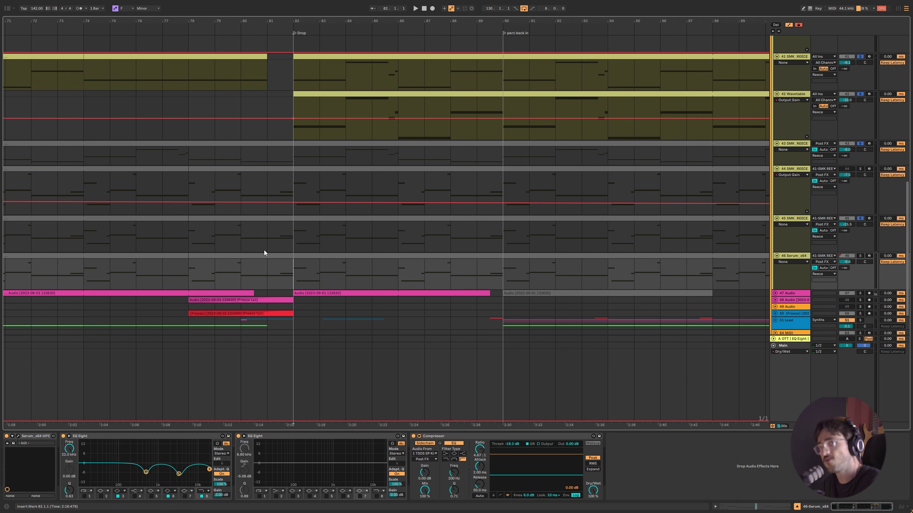
scroll(815, 237, "up", 1)
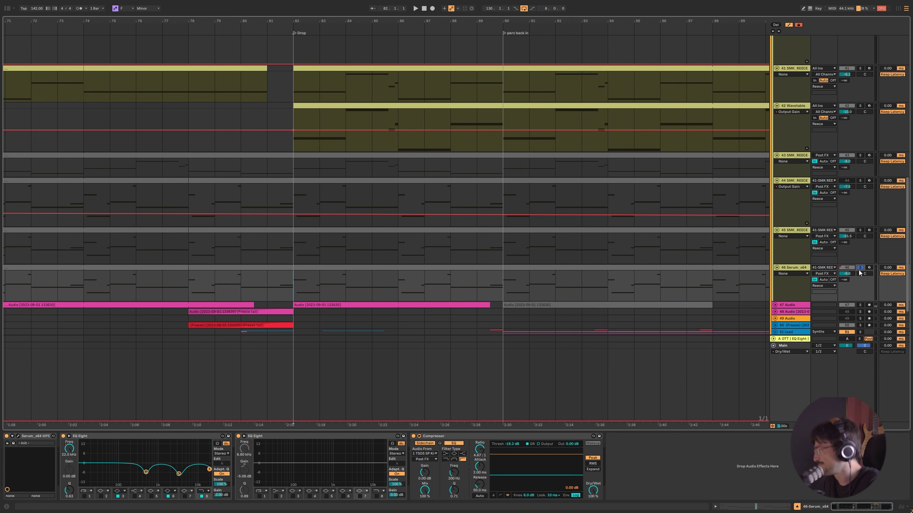
key("space")
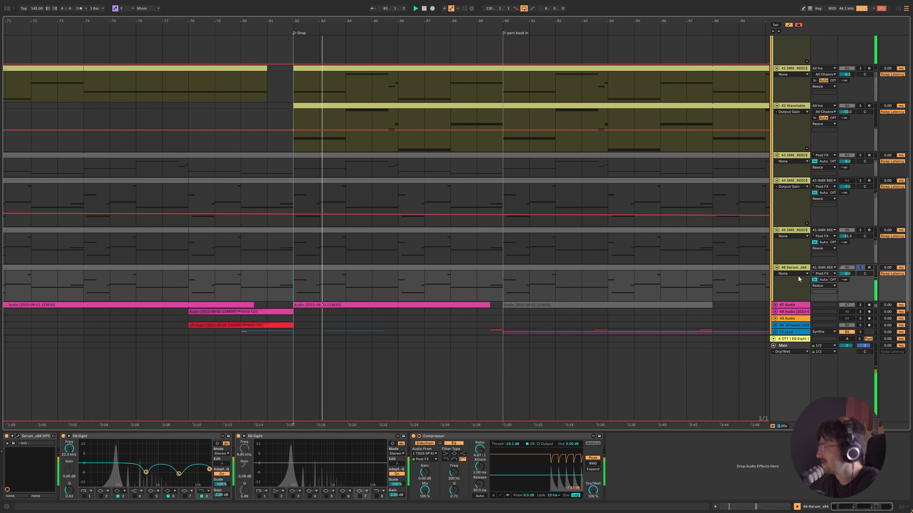
Open the Serum_x64 synth of track 46, examine Oscillator A's waveform in the table editor and toggle the sub oscillator off and on.
left_click(19, 436)
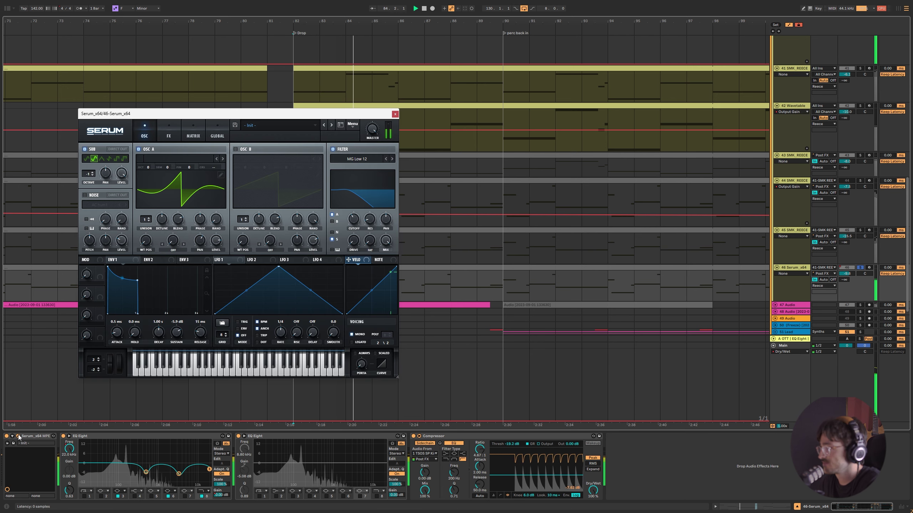
left_click(221, 174)
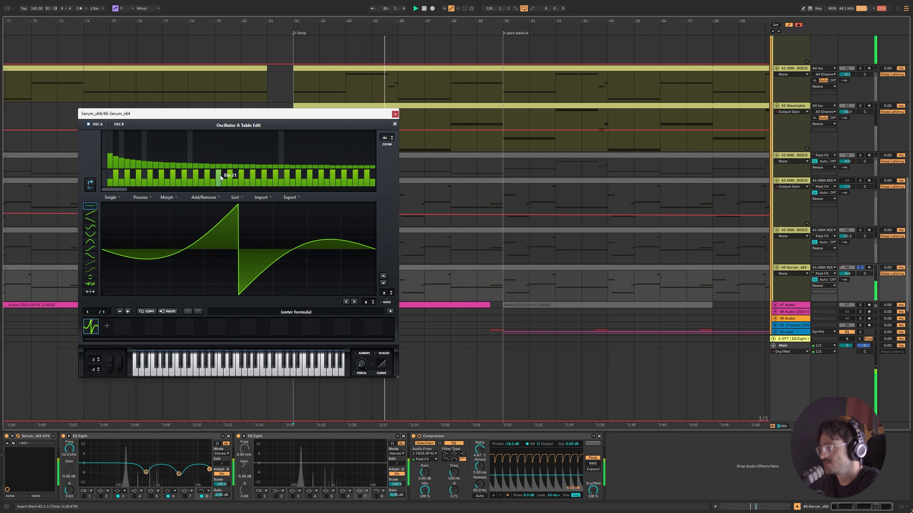
left_click(394, 124)
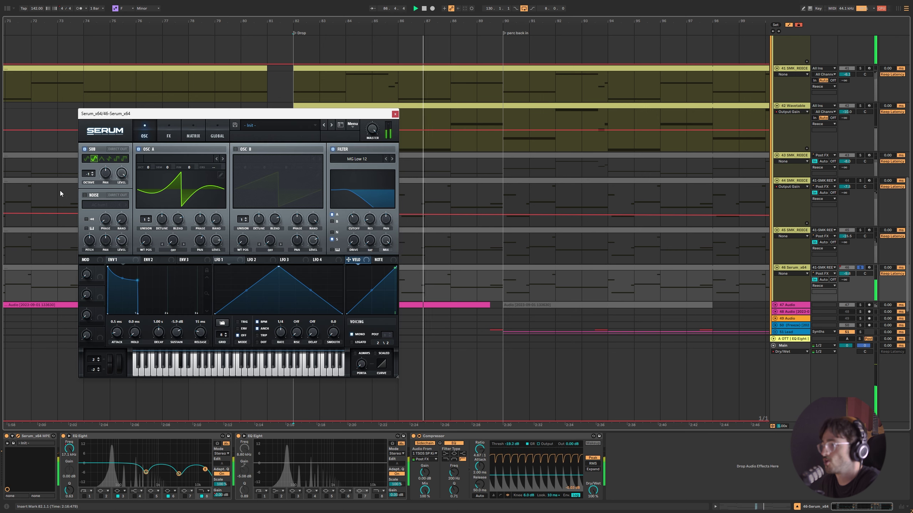
left_click(84, 148)
left_click(83, 148)
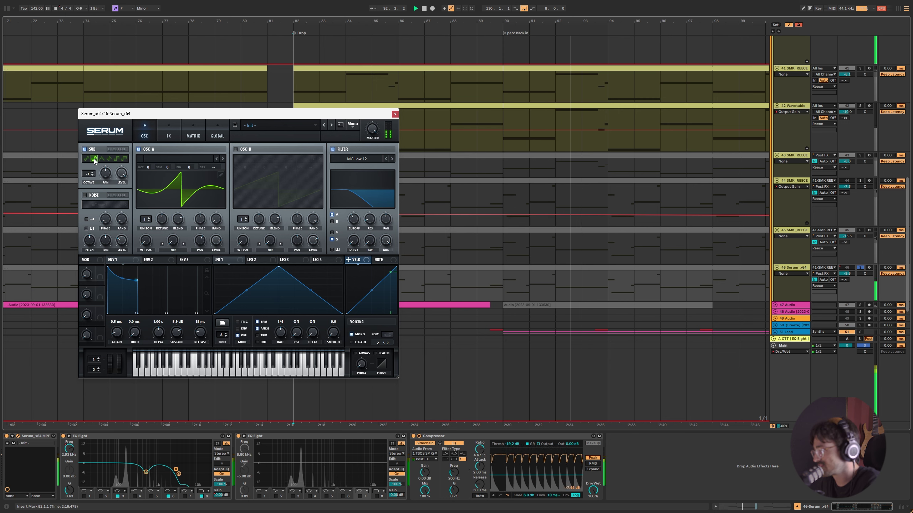
left_click(395, 114)
key("space")
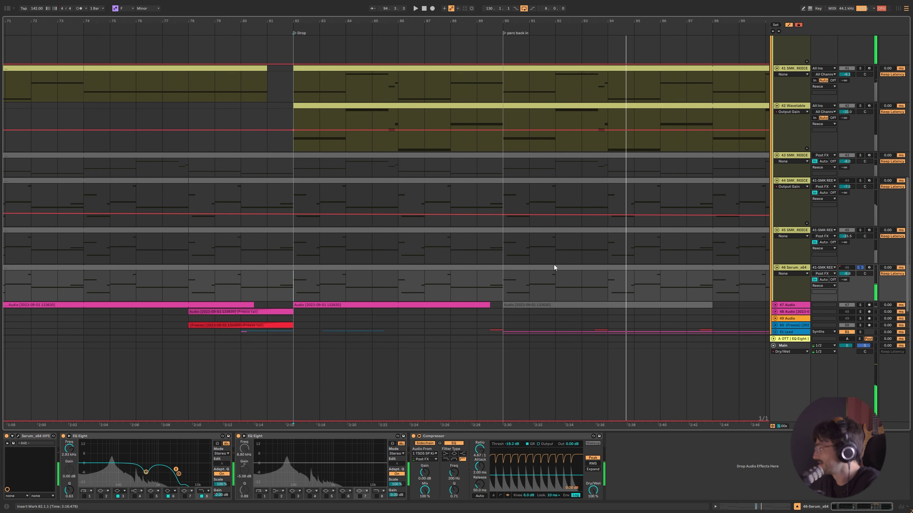
Show the Speaker On automation of the 46 Serum_x64 track, enlarge the track and select its section from bar 82 to 90.
left_click(847, 268)
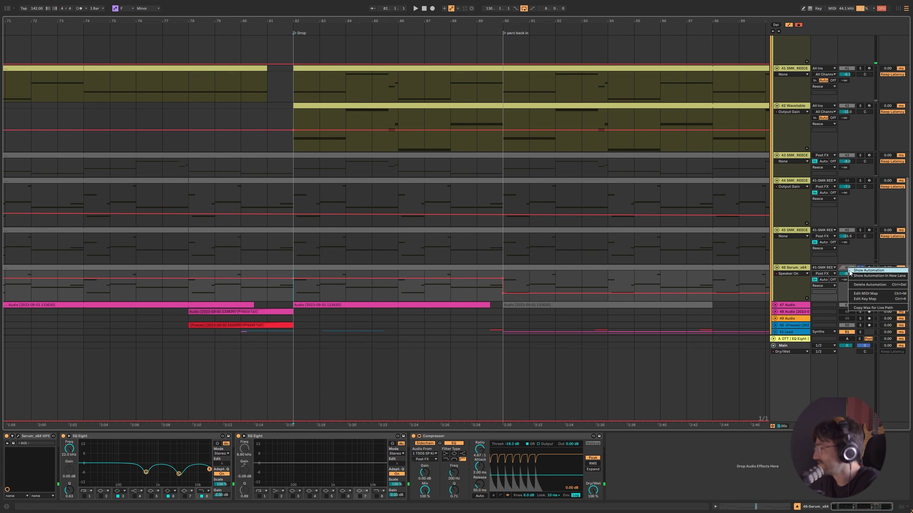
key("minus")
key("minus")
key("minus")
key("minus")
key("plus")
key("plus")
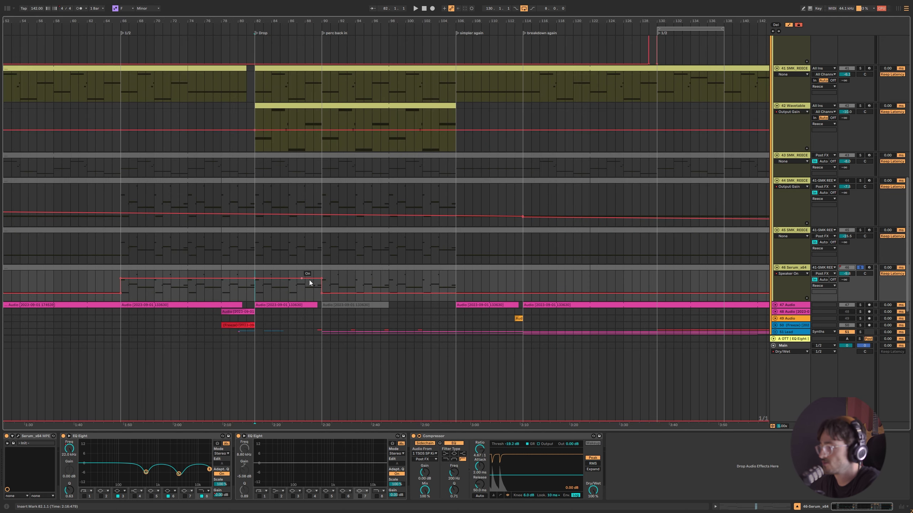
key("alt+plus")
mouse_move(251, 306)
left_mouse_down()
mouse_move(318, 315)
mouse_move(260, 304)
left_mouse_up()
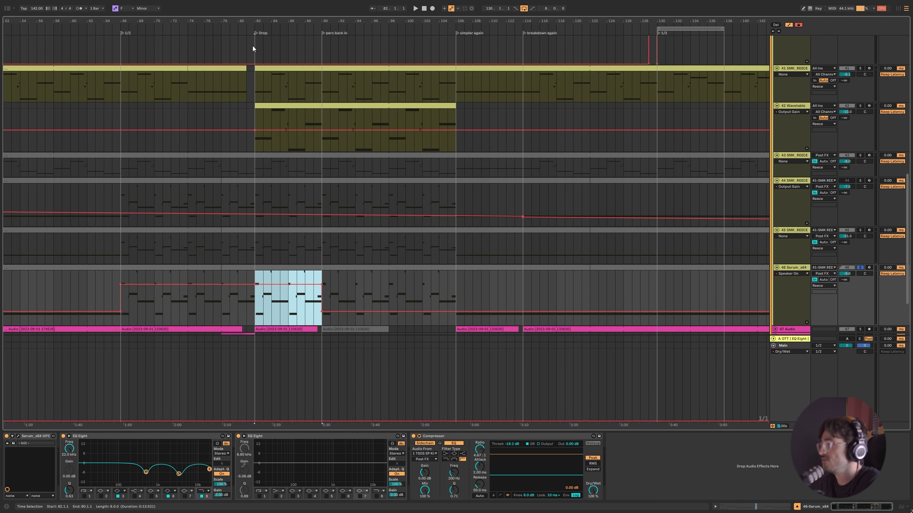
Play the whole Reece group soloed from 82.1.1 and bring the 46 Serum_x64 track's devices into view.
left_click_drag(253, 49, 304, 50)
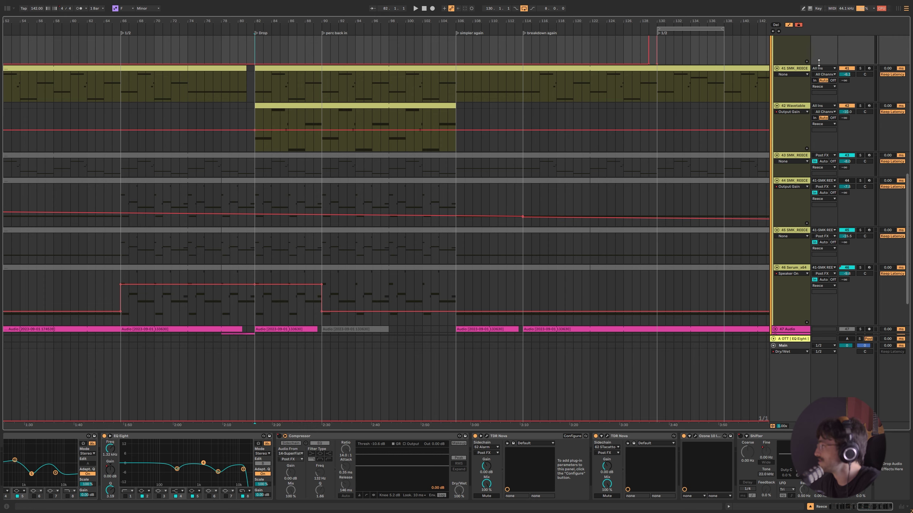
left_click_drag(818, 62, 789, 77)
key("space")
scroll(415, 175, "down", 3)
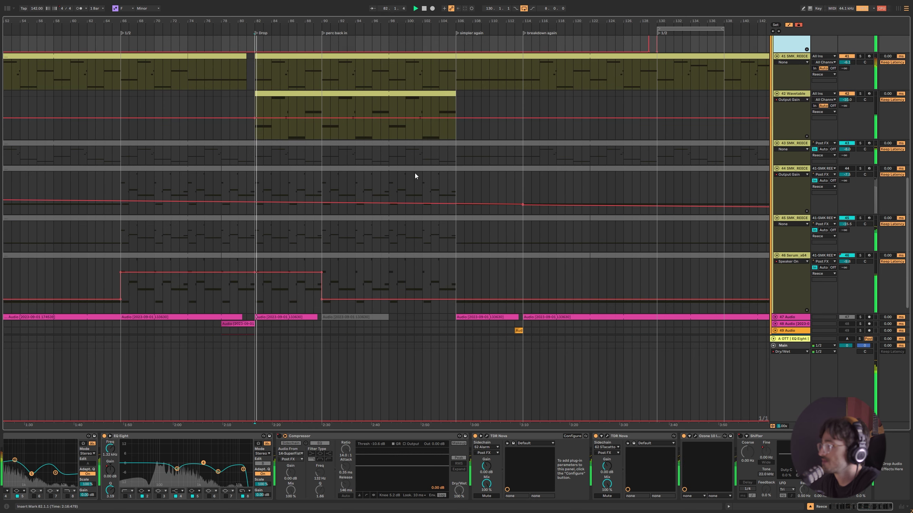
scroll(415, 176, "down", 2)
left_click(256, 252)
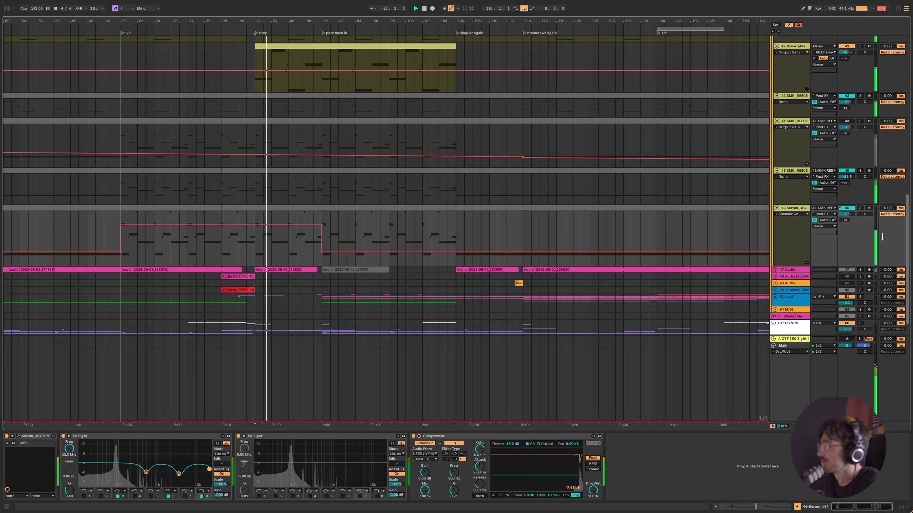
Toggle the 46 Serum_x64 track's activator during playback and re-enable its automation.
left_click(847, 209)
right_click(847, 209)
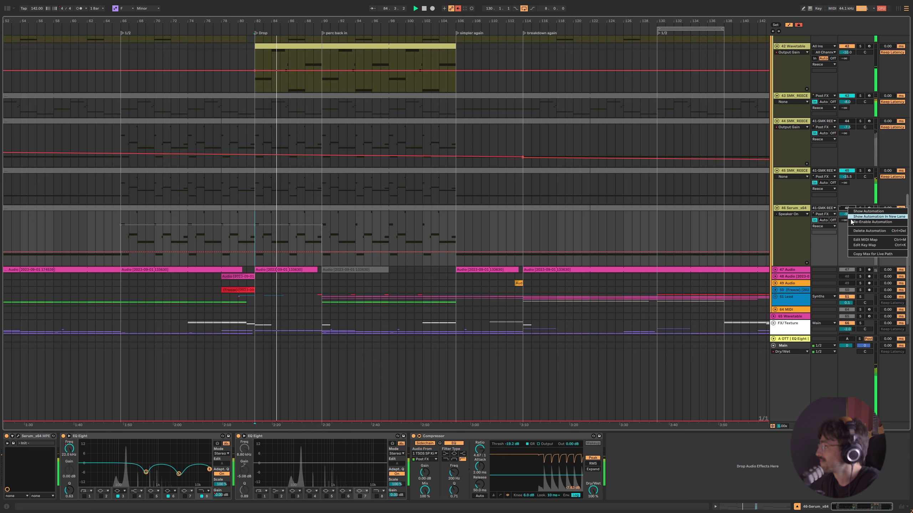
left_click(851, 222)
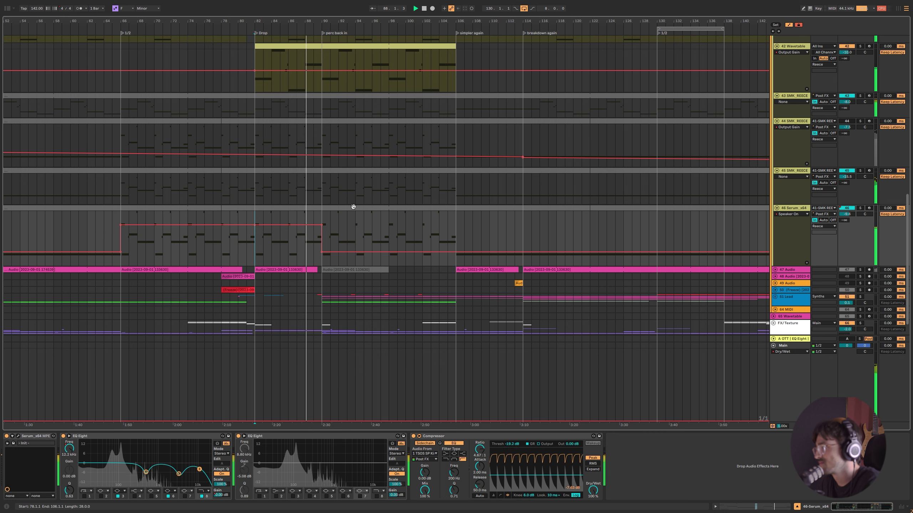
Play the Reece group from 90.1.1, at the perc back in marker, to hear it without the Serum layer.
left_click(320, 215)
key("space")
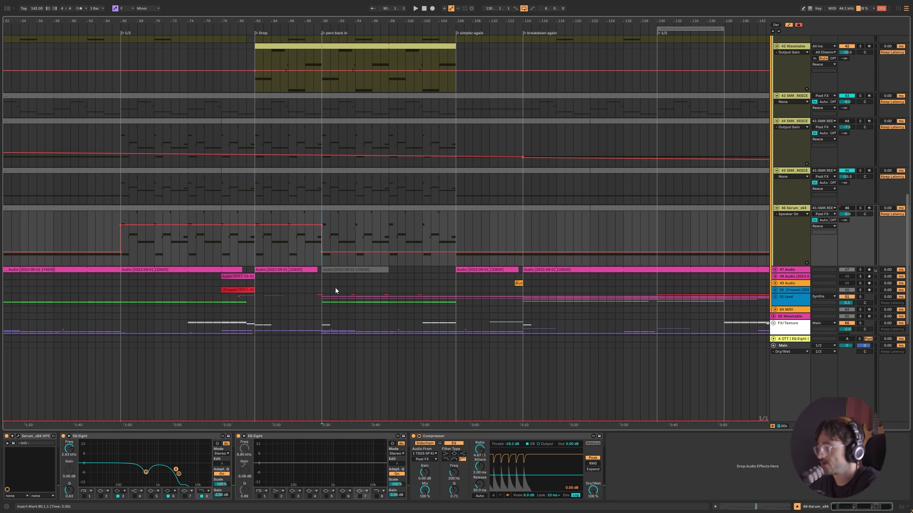
key("space")
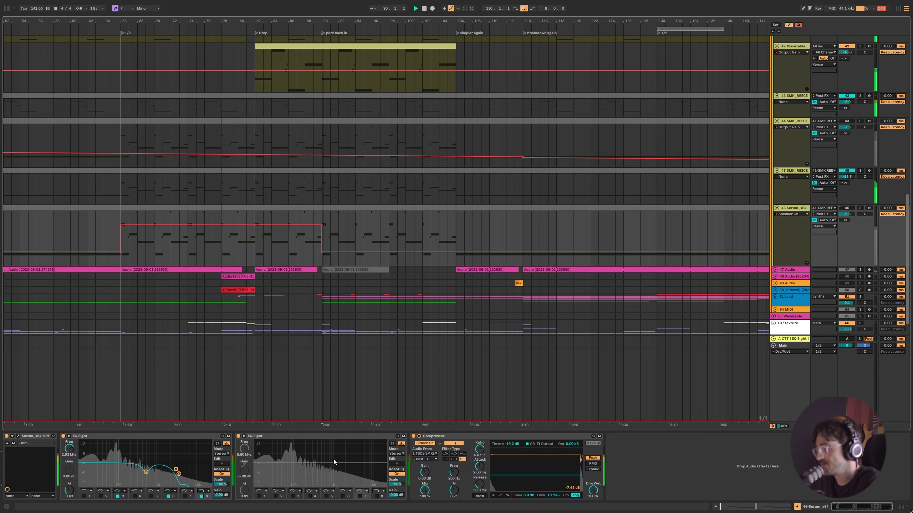
key("minus")
key("minus")
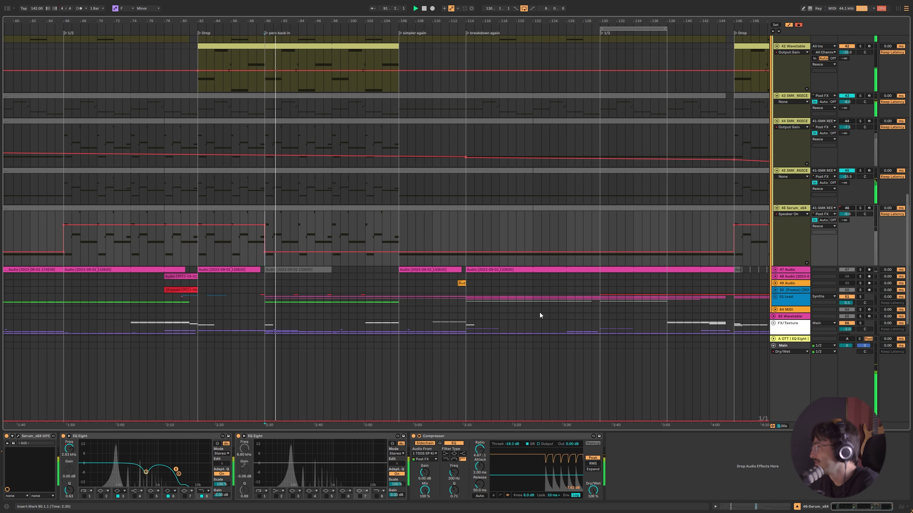
key("space")
Inspect the 46 Serum_x64 automation across the second drop, bars 146 to 178, and replay the section after the perc back in marker.
scroll(324, 239, "up", 5, "ctrl")
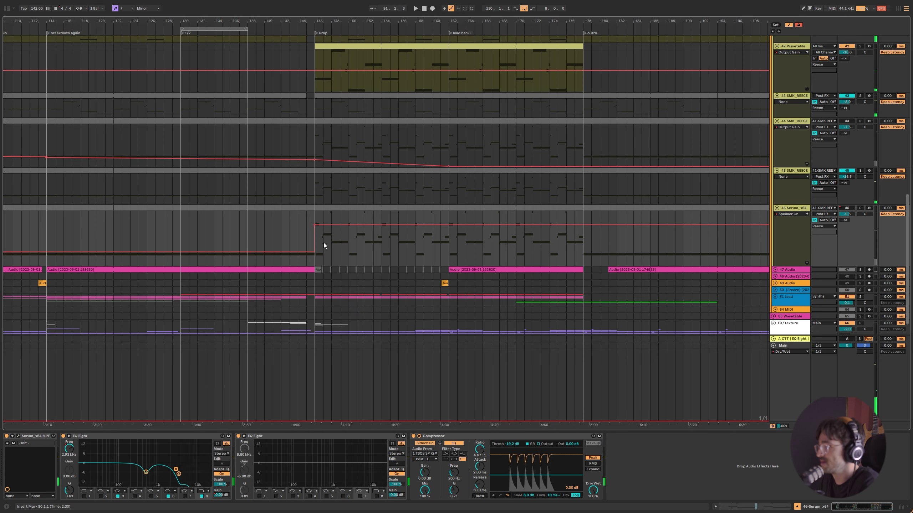
left_click_drag(315, 261, 588, 229)
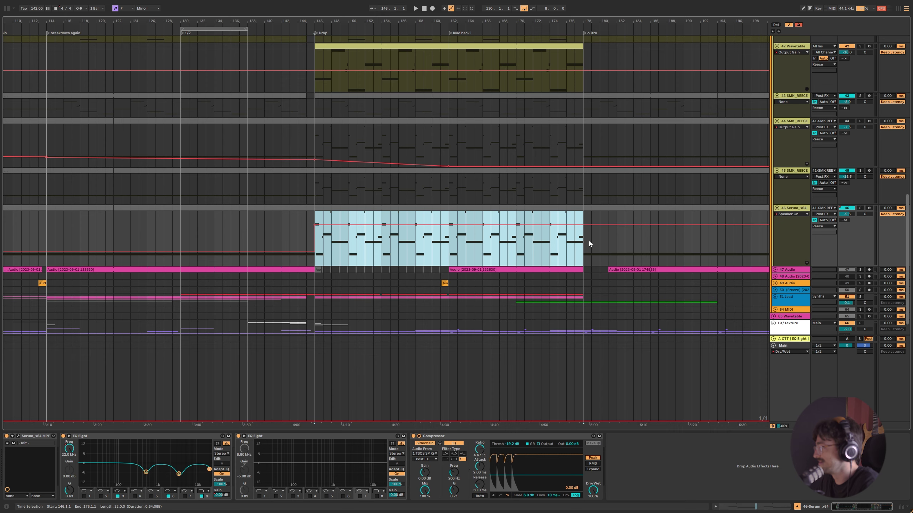
key("minus")
key("minus")
left_click(392, 259)
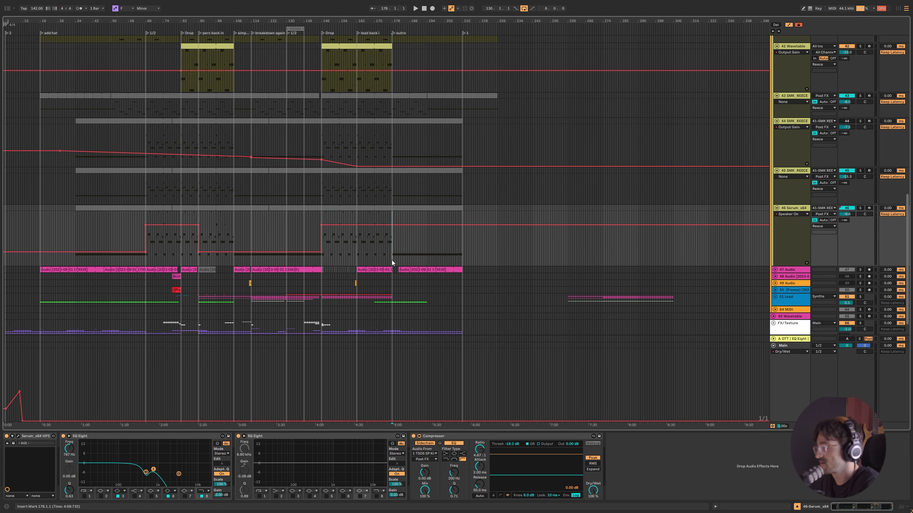
left_click(204, 24)
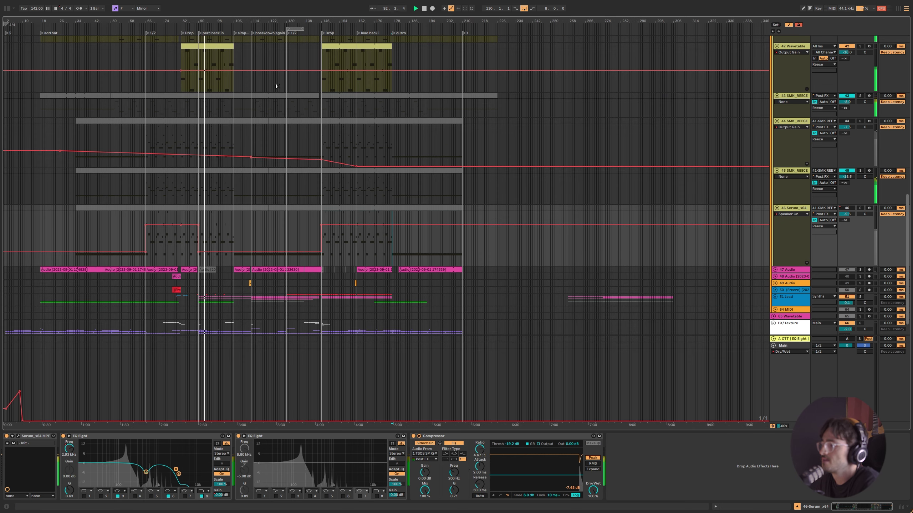
key("plus")
key("plus")
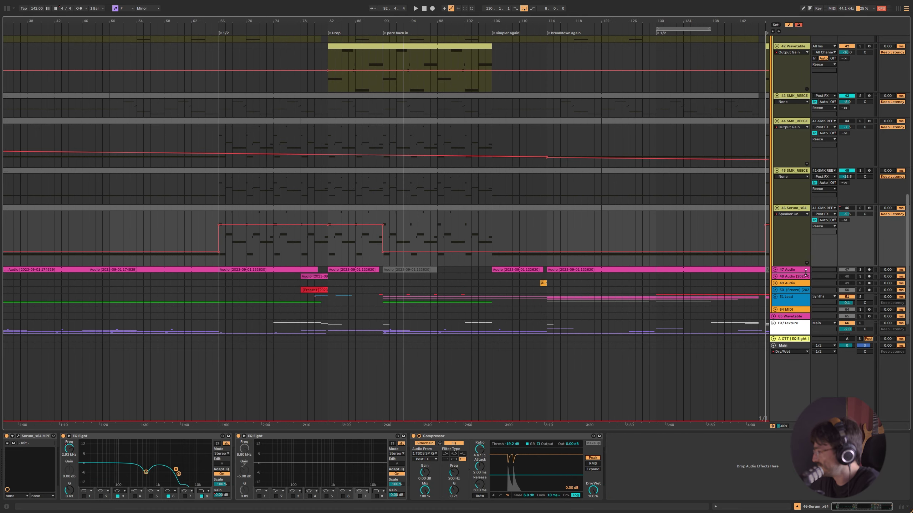
Enlarge the 47 Audio track, place the insert marker at 82.1.1 and fold the Reece group.
left_click_drag(805, 272, 805, 298)
left_click(326, 288)
key("plus")
key("plus")
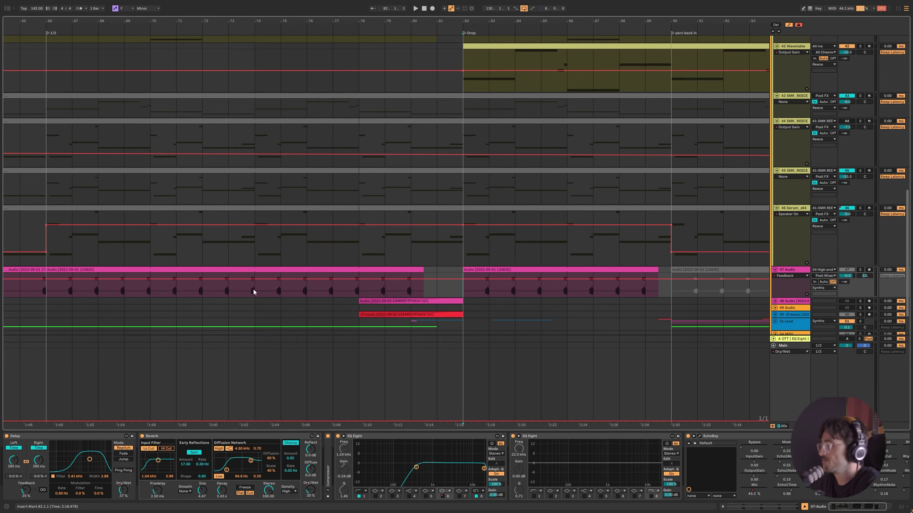
scroll(788, 118, "up", 10)
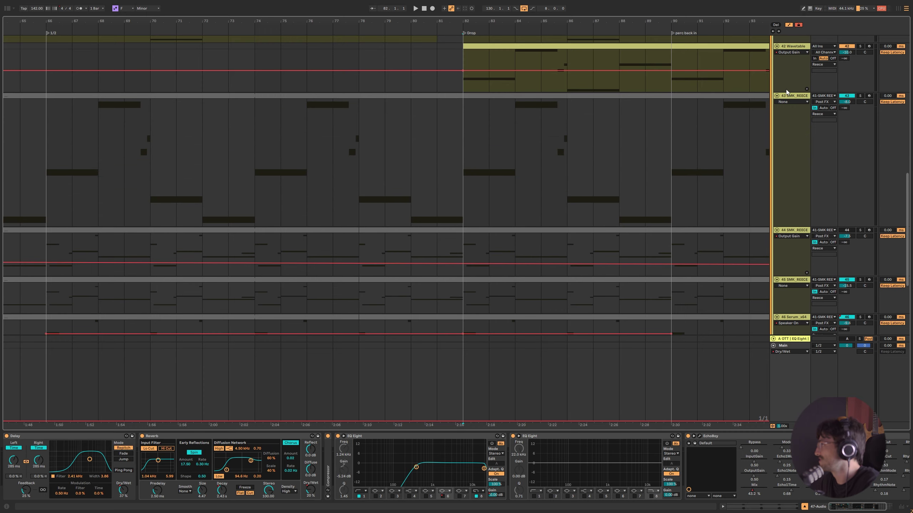
left_click(775, 189)
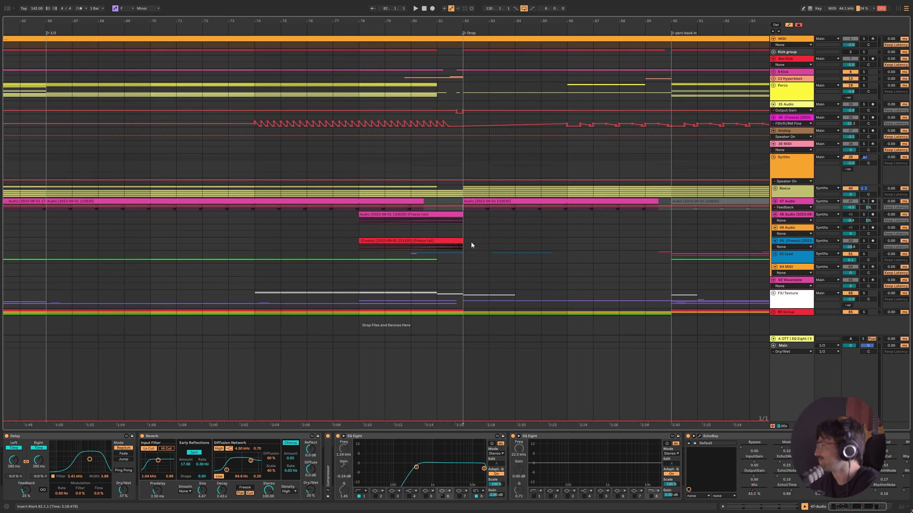
Expand the 47 Audio track to show its waveform, narrow the grid to 1/16 and play the track soloed from just before bar 80.
key("z")
key("ctrl+1")
key("ctrl+1")
left_click(403, 255)
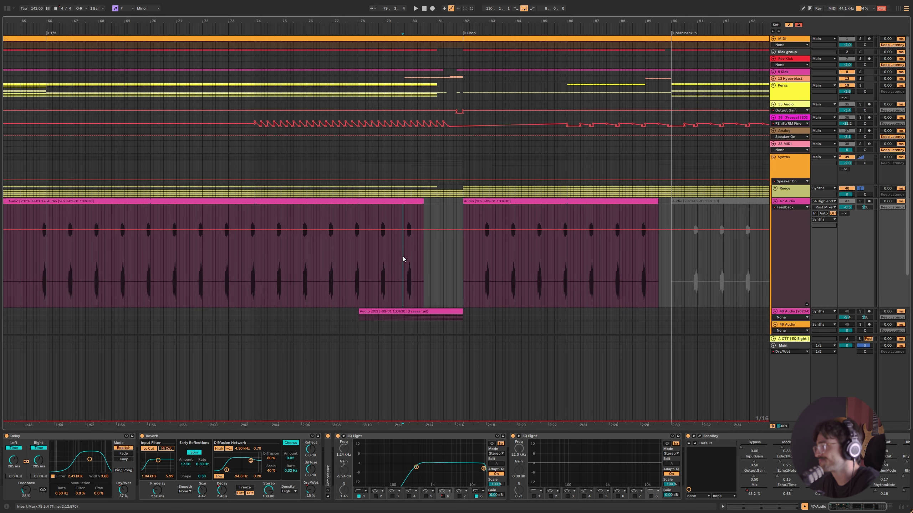
left_click(405, 256)
key("space")
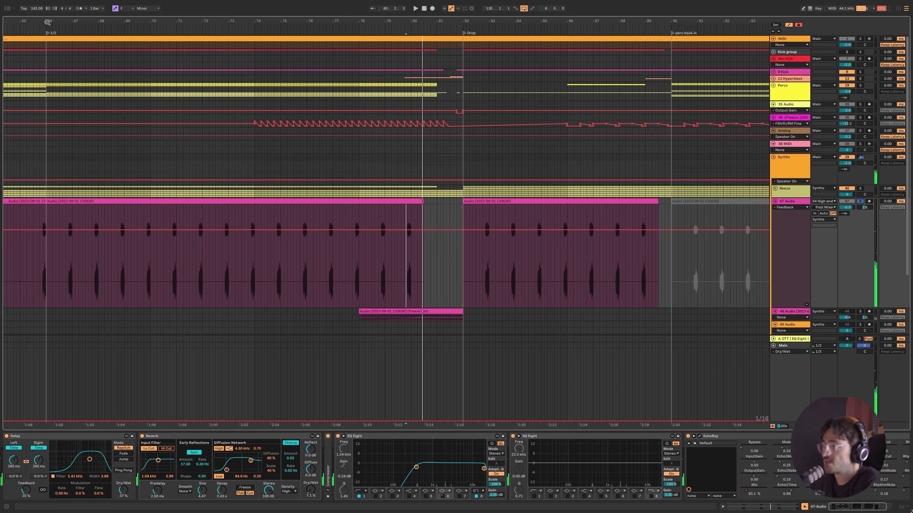
Examine the 47 Audio track's earlier hits up close, ending on the one just before bar 31.
left_click_drag(43, 25, 531, 28)
left_click(78, 244)
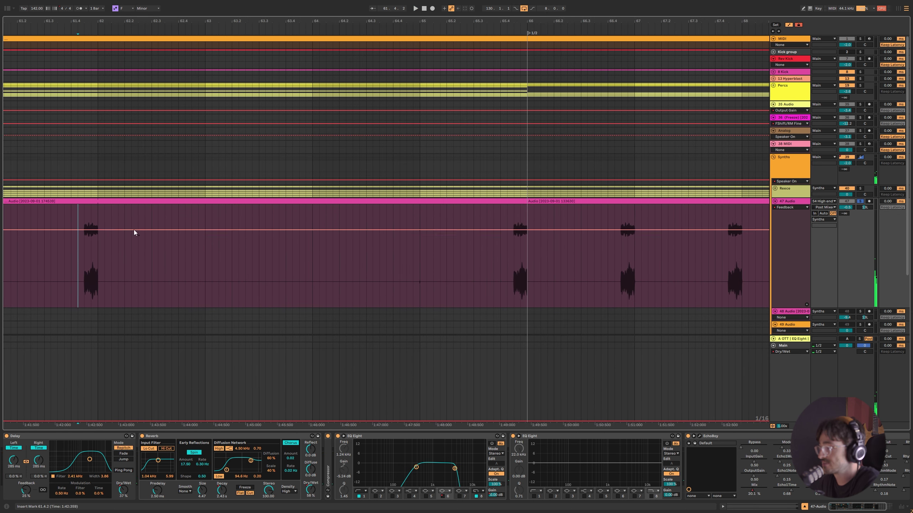
scroll(509, 265, "down", 5)
scroll(131, 222, "up", 3)
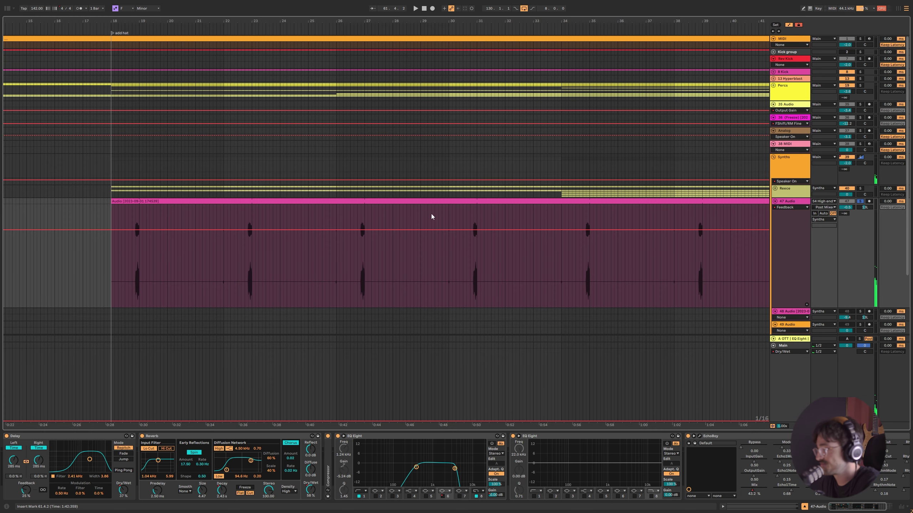
scroll(479, 215, "up", 10)
left_click(479, 214)
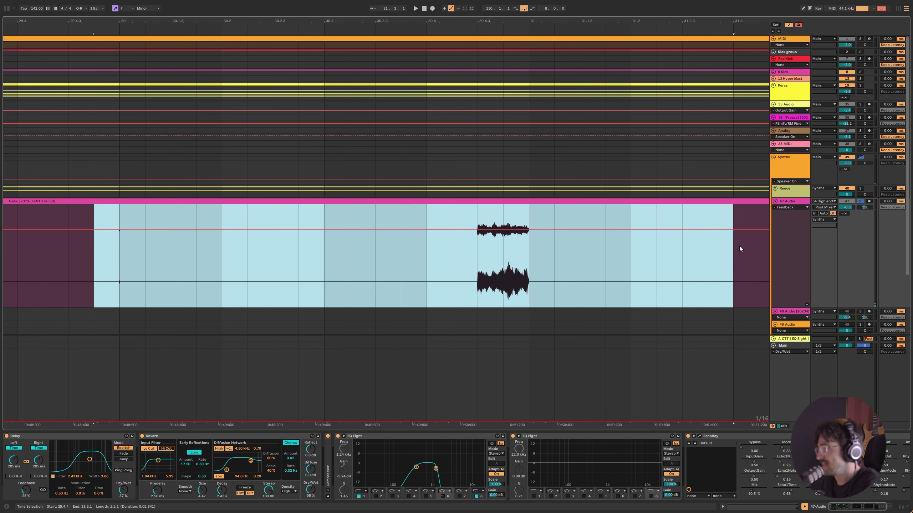
left_click_drag(477, 249, 529, 248)
key("z")
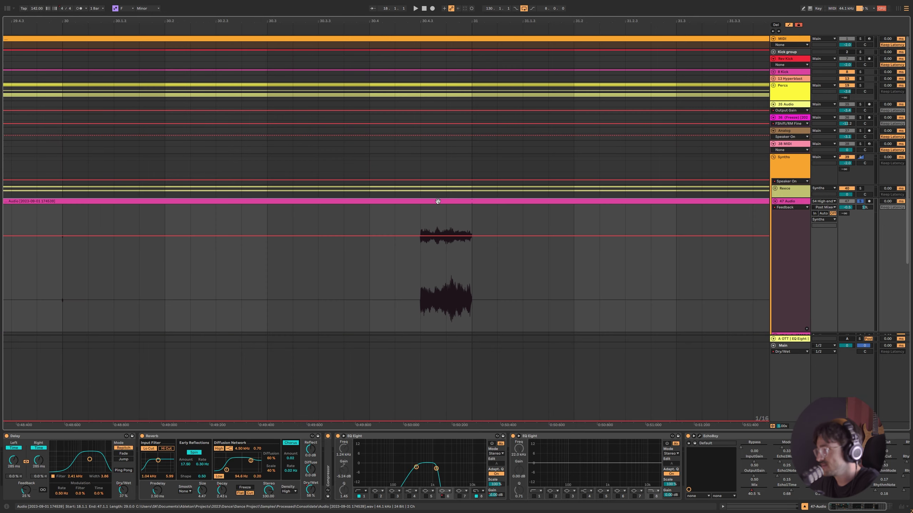
Select the 47 Audio clip, return to its device chain and inspect the sidechained Compressor's settings before collapsing the device again.
double_click(435, 202)
key("shift+Tab")
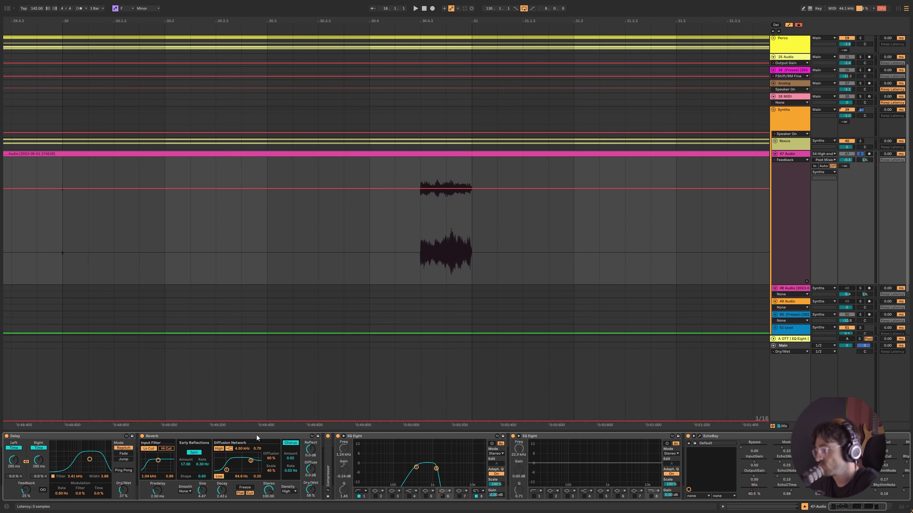
double_click(327, 460)
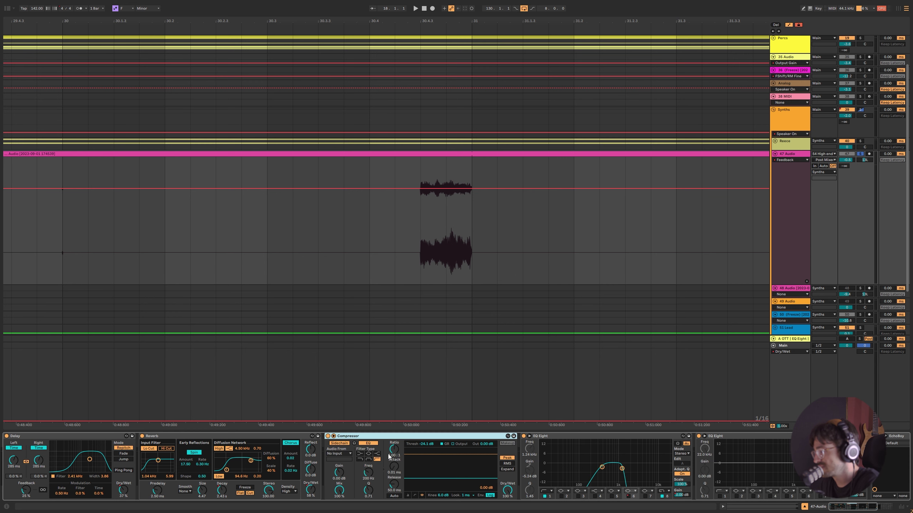
double_click(387, 436)
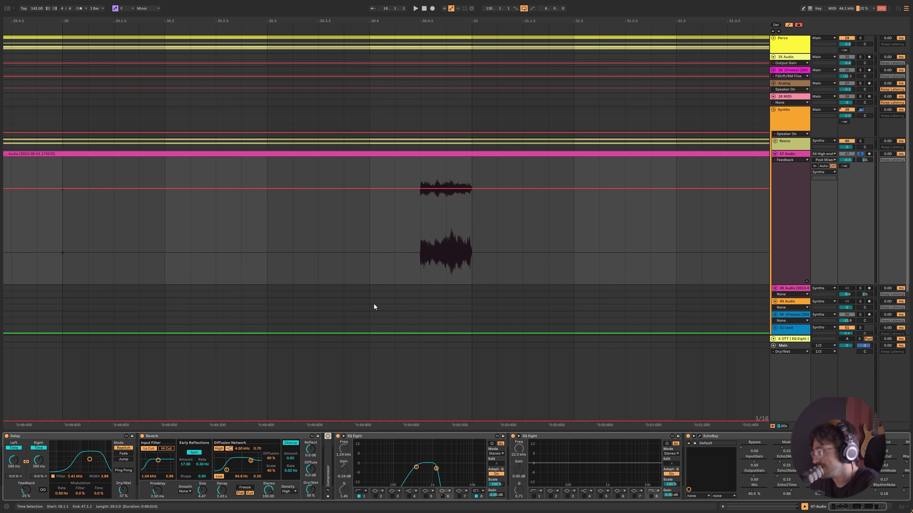
Select the 47 Audio hit from 30.4.3 to 31.1.1, set the loop to it and play it back.
left_click_drag(413, 230, 475, 233)
key("ctrl+l")
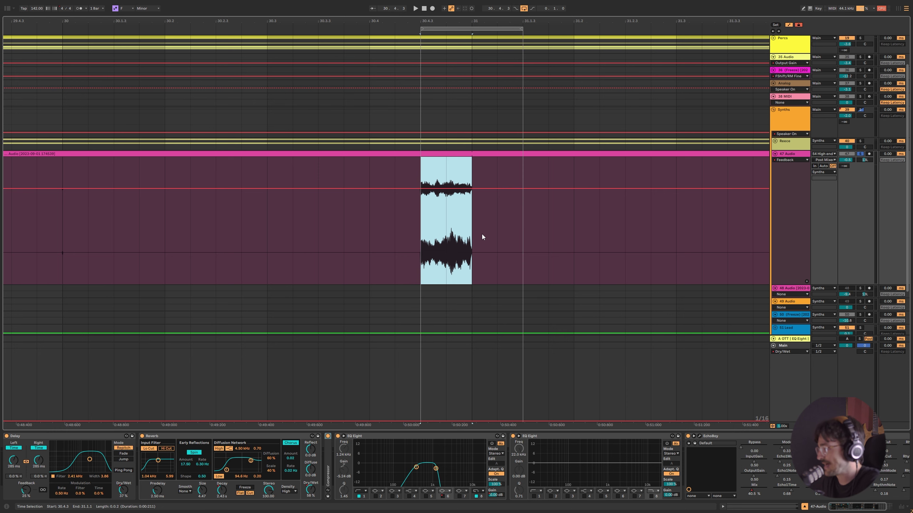
key("space")
key("x")
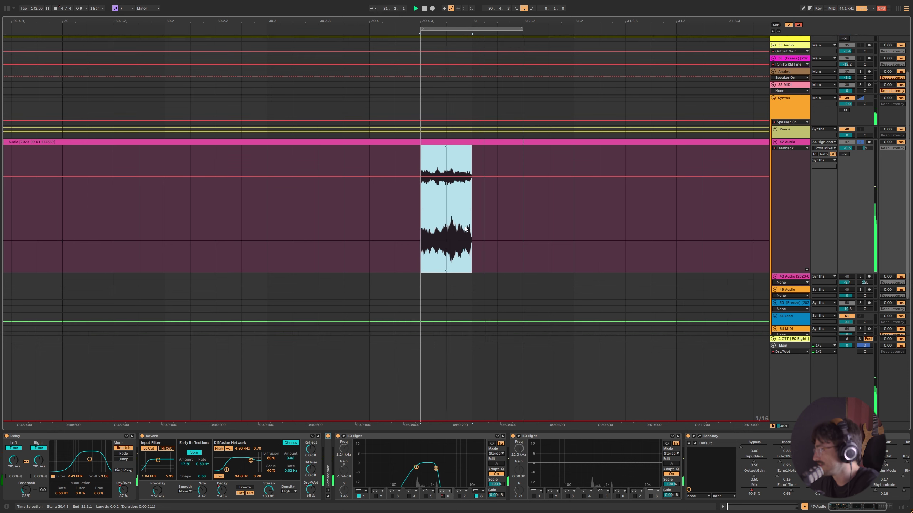
Show the 47 Audio track's EQ Eight 8 Frequency A automation and play the build-up soloed from about bar 78.4.
key("space")
left_click(791, 148)
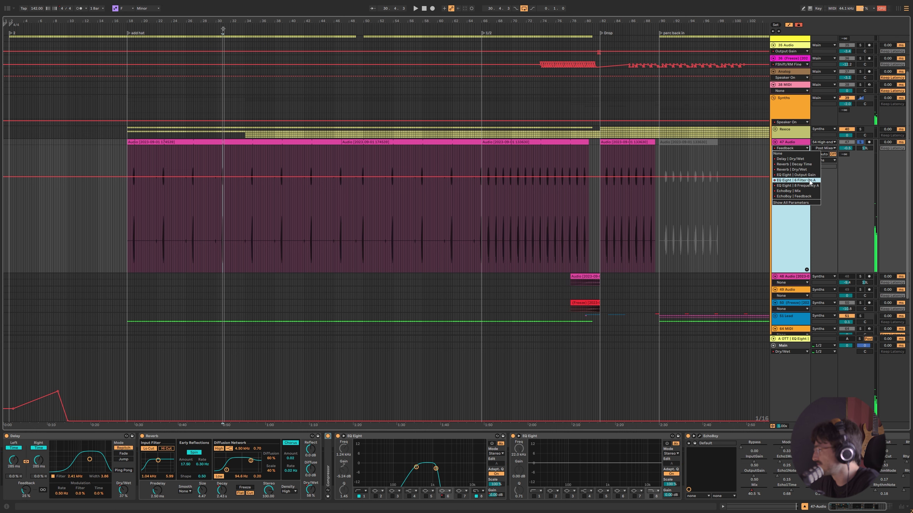
left_click(799, 186)
scroll(576, 177, "up", 5)
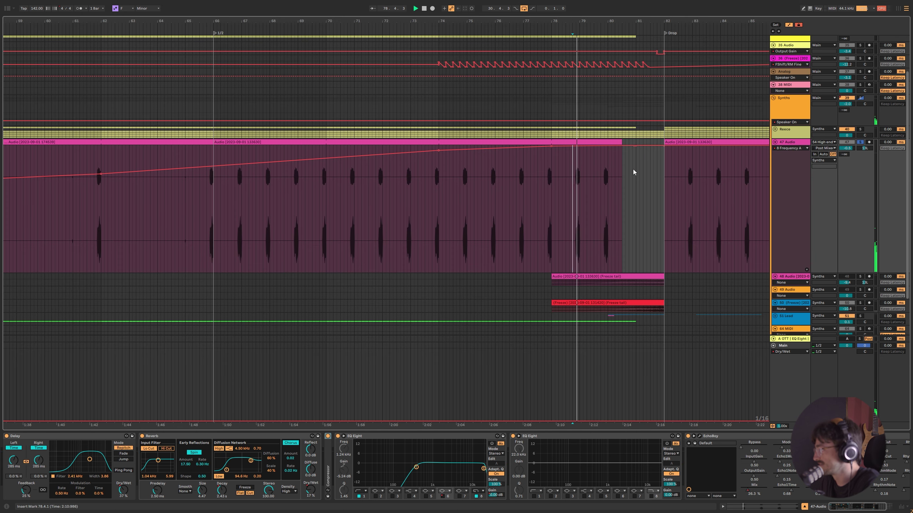
left_click(580, 174)
key("space")
key("space")
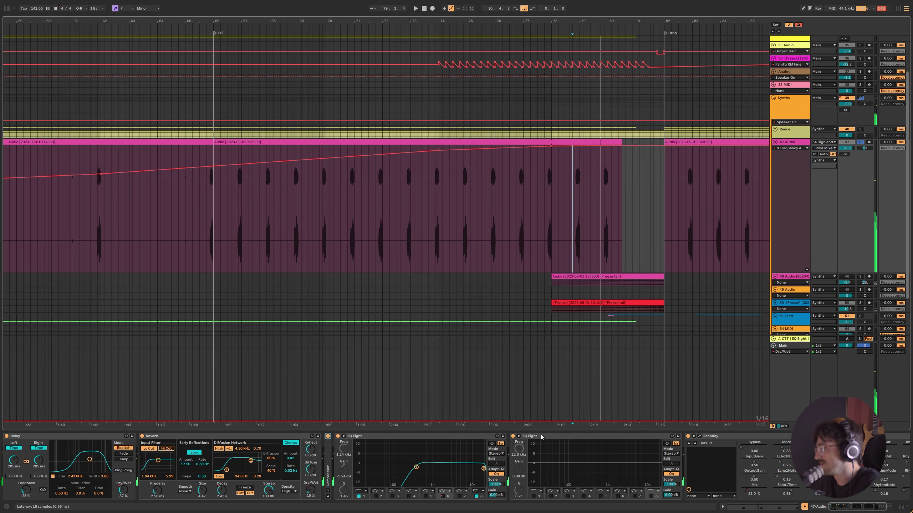
key("space")
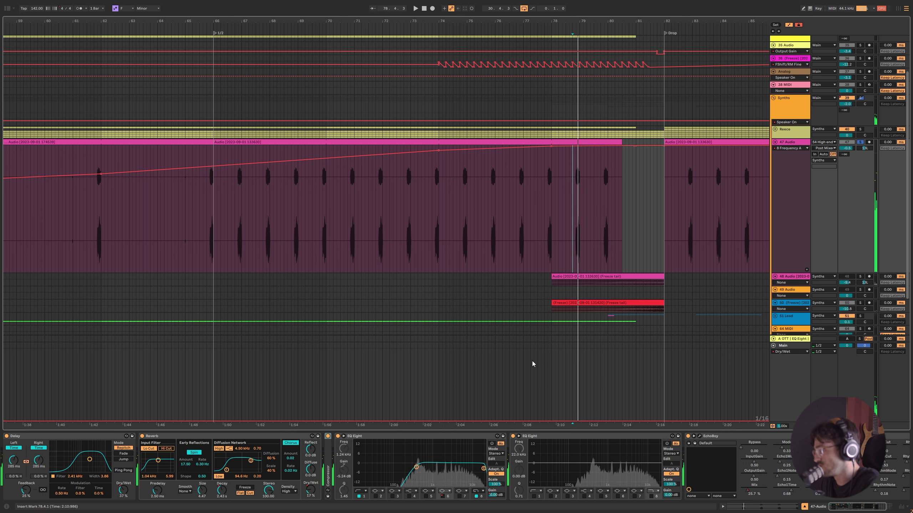
Collapse the second EQ Eight on 47 Audio and inspect the EchoBoy plug-in's settings before closing its window.
double_click(636, 436)
left_click(535, 436)
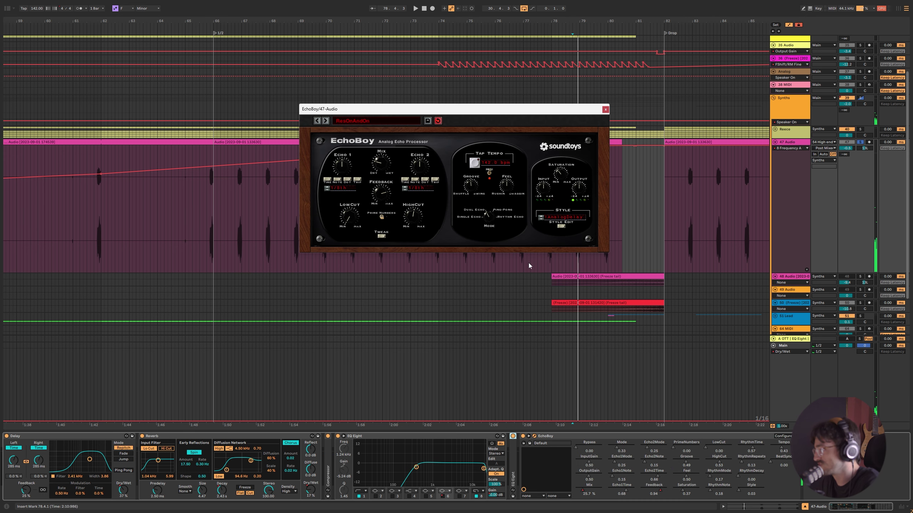
left_click_drag(478, 109, 351, 172)
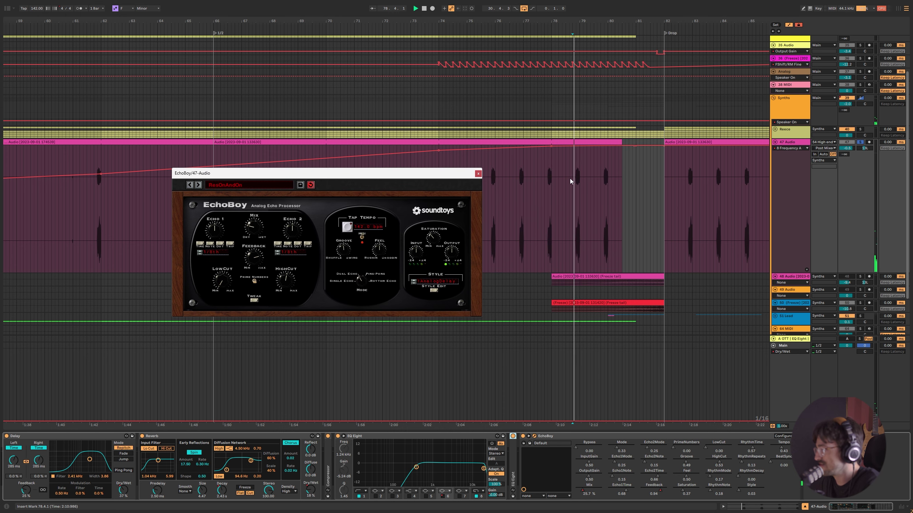
left_click(478, 174)
key("space")
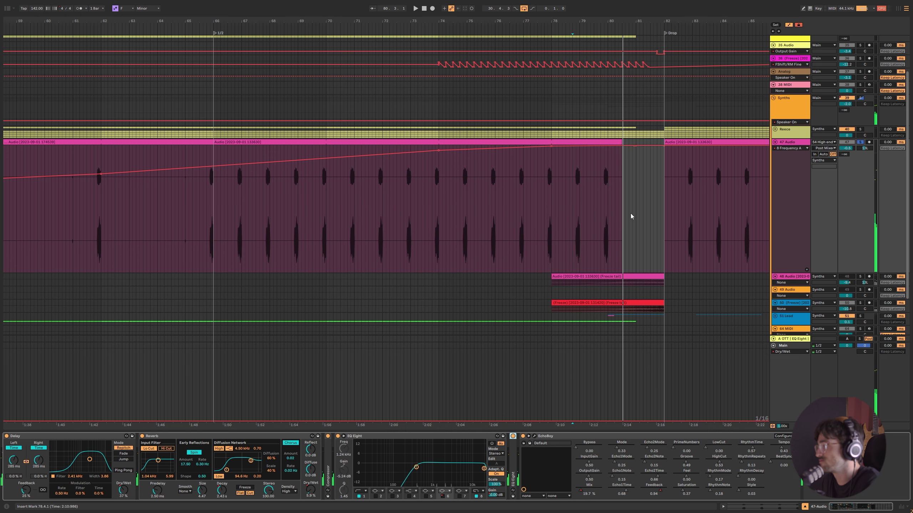
Play the end of the build-up with all tracks audible, followed by the drop from 82.3.4.
key("space")
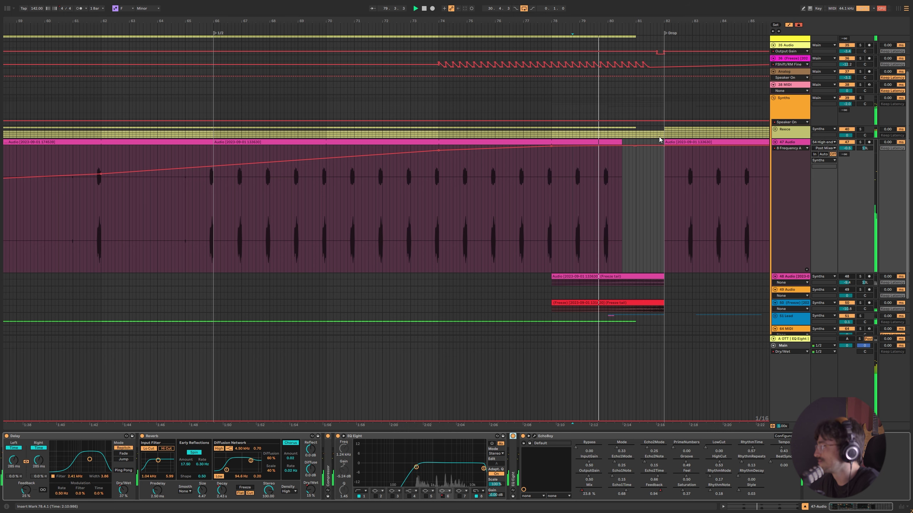
left_click(683, 214)
key("space")
key("space")
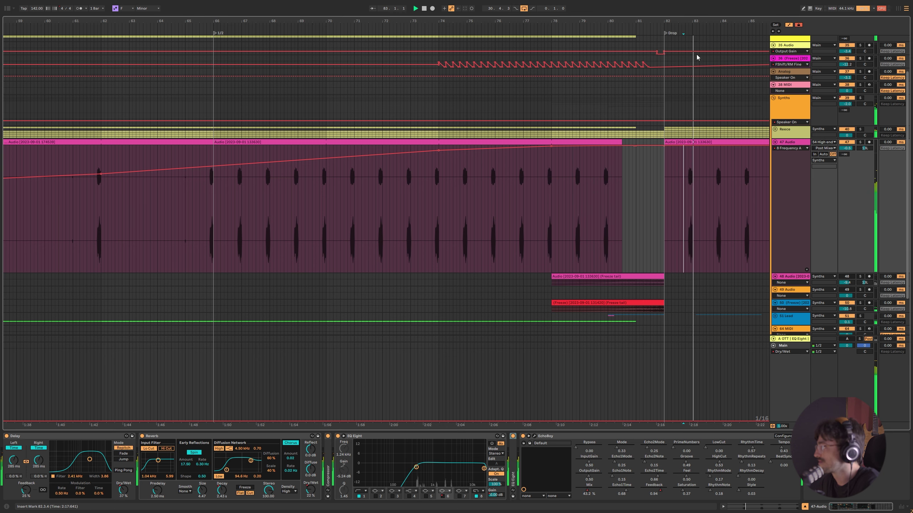
left_click_drag(680, 23, 534, 116)
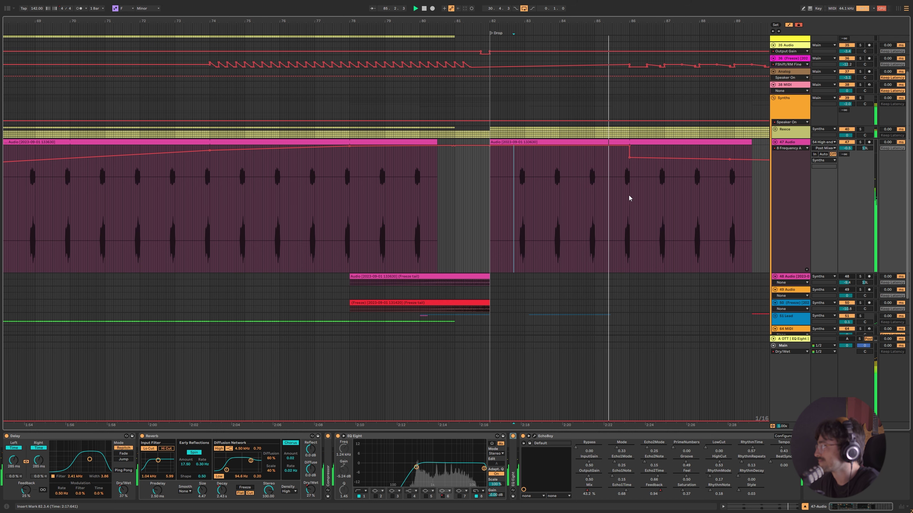
Play the soloed 48 Audio freeze-tail clip from 80.4.2 and the soloed track 50 freeze clip from 81.1.3 into the drop.
left_click(448, 291)
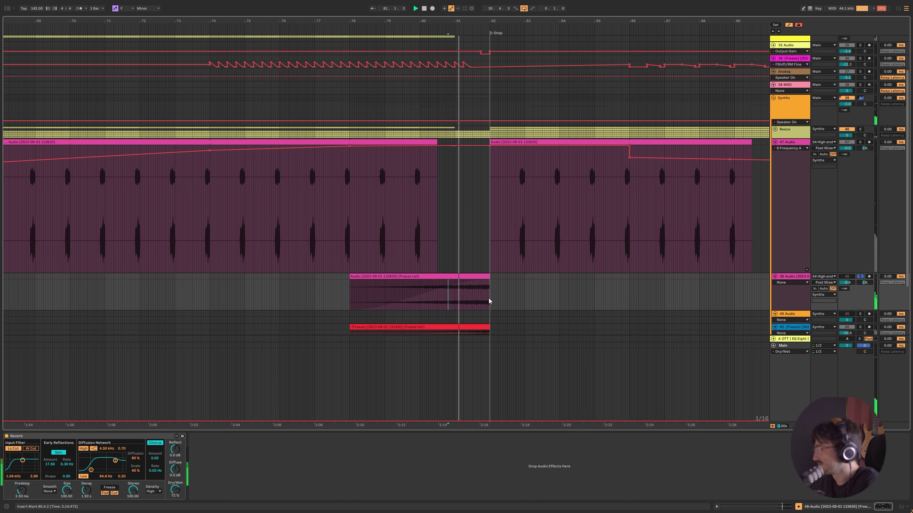
scroll(464, 268, "down", 3)
left_click(454, 263)
key("space")
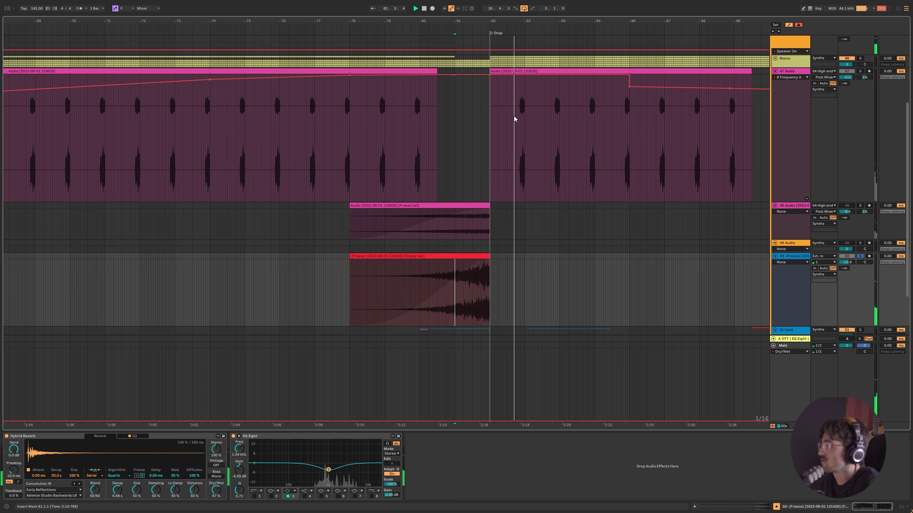
Select the 47 Audio hit from 82.4.2 to 83.1.2 and compare it with the freeze clips on the tracks beneath.
left_click_drag(518, 118, 527, 117)
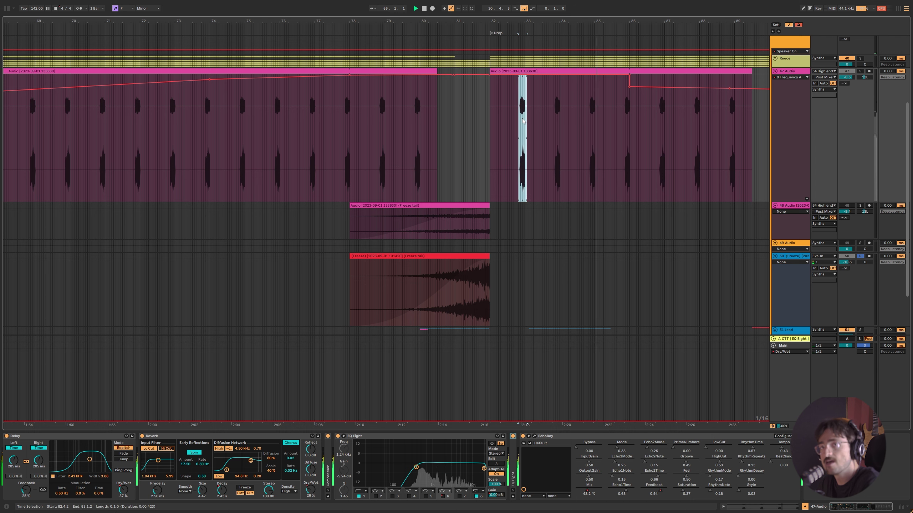
scroll(444, 295, "down", 2)
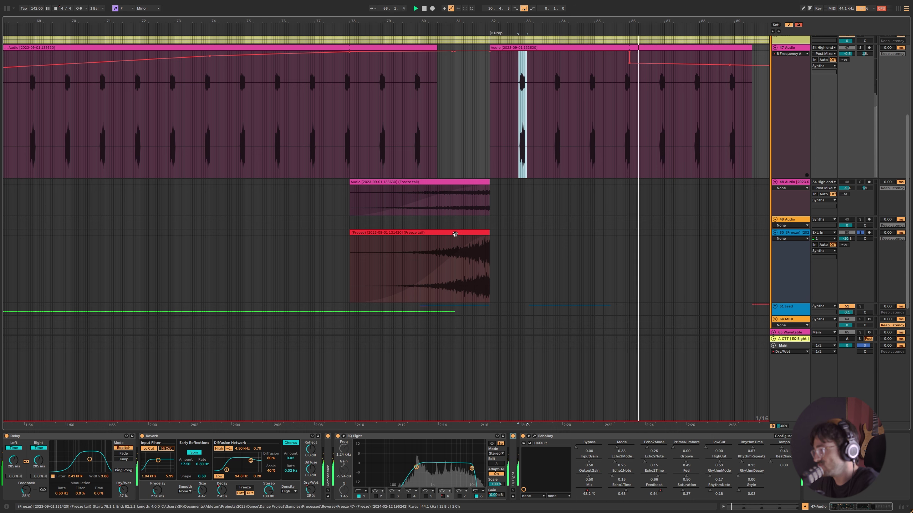
scroll(438, 257, "down", 2)
scroll(642, 224, "up", 6)
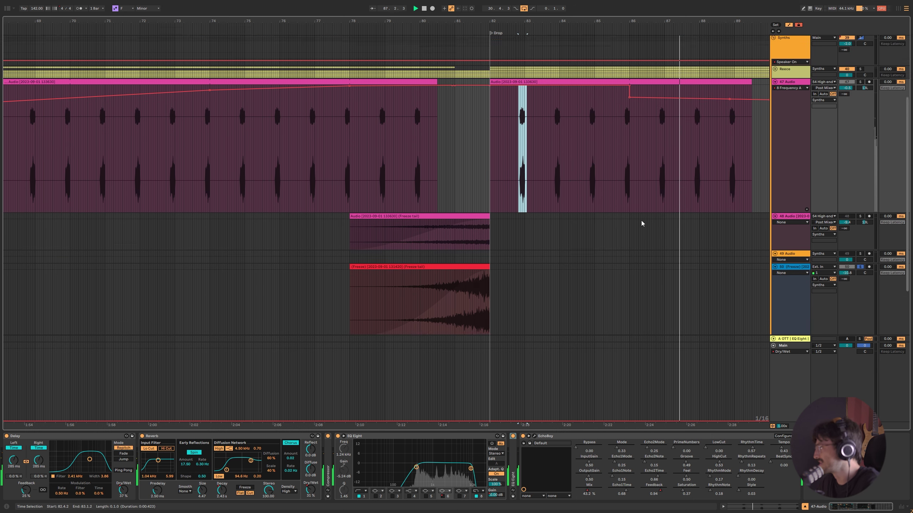
Review the 47 Audio filter automation across the whole arrangement and collapse the 47 and 48 Audio tracks.
scroll(578, 182, "down", 5, "ctrl")
scroll(576, 154, "down", 5)
scroll(573, 149, "right", 6)
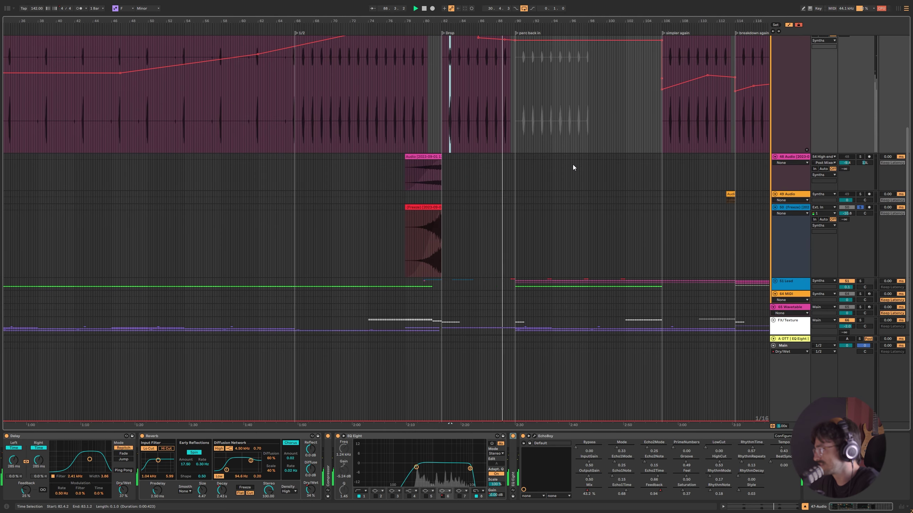
scroll(607, 251, "up", 4)
scroll(608, 250, "down", 6, "ctrl")
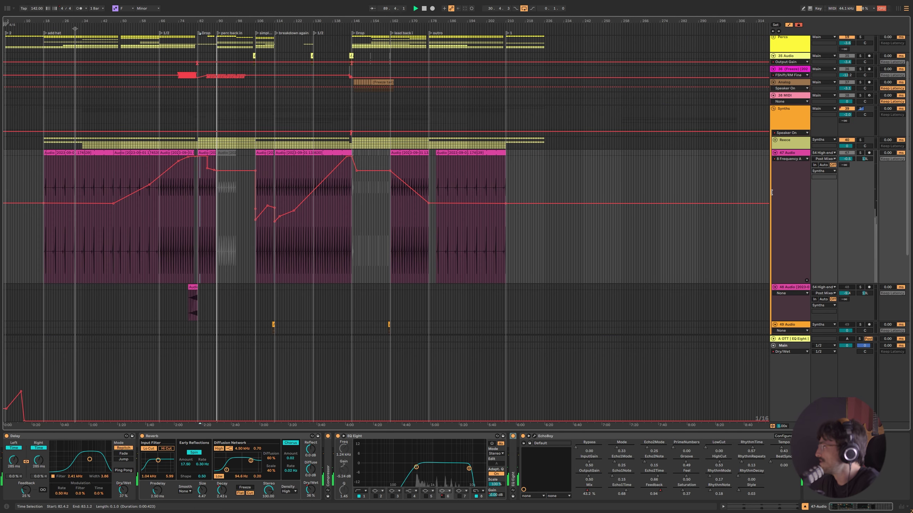
left_click(775, 152)
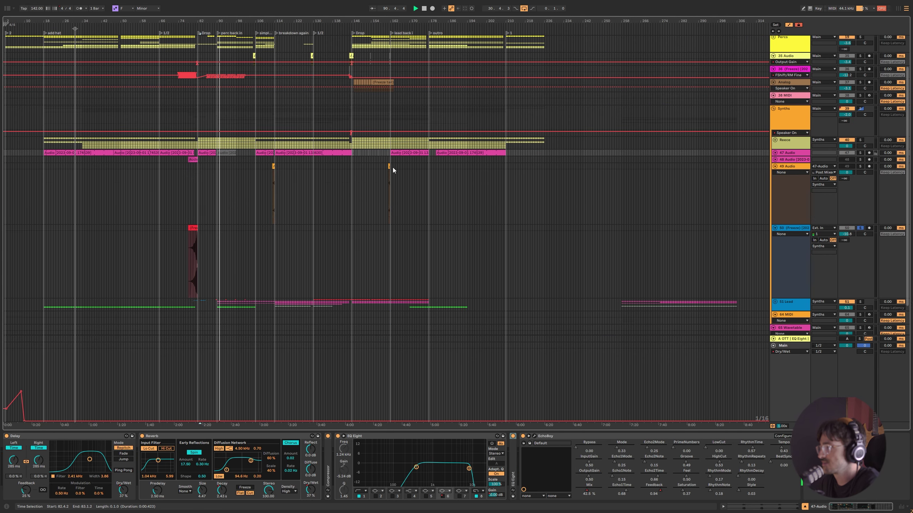
Play the swelling 49 Audio clip soloed from the middle of bar 161, just before the lead returns.
scroll(388, 172, "up", 18, "ctrl")
left_click(643, 194)
key("space")
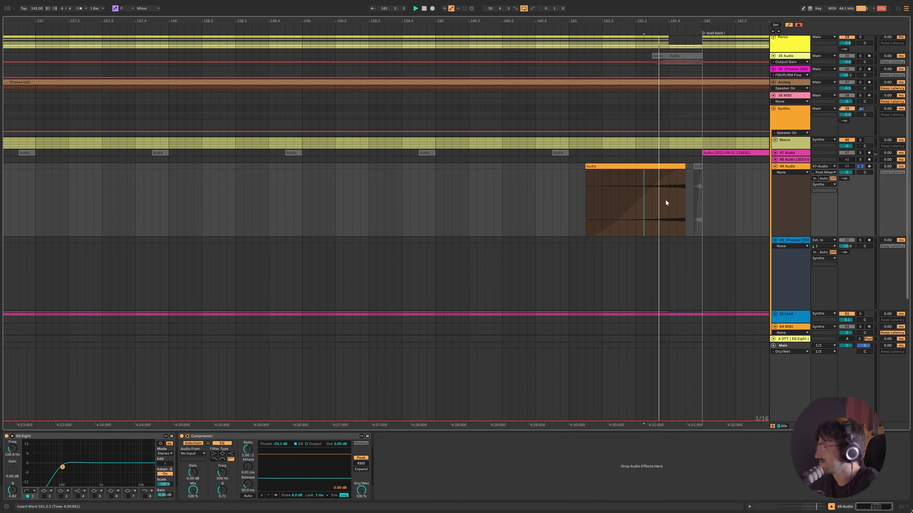
scroll(628, 29, "down", 15, "ctrl")
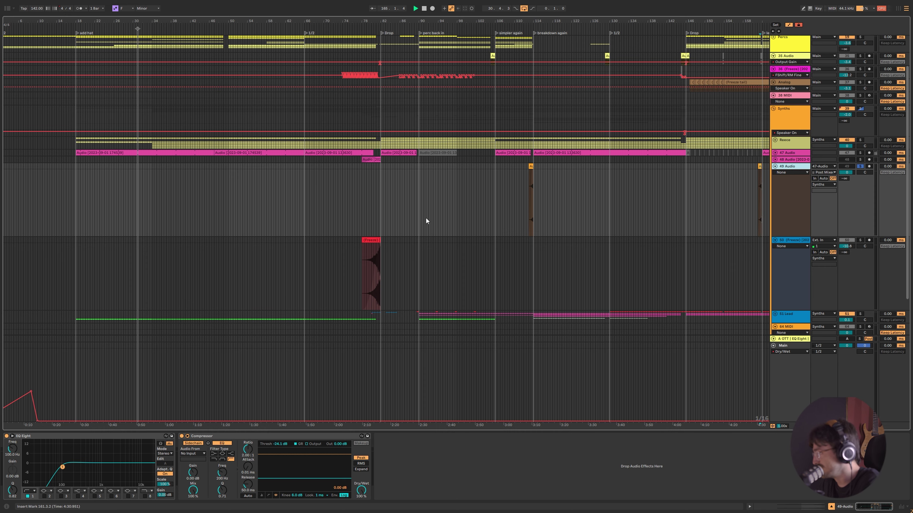
Play the soloed track 50 freeze clip from 79.4.2 up to the first drop.
scroll(391, 178, "down", 3)
left_click(370, 213)
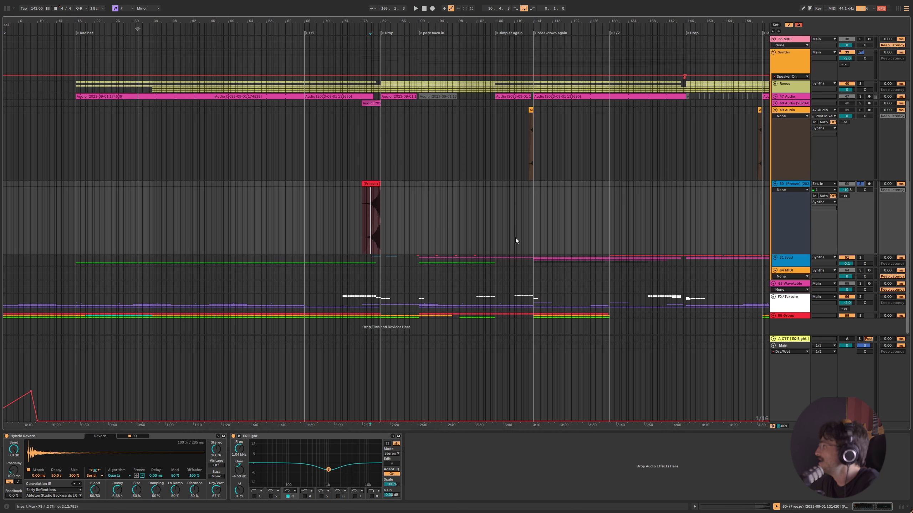
key("space")
key("space")
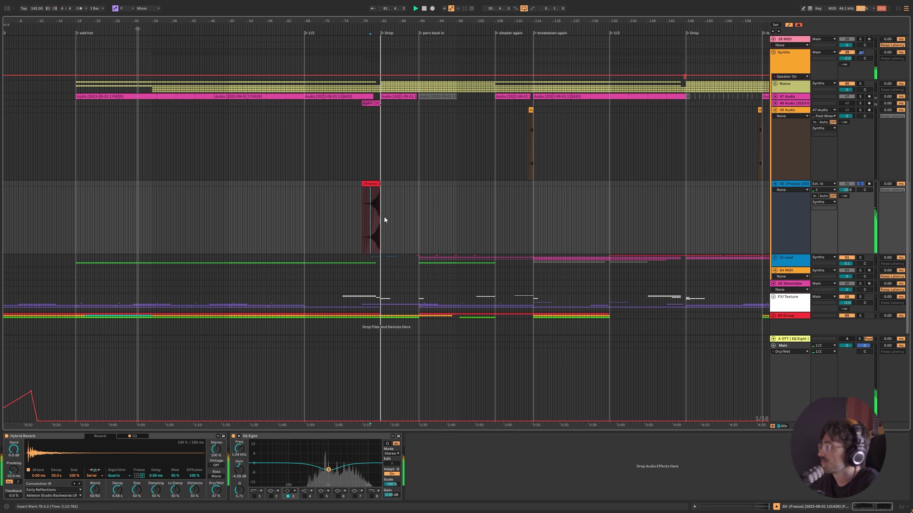
key("space")
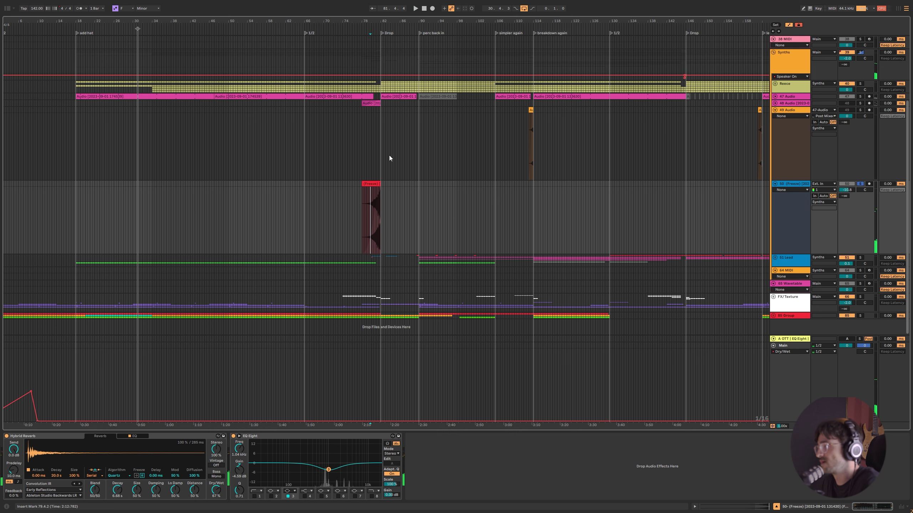
Shorten the track 50 freeze lane, then colour the 48 and 49 Audio tracks and their clips white.
mouse_move(791, 255)
left_mouse_down()
mouse_move(794, 191)
mouse_move(798, 239)
left_mouse_up()
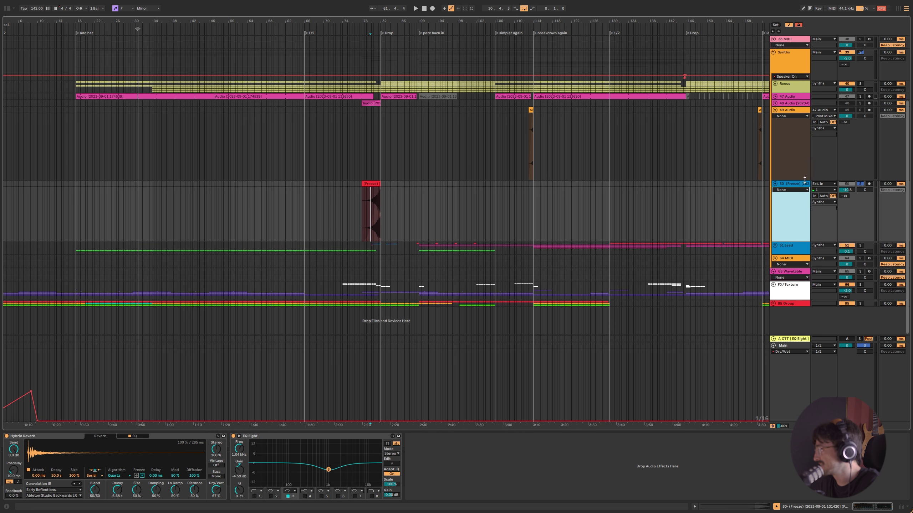
left_click(786, 111)
left_click(790, 104)
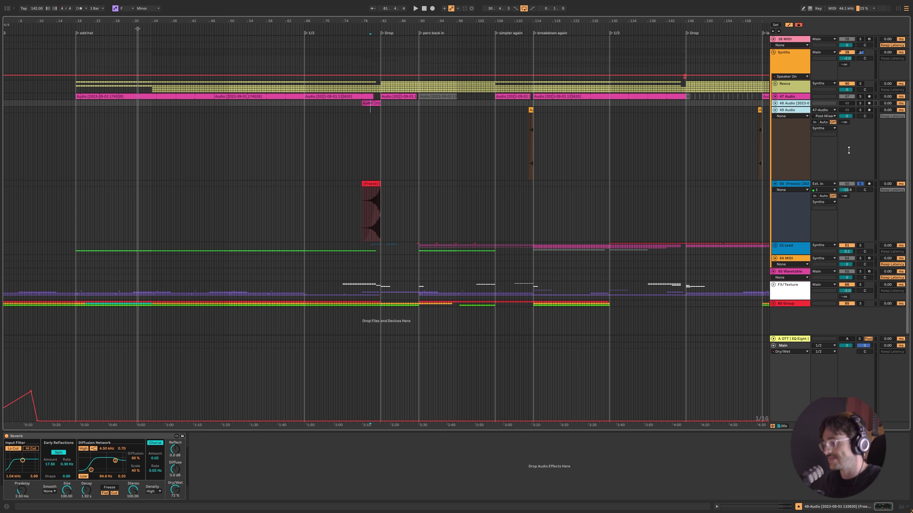
left_click(798, 112)
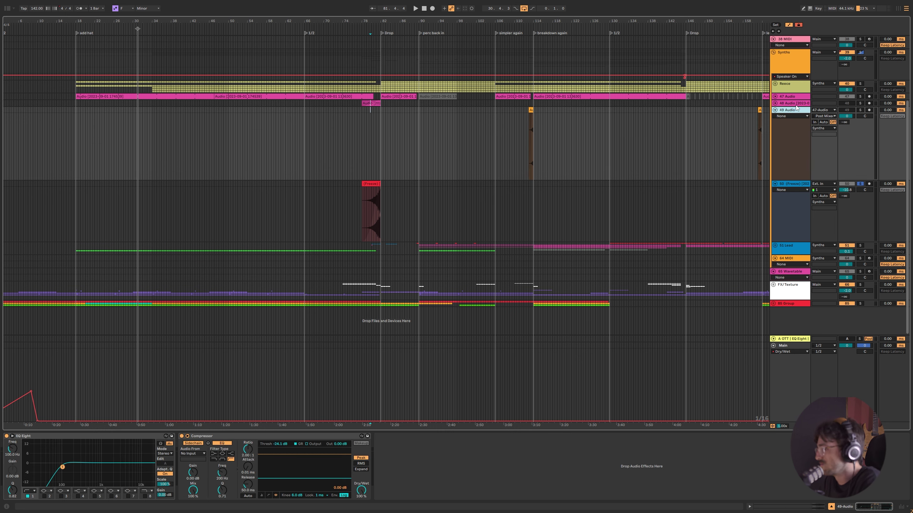
left_click(796, 105)
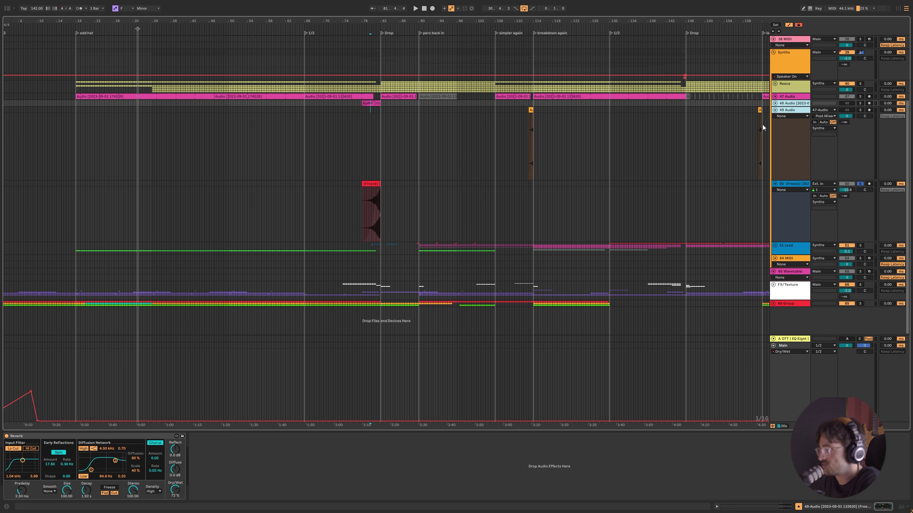
right_click(793, 109)
left_click(878, 234)
right_click(792, 108)
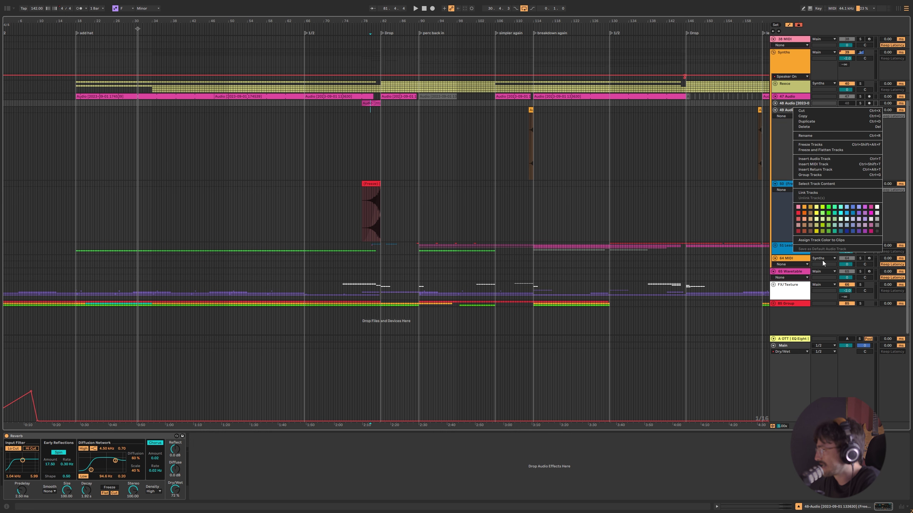
left_click(822, 241)
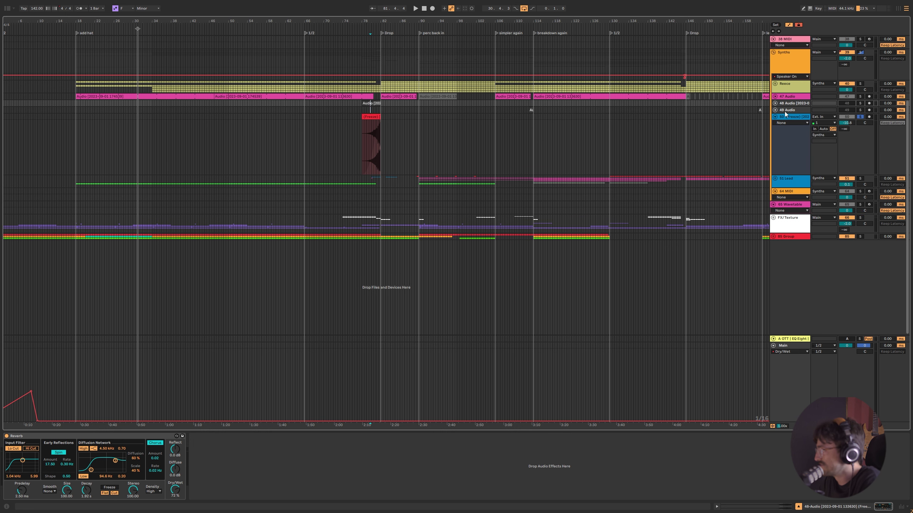
Collapse the track 50 freeze lane and unfold the 51 Lead group, showing its device chain.
left_click(674, 122)
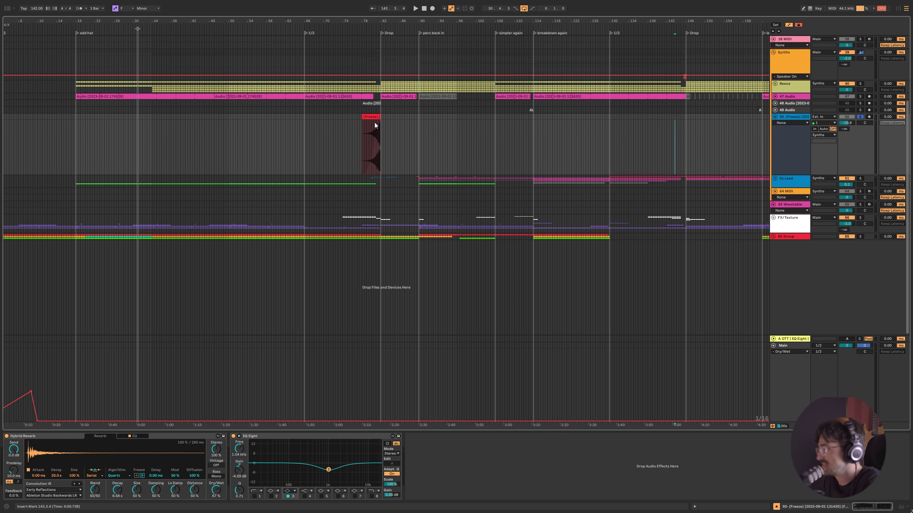
key("u")
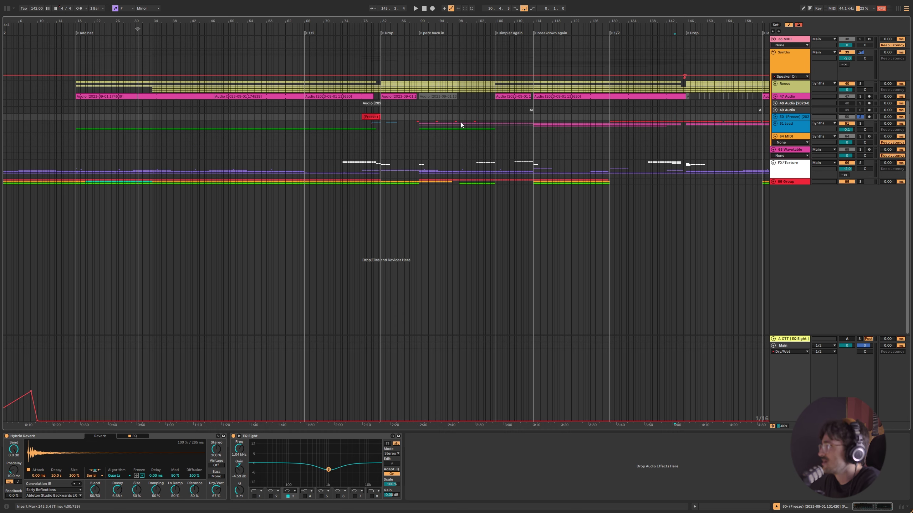
left_click(776, 124)
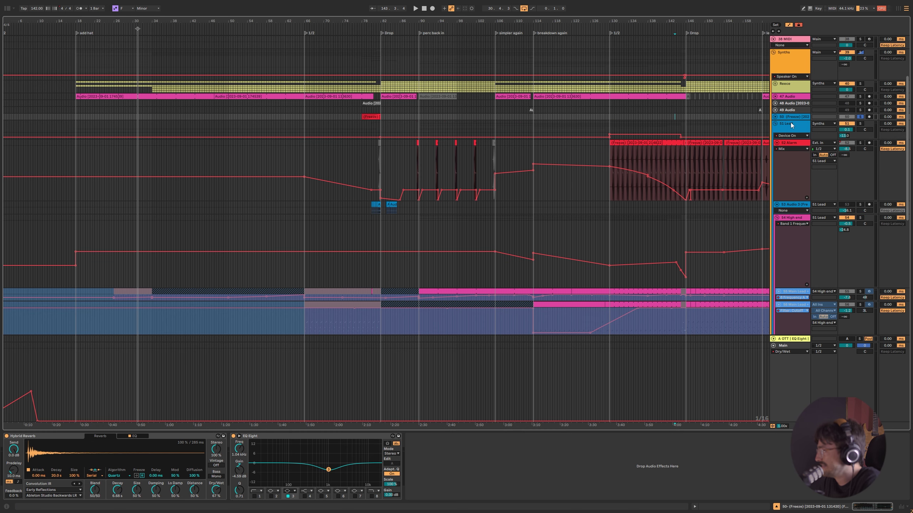
left_click(792, 124)
scroll(467, 138, "up", 5)
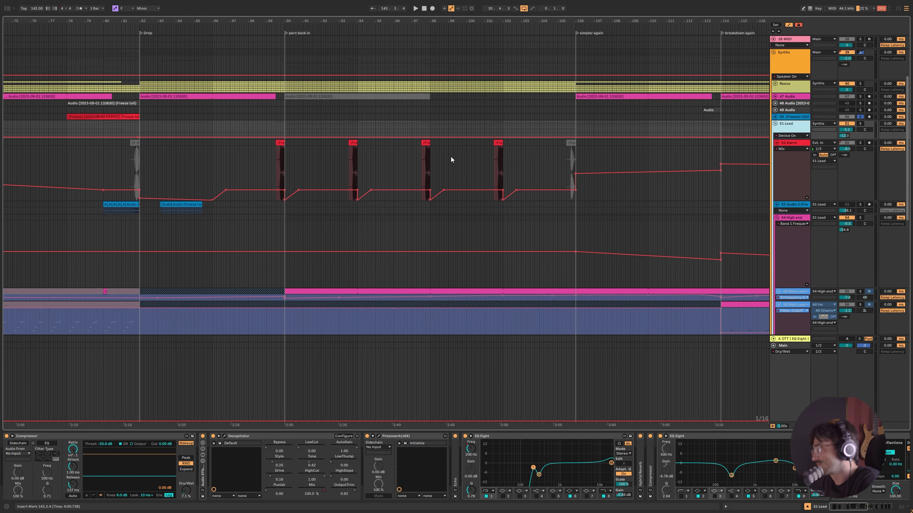
Fold the High end group inside 51 Lead and unfold the 59 Mids group to show its tracks.
scroll(450, 157, "down", 2)
left_click(777, 196)
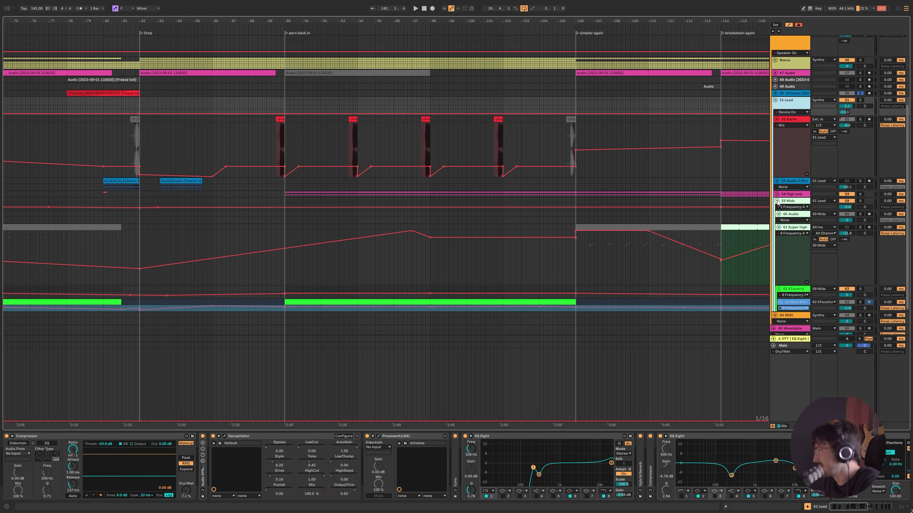
left_click(777, 202)
left_click(776, 201)
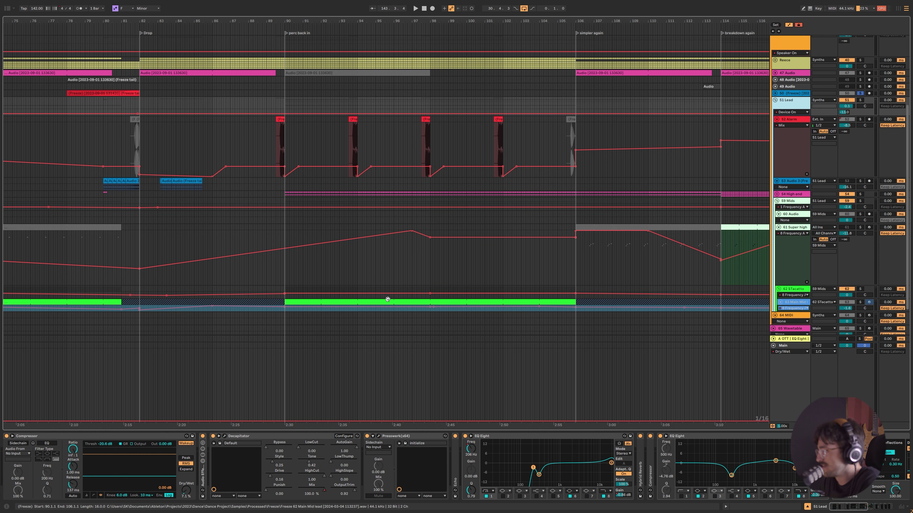
Solo the 62 STacatto group and play it from bar 90, with the 63 Main Mid lead lane expanded.
scroll(391, 304, "down", 3)
left_click(286, 256)
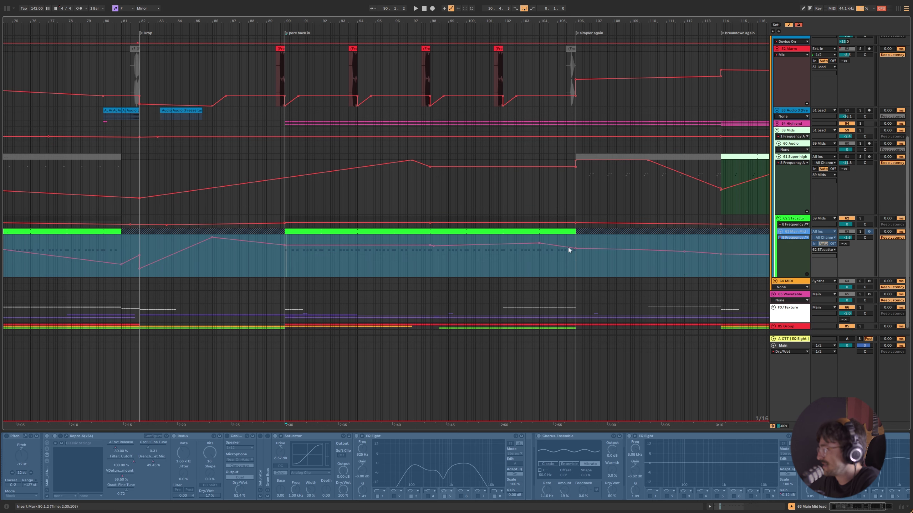
key("Up")
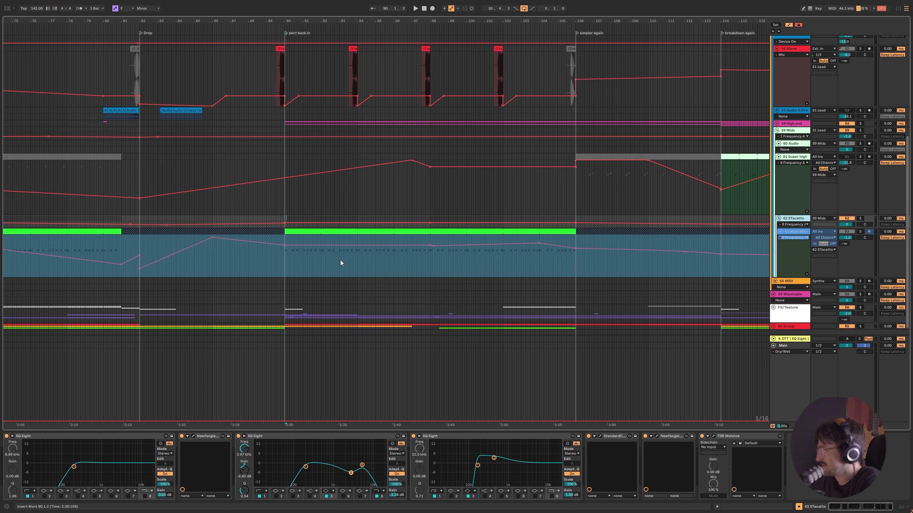
key("space")
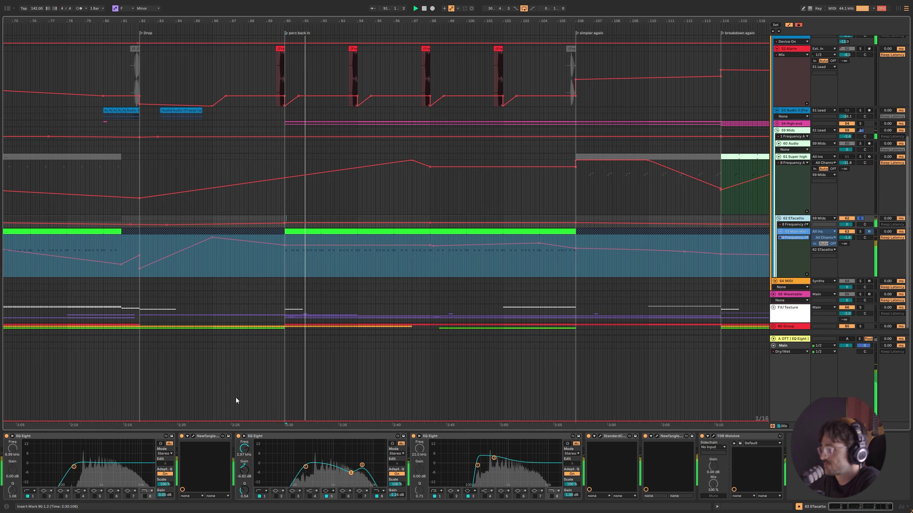
scroll(325, 255, "up", 5)
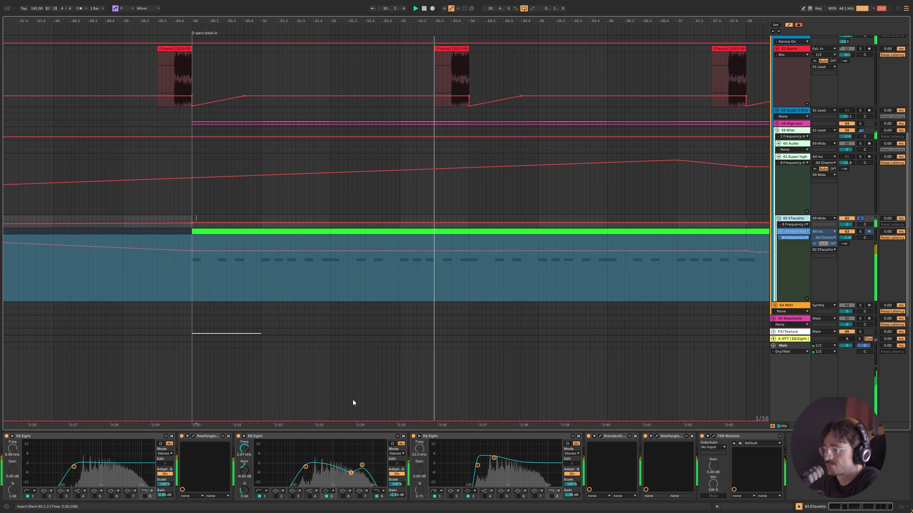
Unfreeze the 63 Main Mid lead track so its device chain can be edited, and stop playback.
left_click(801, 231)
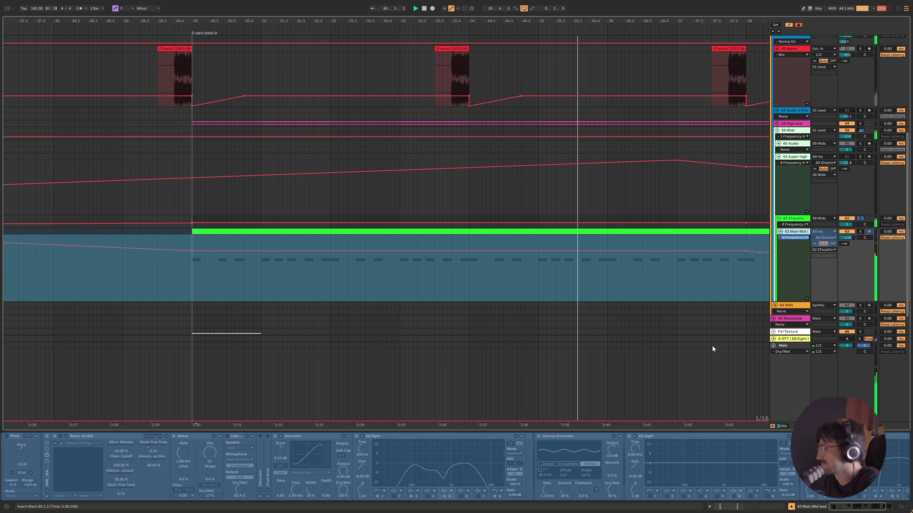
right_click(815, 256)
left_click(836, 265)
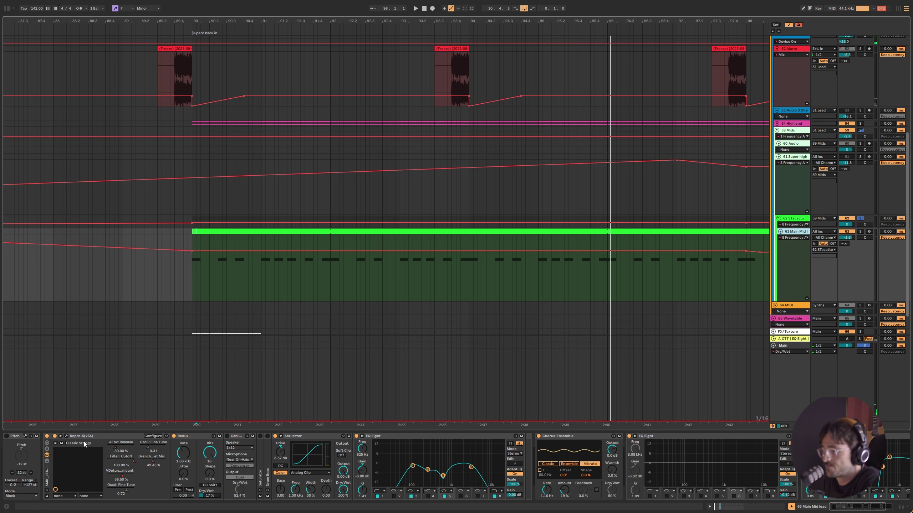
Review the Main Mid lead's effects from Redux to the final EQ Eight and remove the folded device before Chorus-Ensemble.
left_click(187, 436)
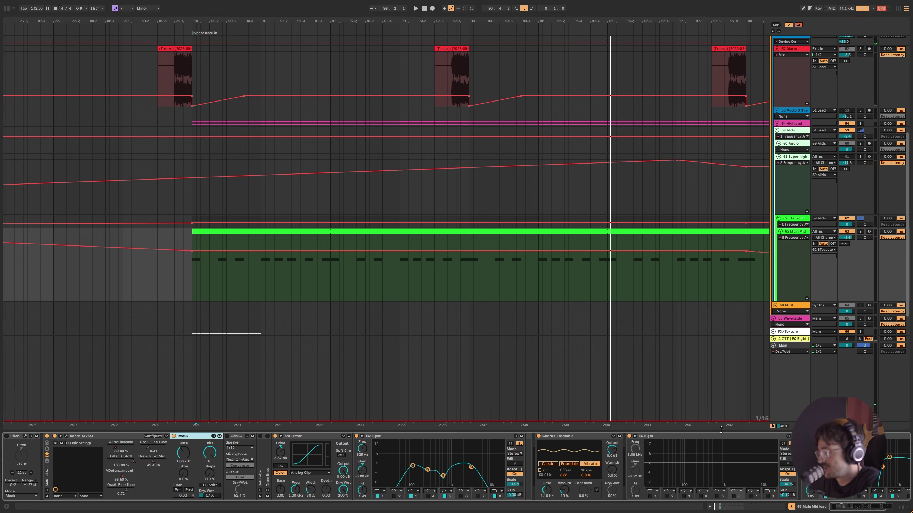
left_click(849, 510)
left_click(737, 436)
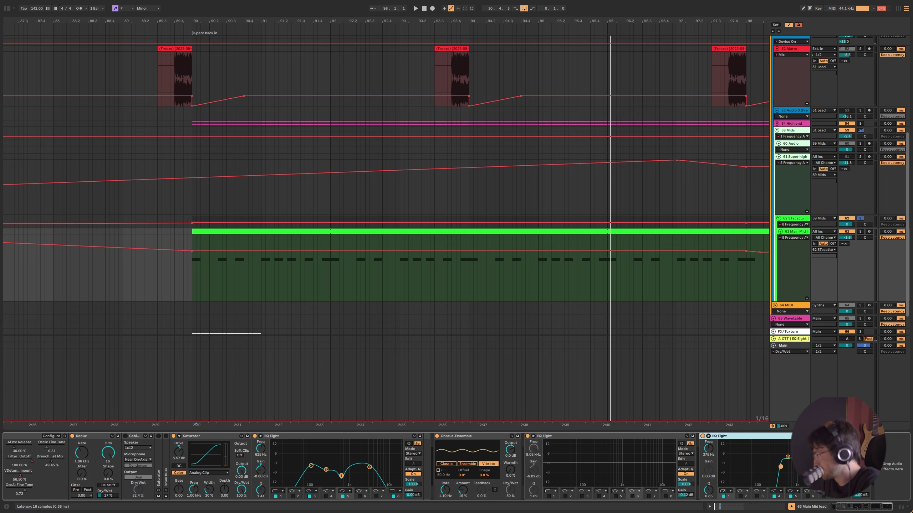
left_click(100, 437)
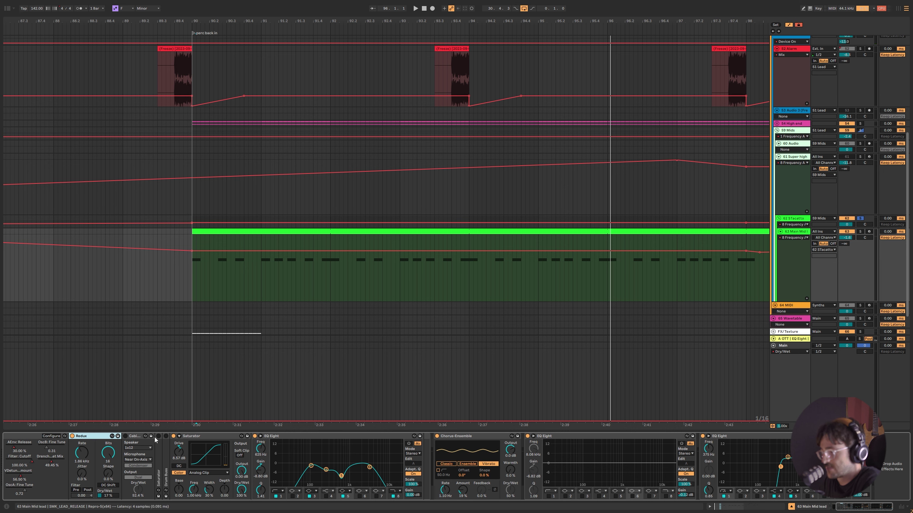
left_click(736, 436)
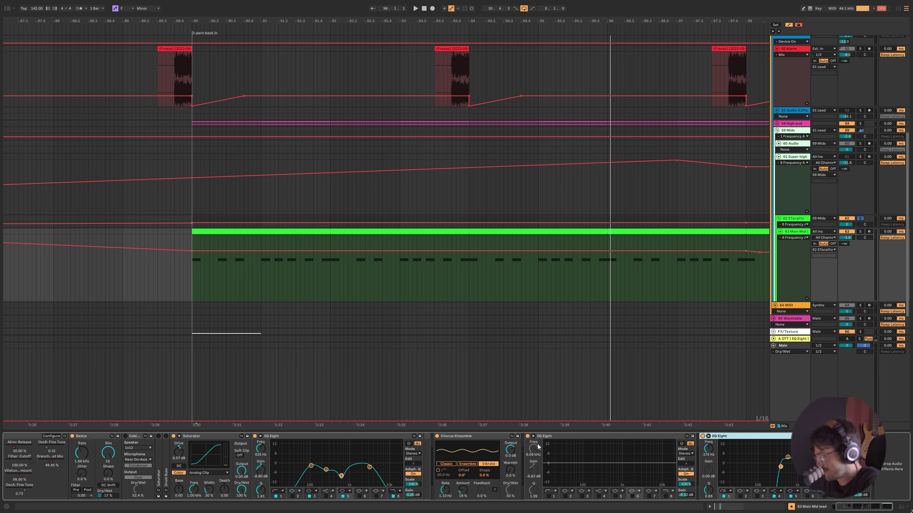
left_click(470, 437, "shift")
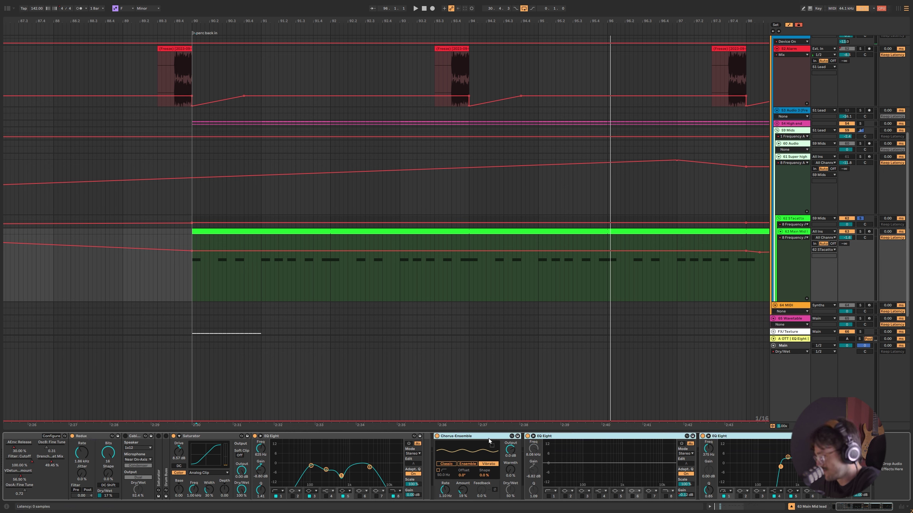
scroll(359, 467, "left", 5)
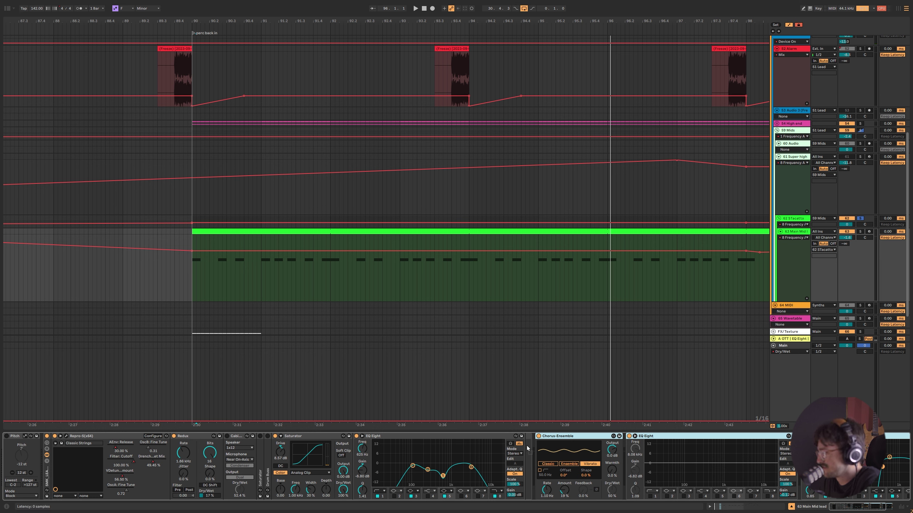
left_click_drag(534, 446, 521, 446)
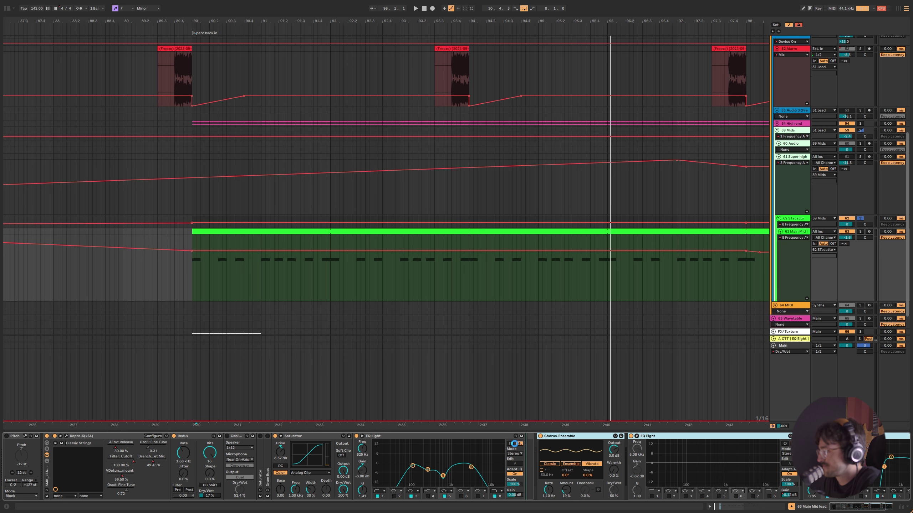
Select all the Main Mid lead effects from Redux onward and play the processed lead from bar 90.
key("space")
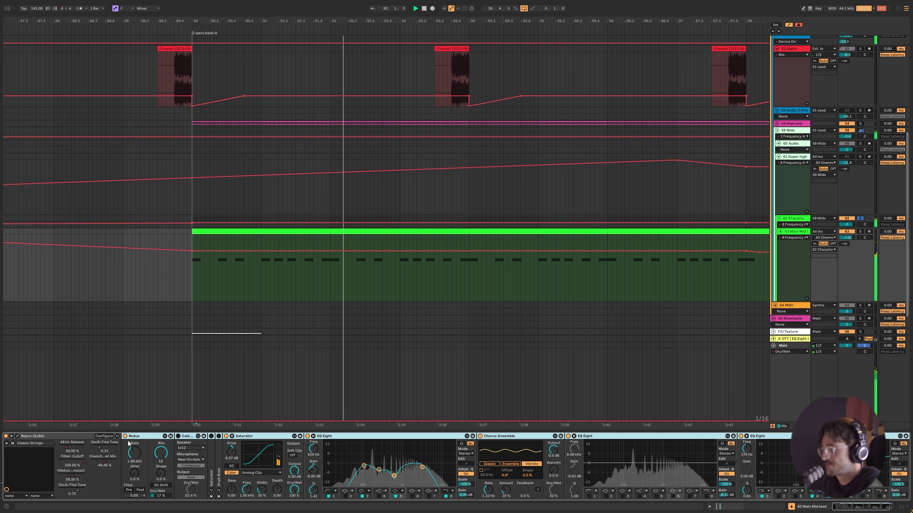
key("space")
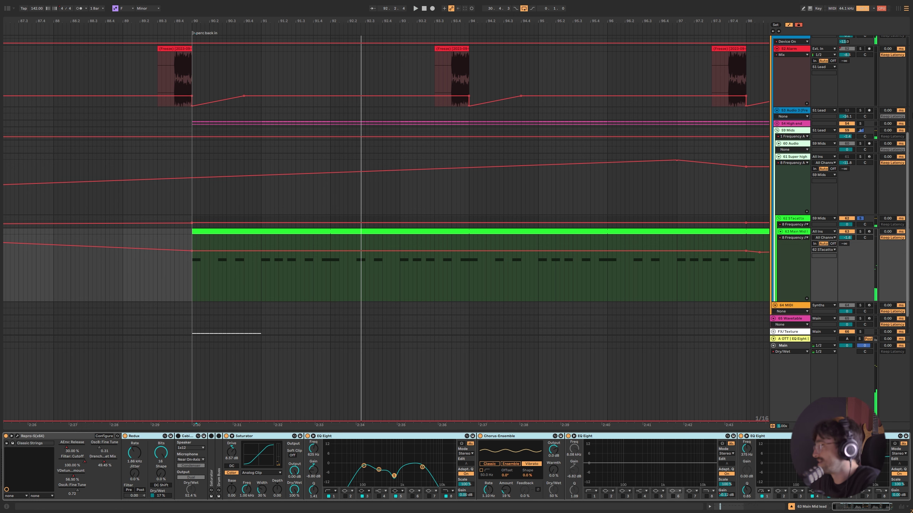
scroll(897, 201, "up", 2)
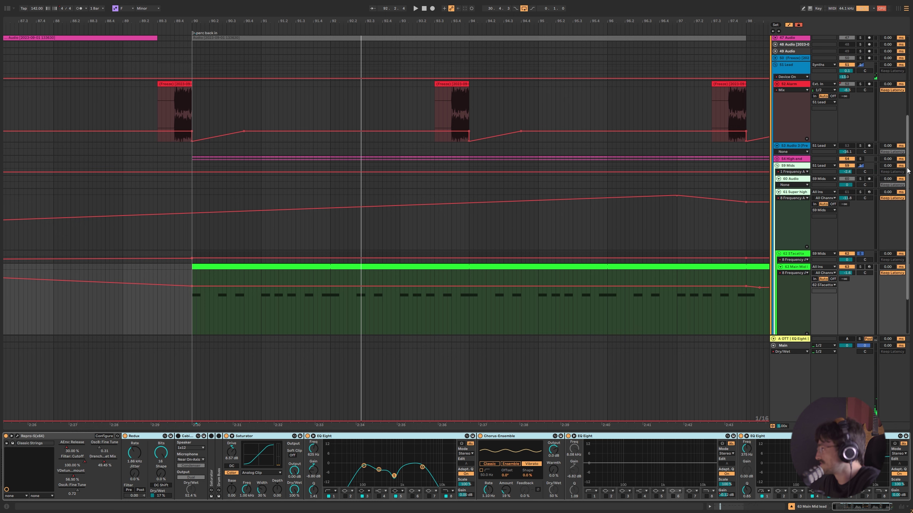
scroll(832, 182, "down", 4)
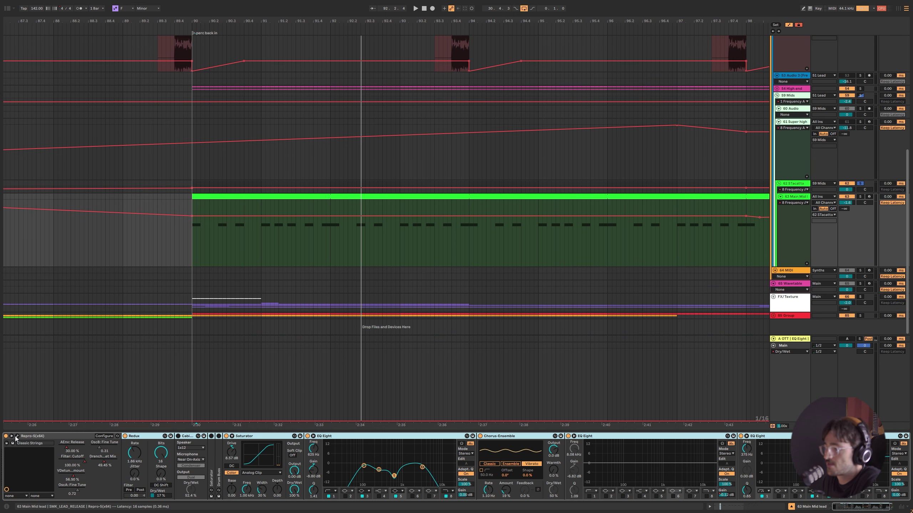
Delete the Cabinet and the folded Saturator and Drum Buss from the Main Mid lead's device chain.
left_click(125, 436)
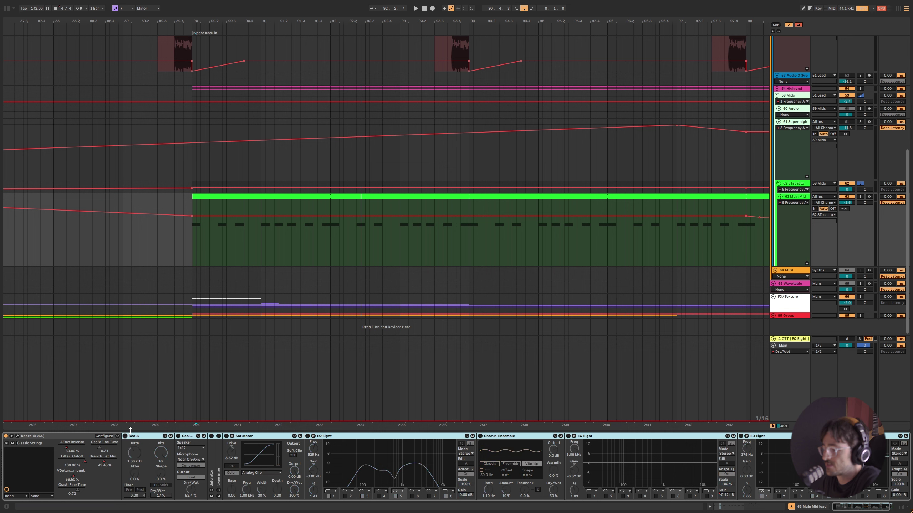
left_click(125, 436)
left_click(200, 437)
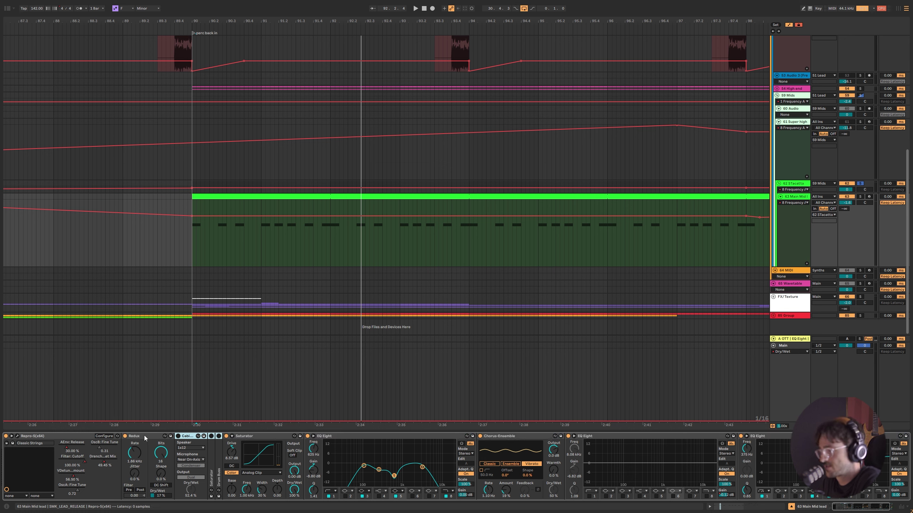
key("Delete")
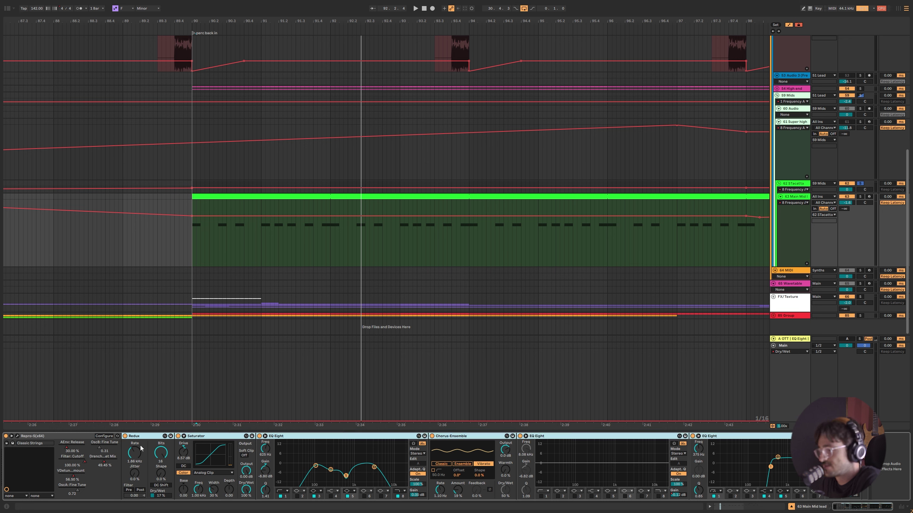
Bypass all effects from Redux onward on the Main Mid lead and play the dry synth from bar 90.
left_click(125, 436)
key("space")
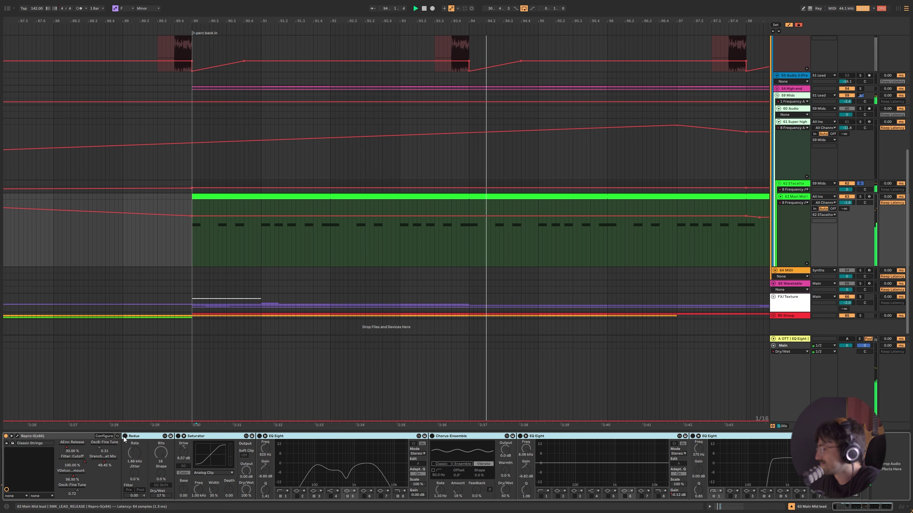
Open the Repro-5 synth on the Main Mid lead track, examine its Classic Strings patch settings, and close it.
left_click(17, 436)
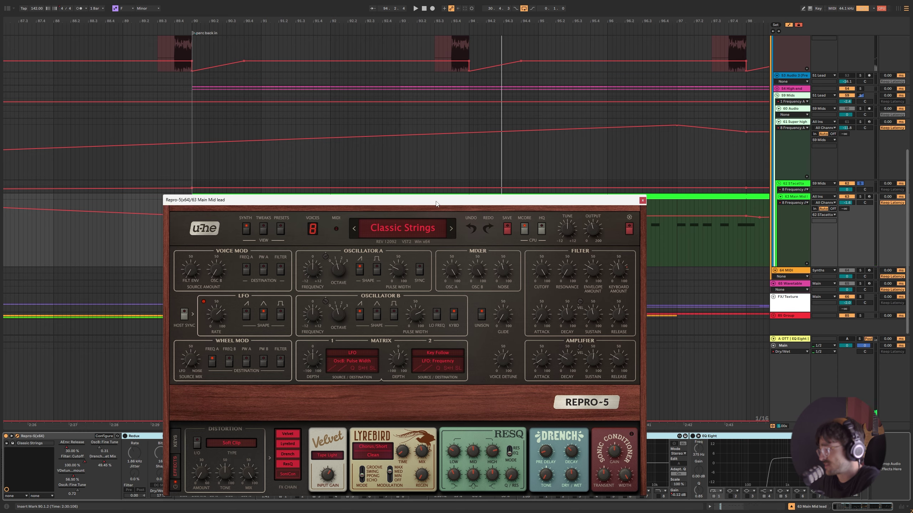
left_click_drag(436, 204, 467, 99)
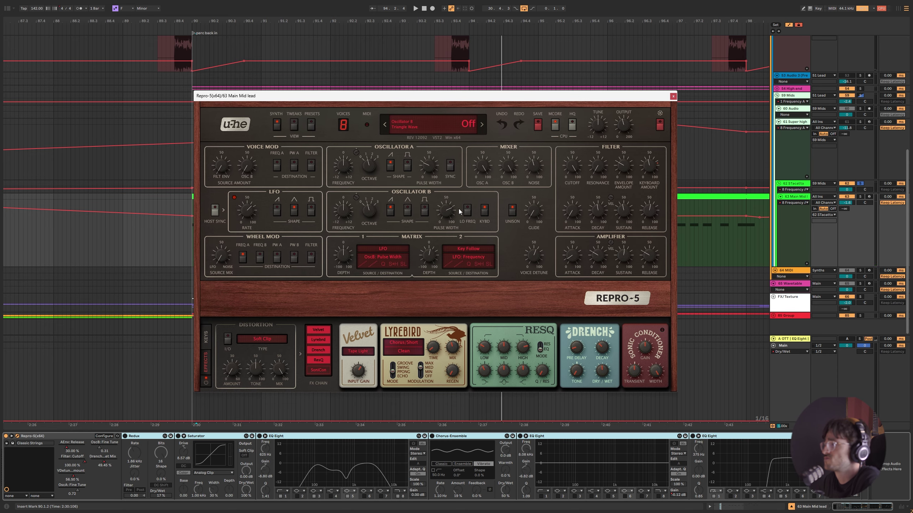
left_click(672, 96)
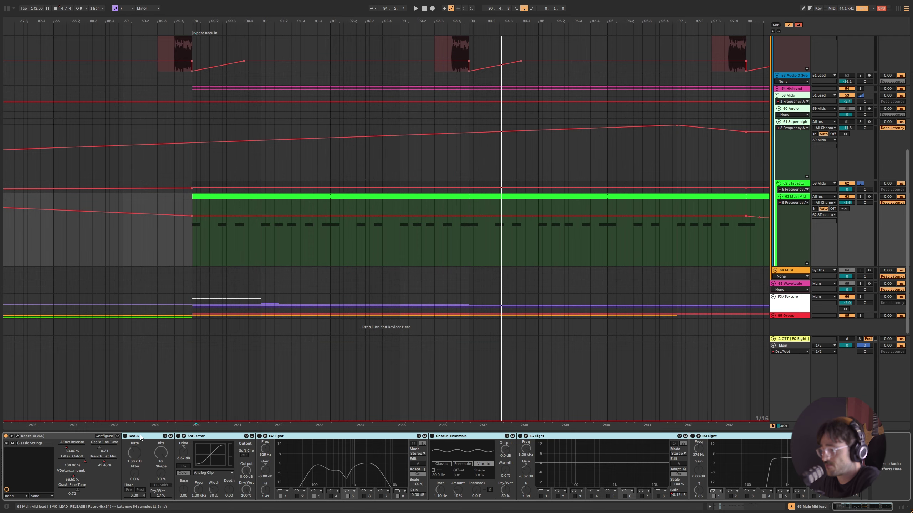
Reactivate the effects after Repro-5 on the Main Mid lead track and play the section through the full chain.
left_click(125, 437)
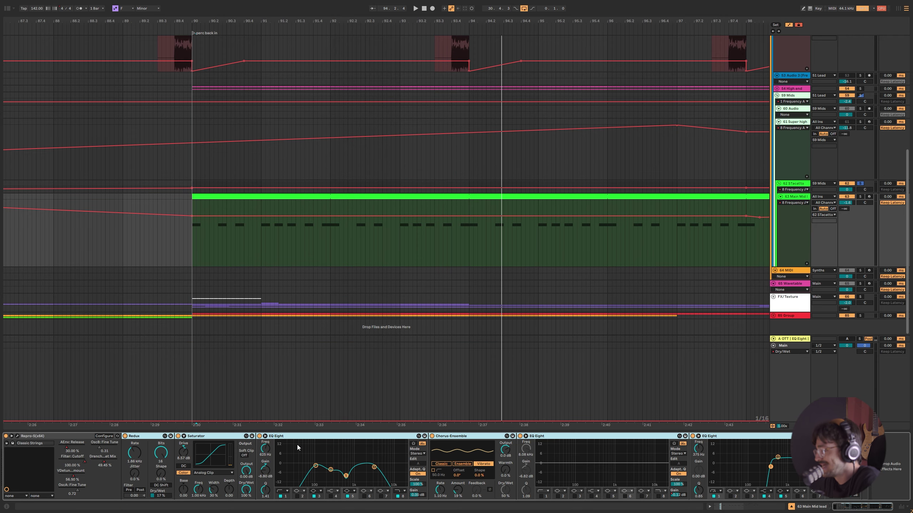
left_click_drag(325, 449, 363, 491)
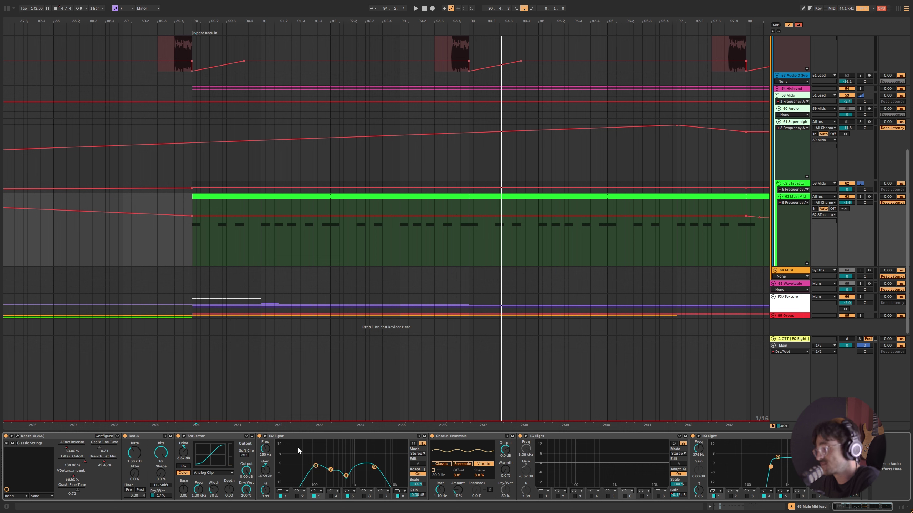
left_click(188, 266)
key("space")
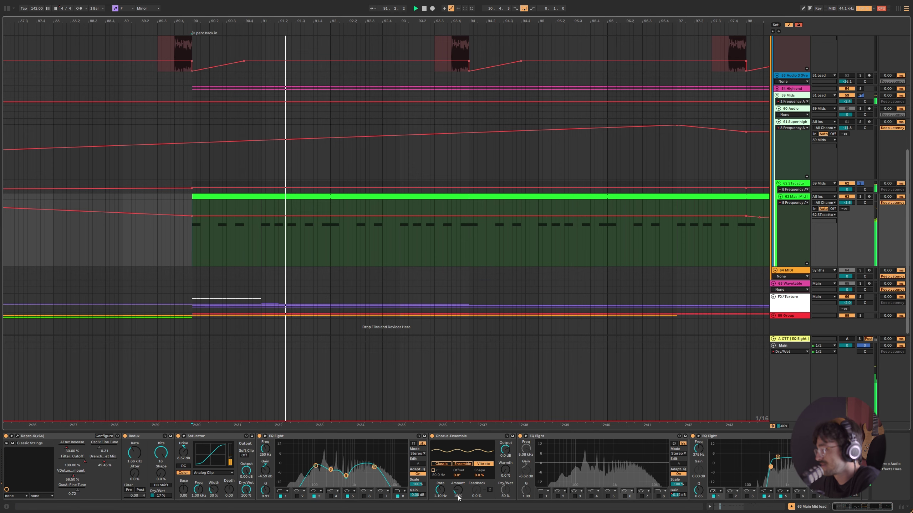
left_click_drag(440, 488, 440, 464)
key("ctrl+z")
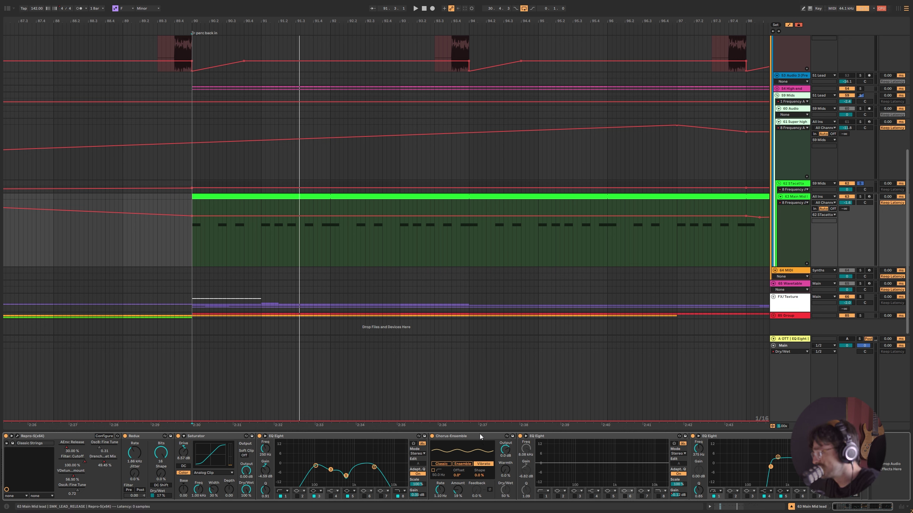
Examine the STacatto group's first Newfangled Punctuate plug-in and the filter curves of its following EQ Eights.
left_click(792, 183)
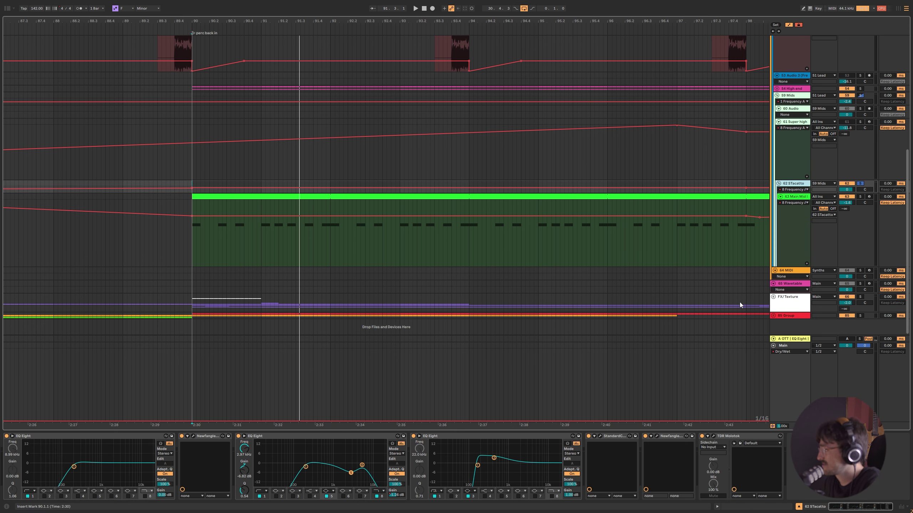
scroll(798, 226, "up", 1)
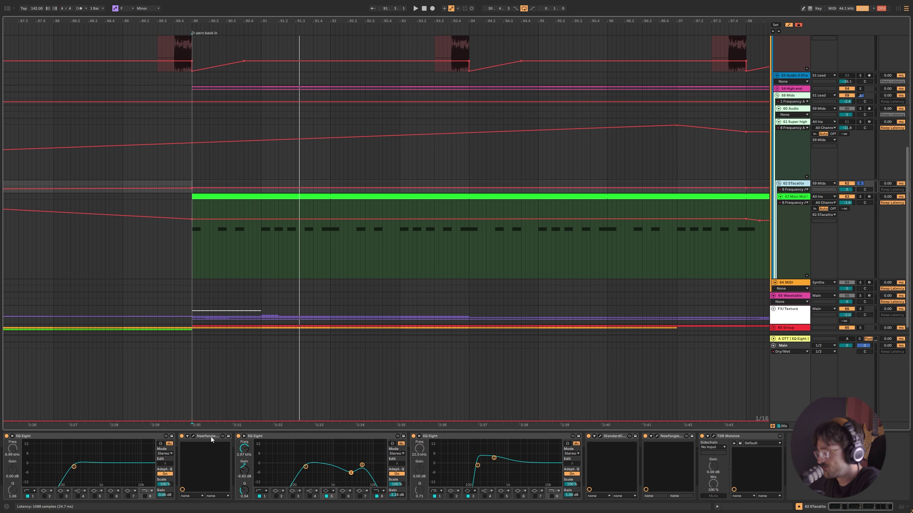
left_click(193, 436)
left_click(194, 436)
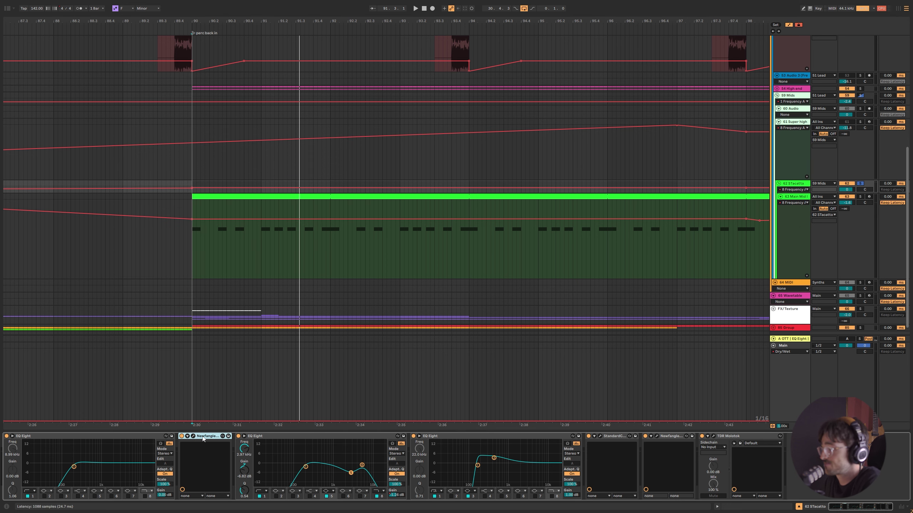
left_click(267, 436)
left_click_drag(338, 452, 362, 476)
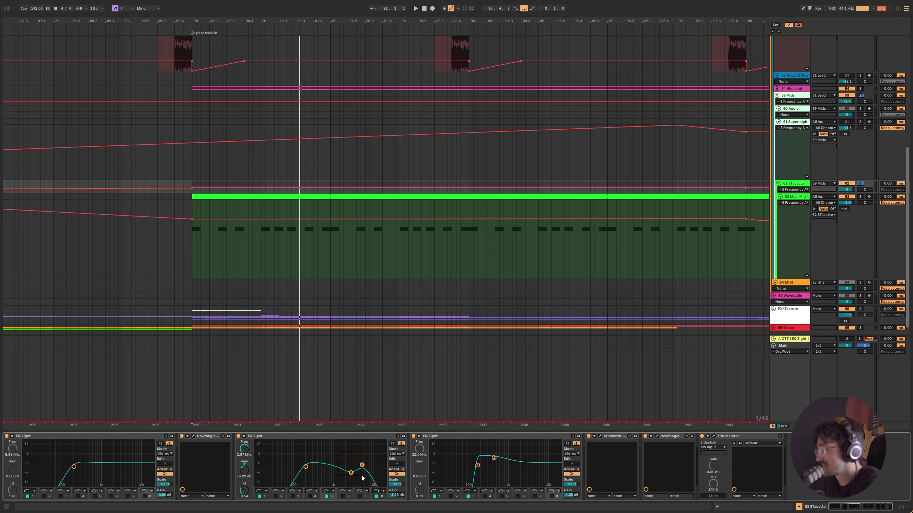
left_click_drag(499, 481, 500, 481)
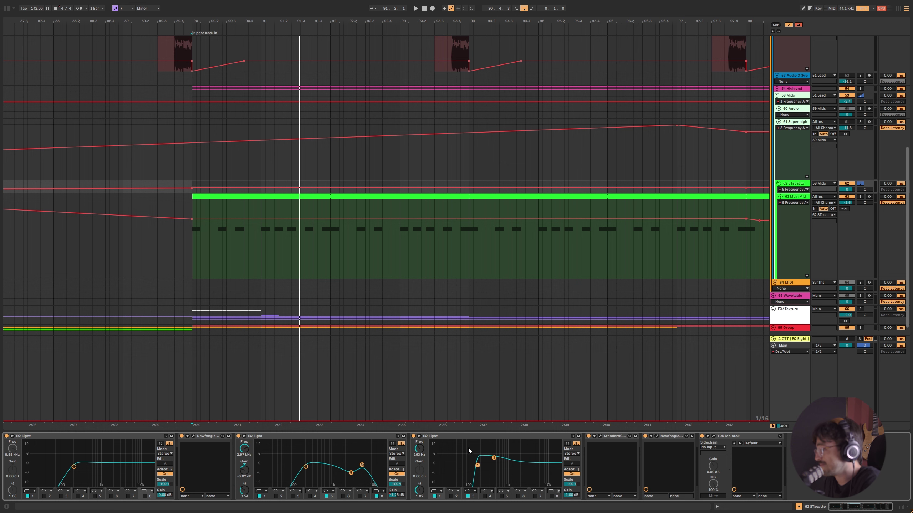
Examine the StandardCLIP, TDR Molotok and second Punctuate plug-ins at the end of the STacatto group chain, closing their windows.
left_click(600, 436)
left_click(601, 436)
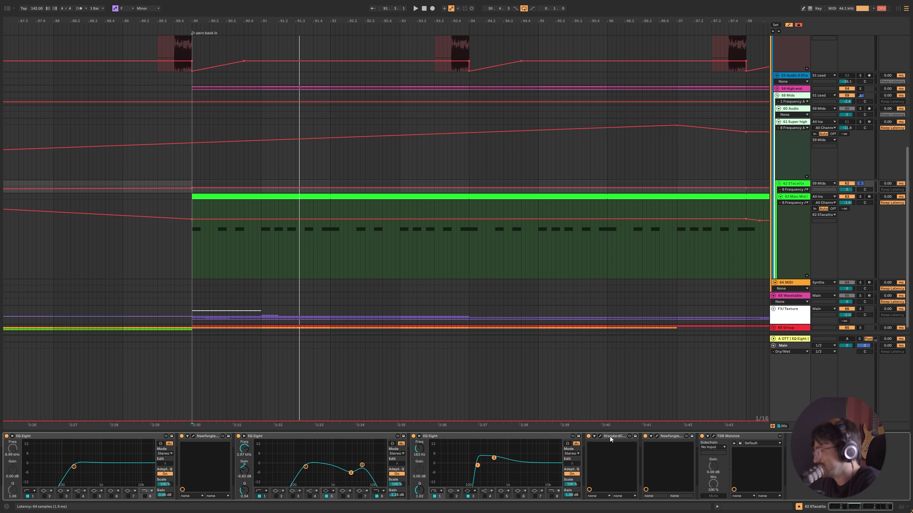
left_click(714, 436)
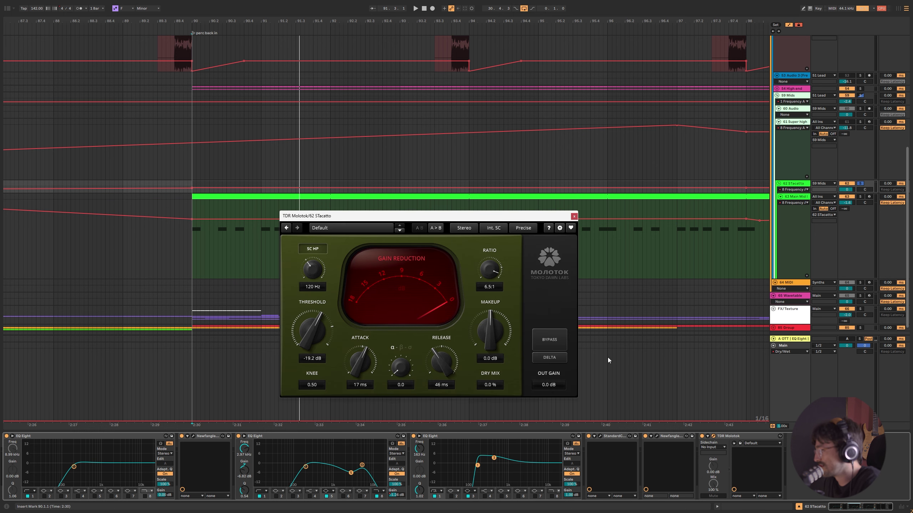
left_click(657, 437)
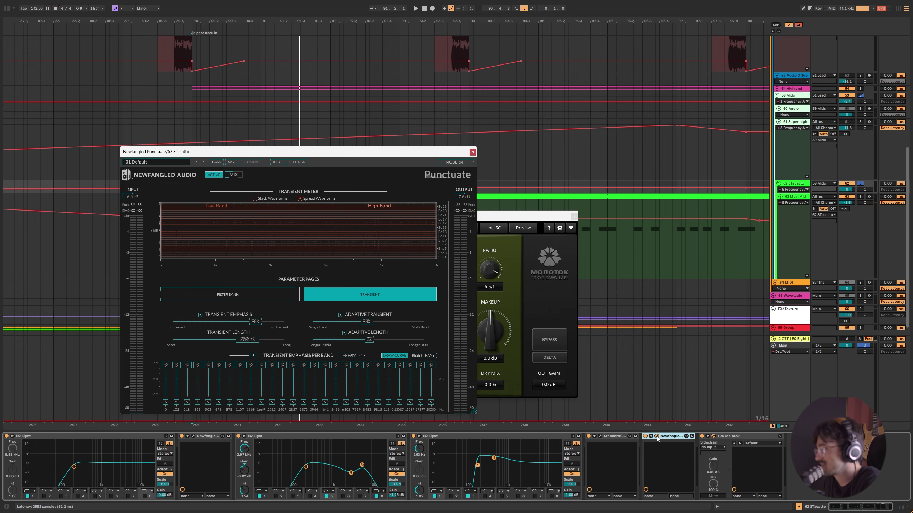
left_click(656, 437)
left_click(572, 216)
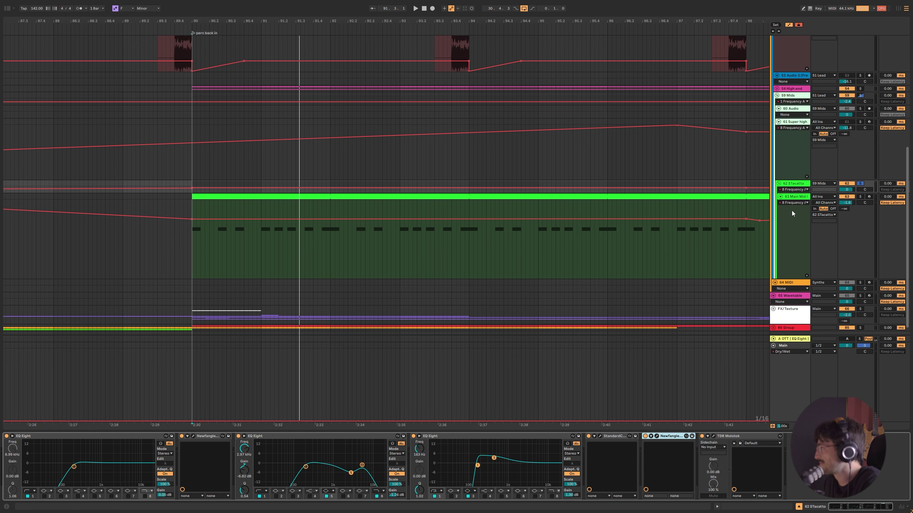
Undo the last two device edits on the Main Mid lead track to restore its removed effects, including Cabinet.
left_click(795, 198)
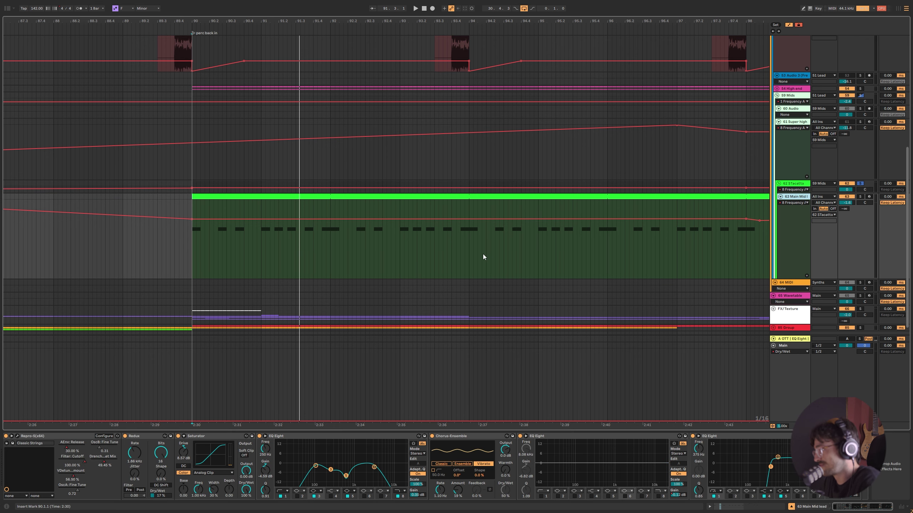
key("ctrl+z")
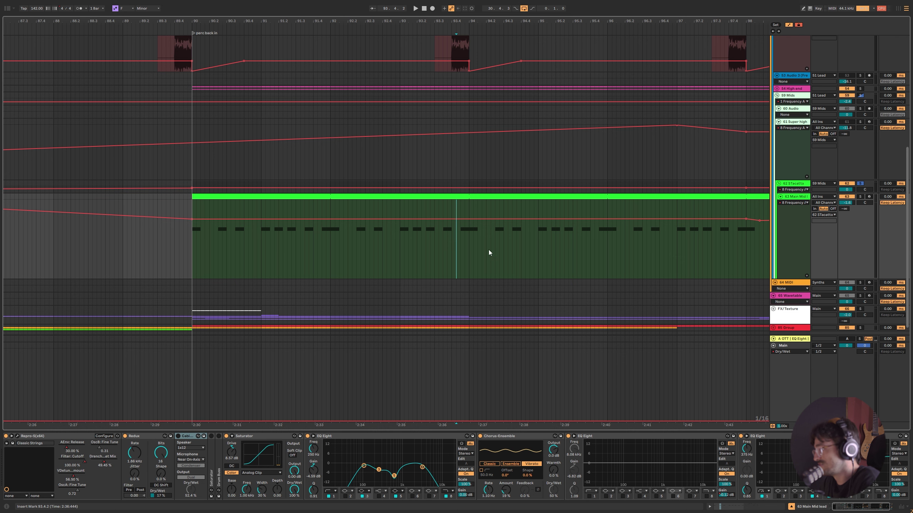
key("ctrl+z")
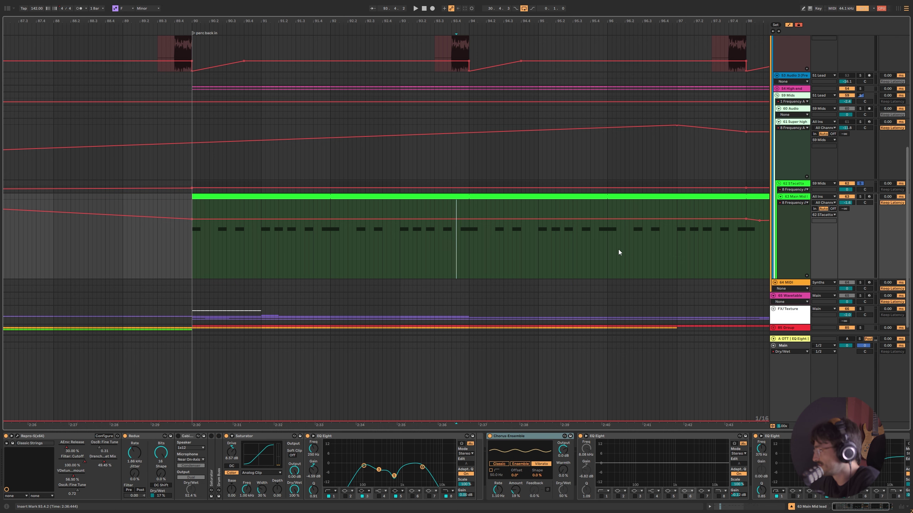
Collapse the STacatto group so its Main Mid lead track is folded away, and select the group.
left_click_drag(582, 233, 591, 231)
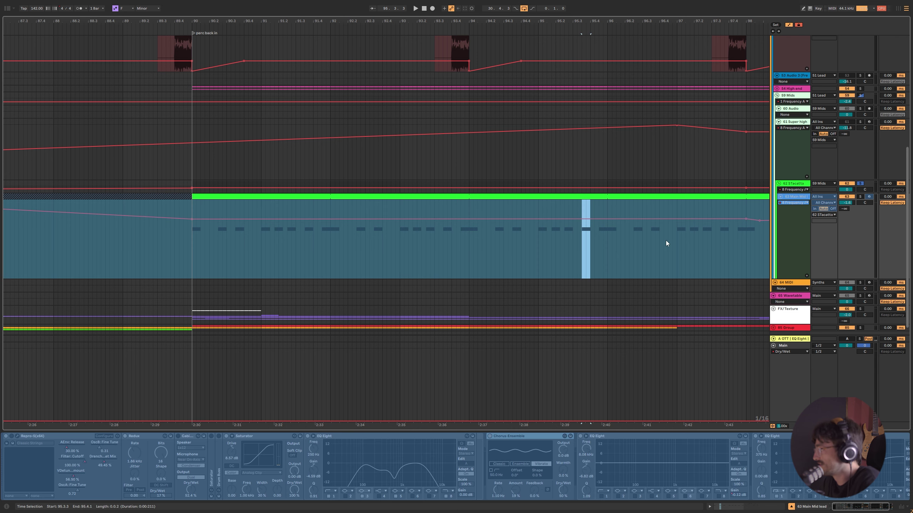
left_click(625, 234)
scroll(703, 205, "up", 4)
left_click(778, 254)
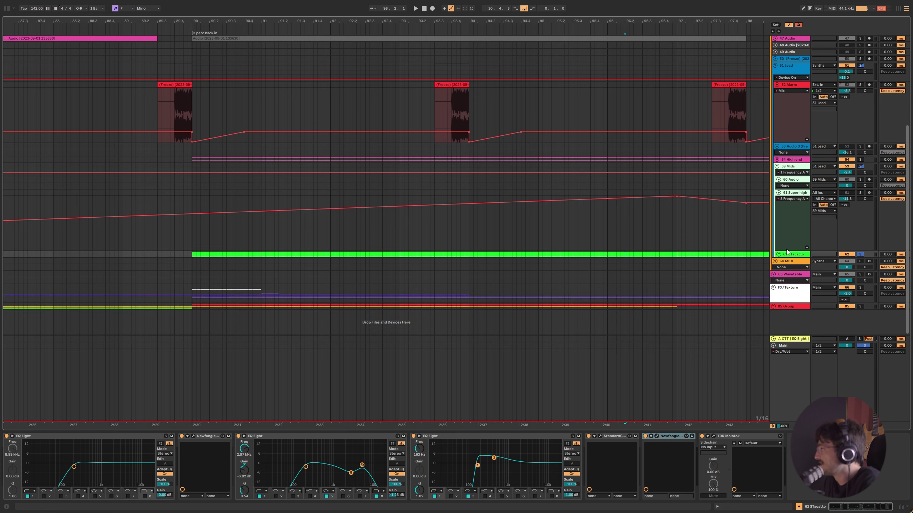
scroll(784, 250, "up", 2)
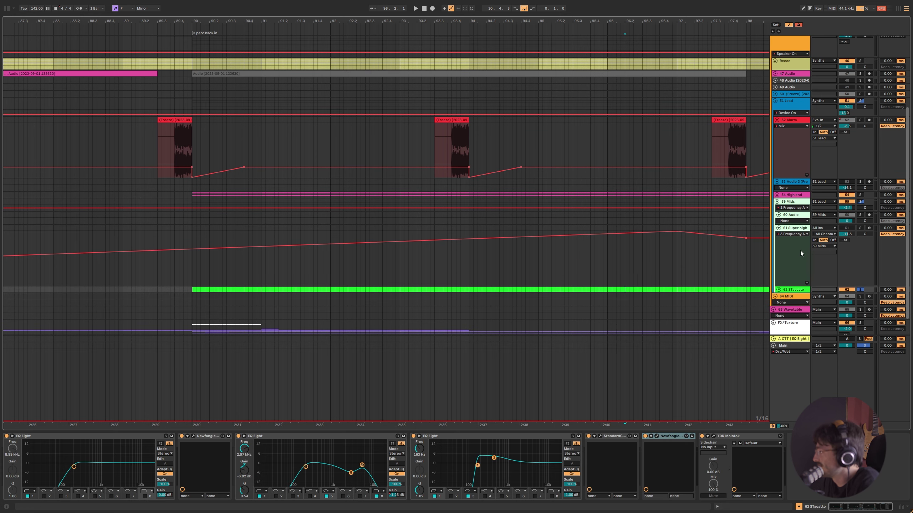
left_click(797, 290)
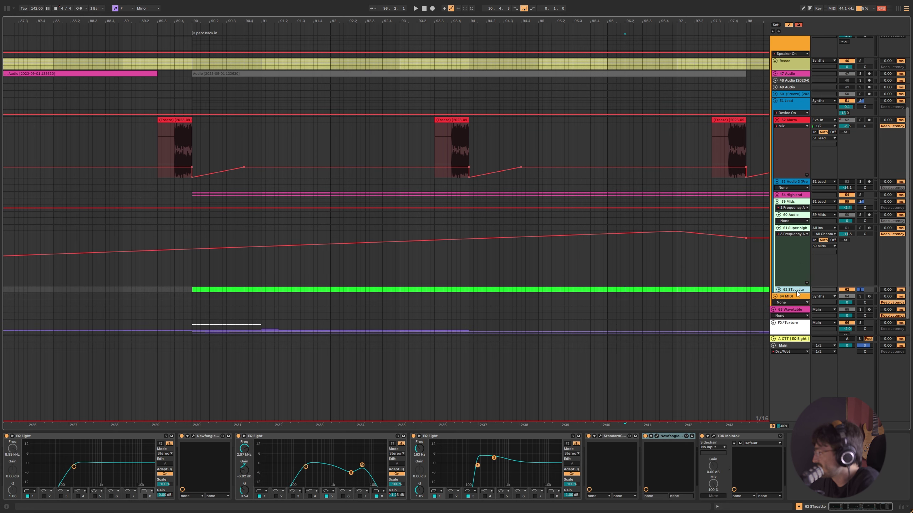
Solo the Super high track and play it in the "breakdown again" section from position 115.4.1.
left_click(800, 231)
scroll(734, 235, "right", 10)
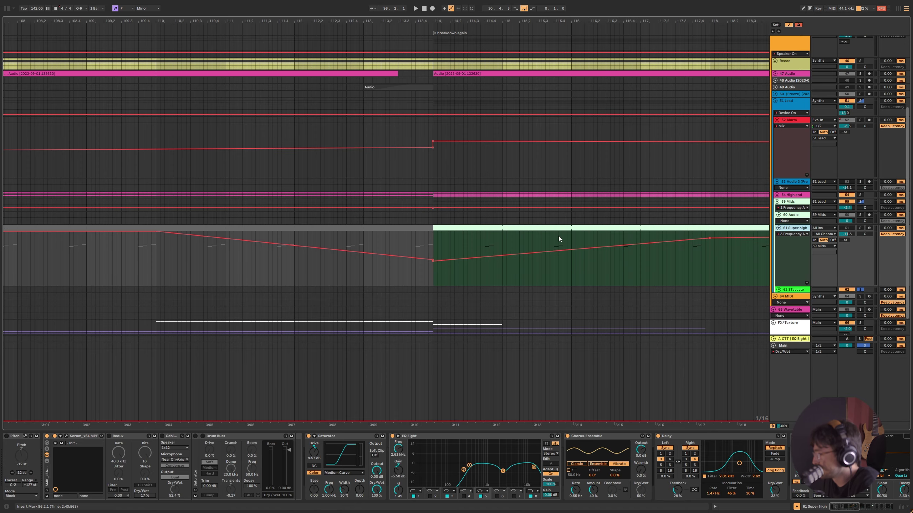
left_click(554, 236)
key("space")
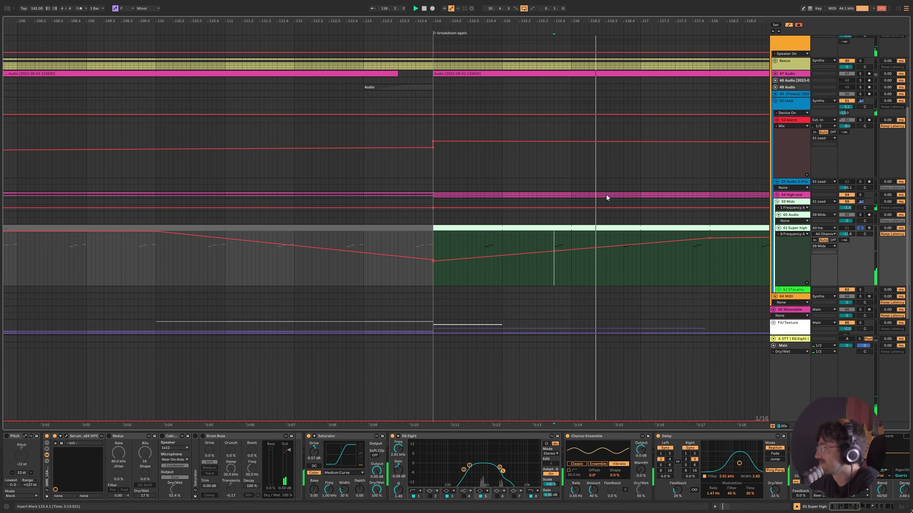
key("space")
Fit the whole arrangement in the view and enlarge the 60 Audio and Super high tracks inside the Mids group.
key("minus")
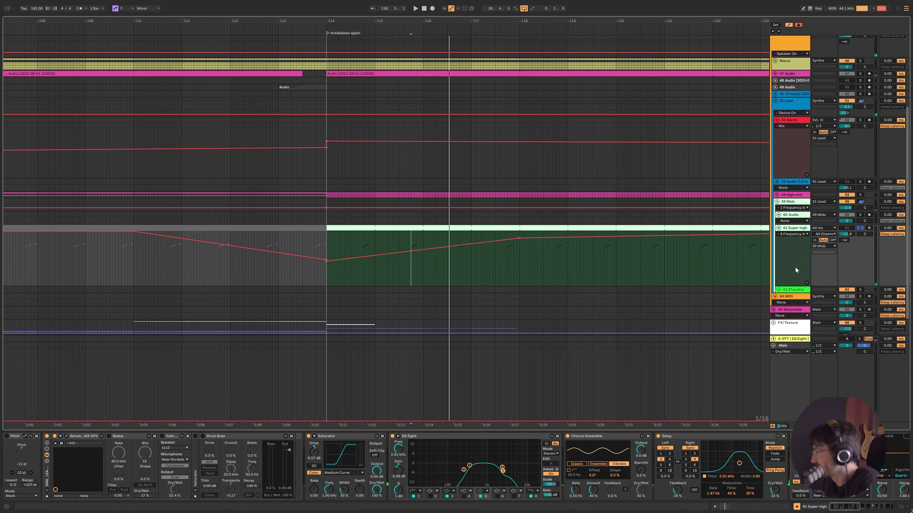
key("h")
key("w")
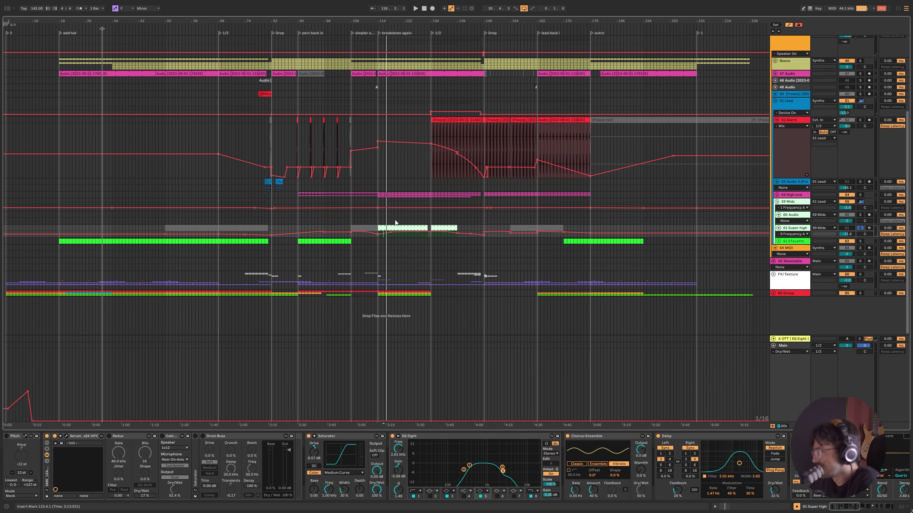
key("alt+plus")
key("alt+plus")
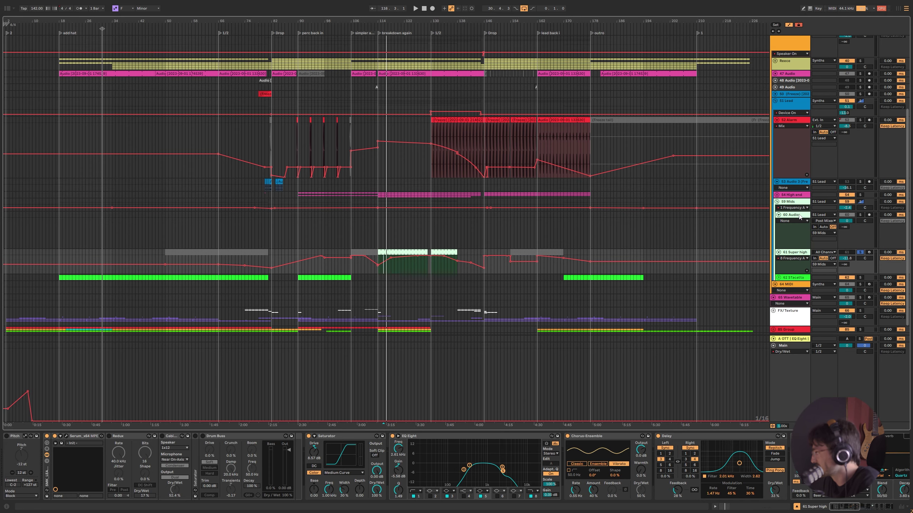
left_click(791, 227)
key("alt+plus")
Examine the Mids group's device chain, from EQ Eight and TDR Nova through StandardCLIP to the two sidechained Compressors.
left_click(799, 202)
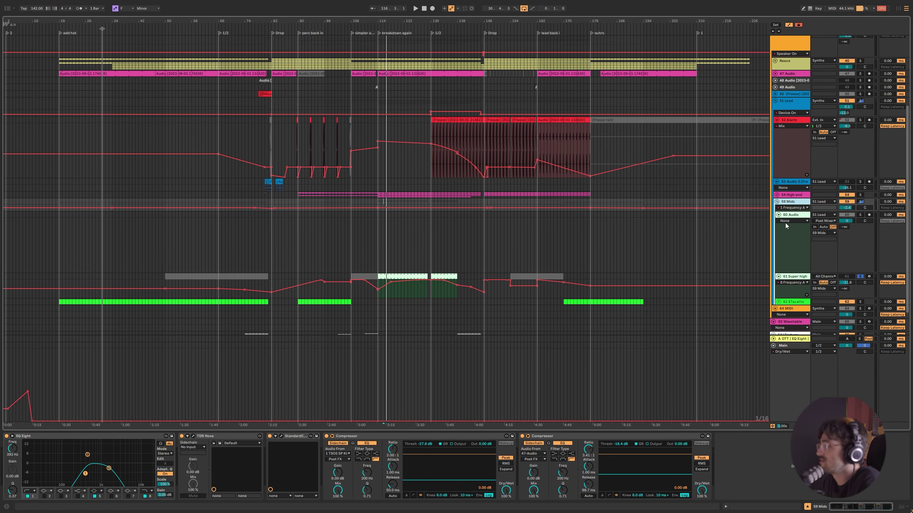
left_click(215, 436)
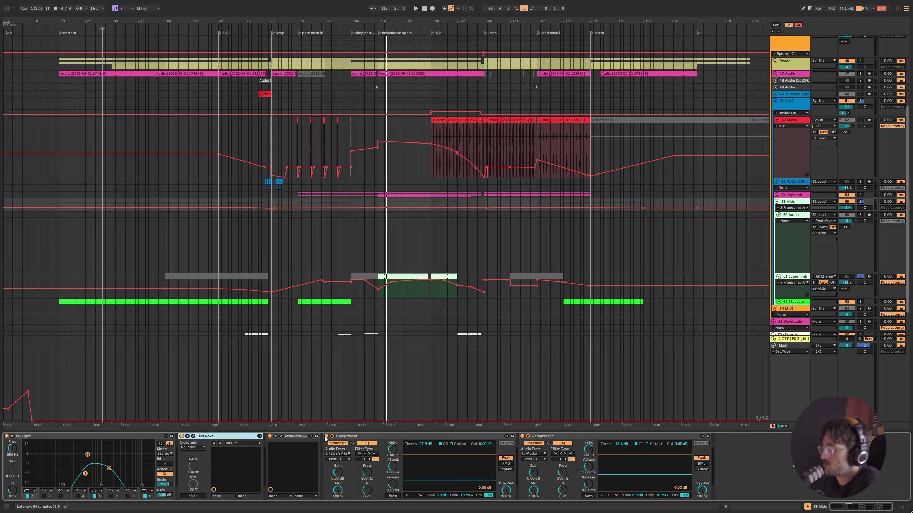
left_click(607, 446)
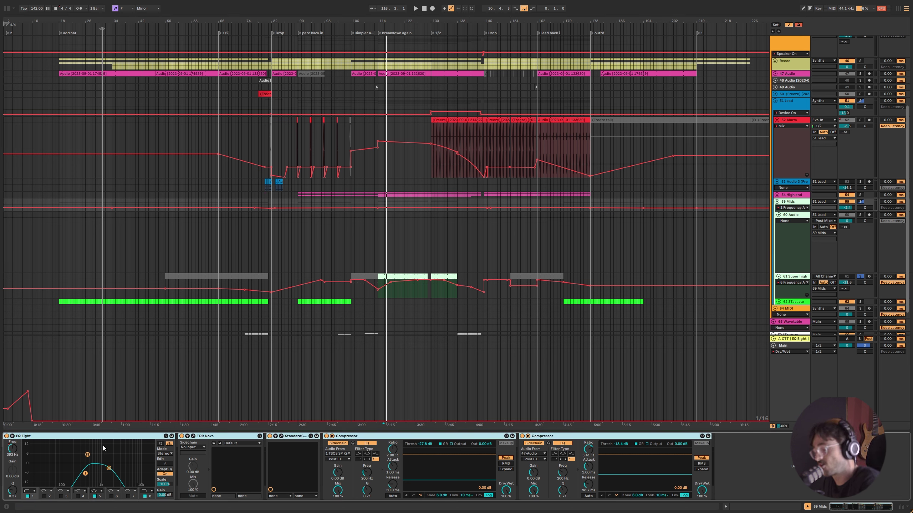
key("ctrl+a")
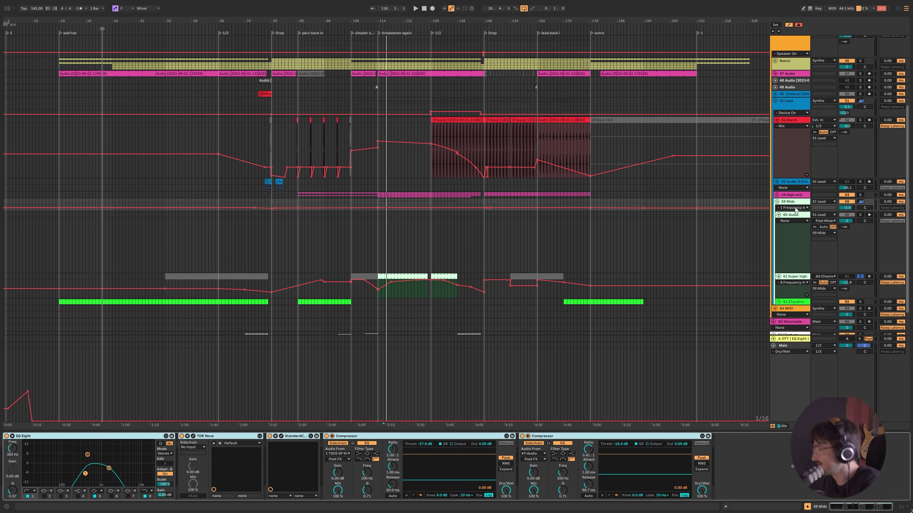
Enlarge the Mids group's frequency automation lane and place the insert marker at bar 66 to check the EQ Eight curve.
key("alt+plus")
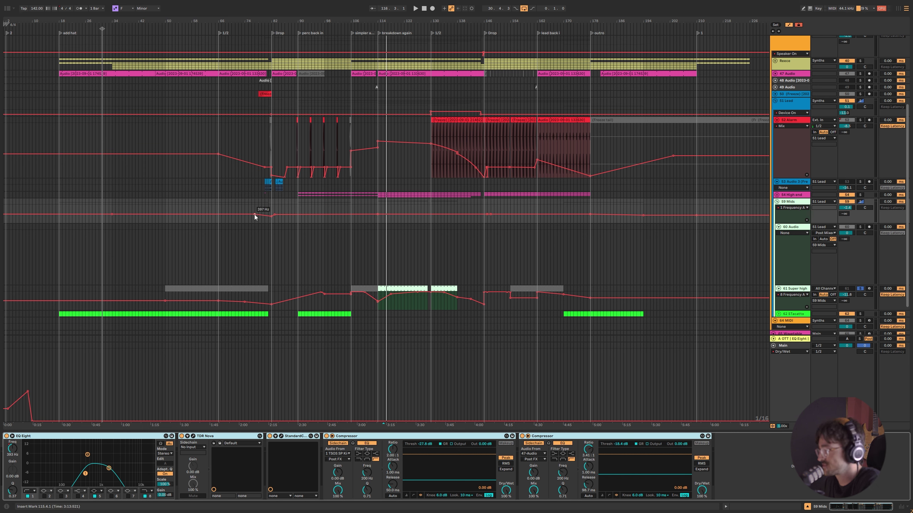
key("alt+plus")
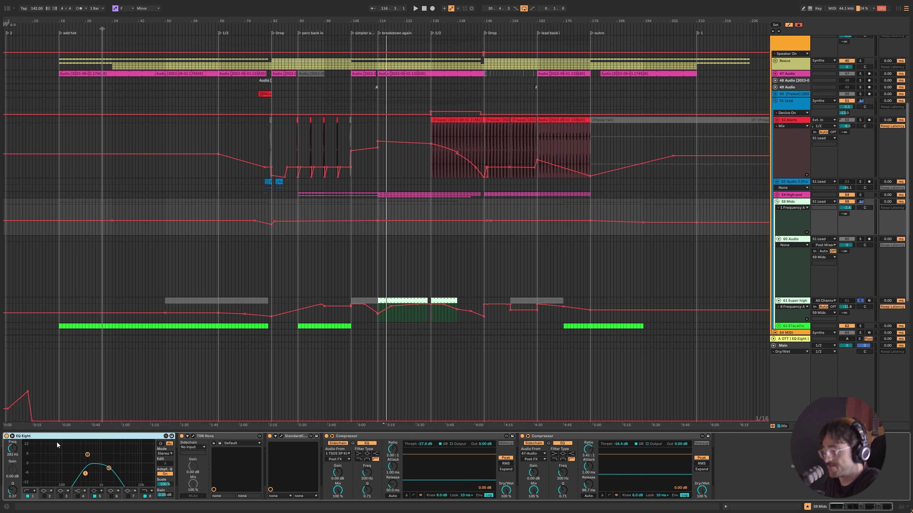
mouse_move(256, 223)
left_click(225, 208)
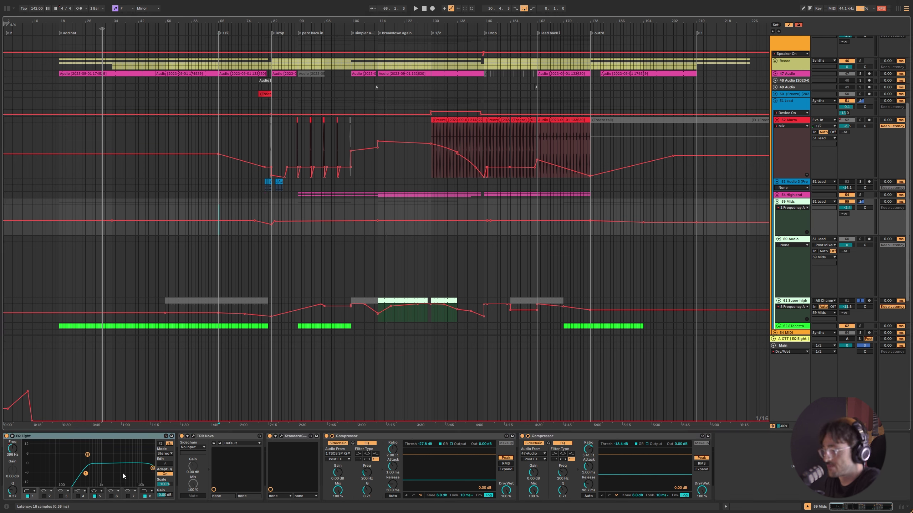
Play the soloed Mids group from bar 66 to check its EQ Eight spectrum.
left_click(73, 437)
key("space")
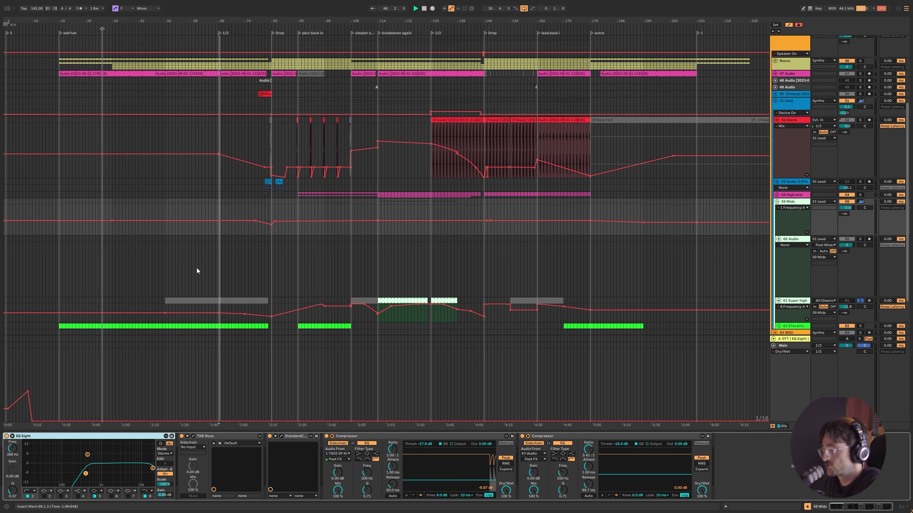
scroll(216, 255, "down", 5)
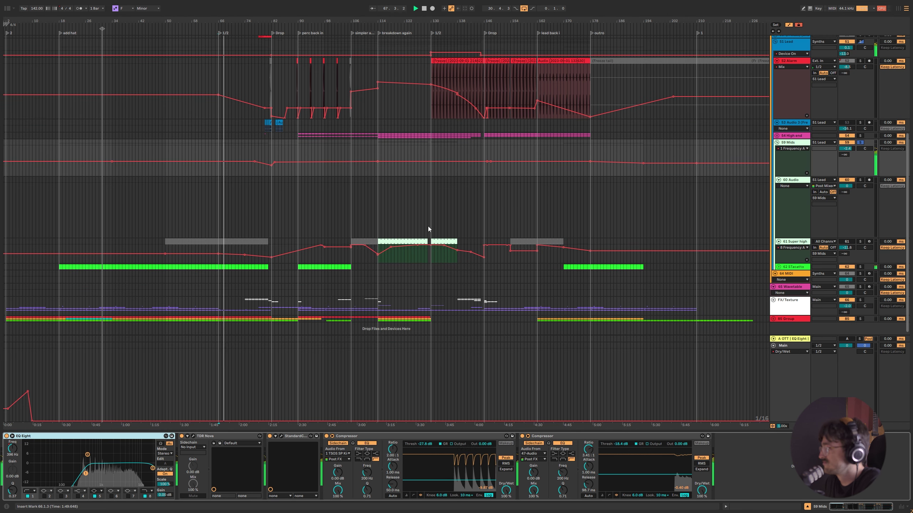
Open the TDR Nova plugin on the Mids group, examine its dynamic band II during playback, and close it.
left_click(193, 436)
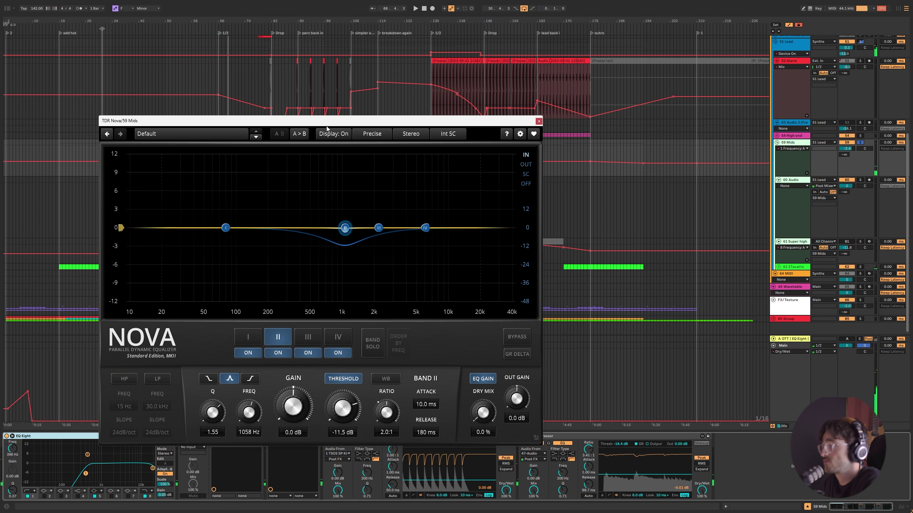
left_click_drag(327, 126, 436, 8)
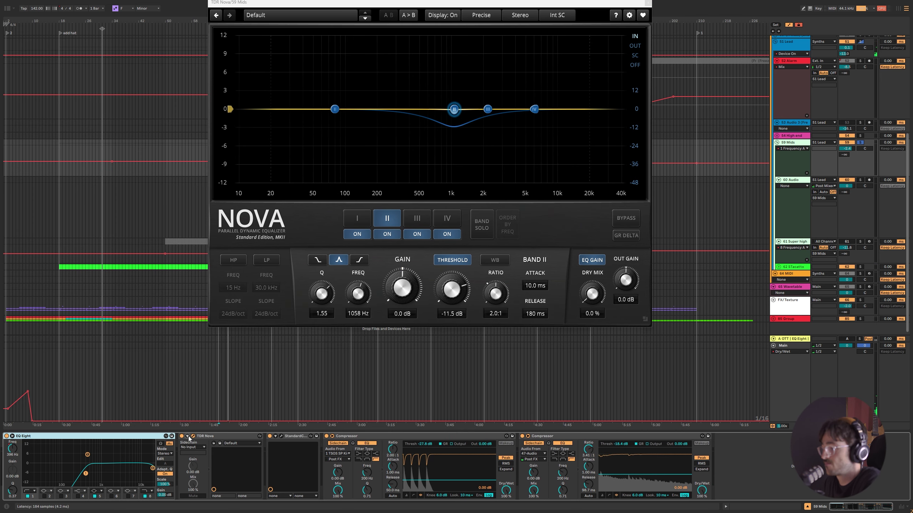
key("space")
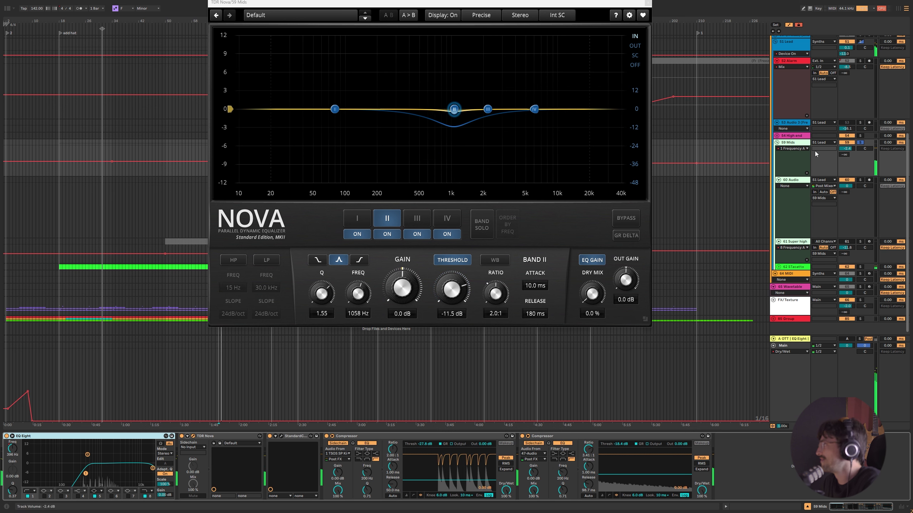
scroll(785, 104, "up", 3)
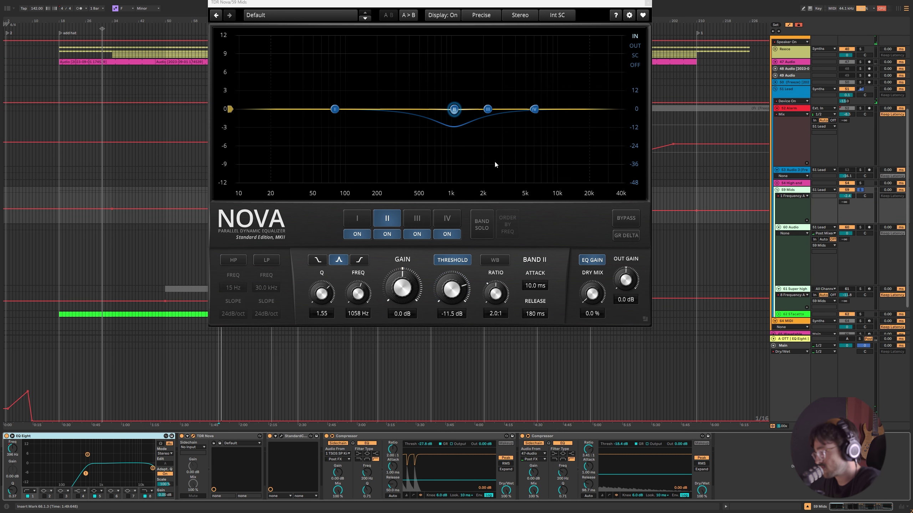
left_click(648, 3)
scroll(270, 229, "down", 3)
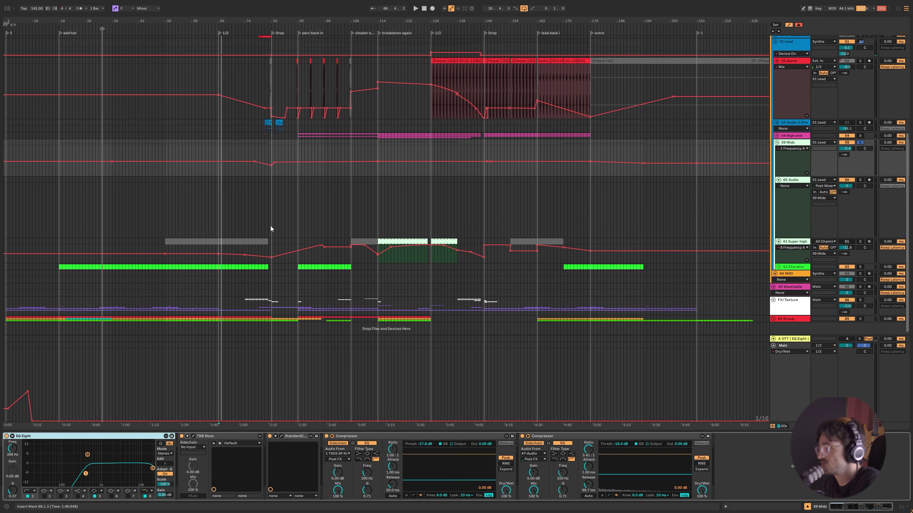
scroll(269, 223, "down", 1)
scroll(813, 160, "up", 1)
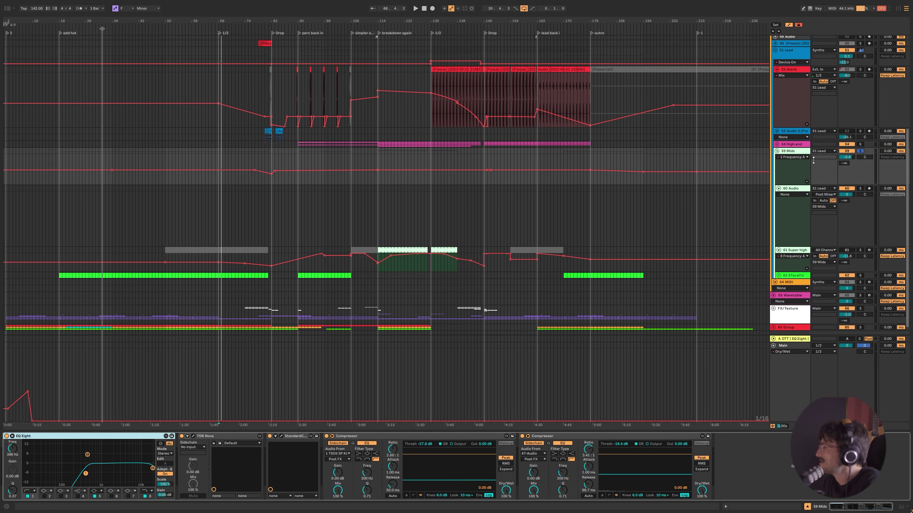
left_click(776, 151)
scroll(787, 169, "up", 2)
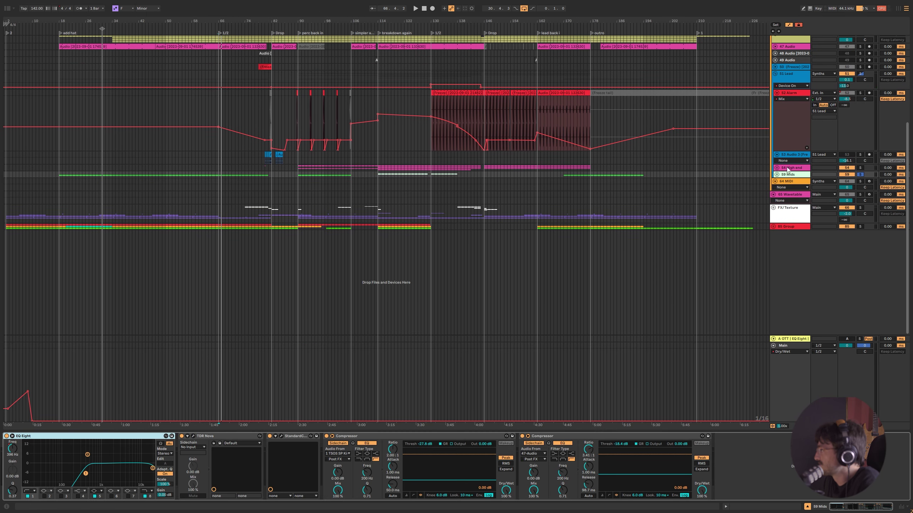
left_click(776, 175)
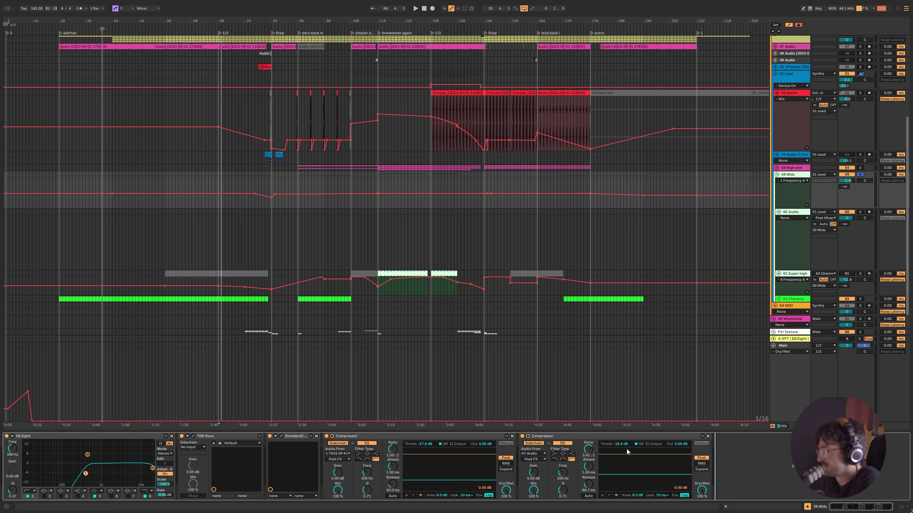
Check the sidechain sources of the Mids group's two Compressors, expanding and collapsing the 47 Audio track for reference.
left_click(478, 466)
left_click(552, 444, "shift")
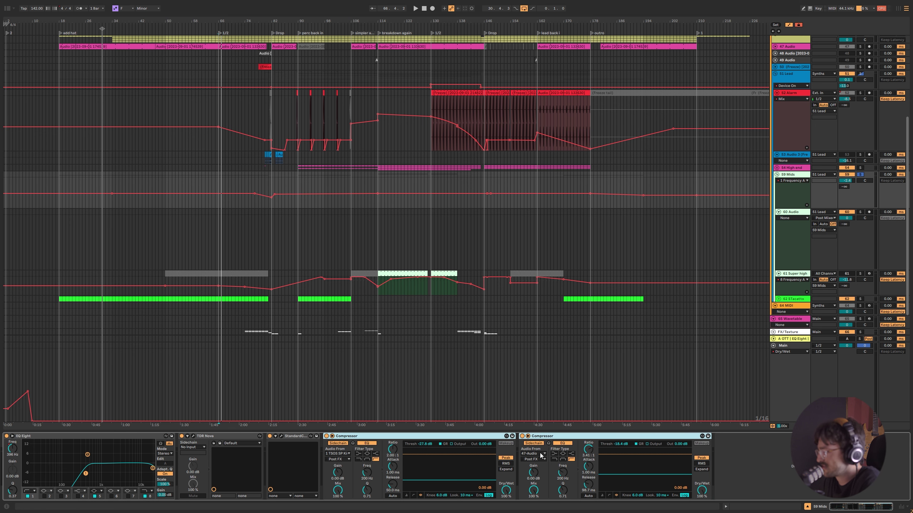
left_click(542, 454)
key("Escape")
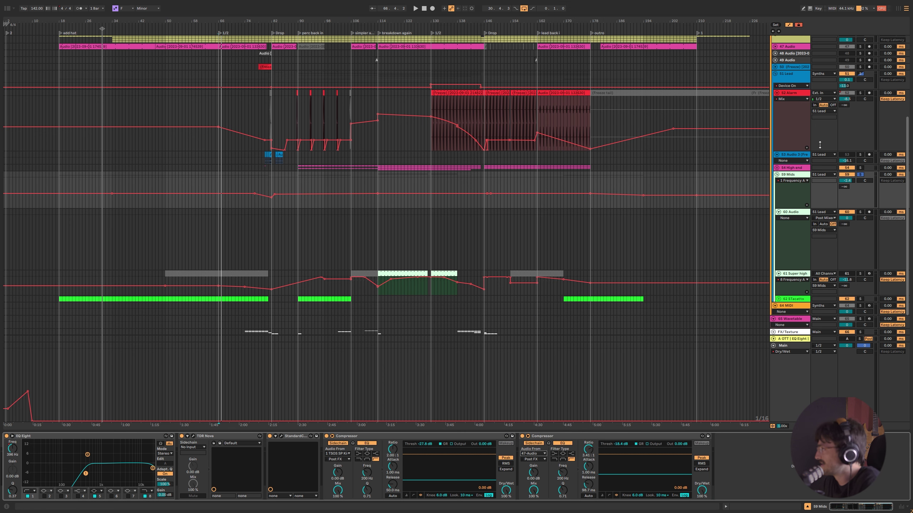
scroll(820, 144, "up", 3)
left_click(791, 95)
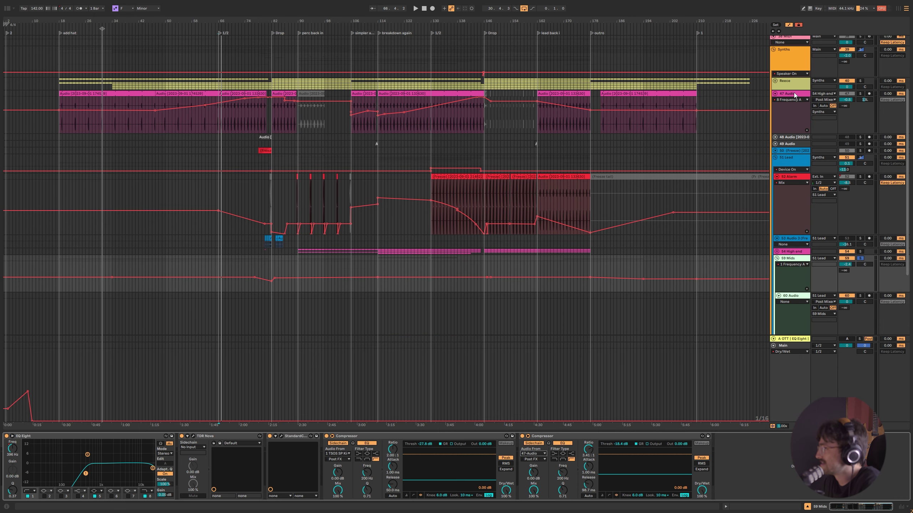
left_click(794, 95)
left_click(339, 455)
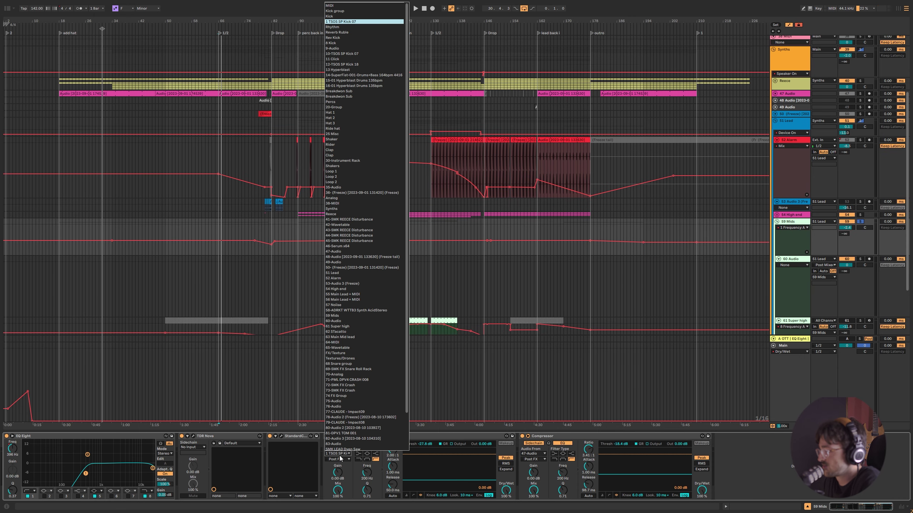
left_click(340, 458)
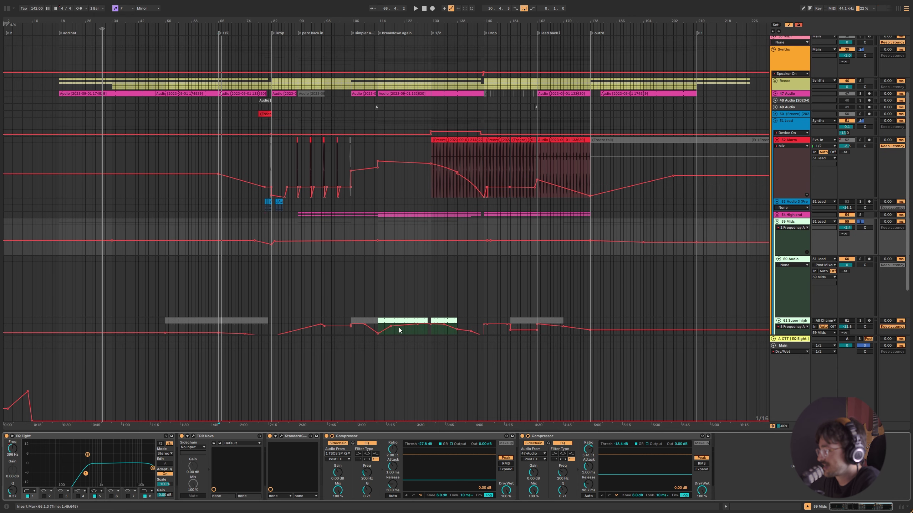
Collapse the Mids group, expand the High end group, and show the High end group's device chain.
left_click(777, 221)
left_click(777, 215)
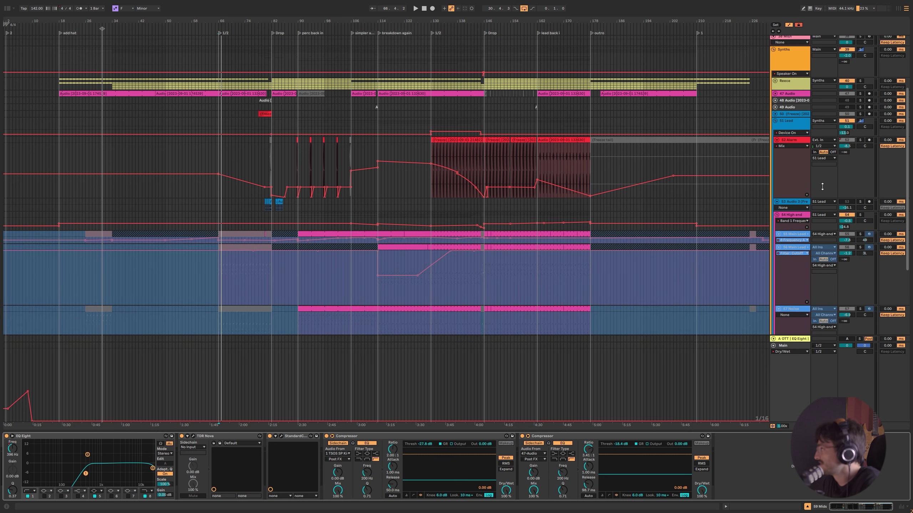
left_click(792, 141)
scroll(757, 170, "down", 3)
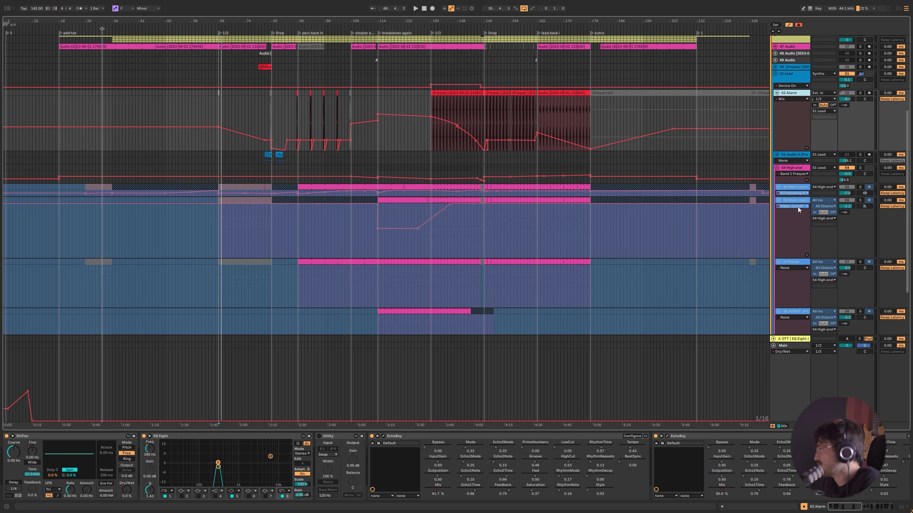
left_click(787, 168)
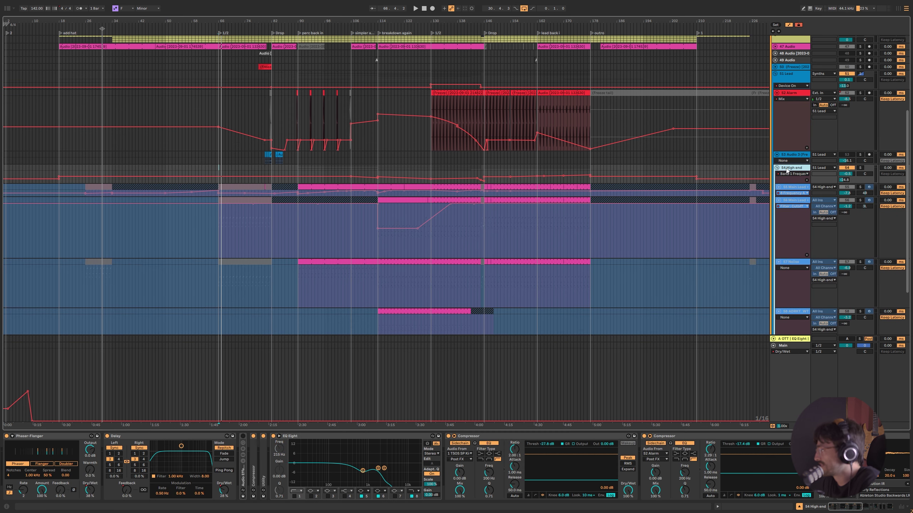
Try to unfreeze all four tracks inside the High end group at once.
left_click(792, 188)
scroll(789, 292, "down", 5)
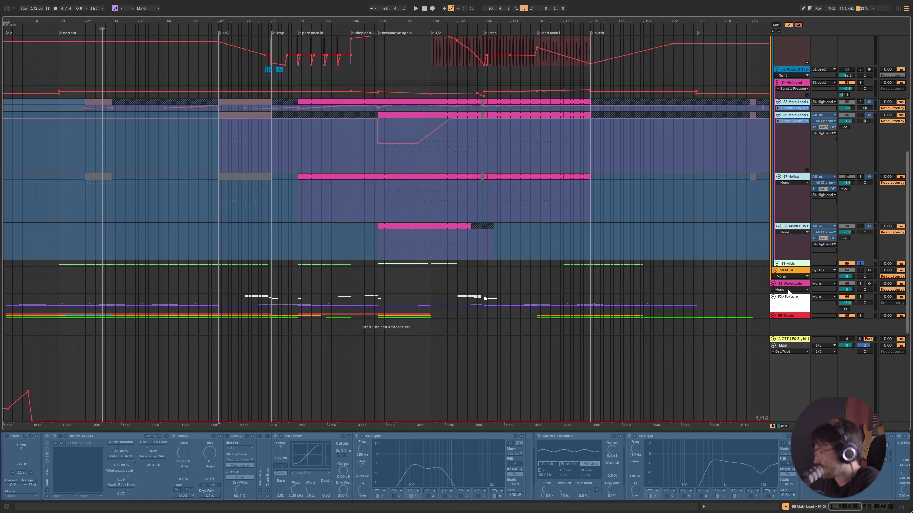
right_click(782, 231)
left_click(764, 254)
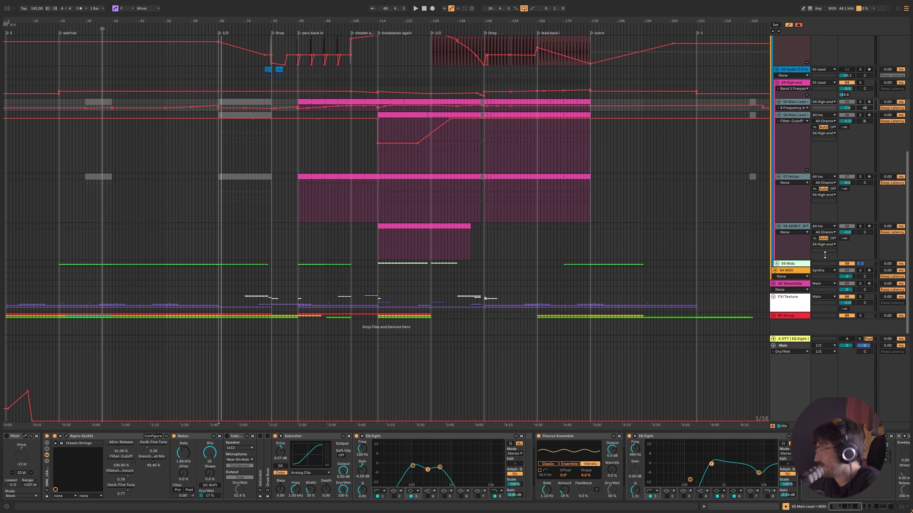
key("ctrl+z")
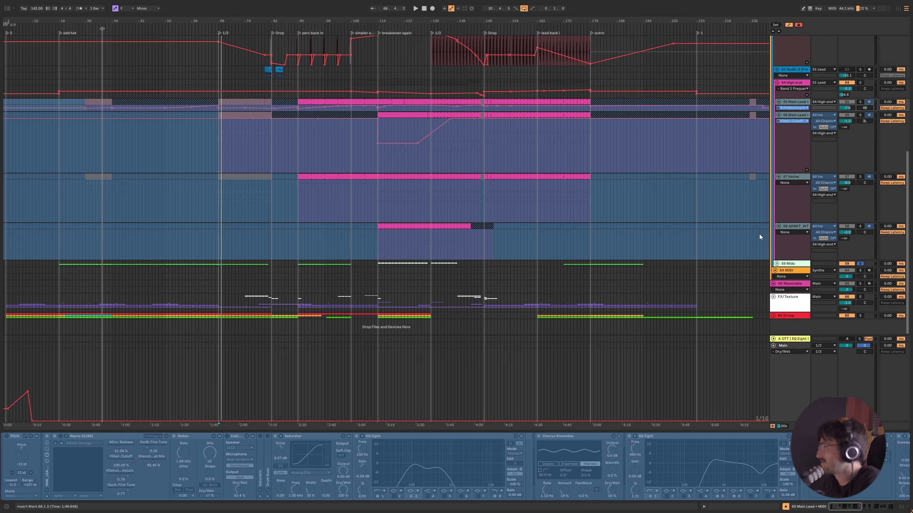
Unfreeze only the ADRKT synth track in the High end group.
right_click(794, 228)
key("Escape")
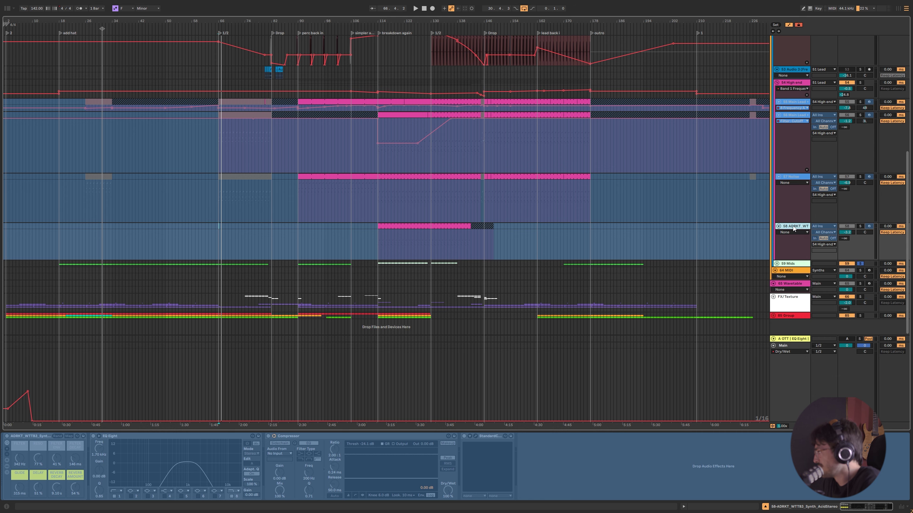
right_click(793, 228)
left_click(472, 247)
Play the soloed ADRKT synth track from the "breakdown again" marker at 114.1.1, and unsolo it.
scroll(402, 242, "up", 4)
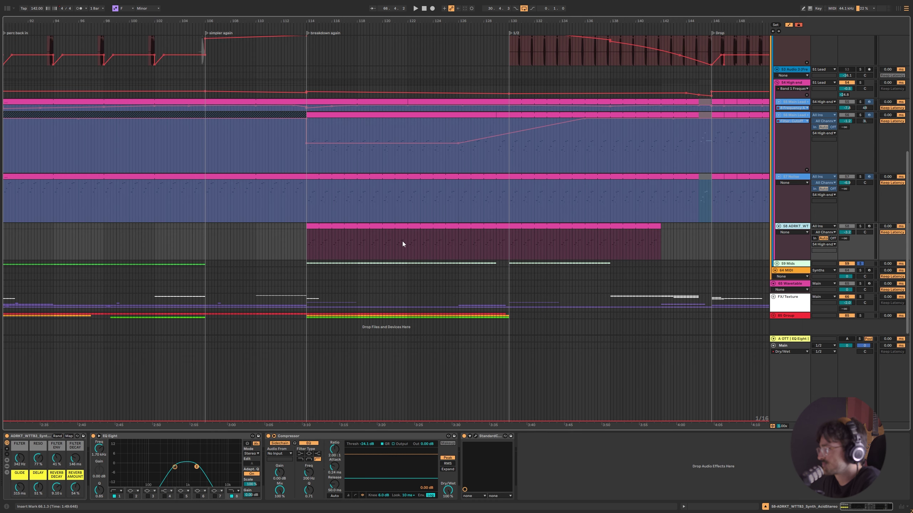
left_click(314, 226)
key("space")
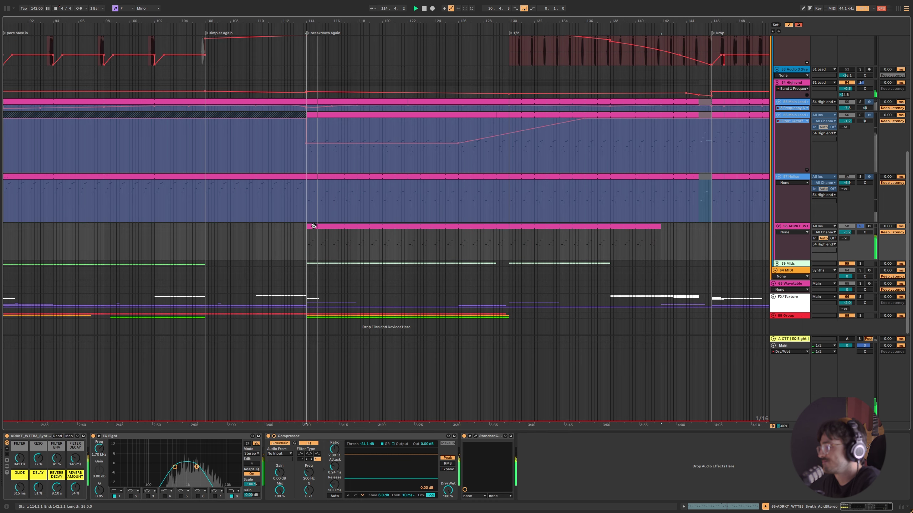
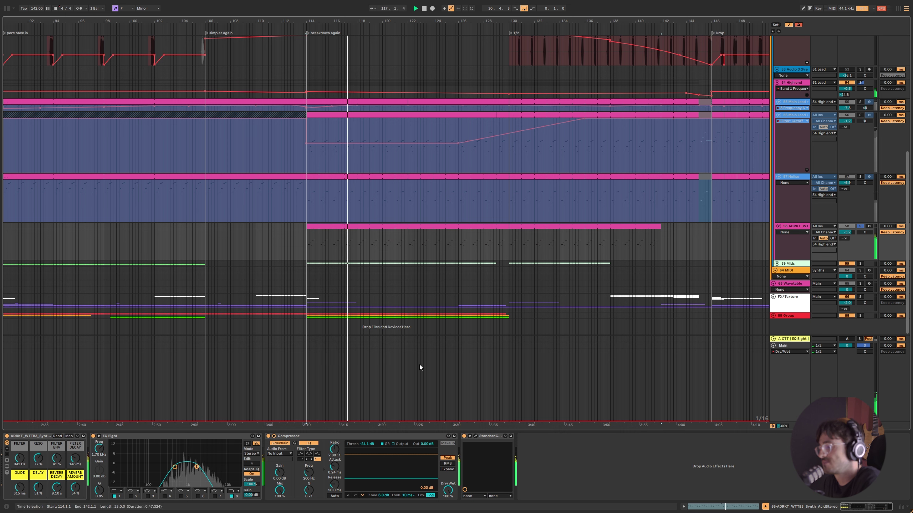
left_click(860, 227)
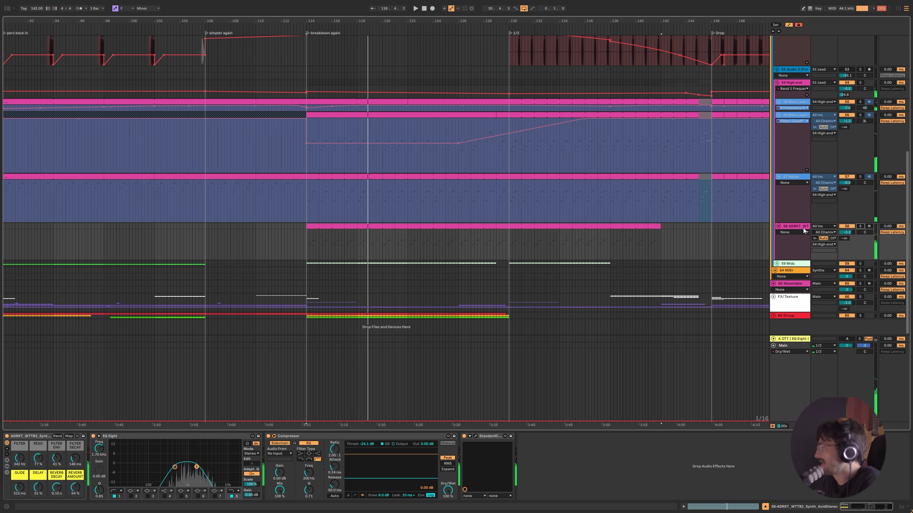
Listen to the soloed 57 Noise track and the soloed High end group in the "breakdown again" section.
left_click(860, 176)
left_click(276, 202)
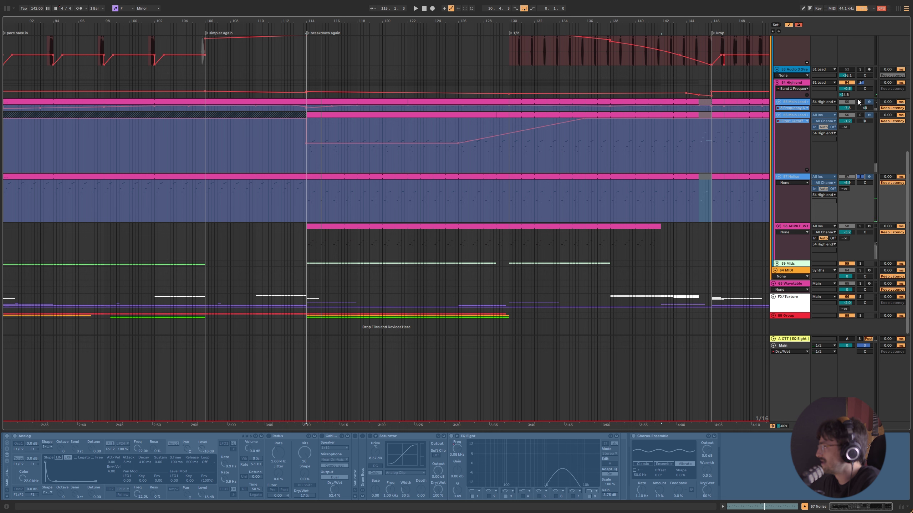
left_click(861, 83)
left_click(332, 95)
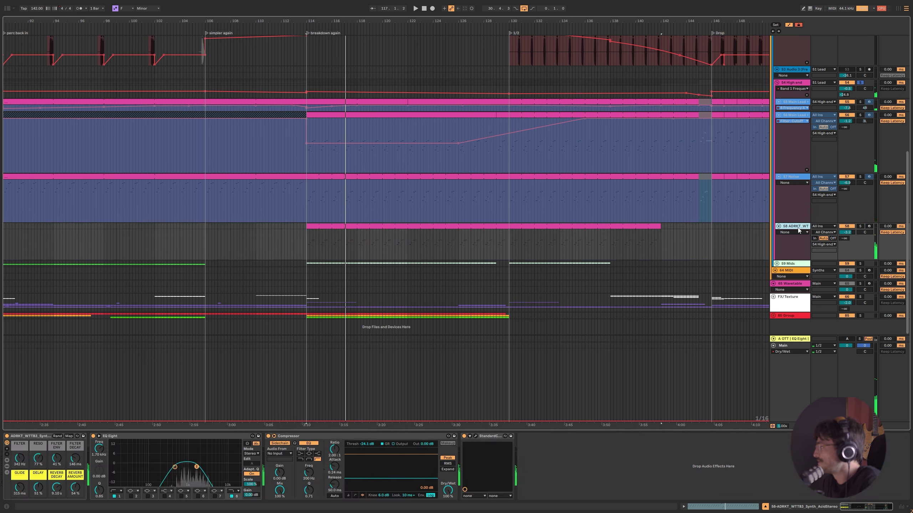
Freeze the ADRKT synth track again and collapse the 57 Noise track.
left_click(801, 238)
right_click(807, 186)
left_click(792, 180)
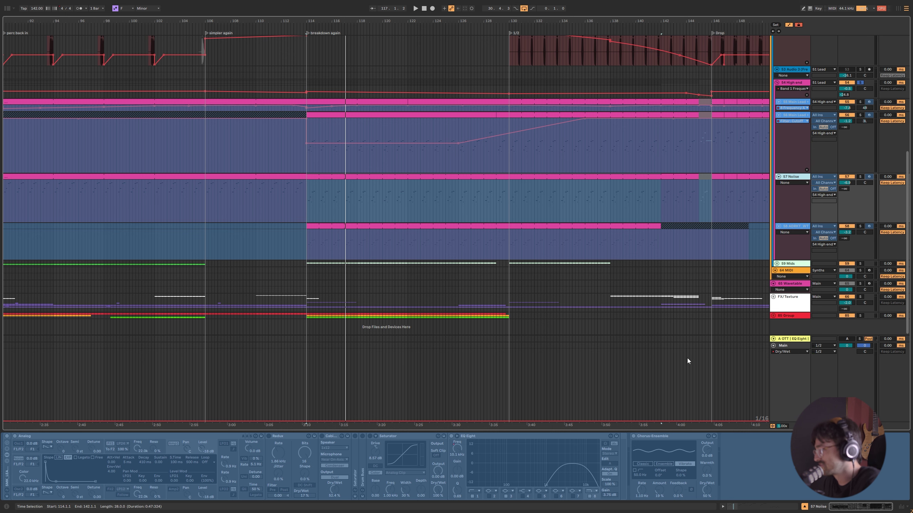
scroll(835, 207, "up", 2)
left_click_drag(784, 257, 799, 225)
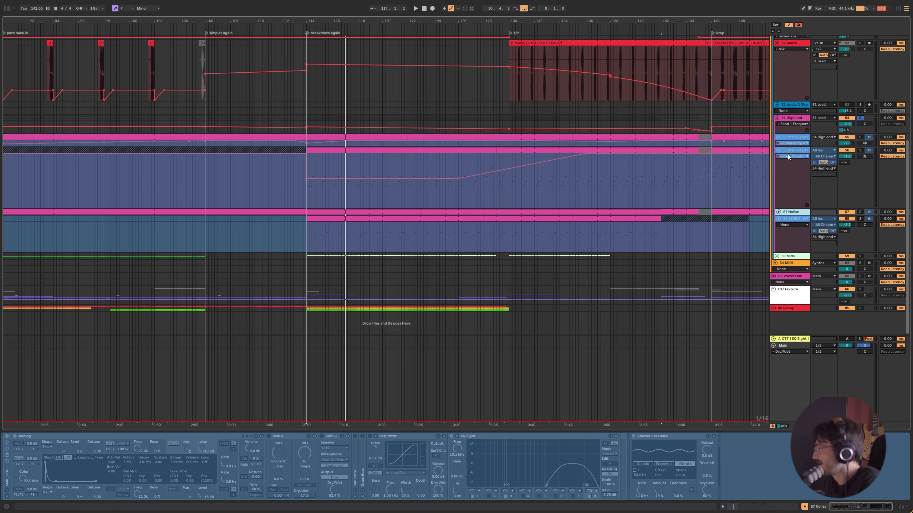
Solo the 56 Main Lead track and play it from the "breakdown again" marker.
left_click(790, 151)
left_click(860, 151)
key("space")
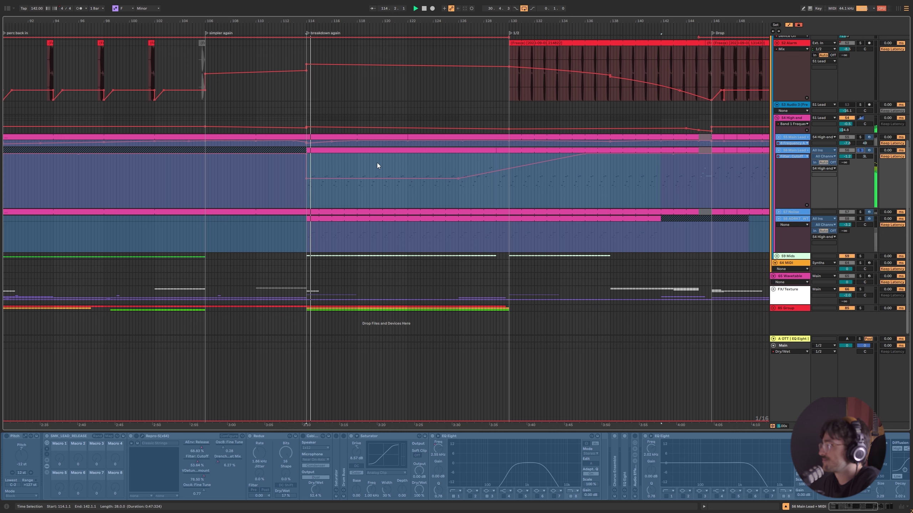
scroll(541, 144, "right", 10)
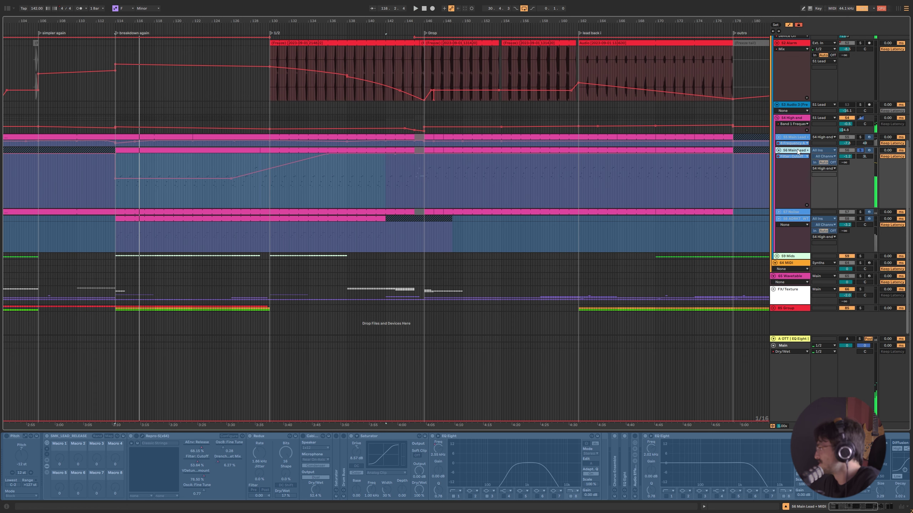
Unfreeze the 56 Main Lead track and show its EQ Eight Output Gain automation.
right_click(797, 151)
key("Escape")
left_click(792, 156)
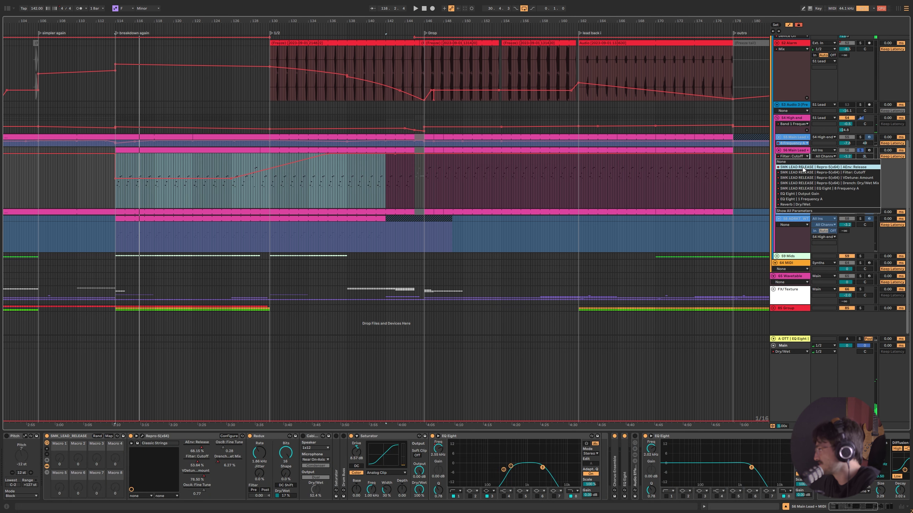
left_click(819, 189)
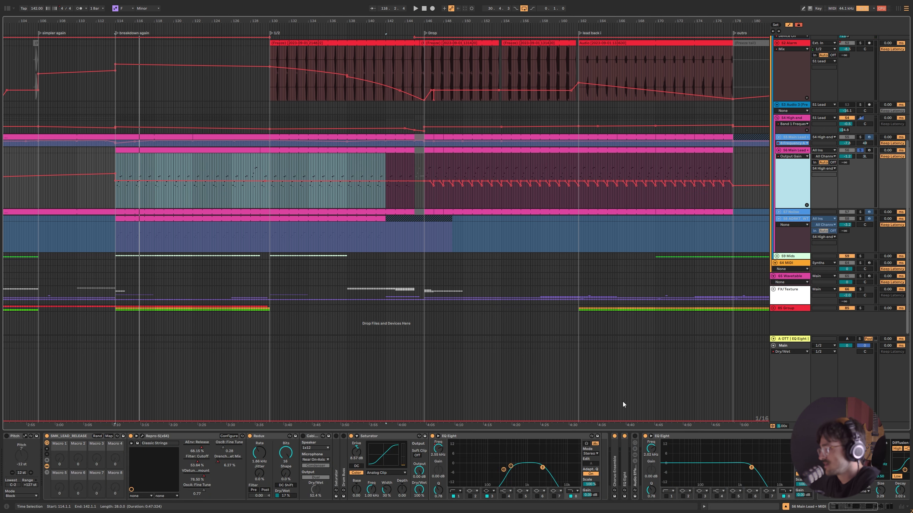
Select the Main Lead's Output Gain automation from 145.4.4 to 147.1.1 around the Drop.
scroll(448, 169, "up", 8)
left_click_drag(340, 168, 480, 188)
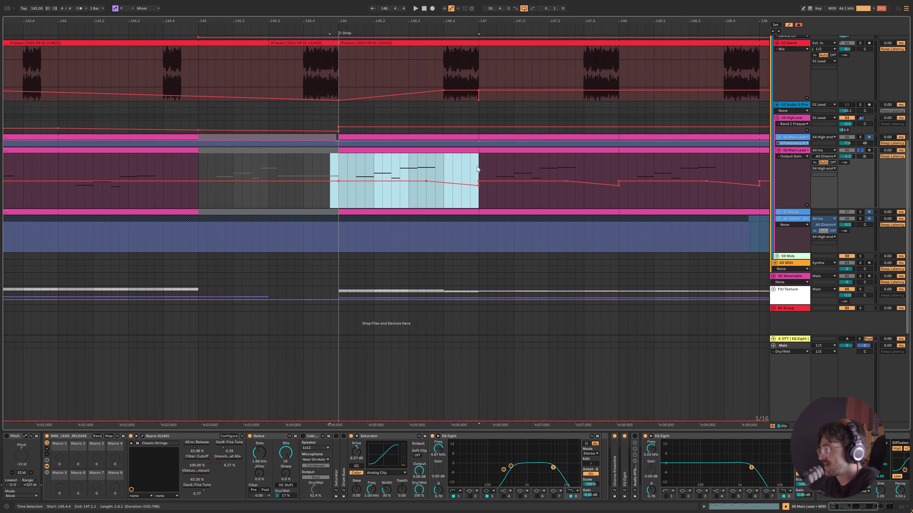
Select the three beats following the Drop on the 56 Main Lead track and set the insert marker at 146.4.1 on the Alarm track.
key("Down")
left_click_drag(339, 168, 443, 169)
left_click(447, 66)
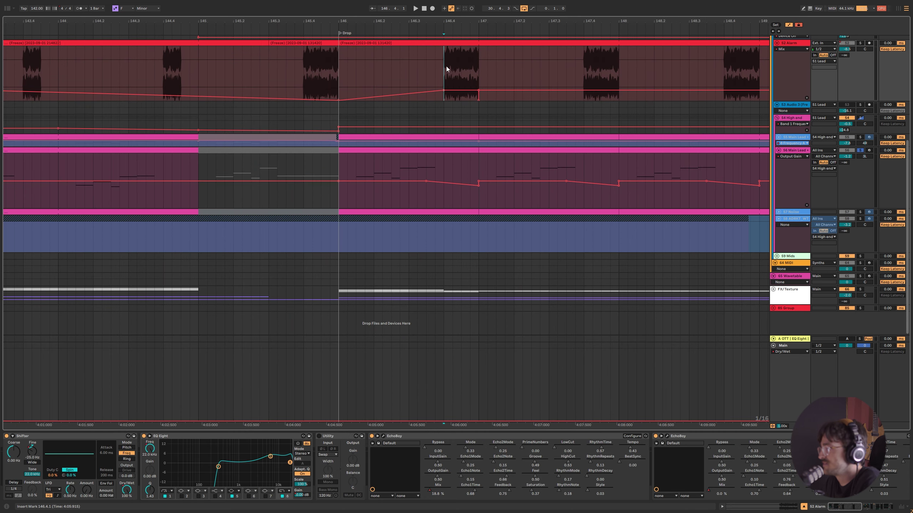
Solo the Alarm track together with the 56 Main Lead and play both from the Drop at 146.1.1.
left_click(345, 172)
scroll(611, 169, "up", 1)
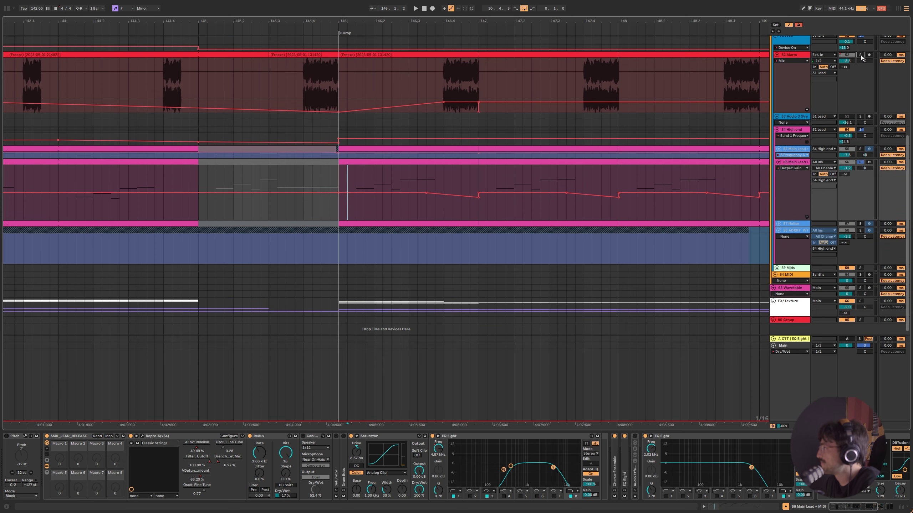
left_click(860, 162)
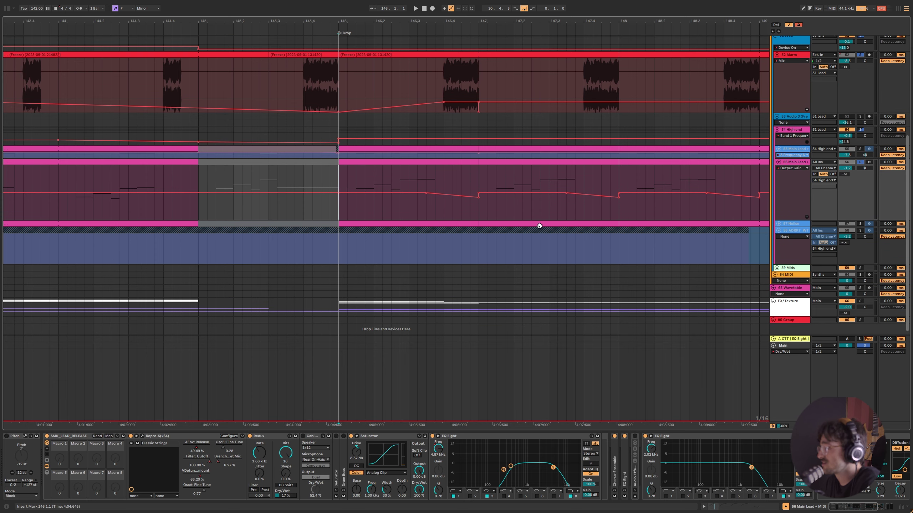
key("space")
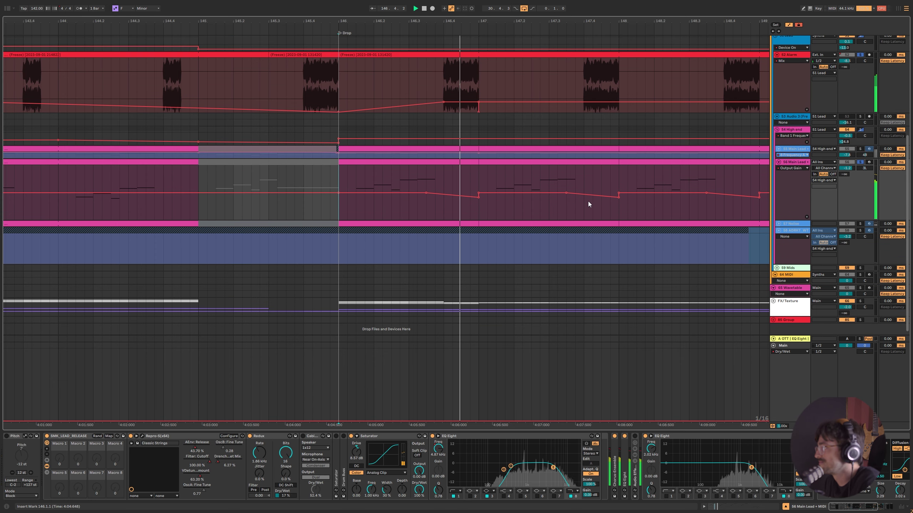
key("space")
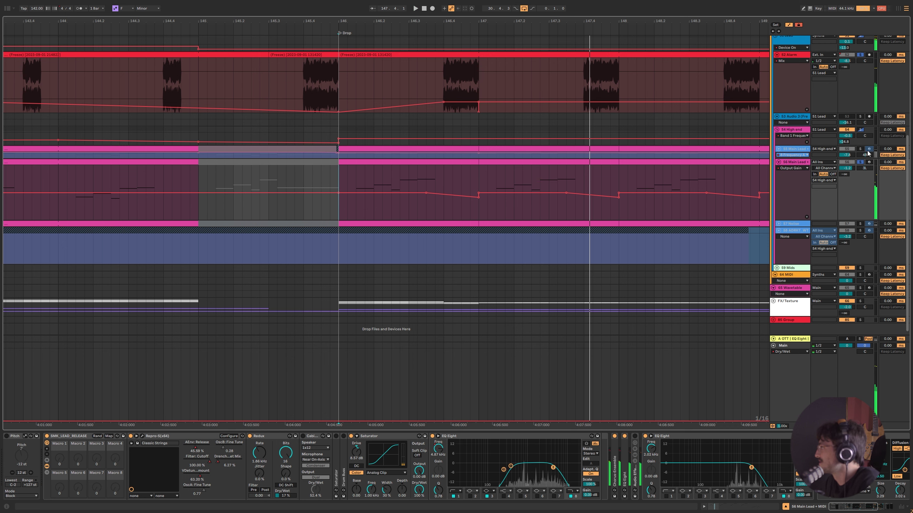
Solo the whole 54 High end group and play it from the Drop marker.
left_click(859, 130)
key("space")
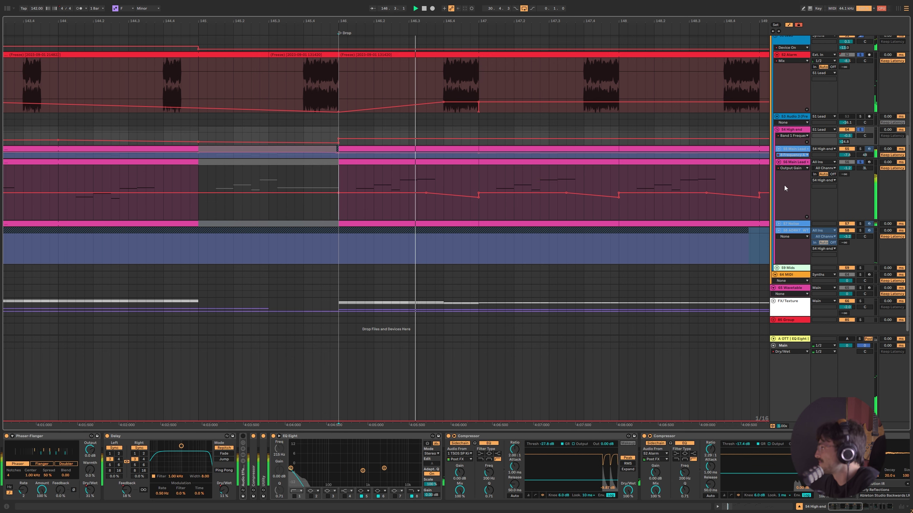
key("space")
Show the 56 Main Lead's EQ Eight 1 Frequency A automation across the whole section and widen the grid to 1/1.
left_click(793, 169)
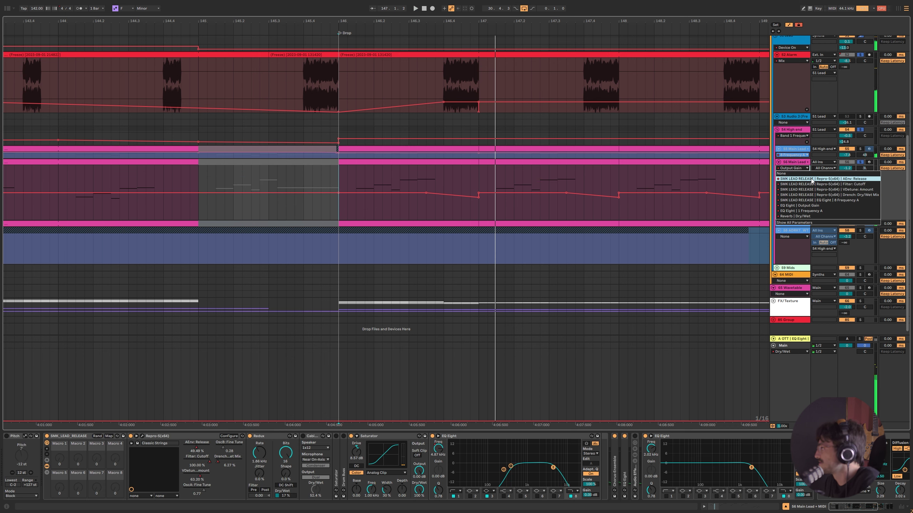
left_click(801, 210)
scroll(413, 212, "down", 10)
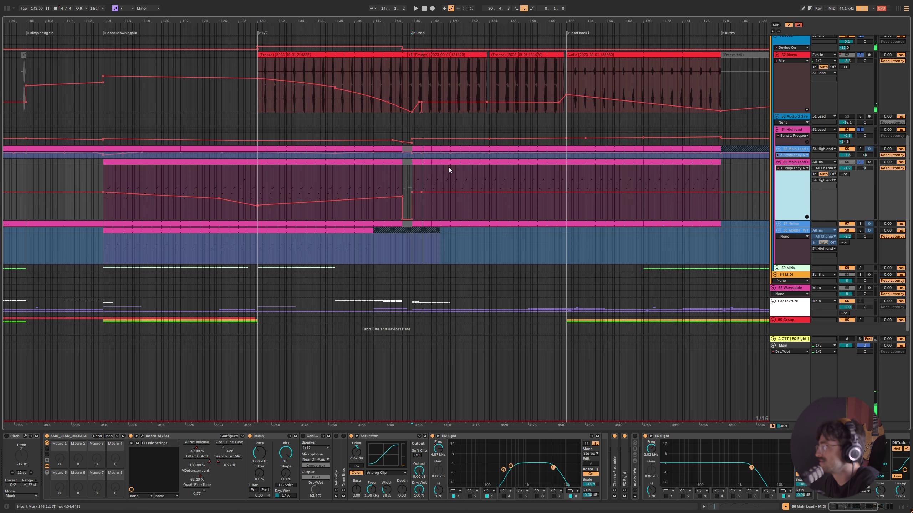
key("ctrl+2")
key("ctrl+2")
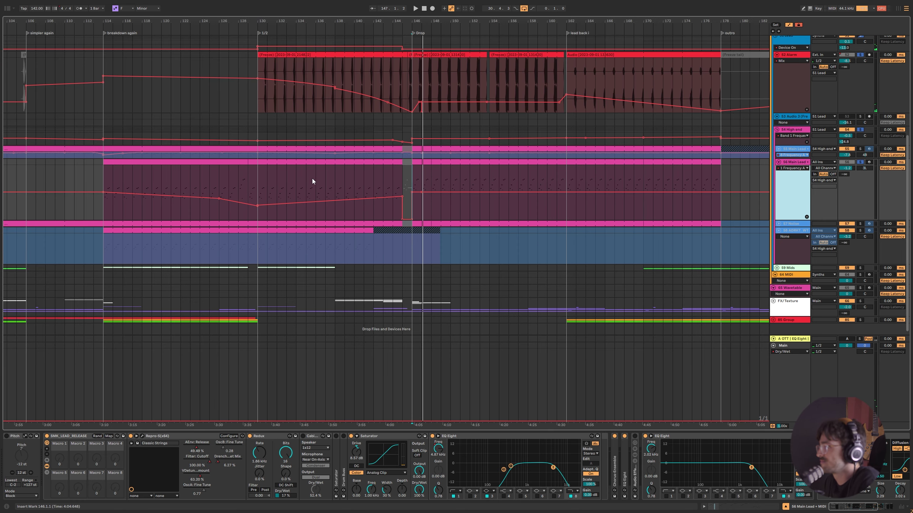
Play the soloed lead from the "lead back i" marker at 162.1.1.
left_click(565, 175)
key("space")
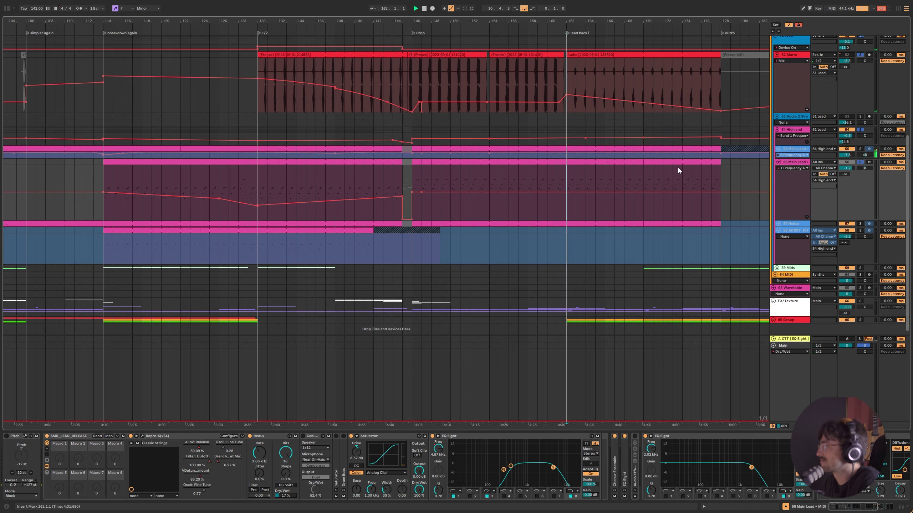
scroll(622, 49, "up", 5)
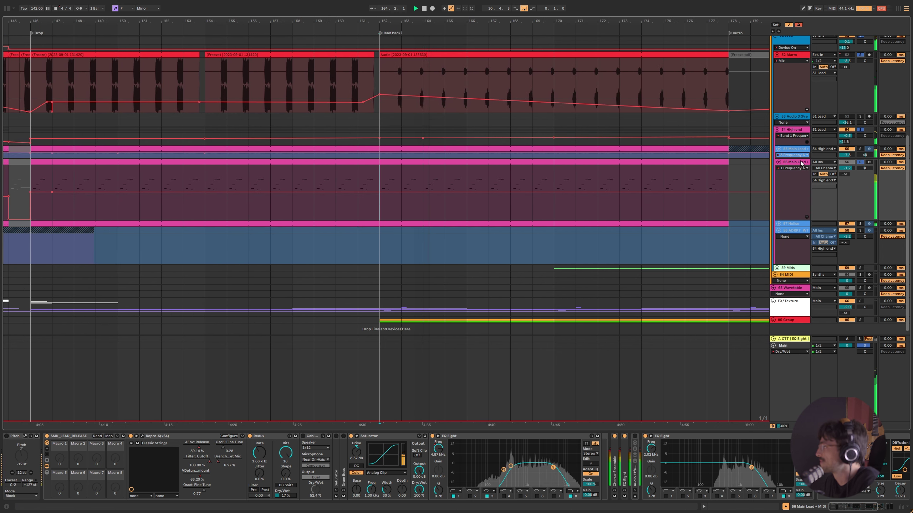
Freeze the 56 Main Lead track again and unfold the 55 Main Lead track.
left_click(808, 168)
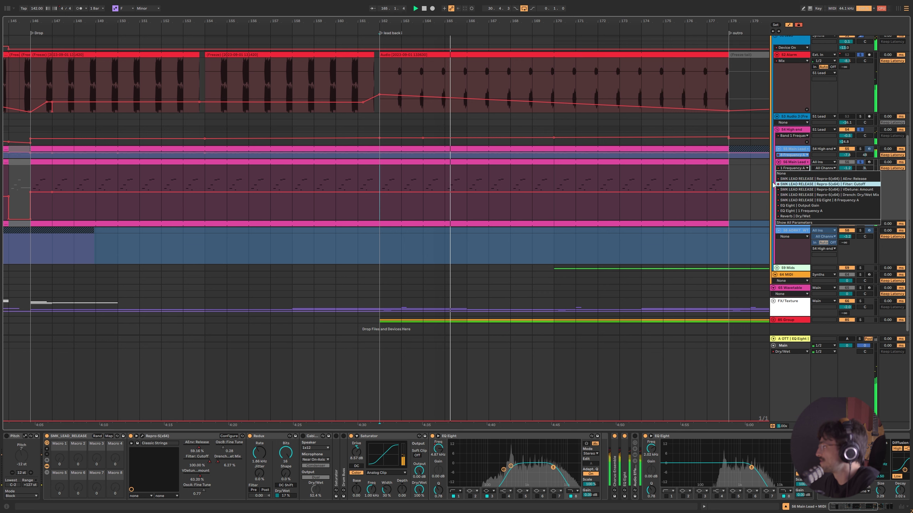
key("Escape")
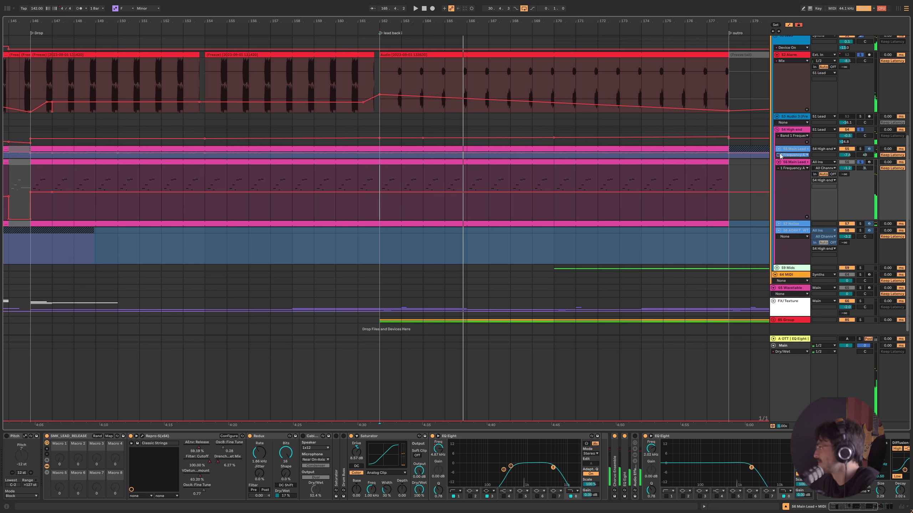
left_click(792, 167)
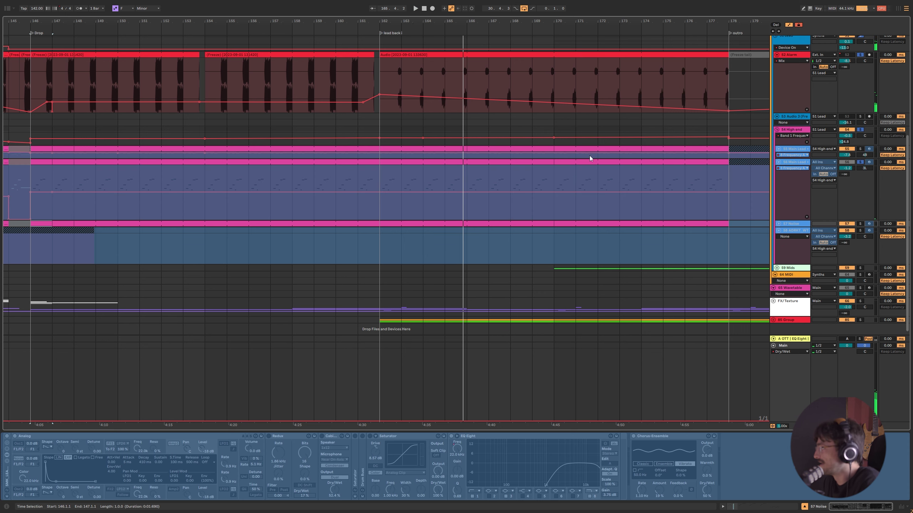
left_click(504, 187)
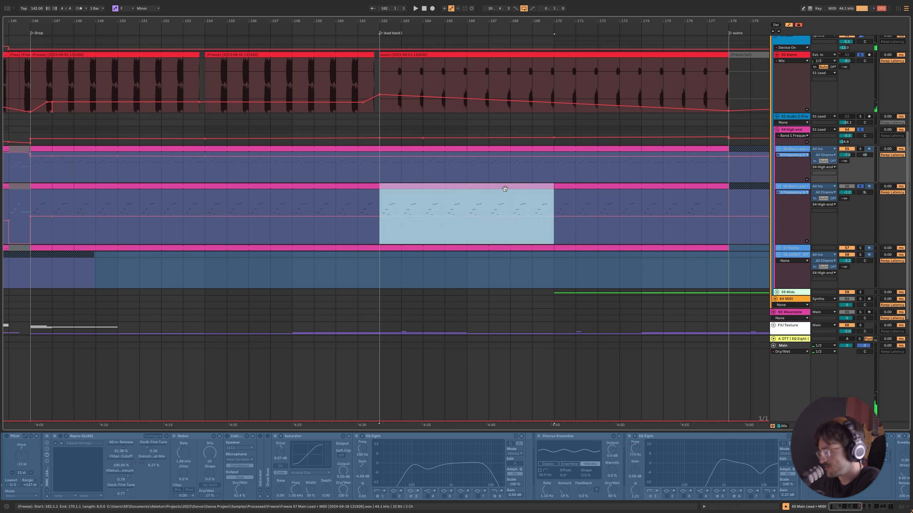
left_click(467, 201)
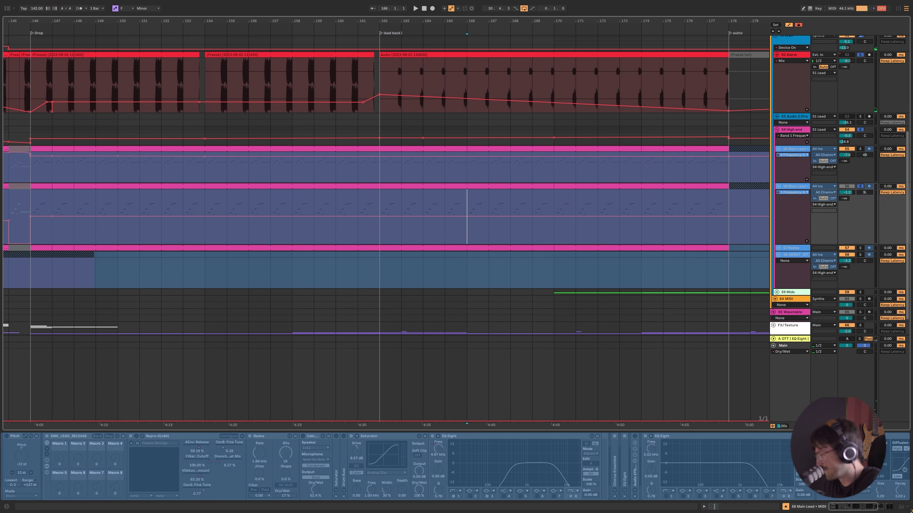
left_click(886, 510)
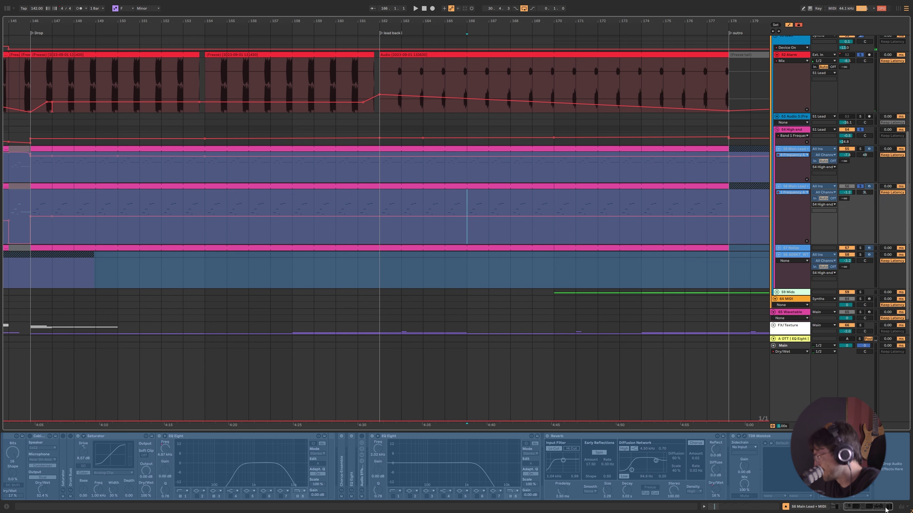
left_click(842, 505)
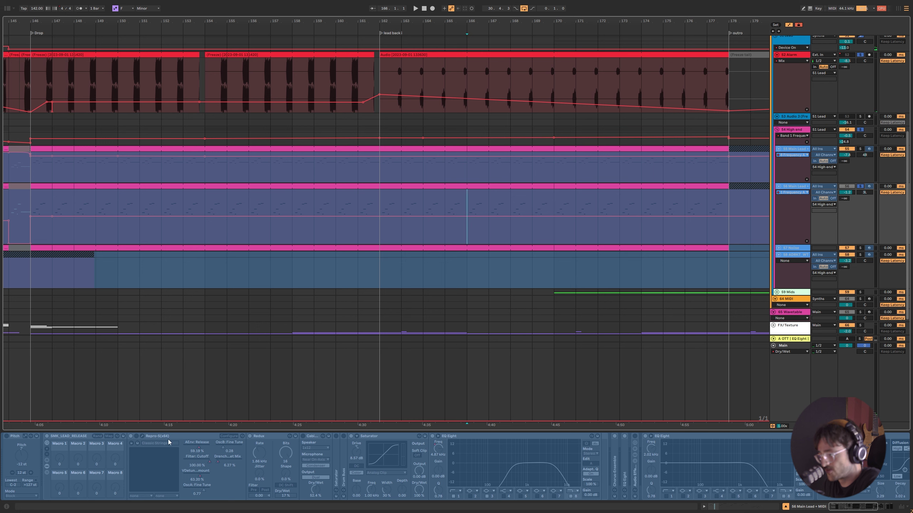
Solo the 55 Main Lead track and unfreeze it, with the insert marker at 162.1.1.
left_click(379, 171)
left_click(795, 150)
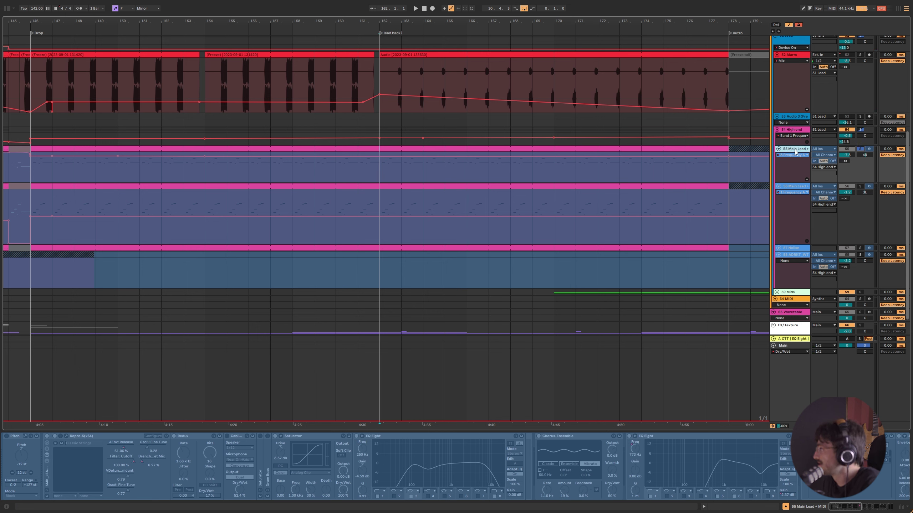
right_click(797, 153)
left_click(461, 176)
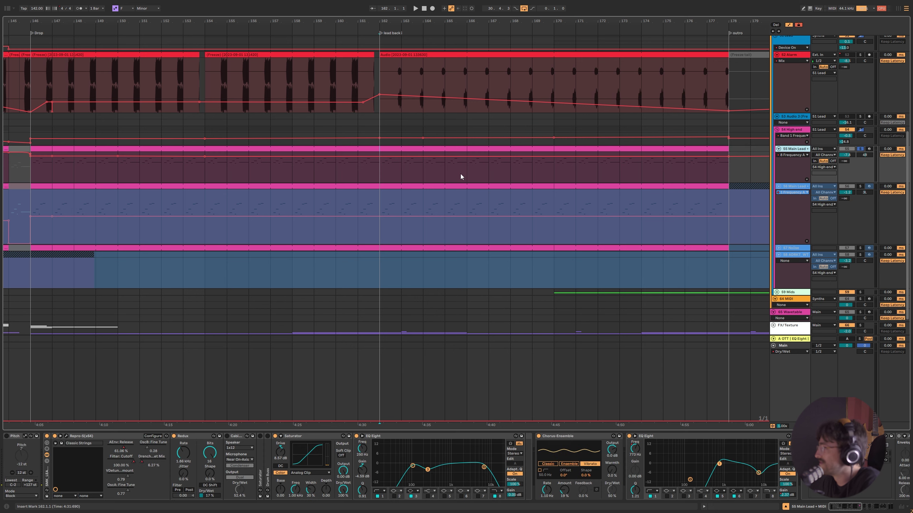
Enlarge the 55 Main Lead track and play its section from 162.1.1 to 166.1.1.
key("alt+plus")
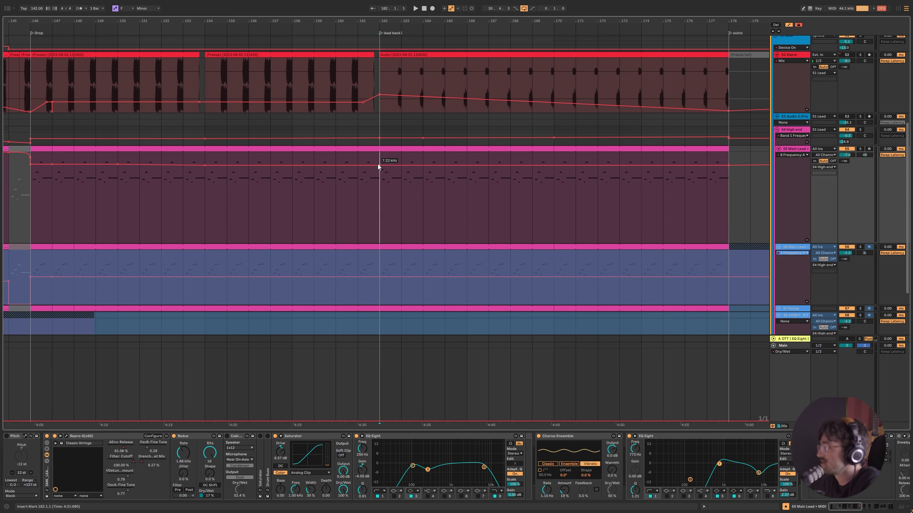
left_click(383, 147)
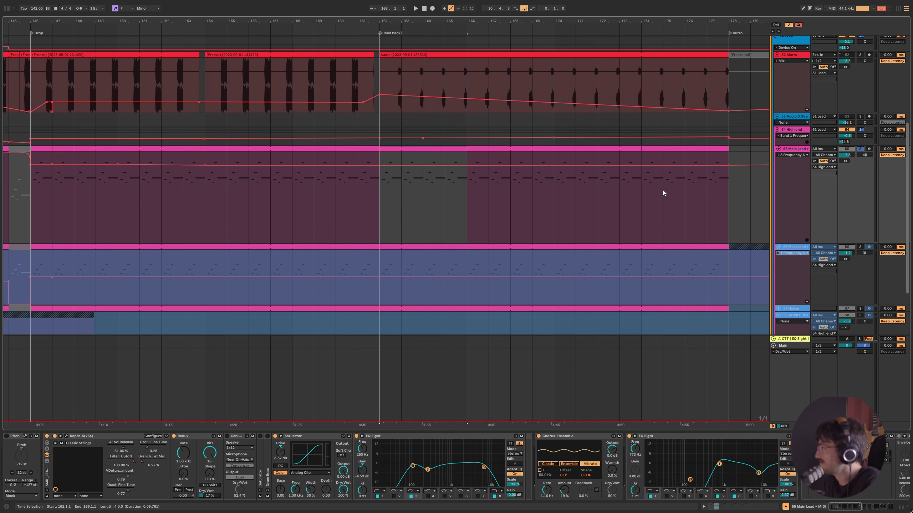
key("space")
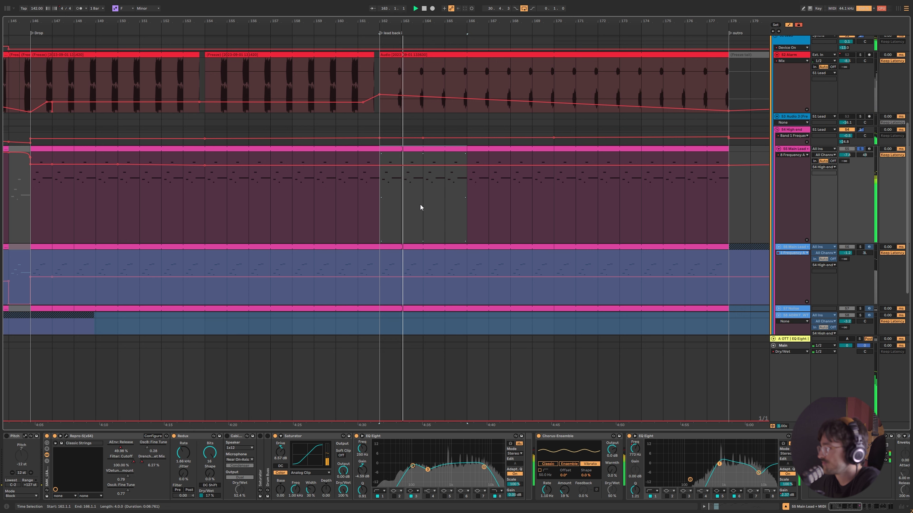
left_click(805, 155)
left_click(800, 155)
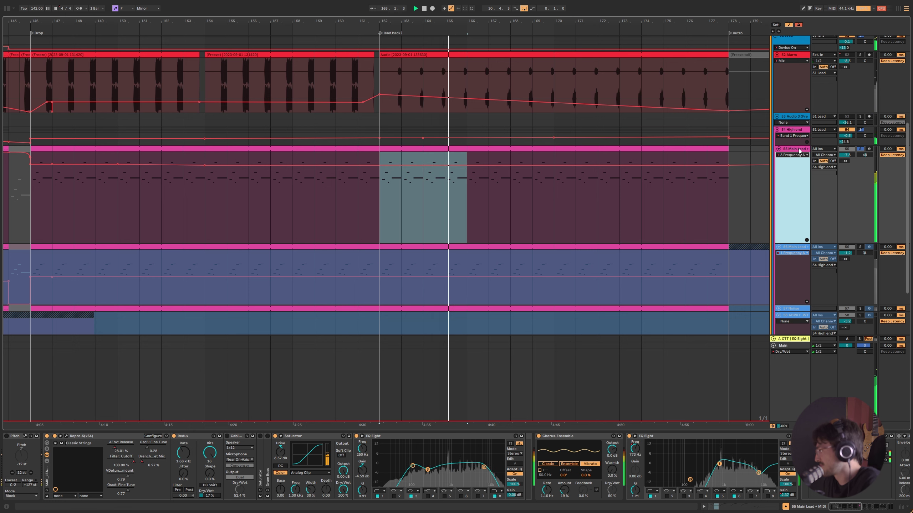
left_click(879, 507)
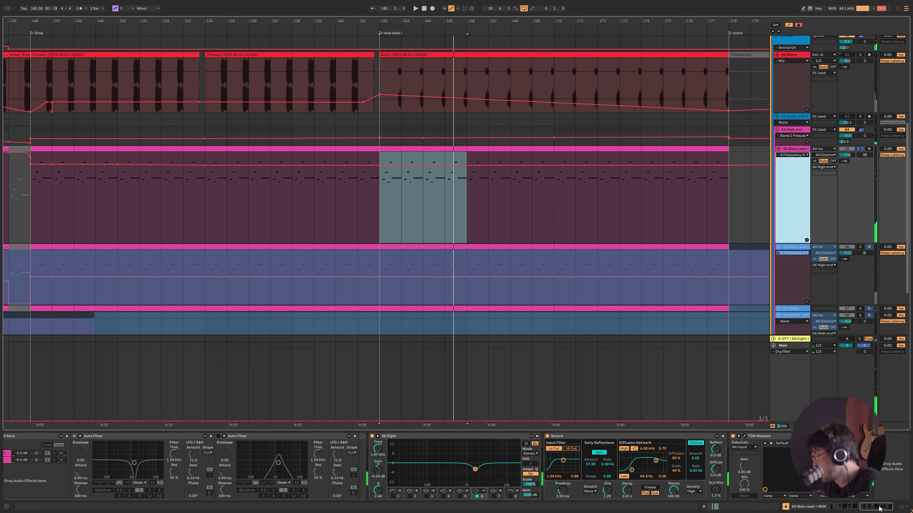
left_click_drag(879, 507, 810, 505)
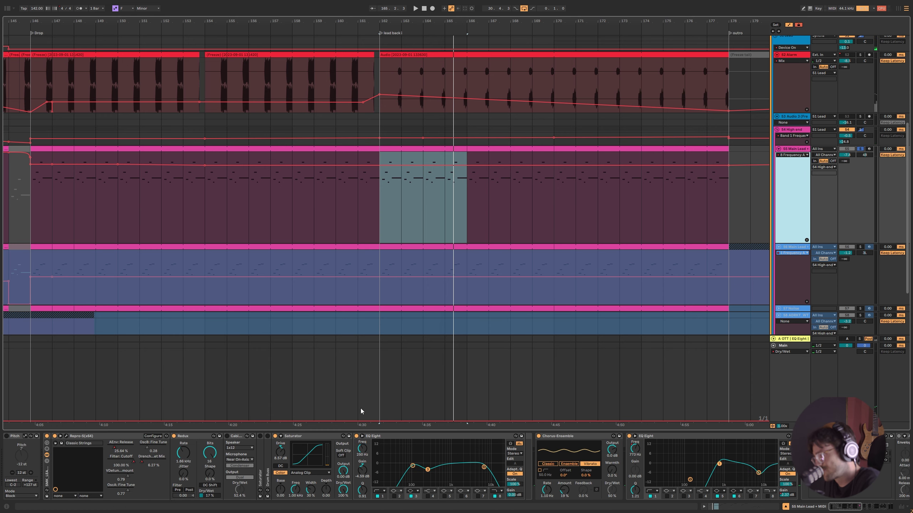
Show the 54 High end group's Shifter FShift/RM Fine automation and enlarge its lane.
left_click(793, 136)
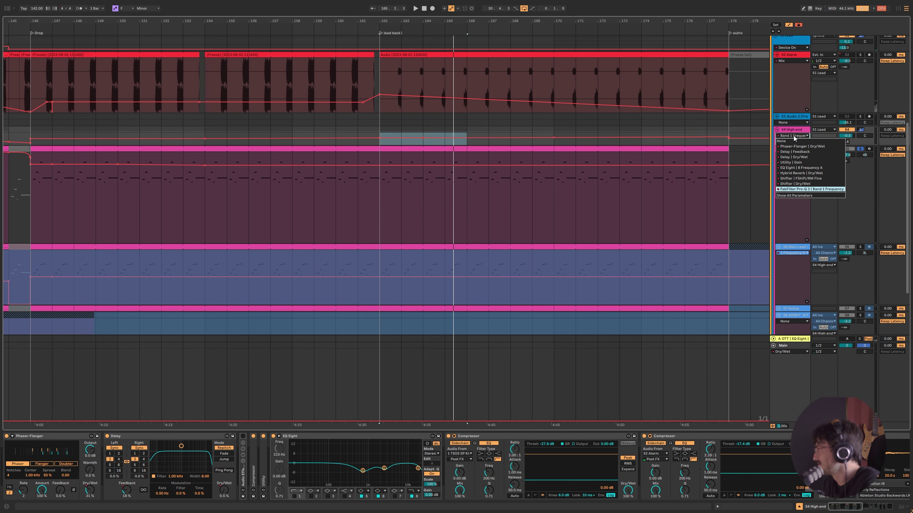
left_click(795, 184)
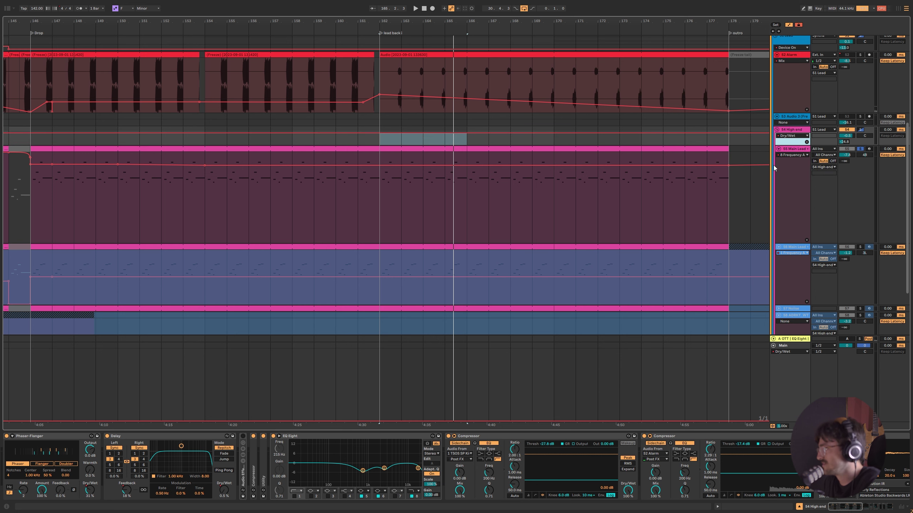
scroll(377, 131, "up", 3)
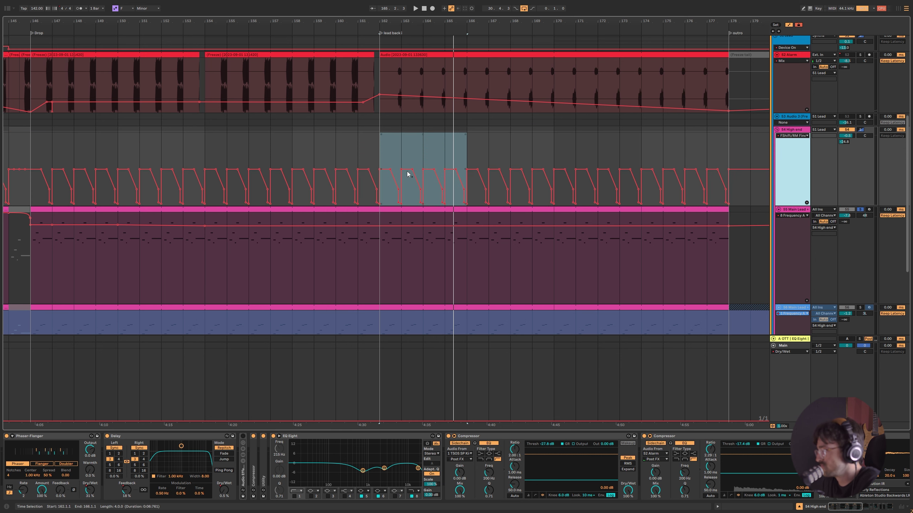
Freeze the 55 Main Lead track and loop the range from 162.1.1 to 166.1.1 on the High end group.
left_click(369, 271)
left_click(398, 267)
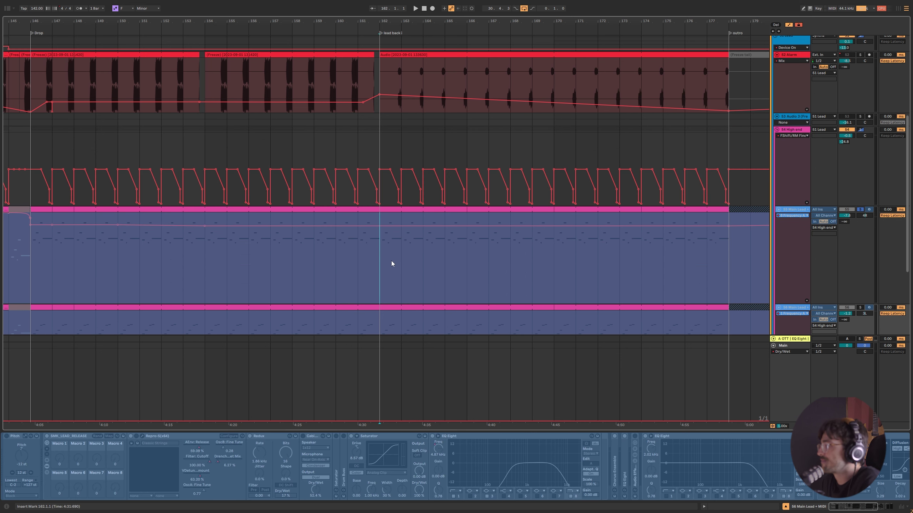
left_click(380, 137)
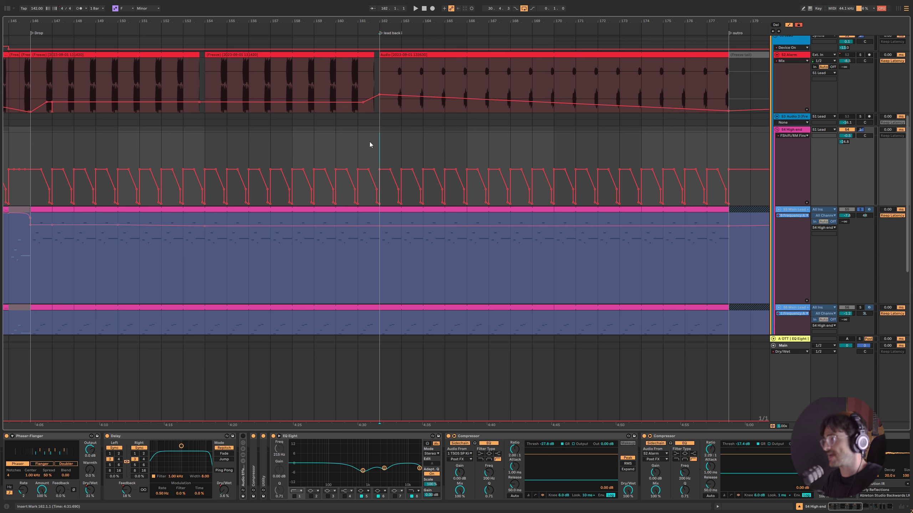
left_click_drag(380, 144, 474, 141)
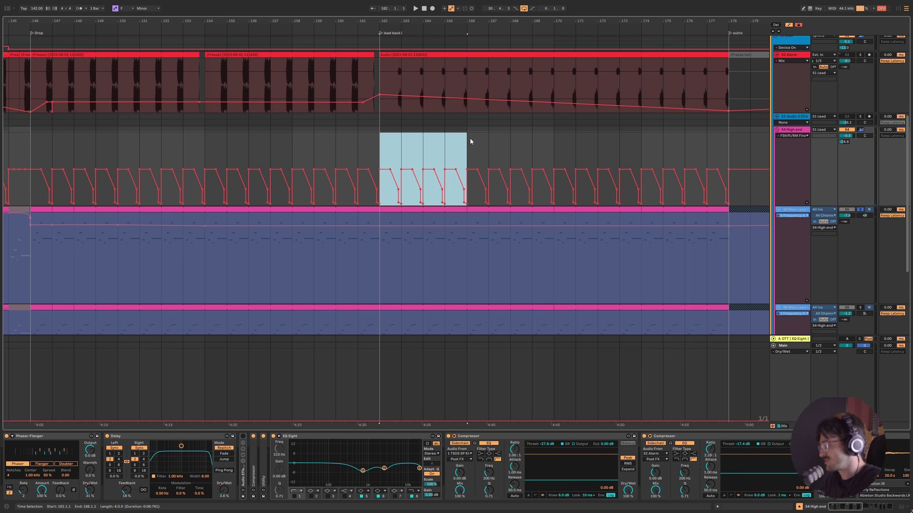
key("ctrl+l")
Unfold the High end group's Audio Effect Rack to view its EQ Eight and LFO devices, and fold it again.
left_click(792, 135)
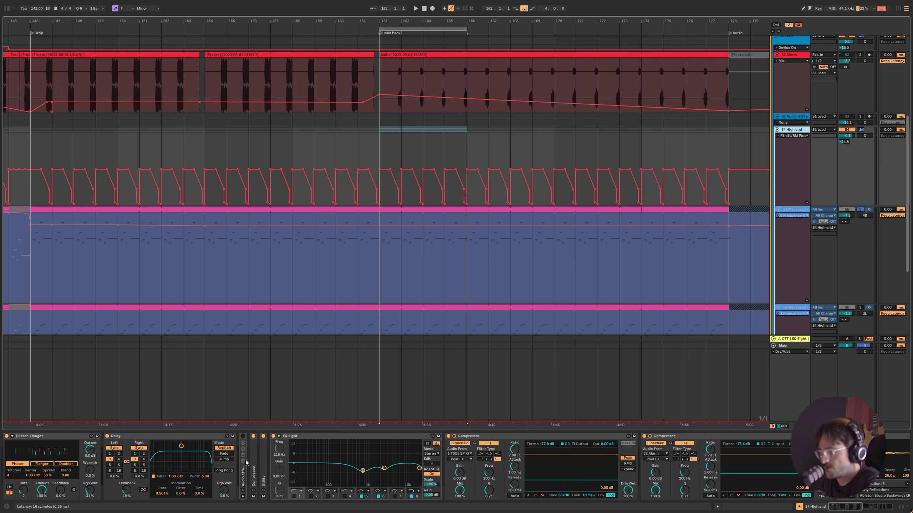
double_click(244, 475)
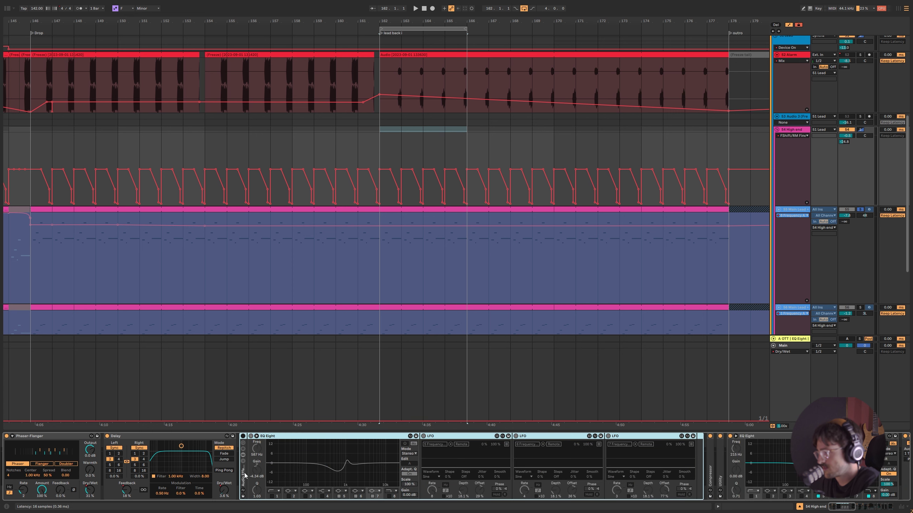
double_click(244, 476)
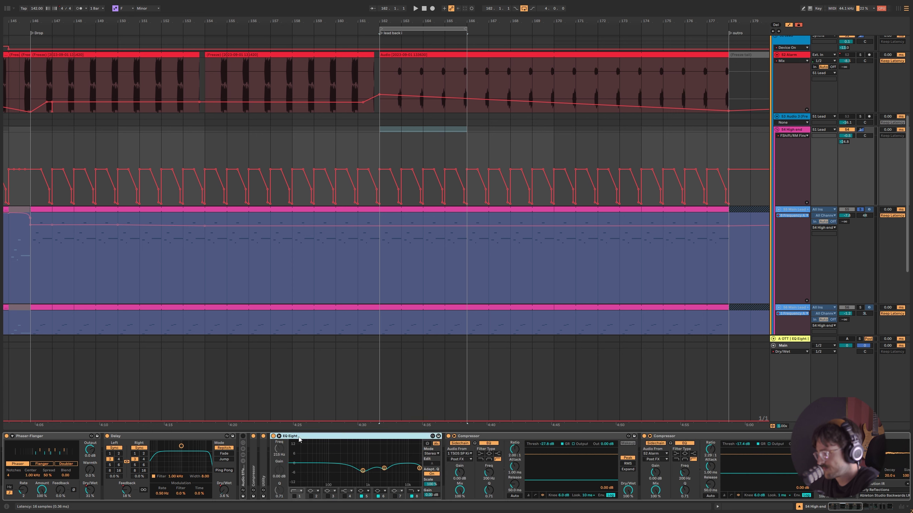
Fold the High end group's EQ Eight, Compressors, Hybrid Reverb and Auto Pan to bring its Shifter into view.
double_click(283, 468)
double_click(312, 436)
double_click(322, 436)
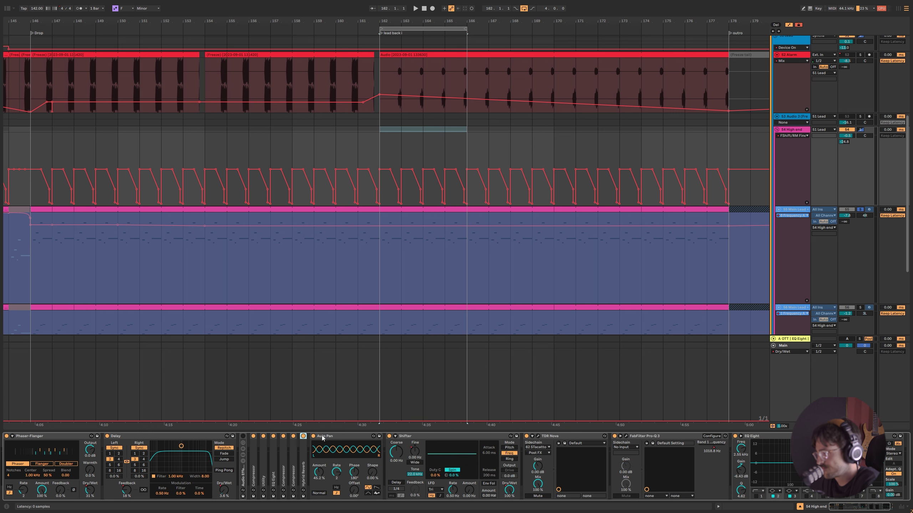
double_click(329, 436)
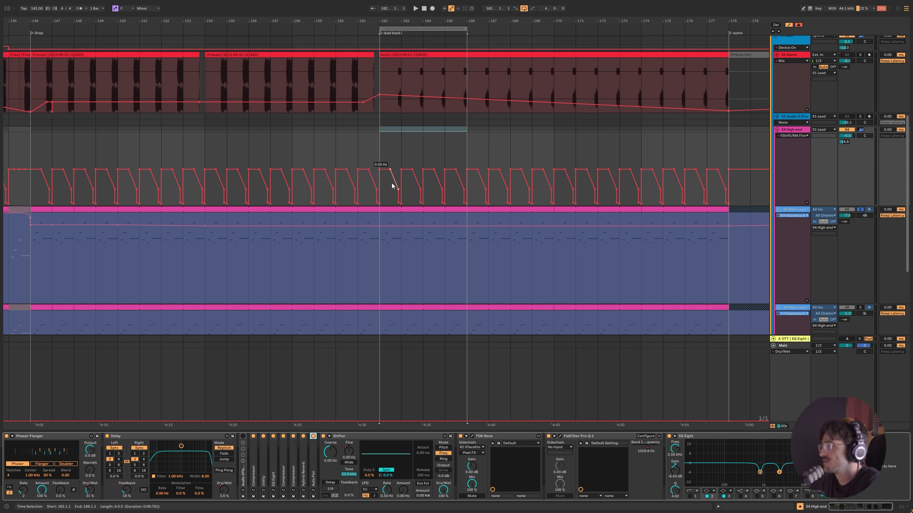
Solo the 54 High end group and play it from 162.1.1 with its Shifter automation shown.
key("space")
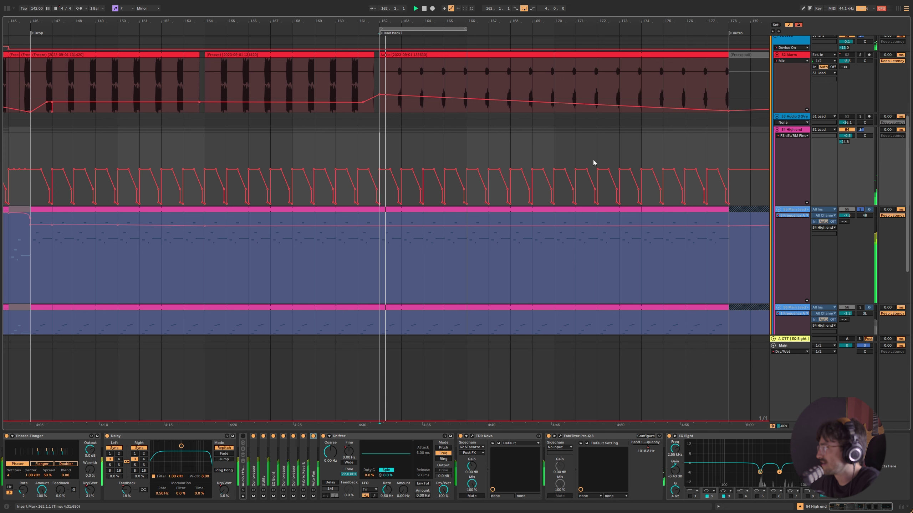
left_click(860, 130)
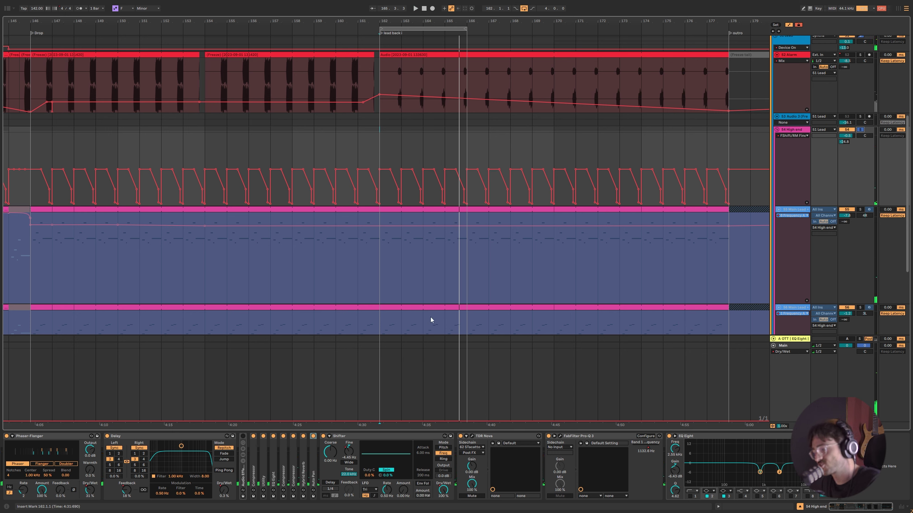
left_click(402, 269)
scroll(384, 266, "down", 1)
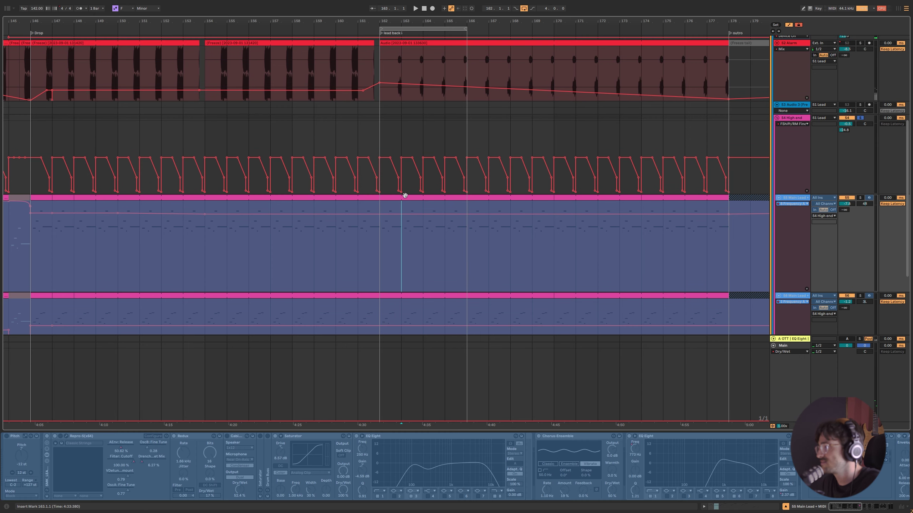
left_click(383, 119)
key("space")
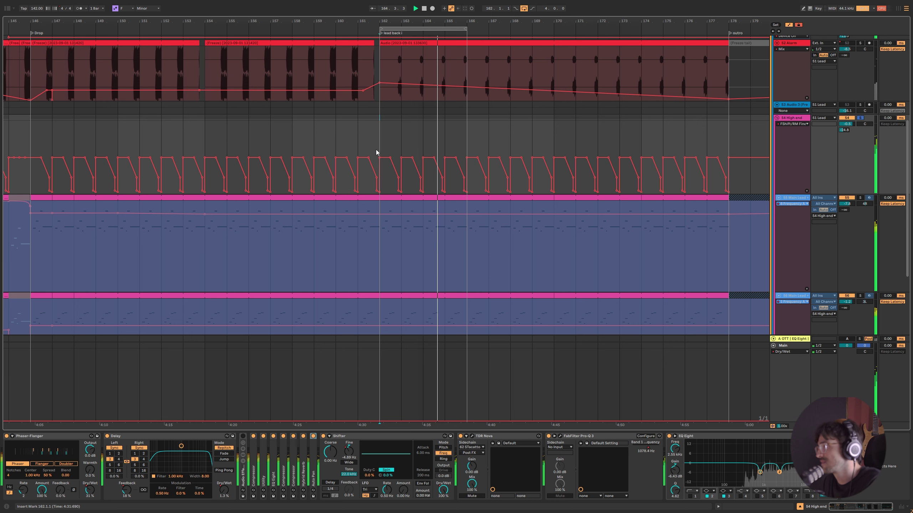
Try flattening the High end group's FShift/RM Fine automation from bar 162 to about bar 167 during playback, and undo it.
left_click_drag(383, 160, 499, 157)
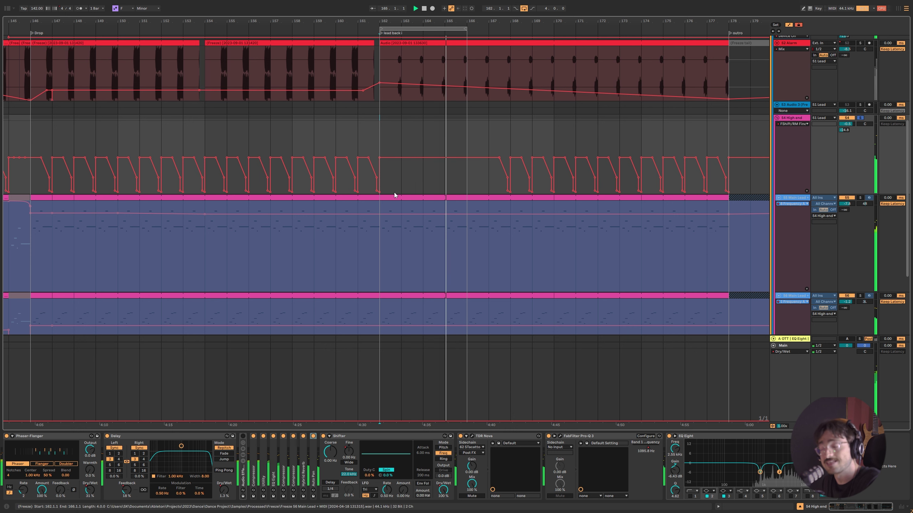
key("ctrl+z")
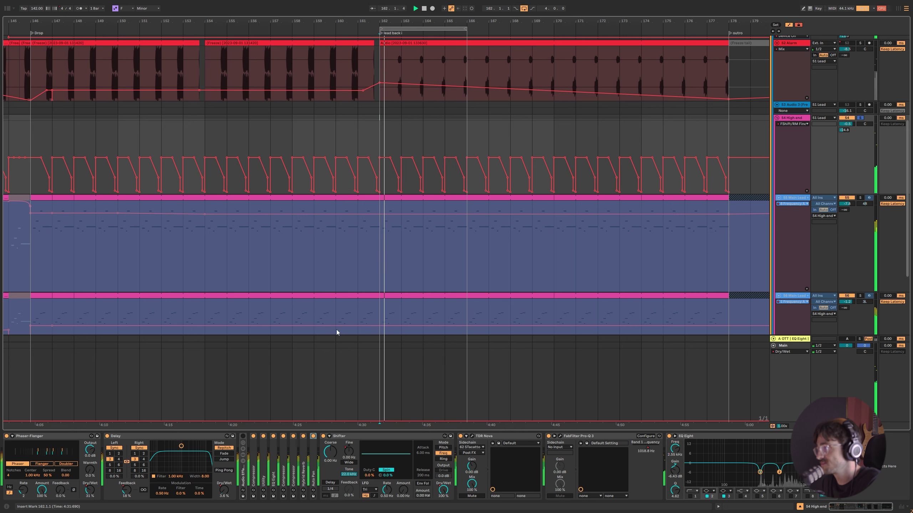
Unfold the High end group's first Compressor to check its sidechain settings, and fold it again.
left_click(253, 463)
double_click(253, 464)
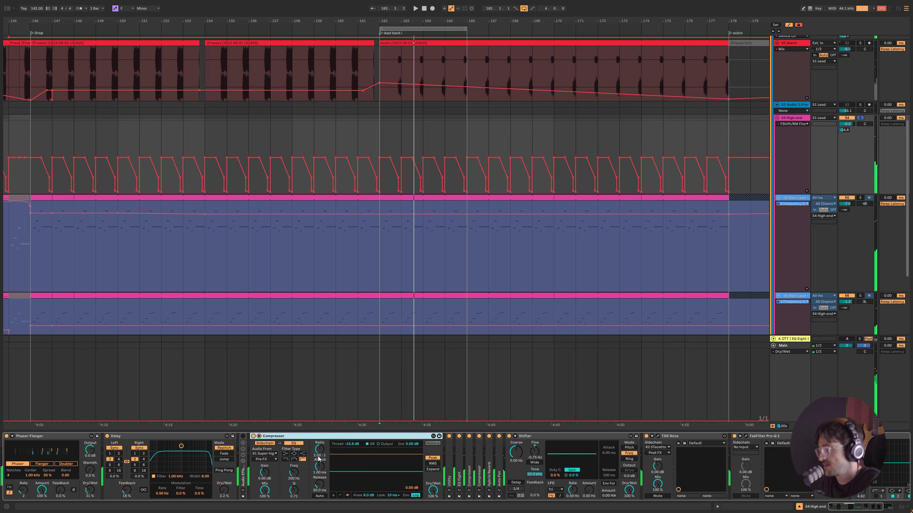
double_click(286, 437)
Show the Utility's Gain automation on the High end group and select the range from 162.1.1 to 163.1.1.
double_click(262, 455)
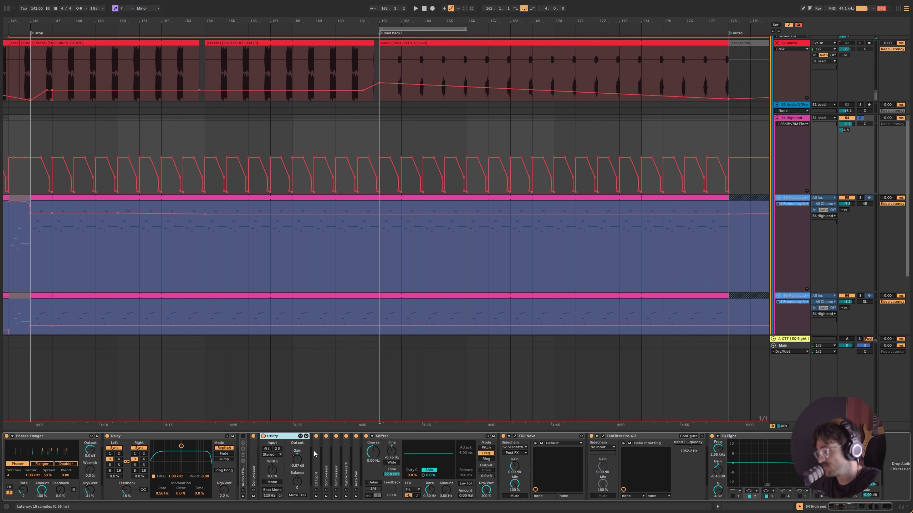
right_click(297, 458)
left_click(316, 411)
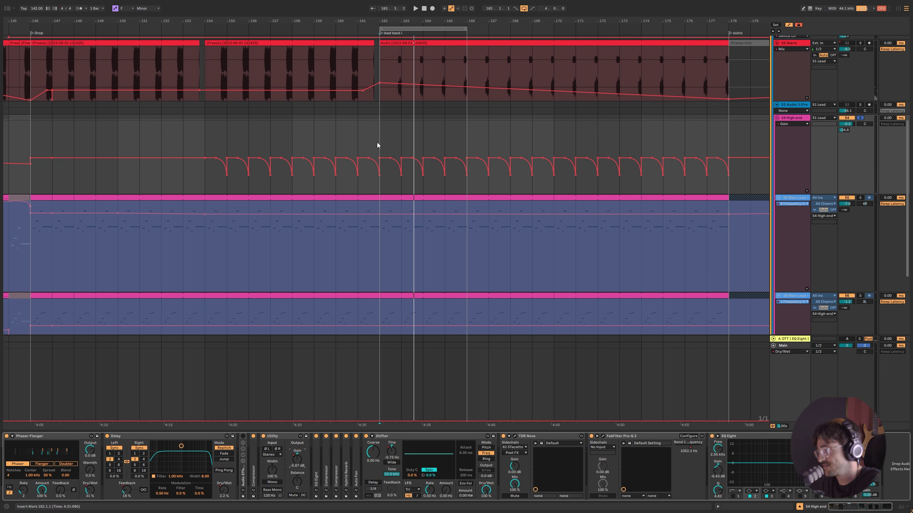
left_click_drag(377, 143, 401, 144)
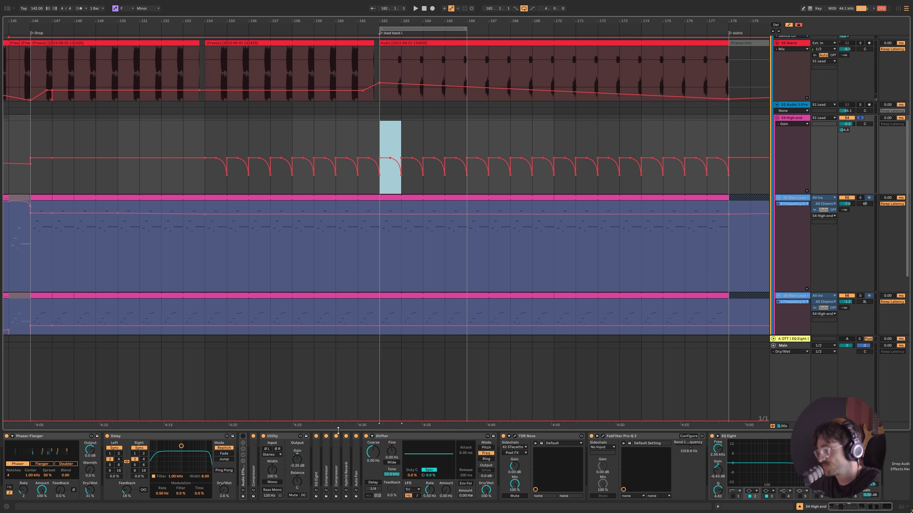
Review the High end group's EQ Eight and its three sidechained Compressors, unfolding and folding each one in turn.
double_click(316, 464)
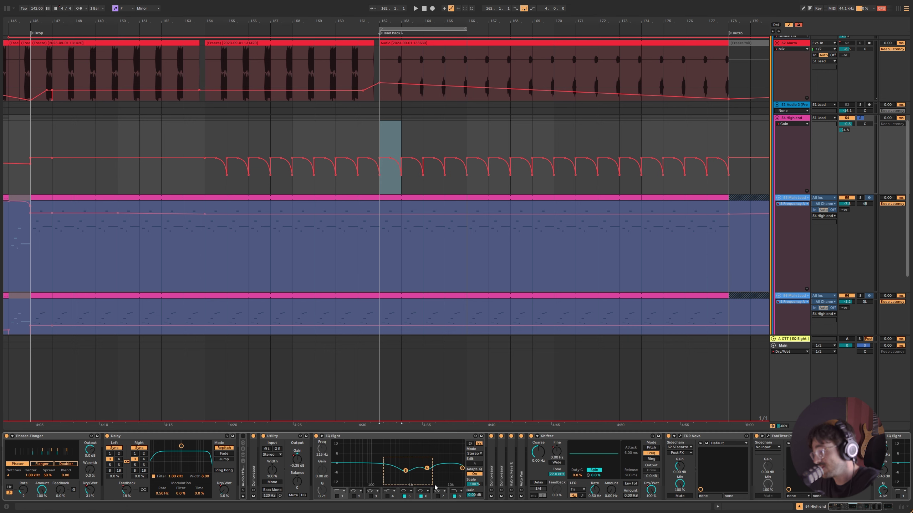
double_click(343, 436)
double_click(326, 452)
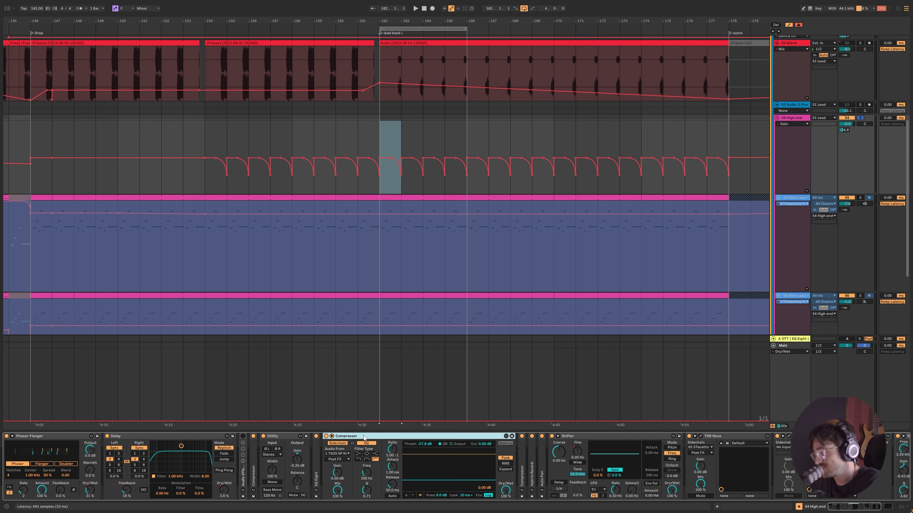
double_click(359, 437)
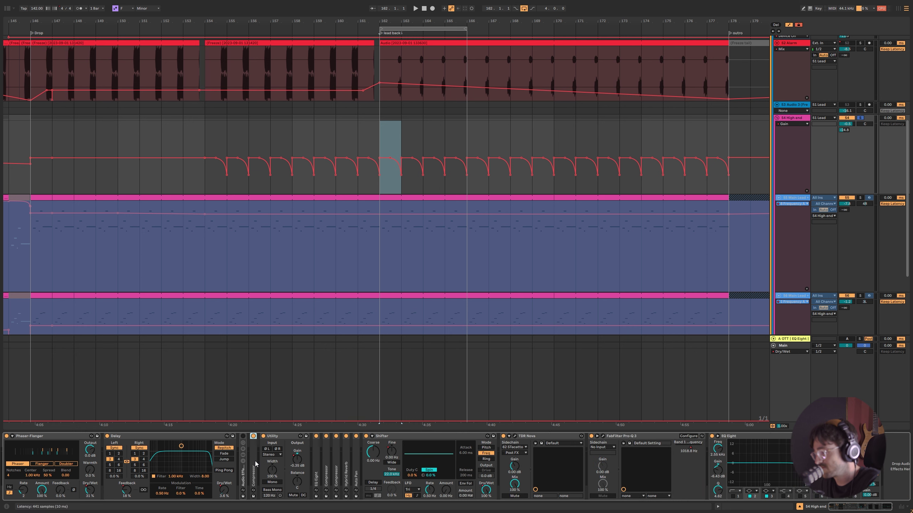
double_click(254, 461)
double_click(283, 436)
double_click(335, 455)
double_click(367, 436)
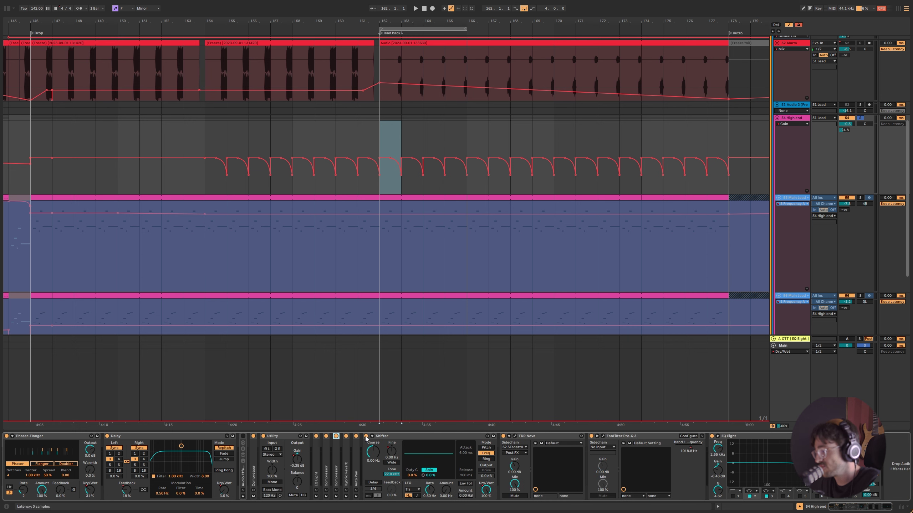
Review the High end group's Hybrid Reverb and Auto Pan settings, and fold the Hybrid Reverb and Shifter.
double_click(347, 460)
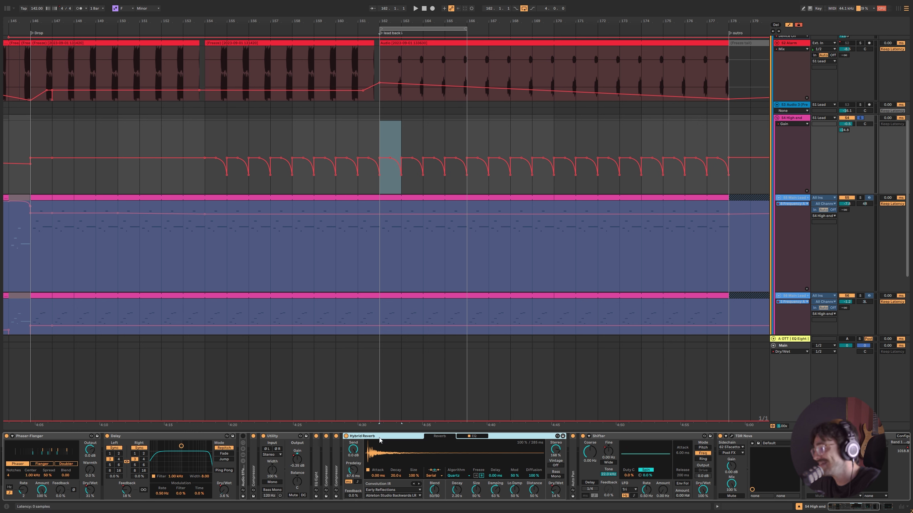
double_click(379, 437)
double_click(356, 468)
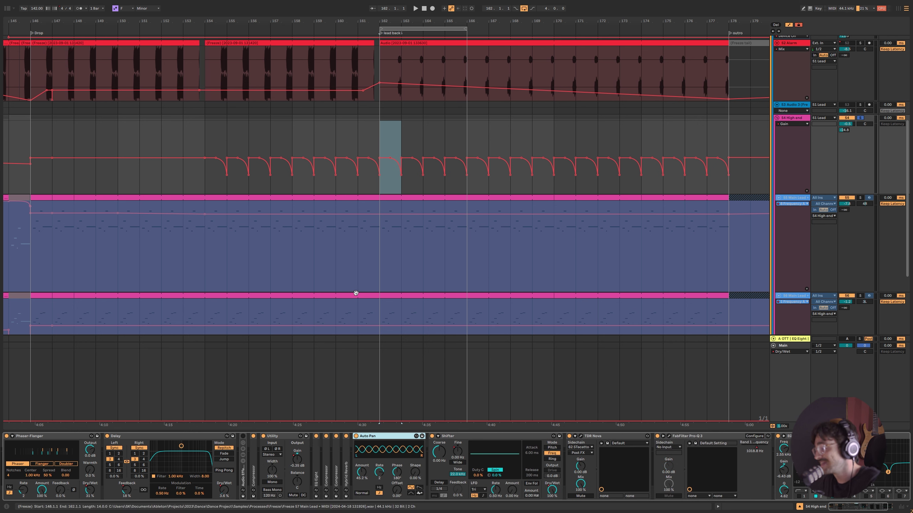
double_click(501, 438)
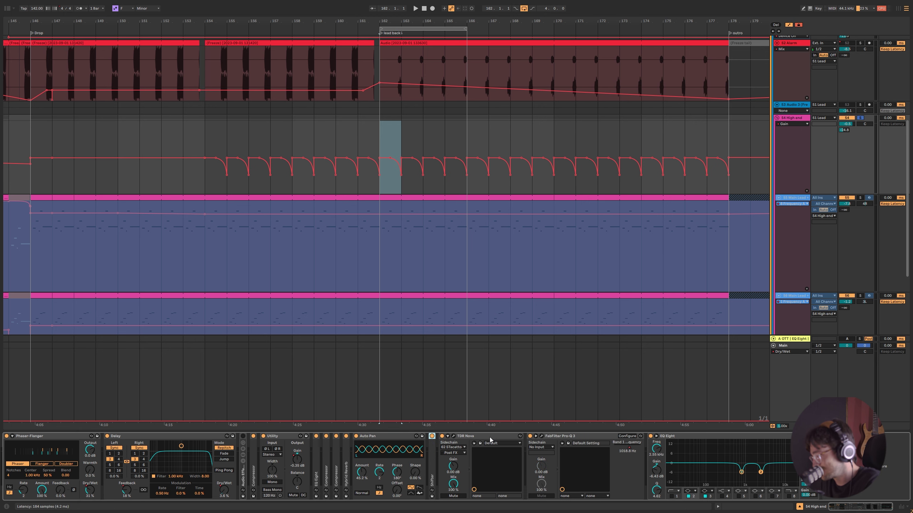
Open the TDR Nova interface on the High end group, check its sidechain source list, and close the plug-in window.
left_click(454, 437)
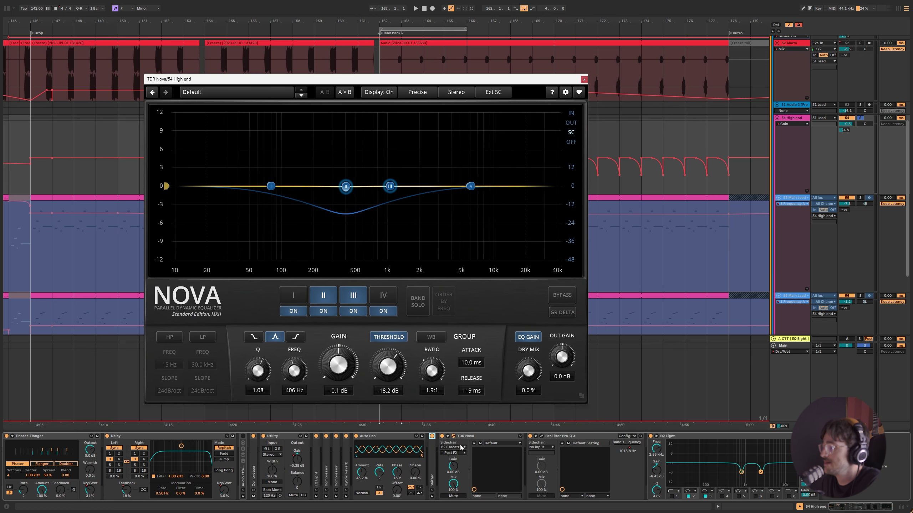
left_click(453, 447)
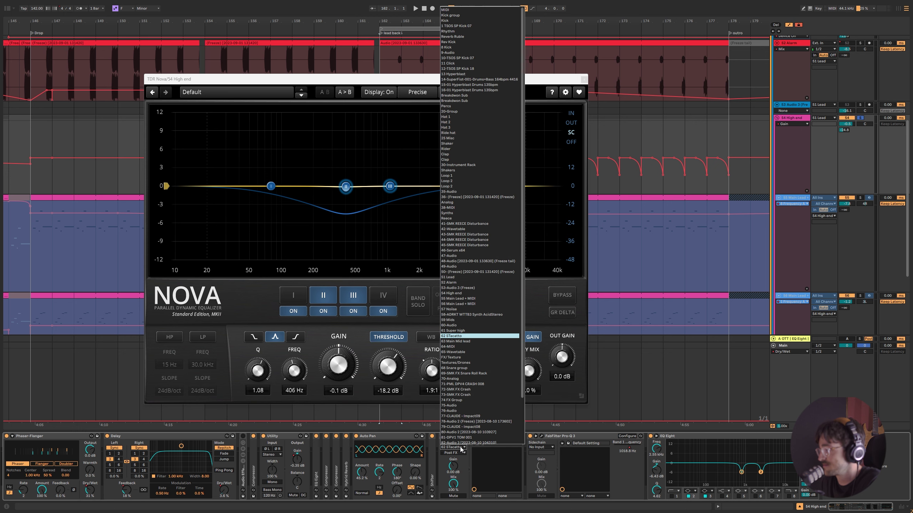
left_click(461, 448)
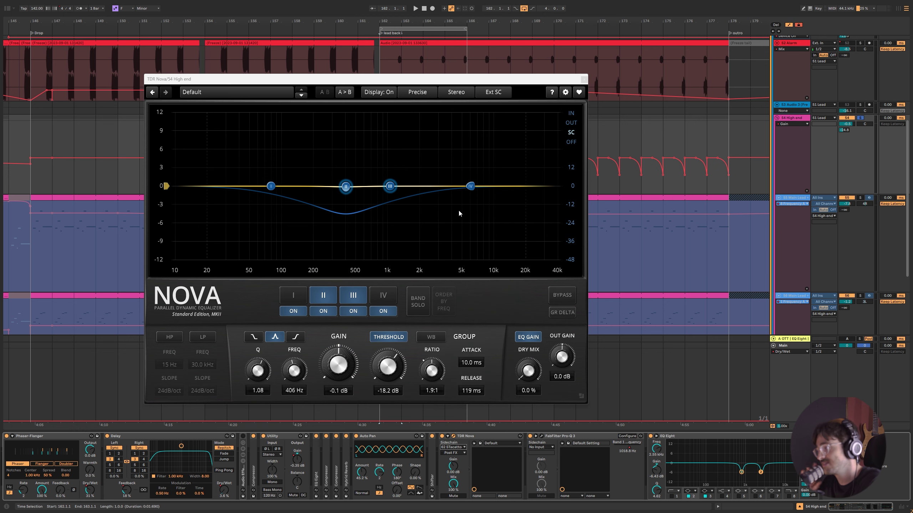
left_click(584, 79)
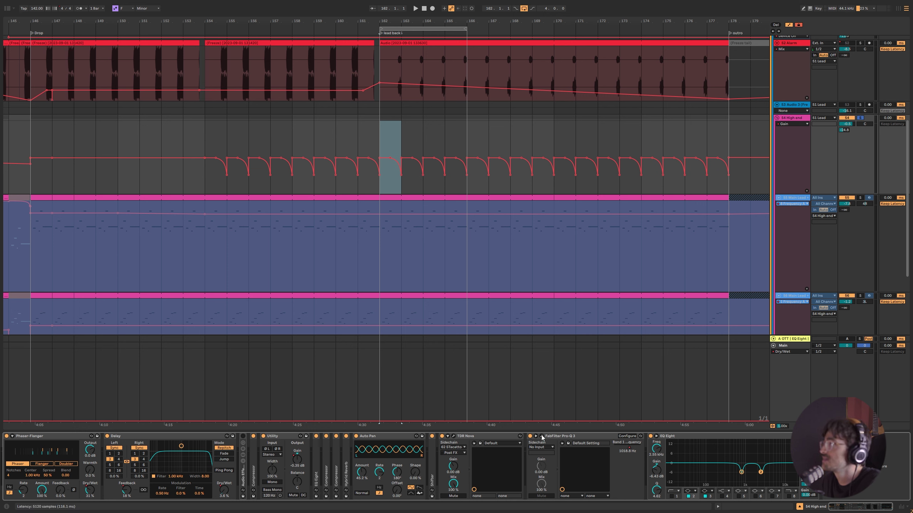
Play the High end group briefly while checking its final EQ Eight, and select FabFilter Pro-Q 3.
key("space")
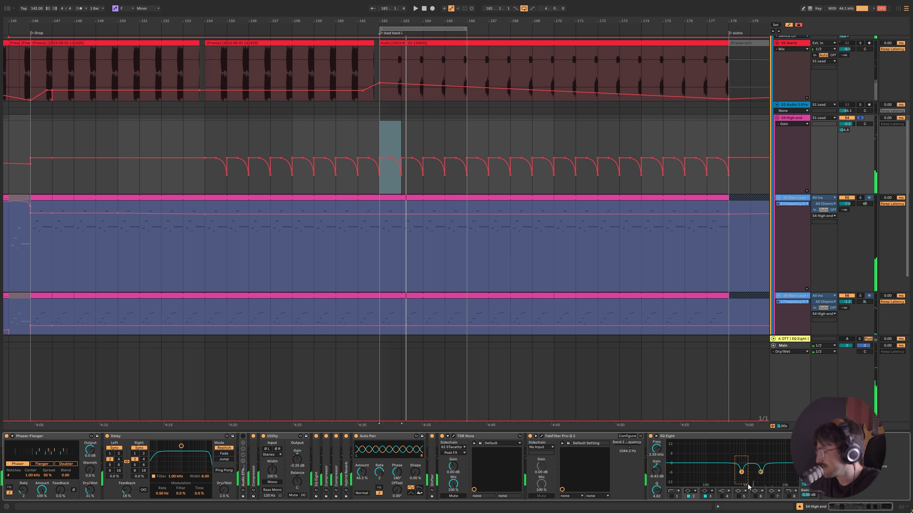
left_click(706, 451)
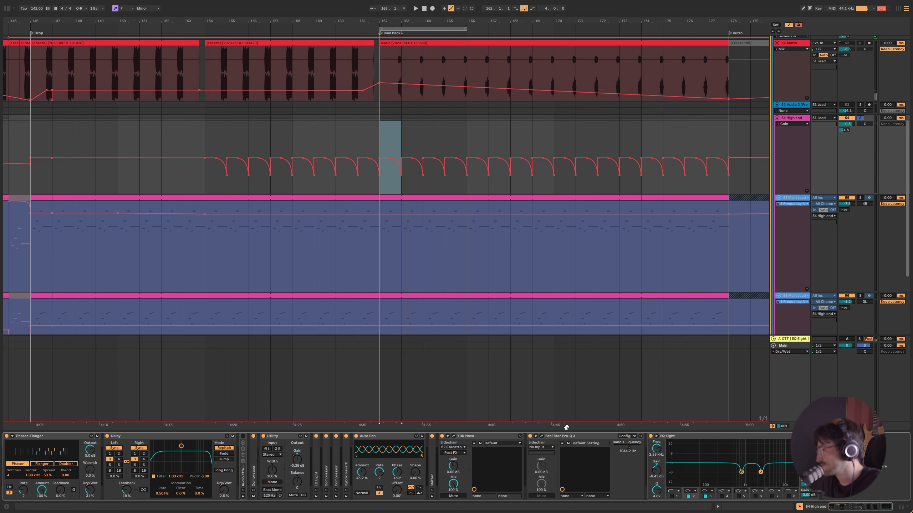
left_click(569, 436)
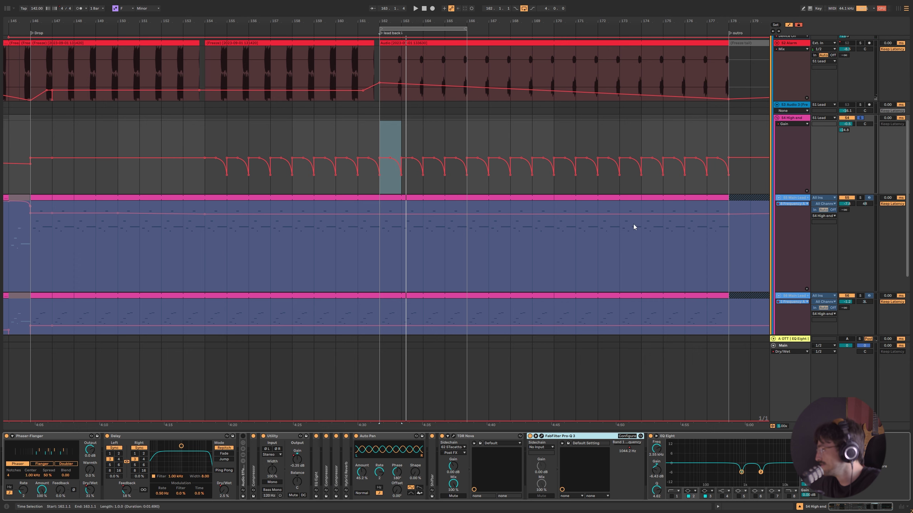
Examine the High end group's remaining tracks across the whole arrangement, and fold the group.
scroll(633, 225, "up", 5)
left_click(777, 213)
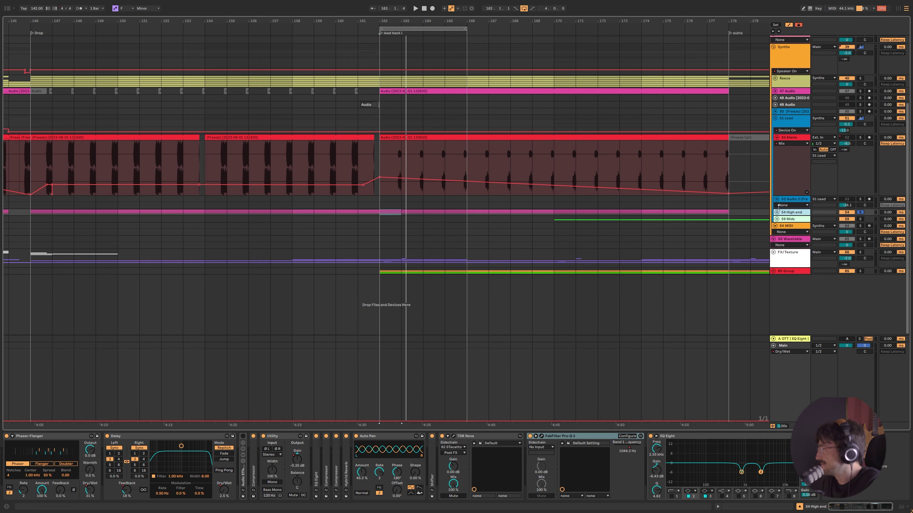
left_click(776, 213)
scroll(399, 221, "down", 5)
scroll(360, 171, "down", 10)
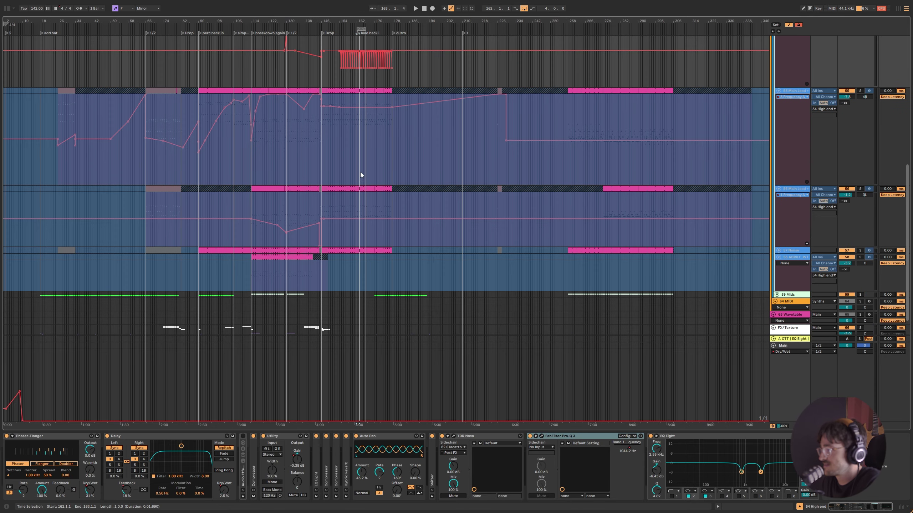
scroll(245, 136, "up", 5)
key("Left")
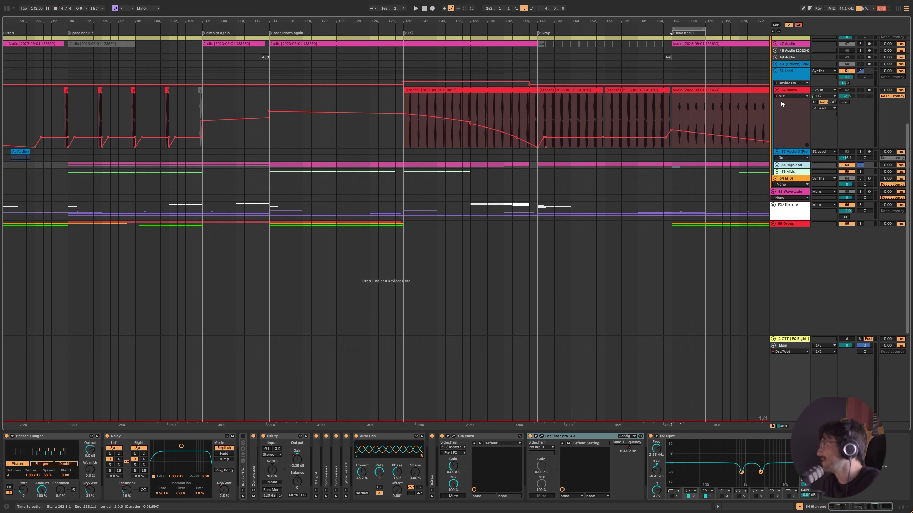
Unfold the 52 Alarm track, solo it and play it from about bar 142.4.
left_click(777, 152)
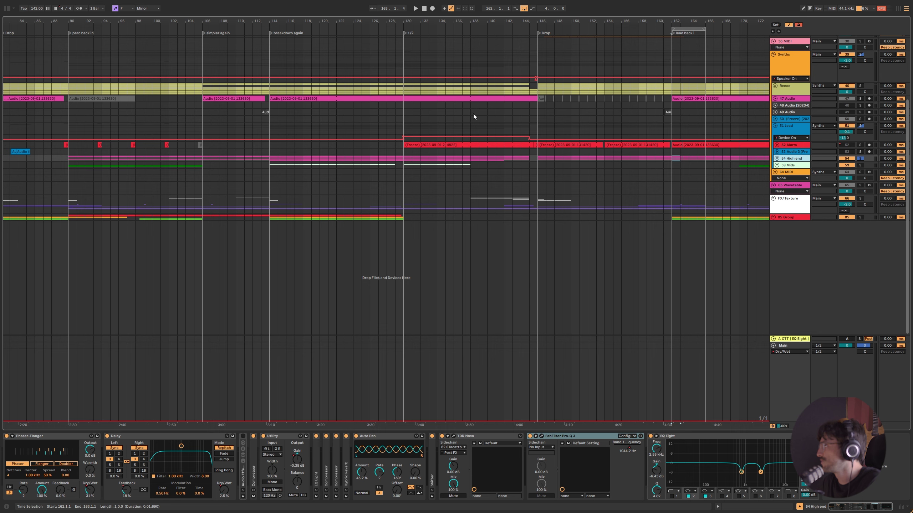
left_click(777, 144)
scroll(528, 163, "up", 10)
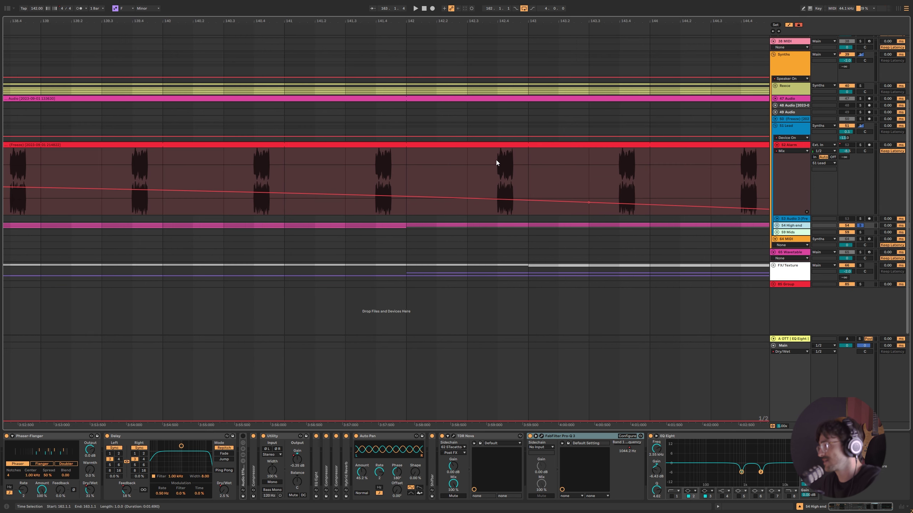
left_click(497, 162)
left_click(860, 144)
key("space")
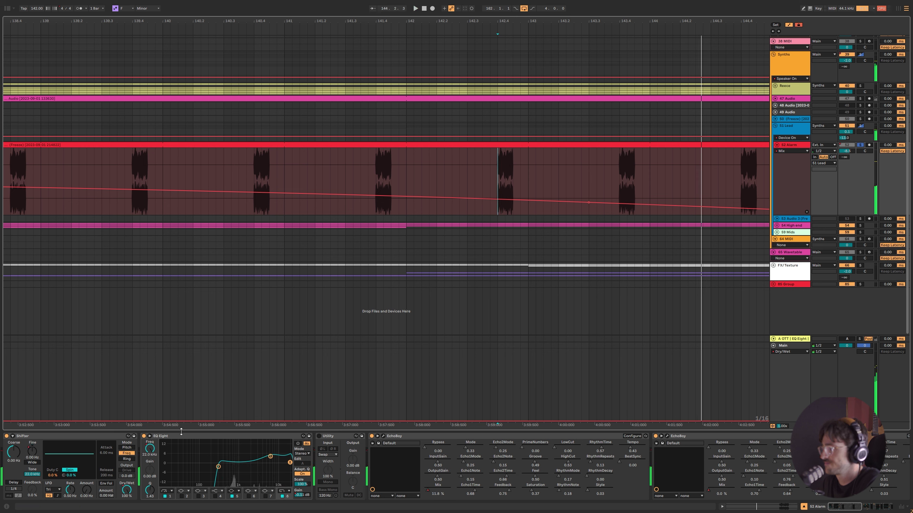
Review the Alarm track's effects through to the last FabFilter Pro-Q, folding its EQ Eights, Utility and EchoBoys.
double_click(235, 438)
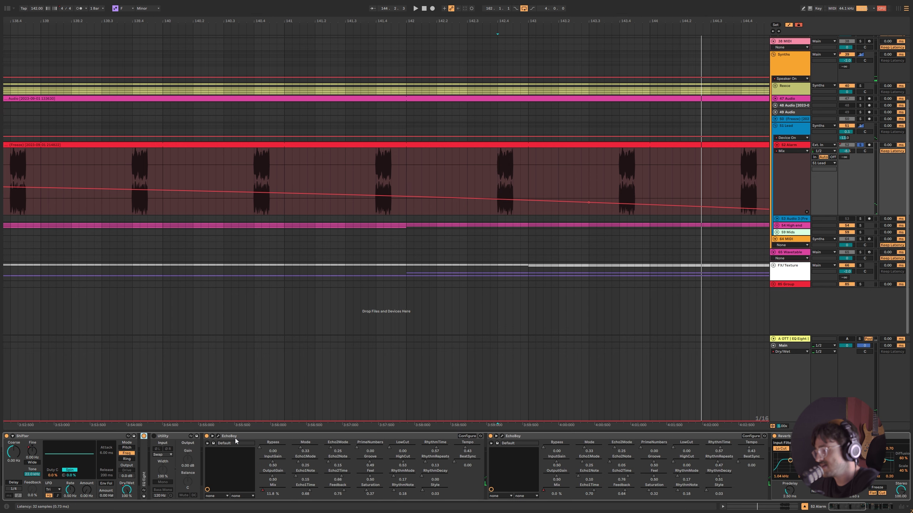
double_click(174, 435)
double_click(201, 433)
double_click(203, 434)
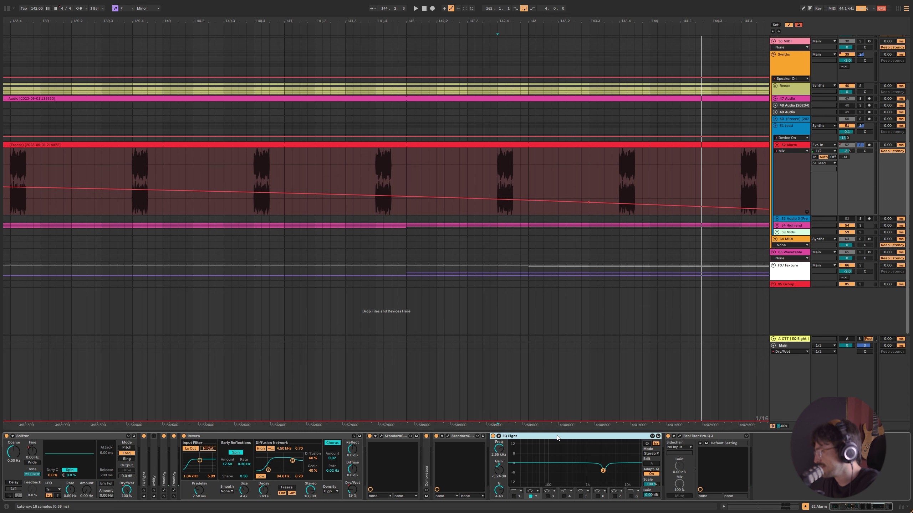
double_click(510, 438)
left_click(528, 436)
Show the automation of the Shifter's Fine parameter on the Alarm track and play it from about bar 140.4.
right_click(35, 453)
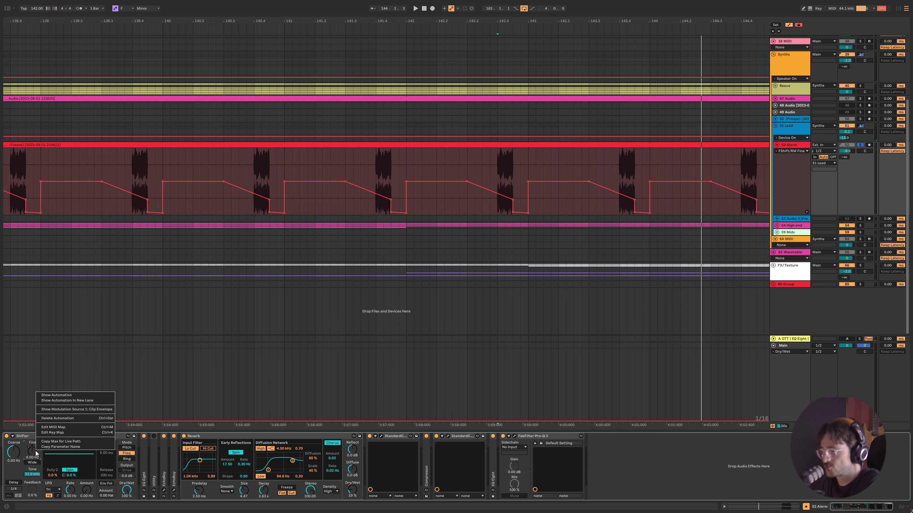
key("Escape")
left_click(253, 164)
key("space")
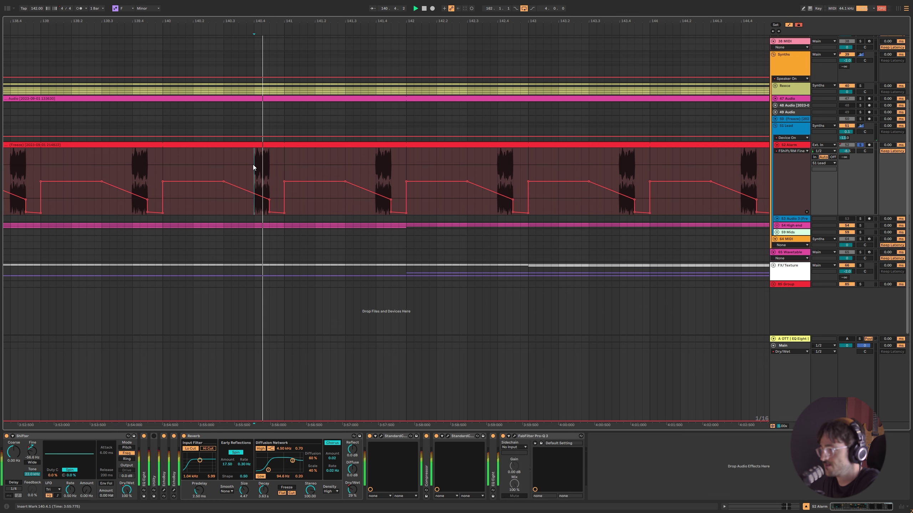
Try to raise the Alarm track's Shifter Fine automation leading into the hit at bar 140.4, and undo the edit.
left_click(231, 167)
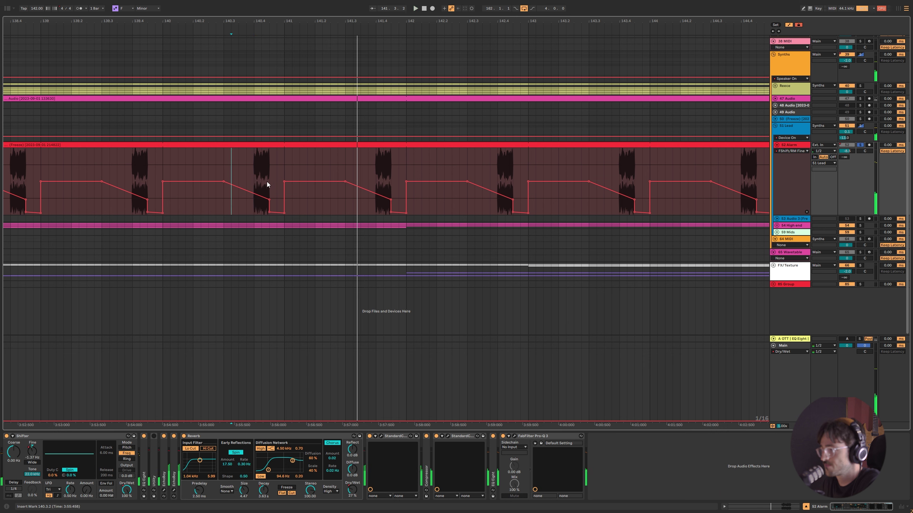
left_click_drag(215, 180, 256, 177)
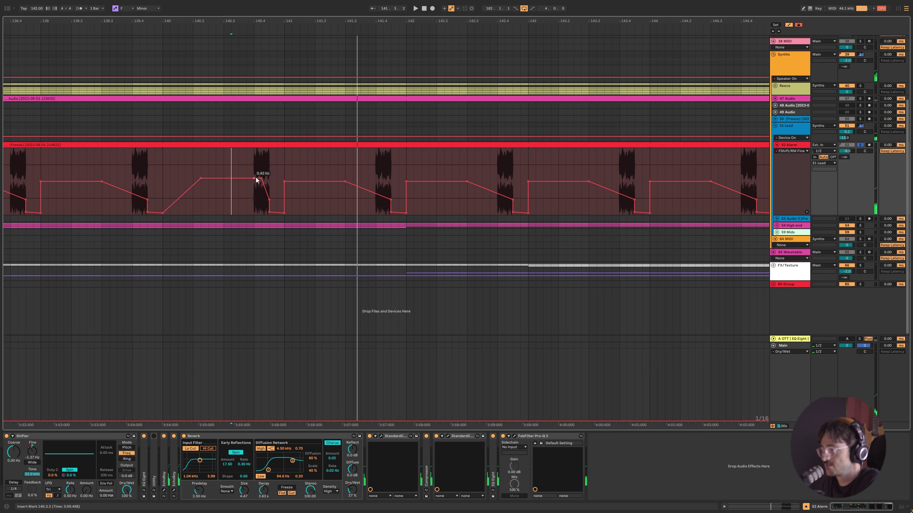
key("ctrl+z")
key("space")
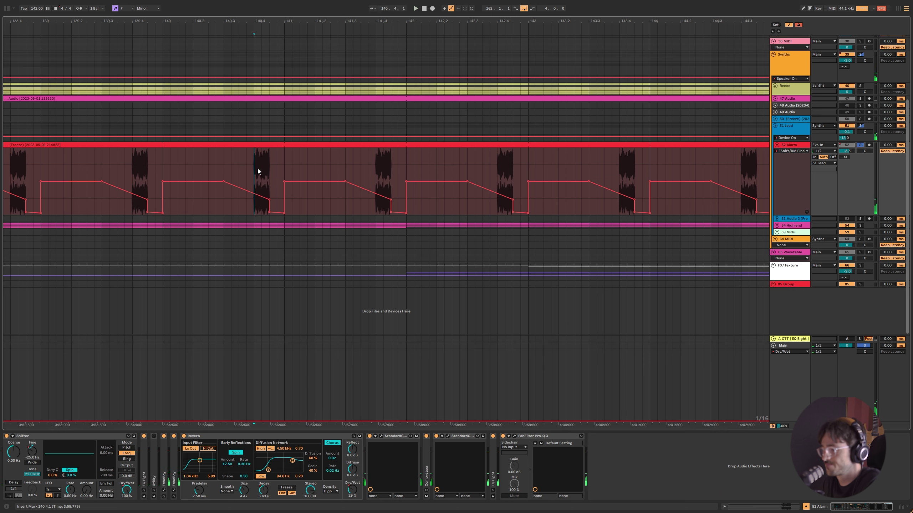
Play the alarm hit near bar 140.4 with its Shifter Fine automation flattened at 0.00 Hz, and replay it with the falling curve restored.
key("ctrl+z")
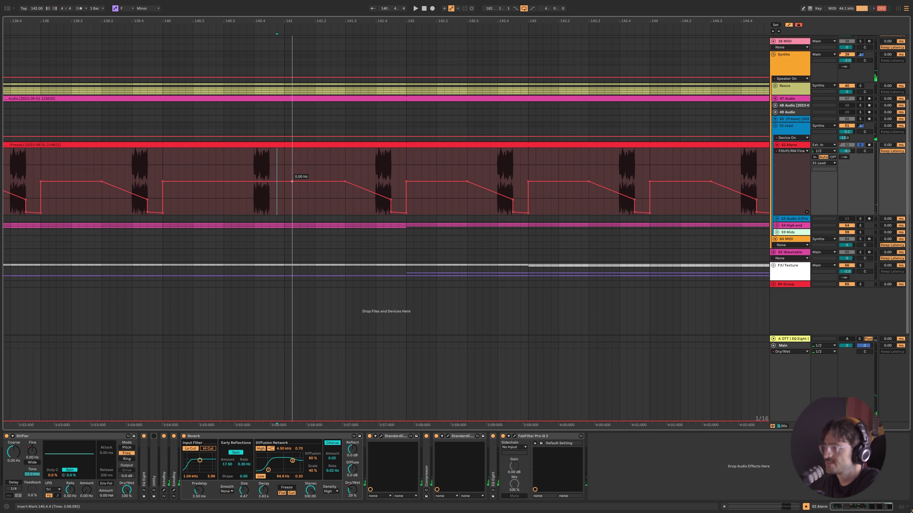
left_click(244, 164)
key("space")
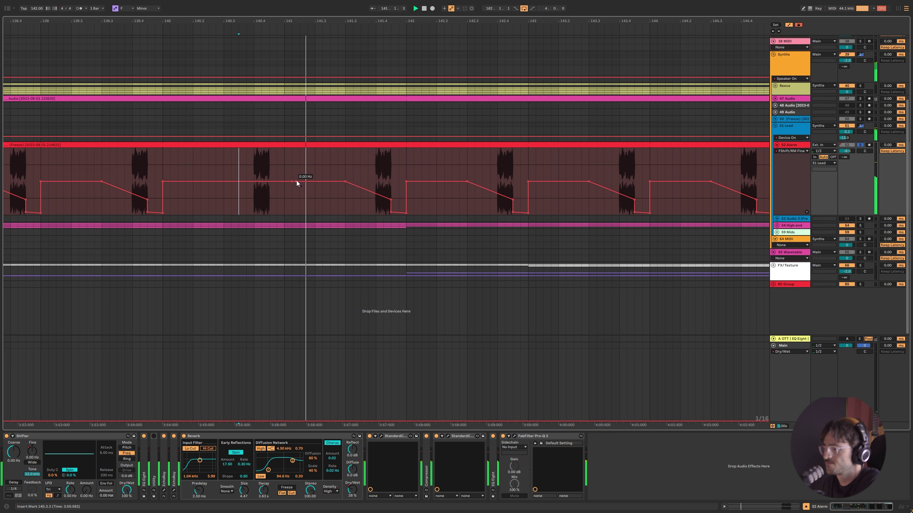
key("space")
key("ctrl+y")
key("space")
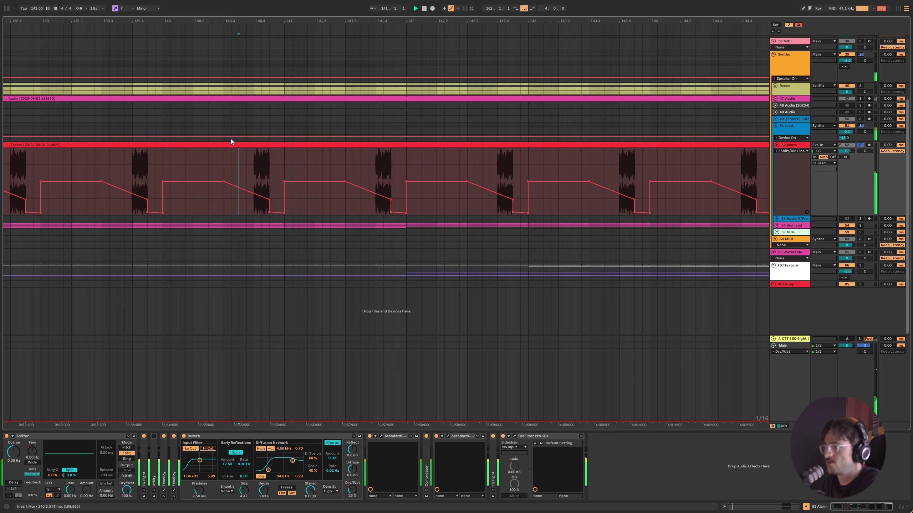
Play the Alarm track from about bar 162.4 in the lead back section and show its Speaker On automation.
scroll(165, 168, "down", 10)
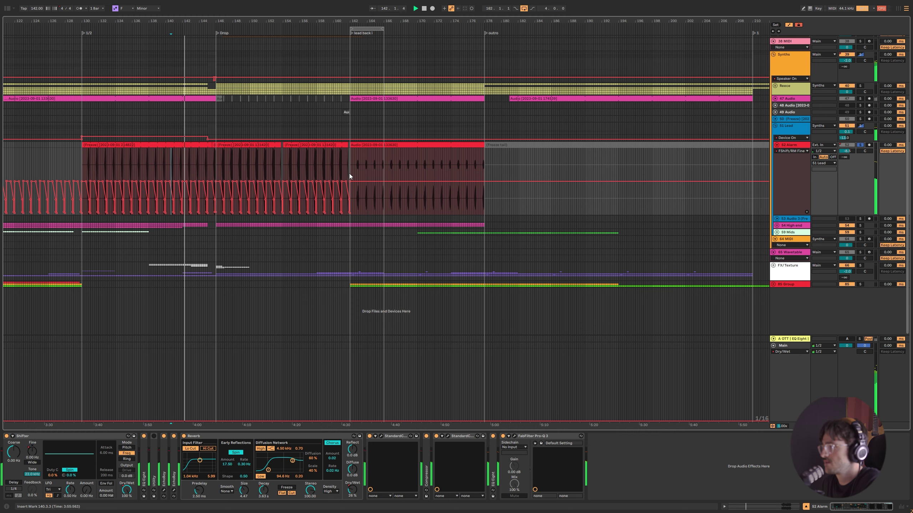
scroll(351, 176, "up", 5)
left_click(376, 169)
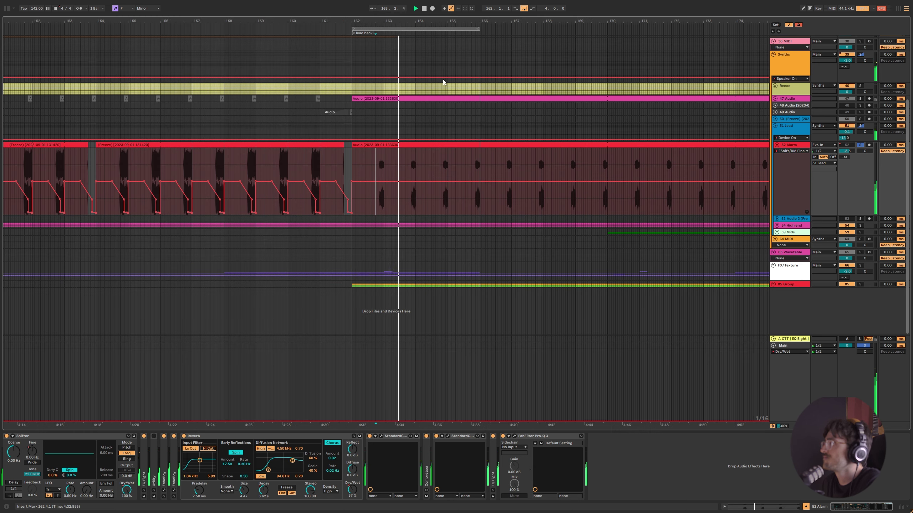
left_click(847, 145)
scroll(344, 154, "down", 5)
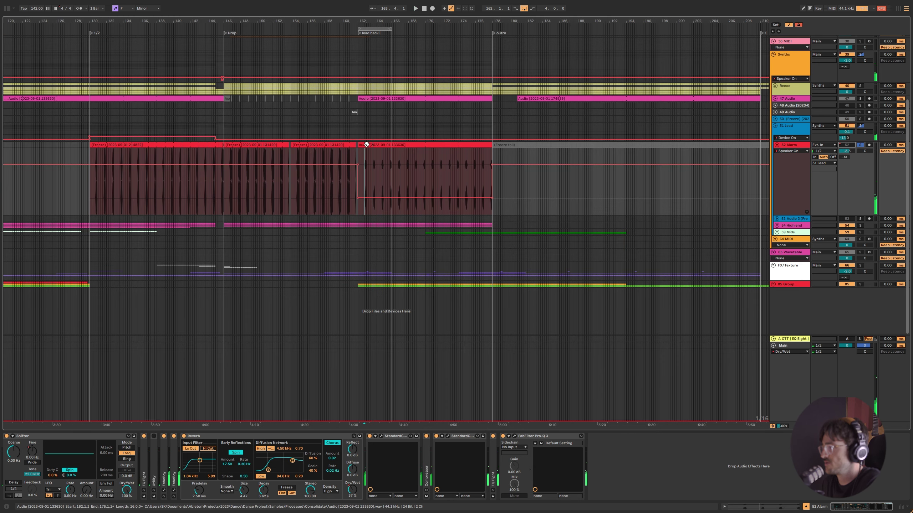
Play the Alarm clip from bar 130 and review the track's Shifter Fine automation from the breakdown through the drop.
left_click(219, 152)
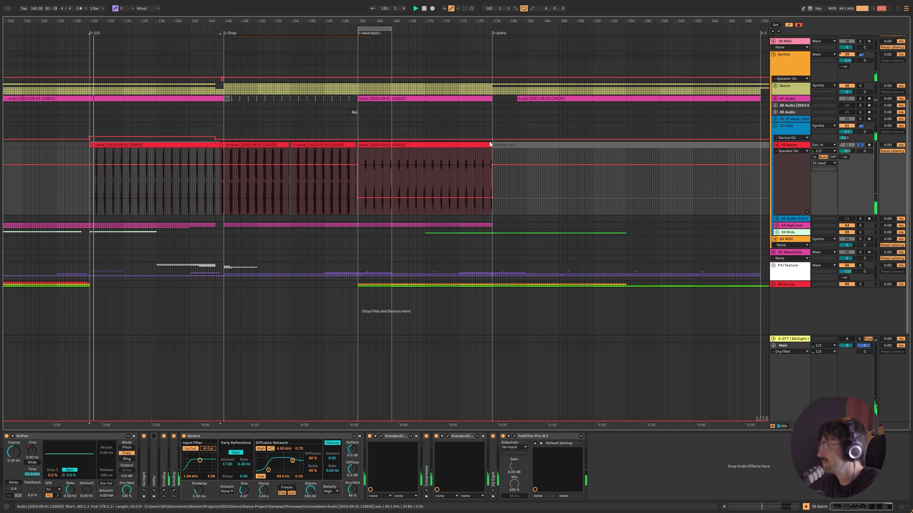
left_click(793, 155)
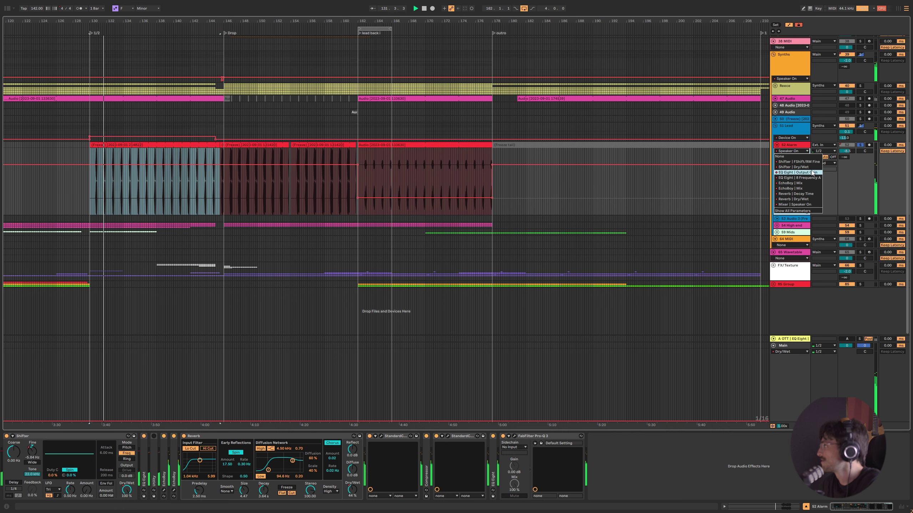
left_click(812, 164)
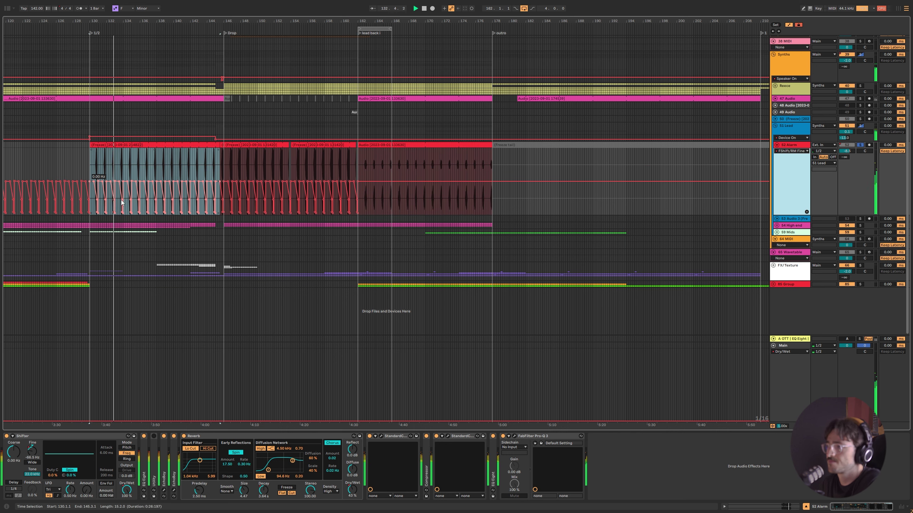
scroll(117, 197, "up", 3)
scroll(380, 266, "left", 5)
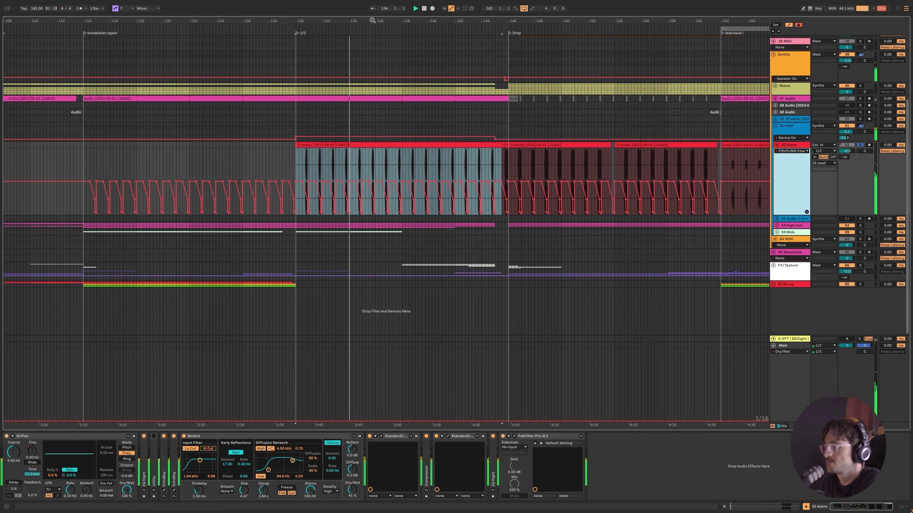
scroll(380, 266, "up", 2)
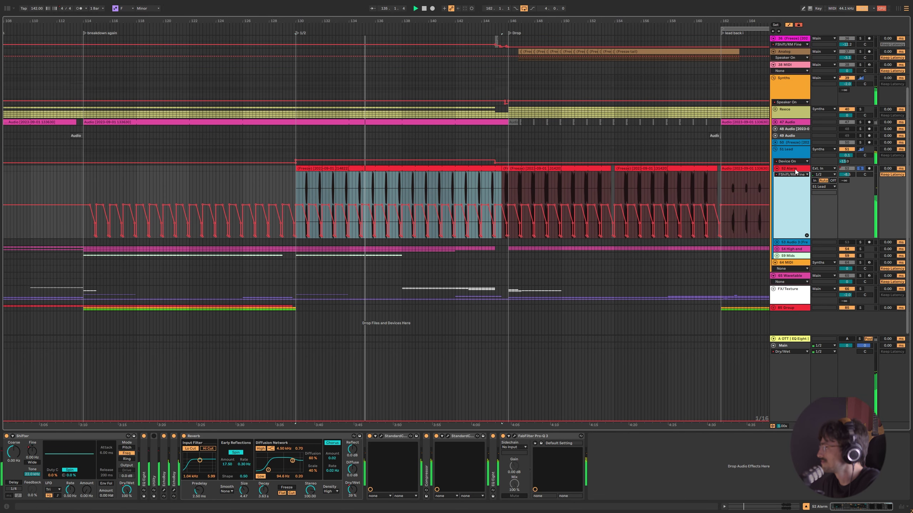
scroll(384, 215, "right", 3)
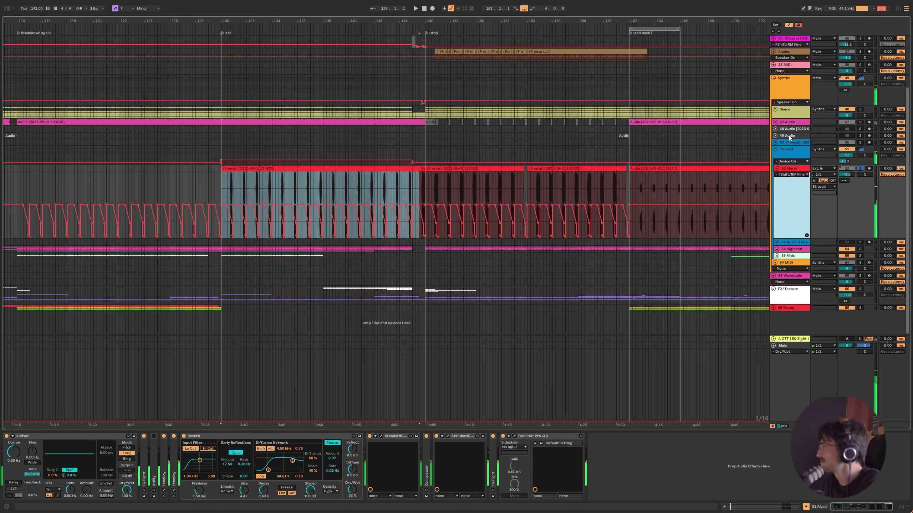
Compare the effect chains of the Lead and High end groups, ending on the Lead group.
key("Up")
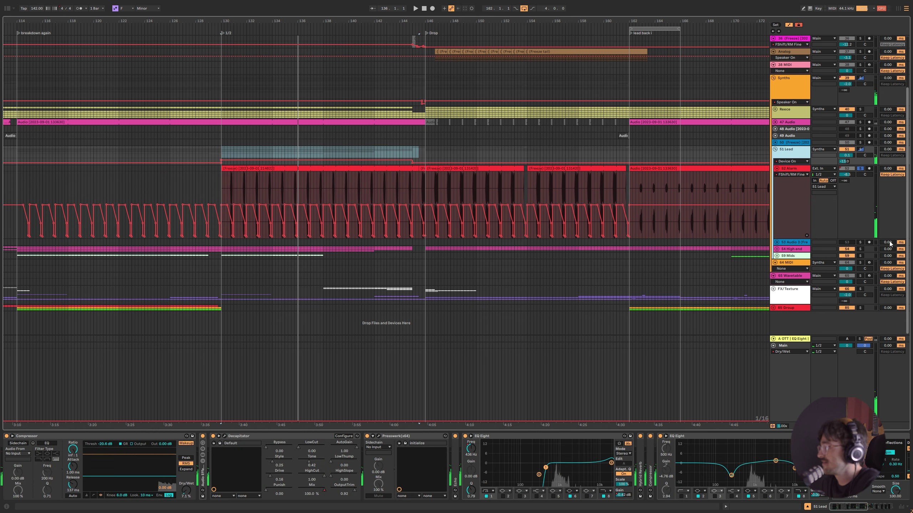
left_click(788, 255)
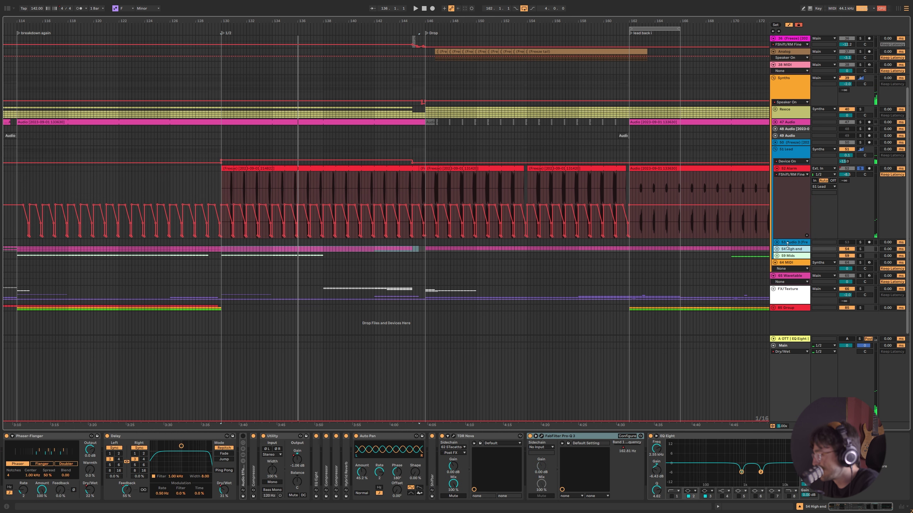
key("Up")
key("Up")
key("Up")
key("Up")
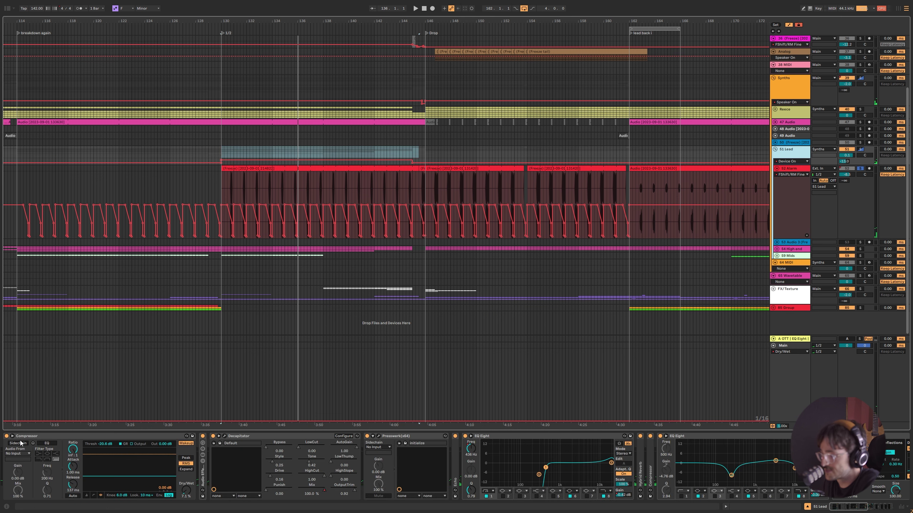
Hide the sidechain settings of the Lead group's Compressor and play from about bar 131.4 to watch its gain reduction.
left_click(13, 437)
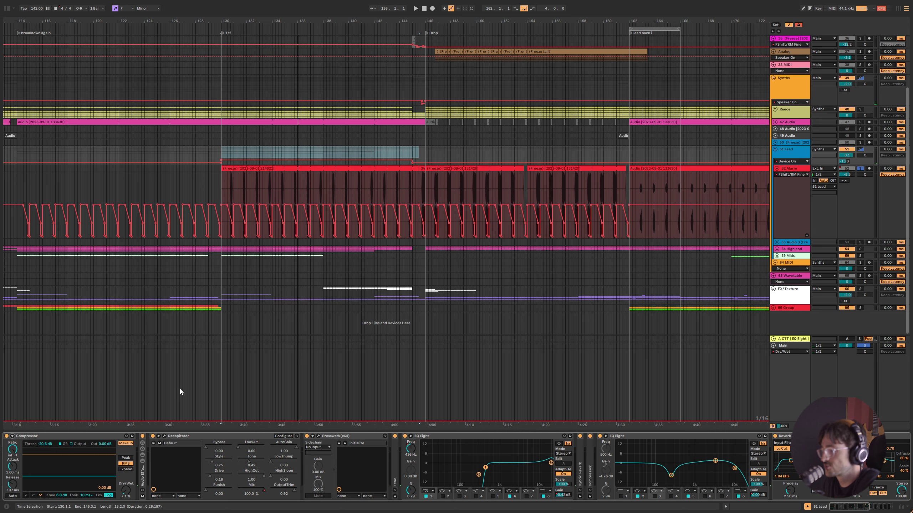
key("z")
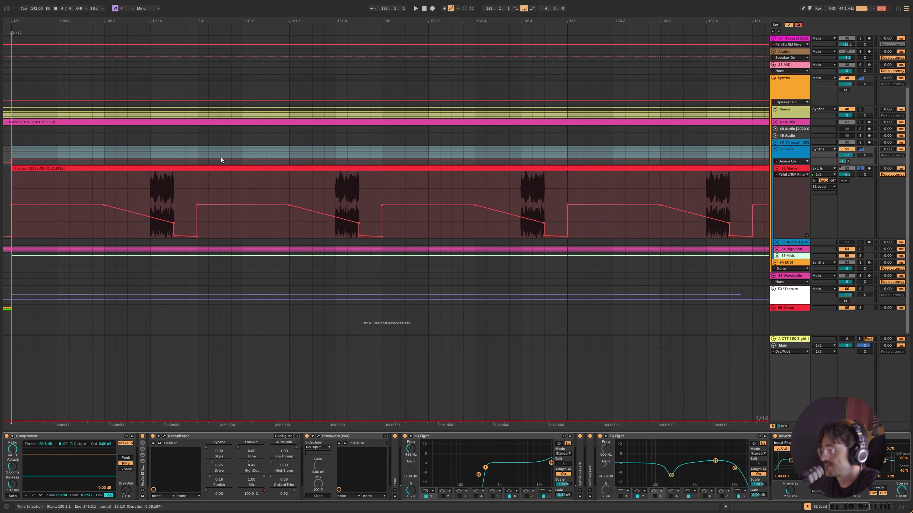
left_click(338, 149)
key("space")
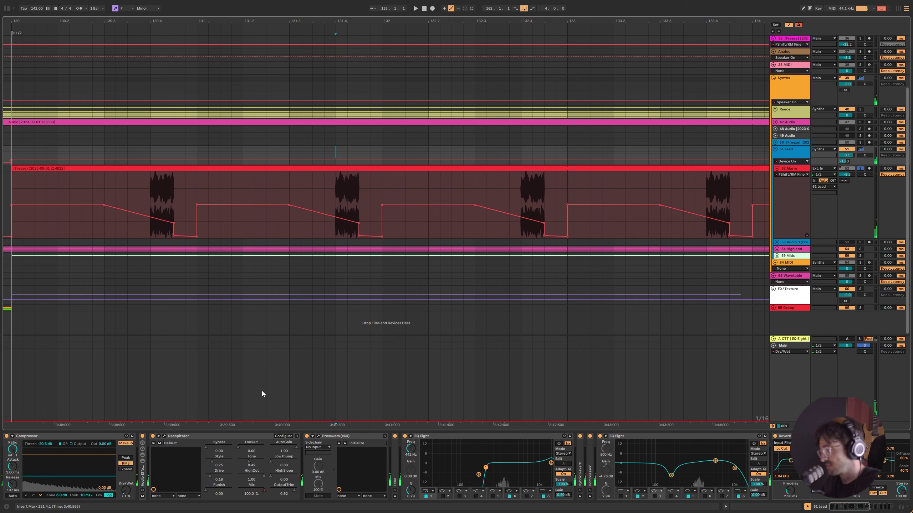
Unfold the Lead group's Audio Effect Rack and examine its Peak and Auto Filter chains.
double_click(142, 475)
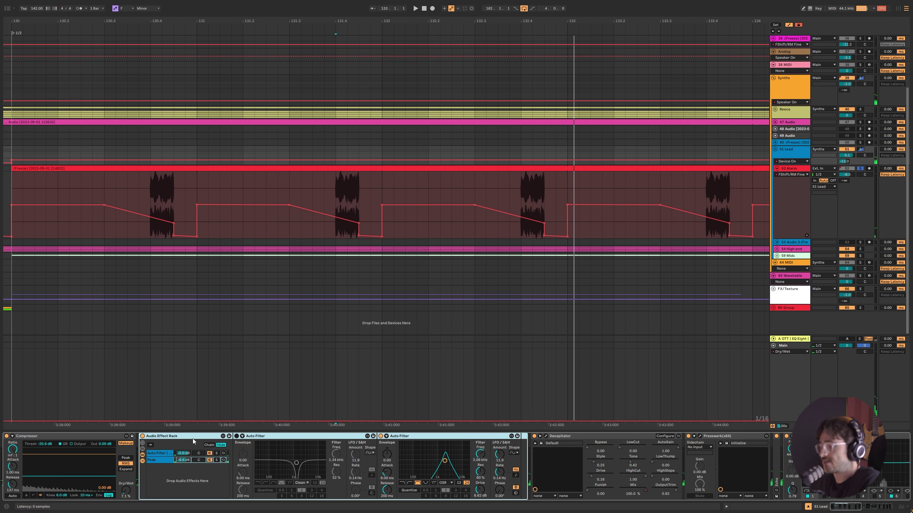
left_click(160, 459)
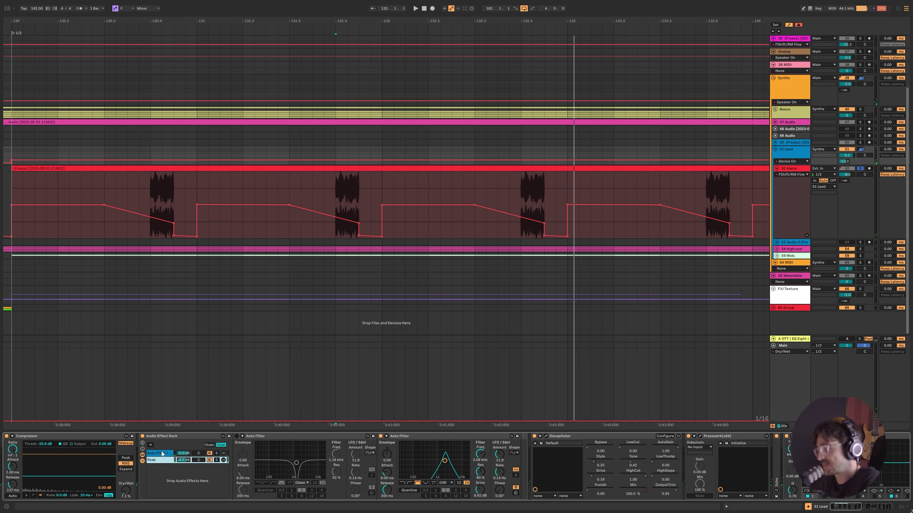
left_click(159, 455)
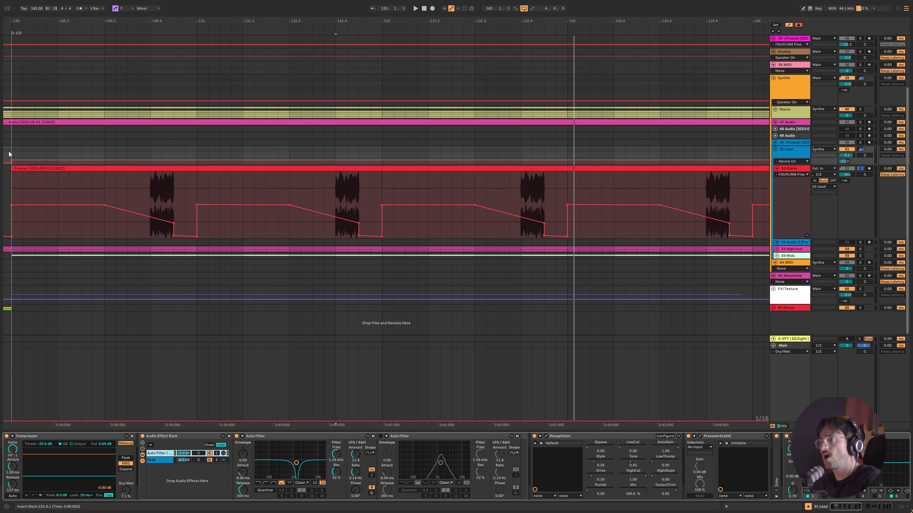
Solo the Lead group and play from bar 130, alternately auditioning the rack's Auto Filter and Peak chains.
left_click_drag(9, 154, 382, 154)
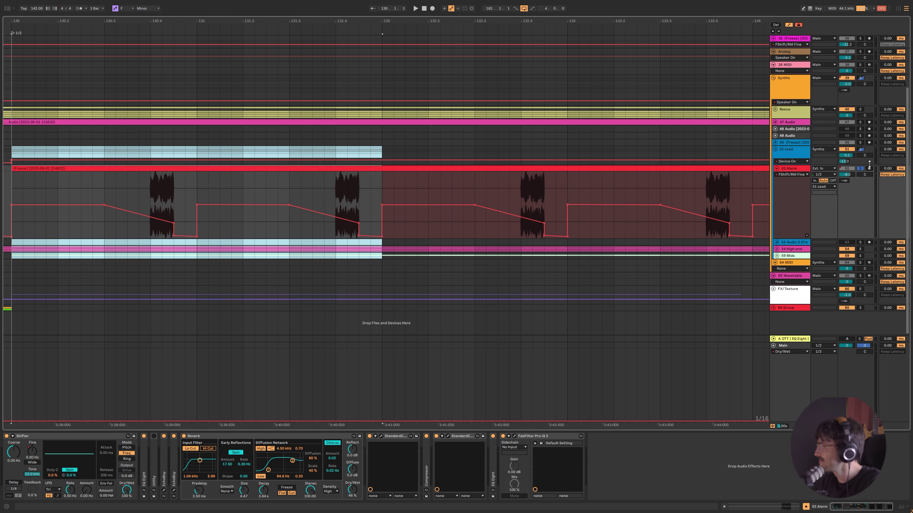
left_click(860, 149)
left_click(794, 150)
key("space")
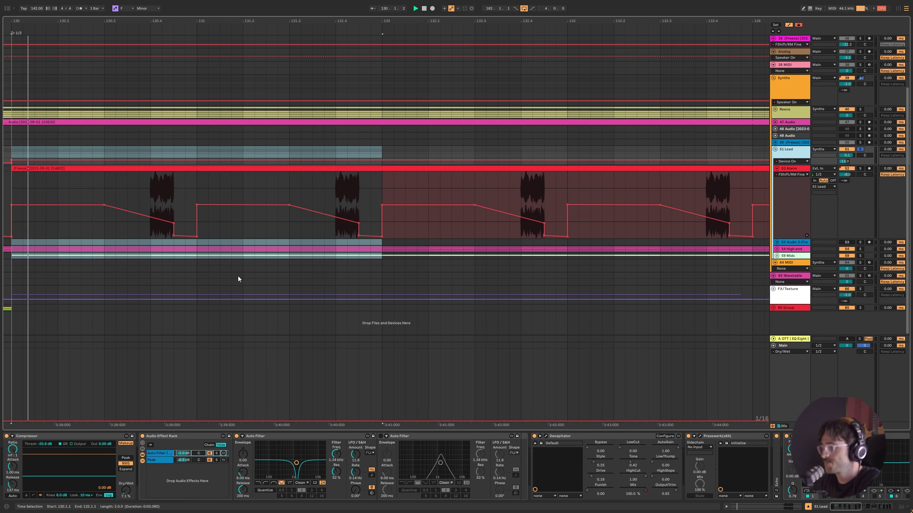
left_click(162, 454)
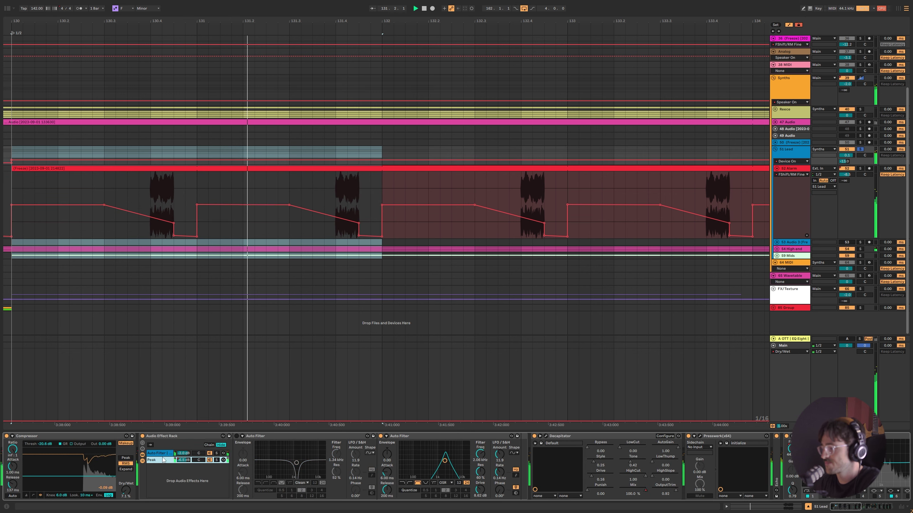
left_click(164, 461)
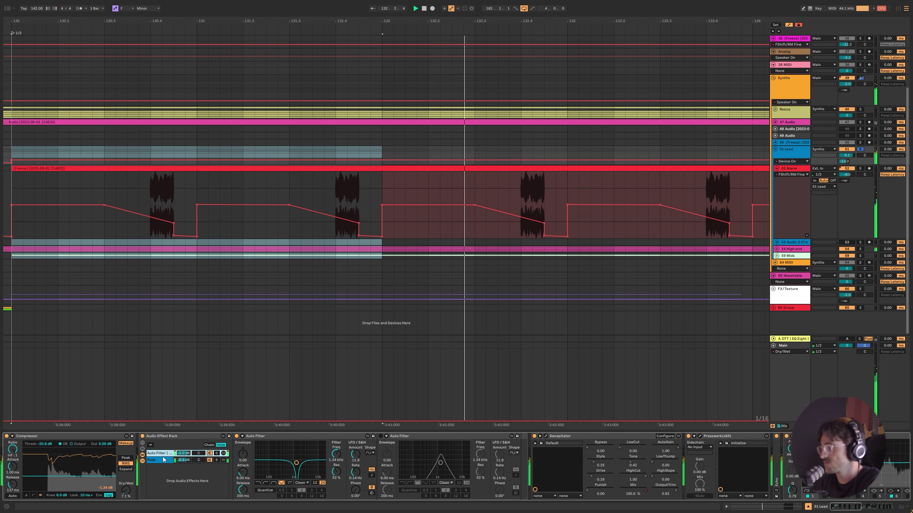
left_click(162, 454)
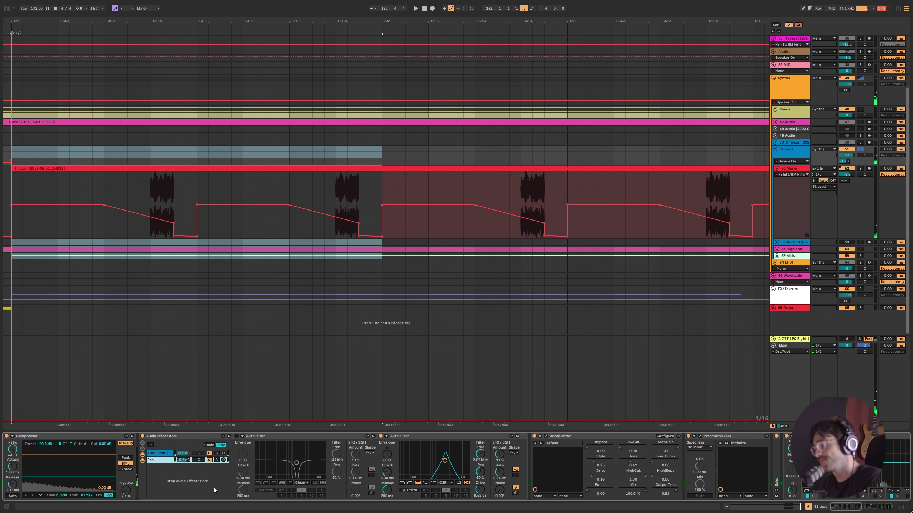
key("space")
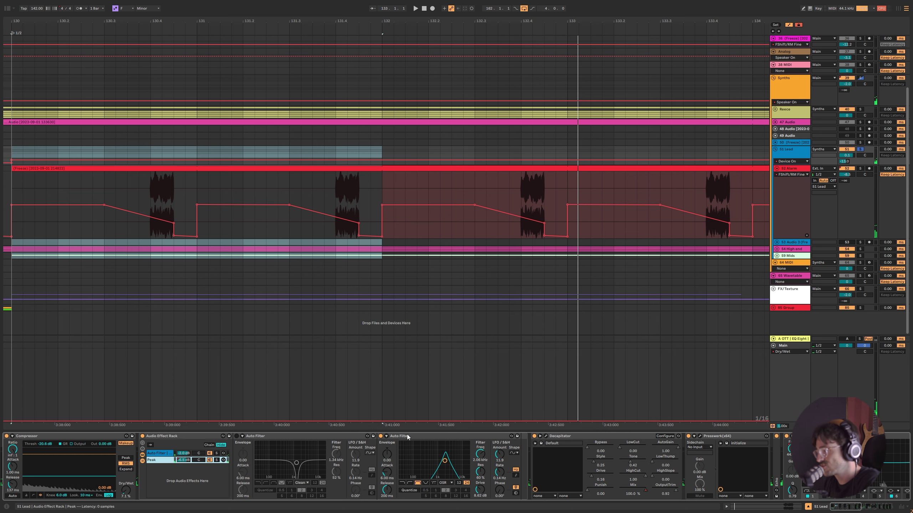
Fold both Auto Filters inside the Lead group's Audio Effect Rack.
left_click(388, 442)
double_click(288, 438)
double_click(288, 438)
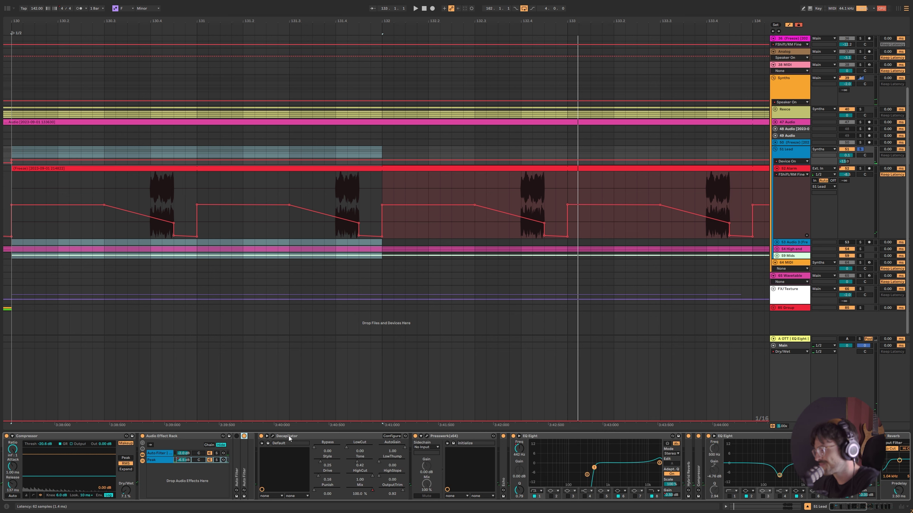
Open the Lead group's Decapitator plug-in window and play the group to check its saturation.
left_click(277, 437)
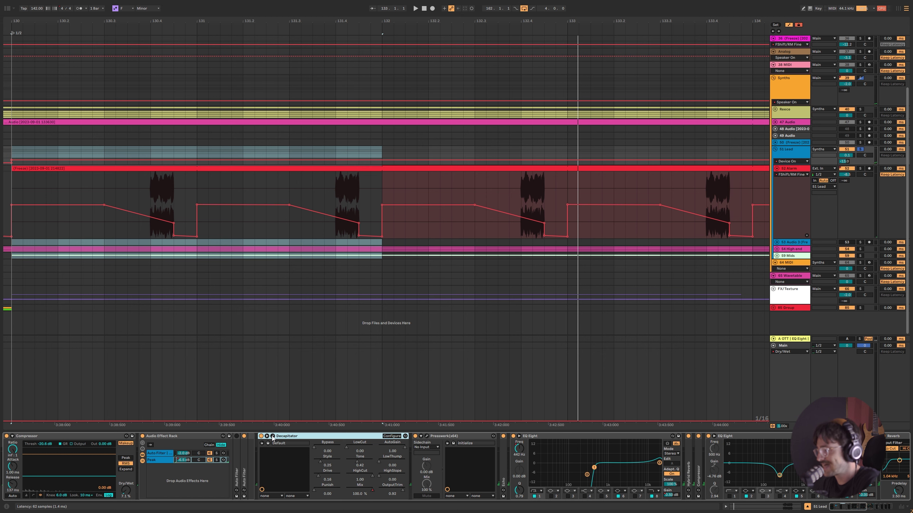
left_click(272, 438)
key("space")
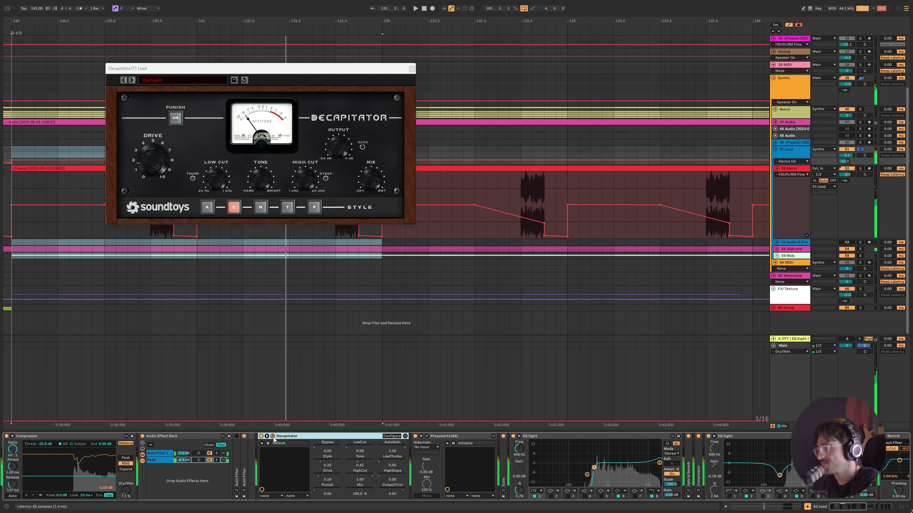
Close and fold the Lead group's Decapitator, and bring up the Presswerk plug-in window with its device folded.
left_click(272, 436)
double_click(295, 438)
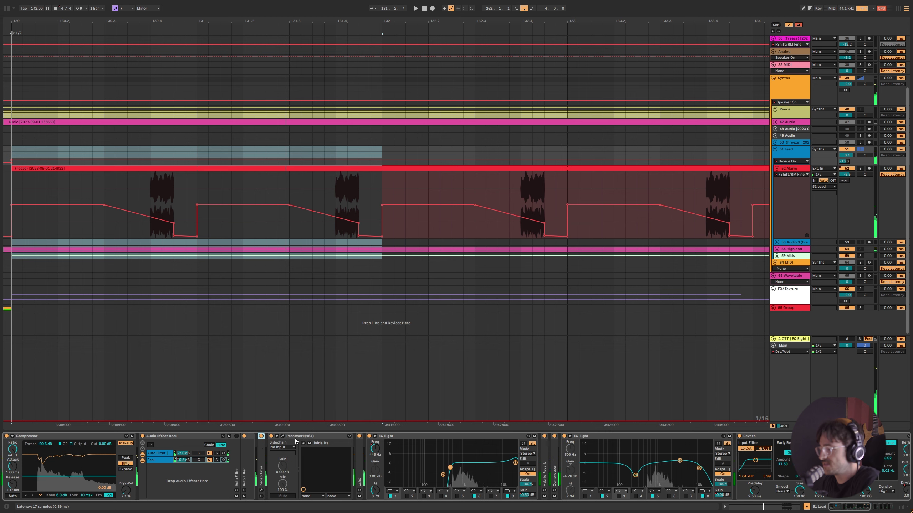
left_click(283, 436)
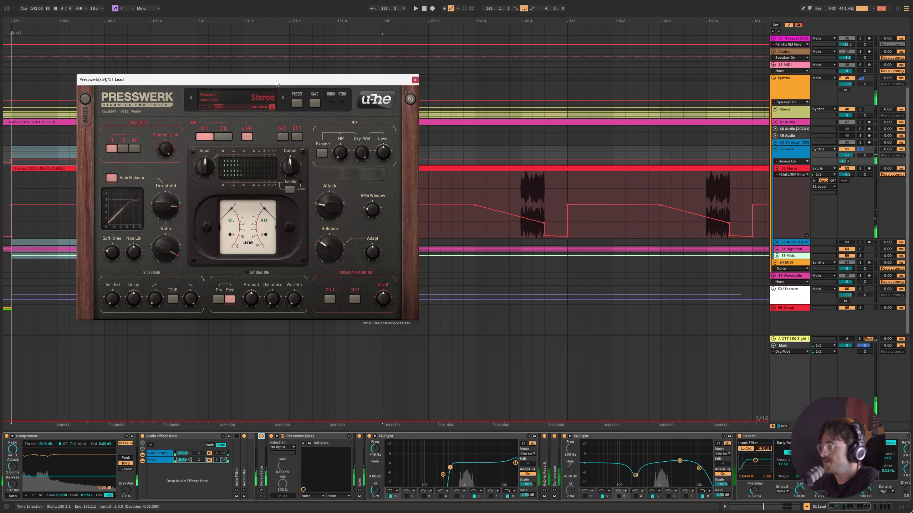
left_click_drag(276, 83, 363, 132)
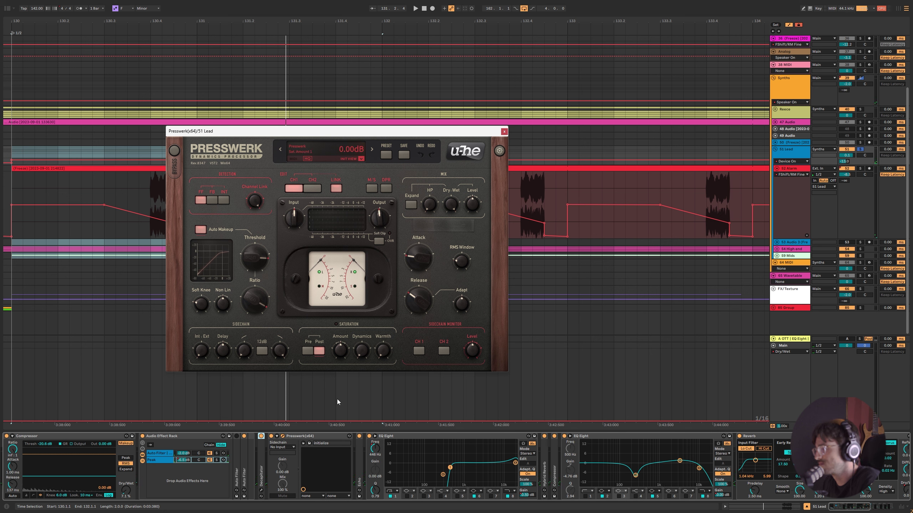
double_click(328, 436)
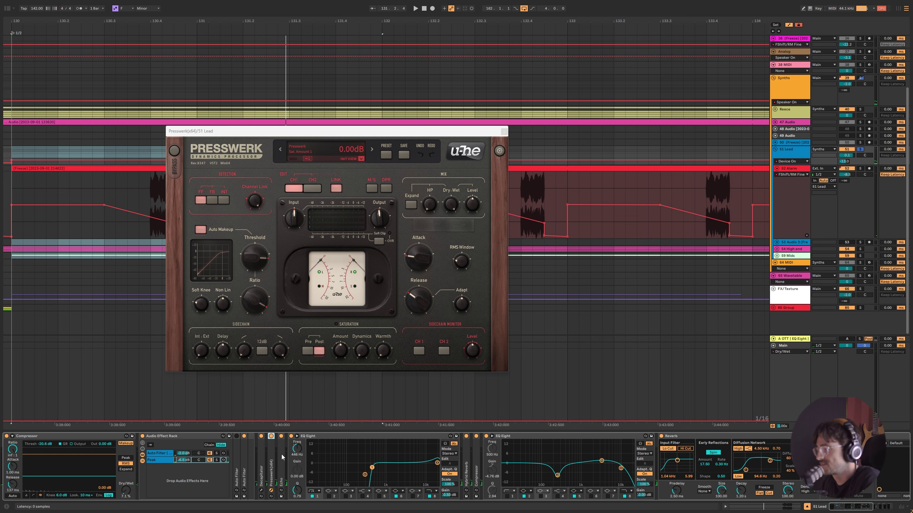
Play the Lead group to check Presswerk's compression, hiding the plug-in window and stopping playback at the end.
key("space")
left_click_drag(317, 135, 358, 129)
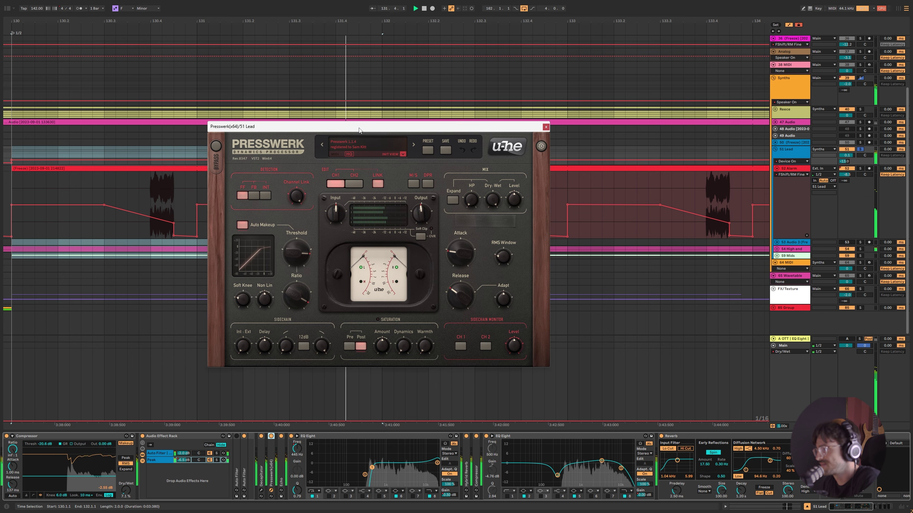
key("ctrl+alt+p")
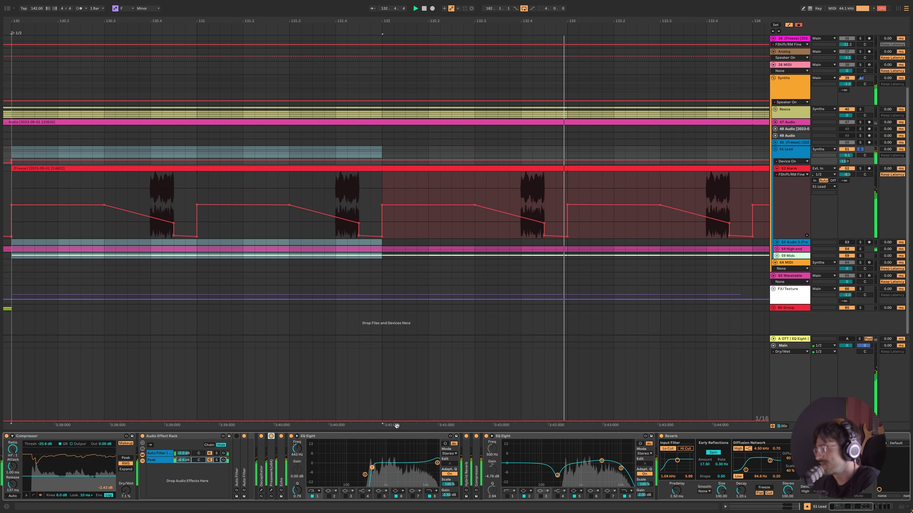
key("space")
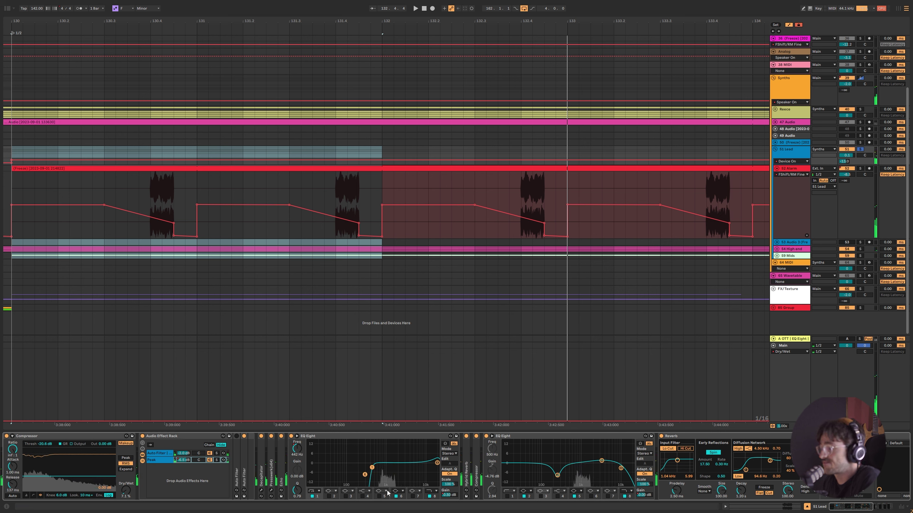
Examine the Lead group's first EQ Eight and briefly unfold the Hybrid Reverb after it.
left_click_drag(327, 446, 391, 493)
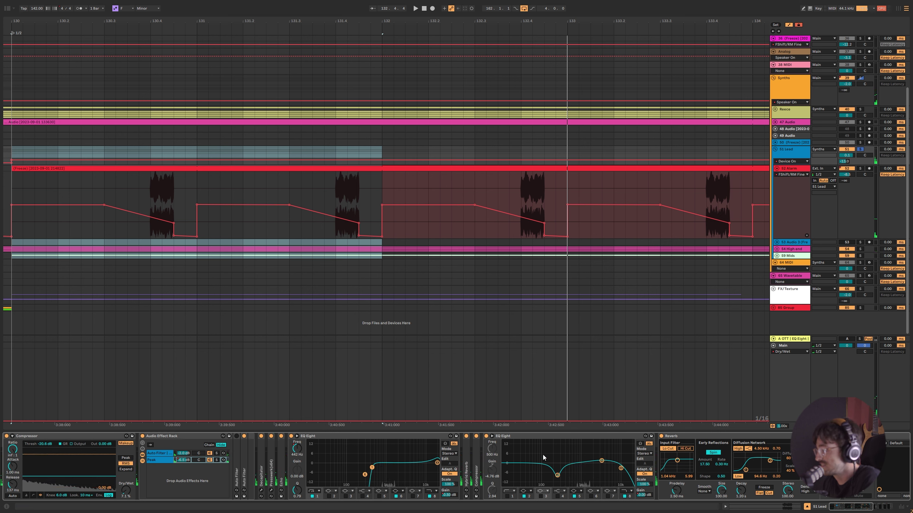
double_click(467, 468)
double_click(619, 438)
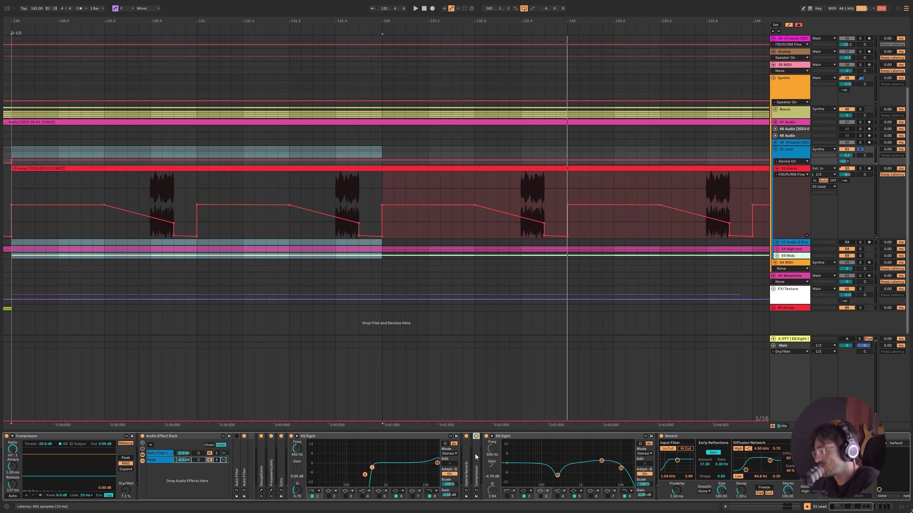
Fold the Lead group's second EQ Eight, Reverb, TDR Nova and TDR Molotok devices.
left_click(502, 438)
double_click(501, 437)
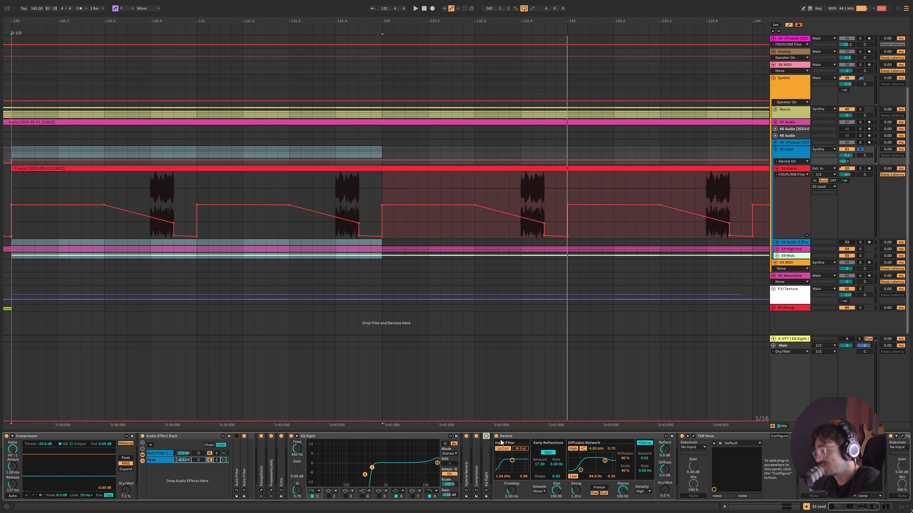
double_click(506, 437)
double_click(540, 437)
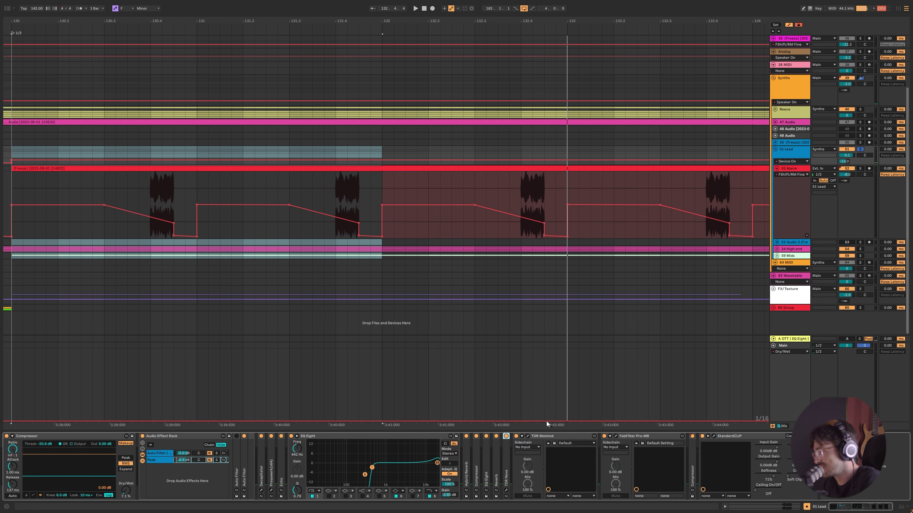
double_click(548, 436)
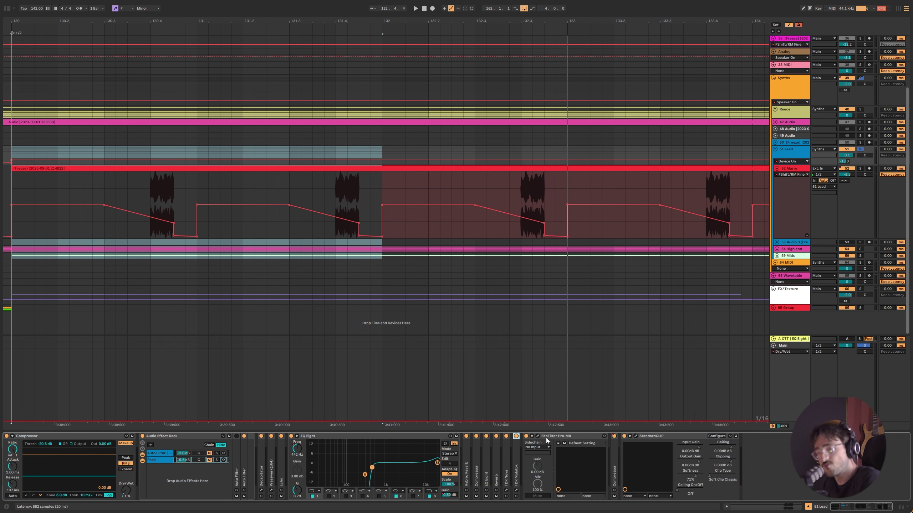
Inspect the Lead group's sidechained Compressor, and fold it along with the first EQ Eight, FabFilter Pro-MB and StandardCLIP.
double_click(613, 455)
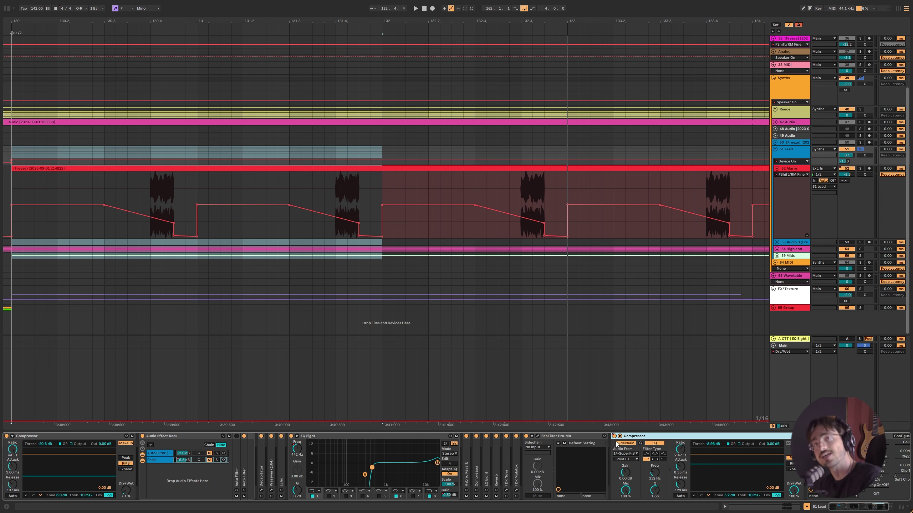
left_click_drag(506, 17, 502, 72)
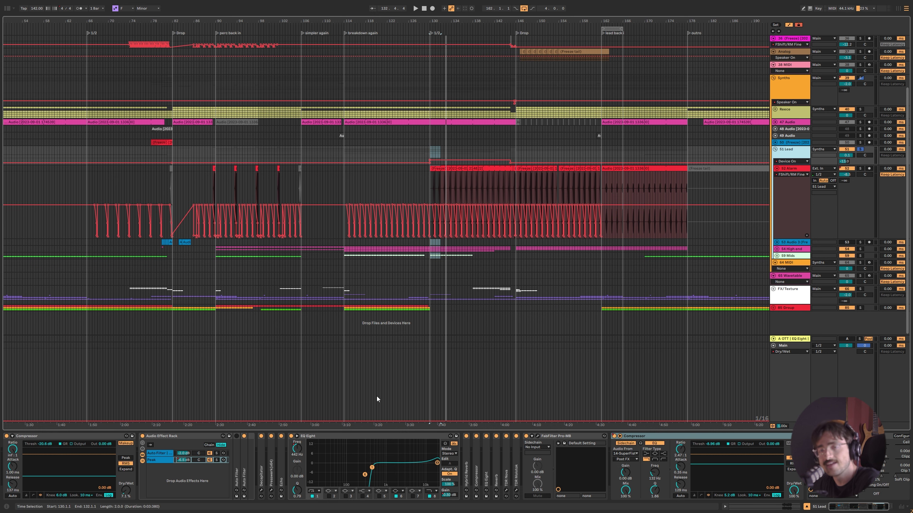
double_click(337, 436)
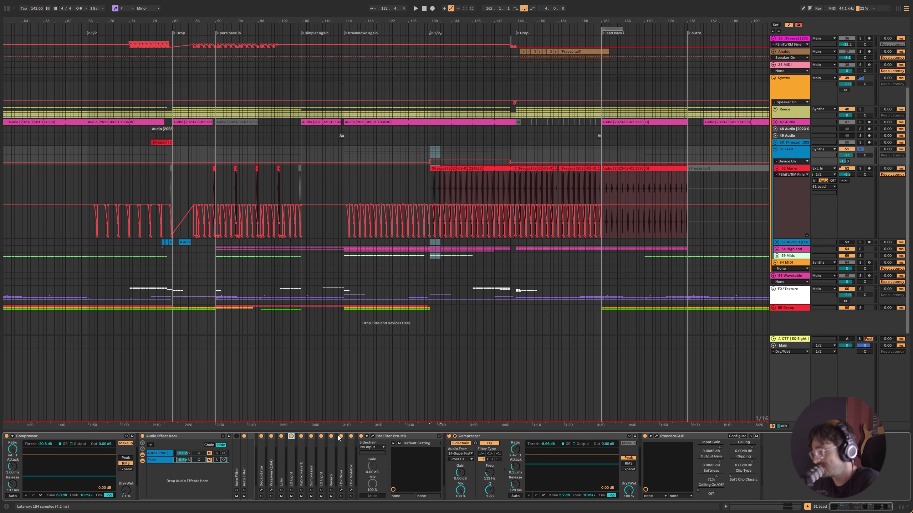
double_click(378, 436)
double_click(382, 436)
double_click(390, 436)
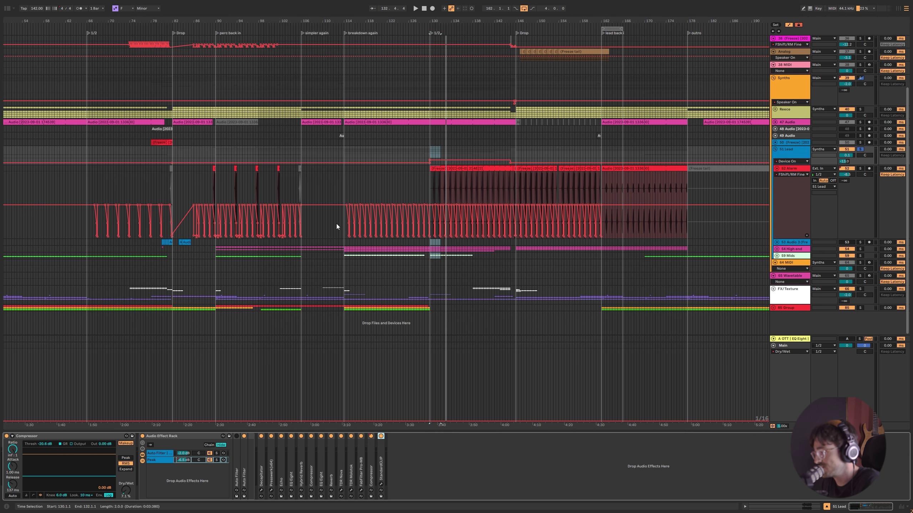
Select the Lead group from bar 114 to bar 146 and turn off the group's solo.
scroll(383, 247, "up", 3)
left_click(367, 212)
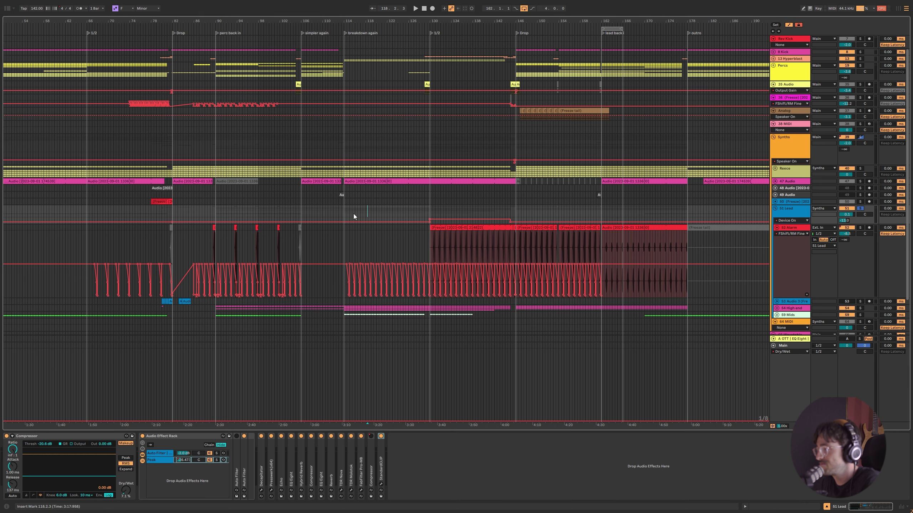
left_click_drag(345, 210, 516, 211)
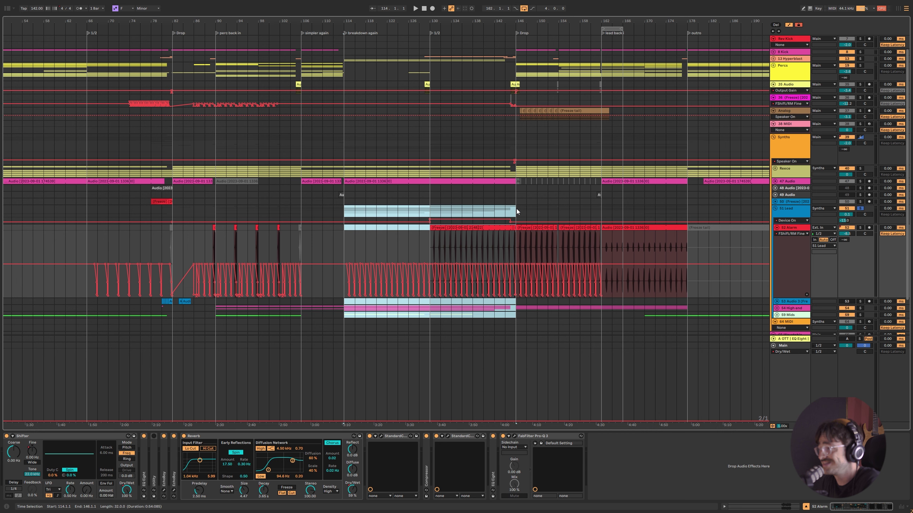
left_click(860, 208)
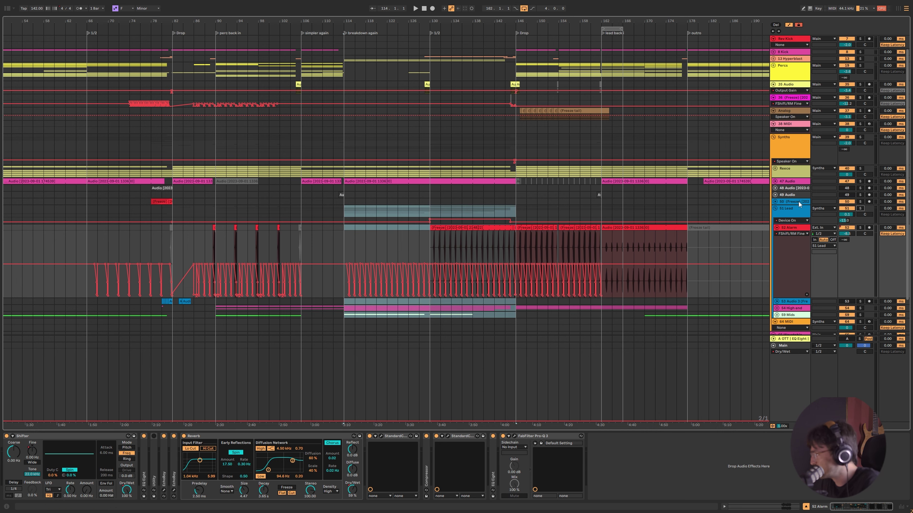
Select bars 90 to 106 on the Synths group, solo the group and play it with the start of its device chain shown.
left_click(796, 137)
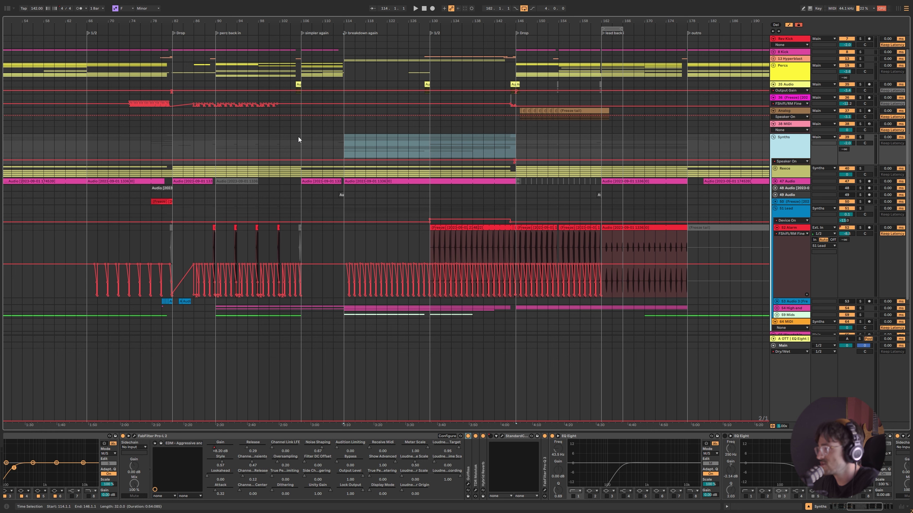
left_click_drag(219, 145, 302, 139)
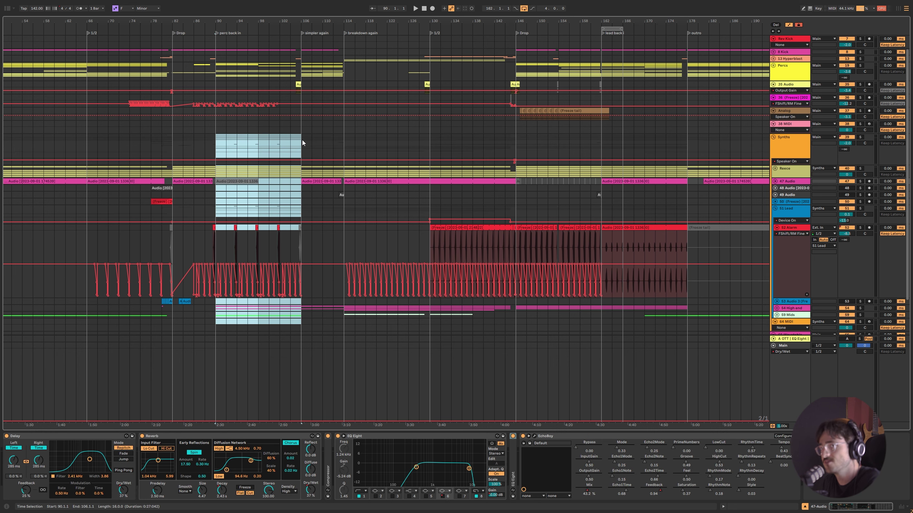
scroll(868, 174, "down", 3)
left_click(791, 87)
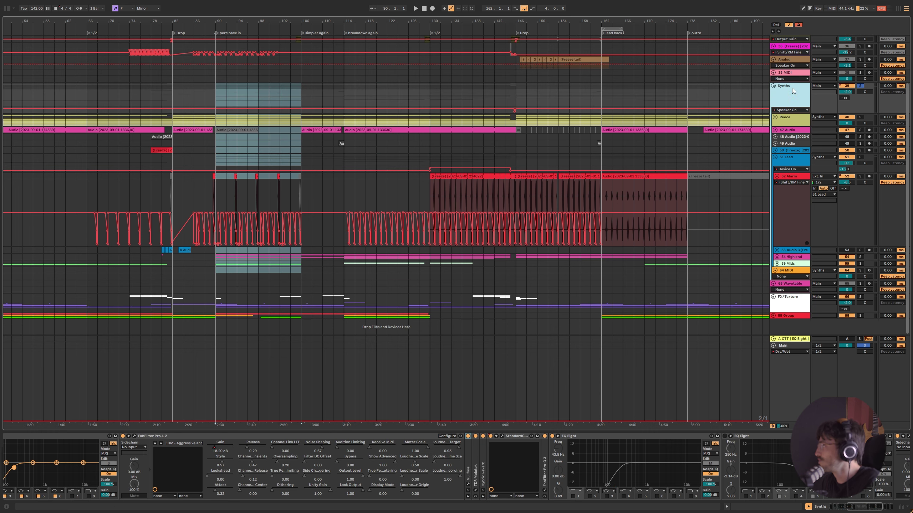
left_click_drag(864, 507, 847, 507)
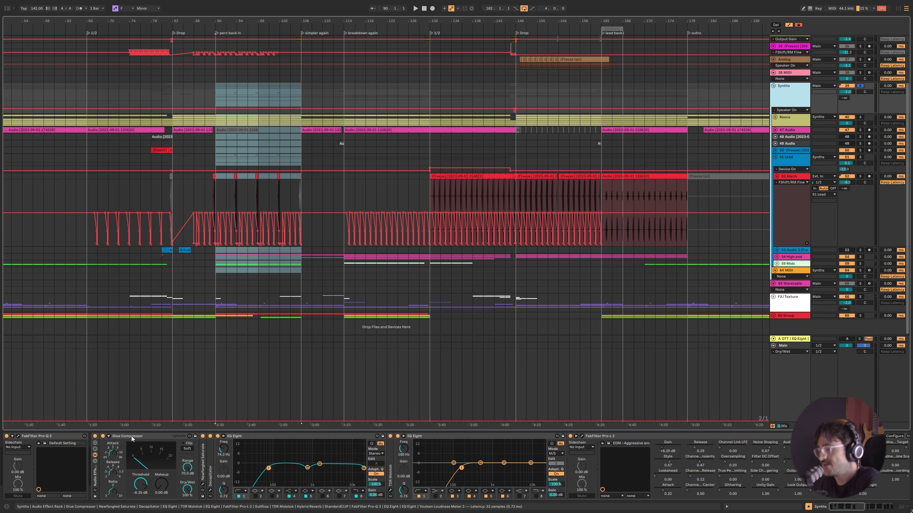
key("space")
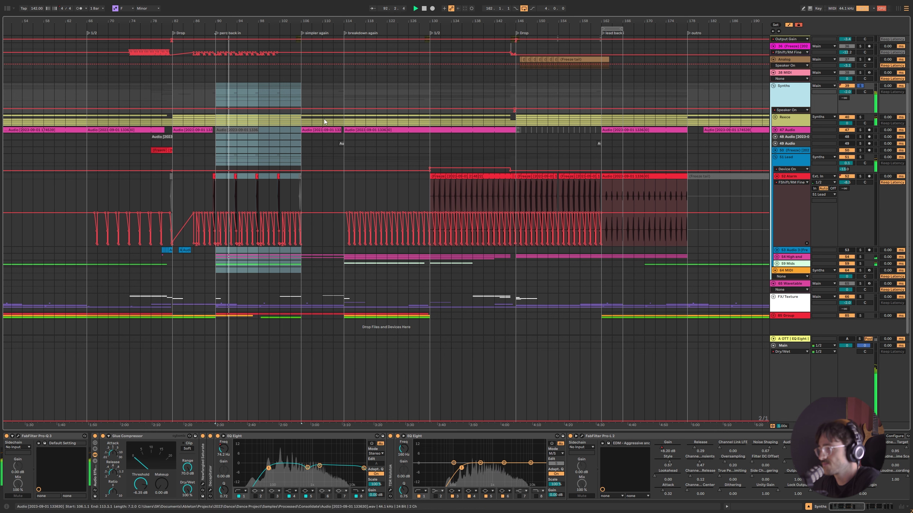
Fold the Synths group's Glue Compressor and briefly unfold its Newfangled Saturate and Decapitator devices.
double_click(147, 436)
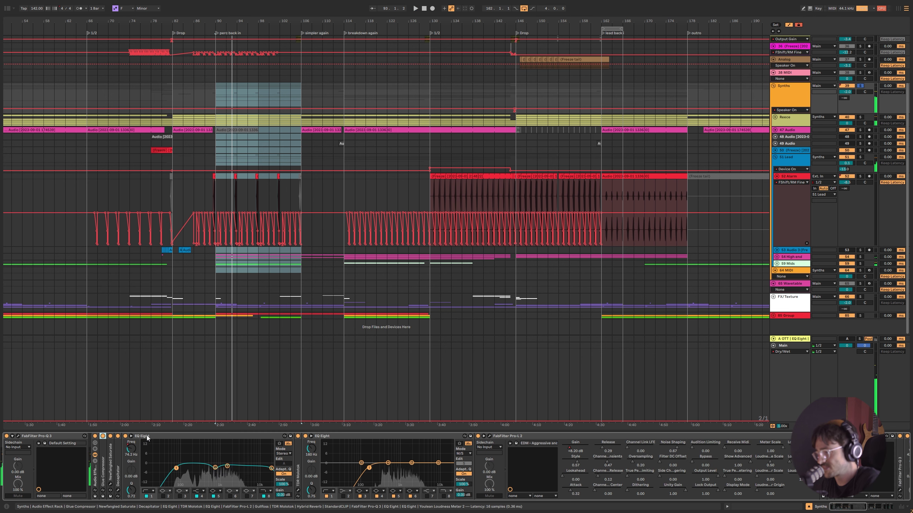
double_click(109, 453)
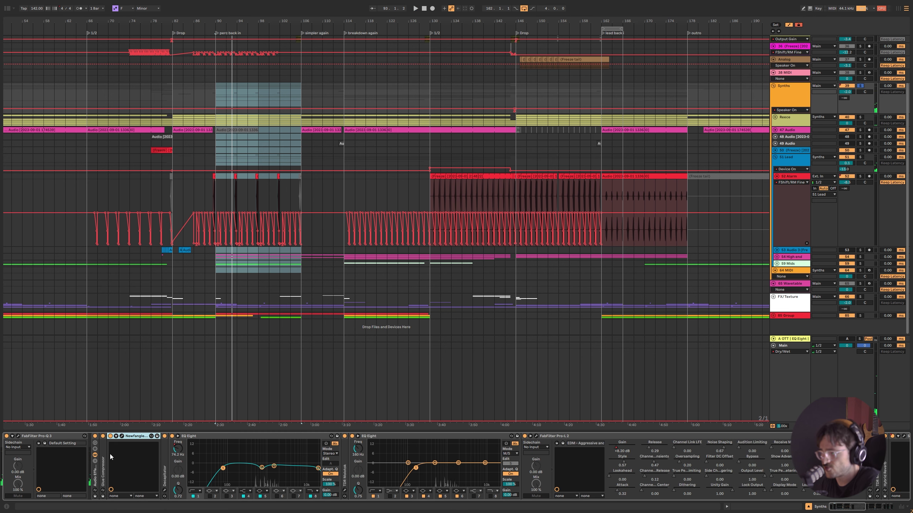
double_click(124, 436)
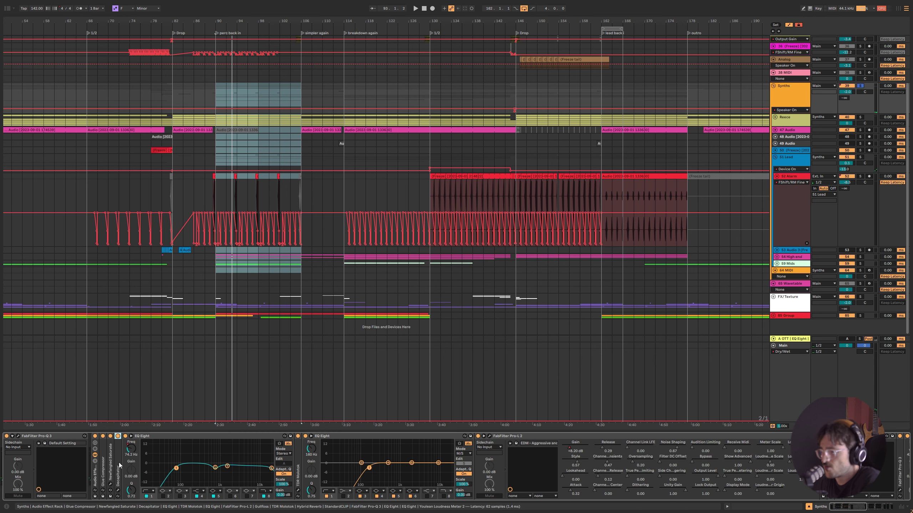
double_click(118, 462)
double_click(121, 436)
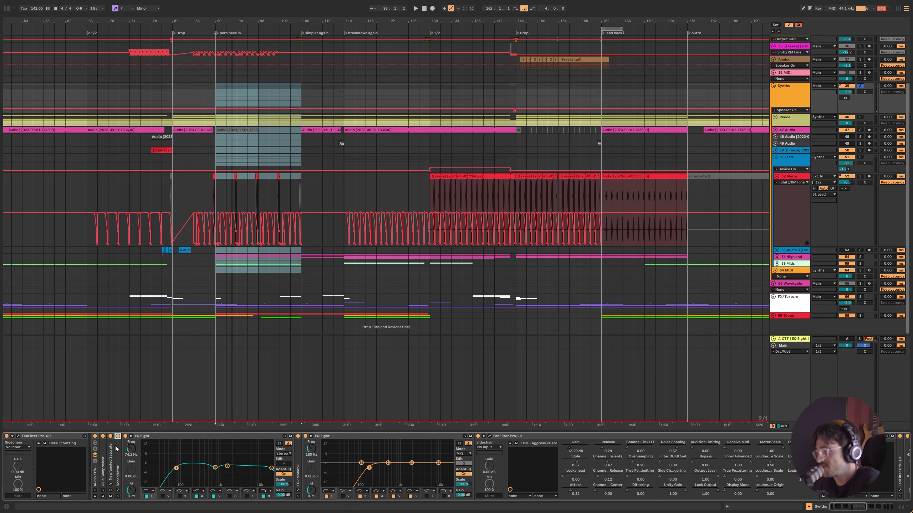
Open the Synths group's Decapitator plug-in window and play the selection to check its saturation.
double_click(118, 449)
left_click(130, 436)
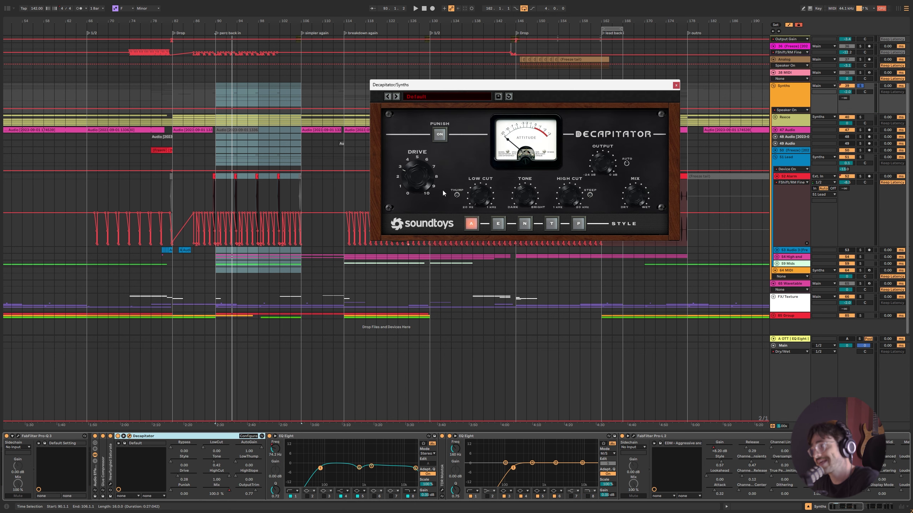
key("space")
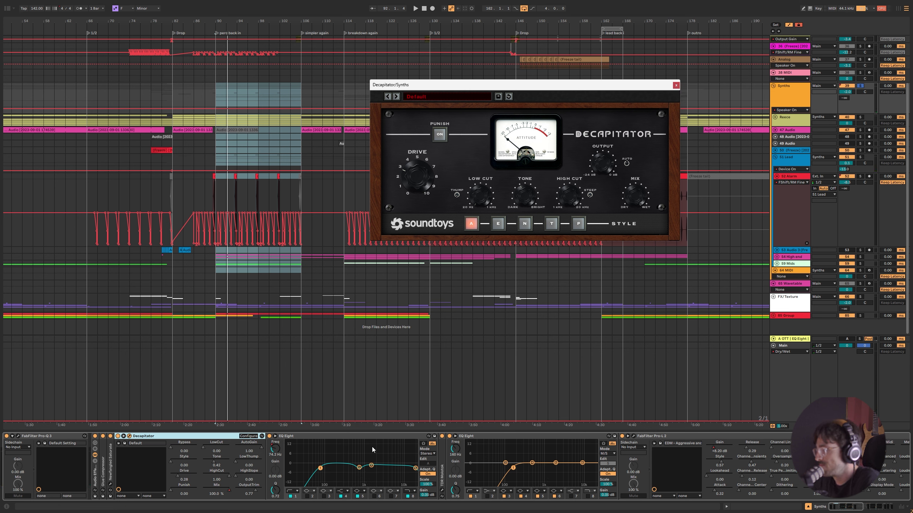
Open the Synths group's TDR Molotok window to check its compression, and fold it and the EQ Eights on either side.
double_click(308, 436)
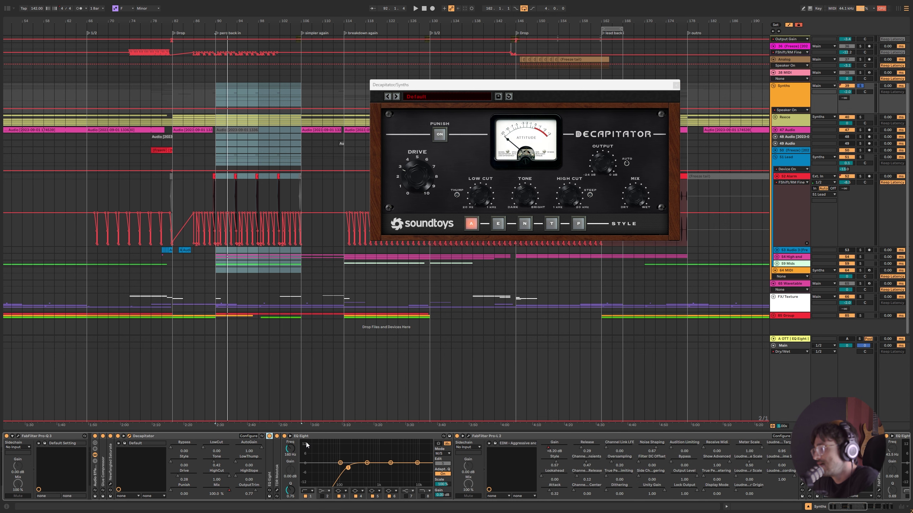
double_click(278, 464)
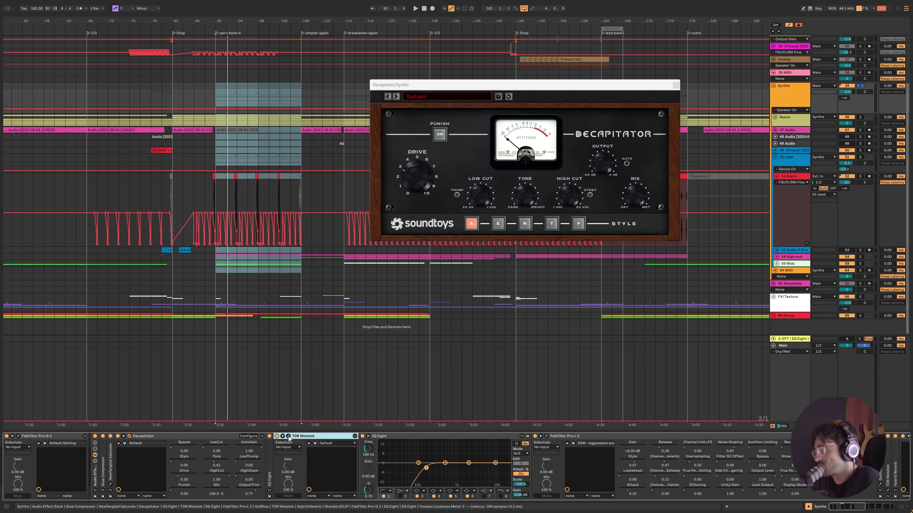
left_click(288, 436)
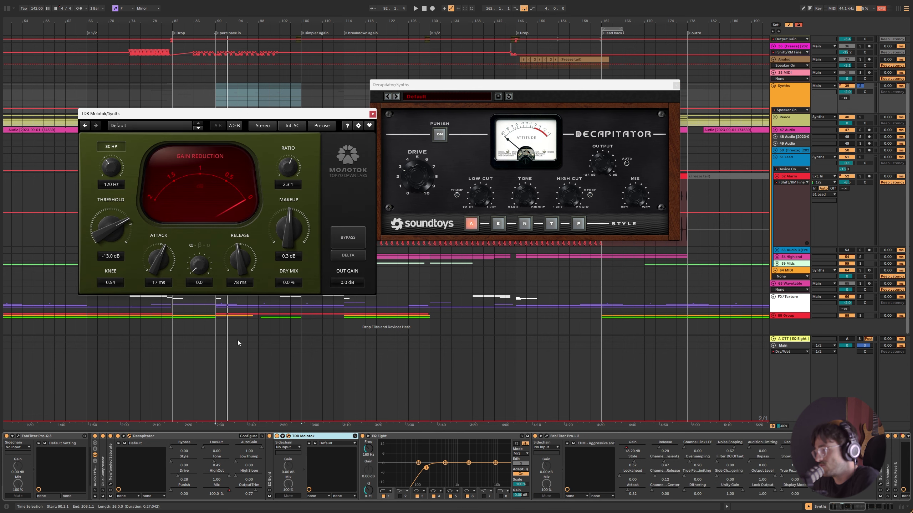
double_click(286, 437)
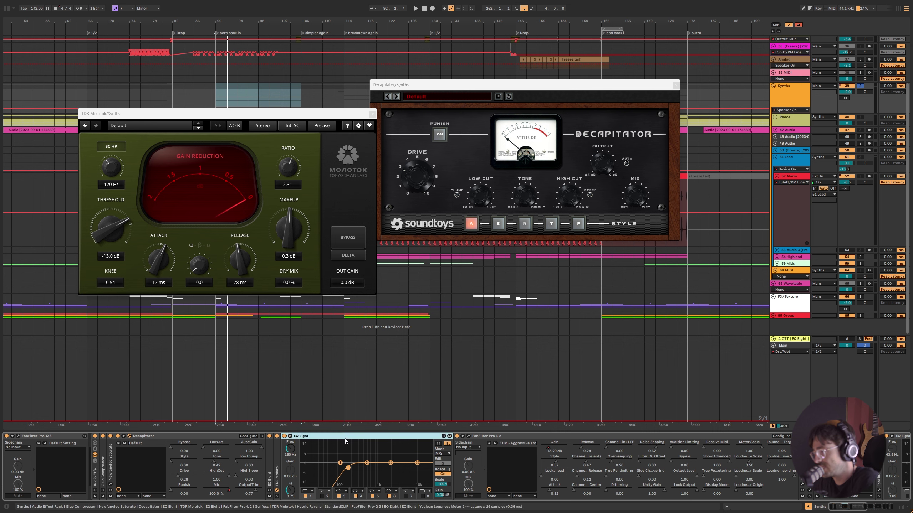
double_click(323, 436)
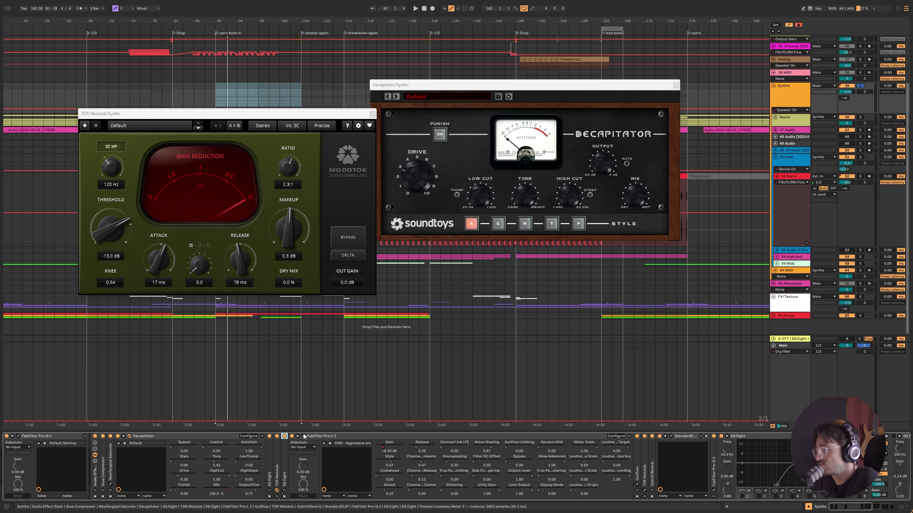
Open the Synths group's FabFilter Pro-L 2 window to check its limiting, close all plug-in windows and fold the device.
left_click(304, 436)
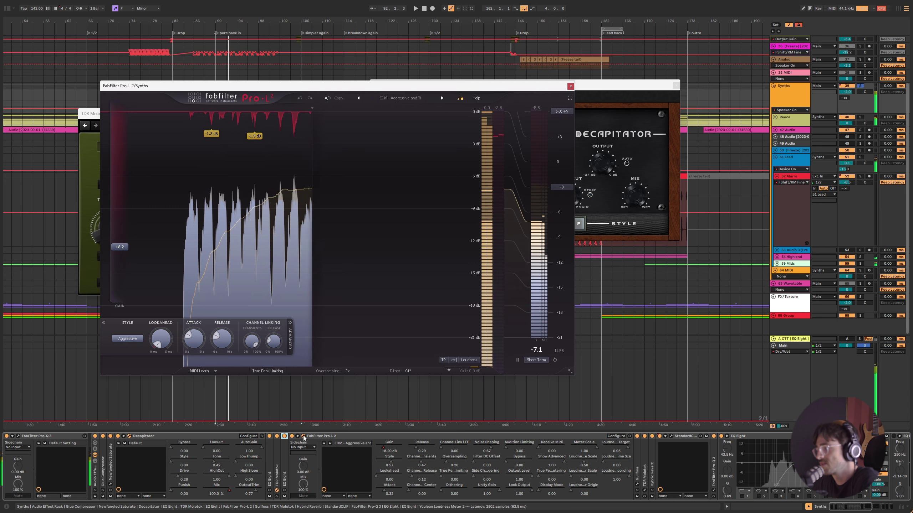
mouse_move(472, 370)
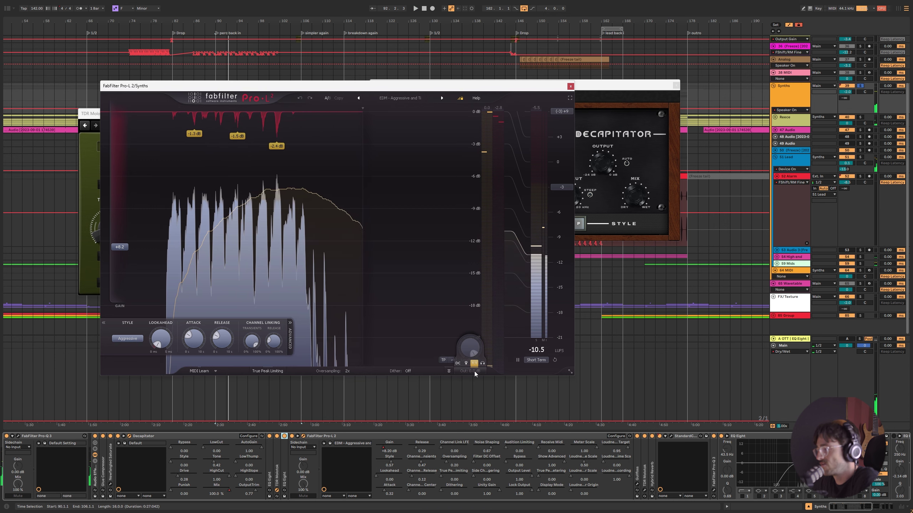
key("space")
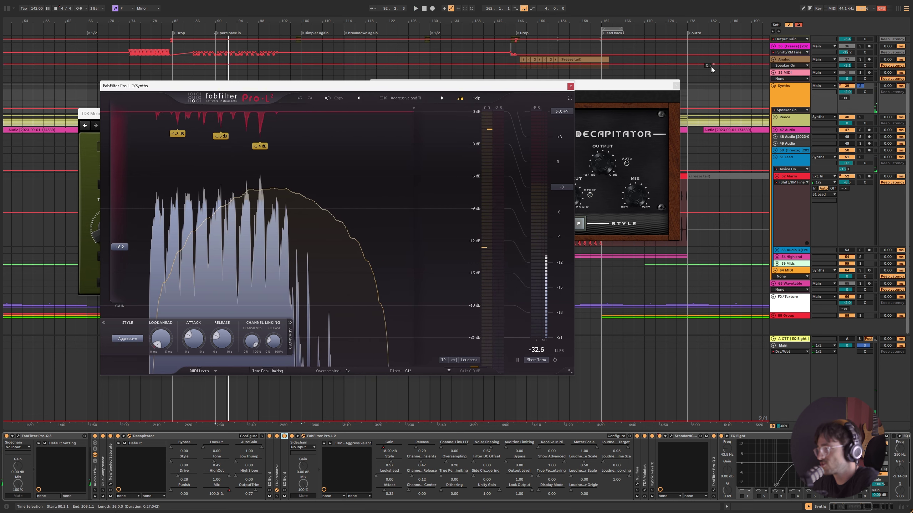
left_click(570, 86)
left_click(676, 85)
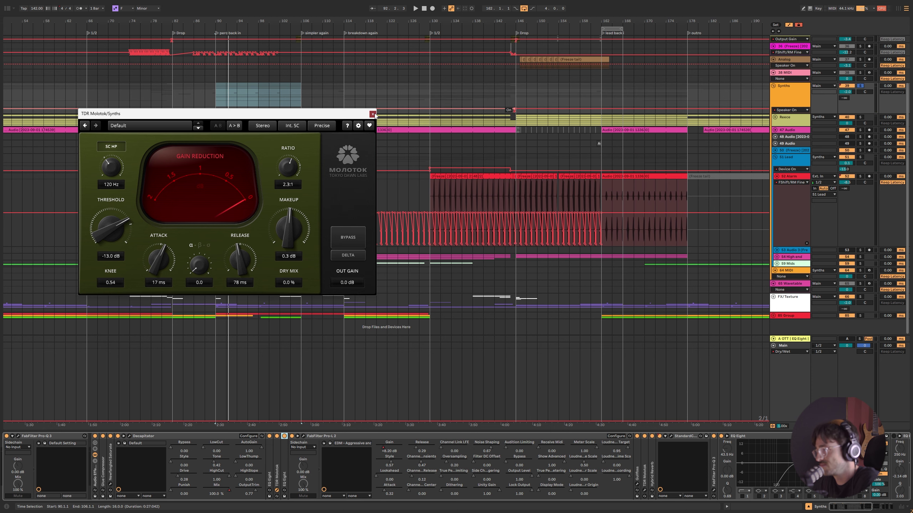
left_click(372, 114)
double_click(317, 436)
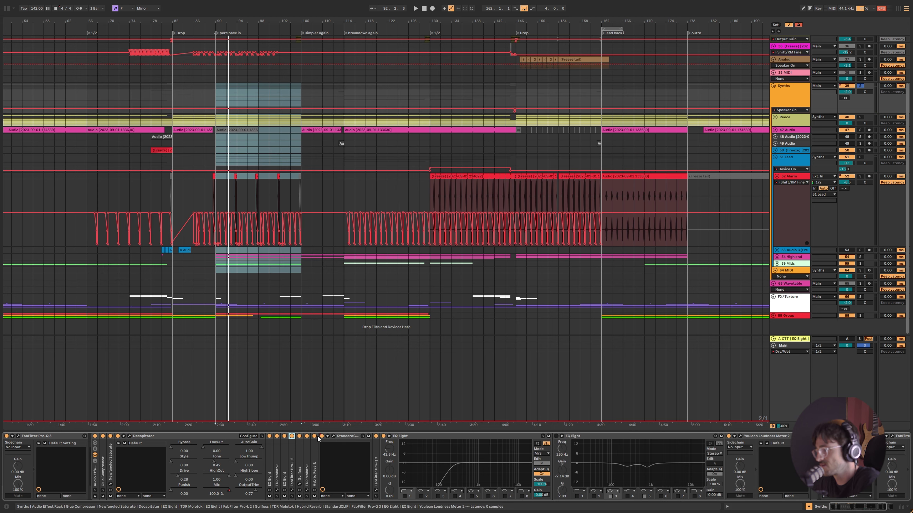
Unfold the Synths group's Gullfoss, play the selection with its window open to check its processing, and close it.
double_click(299, 454)
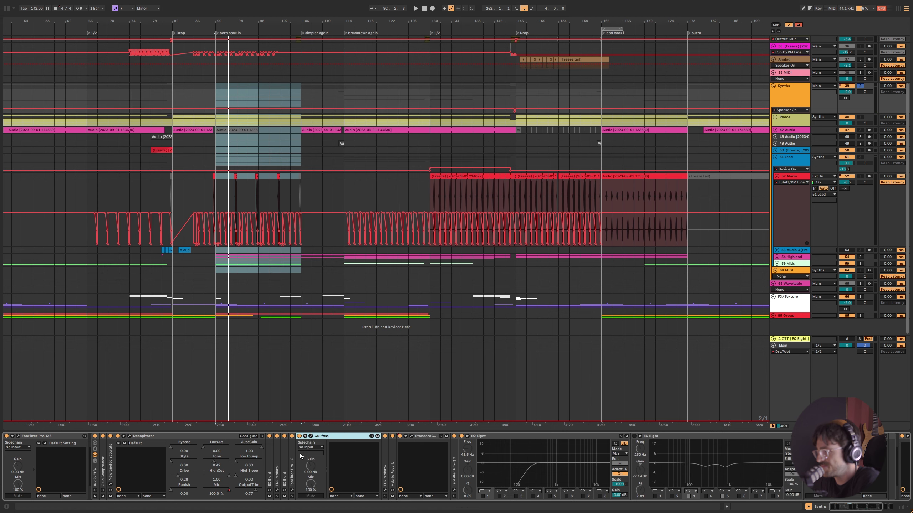
key("space")
left_click(310, 436)
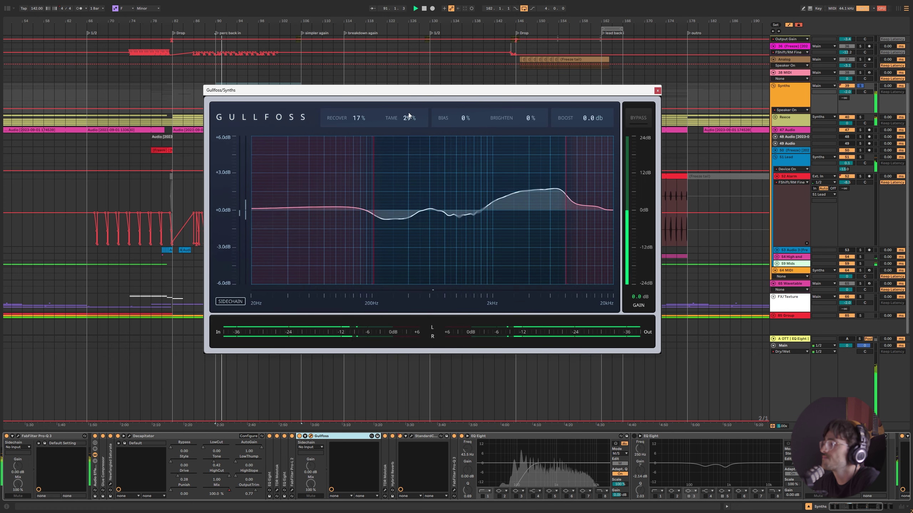
left_click(658, 90)
key("space")
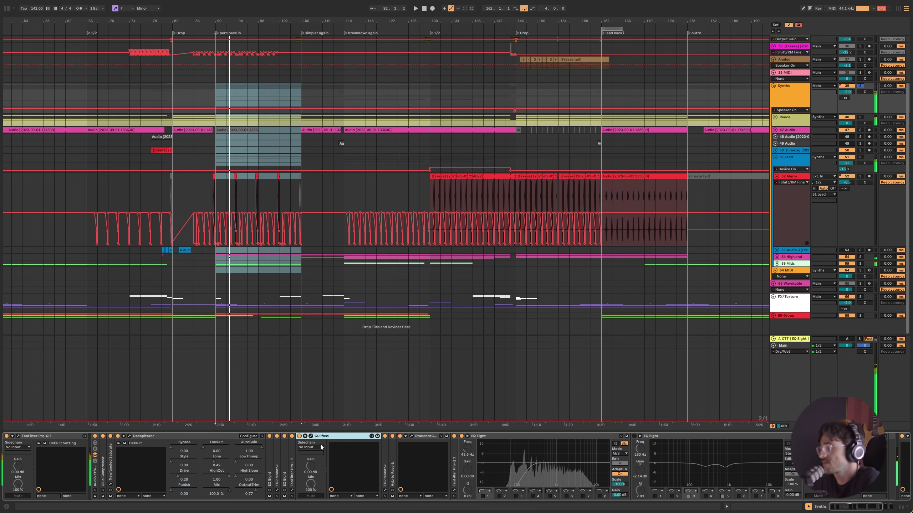
Unfold the TDR Molotok after Gullfoss, check its compression settings in its window, and close and fold it.
left_click(384, 449)
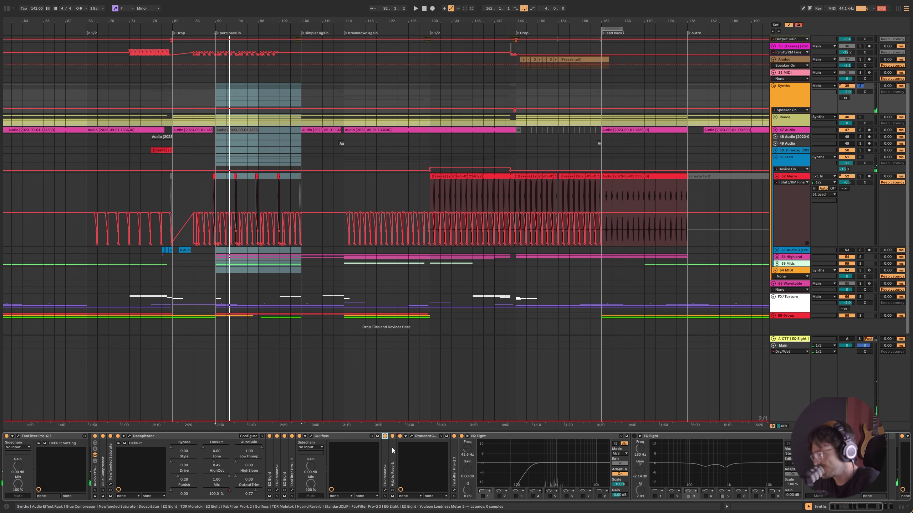
double_click(385, 453)
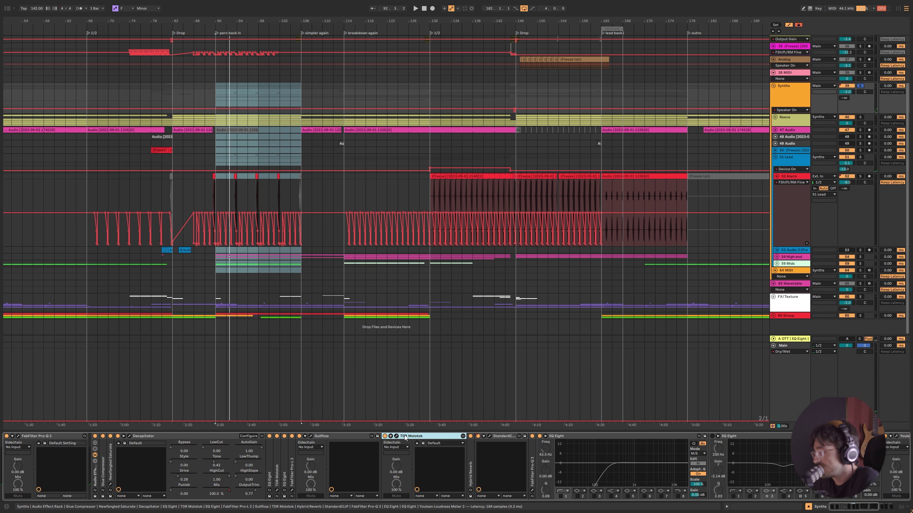
left_click(390, 436)
left_click(396, 436)
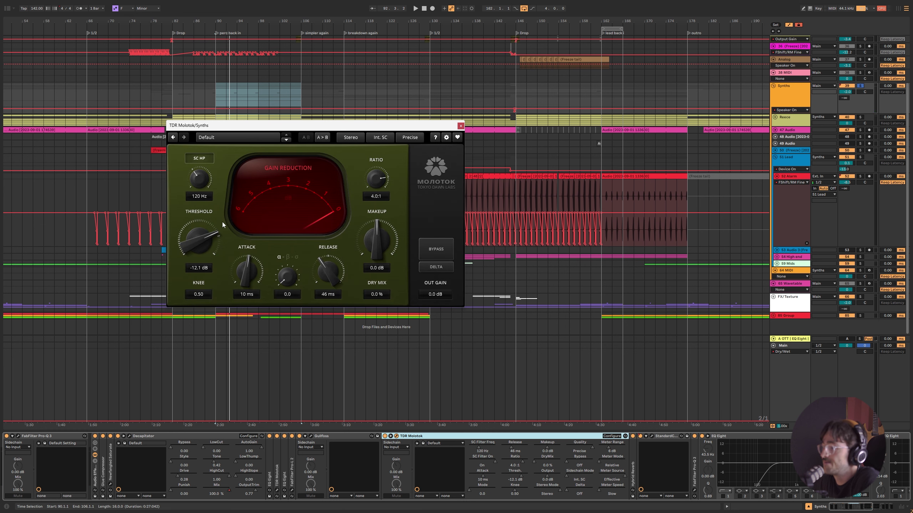
left_click(460, 125)
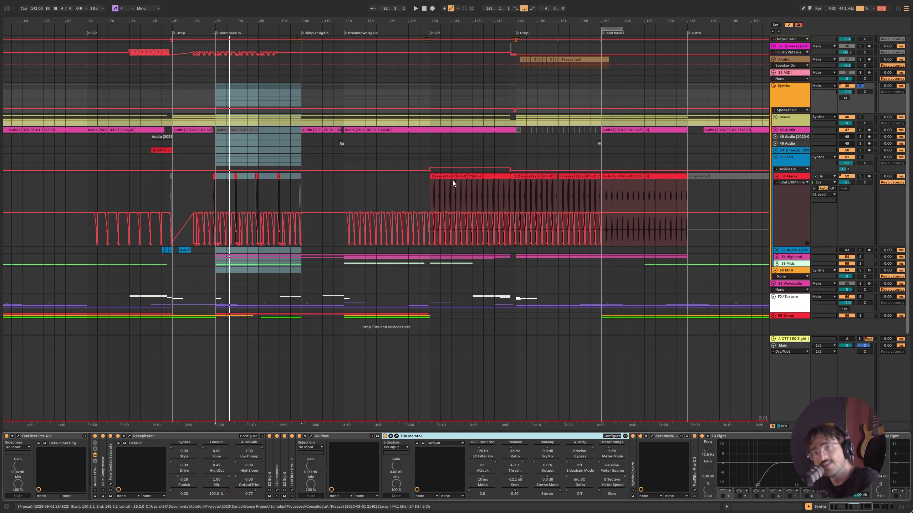
double_click(422, 436)
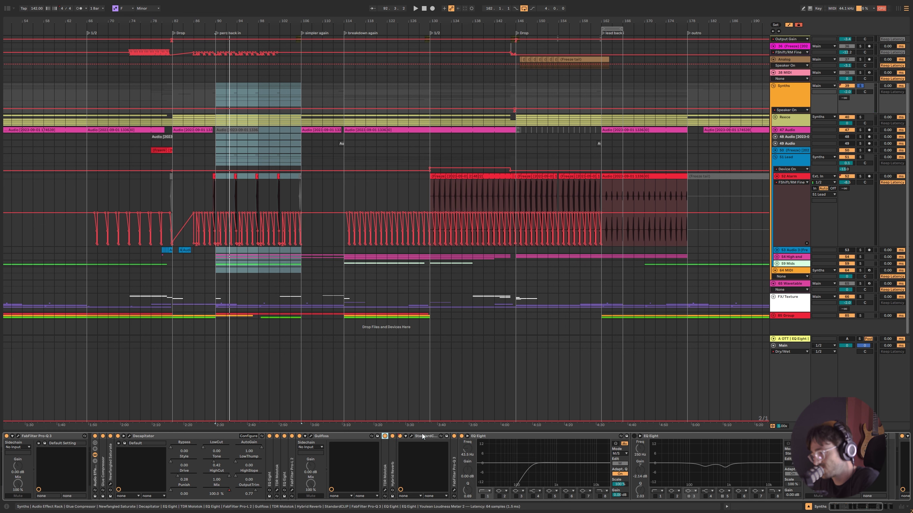
Unfold the FabFilter Pro-Q 3, show the side channel of the EQ Eight after it, and unfold the EQ Eight before Pro-L 2.
double_click(457, 458)
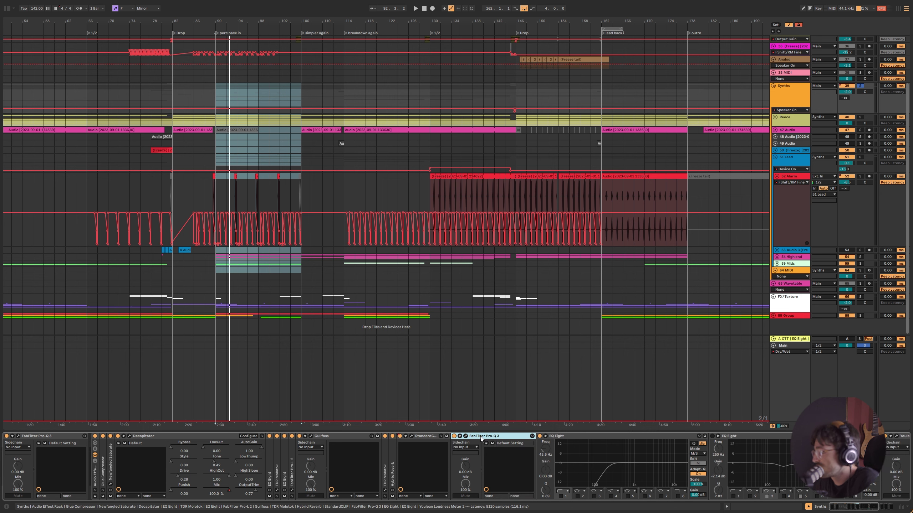
left_click(698, 454)
left_click(694, 470)
left_click(699, 464)
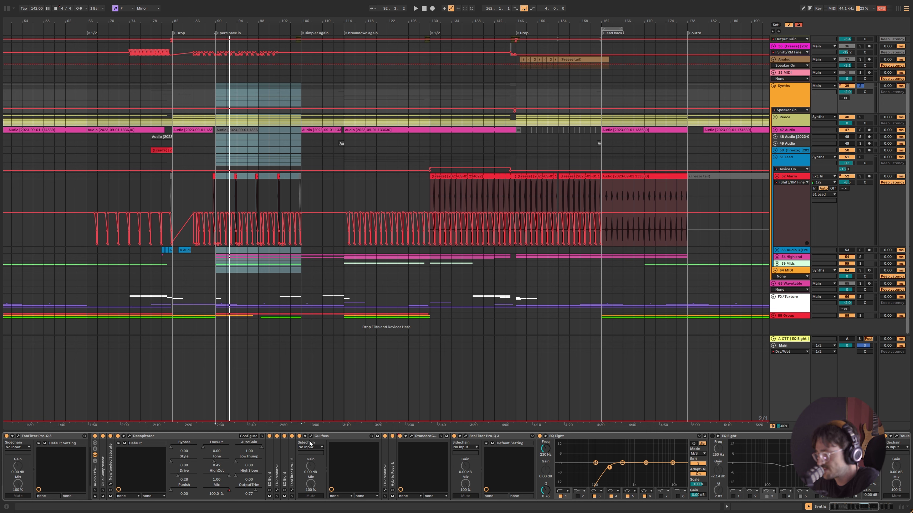
double_click(283, 466)
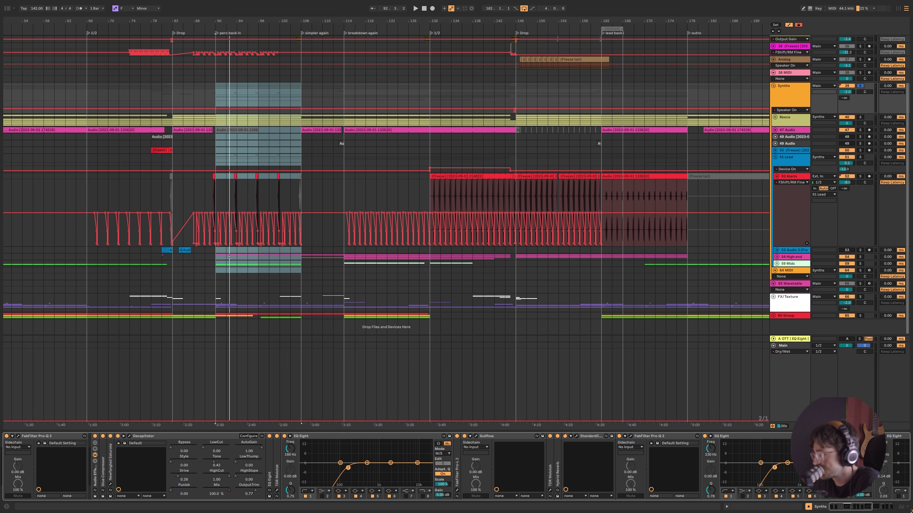
Try a lower, resonant cutoff on the side-channel low cut of the EQ Eight after Pro-Q 3, and undo it.
left_click_drag(787, 463, 784, 478)
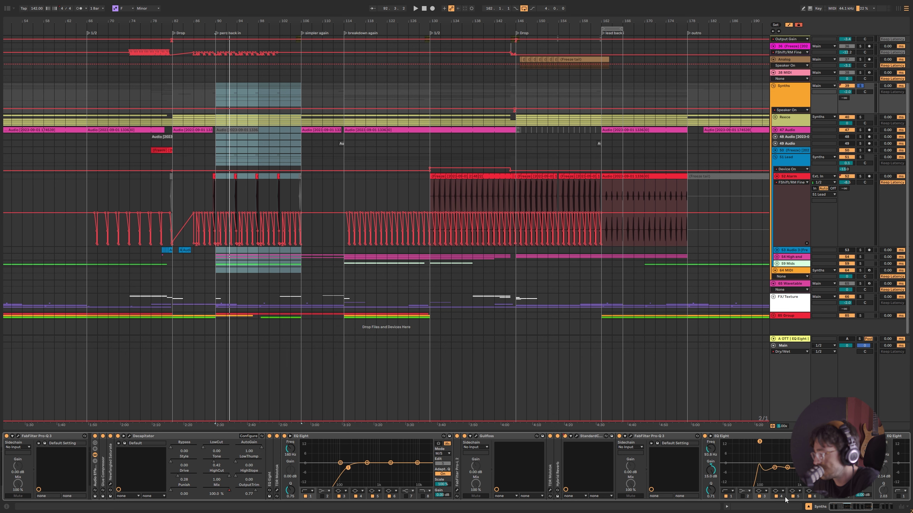
left_click_drag(773, 468, 763, 466)
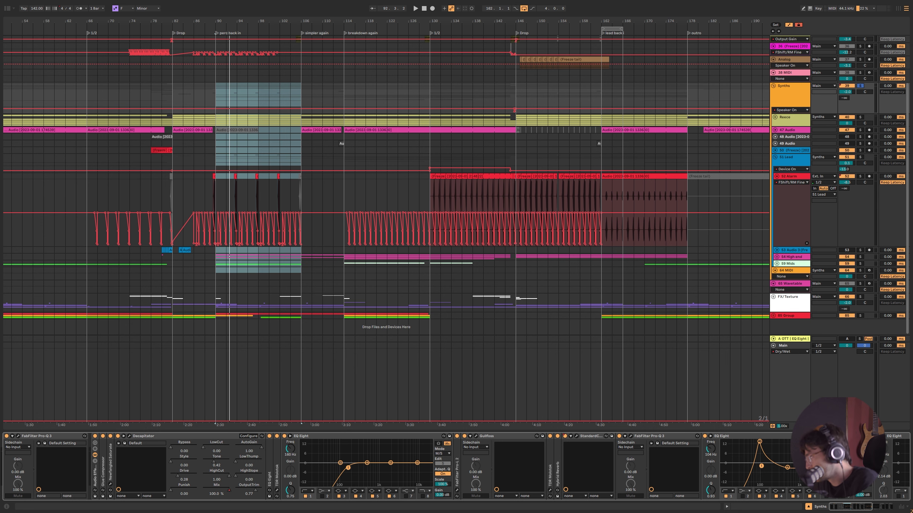
key("ctrl+z")
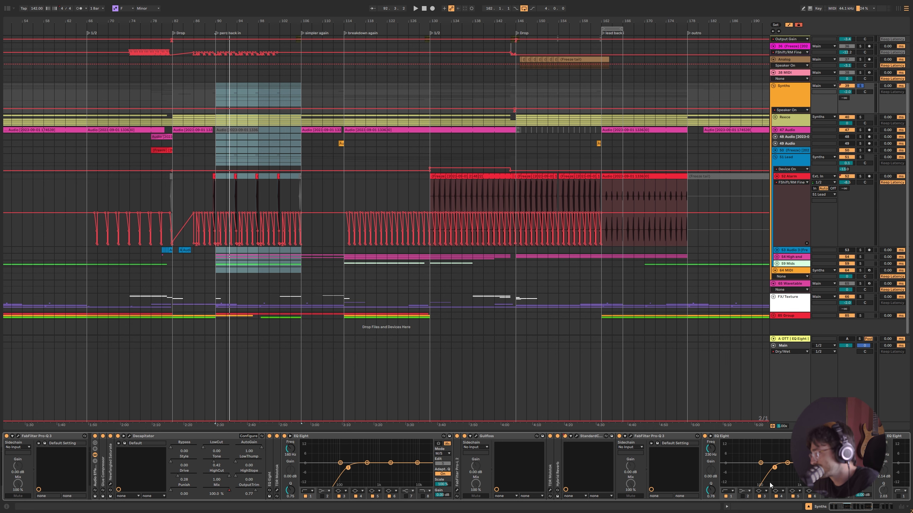
Move the side-channel low cut of the EQ Eight after Pro-Q 3 to about 194 Hz and fold the device.
left_click_drag(778, 468, 780, 468)
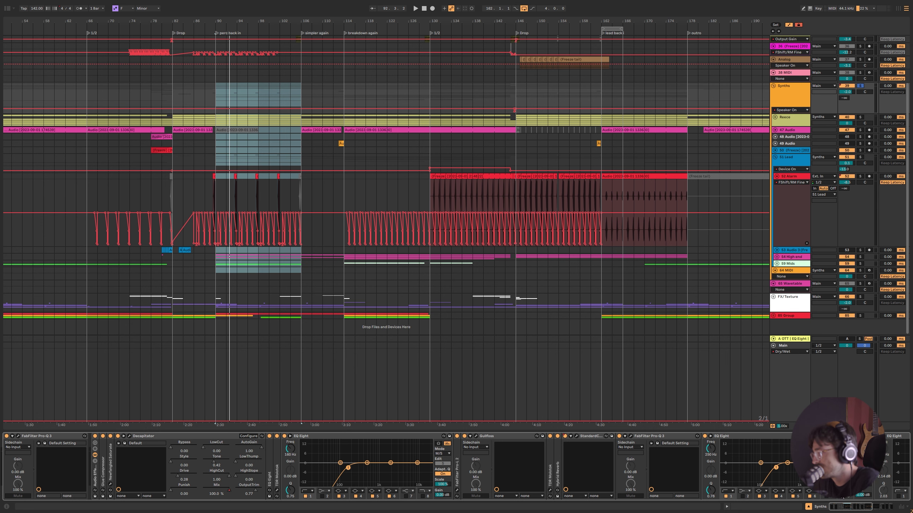
scroll(622, 471, "right", 6)
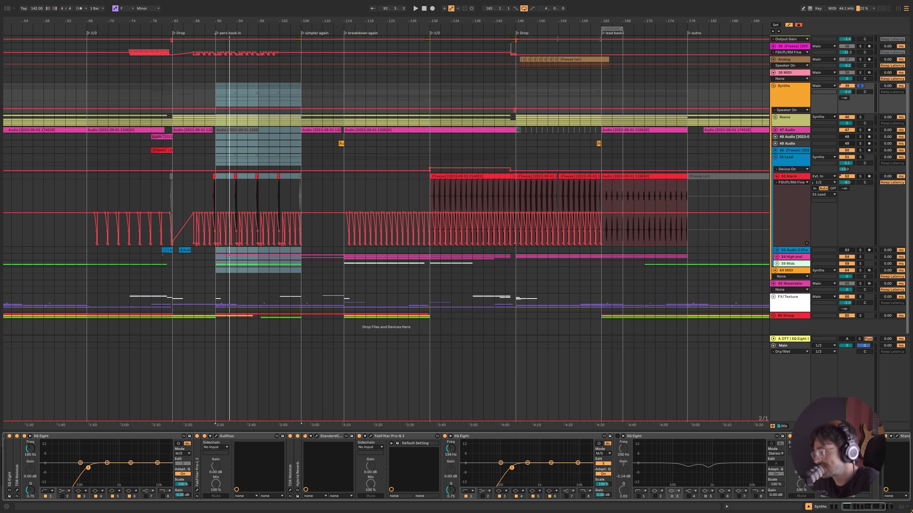
left_click_drag(516, 468, 506, 472)
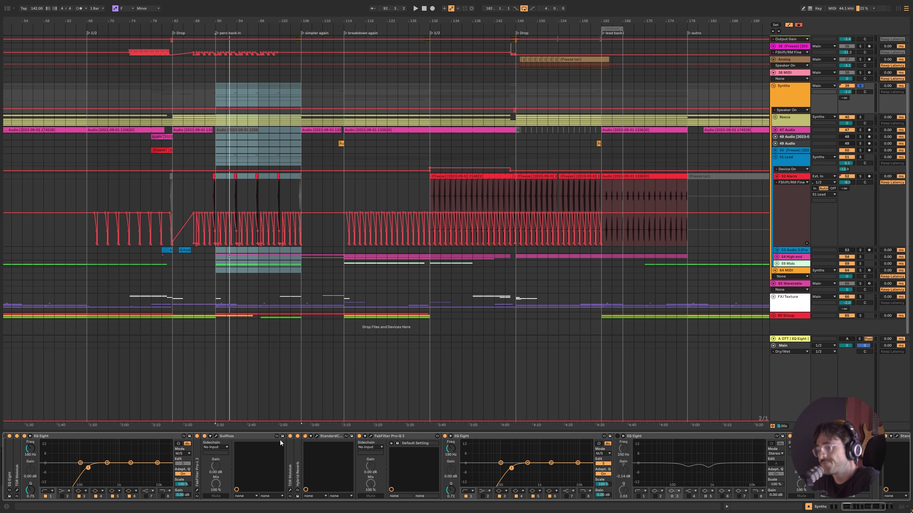
left_click(524, 437)
key("Delete")
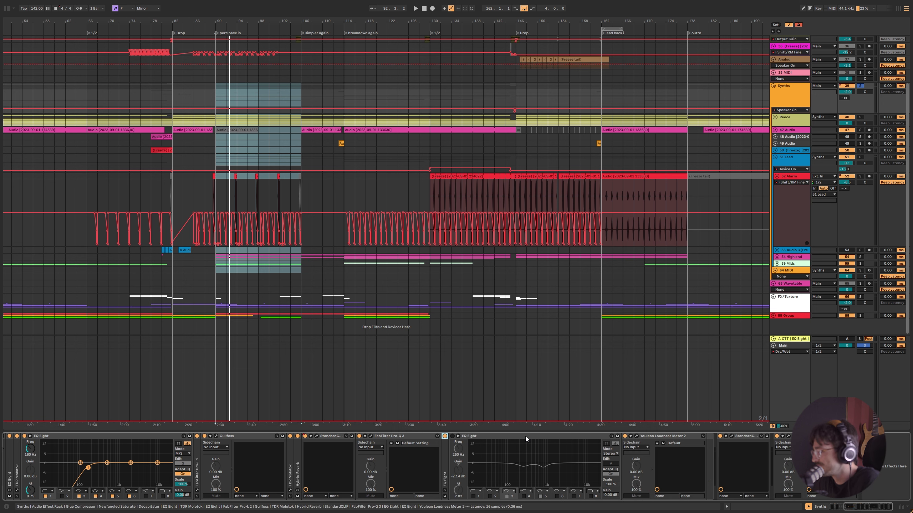
Switch the last EQ Eight on and off again to inspect its curve, and fold it and Youlean Loudness Meter 2.
left_click(473, 437)
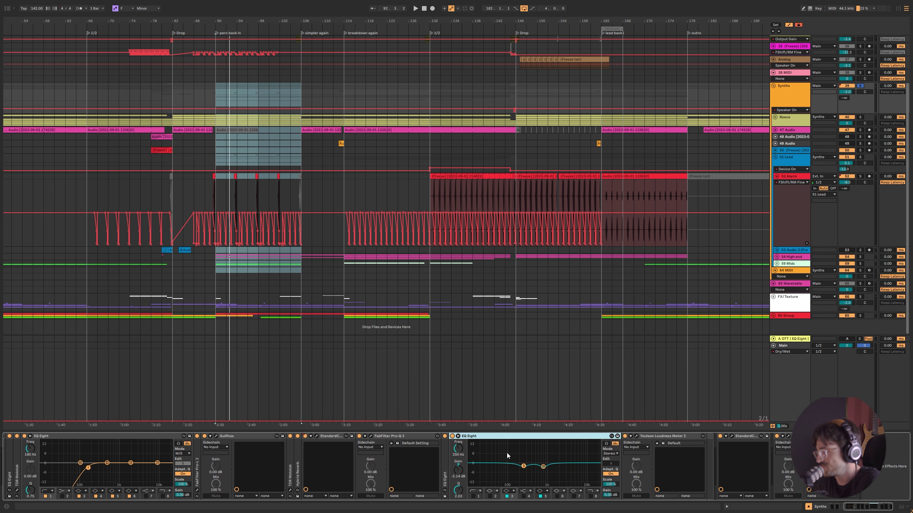
left_click(447, 440)
left_click(452, 436)
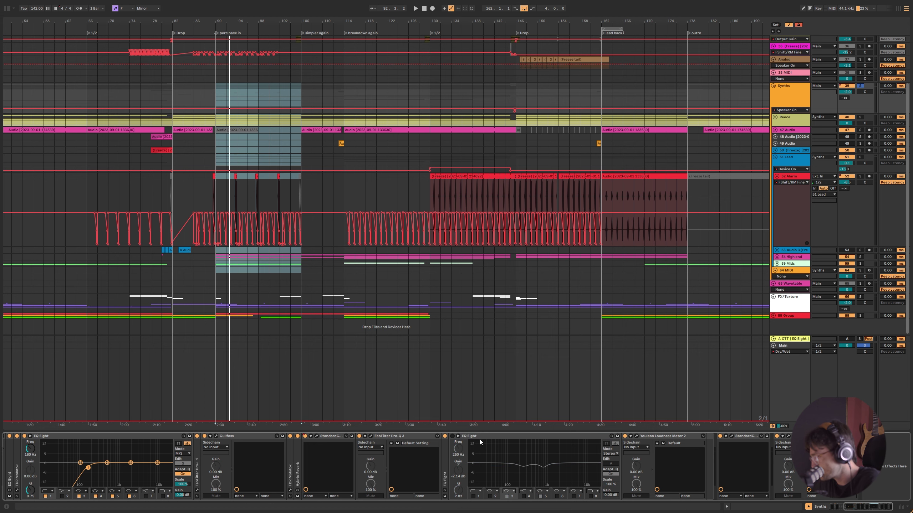
left_click(480, 439)
double_click(543, 436)
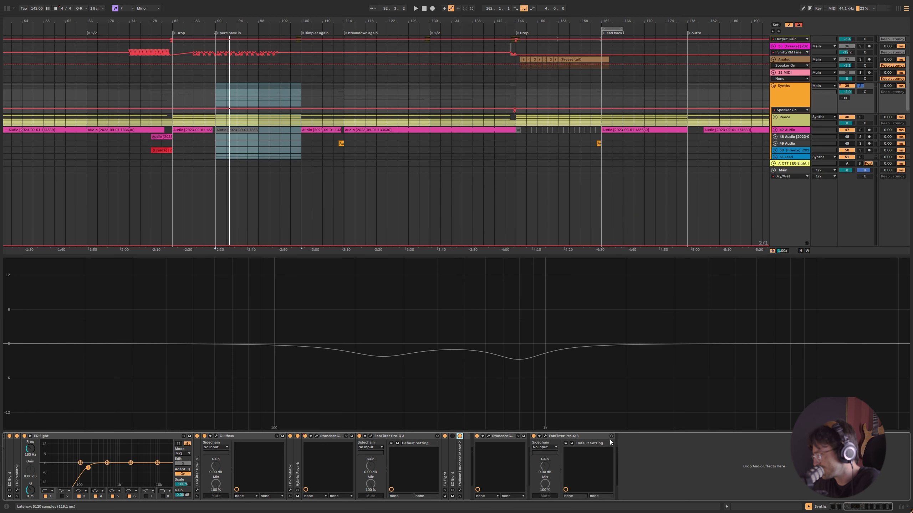
Play the selection with the last StandardCLIP window open, check the final FabFilter Pro-Q 3, and hide the plug-in windows.
left_click(488, 437)
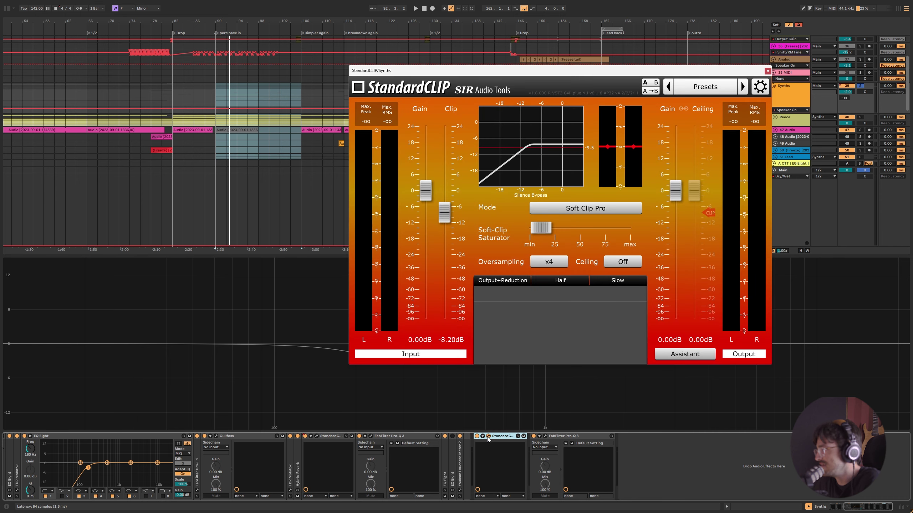
key("space")
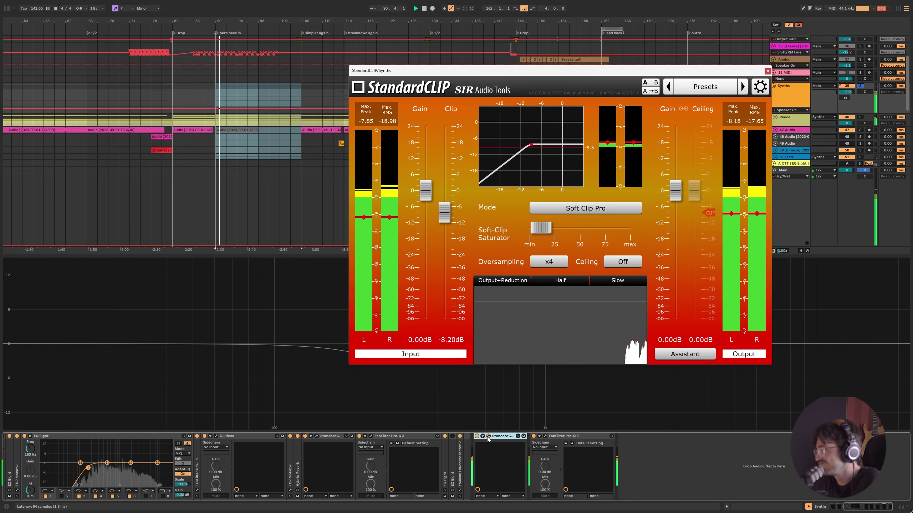
left_click(488, 436)
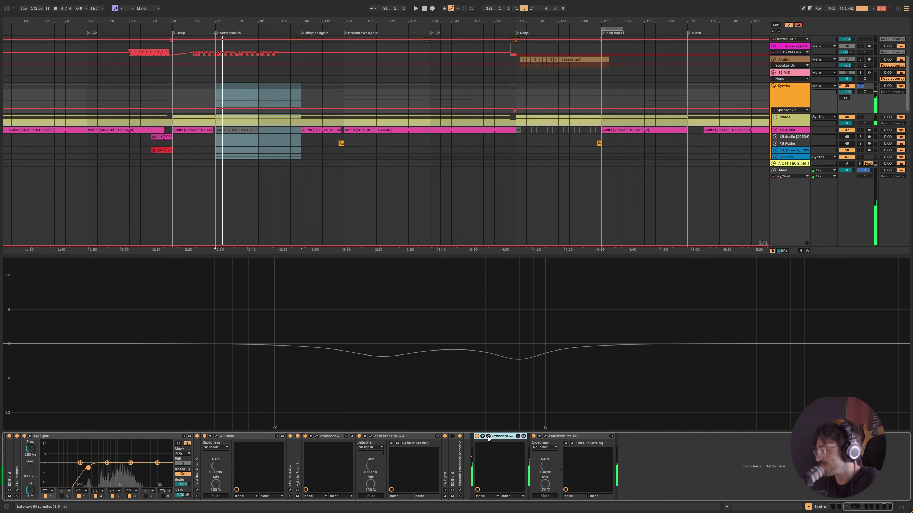
left_click(545, 436)
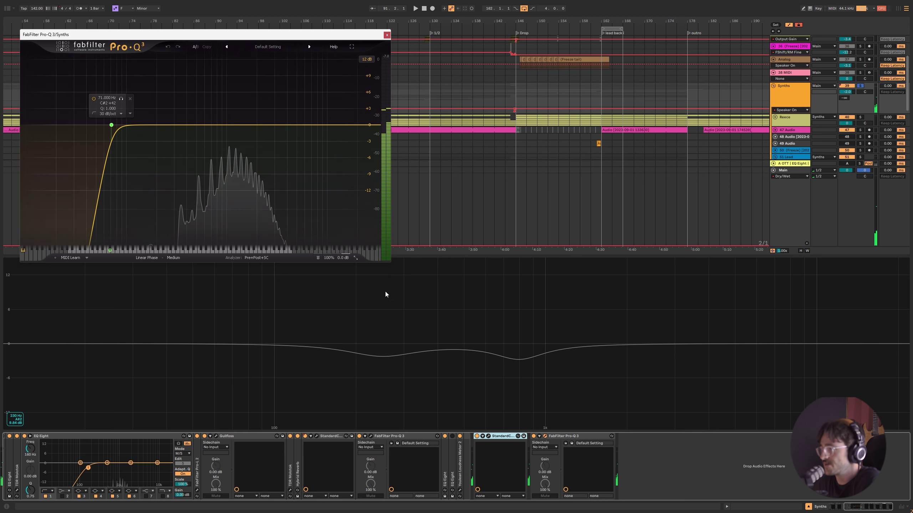
key("ctrl+alt+p")
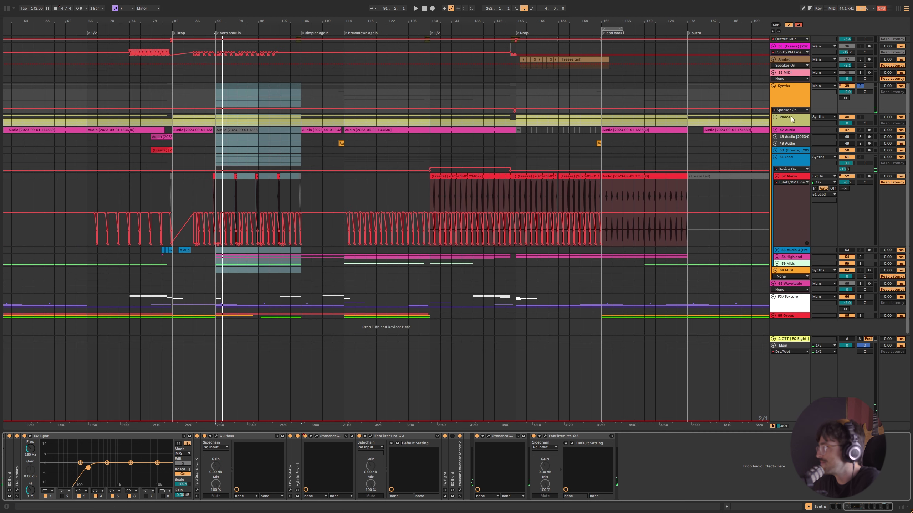
Fold the Synths group and the four tracks from 35 Audio to 38 MIDI, and unfold the 85 Group.
left_click(773, 86)
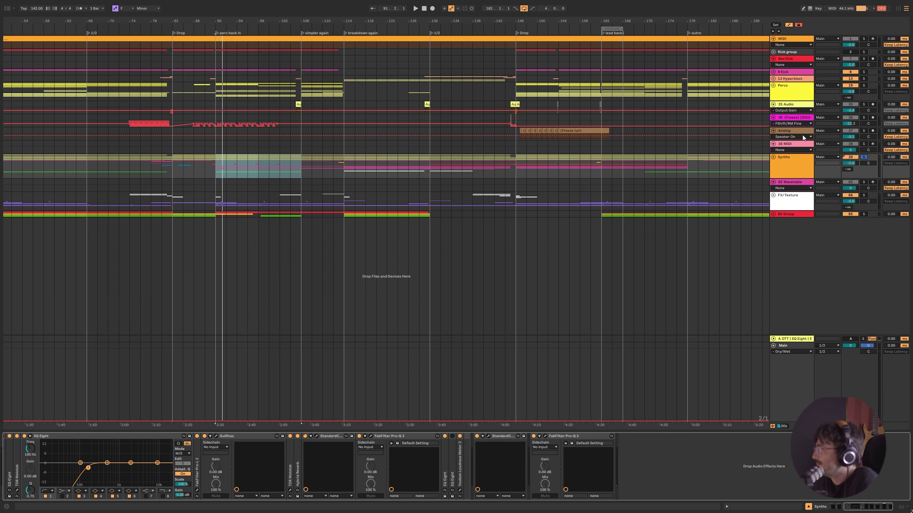
key("Left")
key("Left")
key("Left")
key("Left")
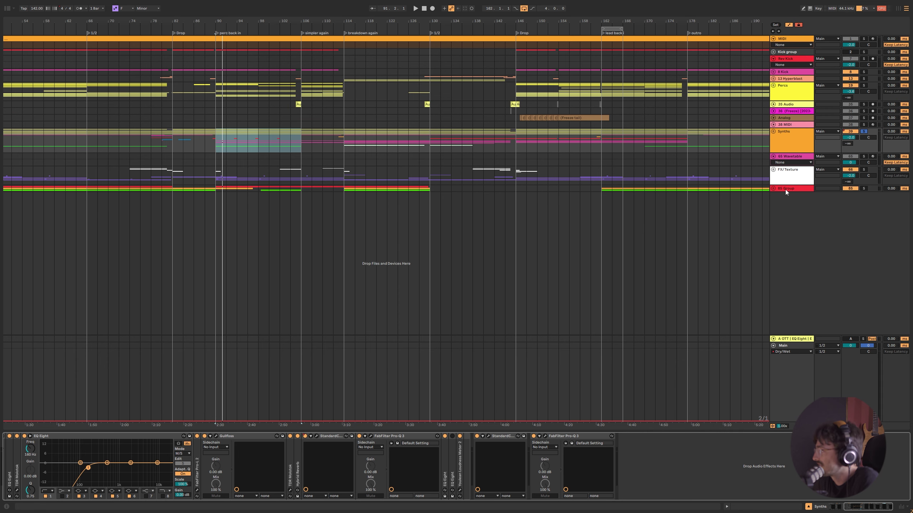
key("Right")
Select the Pluck passage ending at bar 34 on the 87 Pluck track to show its device chain.
scroll(263, 237, "down", 3)
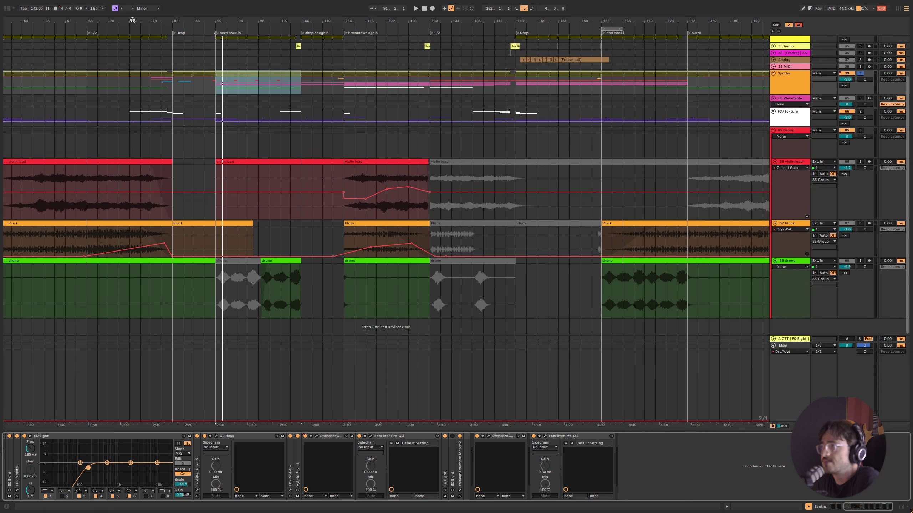
left_click_drag(133, 21, 585, 33)
left_click_drag(135, 243, 254, 230)
left_click(252, 223)
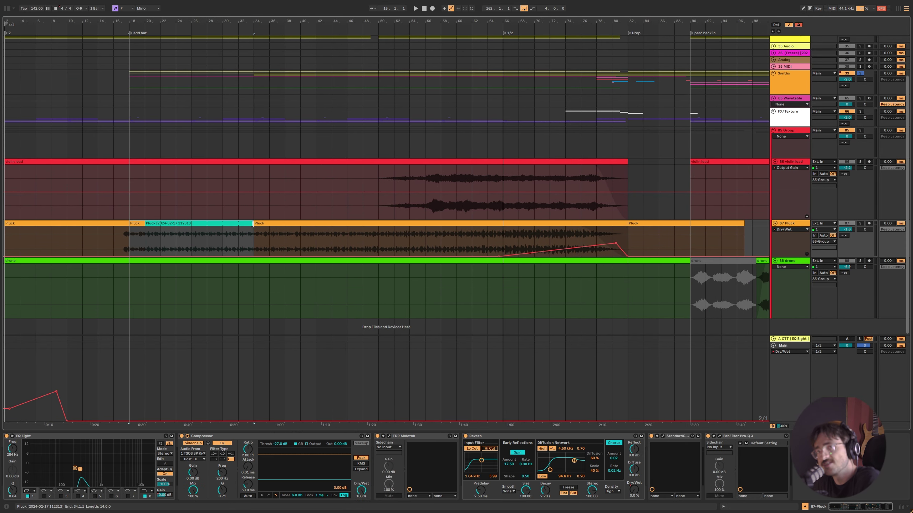
Play the soloed Pluck track from bar 18 and switch its EQ Eight off and on to compare the sound.
left_click(206, 238)
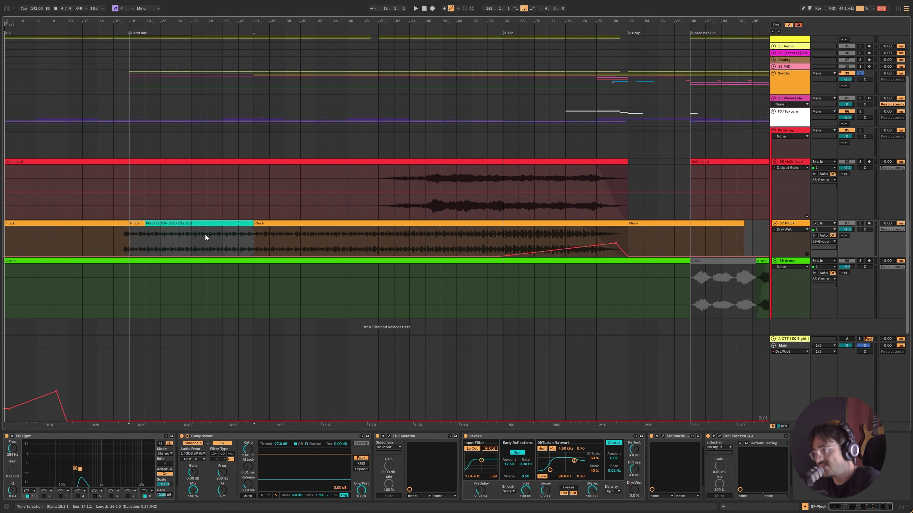
left_click(128, 238)
key("space")
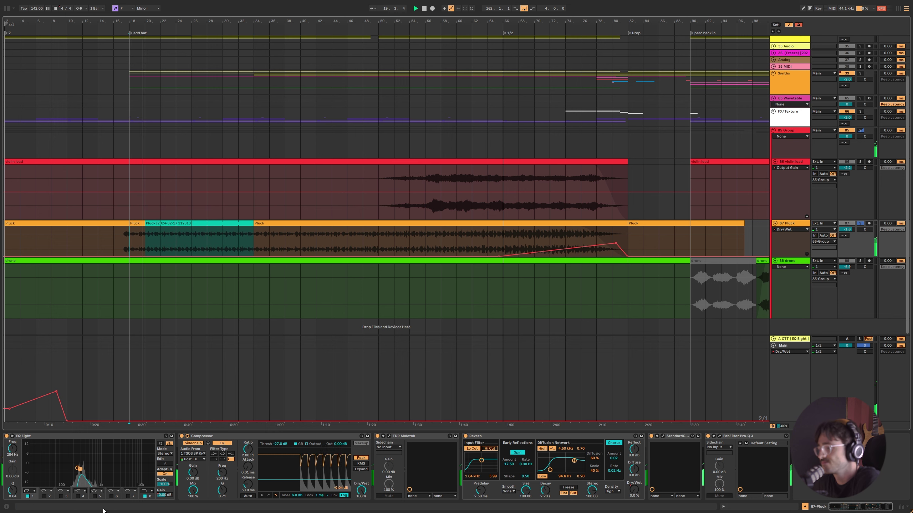
left_click(6, 436)
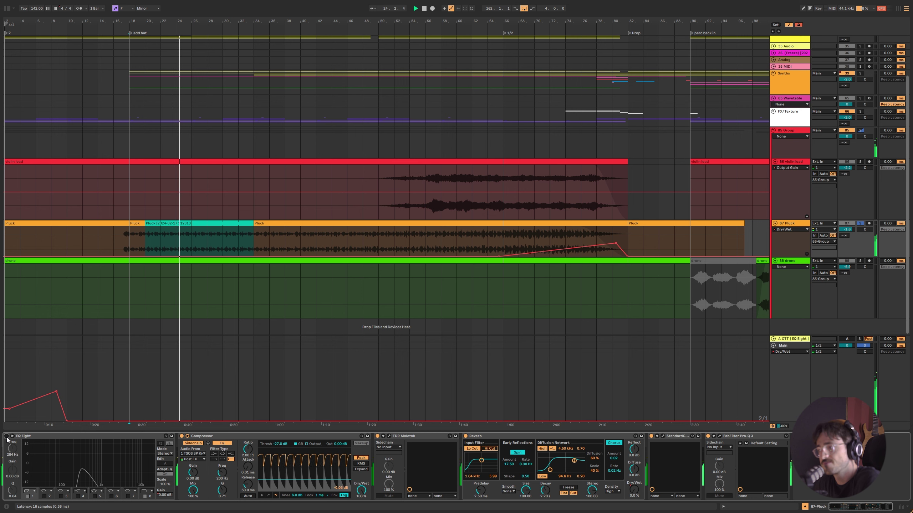
left_click(7, 436)
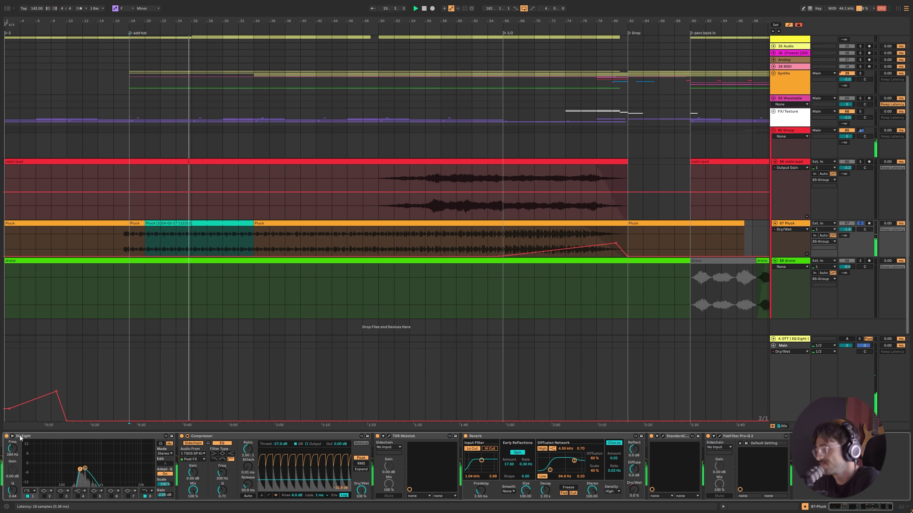
Play the 87 Pluck track from the 1/2 marker at bar 66, comparing it soloed and within the full mix.
left_click(410, 242)
left_click(502, 241)
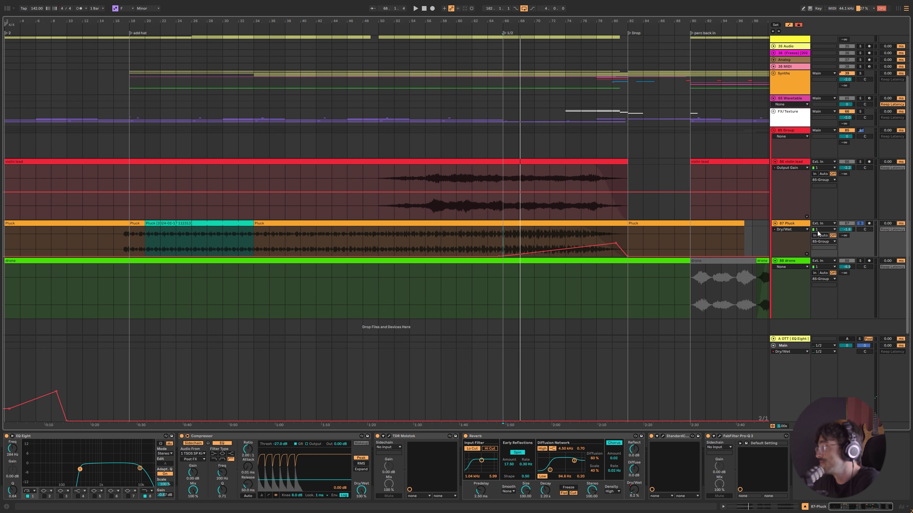
left_click(859, 223)
left_click(503, 233)
key("space")
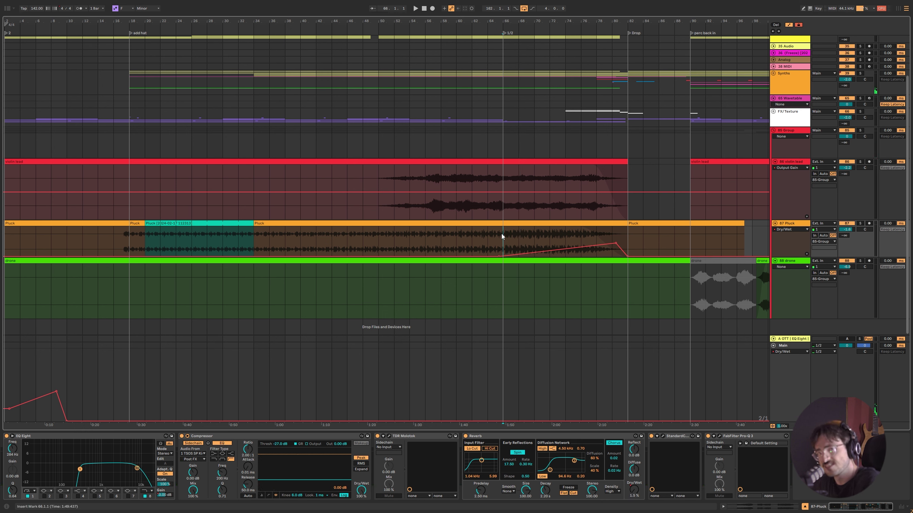
key("space")
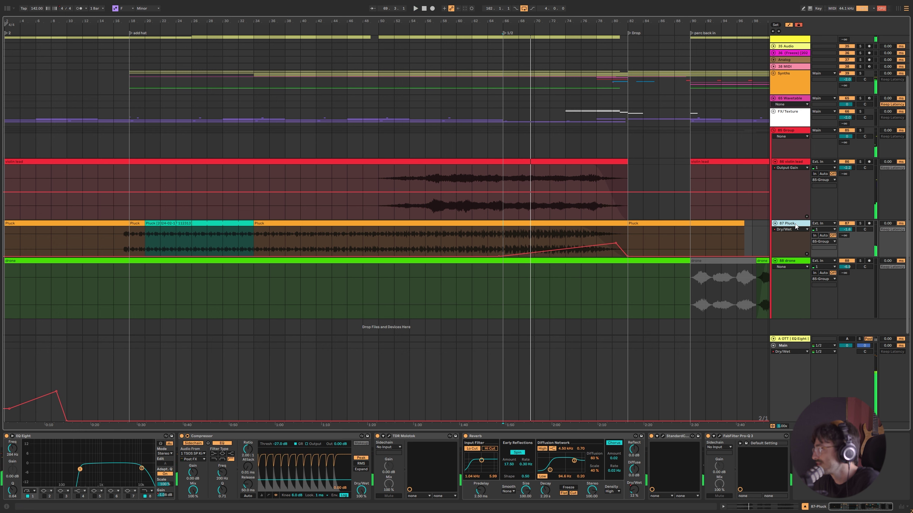
key("space")
key("space")
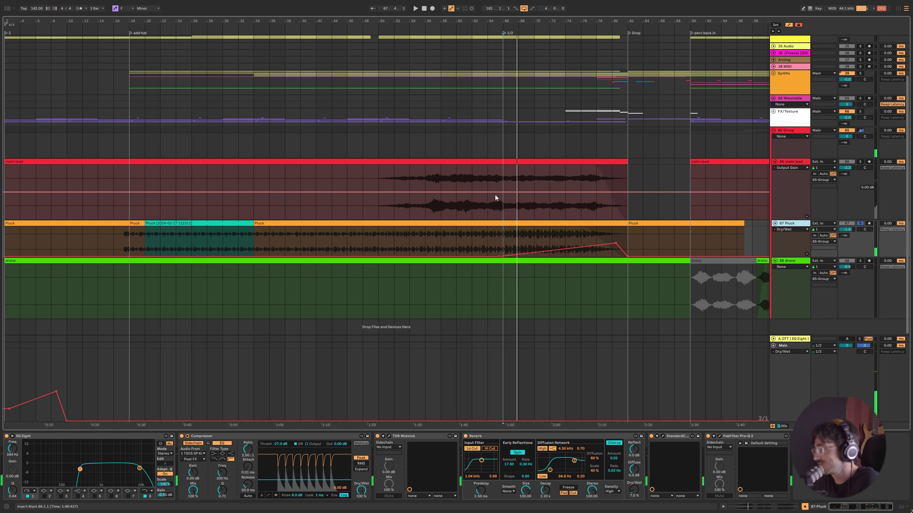
key("space")
Play the 86 violin lead track from bar 56 soloed, and replay it within the full mix.
left_click(431, 213)
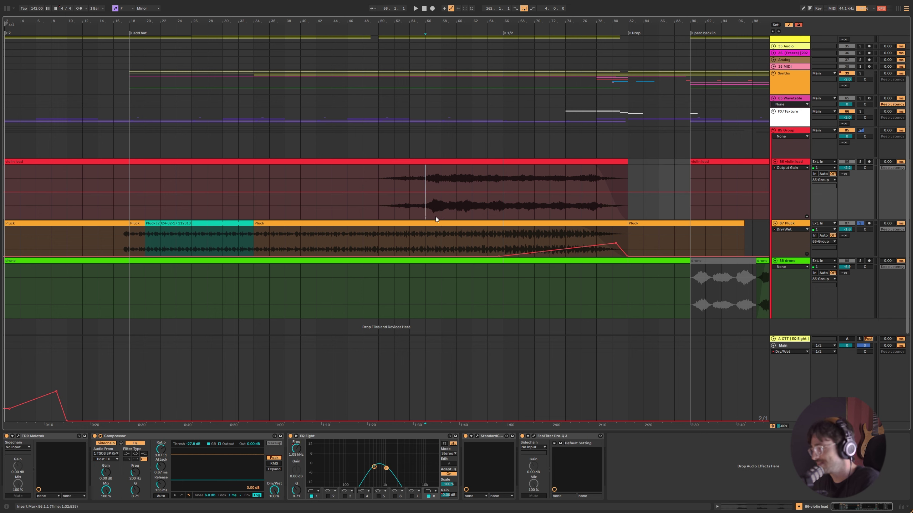
key("s")
key("space")
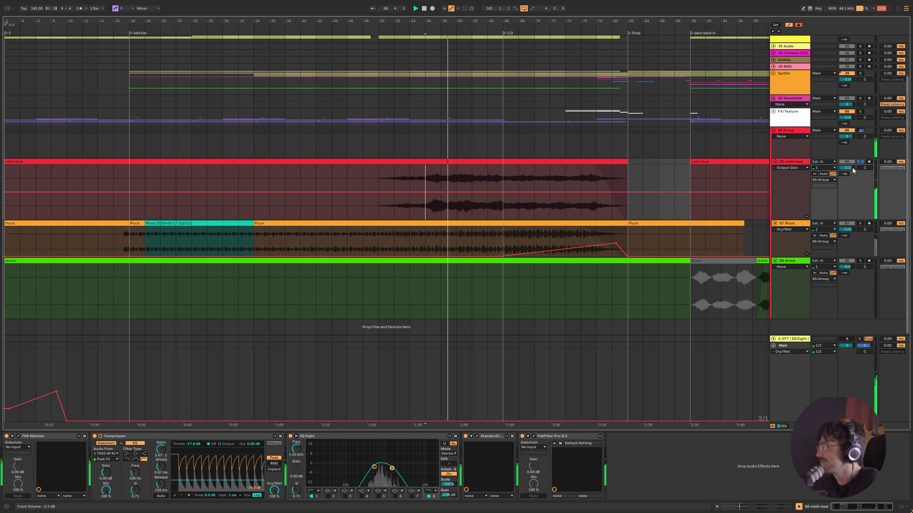
left_click(477, 437)
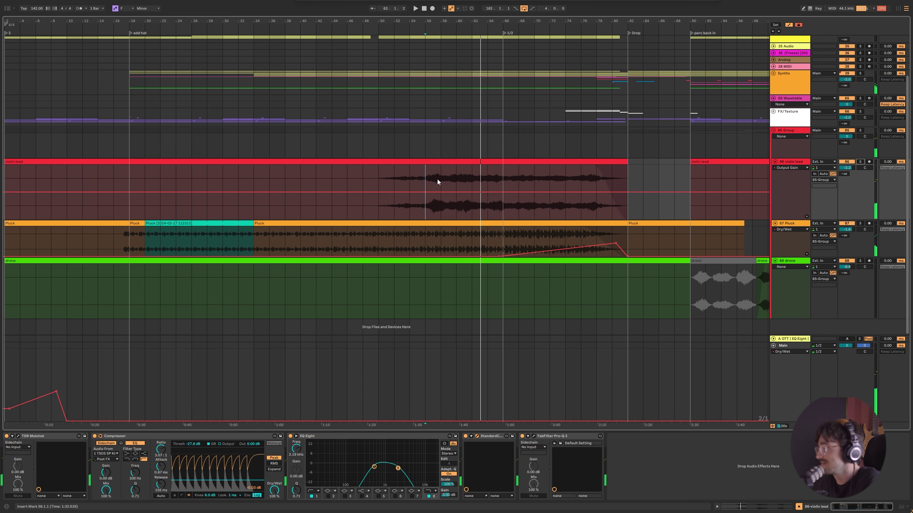
key("space")
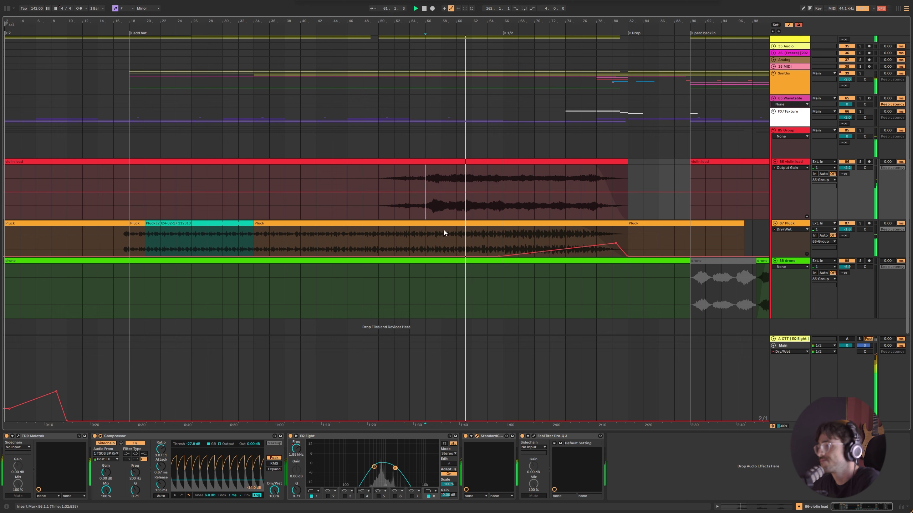
Play the short drone clip before the simpler again marker soloed, and replay it from bar 101 in the full mix.
scroll(504, 266, "right", 15)
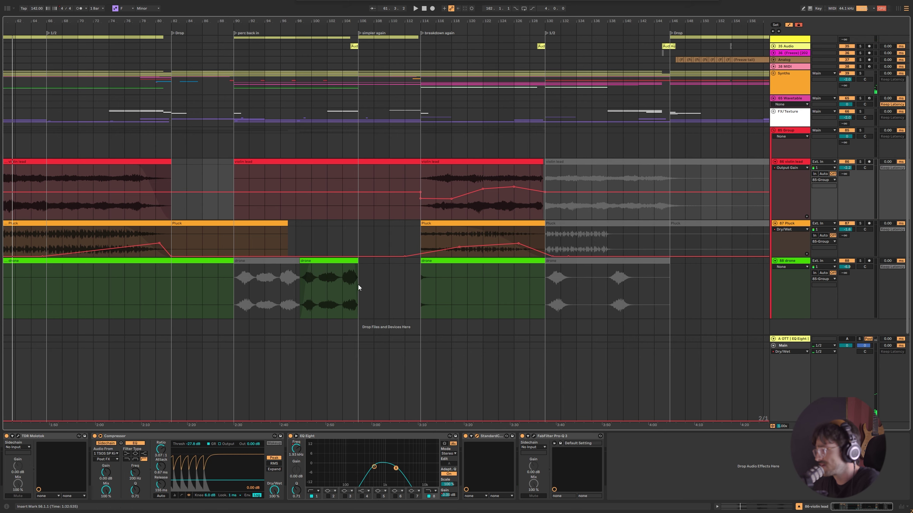
left_click_drag(300, 292, 311, 291)
key("space")
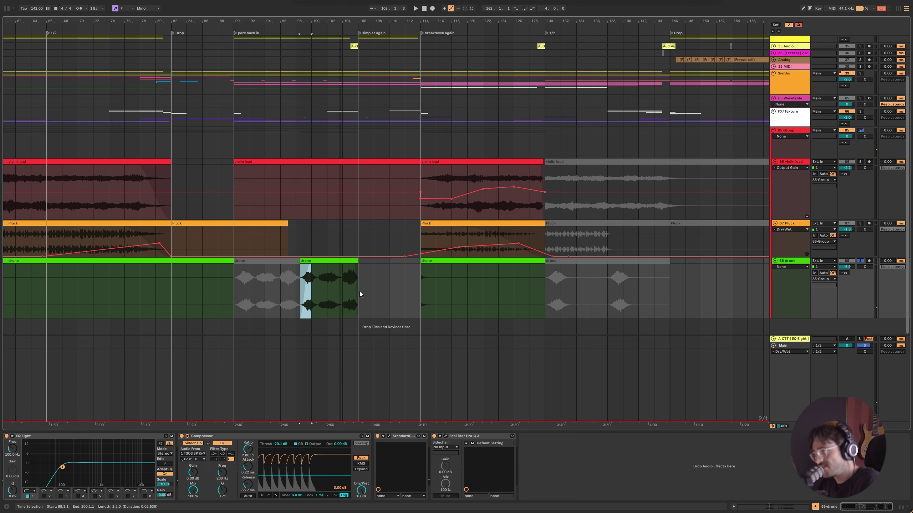
left_click(327, 297)
key("space")
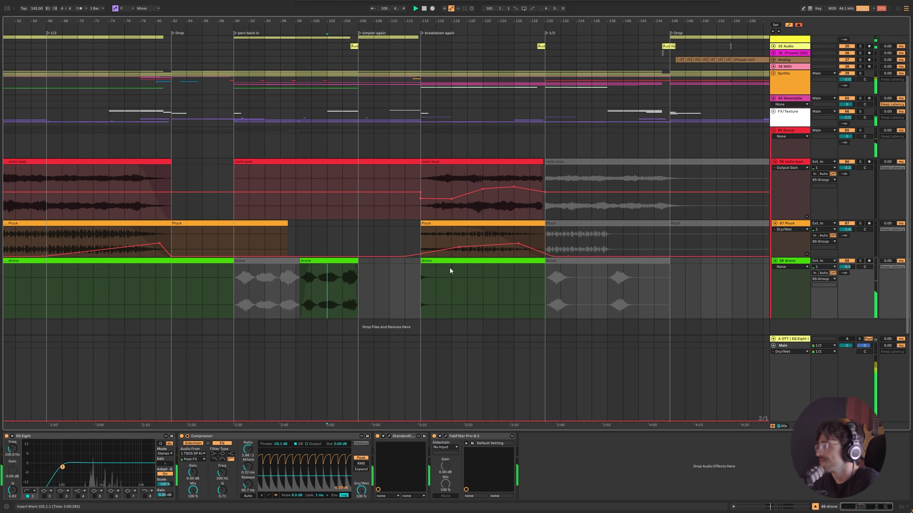
Play the drone from the lead back marker at bar 162 and extend the arrangement loop to 16 bars, ending at the outro marker.
scroll(449, 268, "down", 6)
scroll(323, 280, "up", 6)
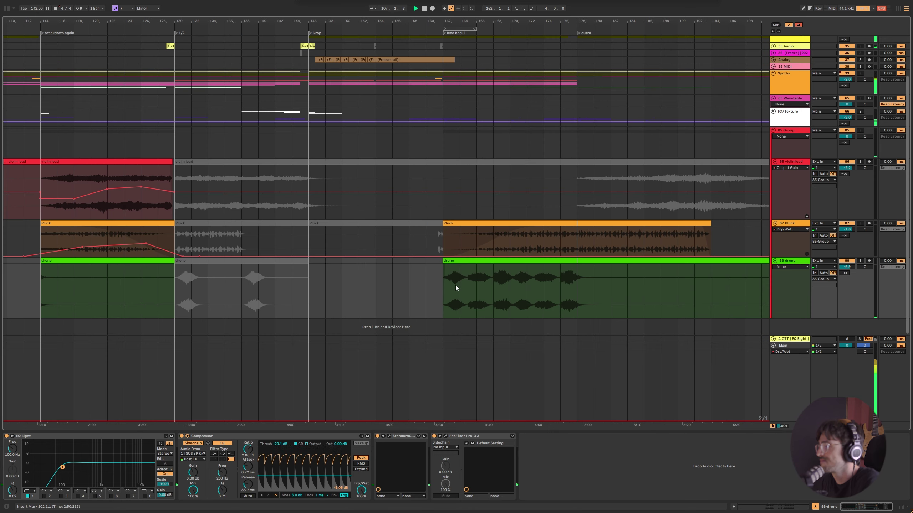
left_click(443, 284)
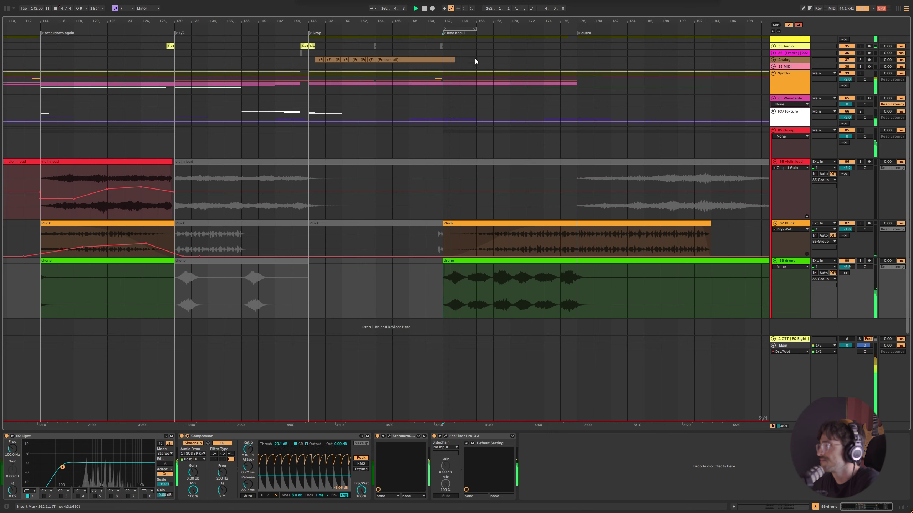
left_click_drag(476, 29, 576, 26)
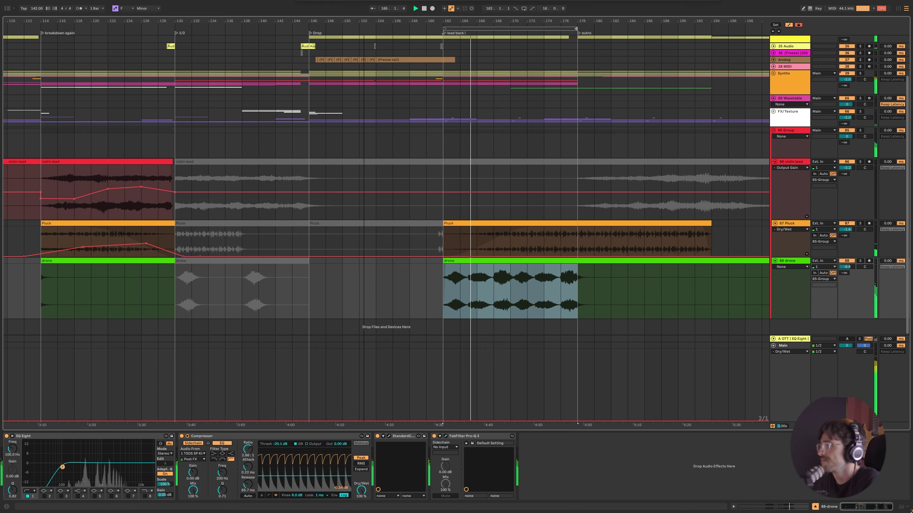
left_click_drag(363, 20, 484, 16)
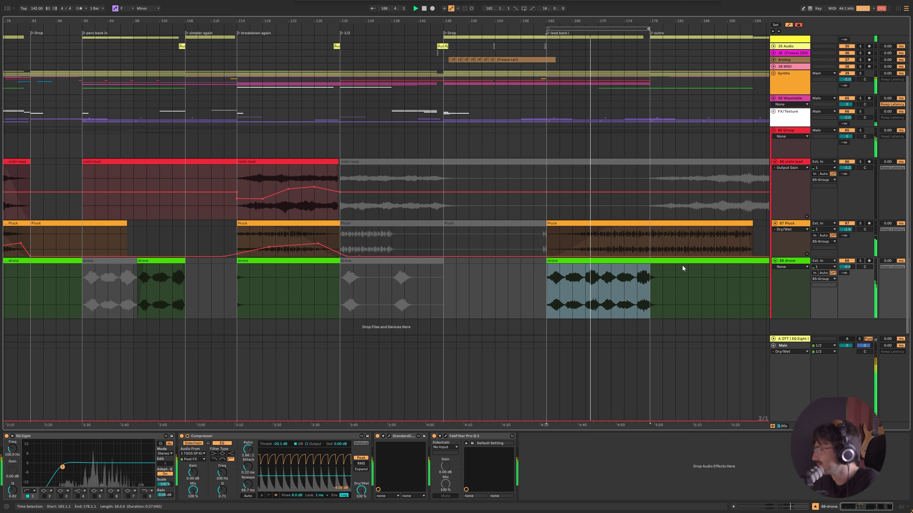
scroll(636, 326, "up", 2)
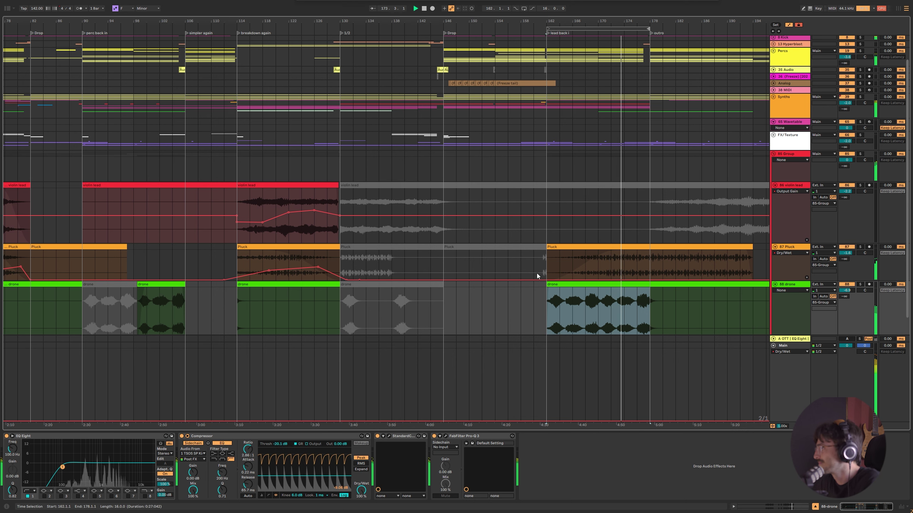
scroll(614, 215, "down", 2)
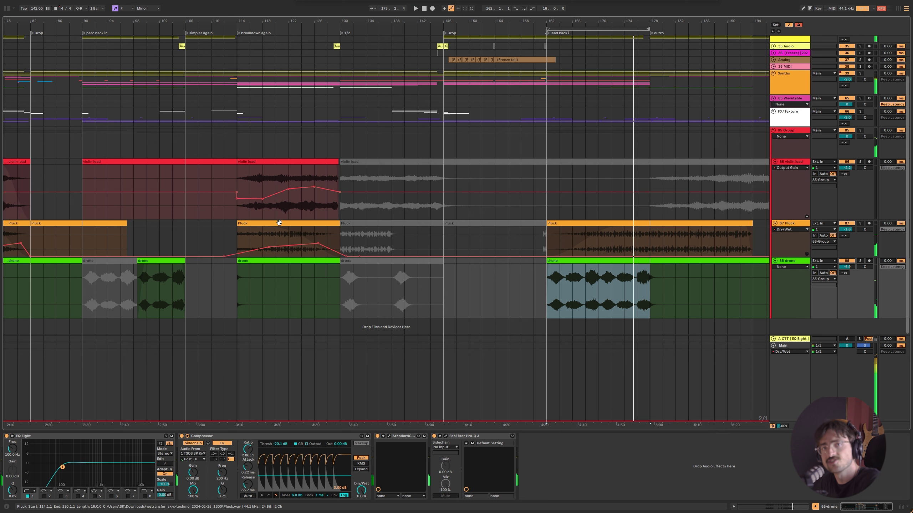
Select the 85 Group to show its FabFilter Pro-Q 3, and unfold the FX/Texture group's tracks.
scroll(279, 222, "up", 5)
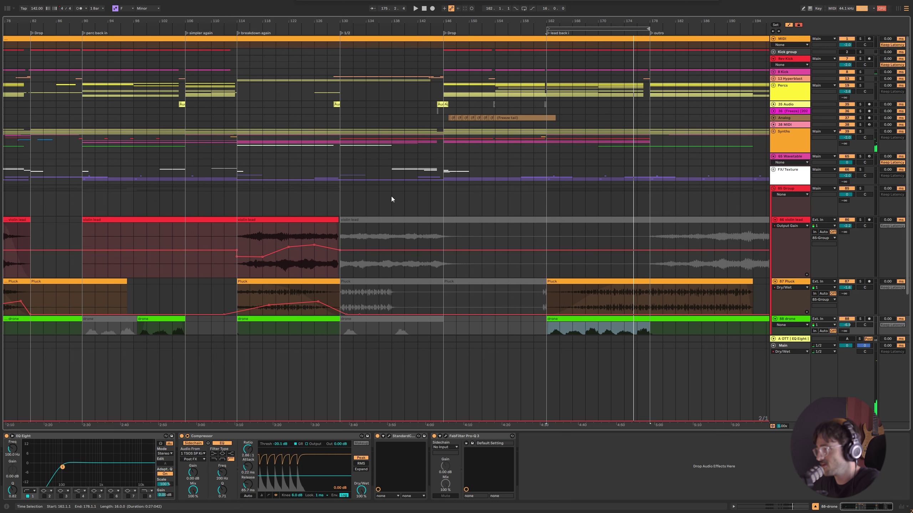
left_click(773, 182)
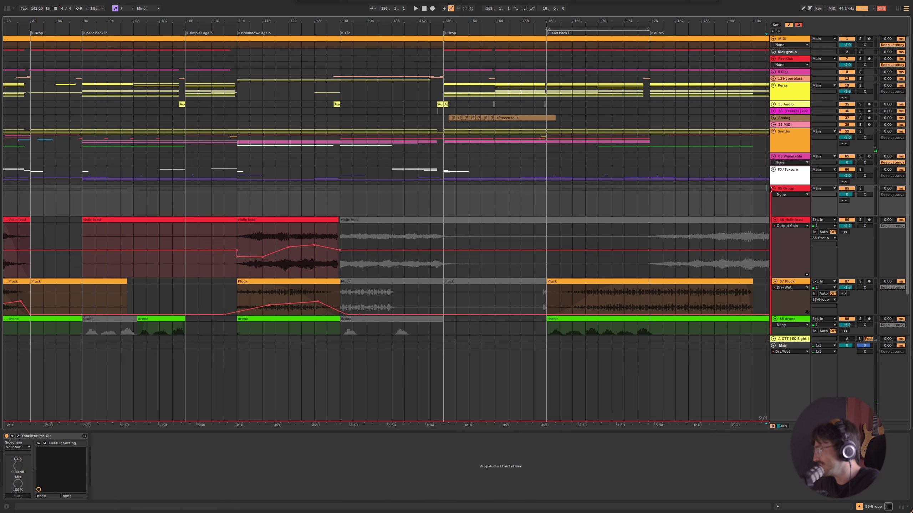
scroll(188, 175, "down", 1)
scroll(132, 271, "down", 3)
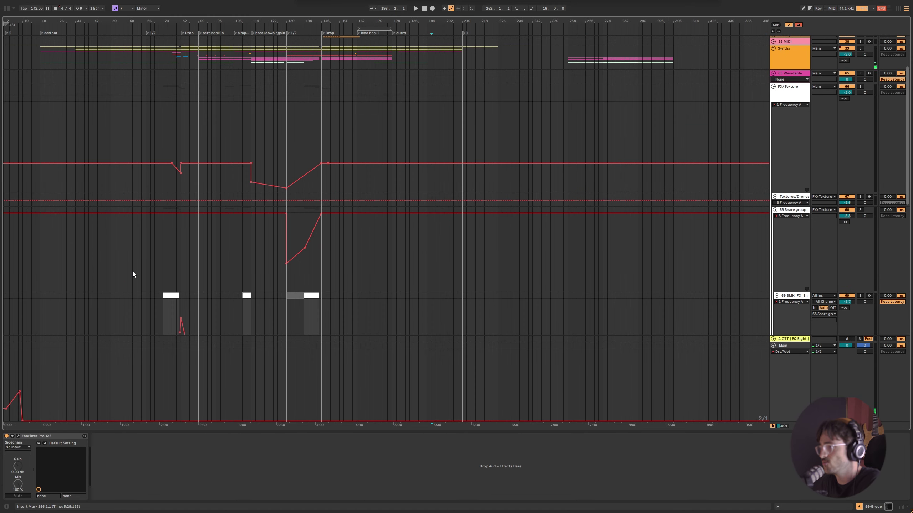
scroll(141, 266, "down", 4)
scroll(221, 217, "up", 4)
Solo the 69 SMK_FX_Snare Roll track and play its roll from bar 74.
left_click(216, 210)
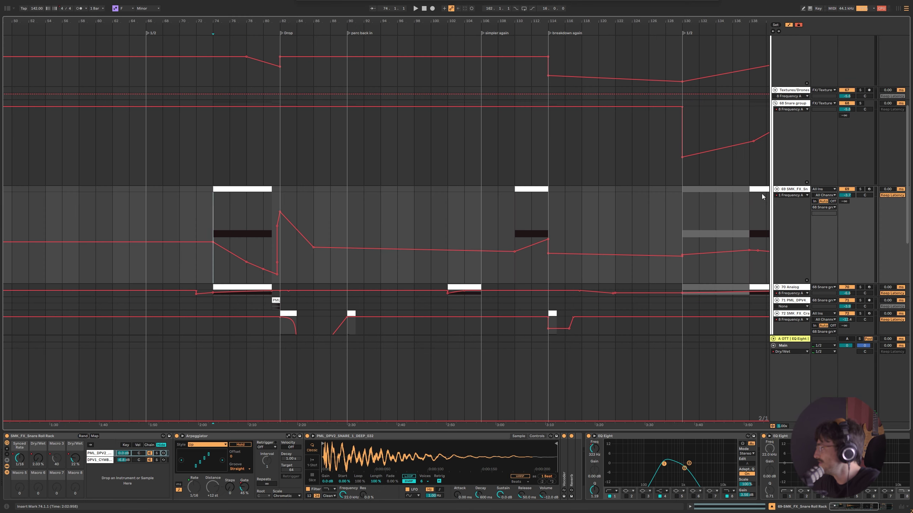
scroll(225, 211, "down", 4)
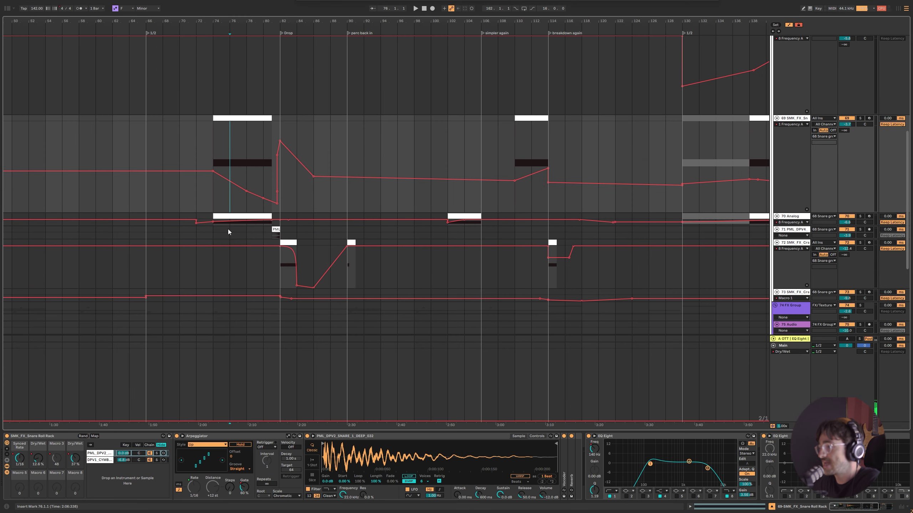
scroll(271, 187, "up", 4)
key("space")
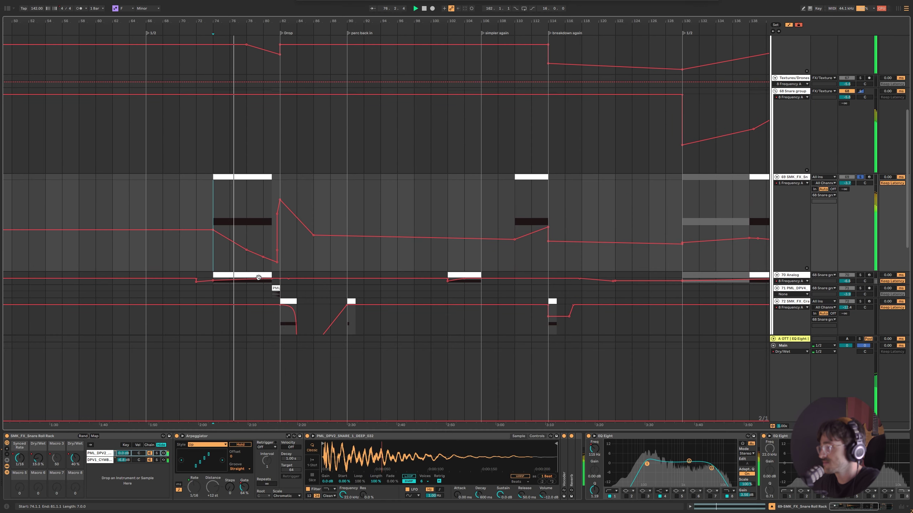
left_click(249, 218)
key("space")
Play the soloed reversed crash clip at bar 81 on the 71 PML_DPV4 track and inspect it closely.
scroll(258, 221, "down", 2)
left_click(273, 211)
key("space")
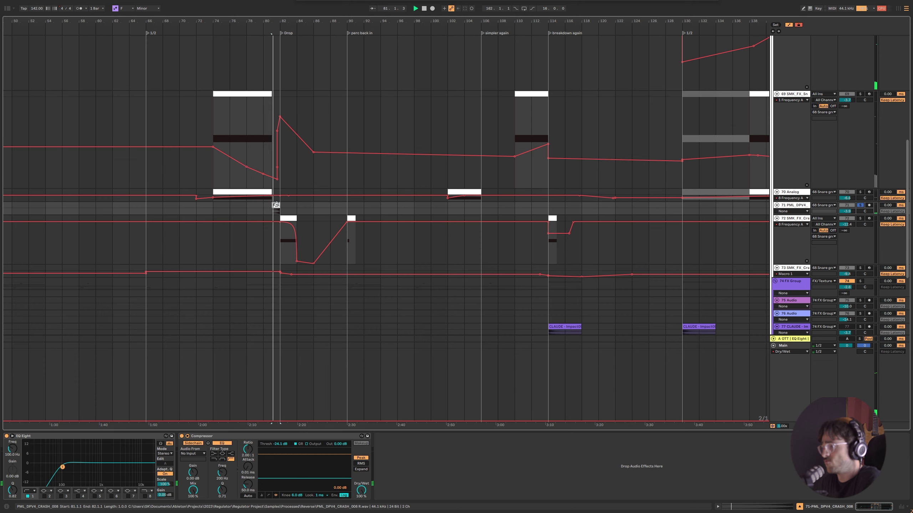
scroll(281, 209, "up", 3)
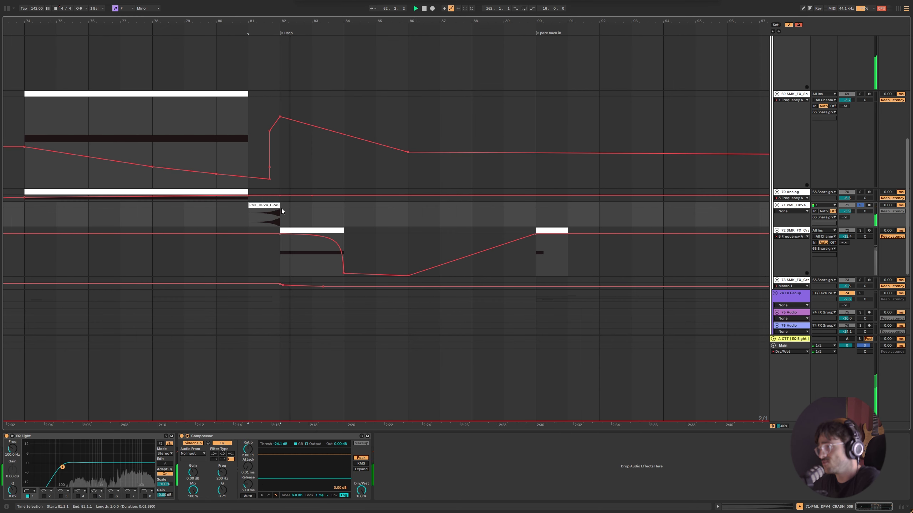
Solo the SMK_FX_Crash track and play its two-bar clip at the Drop marker.
left_click(297, 228)
key("space")
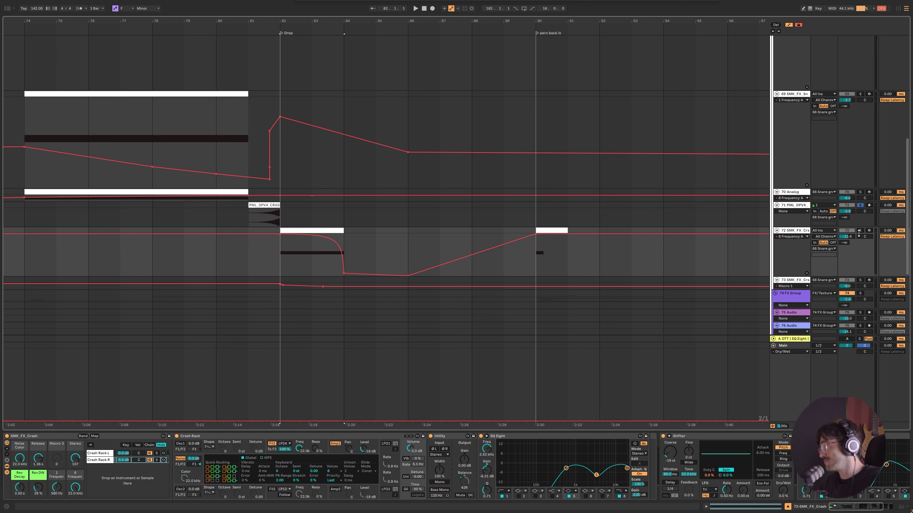
key("space")
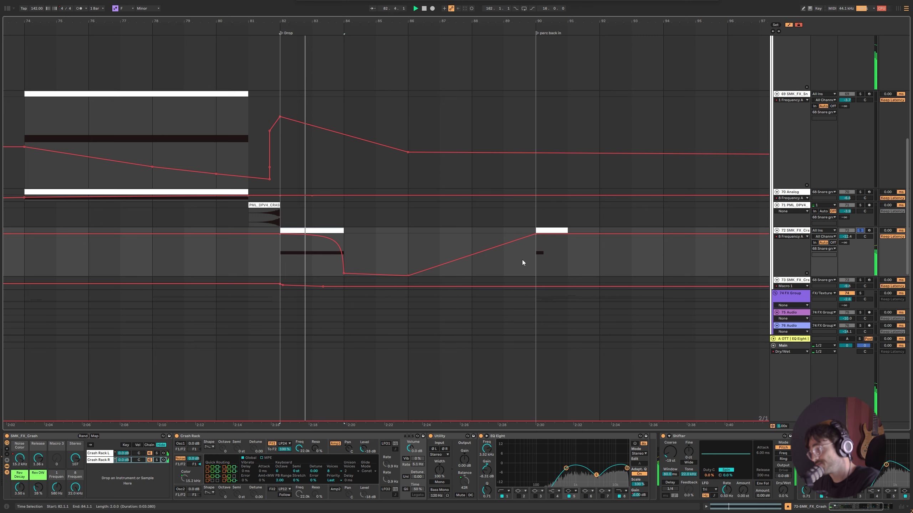
Switch off the dip bands in the crash track's two EQ Eight devices for comparison, and undo both changes.
left_click(867, 510)
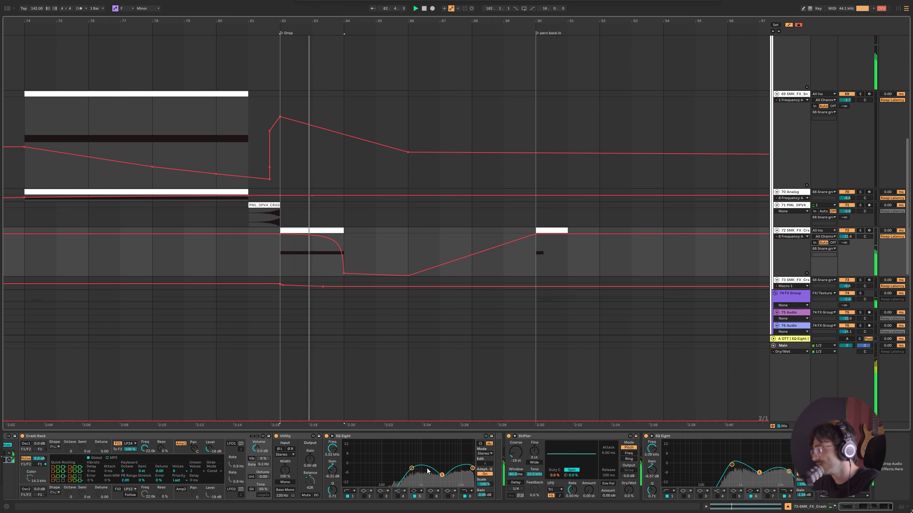
left_click(750, 497)
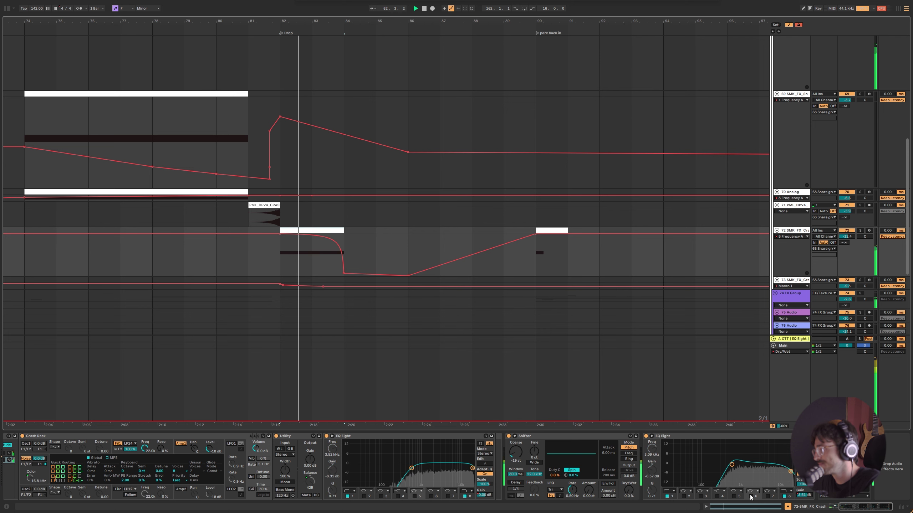
key("ctrl+z")
key("ctrl+z")
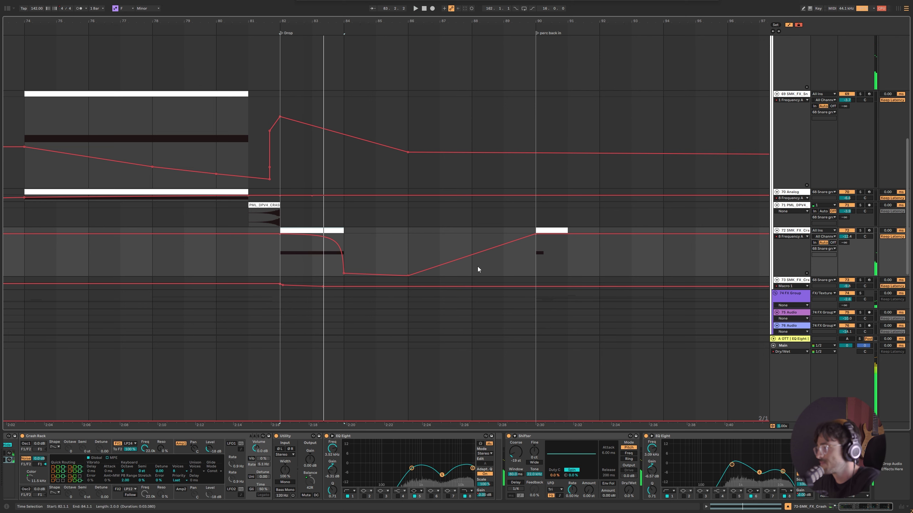
Fold the 68 Snare group and reduce the height of the FX/Texture track.
scroll(478, 267, "down", 5)
scroll(156, 233, "down", 5)
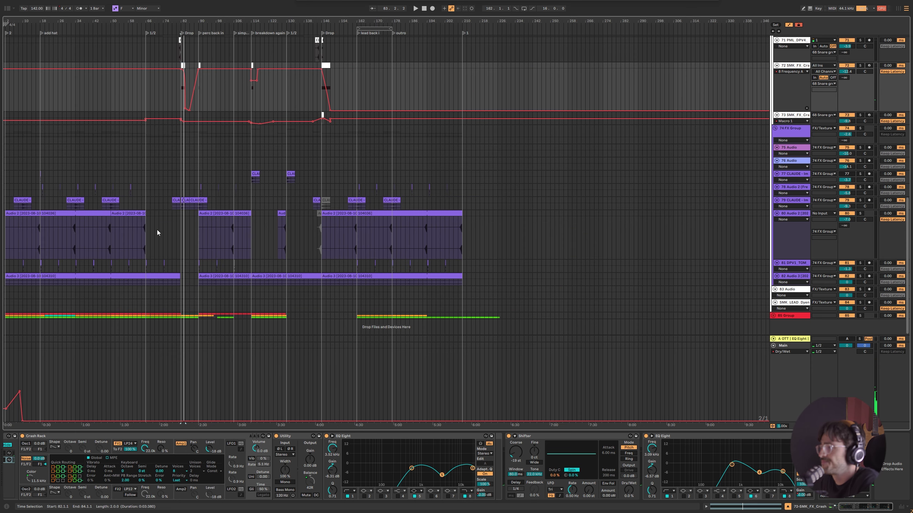
scroll(681, 190, "up", 10)
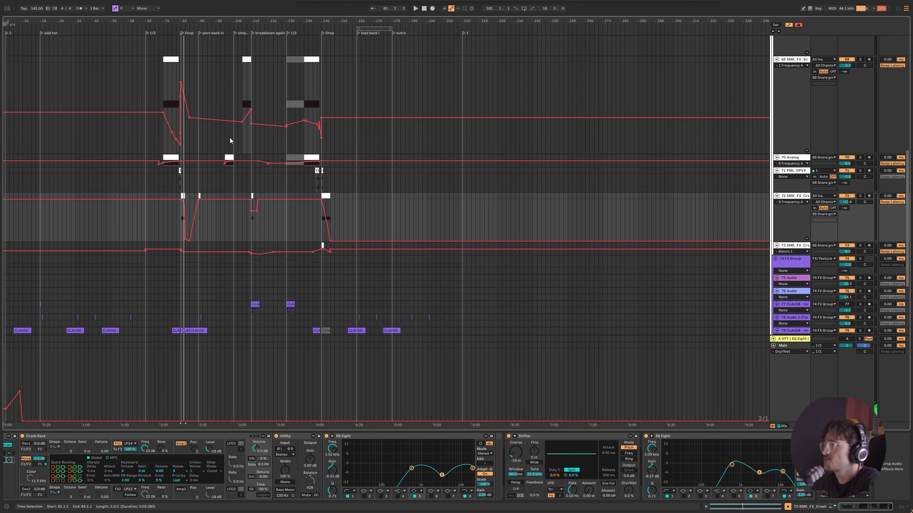
left_click(782, 152)
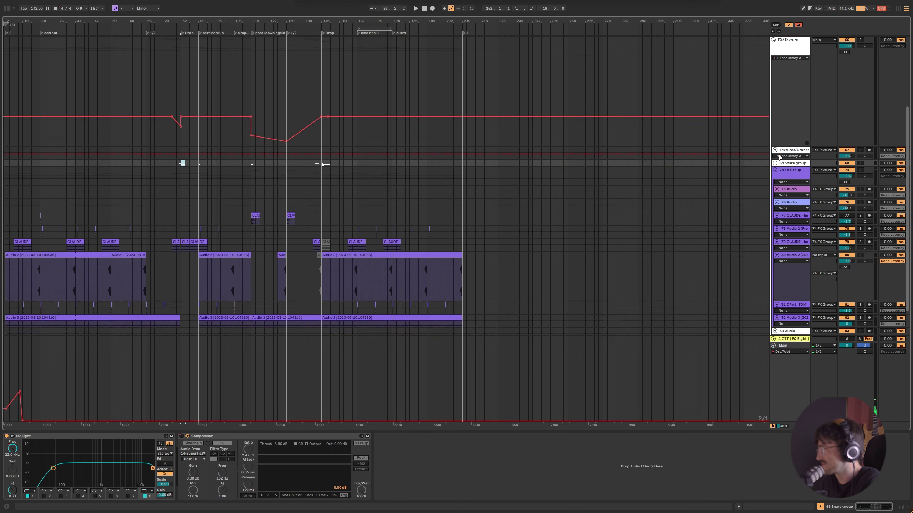
left_click(185, 163)
left_click(183, 133)
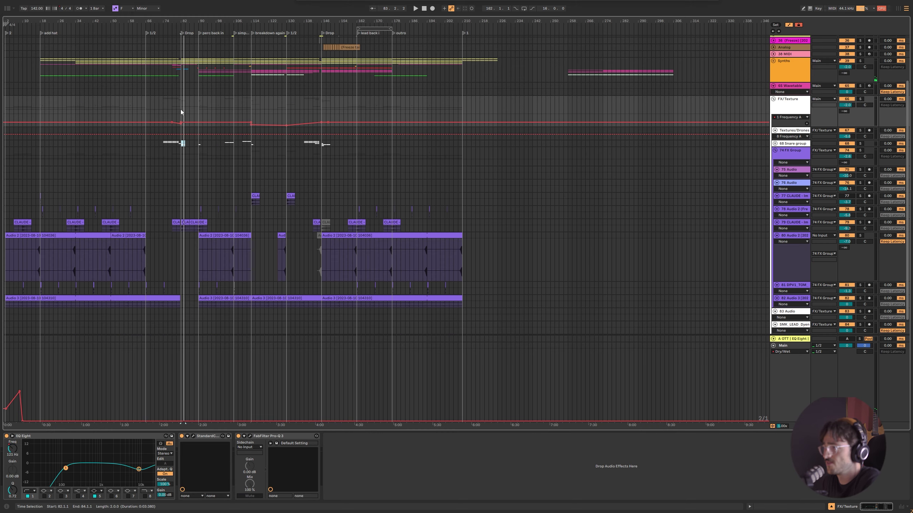
Solo the 80 Audio 2 track in the 74 FX Group and play it from bar 48.
scroll(115, 220, "down", 2)
left_click(109, 223)
left_click(107, 223)
key("space")
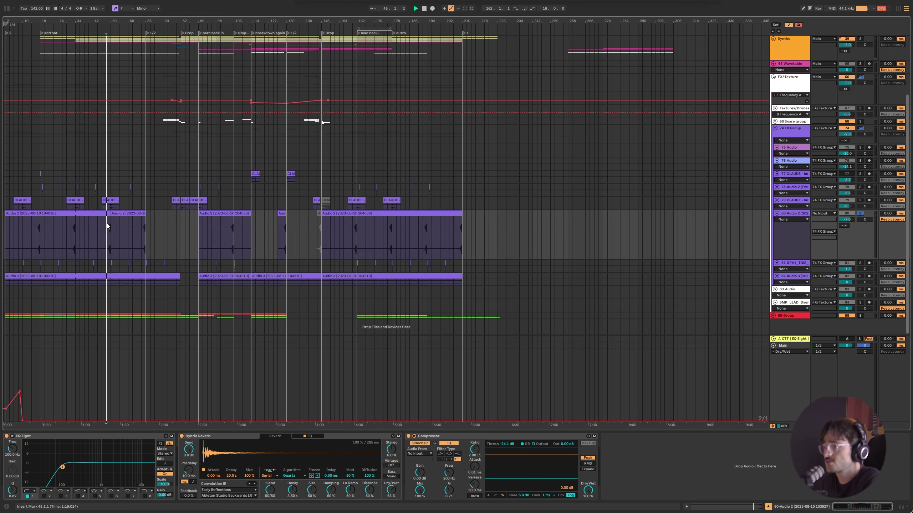
left_click_drag(98, 22, 227, 151)
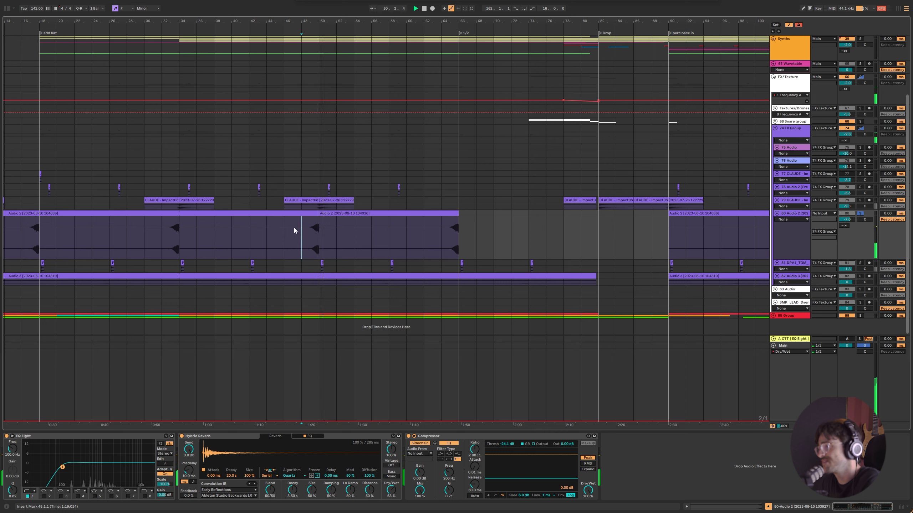
Play the reversed swell on the 80 Audio 2 track from bar 17 into the add hat marker without solo.
left_click(28, 230)
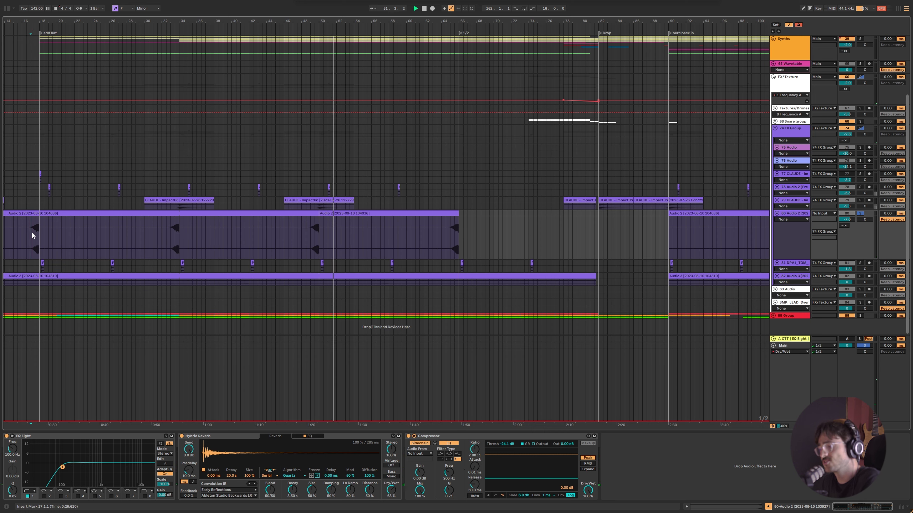
left_click(31, 213)
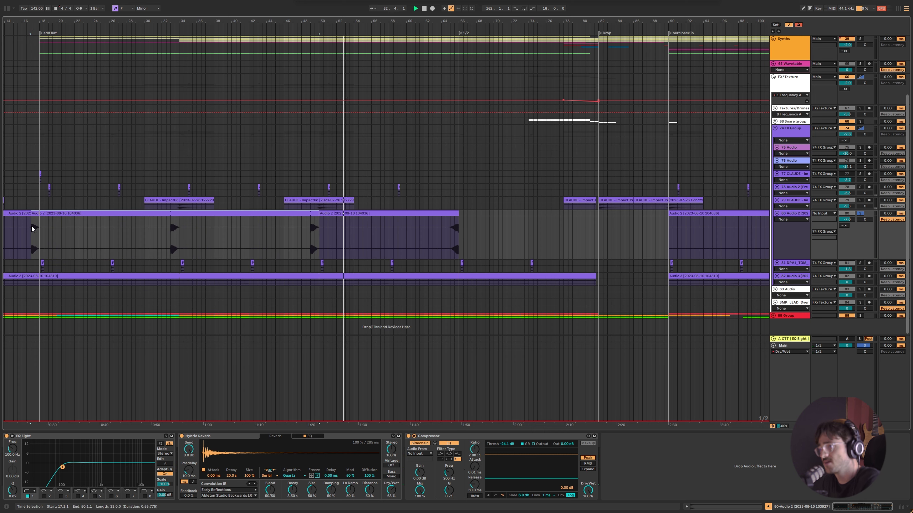
left_click(32, 230)
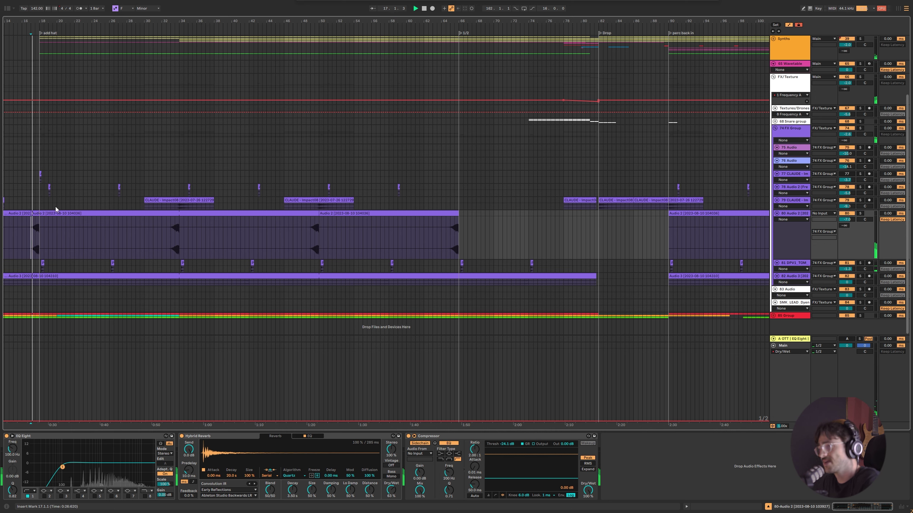
key("plus")
key("plus")
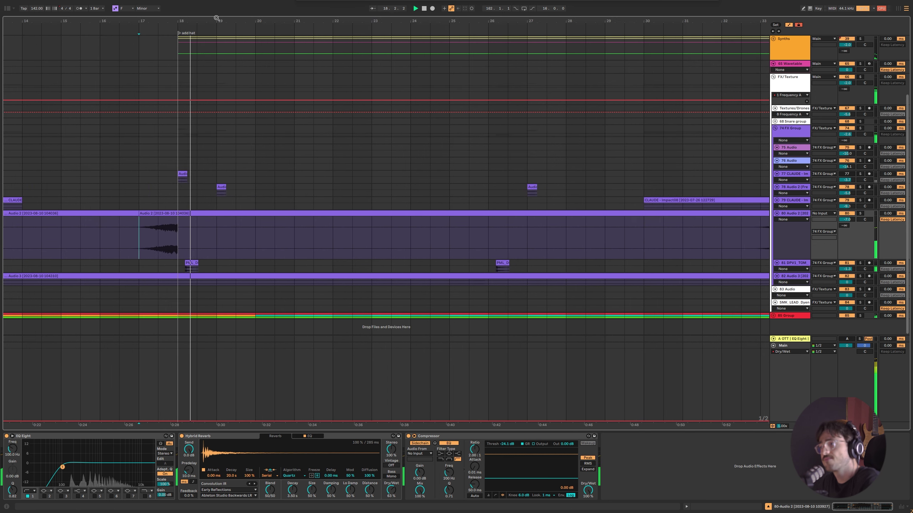
Solo the 81 DPV1_TOM track, play its tambourine clip at bar 18 and inspect its waveform closely.
left_click(190, 265)
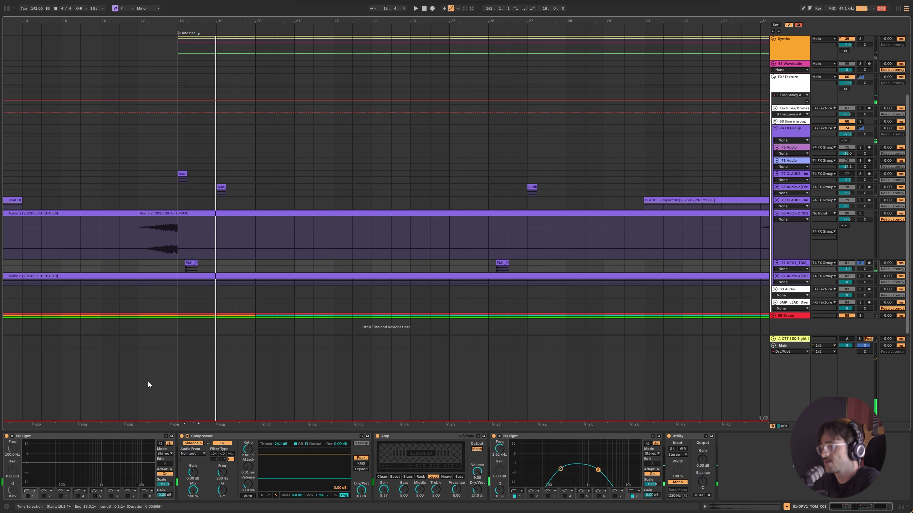
scroll(185, 266, "up", 2)
scroll(205, 268, "up", 2)
scroll(202, 268, "up", 2)
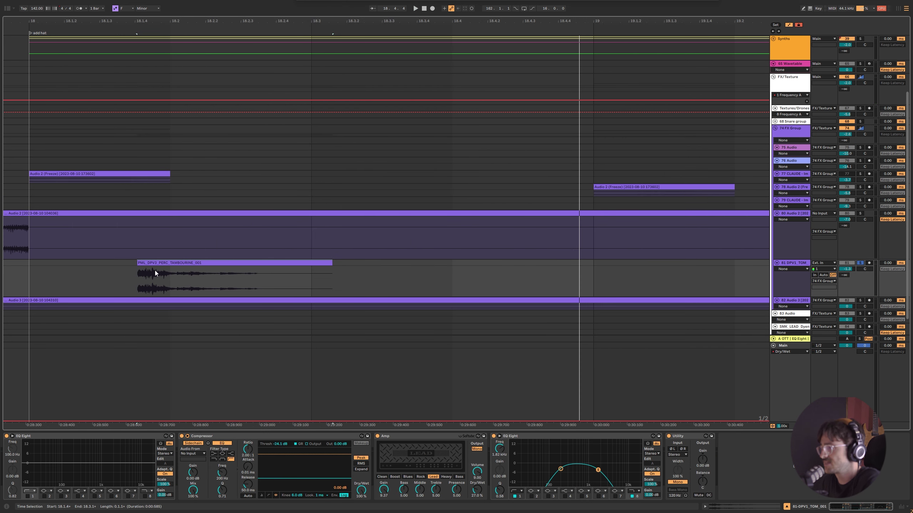
scroll(147, 263, "down", 6)
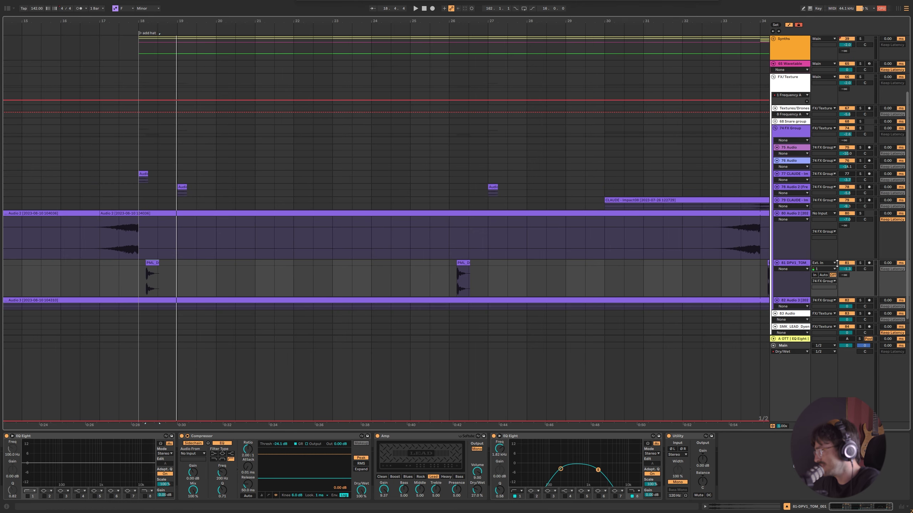
Play the tambourine hit at bar 18 without solo, together with the swell leading into it from bar 17.
left_click(139, 263)
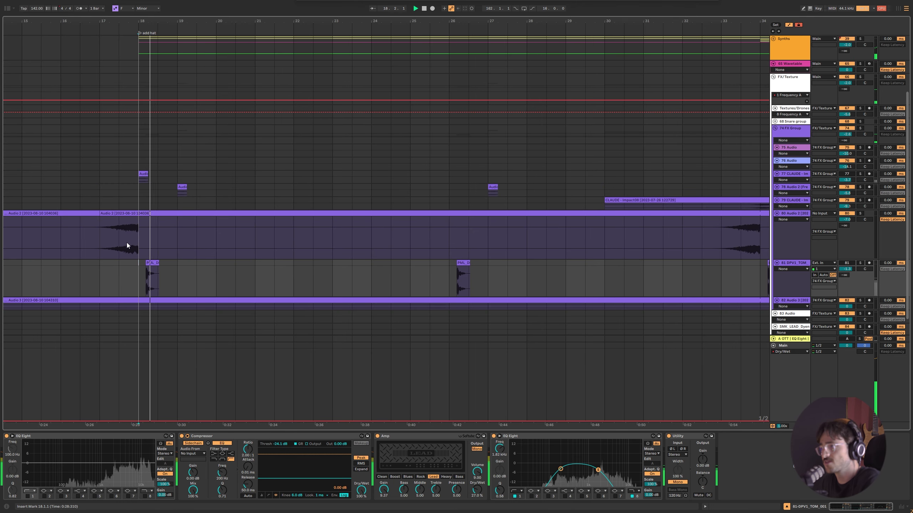
left_click(121, 237)
scroll(285, 263, "down", 3)
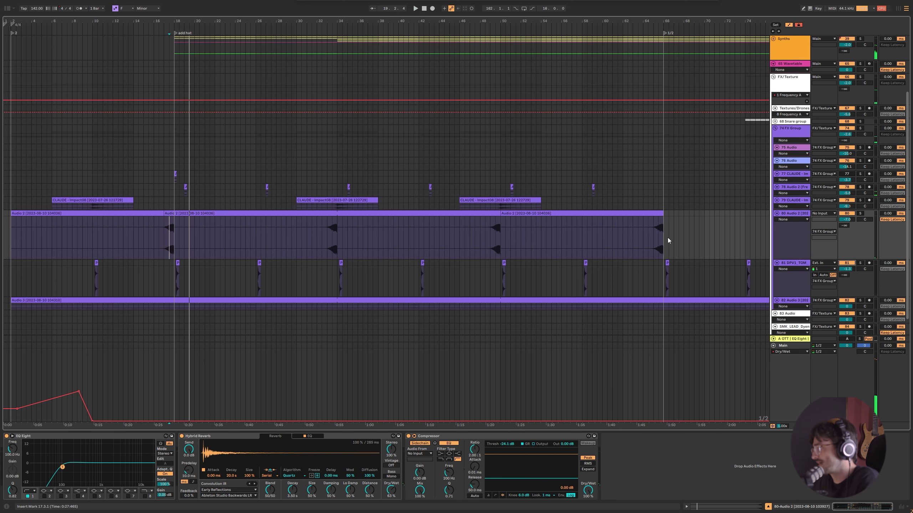
Play the tambourine hit at bar 66 and the reversed swell leading into it from bar 65 in the full mix.
scroll(669, 240, "up", 10)
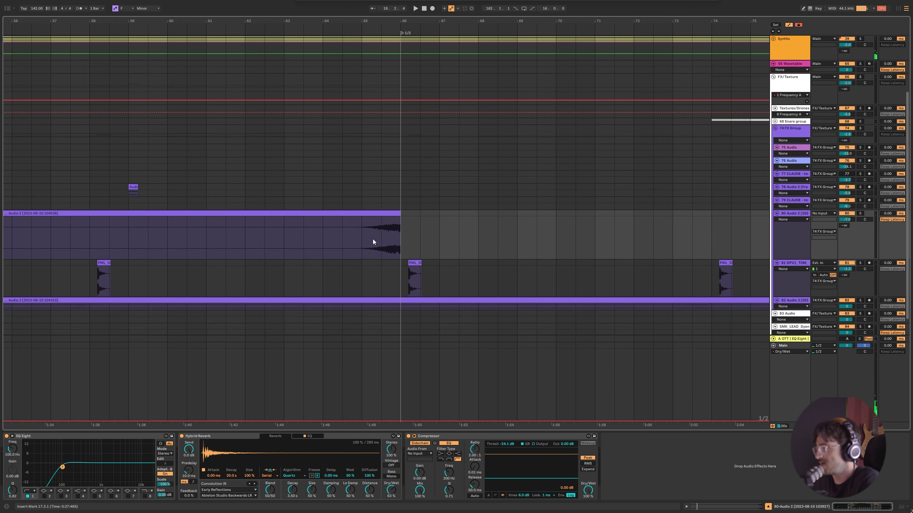
left_click(416, 265)
key("space")
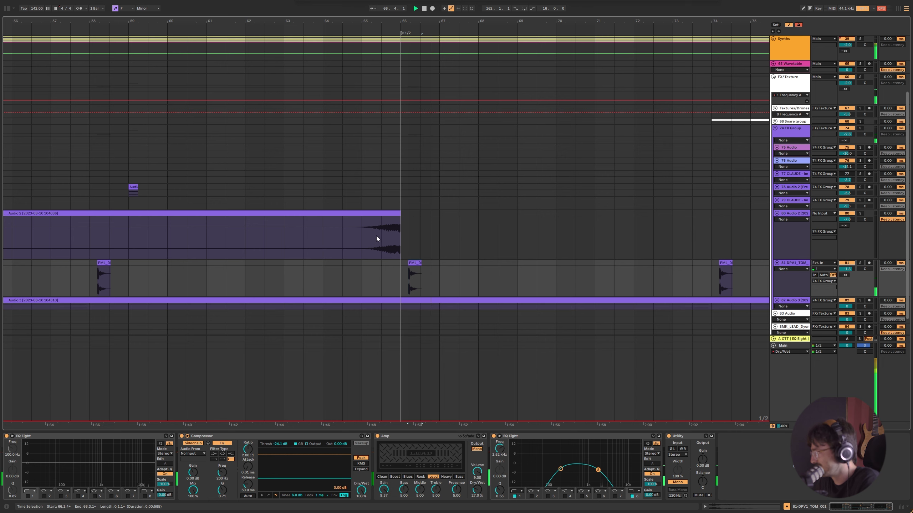
left_click(377, 235)
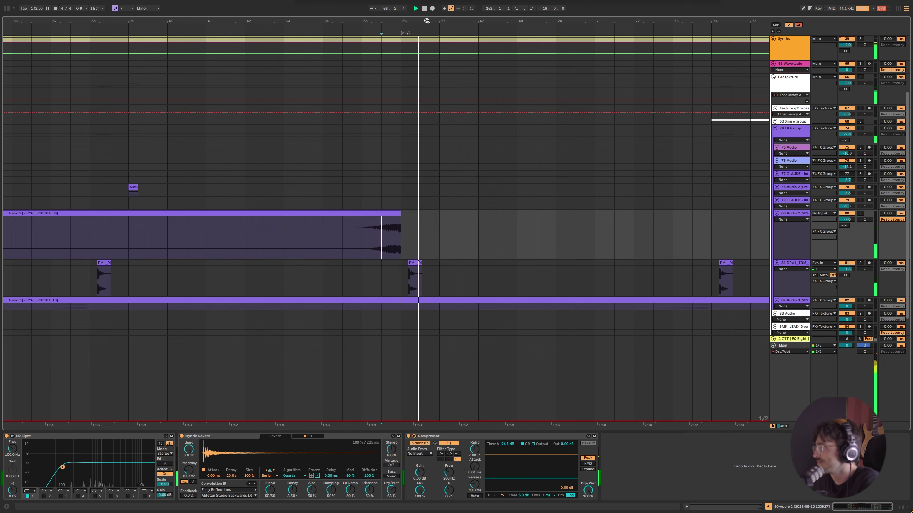
scroll(413, 217, "down", 2)
scroll(197, 235, "down", 6)
key("space")
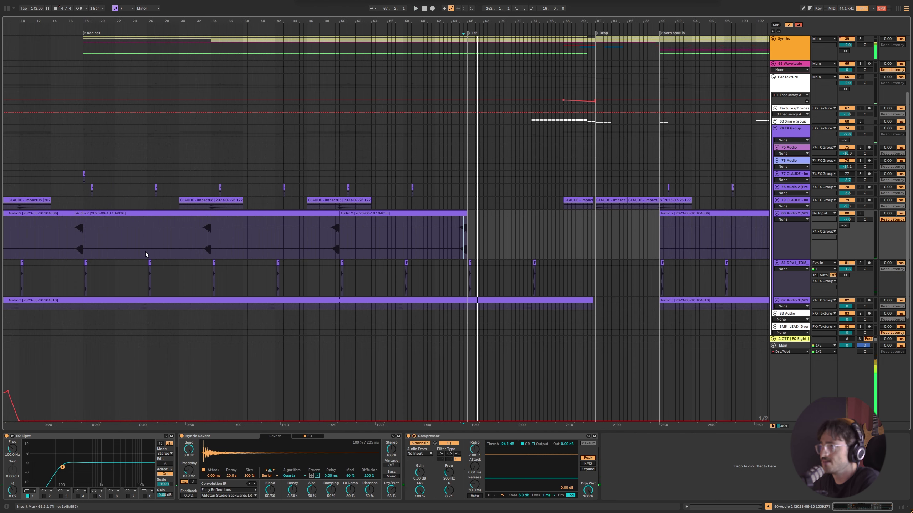
Play the full mix from the perc back in marker at bar 90.
left_click(664, 271)
left_click(661, 27)
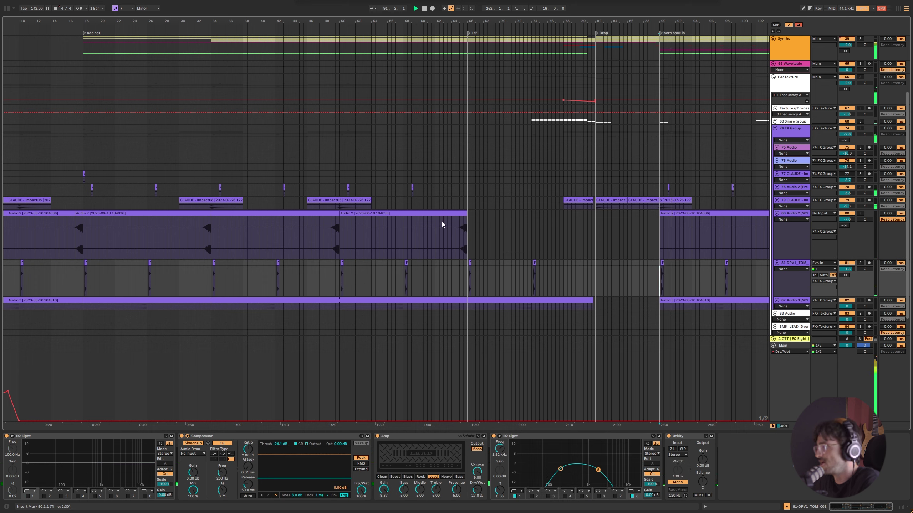
key("space")
Solo and play the 79 CLAUDE impact track from bar 50, followed by the 78 Audio 2 clip at bar 51.
left_click(338, 208)
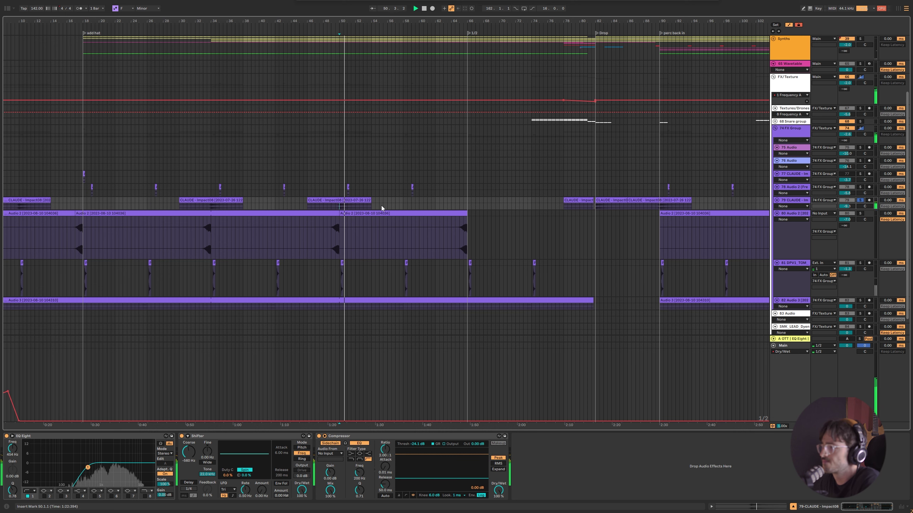
key("alt+plus")
left_click(347, 187)
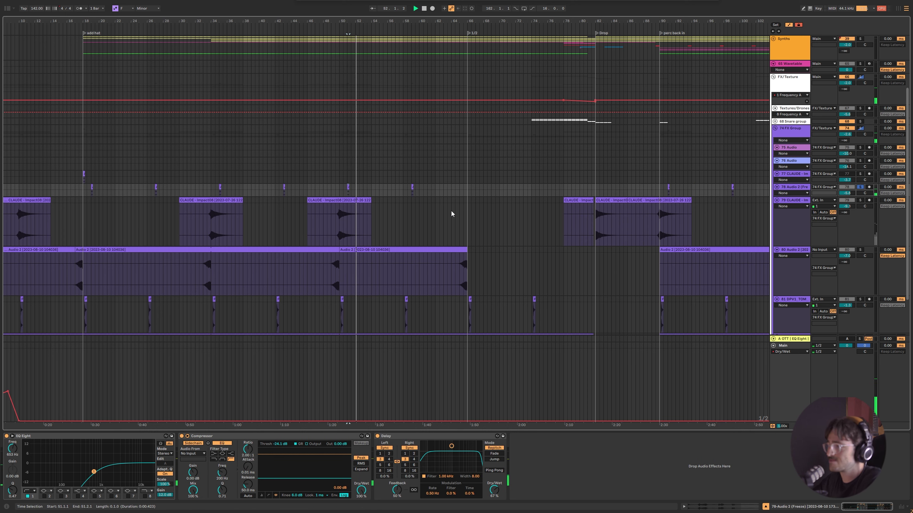
Solo the 77 CLAUDE track, play its short clip at bar 18 and inspect its waveform closely.
left_click(85, 175)
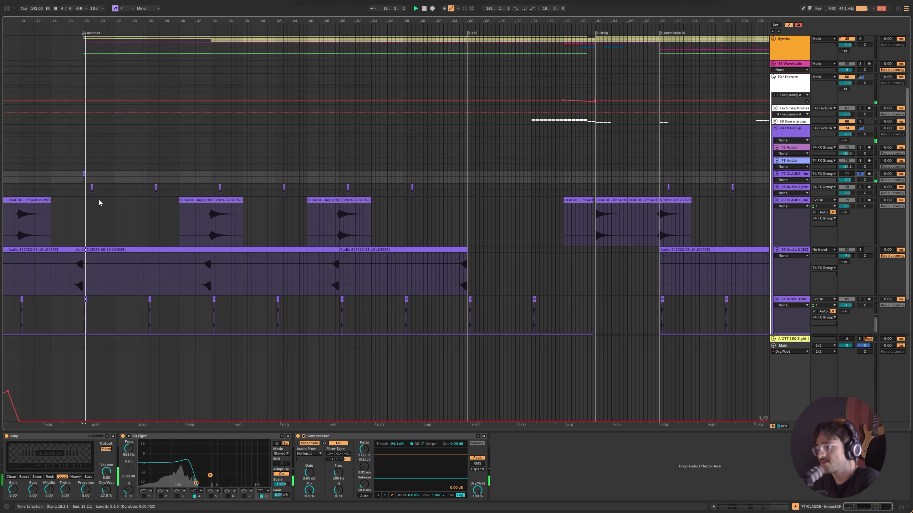
scroll(93, 180, "left", 5)
scroll(133, 181, "down", 3)
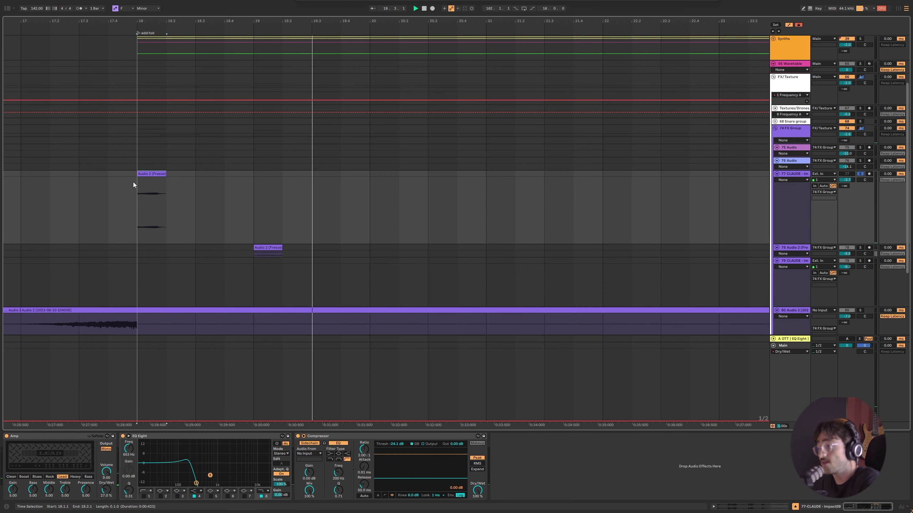
scroll(733, 198, "down", 5)
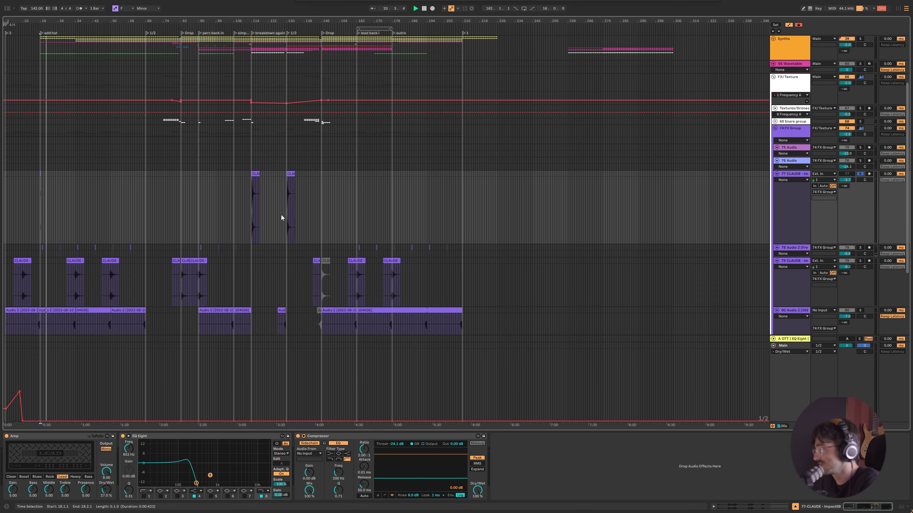
Solo the 82 Audio 3 track and play its clip from bar 97.
scroll(309, 210, "down", 5)
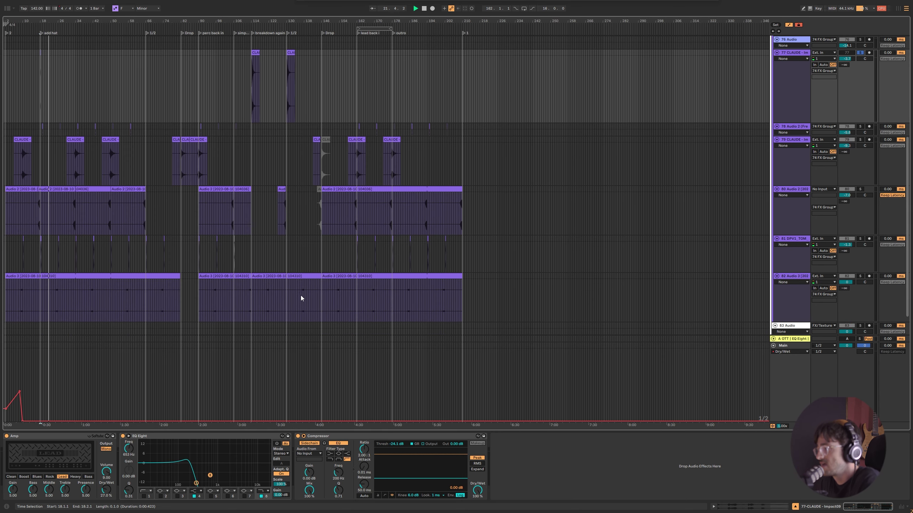
scroll(231, 295, "up", 8)
left_click(230, 292)
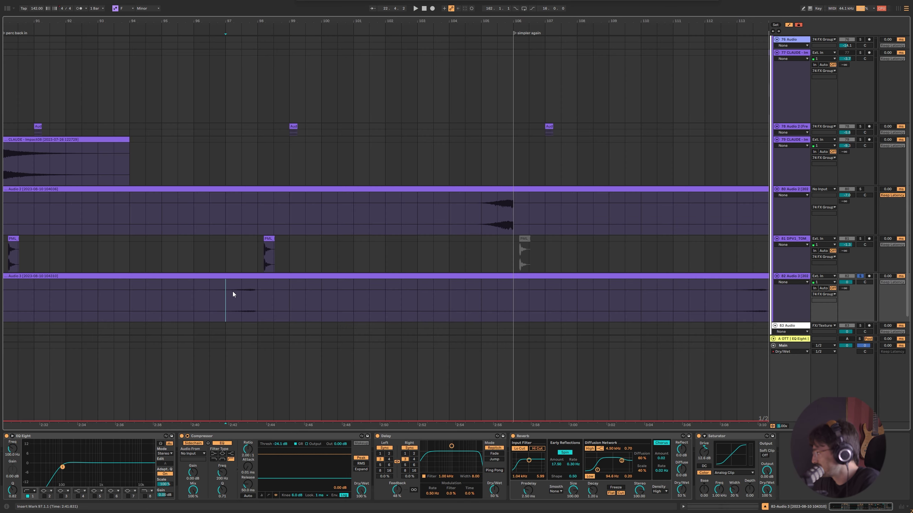
key("space")
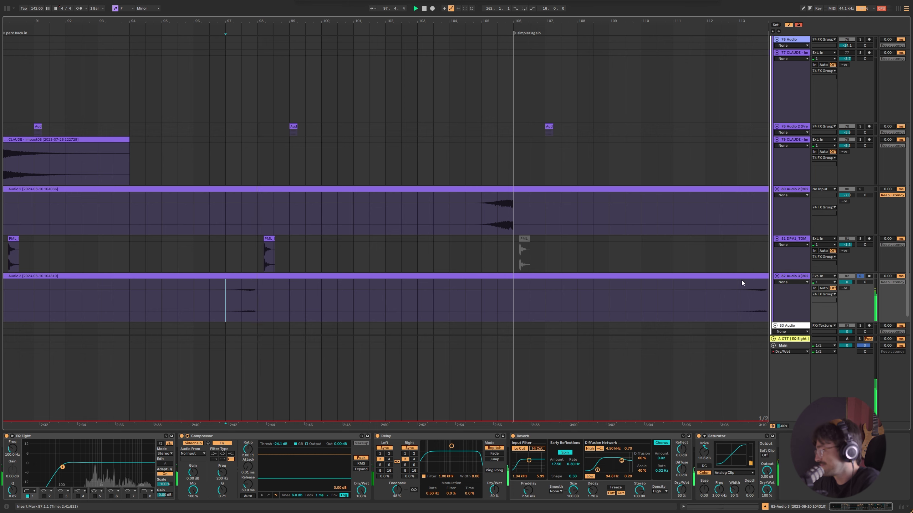
key("minus")
key("minus")
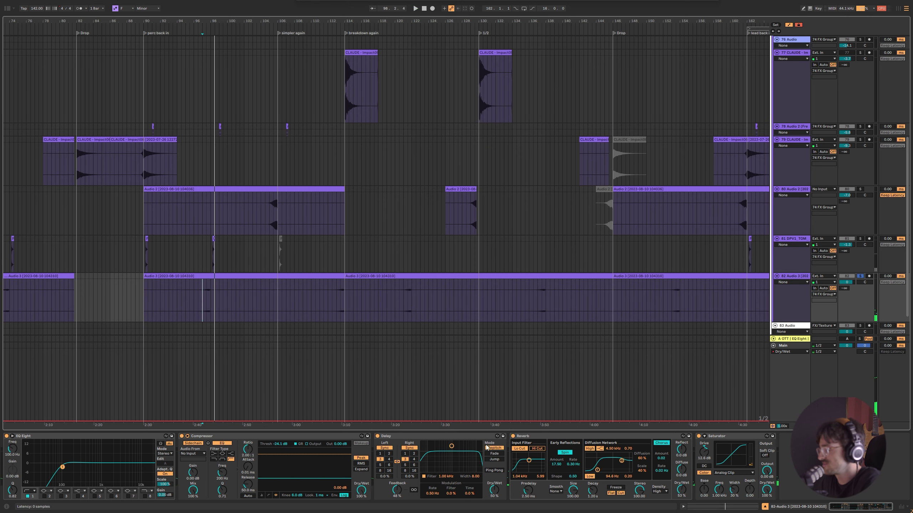
Leave full-screen view and solo the 80 Audio 2 track with the insert marker at bar 116.
key("F11")
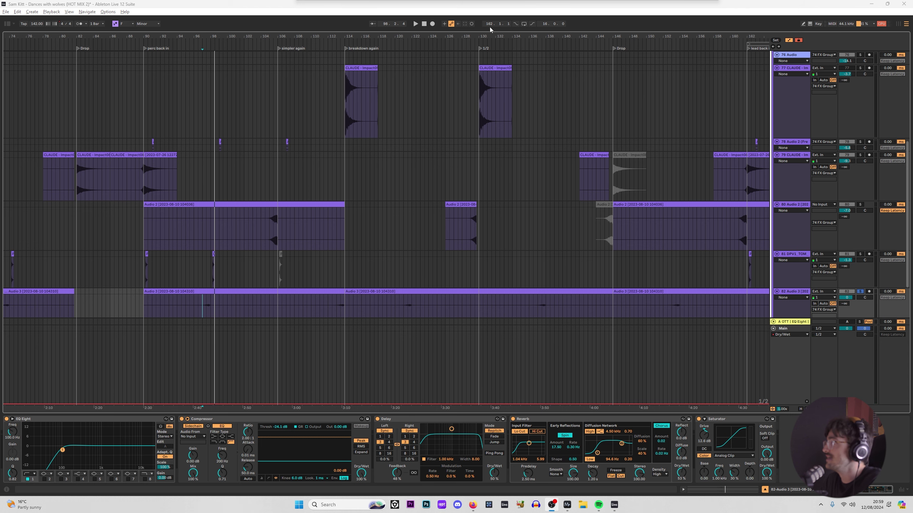
left_click(365, 208)
left_click(860, 204)
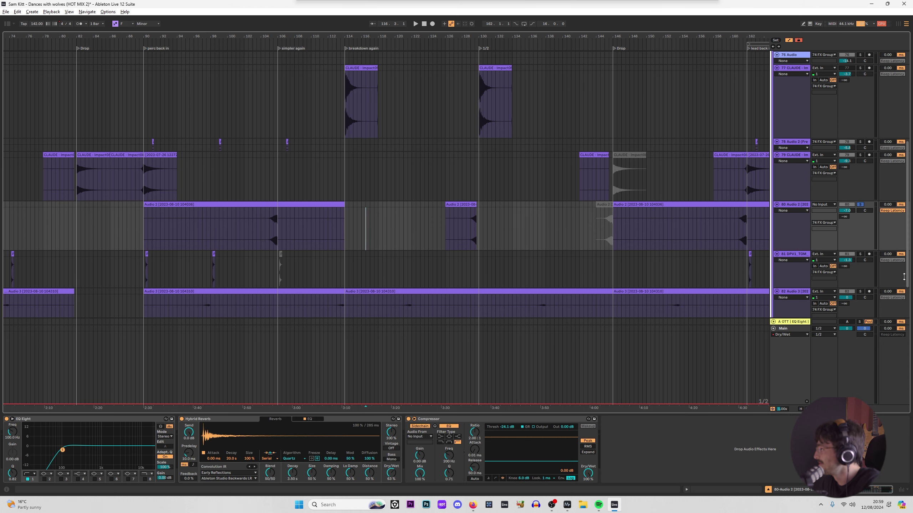
Solo the 81 DPV1_TOM track, play its tambourine clip at bar 162 and fit the track heights to the window.
scroll(904, 276, "down", 3)
key("minus")
key("minus")
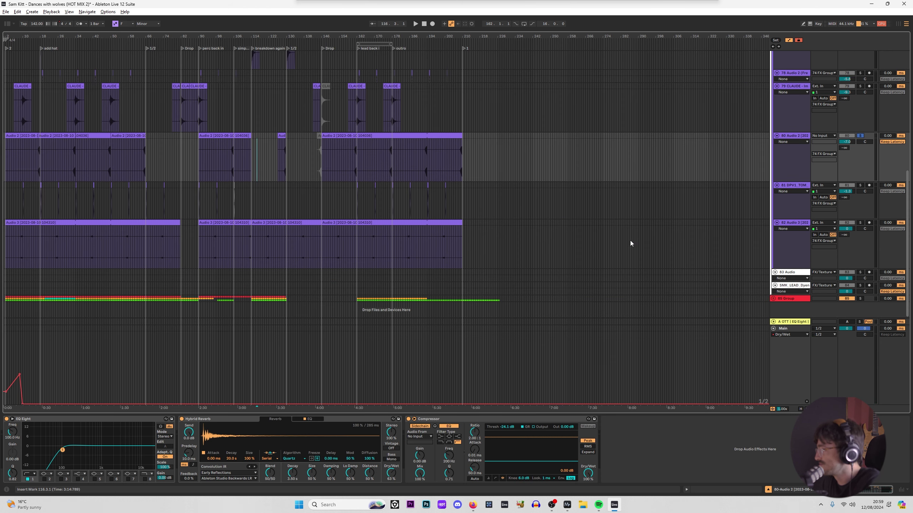
key("h")
left_click(359, 257)
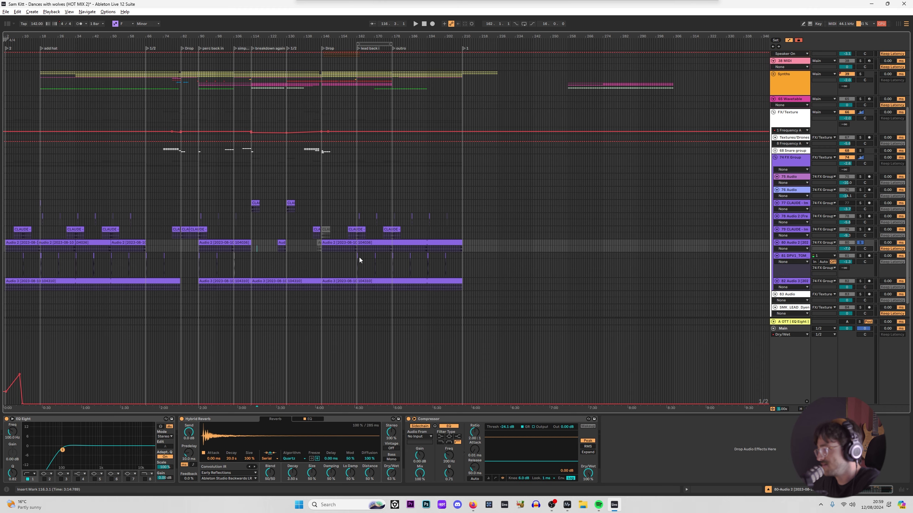
key("z")
left_click(284, 257)
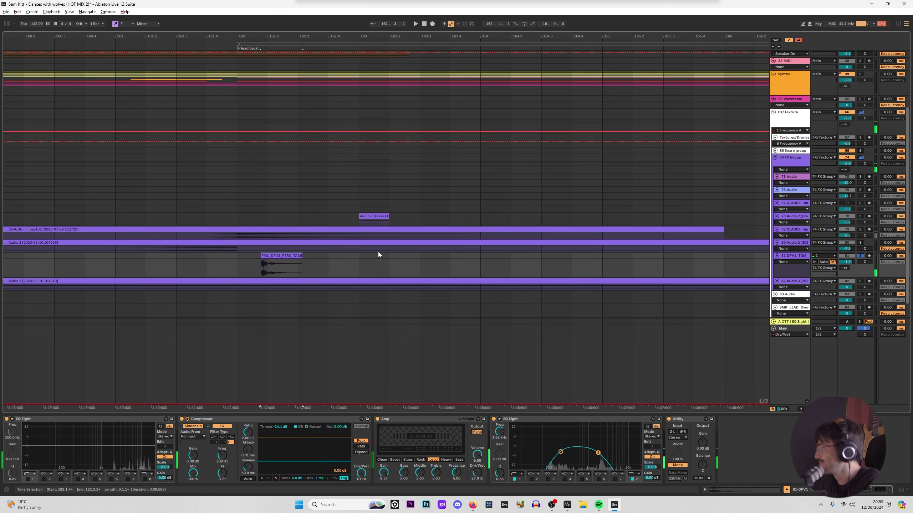
key("x")
key("h")
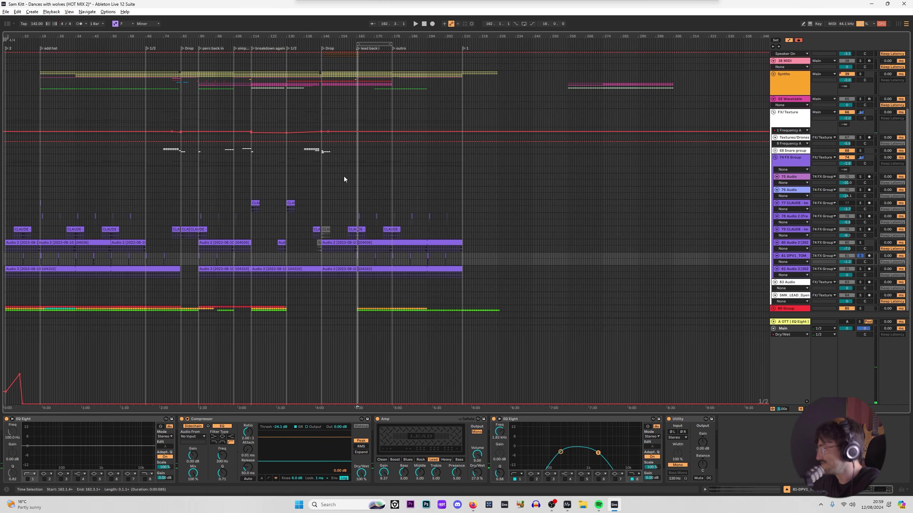
Fold the 74 FX Group and the red track below the Kick group, and start playback from bar 162.
left_click(776, 158)
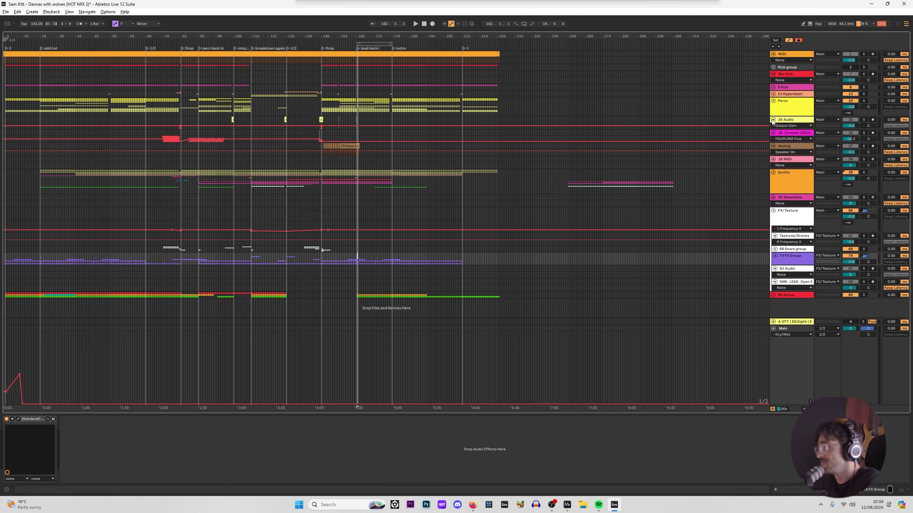
left_click(774, 74)
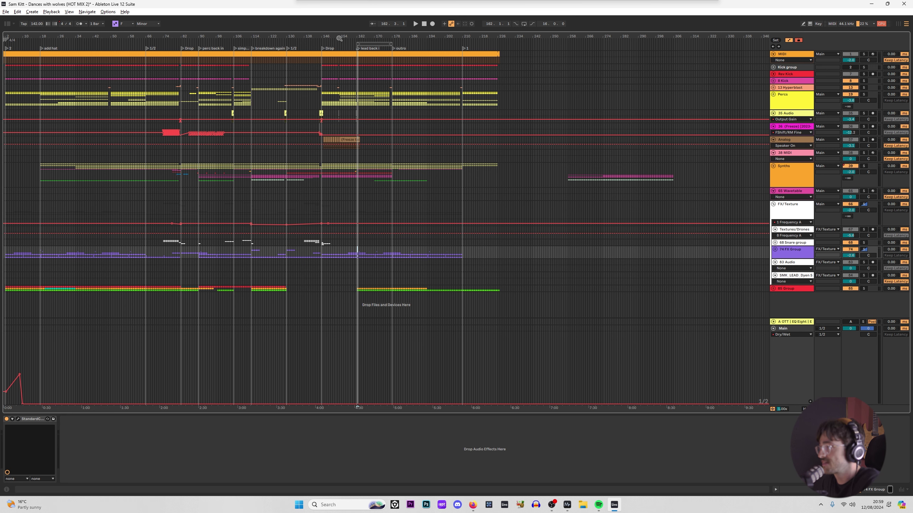
left_click(358, 42)
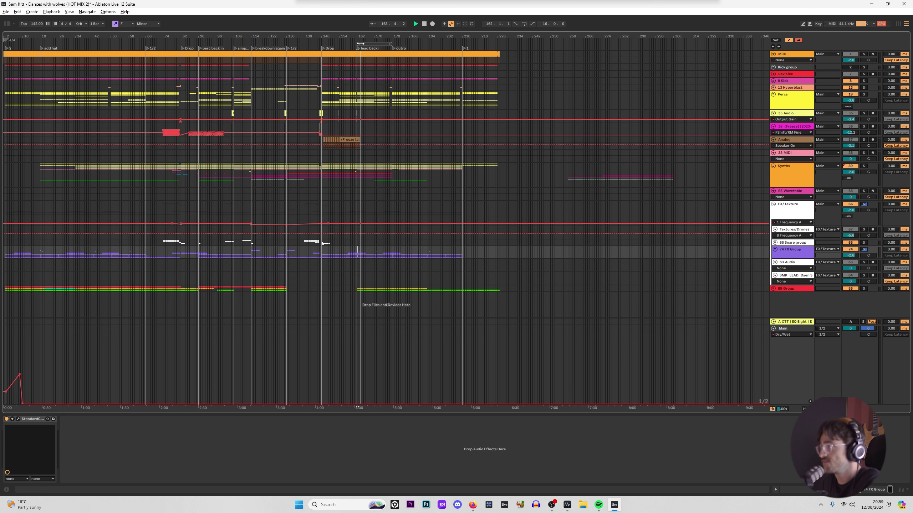
Extend the arrangement loop to run from bar 18 for 192 bars.
left_click_drag(357, 43, 41, 53)
left_click_drag(391, 44, 462, 36)
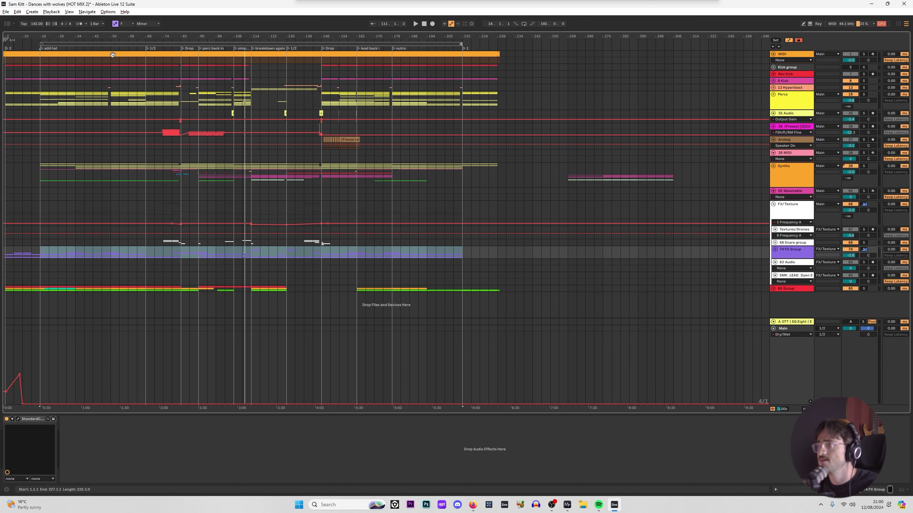
mouse_move(120, 36)
left_mouse_down()
mouse_move(119, 50)
mouse_move(123, 36)
left_mouse_up()
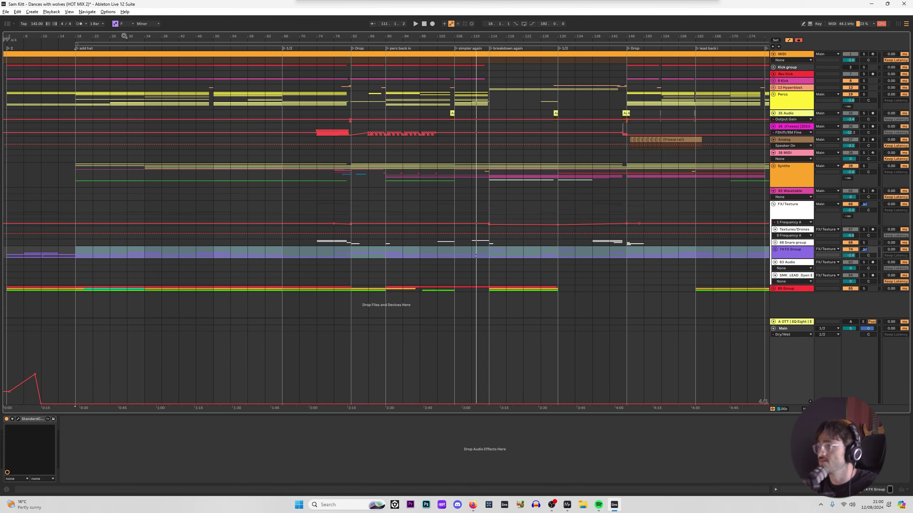
Bring up the Open Document dialog and browse the 2023 folder under Ableton Projects.
left_click(6, 12)
left_click(28, 28)
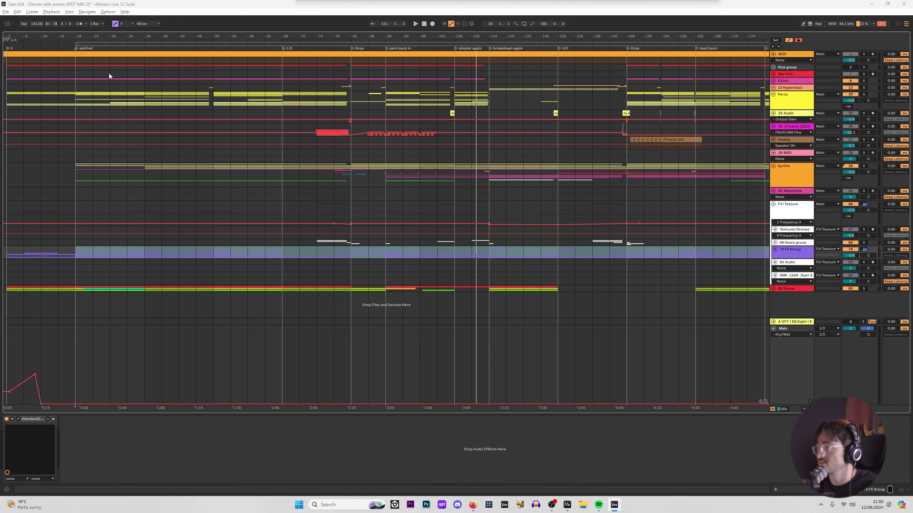
left_click_drag(160, 24, 300, 111)
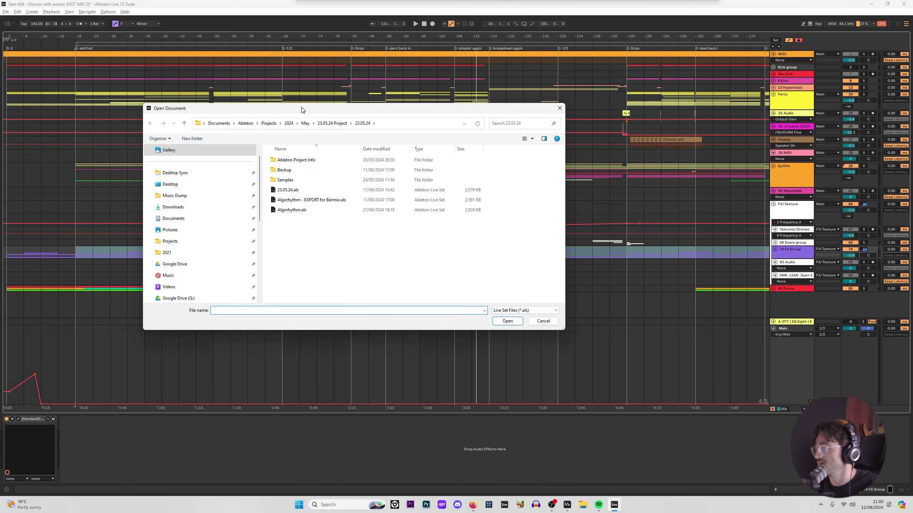
left_click(288, 124)
left_click(269, 123)
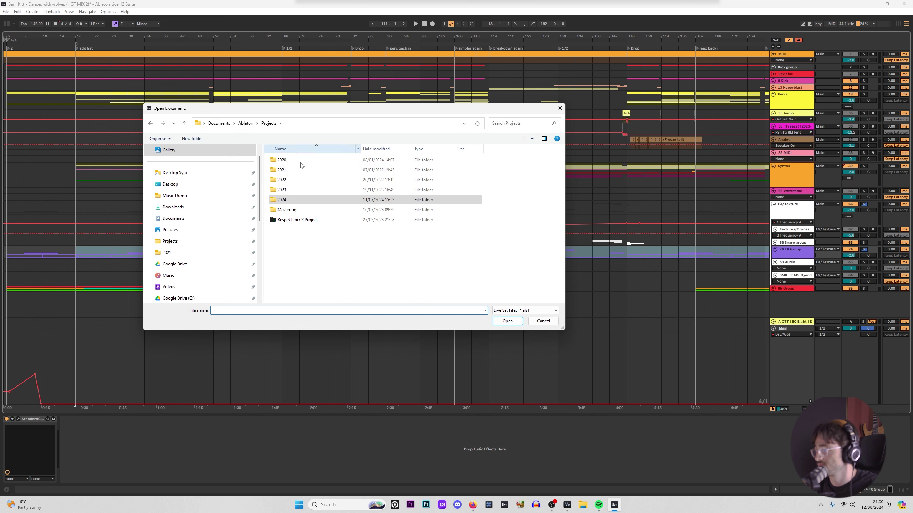
double_click(287, 190)
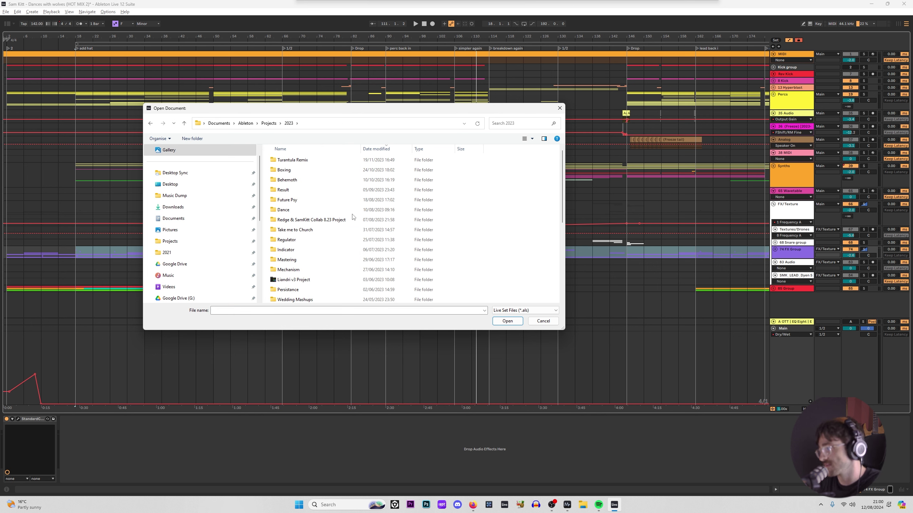
scroll(332, 216, "down", 1)
scroll(332, 216, "down", 4)
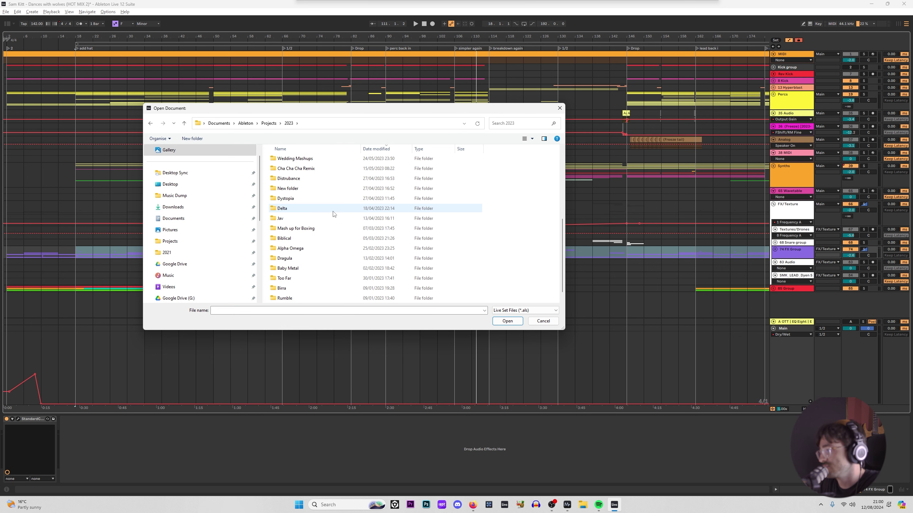
Search the 2023 folder for "dances" and open the file location of the newest Dances with wolves (Master Project) set.
left_click(521, 124)
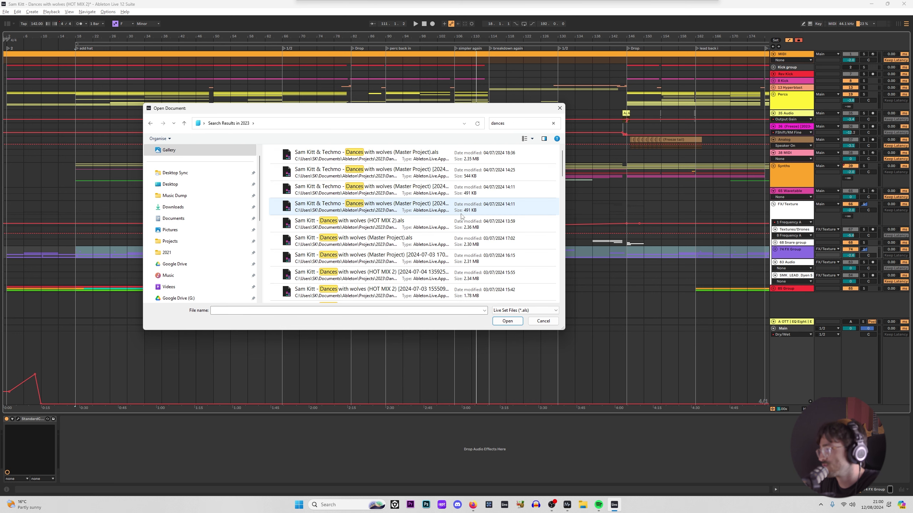
left_click(414, 156)
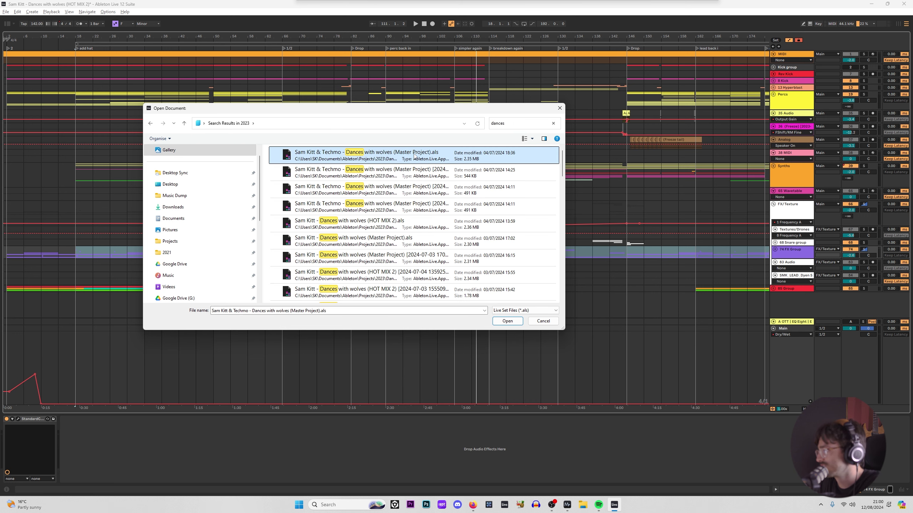
right_click(414, 155)
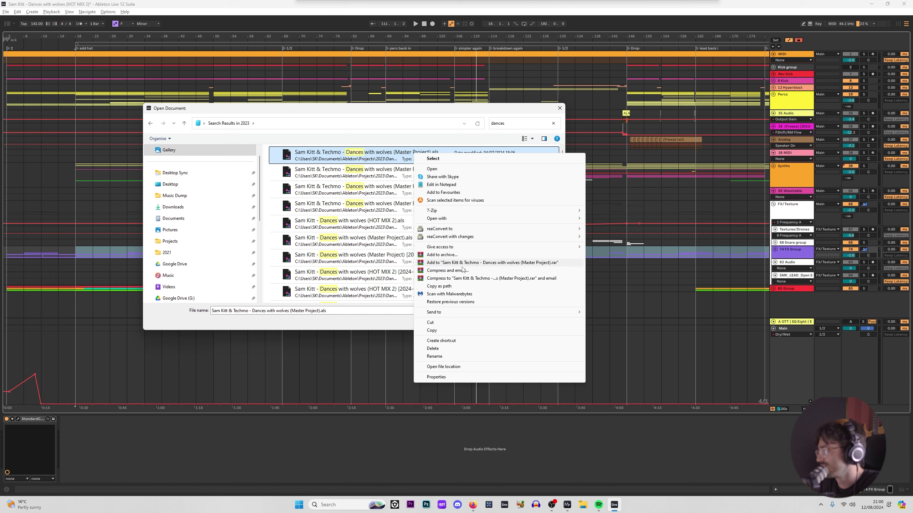
left_click(462, 366)
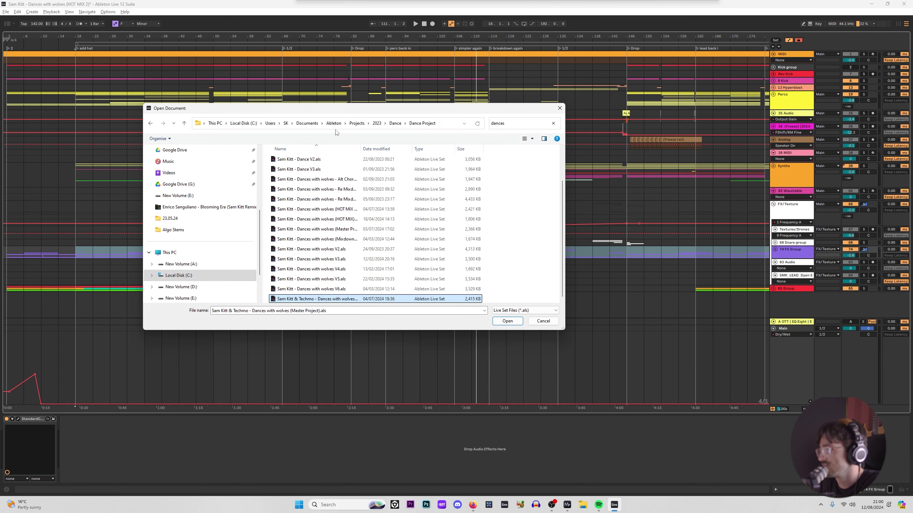
Sort the Dance Project versions by date modified, compare Dance.als with the newer versions, and cancel opening a set.
left_click(380, 149)
scroll(374, 178, "down", 1)
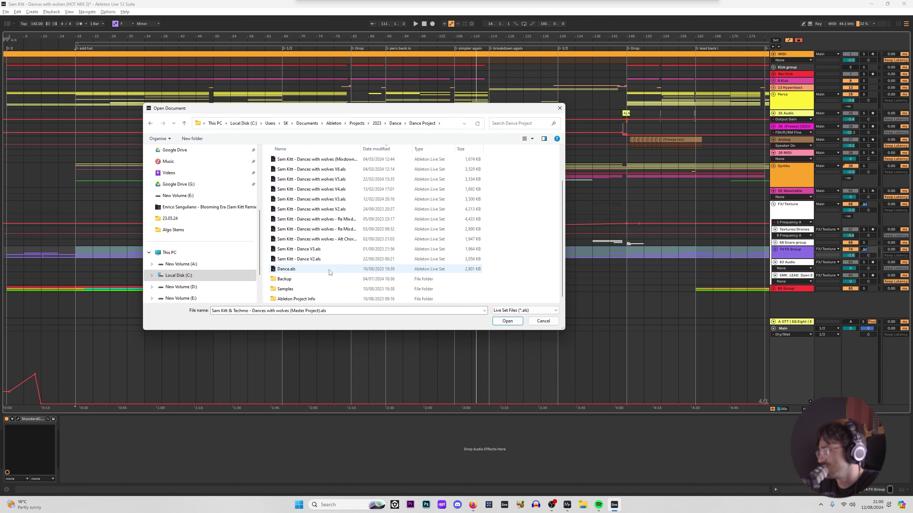
left_click(352, 272)
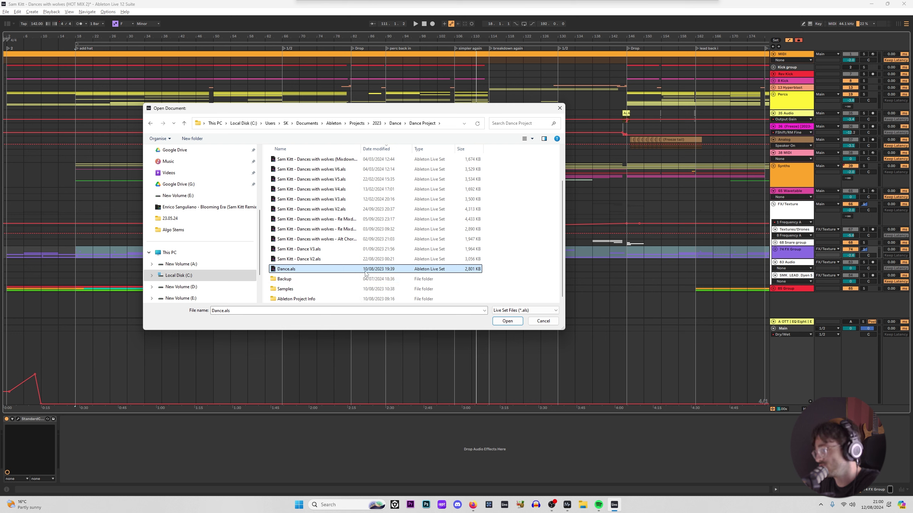
scroll(359, 265, "up", 2)
scroll(360, 265, "down", 2)
scroll(354, 264, "up", 2)
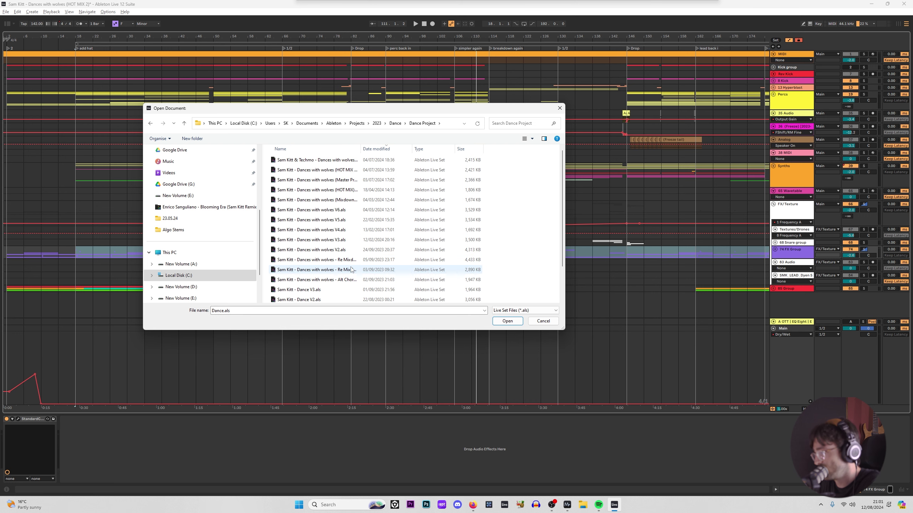
scroll(352, 198, "down", 2)
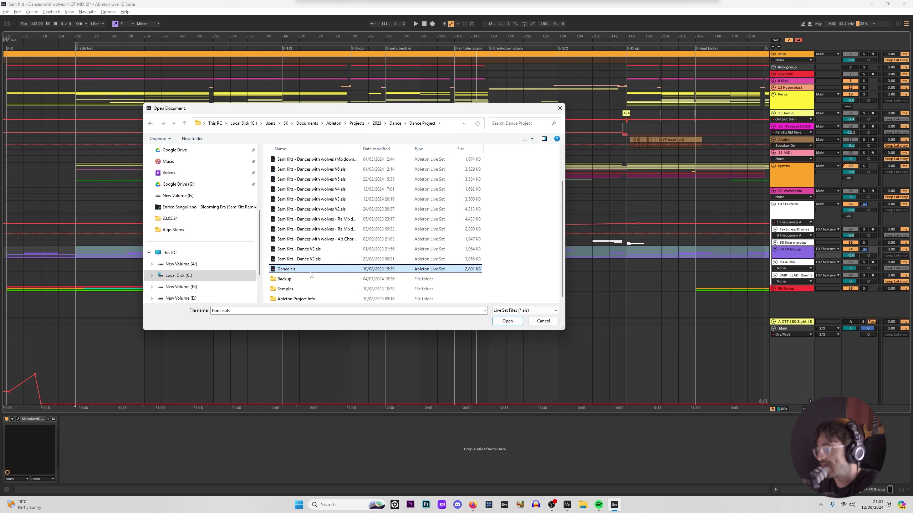
left_click(876, 505)
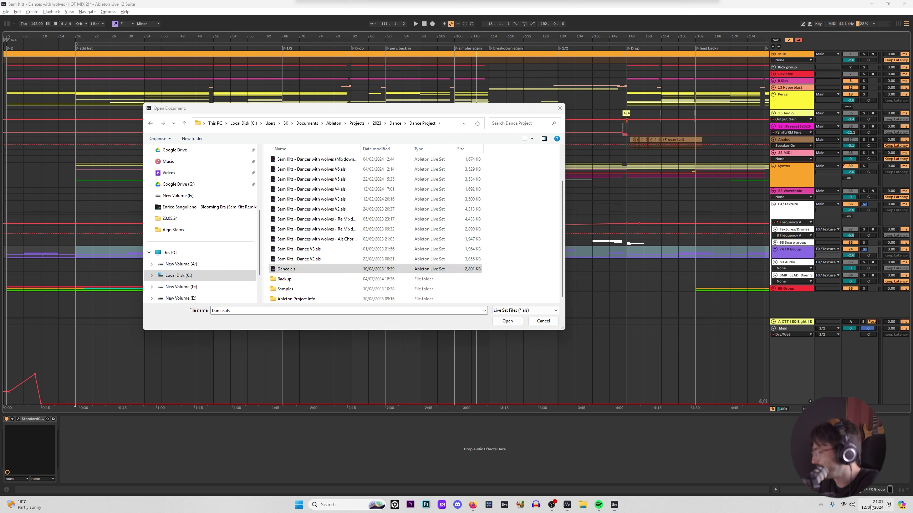
left_click(543, 321)
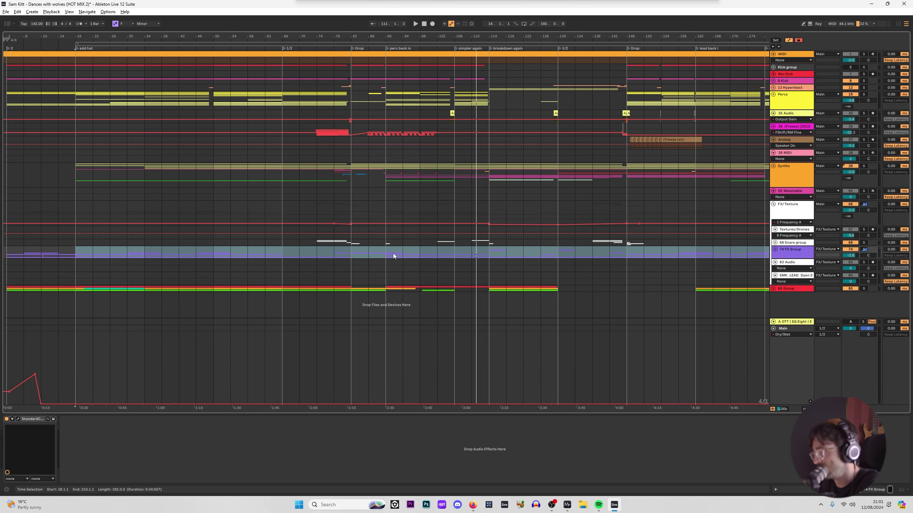
Select bars 66 to 82 on the 74 FX Group and extend the selection up to the FX/Texture group.
left_click_drag(293, 251, 346, 250)
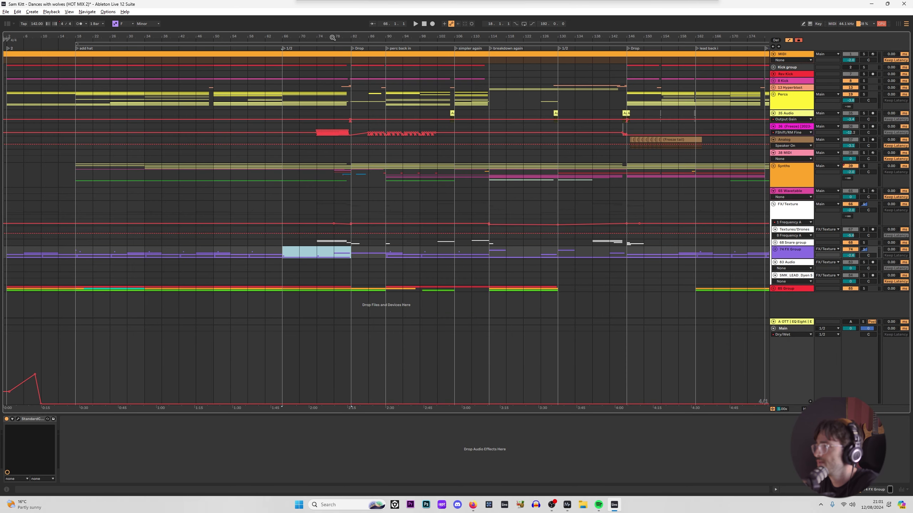
mouse_move(332, 38)
left_mouse_down()
mouse_move(331, 29)
mouse_move(331, 39)
left_mouse_up()
left_click(253, 210, "shift")
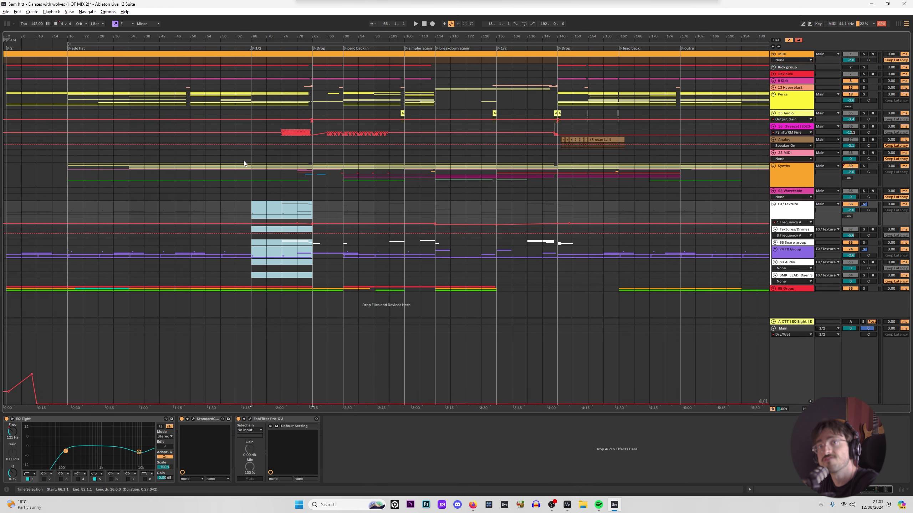
left_click_drag(232, 206, 250, 207)
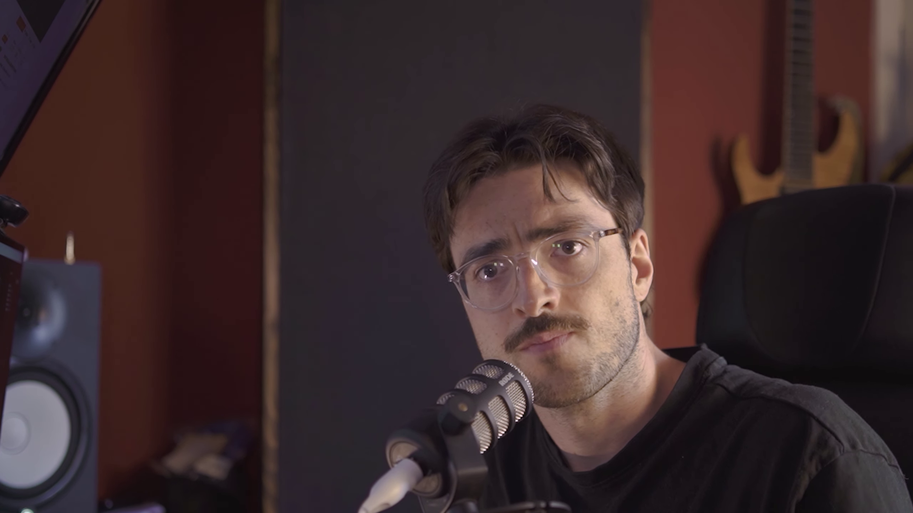